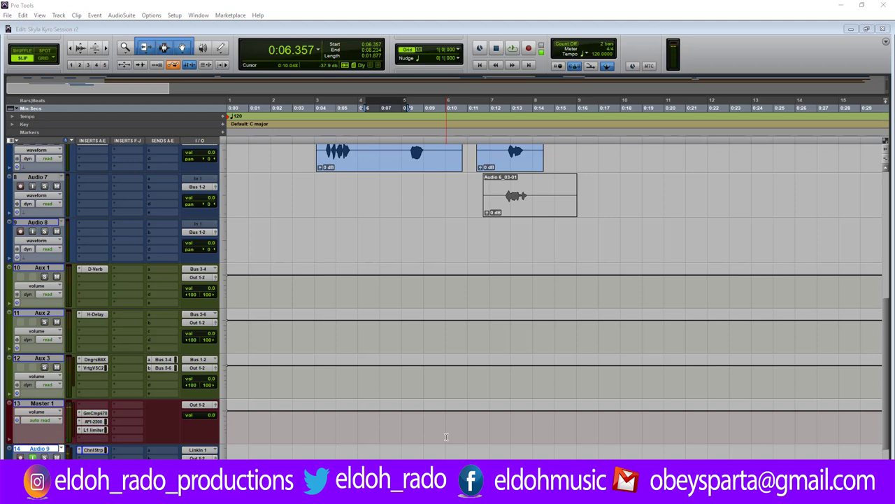
# Review the vocal tracks in the Edit window, then bring up the mixer with all 14 channel strips.
pyautogui.scroll(10, 446, 437)
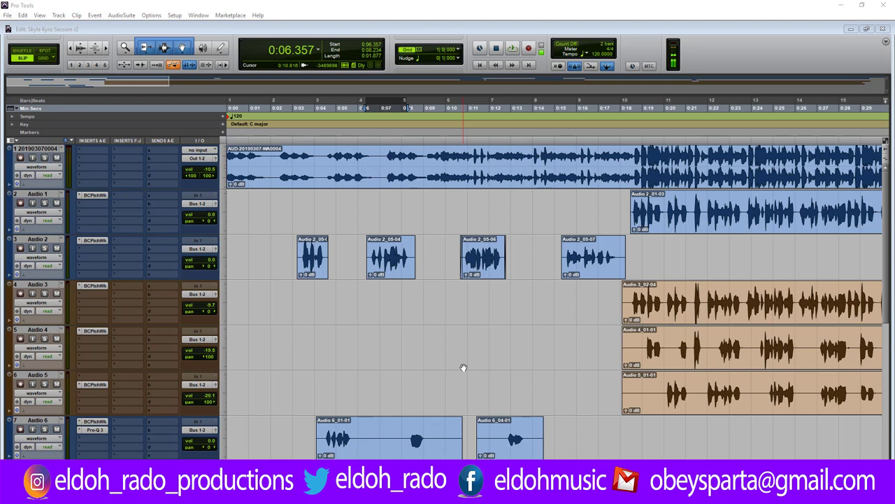
pyautogui.scroll(-2, 464, 369)
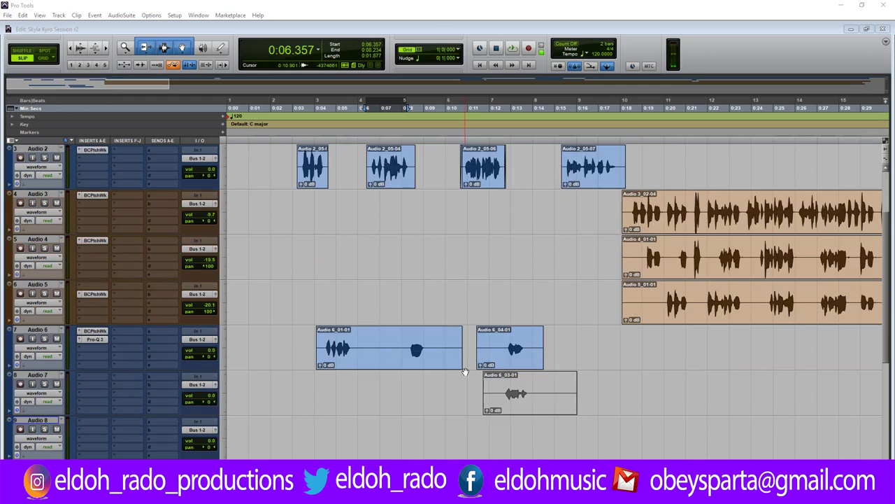
pyautogui.scroll(2, 465, 371)
pyautogui.scroll(-1, 466, 372)
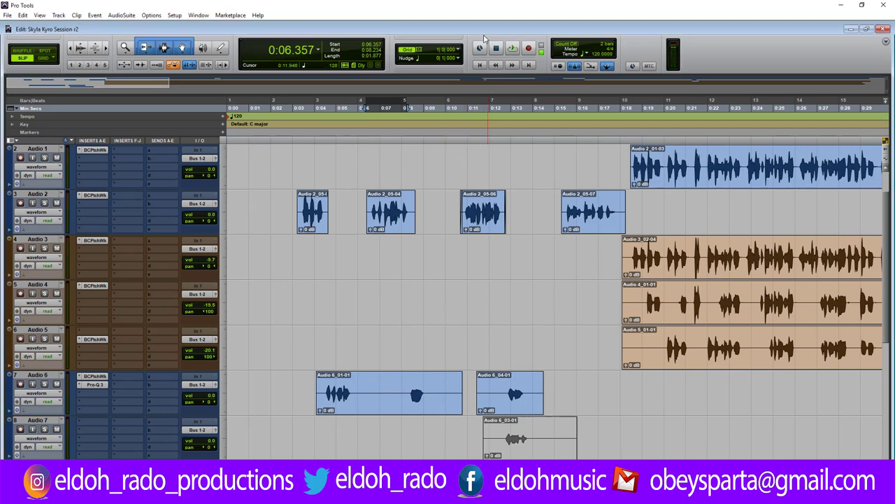
pyautogui.hotkey('ctrl', '=')
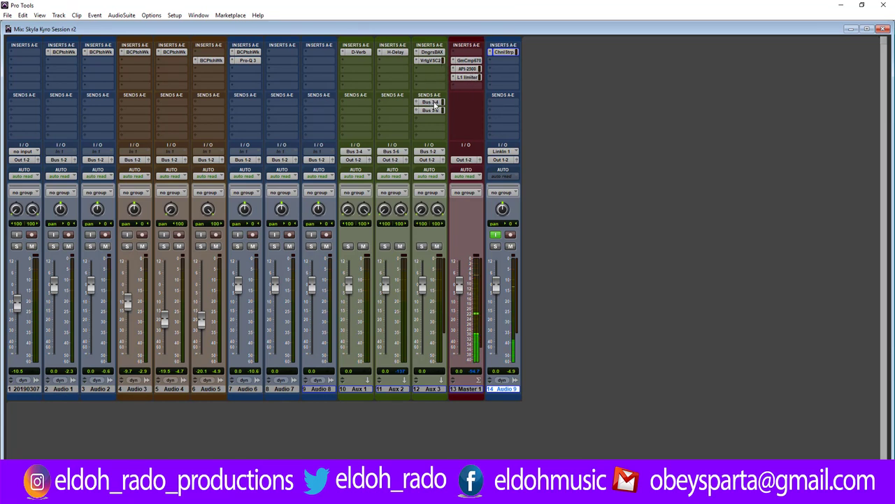
# Check Aux 3's Bus 3-4 and Bus 5-6 sends, then return to the Edit window.
pyautogui.moveTo(432, 102); pyautogui.dragTo(440, 111)
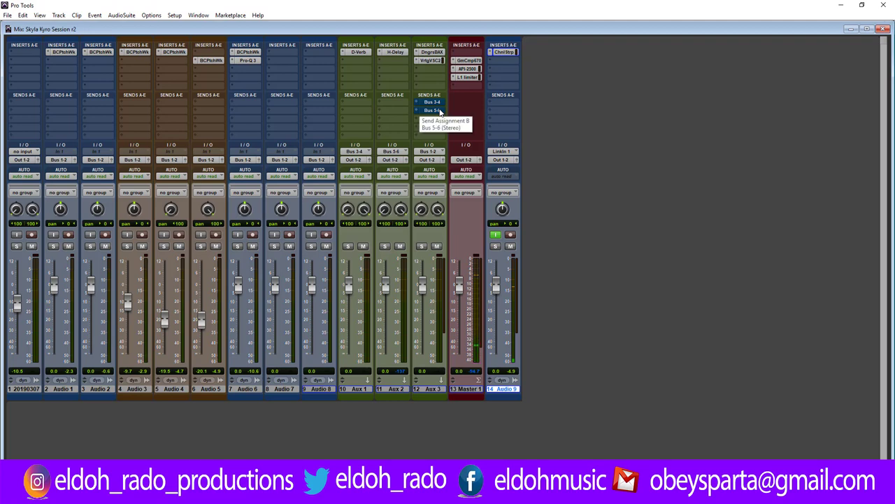
pyautogui.hotkey('ctrl', '=')
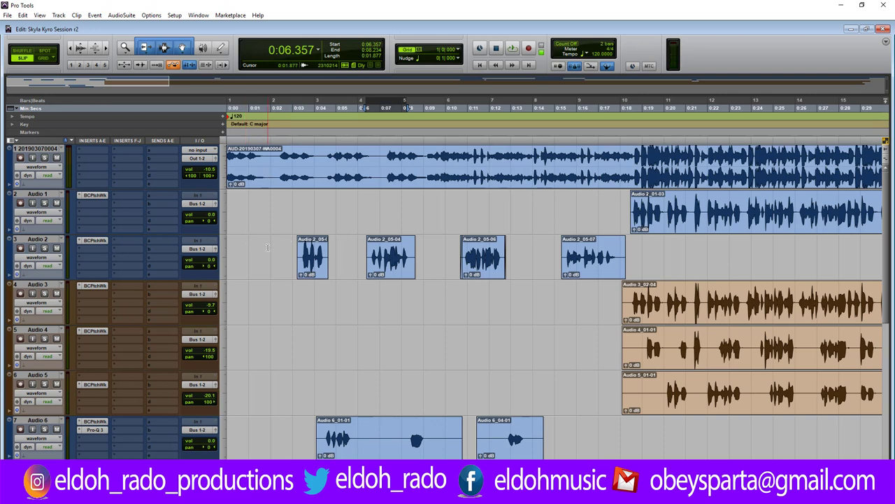
pyautogui.click(268, 247)
pyautogui.press('space')
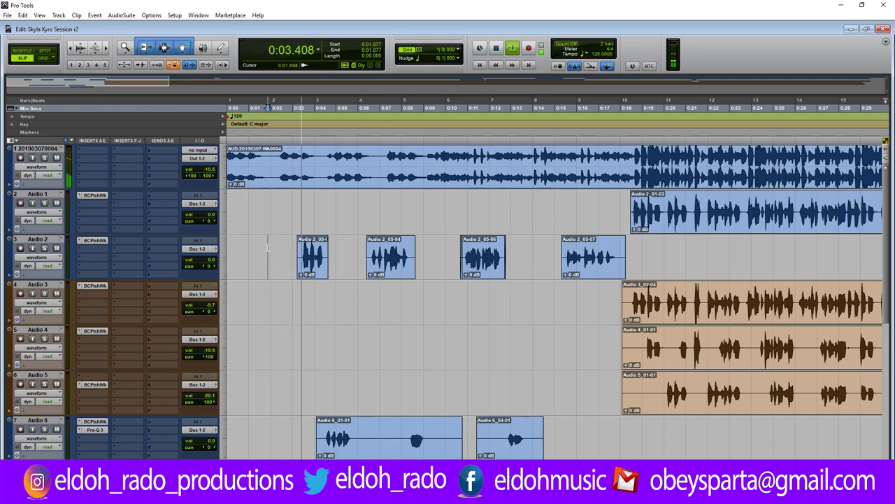
pyautogui.press('space')
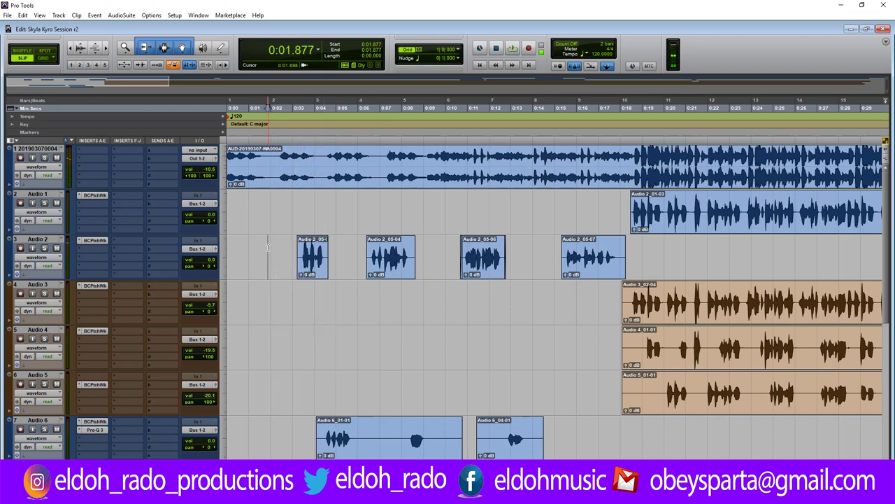
pyautogui.press('space')
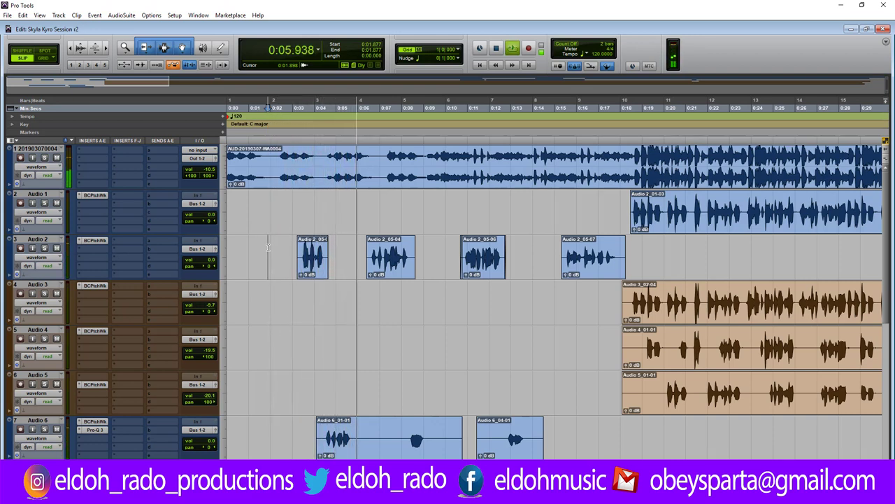
pyautogui.press('space')
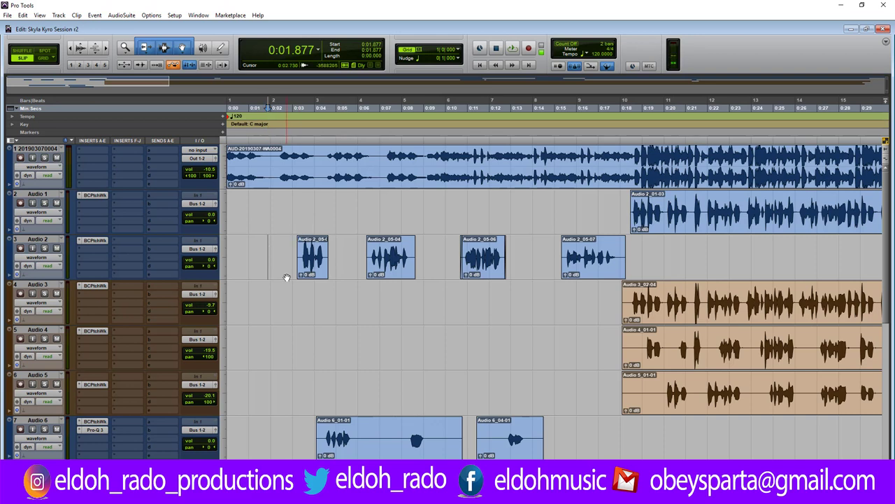
pyautogui.click(288, 255)
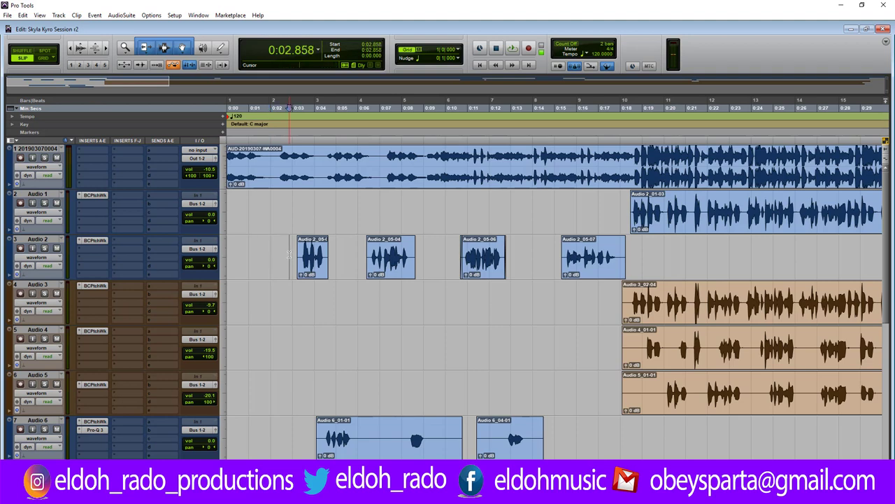
pyautogui.scroll(-2, 288, 255)
pyautogui.scroll(2, 288, 256)
pyautogui.click(280, 249)
pyautogui.press('space')
# Trim the starts later and the ends earlier on clips Audio 2_05-02 and Audio 2_05-04.
pyautogui.hotkey('ctrl', ']')
pyautogui.hotkey('ctrl', ']')
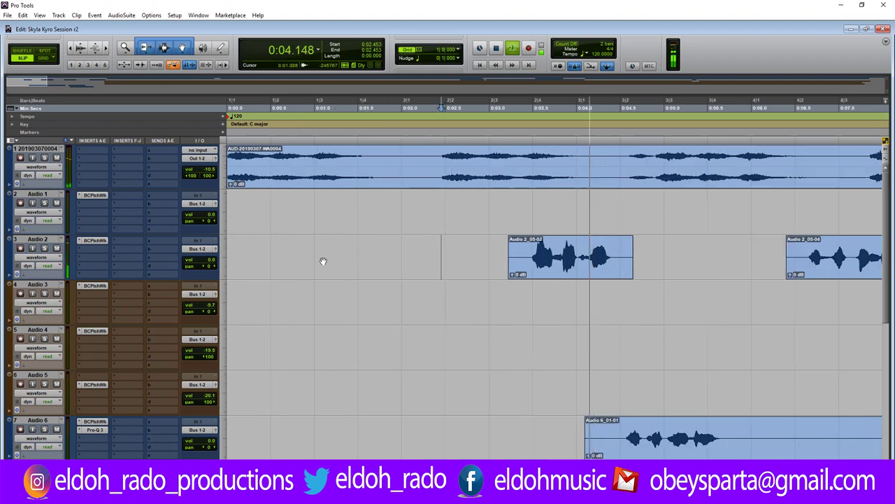
pyautogui.press('space')
pyautogui.moveTo(512, 240); pyautogui.dragTo(528, 242)
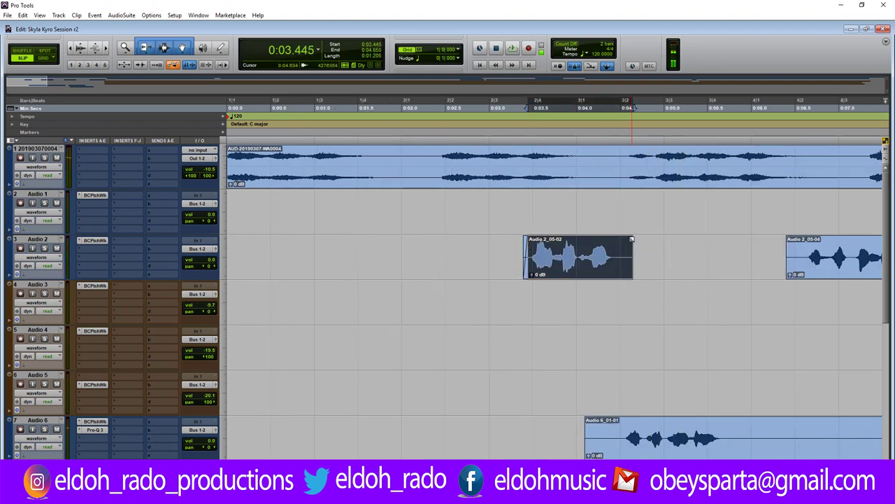
pyautogui.moveTo(632, 255); pyautogui.dragTo(615, 260)
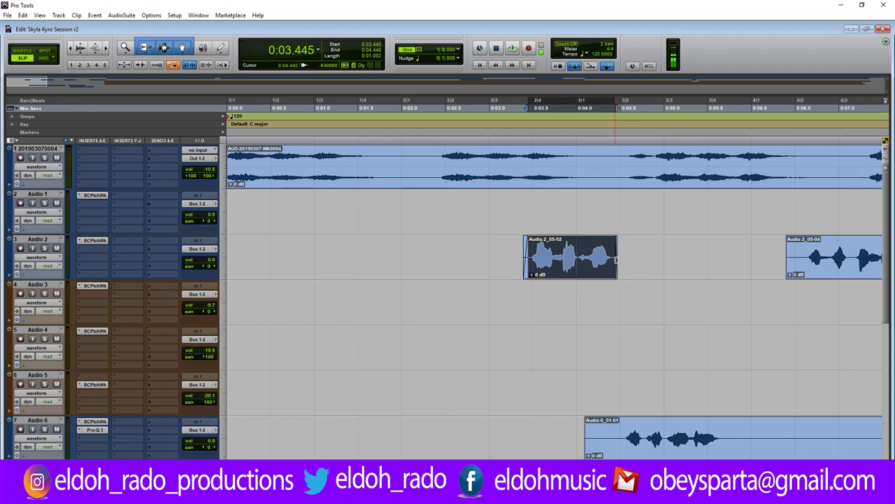
pyautogui.hotkey('ctrl', '[')
pyautogui.moveTo(511, 244); pyautogui.dragTo(515, 245)
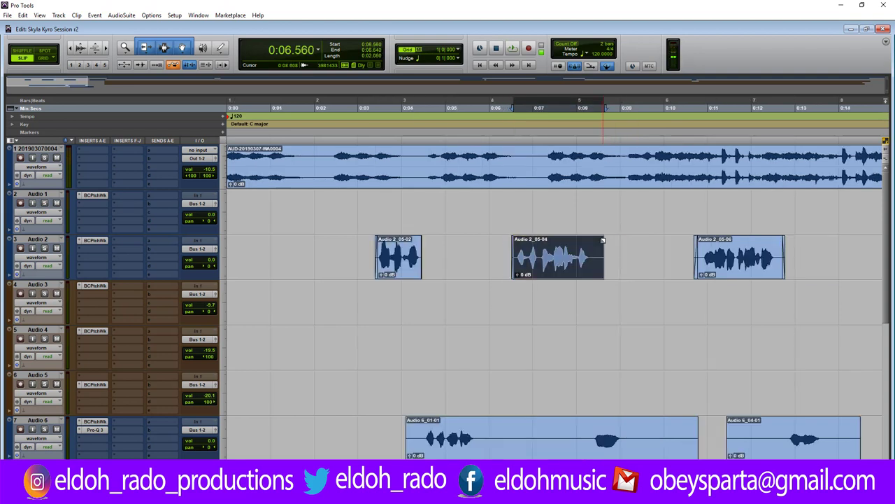
pyautogui.moveTo(603, 256); pyautogui.dragTo(591, 258)
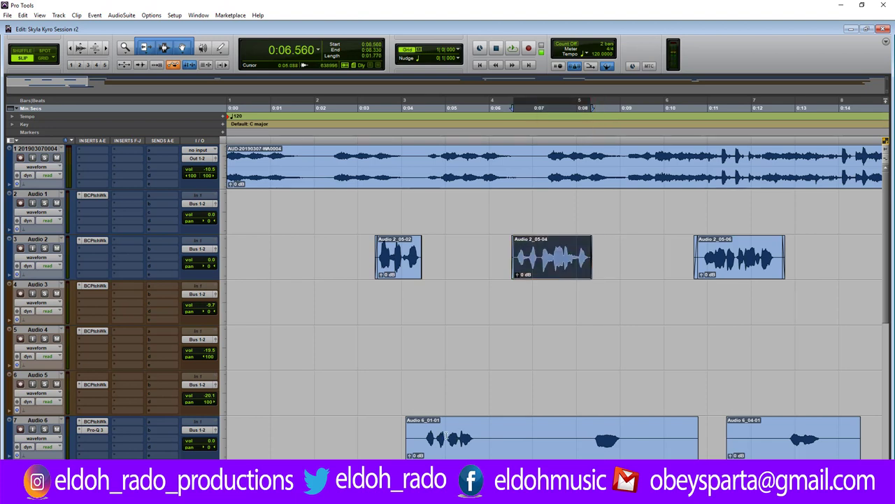
pyautogui.click(462, 445)
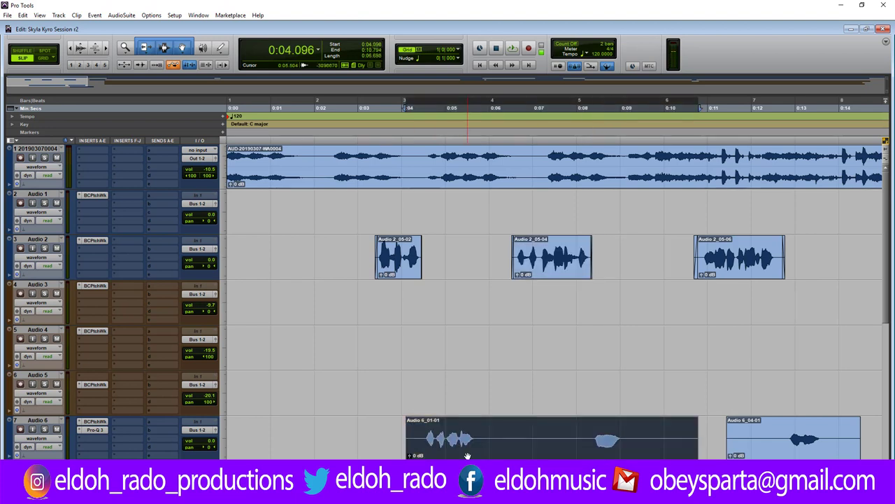
# Strip the silences from Audio 6_01-01 with Strip Silence (Ctrl+U), splitting it into separate clips.
pyautogui.hotkey('ctrl', 'u')
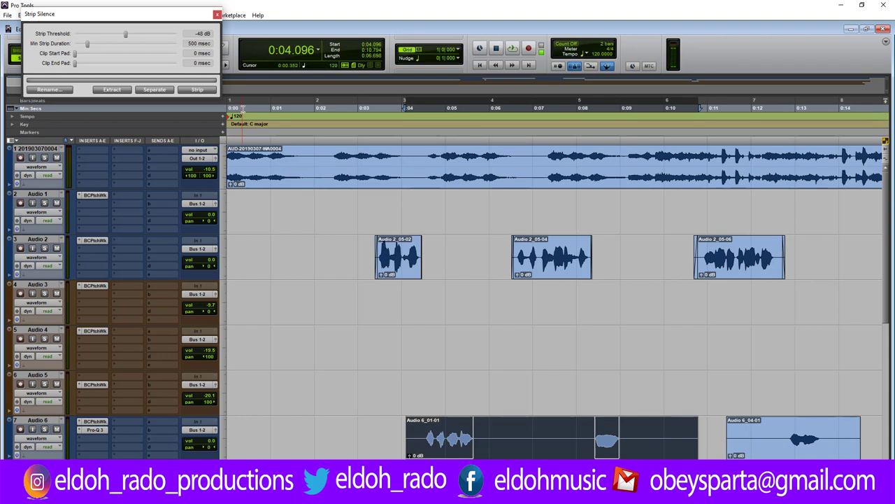
pyautogui.click(199, 89)
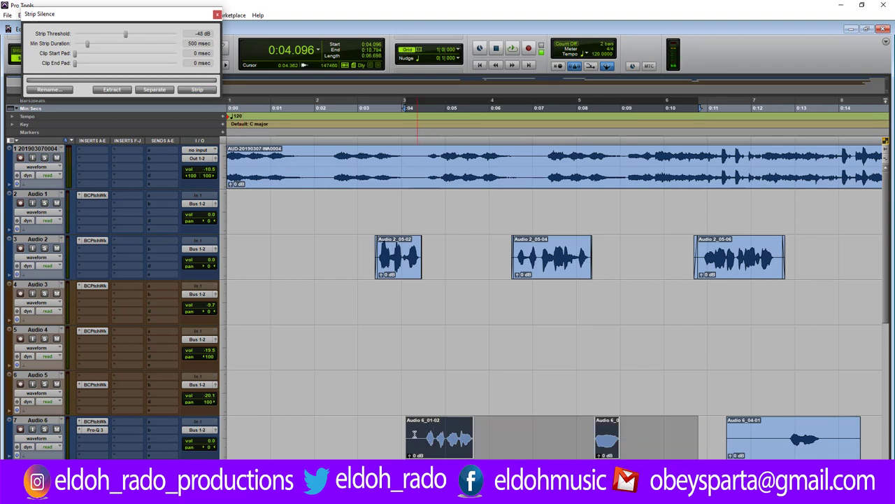
pyautogui.click(217, 14)
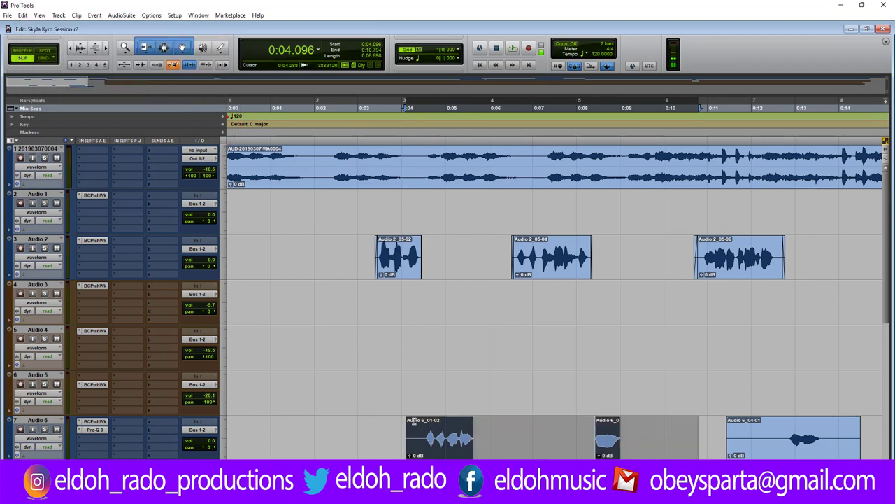
# Trim the start of Audio 6_01-02 later.
pyautogui.click(412, 439)
pyautogui.moveTo(412, 438); pyautogui.dragTo(422, 438)
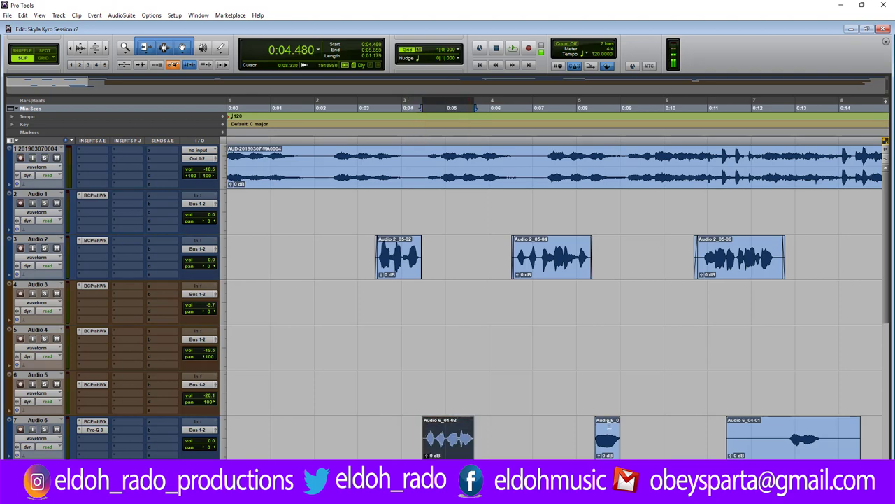
pyautogui.hscroll(5, 552, 300)
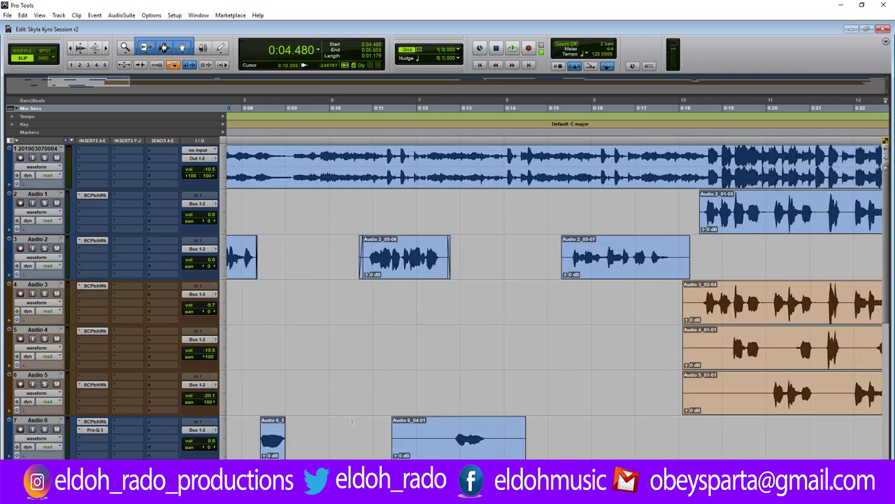
# Trim Audio 6_04-01 later at its start and earlier at its end.
pyautogui.click(398, 437)
pyautogui.moveTo(397, 436); pyautogui.dragTo(451, 436)
pyautogui.moveTo(523, 423); pyautogui.dragTo(492, 431)
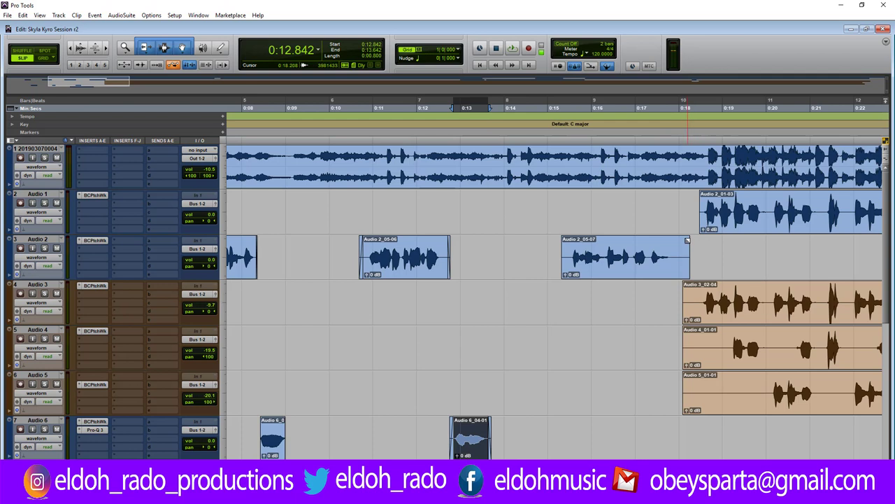
# Tighten both ends of Audio 2_05-07 around the vocal and scroll across the session.
pyautogui.moveTo(690, 256); pyautogui.dragTo(673, 262)
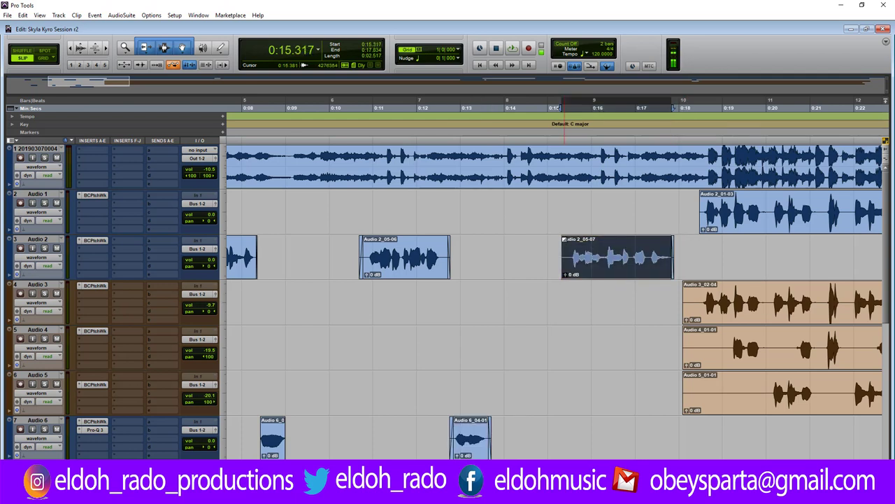
pyautogui.moveTo(563, 259); pyautogui.dragTo(571, 259)
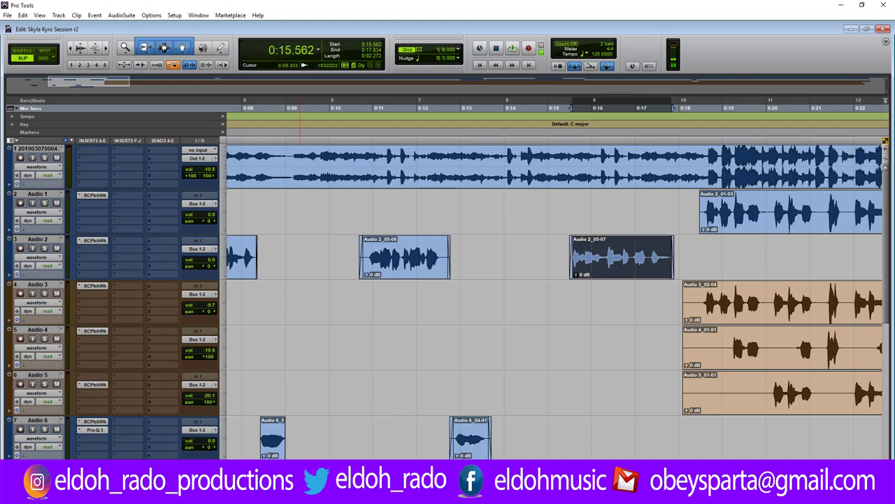
pyautogui.hscroll(6, 504, 324)
pyautogui.hscroll(1, 504, 325)
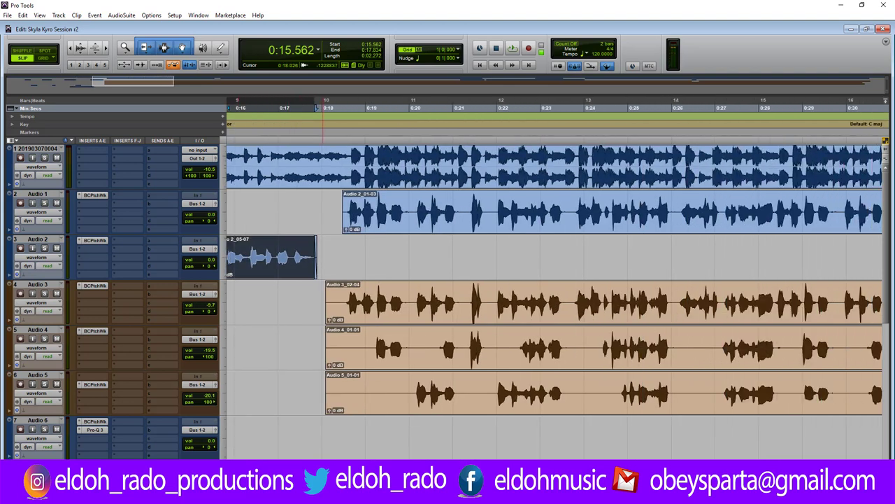
pyautogui.scroll(-2, 447, 324)
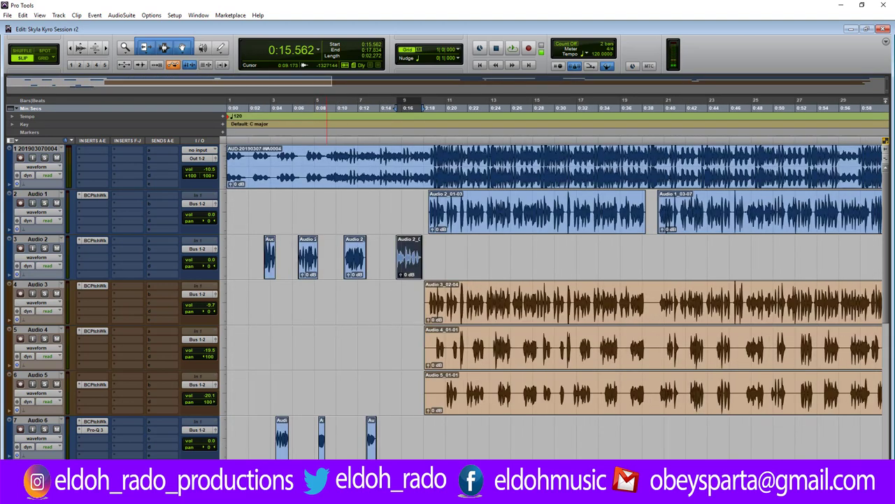
pyautogui.hscroll(4, 552, 301)
pyautogui.scroll(-2, 448, 301)
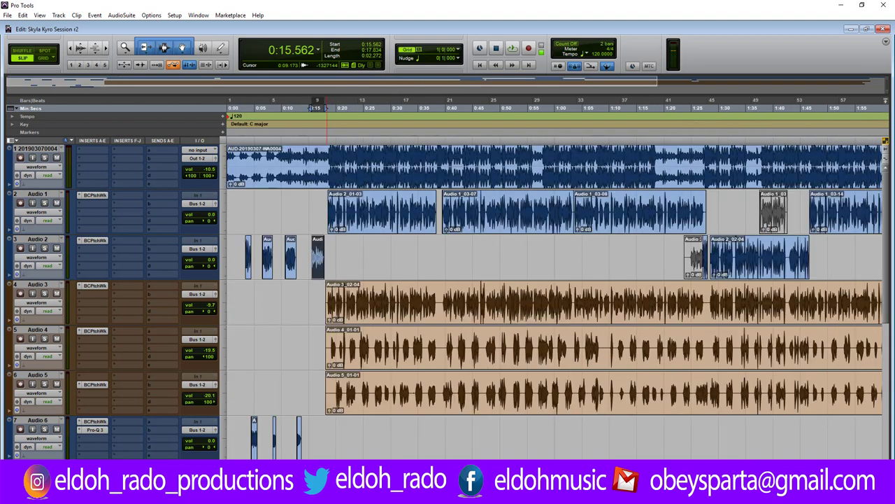
# Zoom out, place the edit point at 0:17.920, zoom in there, and select Audio 5_01-01.
pyautogui.hotkey('ctrl', '[')
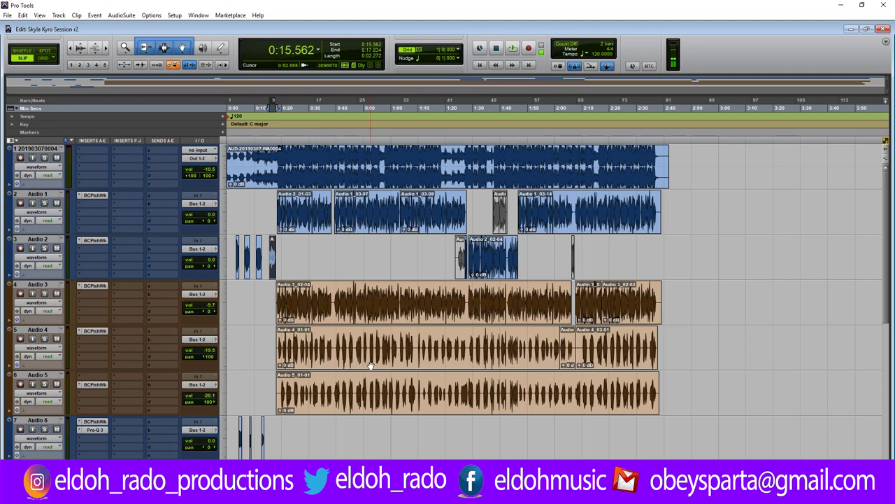
pyautogui.scroll(-1, 371, 366)
pyautogui.scroll(1, 371, 366)
pyautogui.click(276, 202)
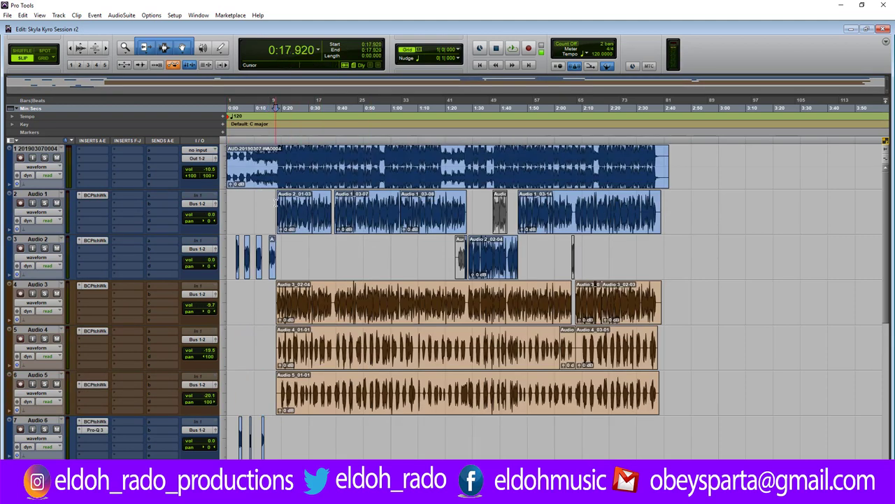
pyautogui.hotkey('ctrl', ']')
pyautogui.hotkey('ctrl', ']')
pyautogui.hotkey('ctrl', ']')
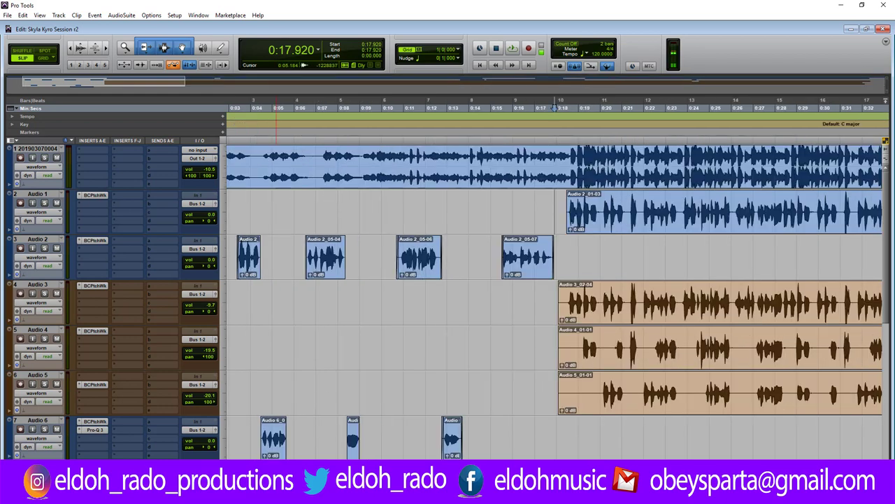
pyautogui.hscroll(5, 401, 410)
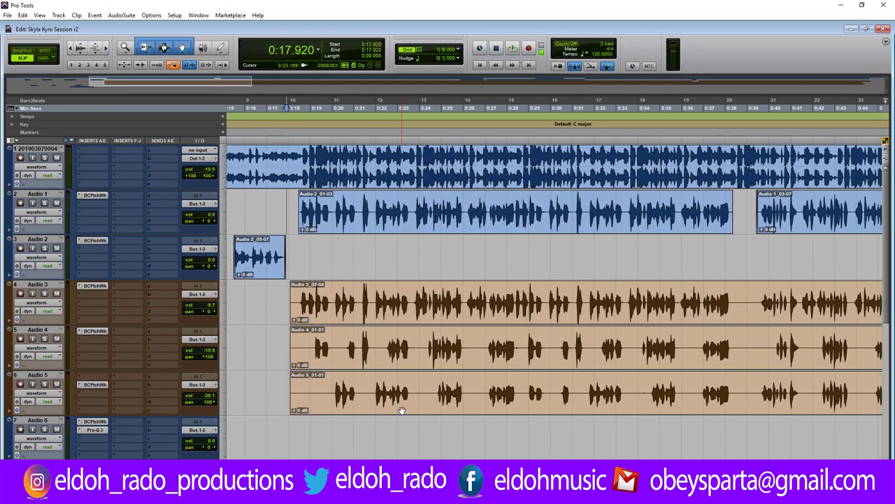
pyautogui.click(402, 410)
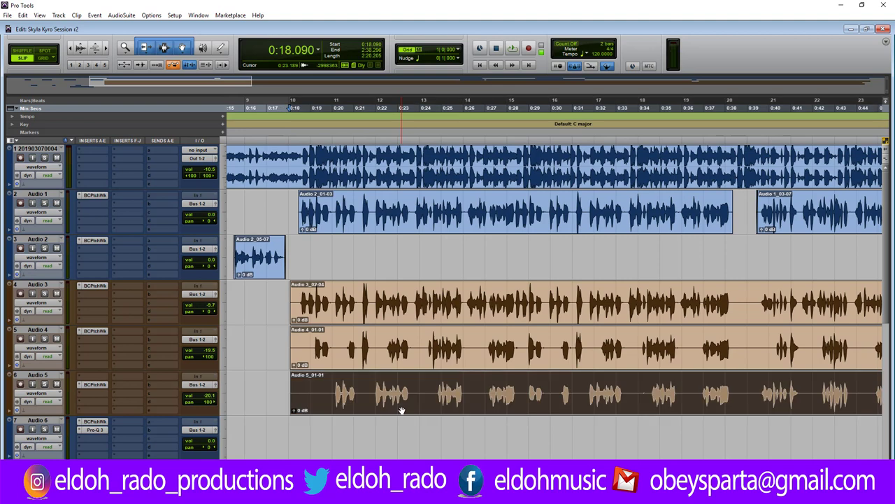
# Strip the silence out of the Audio 5, Audio 4 and Audio 3 clips.
pyautogui.hotkey('ctrl', 'u')
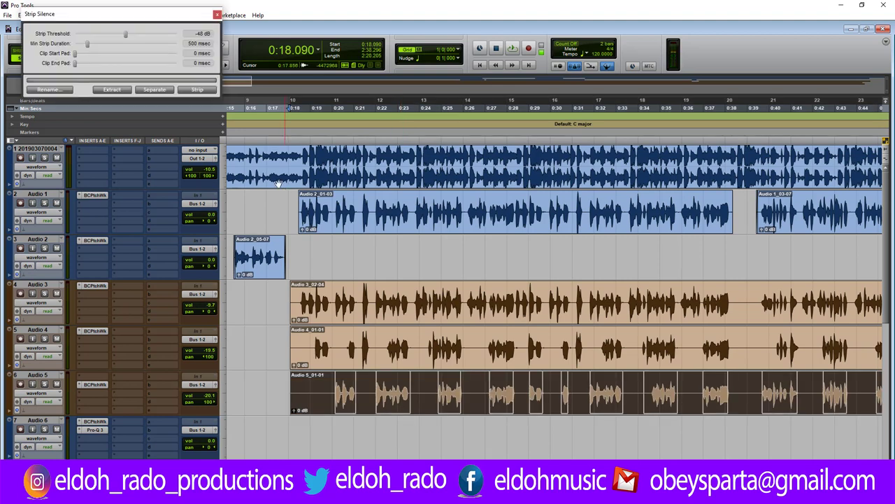
pyautogui.click(198, 90)
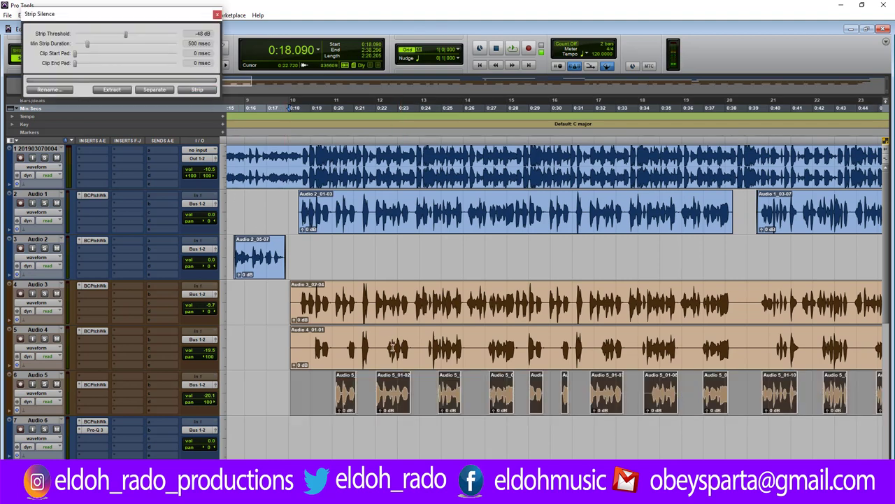
pyautogui.click(396, 363)
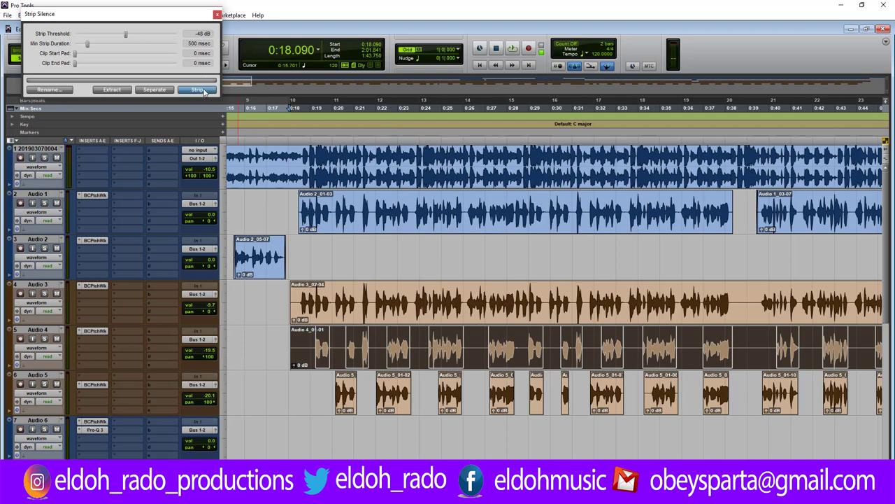
pyautogui.click(205, 90)
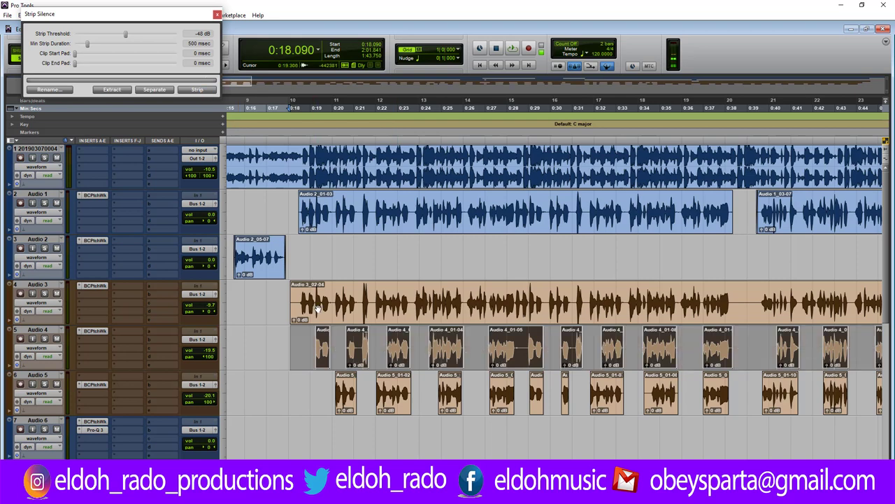
pyautogui.click(199, 90)
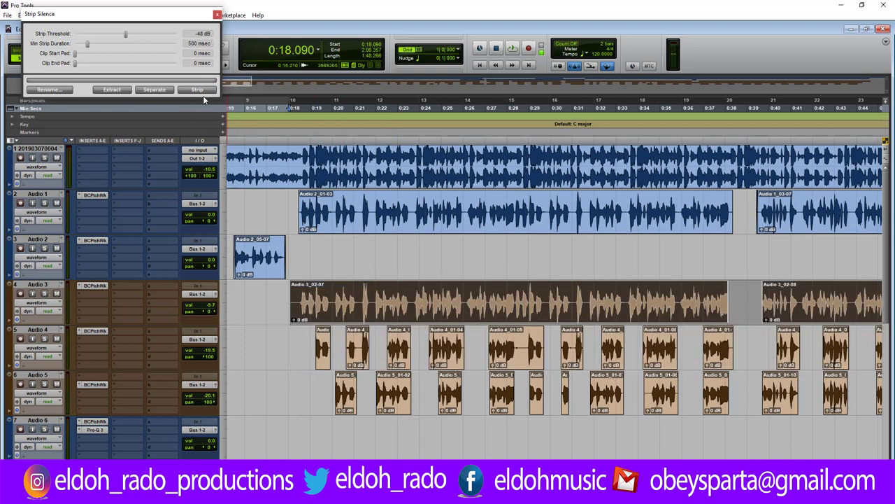
# Zoom out and strip silence from Audio 4_03-01 and the small leftover Audio 4 clip.
pyautogui.hotkey('alt', 'a')
pyautogui.hotkey('ctrl', '[')
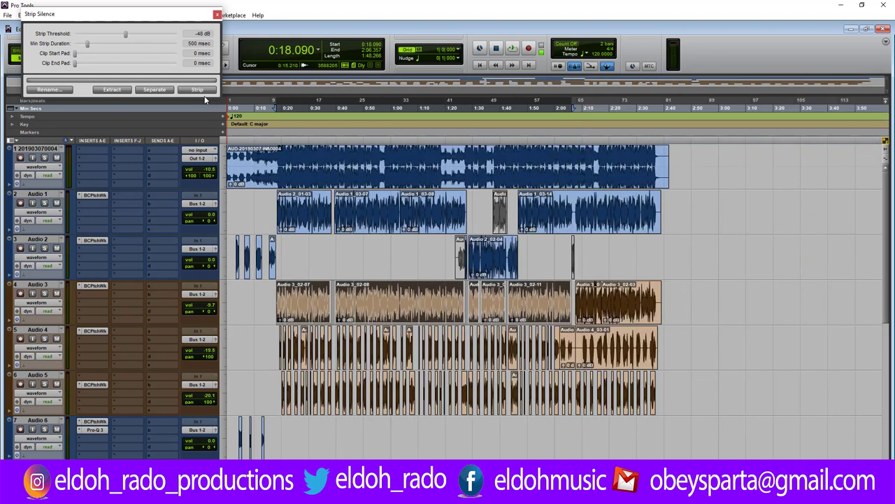
pyautogui.click(598, 360)
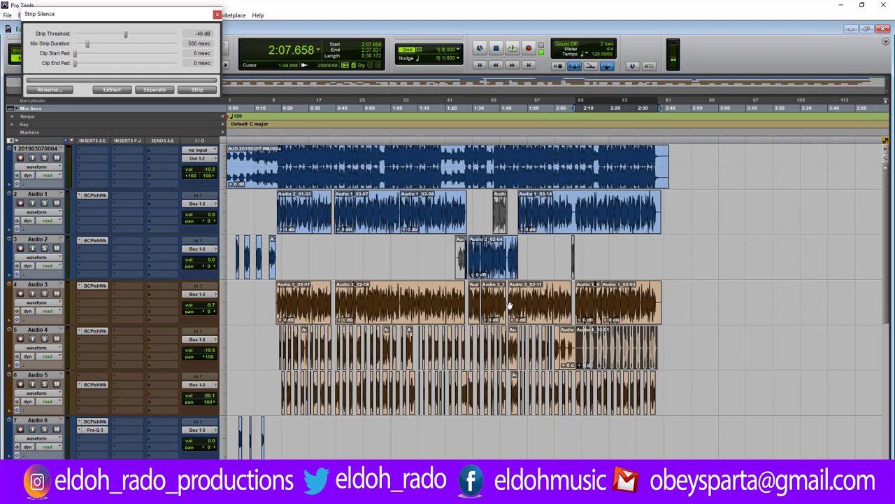
pyautogui.click(196, 90)
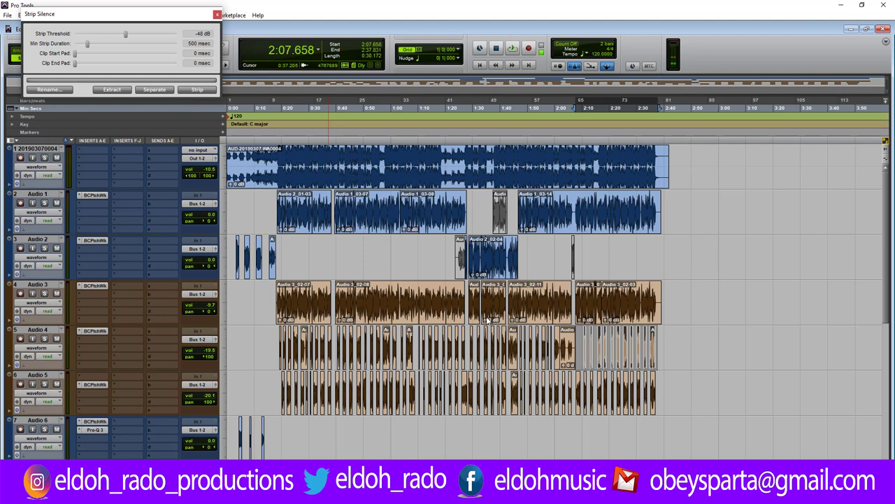
pyautogui.click(566, 360)
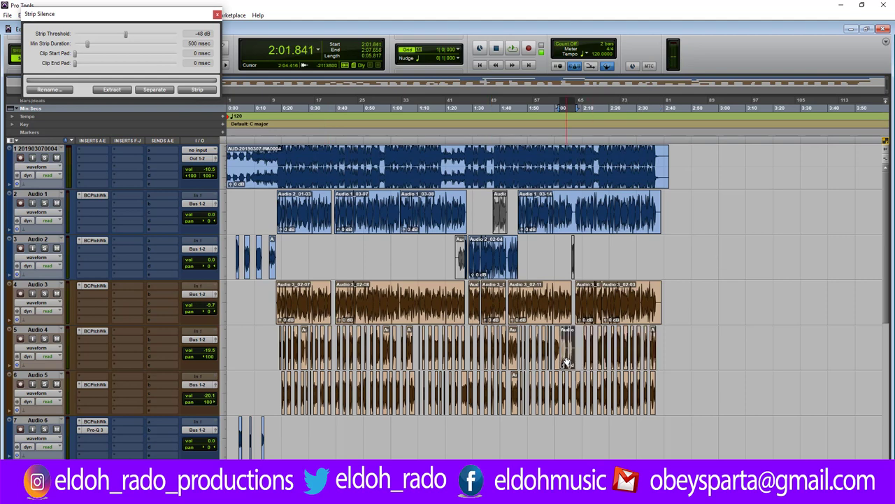
pyautogui.click(200, 90)
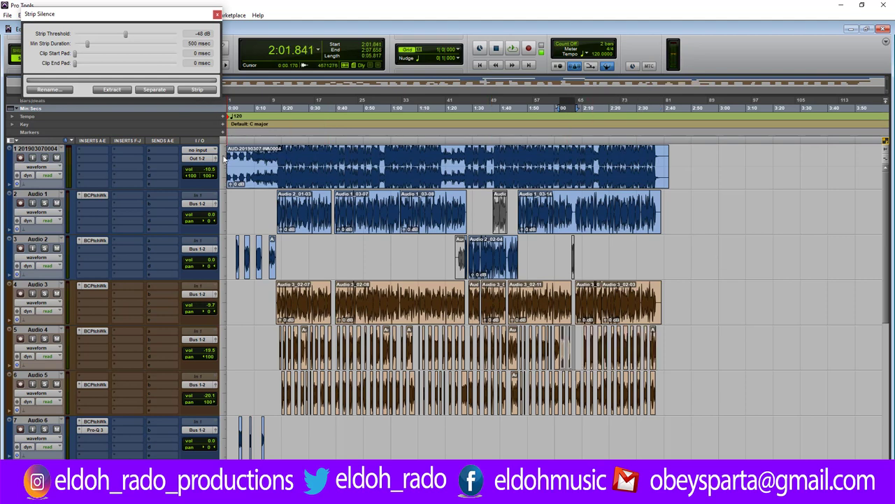
pyautogui.click(275, 340)
# Select the Audio 4 and Audio 5 clips from 0:18 to 2:39 and open Batch Fades.
pyautogui.hotkey('ctrl', ']')
pyautogui.hotkey('ctrl', ']')
pyautogui.hotkey('ctrl', ']')
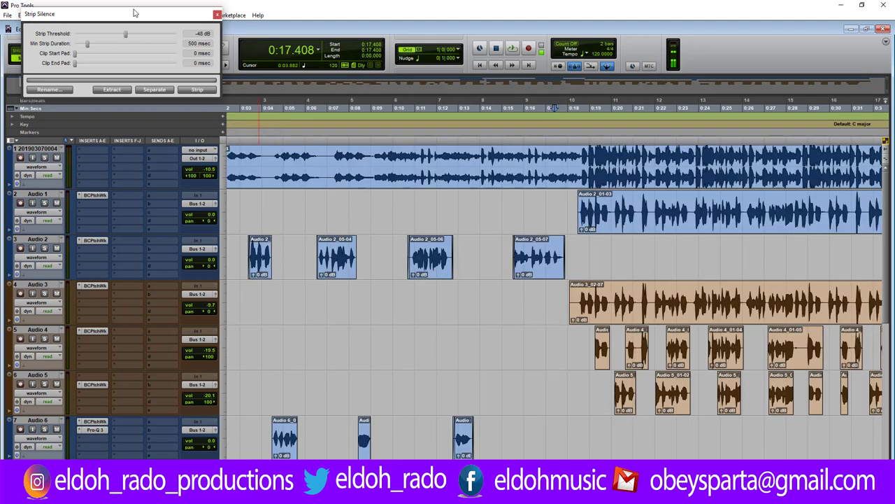
pyautogui.moveTo(135, 13); pyautogui.dragTo(378, 186)
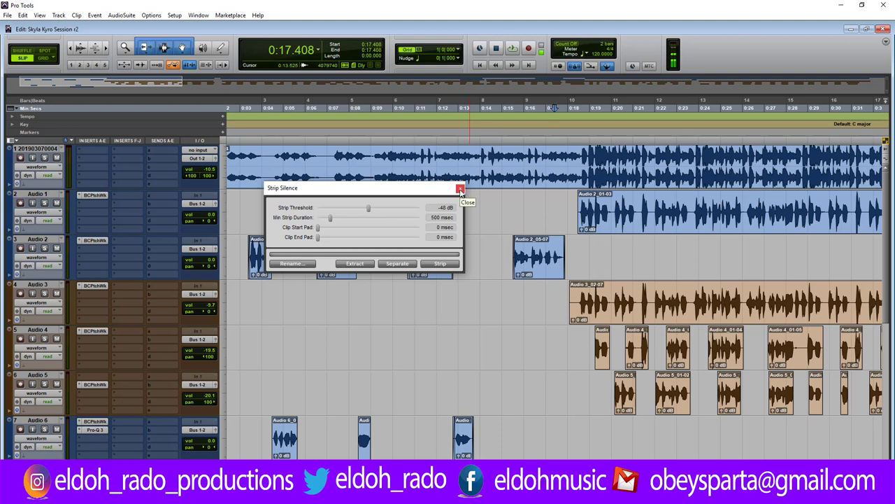
pyautogui.scroll(-3, 271, 347)
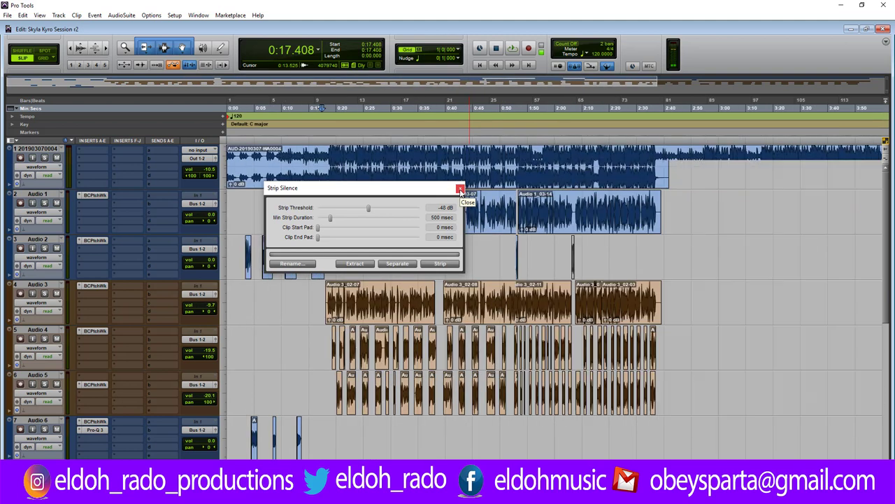
pyautogui.moveTo(271, 346); pyautogui.dragTo(661, 402)
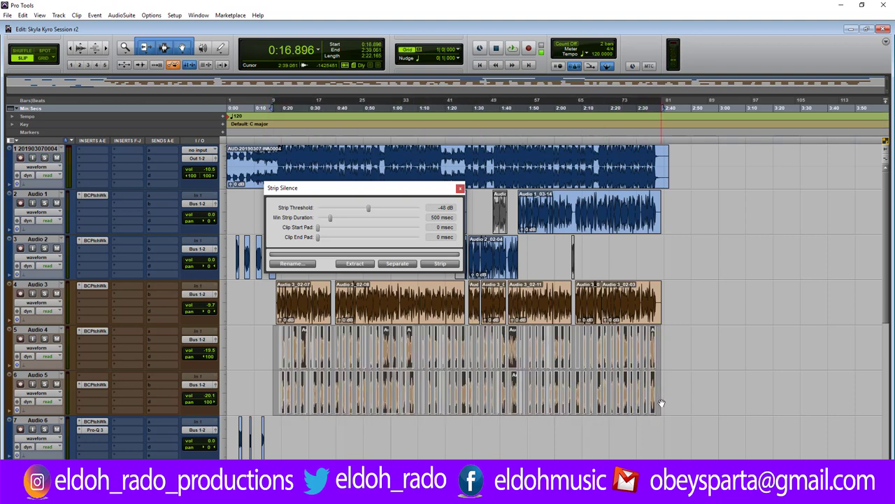
pyautogui.hotkey('ctrl', 'f')
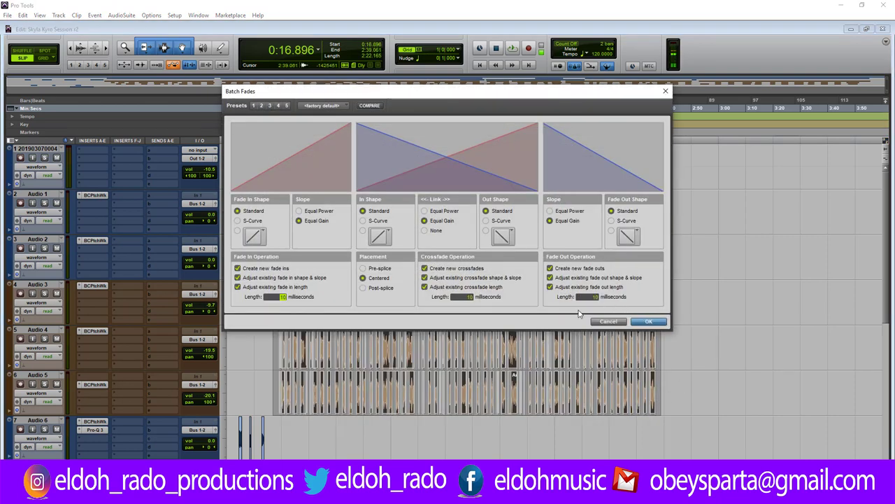
# Apply the 10 ms batch fades, close the Strip Silence window and clear the selection.
pyautogui.click(649, 323)
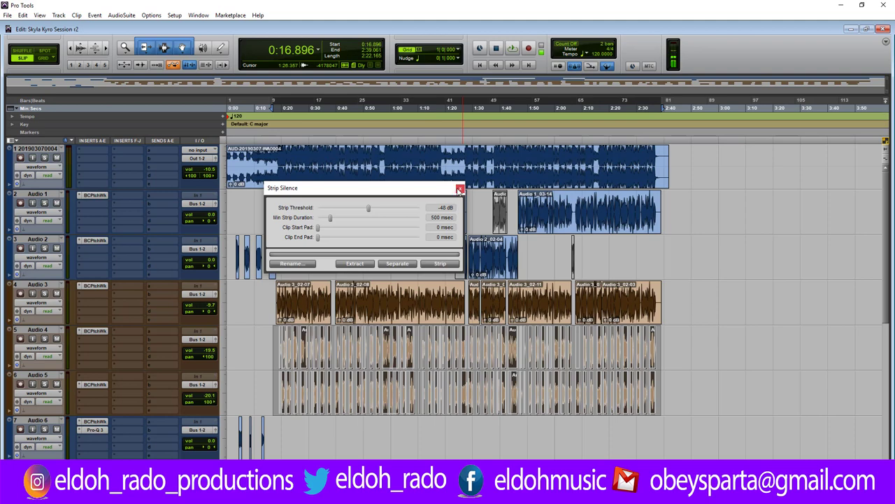
pyautogui.click(460, 189)
pyautogui.click(277, 336)
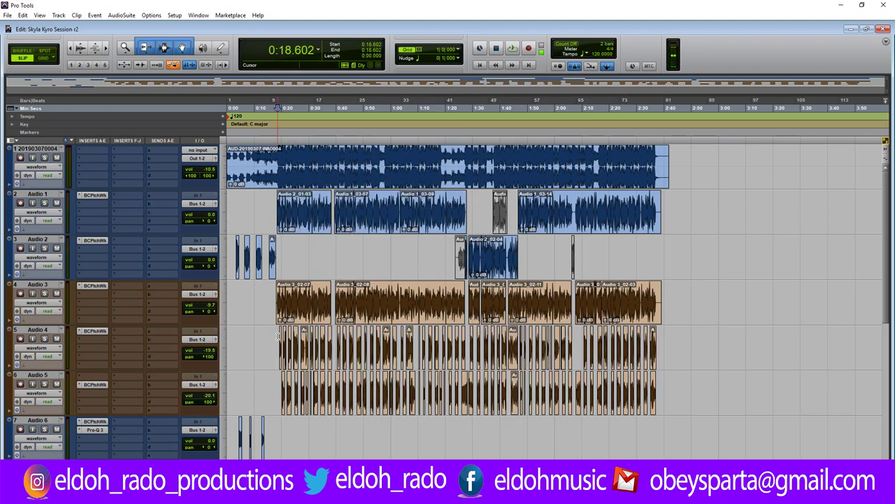
pyautogui.scroll(5, 277, 336)
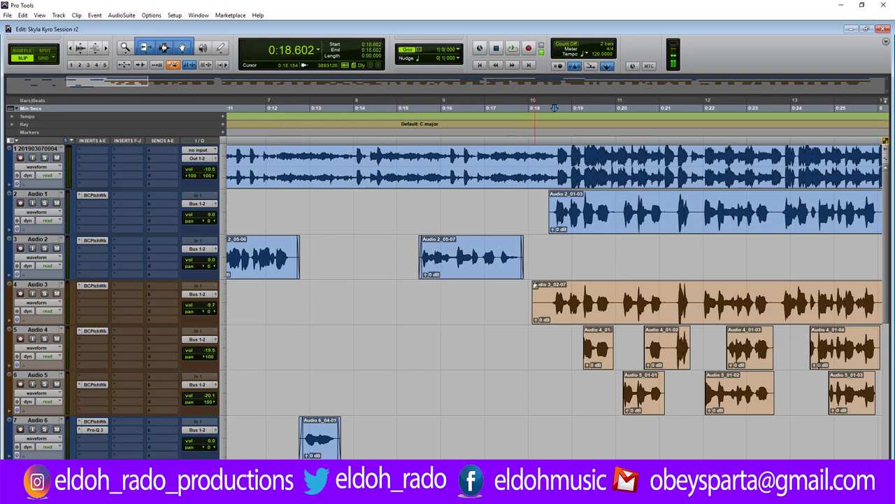
# Mute the first vocal track and trim the start of Audio 2_01-03 slightly later.
pyautogui.moveTo(533, 294); pyautogui.dragTo(550, 296)
pyautogui.scroll(2, 543, 297)
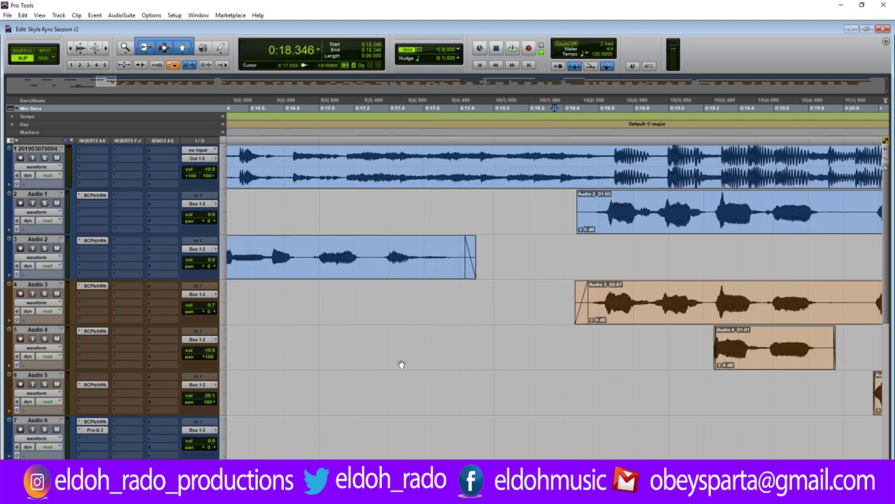
pyautogui.click(57, 157)
pyautogui.hscroll(5, 552, 280)
pyautogui.hscroll(-4, 553, 280)
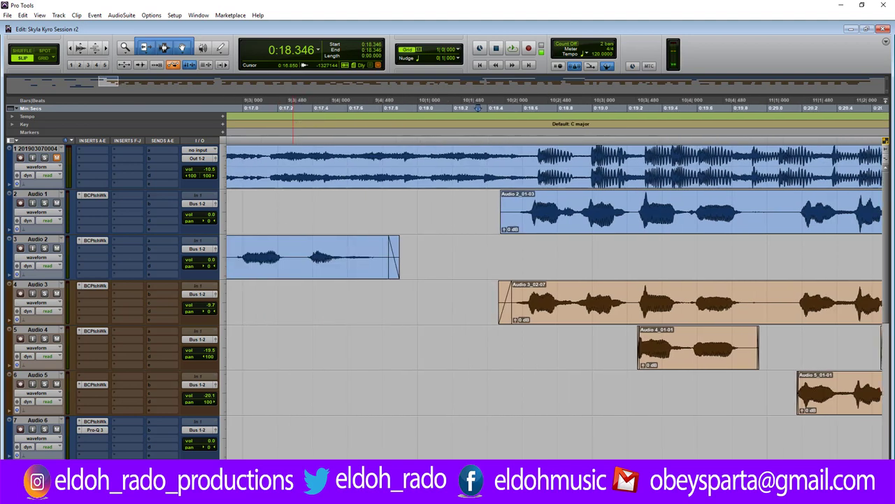
pyautogui.scroll(-1, 477, 108)
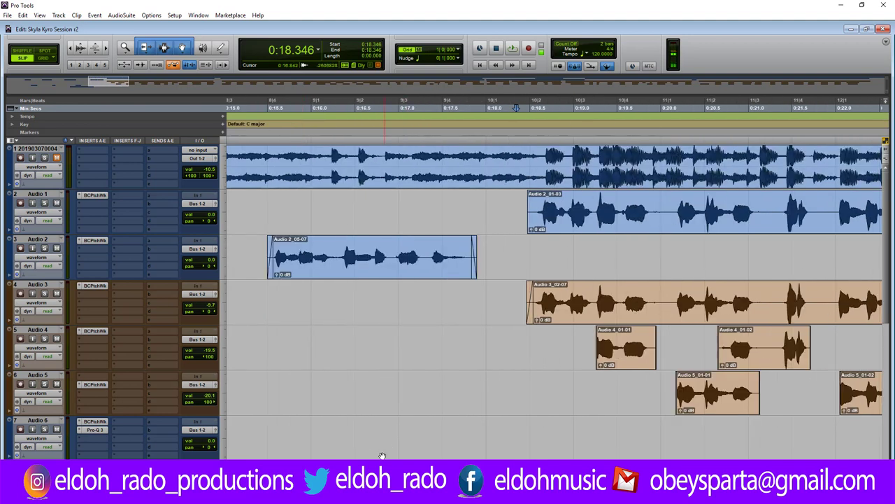
pyautogui.hscroll(1, 477, 108)
pyautogui.hscroll(3, 313, 406)
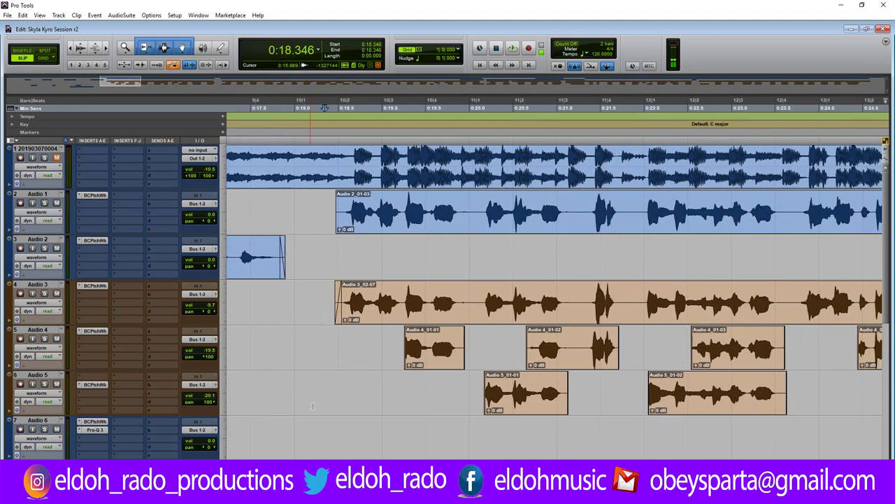
pyautogui.moveTo(337, 203); pyautogui.dragTo(343, 198)
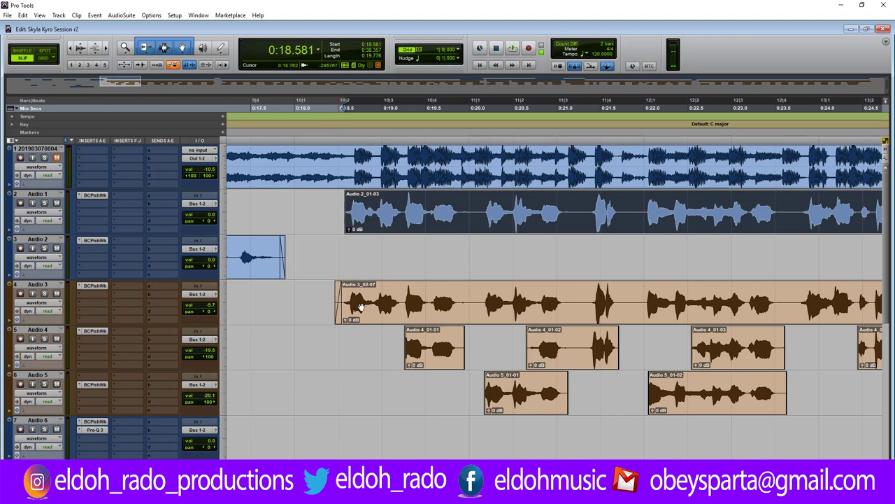
# Zoom in at 0:18.997 and trim the start of Audio 3_02-07 later.
pyautogui.click(382, 299)
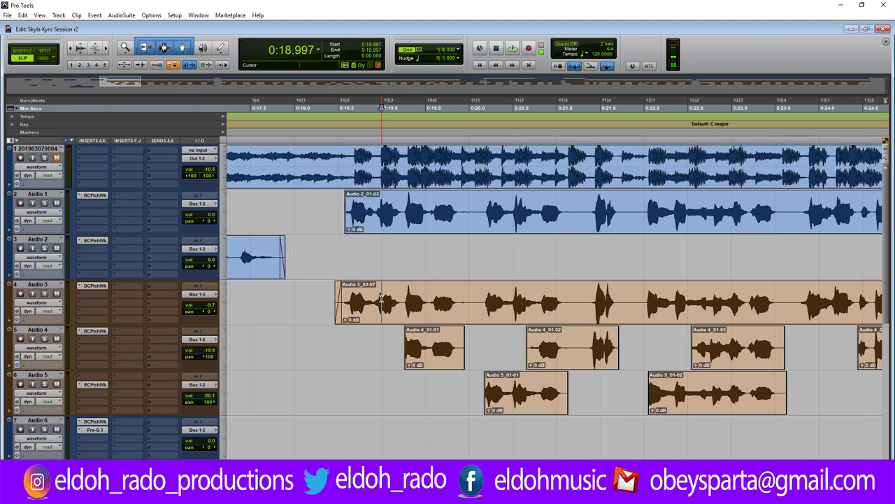
pyautogui.hotkey('ctrl', ']')
pyautogui.hotkey('ctrl', ']')
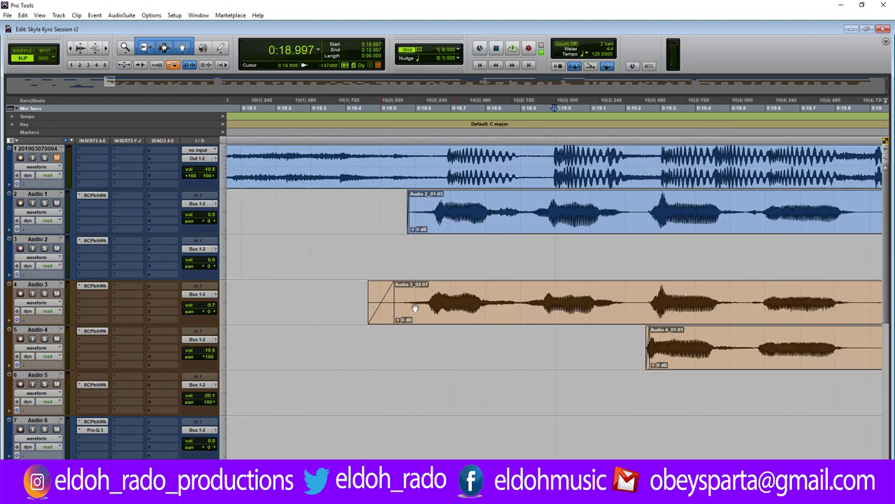
pyautogui.moveTo(393, 302); pyautogui.dragTo(418, 301)
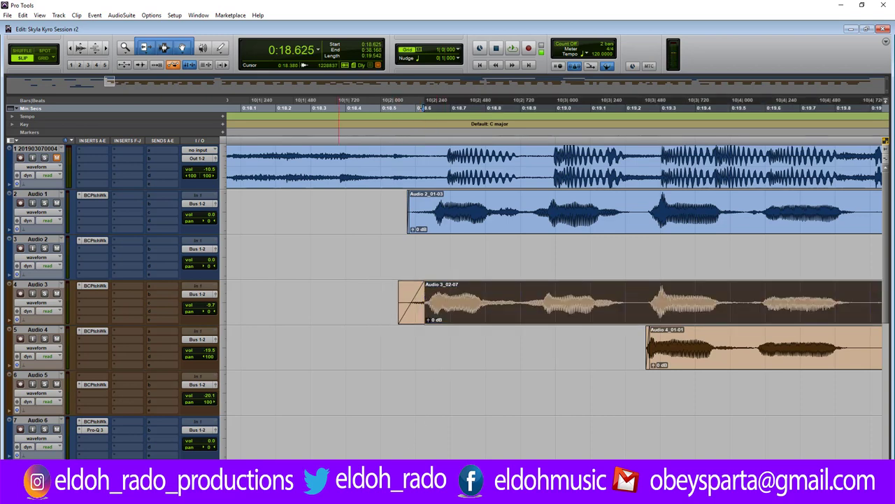
pyautogui.hotkey('ctrl', '[')
# Audition the phrase from 0:18.517, then select the 0:19.890–0:20.101 gap across Audio 1–3.
pyautogui.click(473, 308)
pyautogui.press('space')
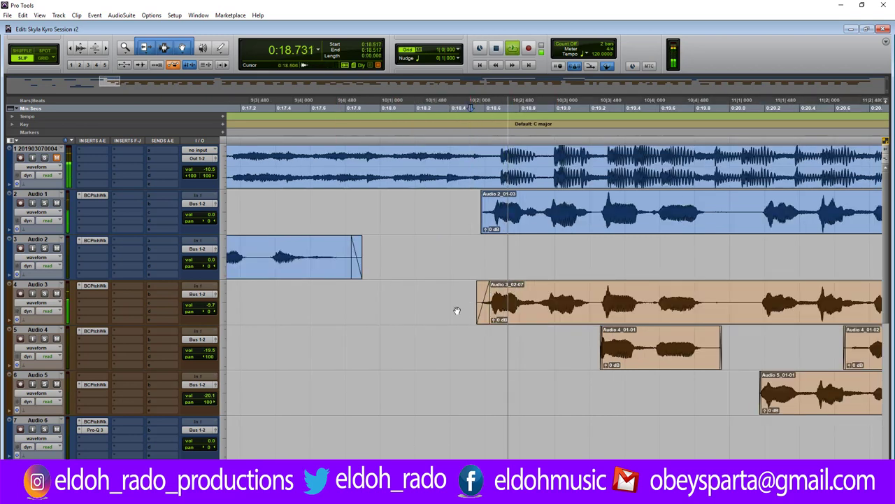
pyautogui.press('space')
pyautogui.hscroll(5, 456, 311)
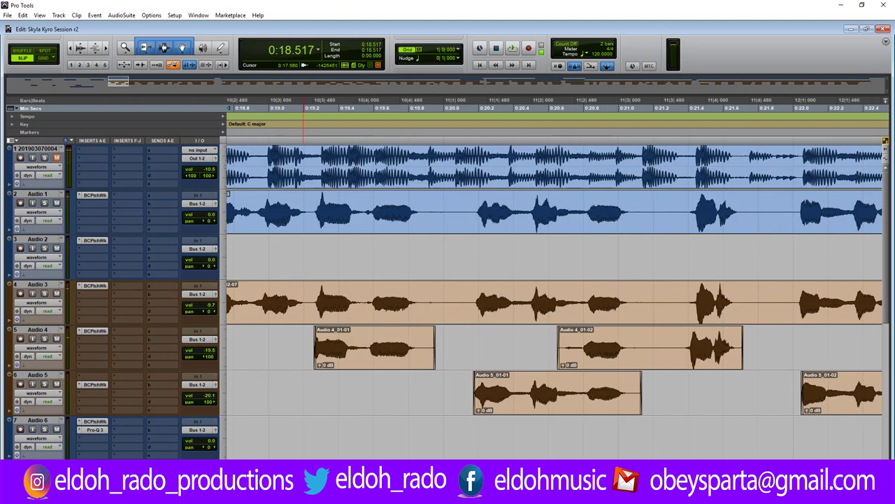
pyautogui.press('space')
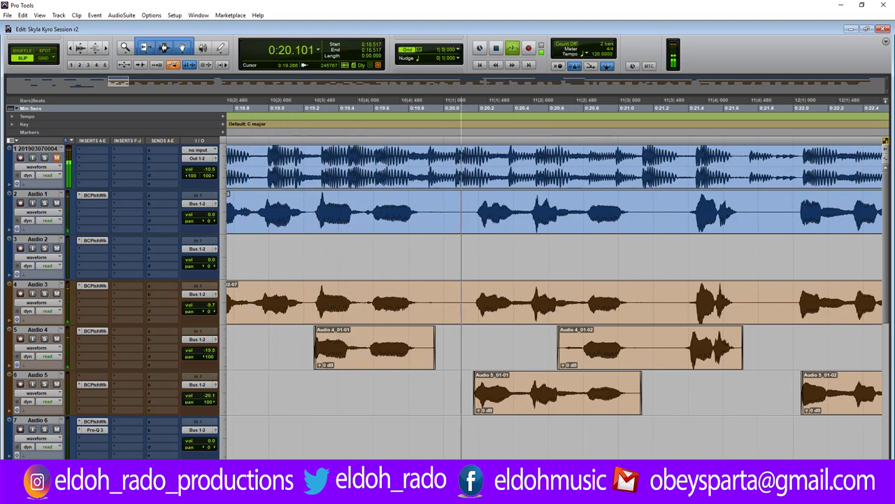
pyautogui.press('space')
pyautogui.moveTo(425, 212); pyautogui.dragTo(465, 293)
# Audition the passage from 0:19.250 with the first track muted to hear the vocals alone.
pyautogui.press('space')
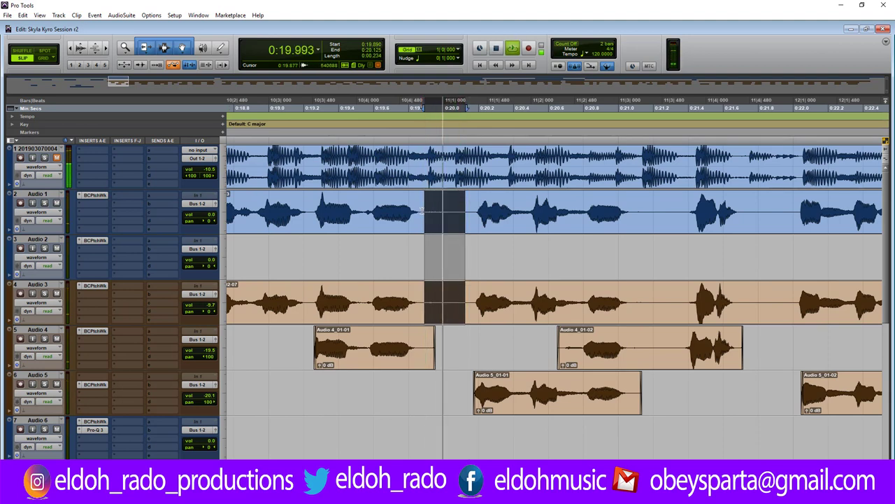
pyautogui.click(300, 206)
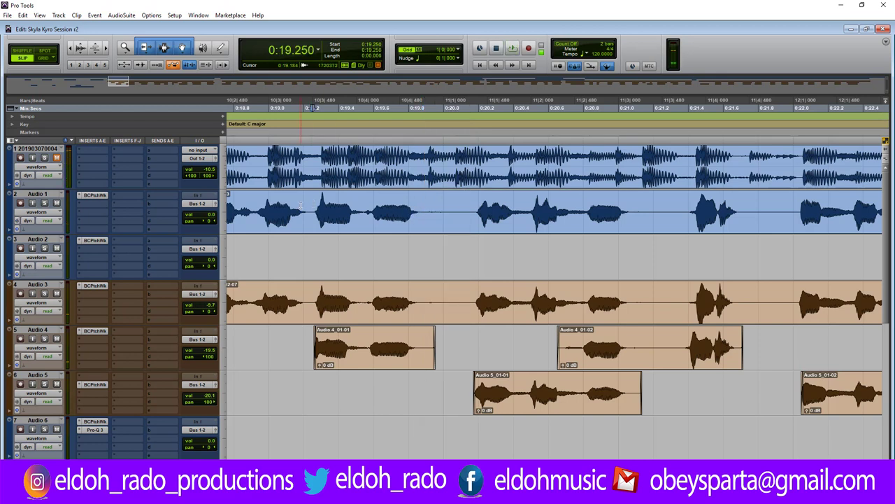
pyautogui.press('space')
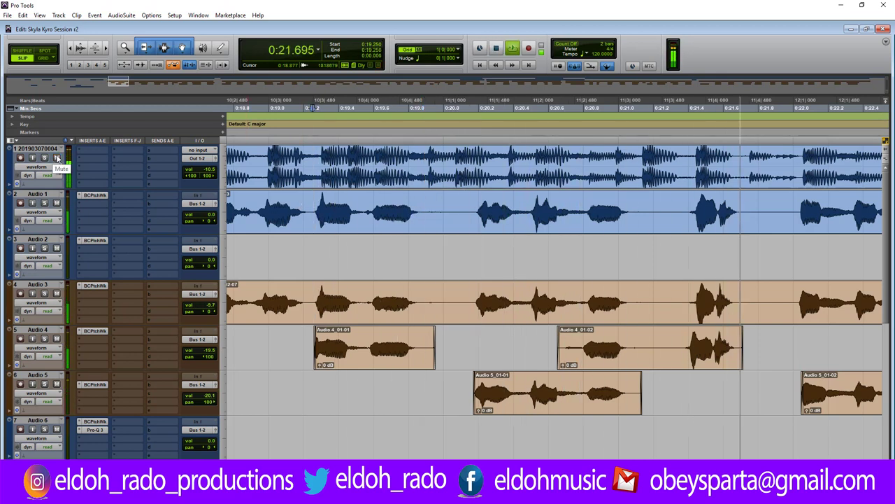
pyautogui.press('space')
pyautogui.click(57, 158)
pyautogui.press('space')
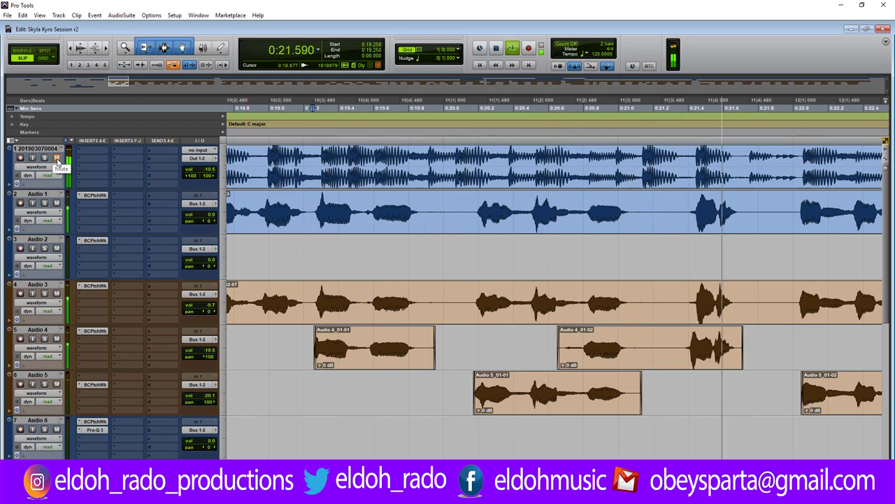
pyautogui.press('space')
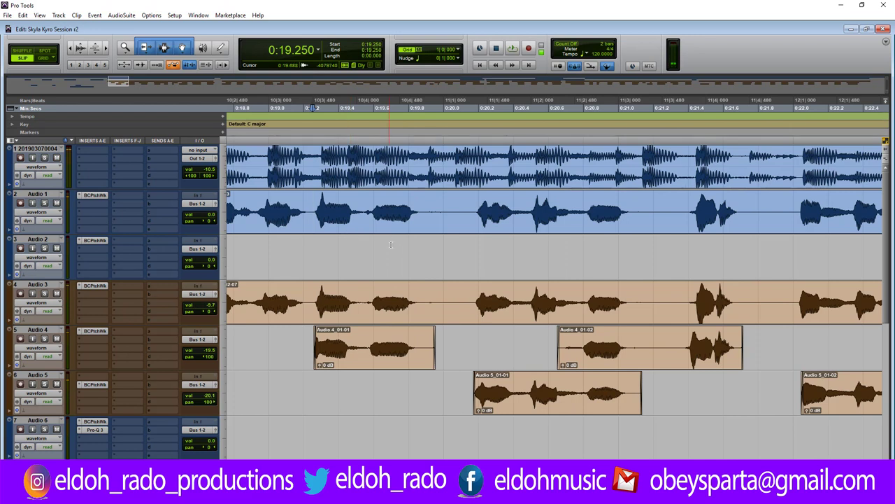
# Shorten the end of Audio 4_01-01 and delete the marked gap between phrases.
pyautogui.moveTo(429, 343); pyautogui.dragTo(419, 343)
pyautogui.moveTo(424, 205); pyautogui.dragTo(471, 308)
pyautogui.press('Delete')
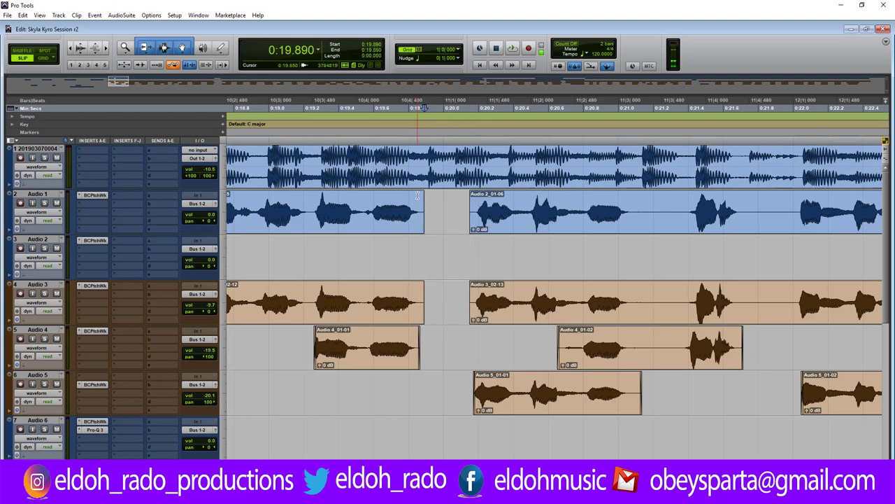
# Tighten the clip edges around the cut on Audio 1, Audio 2_01-06 and Audio 3_02-13.
pyautogui.moveTo(417, 197); pyautogui.dragTo(421, 197)
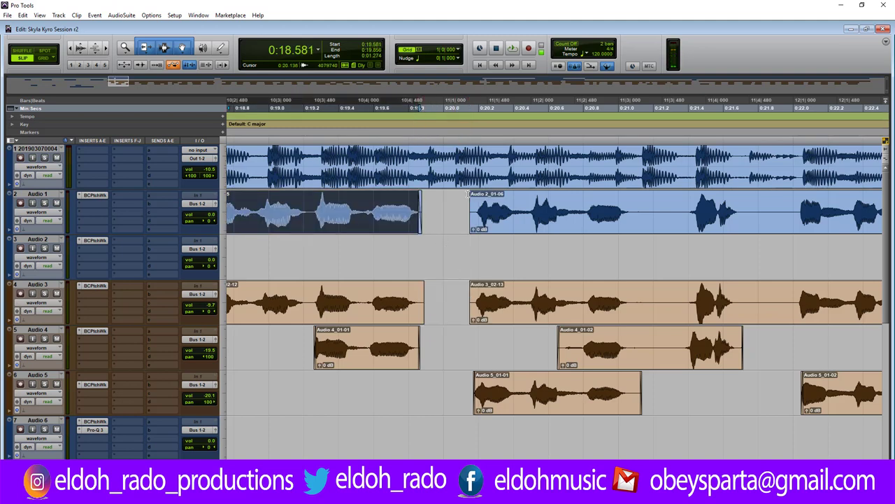
pyautogui.moveTo(470, 210); pyautogui.dragTo(475, 210)
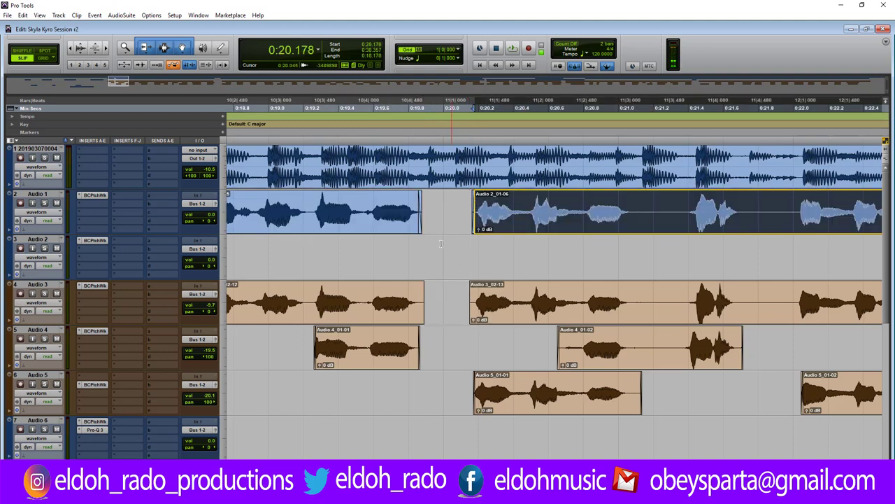
pyautogui.click(420, 295)
pyautogui.moveTo(420, 295); pyautogui.dragTo(416, 295)
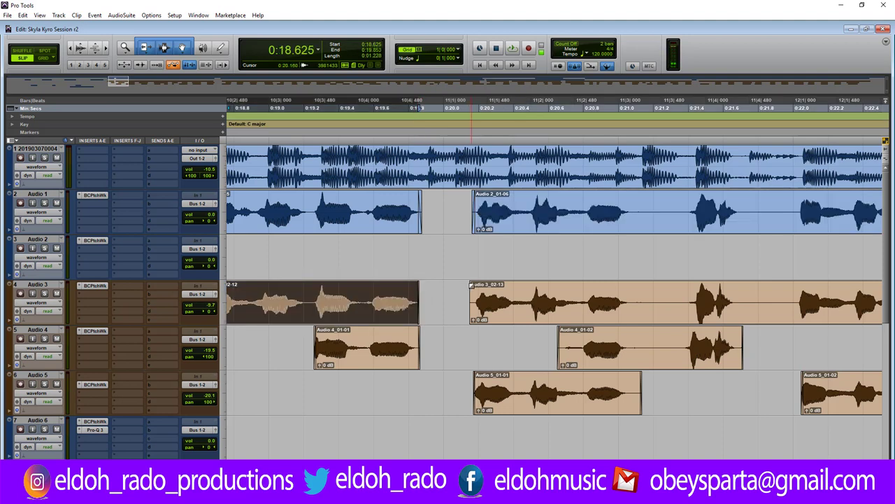
pyautogui.moveTo(470, 296); pyautogui.dragTo(472, 296)
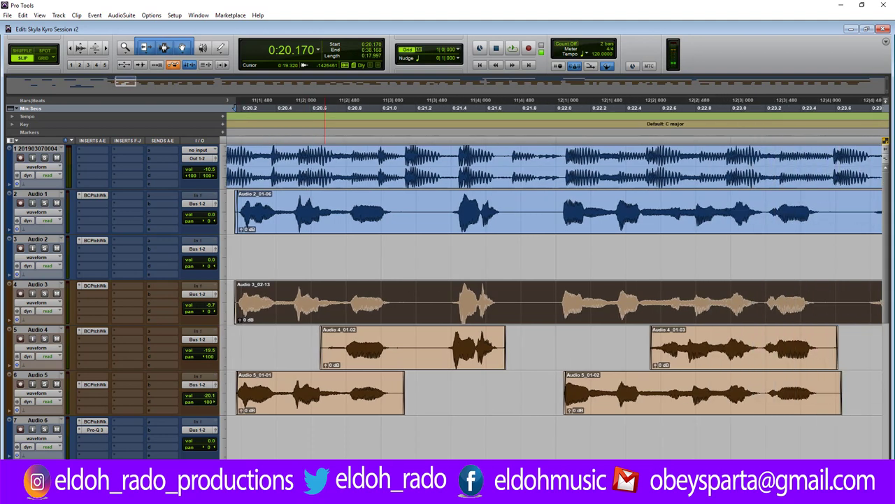
# Delete the 0:21.11–0:21.34 gap across Audio 1–4 and trim the Audio 2 and Audio 3 clip edges.
pyautogui.moveTo(402, 210); pyautogui.dragTo(441, 333)
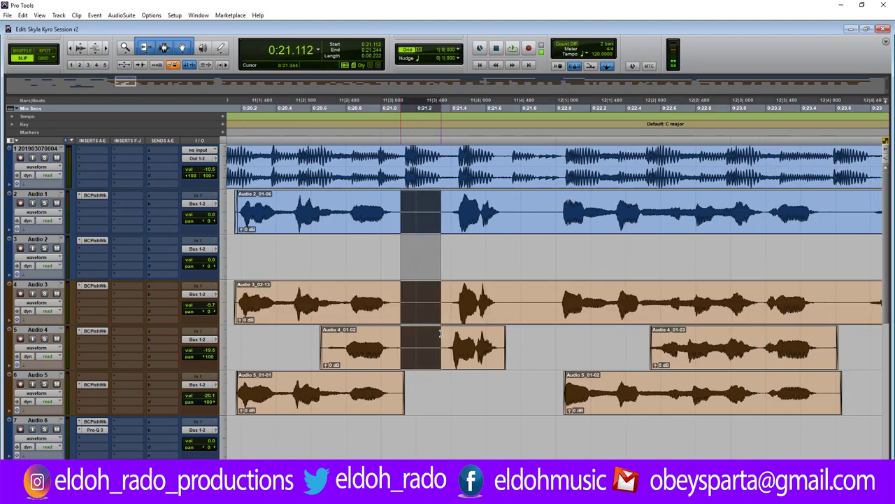
pyautogui.press('Delete')
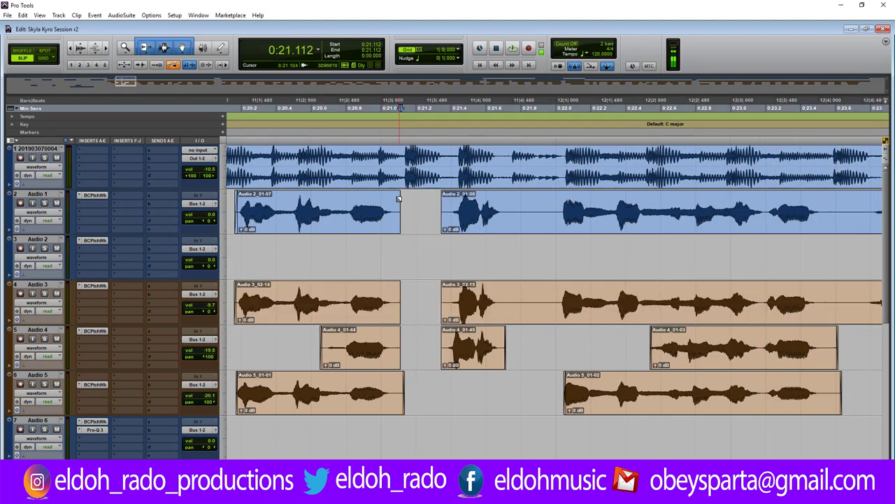
pyautogui.click(395, 204)
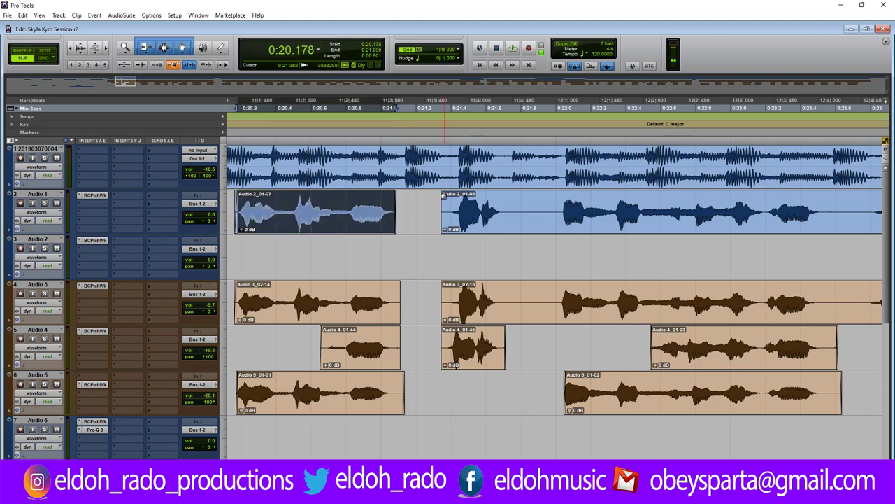
pyautogui.click(451, 203)
pyautogui.click(401, 286)
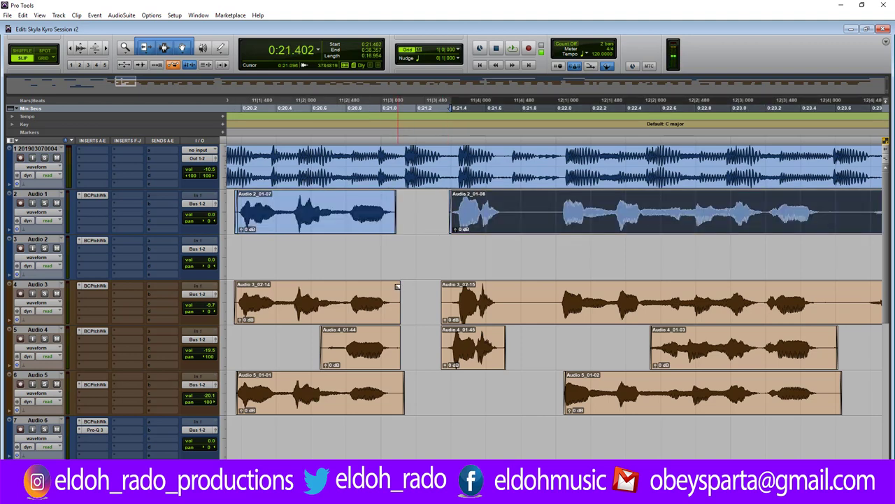
pyautogui.moveTo(397, 286); pyautogui.dragTo(394, 286)
# Trim Audio 4_01-44 and Audio 5_01-01 ends back, and the Audio 3_02-15 and 4_01-45 starts later.
pyautogui.click(396, 343)
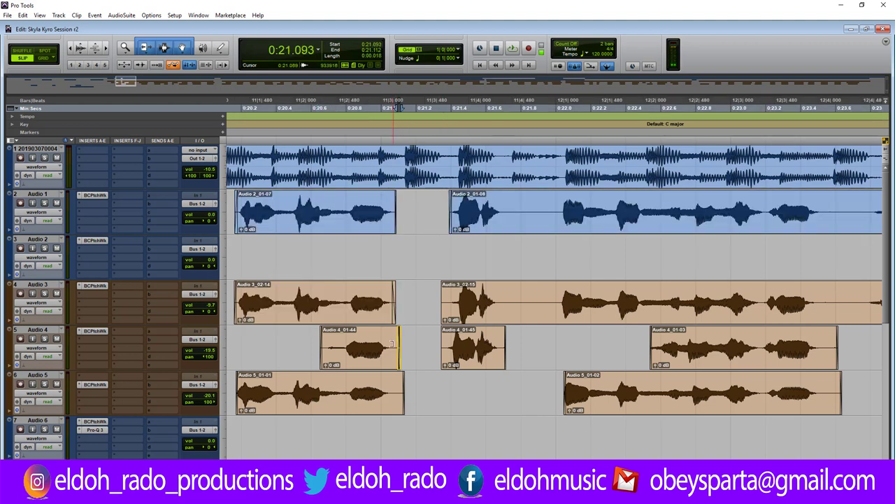
pyautogui.click(392, 343)
pyautogui.moveTo(323, 347); pyautogui.dragTo(341, 347)
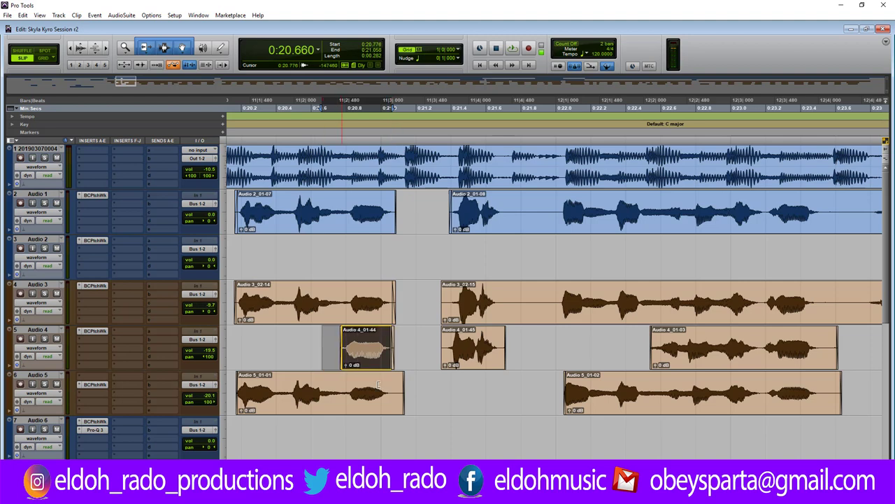
pyautogui.click(407, 396)
pyautogui.moveTo(399, 392); pyautogui.dragTo(395, 391)
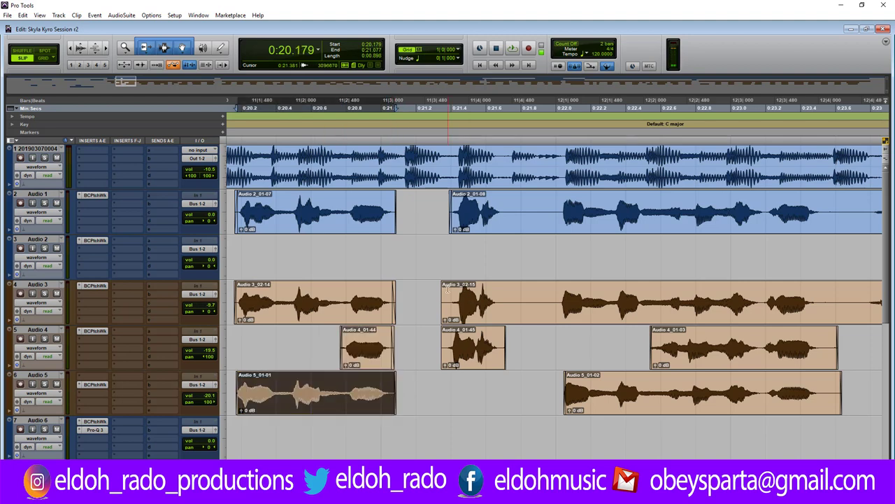
pyautogui.moveTo(443, 287); pyautogui.dragTo(451, 287)
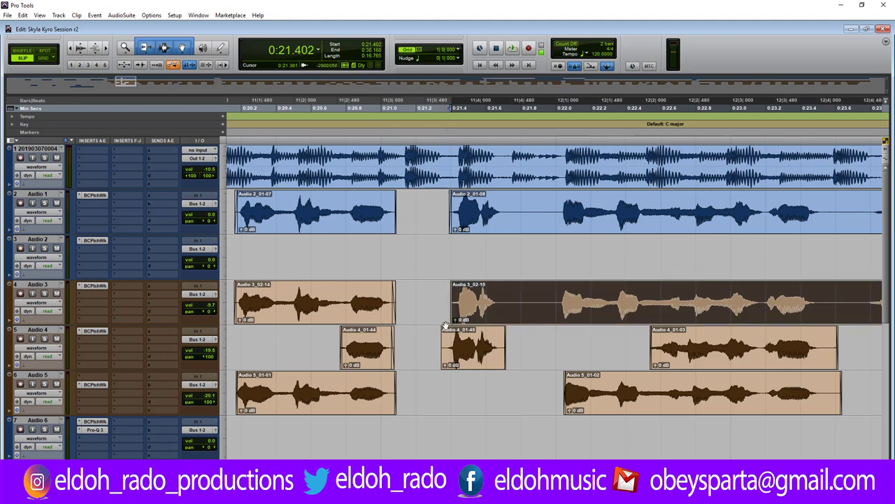
pyautogui.moveTo(443, 332); pyautogui.dragTo(449, 334)
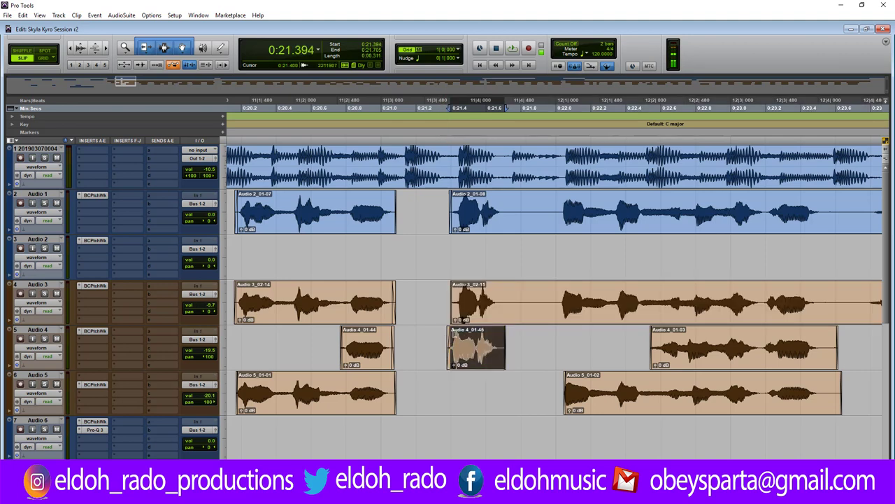
# Slide Audio 4_01-45 and Audio 3_02-15 later to match the lead's onset at 0:21.488.
pyautogui.click(466, 294)
pyautogui.hotkey('ctrl', ']')
pyautogui.hotkey('ctrl', ']')
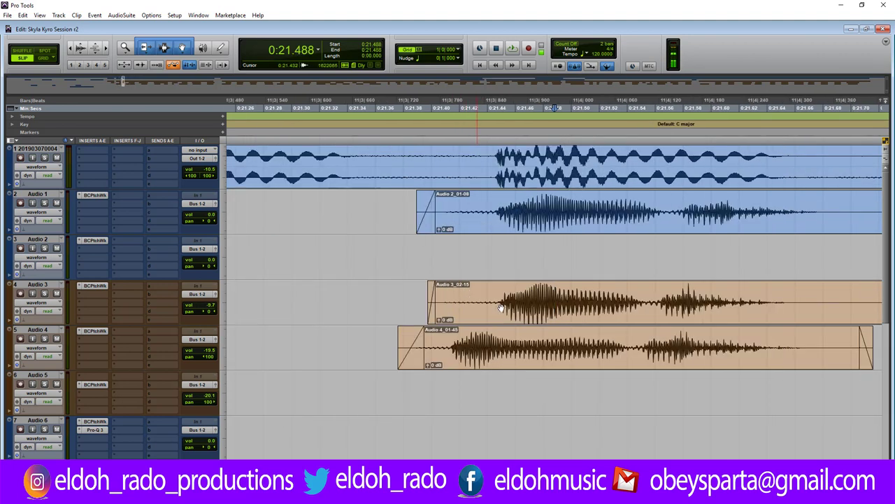
pyautogui.moveTo(596, 365); pyautogui.dragTo(639, 364)
pyautogui.moveTo(600, 309); pyautogui.dragTo(607, 311)
pyautogui.hotkey('ctrl', '[')
pyautogui.hotkey('ctrl', '[')
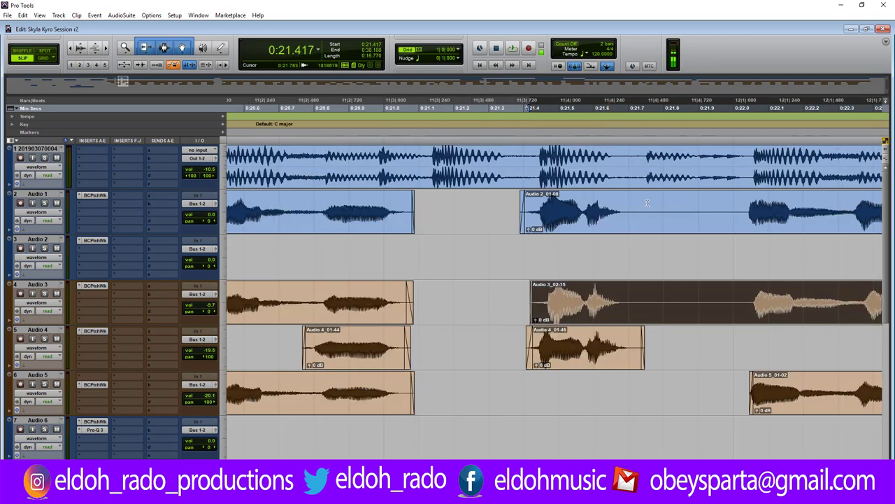
# Delete the 0:21.72–0:21.99 gap across Audio 1–3 and trim the end of Audio 2_01-08 back.
pyautogui.moveTo(636, 210); pyautogui.dragTo(741, 315)
pyautogui.press('Delete')
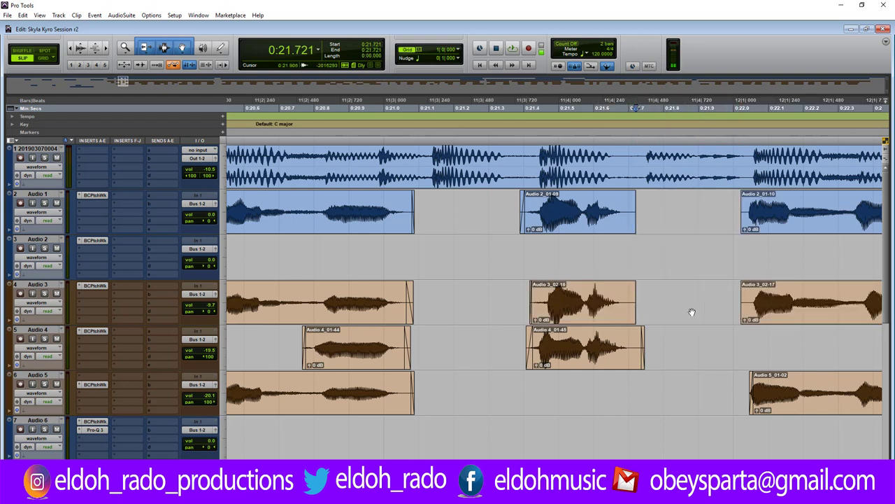
pyautogui.click(635, 193)
pyautogui.moveTo(632, 195); pyautogui.dragTo(624, 196)
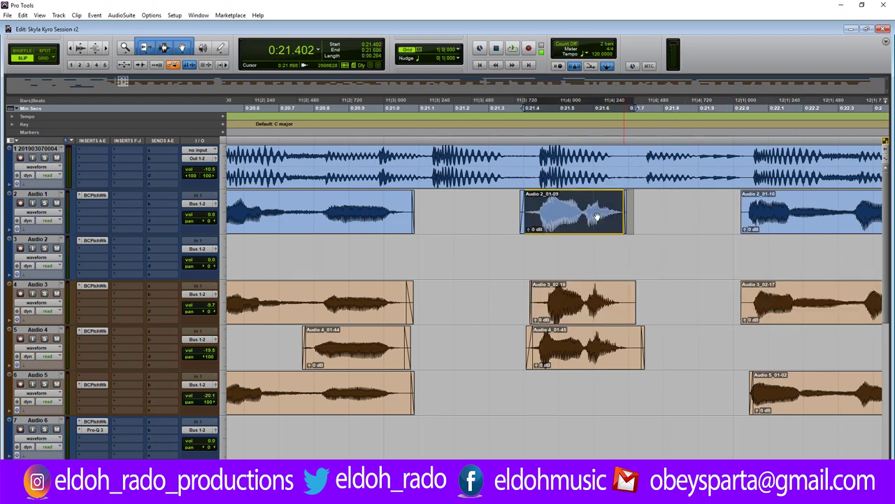
# Inspect the edit at 0:21.521 and select the whole Audio 2_01-09 clip.
pyautogui.click(567, 299)
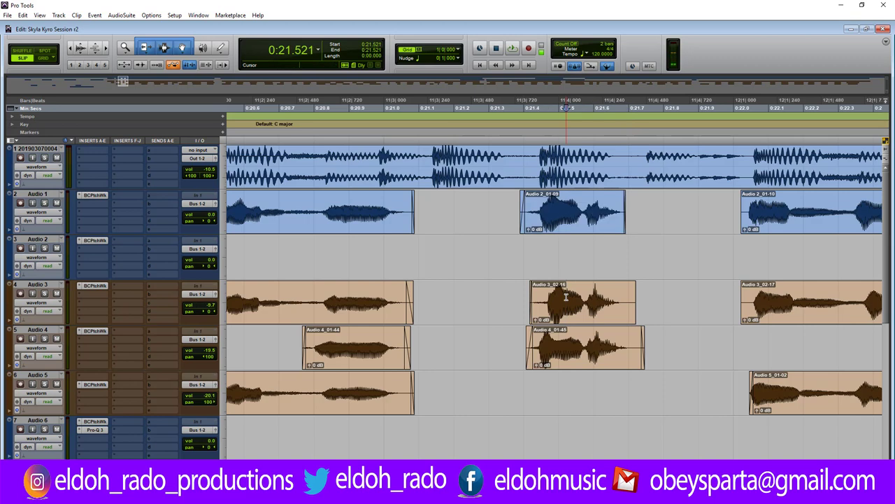
pyautogui.hotkey('ctrl', ']')
pyautogui.hotkey('ctrl', ']')
pyautogui.hotkey('ctrl', ']')
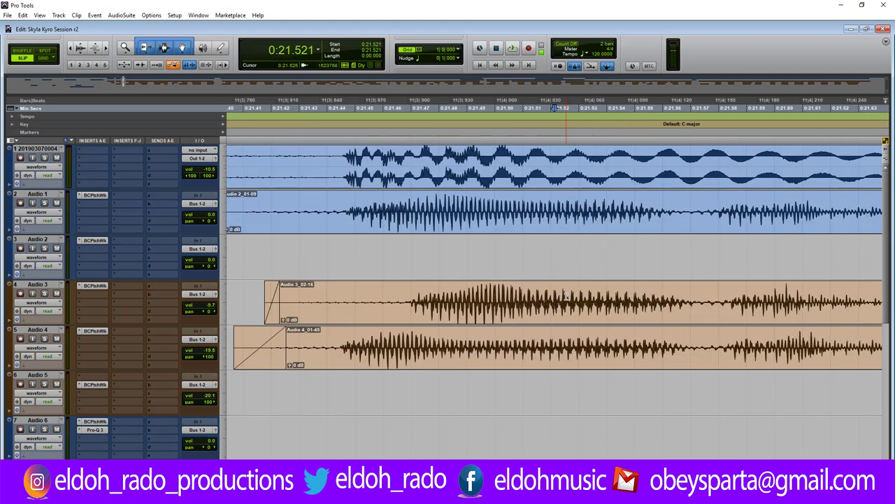
pyautogui.hotkey('ctrl', '[')
pyautogui.hotkey('ctrl', '[')
pyautogui.hotkey('ctrl', '[')
pyautogui.click(522, 219)
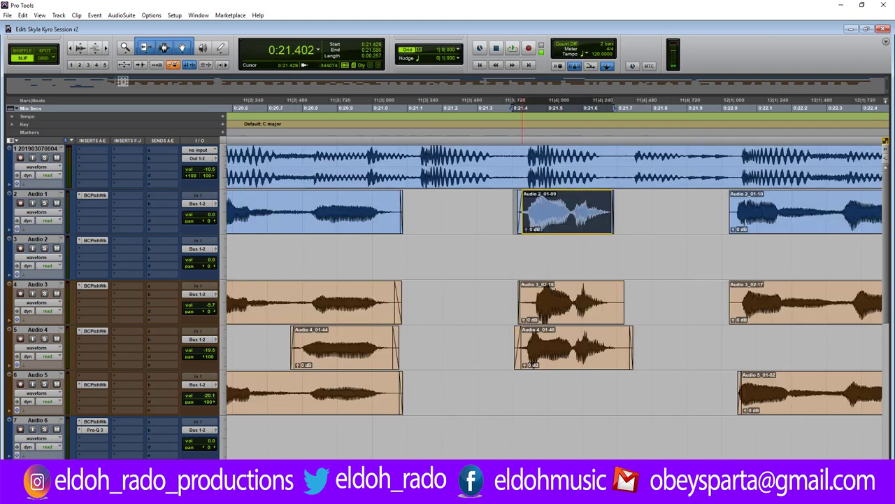
pyautogui.click(533, 224)
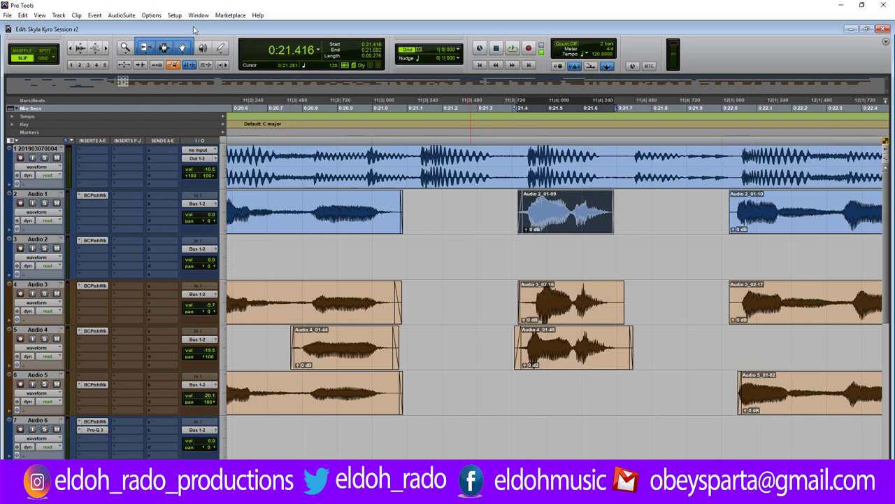
# Launch the Revoice Pro APT plugin from the AudioSuite menu.
pyautogui.click(125, 15)
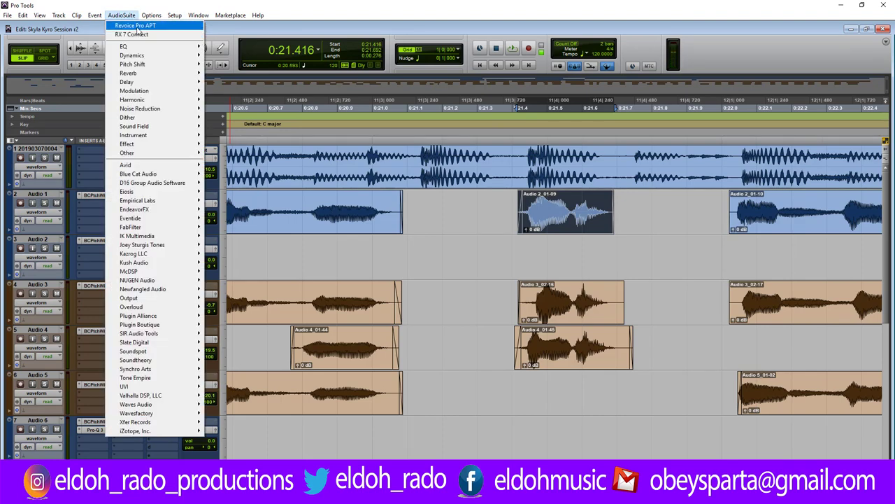
pyautogui.click(138, 27)
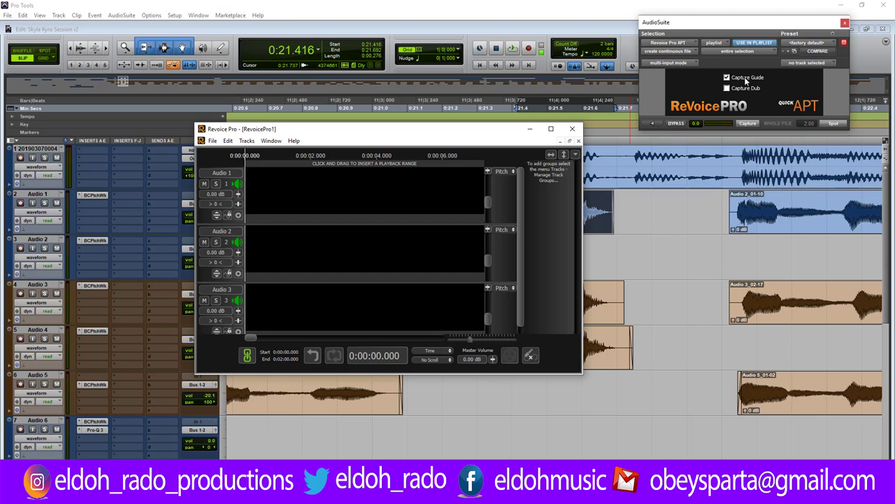
# Capture the lead as guide, add the Audio 3_02-16 and 4_01-45 doubles, and spot aligned versions.
pyautogui.click(531, 130)
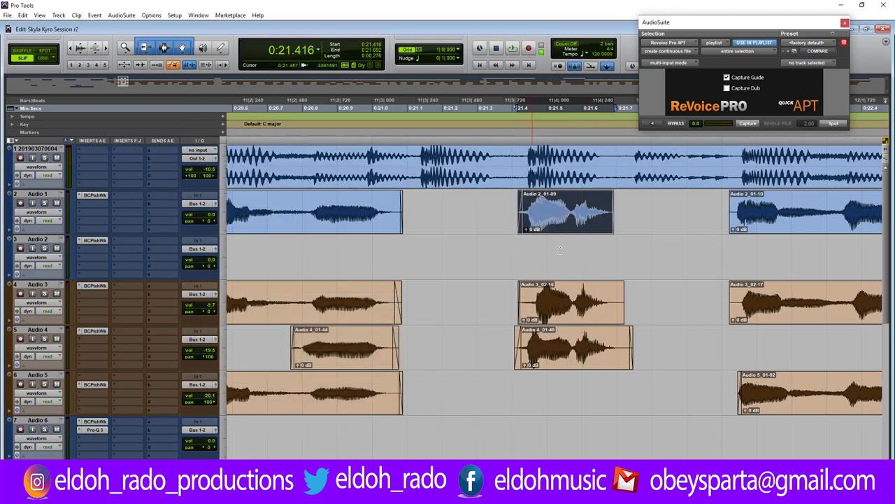
pyautogui.click(748, 125)
pyautogui.click(573, 312)
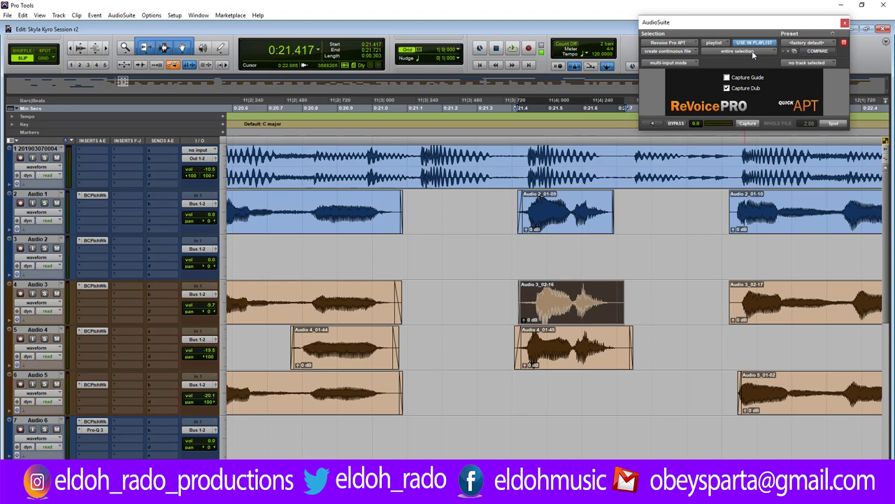
pyautogui.keyDown('shift'); pyautogui.click(586, 350); pyautogui.keyUp('shift')
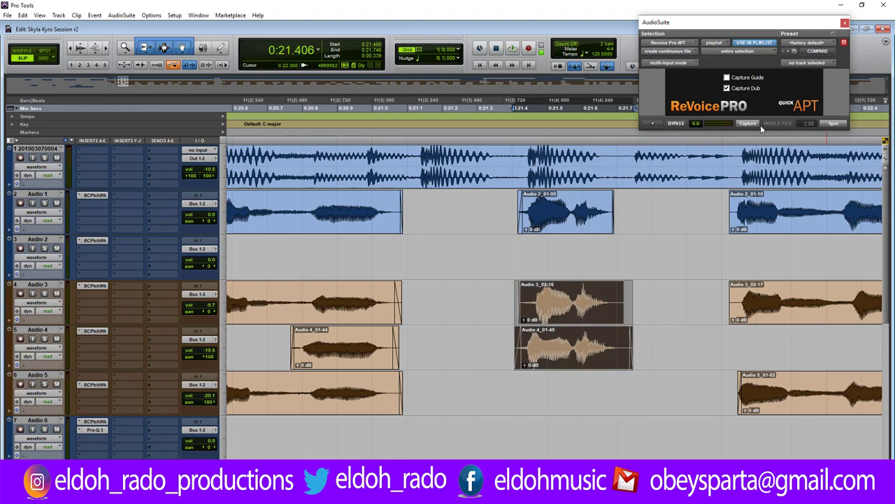
pyautogui.click(832, 124)
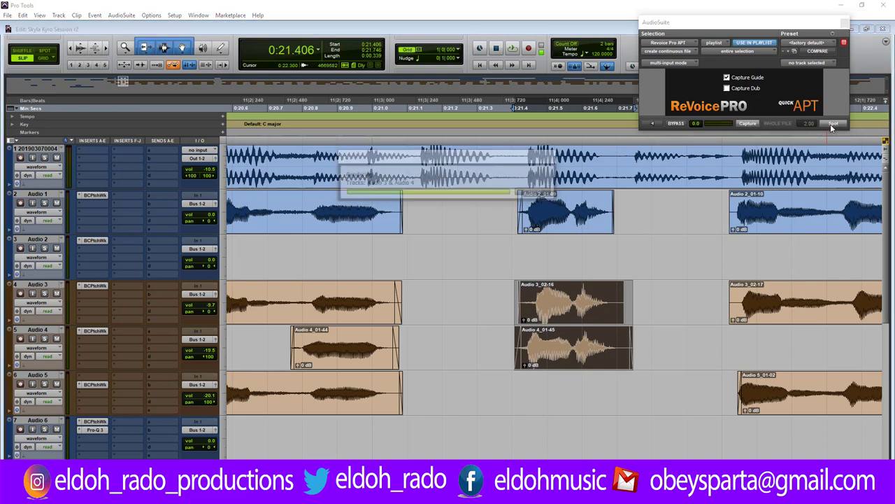
pyautogui.click(535, 251)
# Play the aligned phrase from 0:21.234 with track 1 muted.
pyautogui.hotkey('ctrl', ']')
pyautogui.hotkey('ctrl', ']')
pyautogui.hotkey('ctrl', ']')
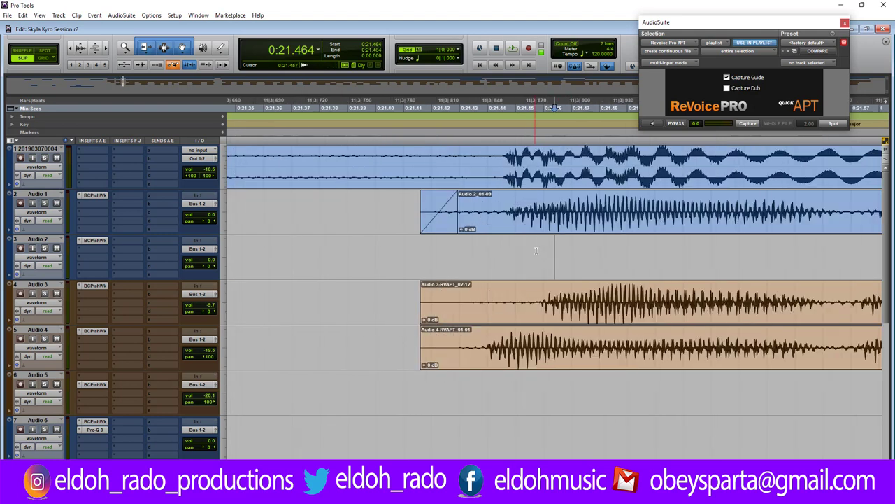
pyautogui.hotkey('ctrl', '[')
pyautogui.hotkey('ctrl', '[')
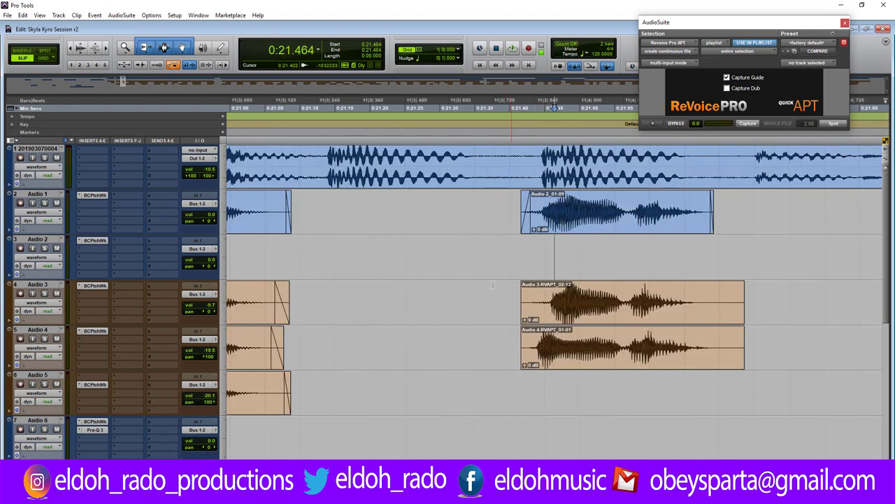
pyautogui.click(394, 295)
pyautogui.press('space')
pyautogui.press('space')
pyautogui.click(56, 158)
pyautogui.press('space')
pyautogui.press('space')
pyautogui.press('space')
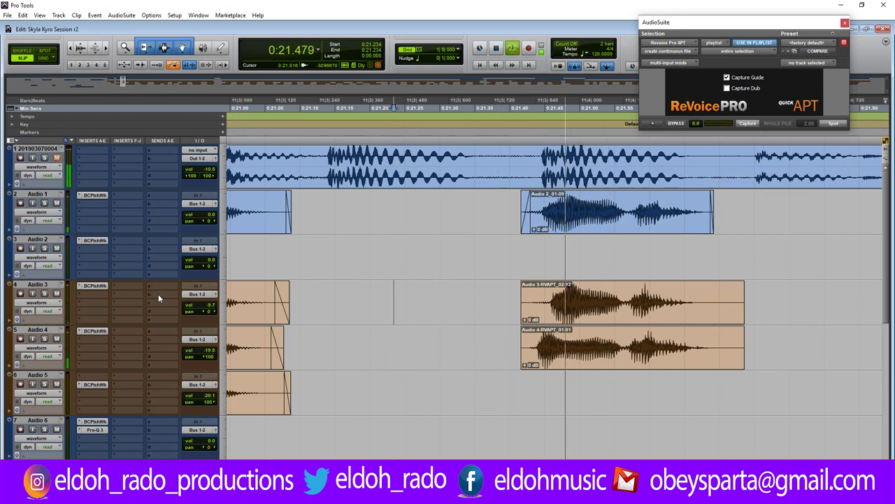
pyautogui.press('space')
# Trim the starts of Audio 2_01-10 and Audio 3_02-17 slightly later near 0:21.941.
pyautogui.hotkey('ctrl', '[')
pyautogui.hotkey('ctrl', '[')
pyautogui.hotkey('ctrl', '[')
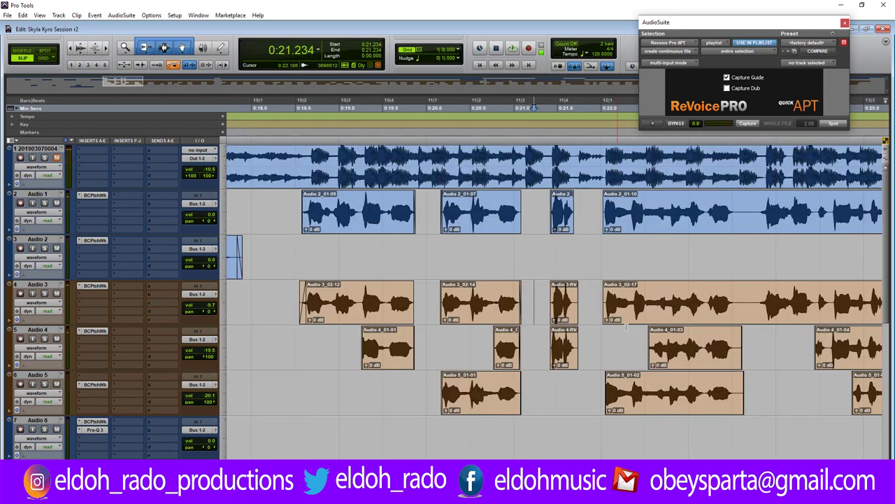
pyautogui.click(596, 287)
pyautogui.hotkey('ctrl', ']')
pyautogui.hotkey('ctrl', ']')
pyautogui.hotkey('ctrl', ']')
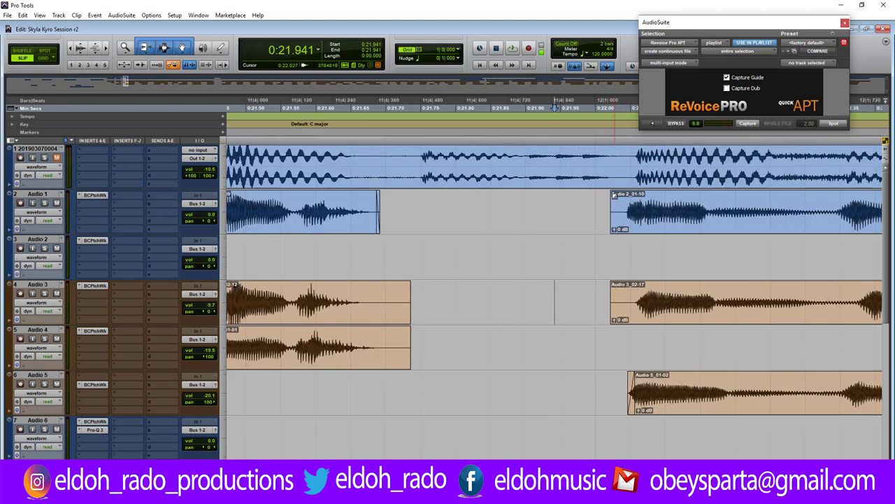
pyautogui.moveTo(612, 231); pyautogui.dragTo(620, 235)
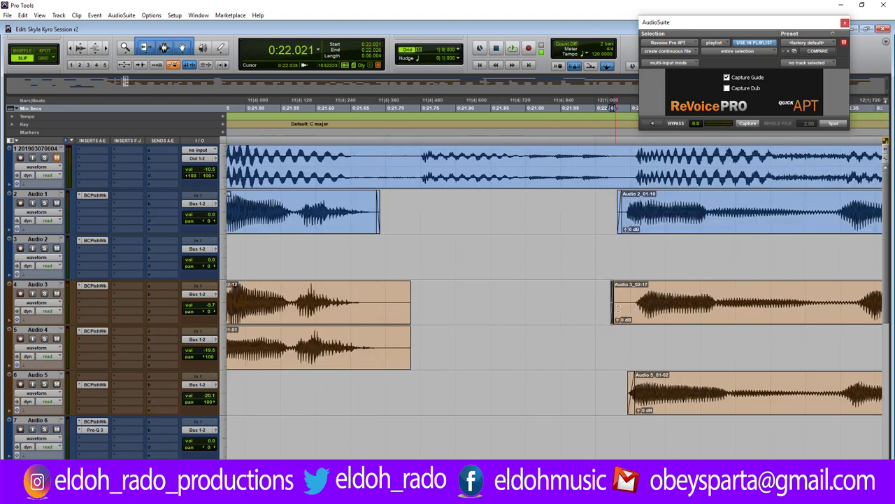
pyautogui.moveTo(613, 305); pyautogui.dragTo(626, 308)
pyautogui.click(616, 387)
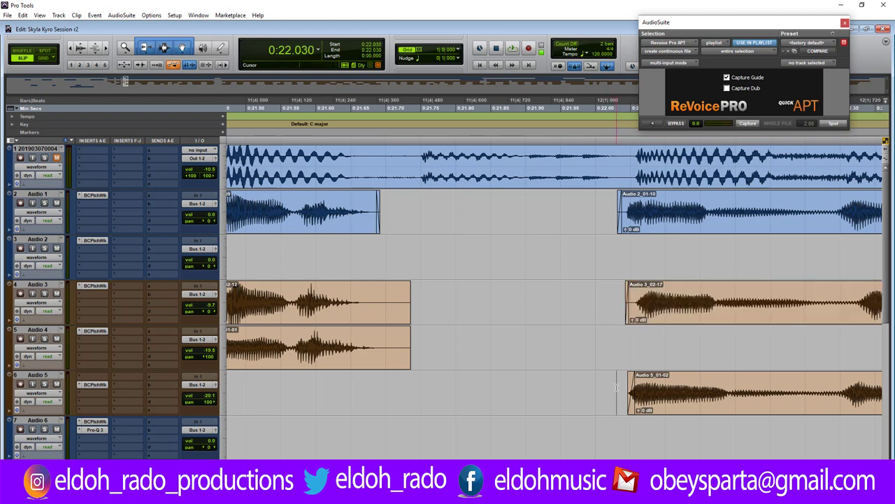
pyautogui.press('r')
pyautogui.press('r')
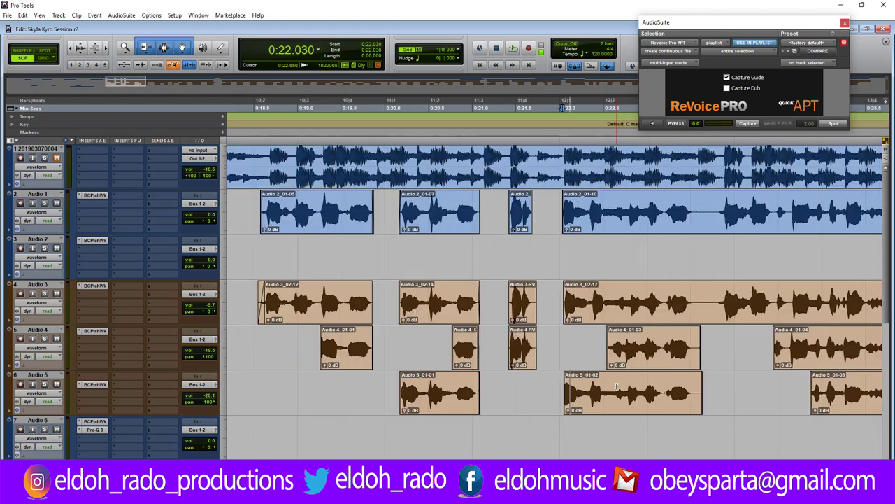
pyautogui.click(701, 203)
# Delete the gap across Audio 1–5, then fade and shorten the Audio 1, 3 and 5 clip ends.
pyautogui.press('t')
pyautogui.press('t')
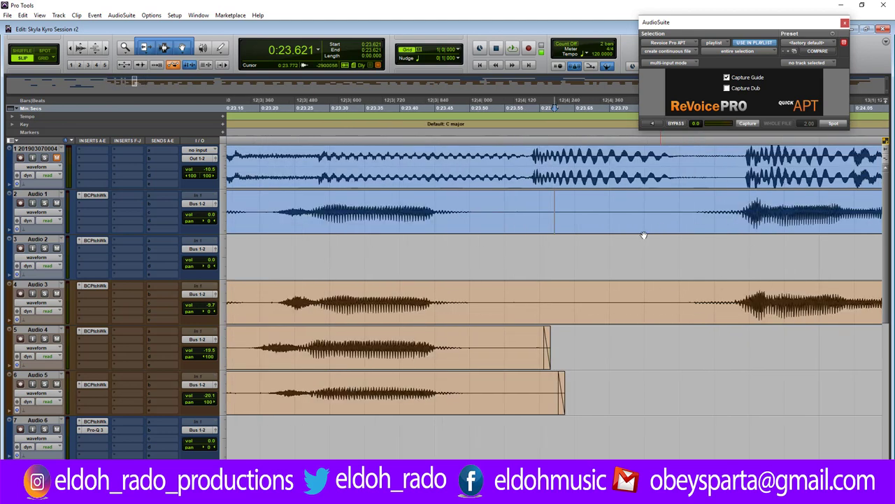
pyautogui.moveTo(498, 254); pyautogui.dragTo(684, 403)
pyautogui.press('Delete')
pyautogui.moveTo(481, 212); pyautogui.dragTo(457, 212)
pyautogui.moveTo(479, 286); pyautogui.dragTo(448, 288)
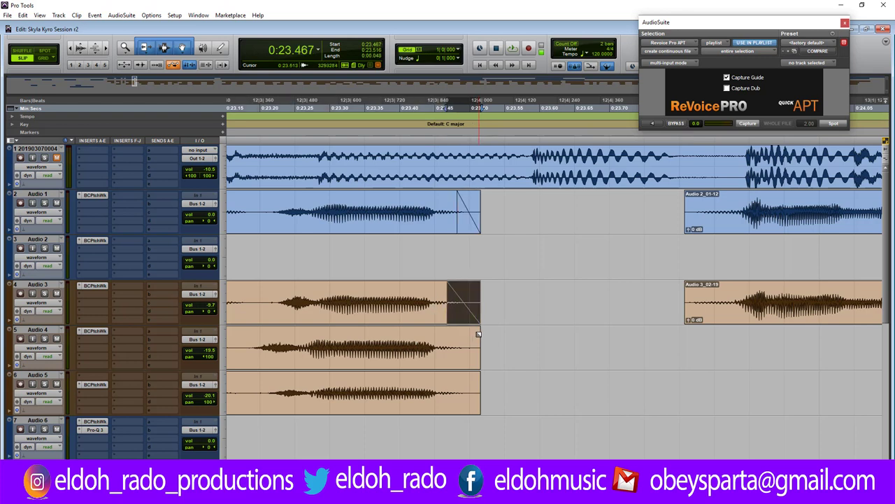
pyautogui.moveTo(478, 328); pyautogui.dragTo(462, 346)
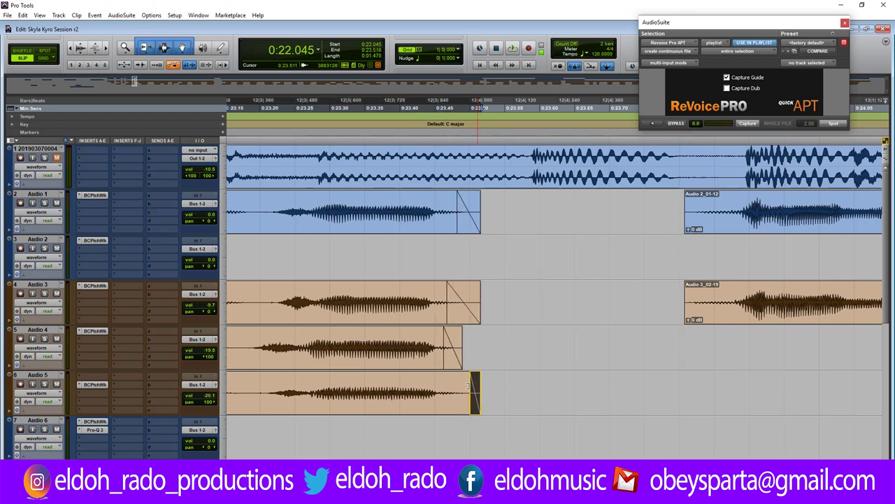
pyautogui.moveTo(471, 379); pyautogui.dragTo(453, 380)
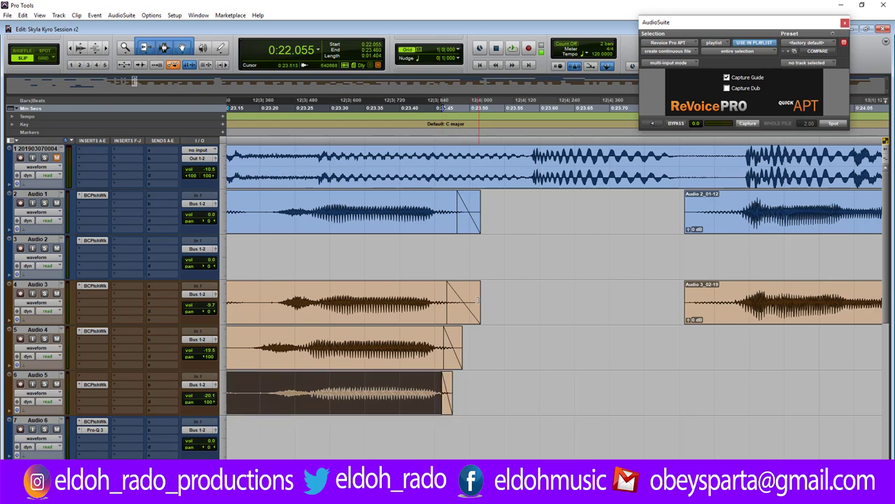
pyautogui.moveTo(477, 301); pyautogui.dragTo(461, 302)
pyautogui.moveTo(477, 210); pyautogui.dragTo(472, 209)
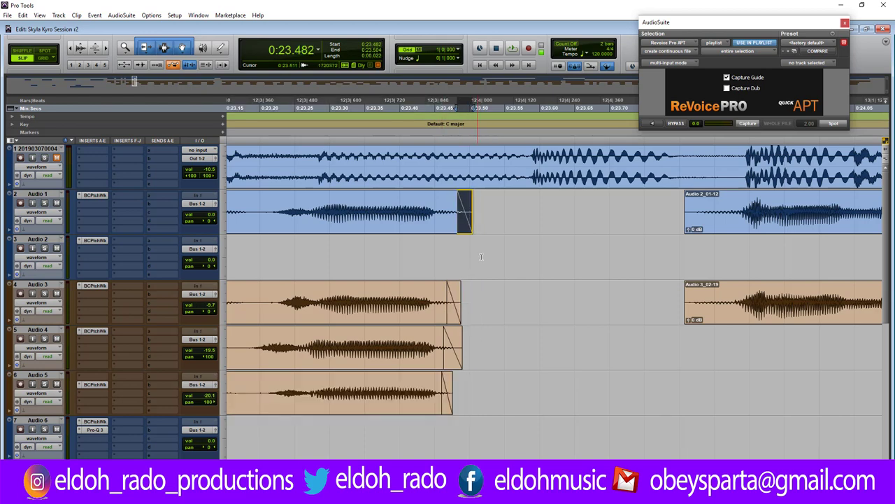
# Play back the edited section and trim the Audio 2 and Audio 3 clip starts slightly later.
pyautogui.press('r')
pyautogui.press('r')
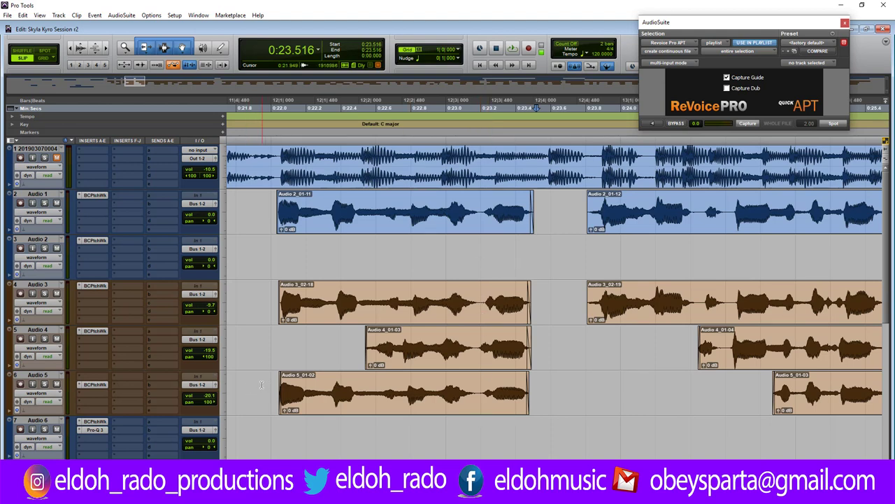
pyautogui.press('space')
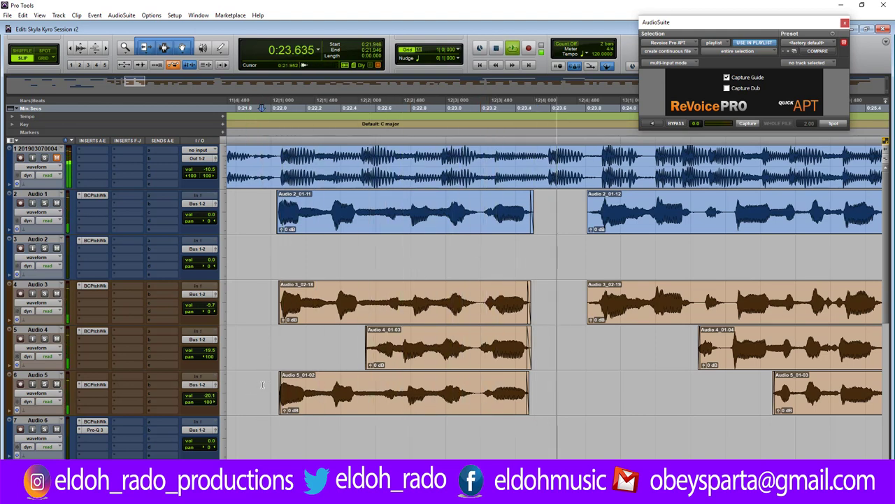
pyautogui.press('space')
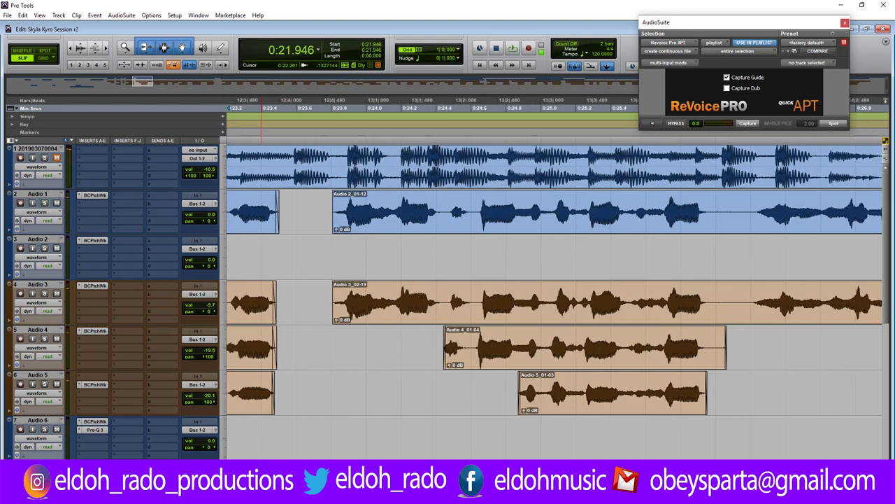
pyautogui.press('space')
pyautogui.moveTo(287, 216); pyautogui.dragTo(289, 216)
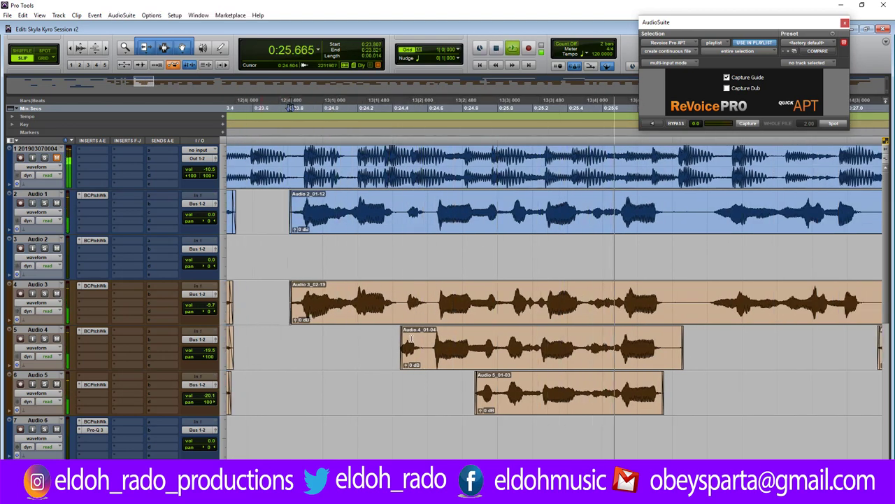
pyautogui.press('space')
# Delete a short range across Audio 1–3 and extend the end of Audio 2_01-13.
pyautogui.moveTo(663, 199); pyautogui.dragTo(706, 367)
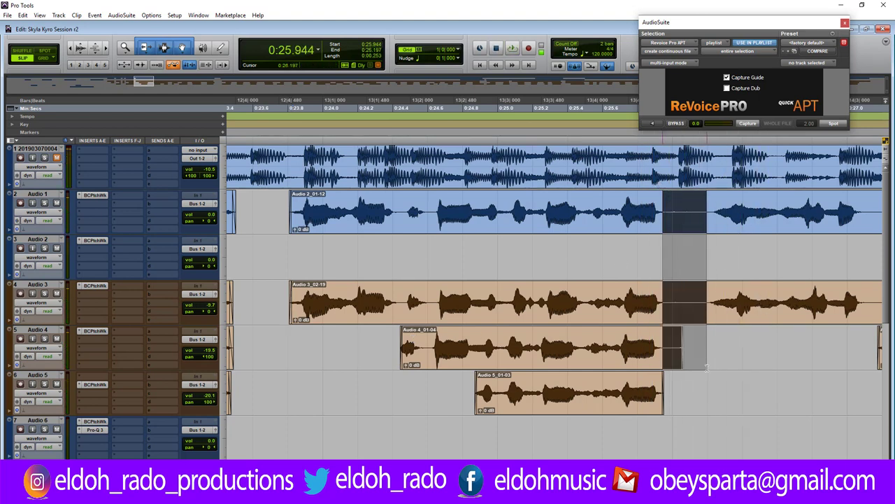
pyautogui.press('Delete')
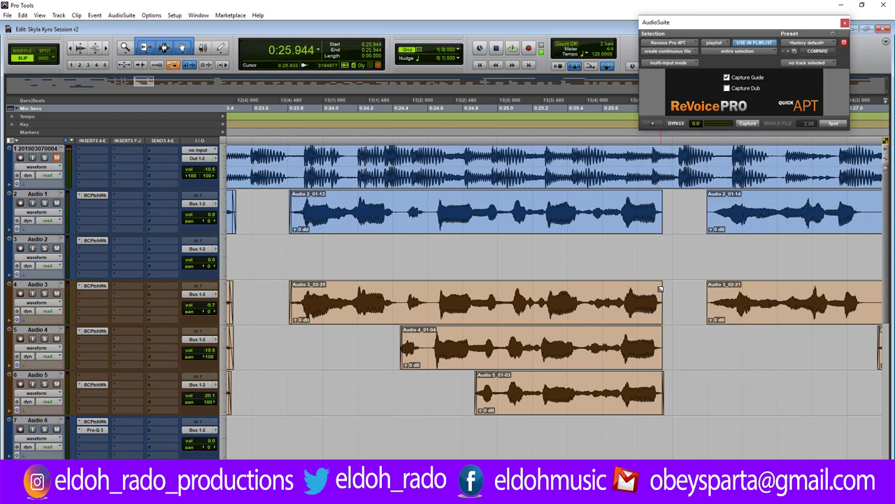
pyautogui.moveTo(662, 202); pyautogui.dragTo(659, 334)
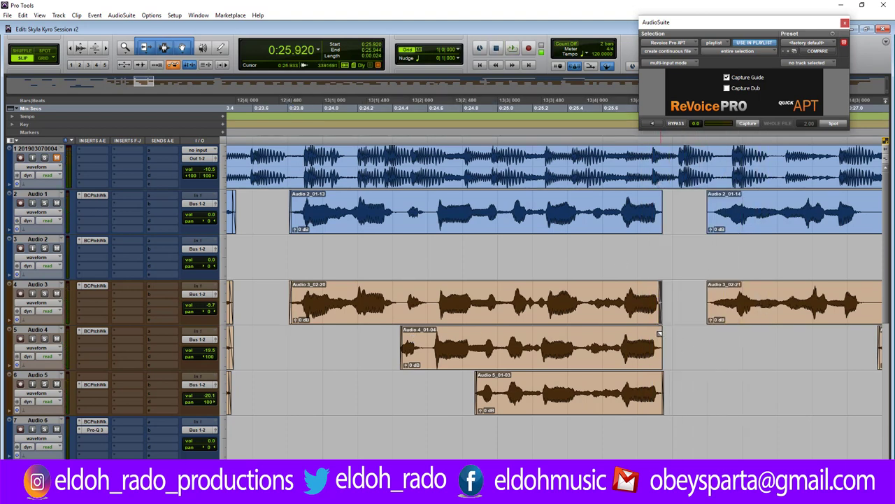
pyautogui.click(661, 375)
pyautogui.moveTo(661, 203); pyautogui.dragTo(668, 203)
pyautogui.click(504, 295)
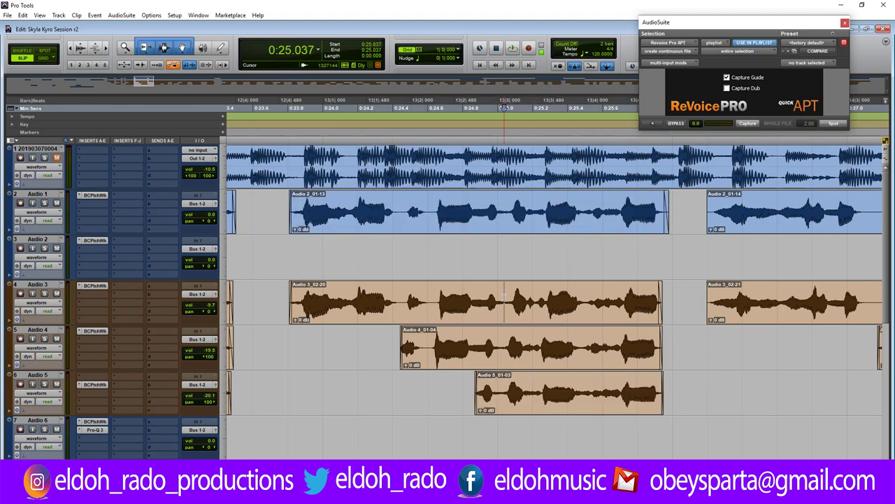
pyautogui.hotkey('ctrl', ']')
pyautogui.hotkey('ctrl', ']')
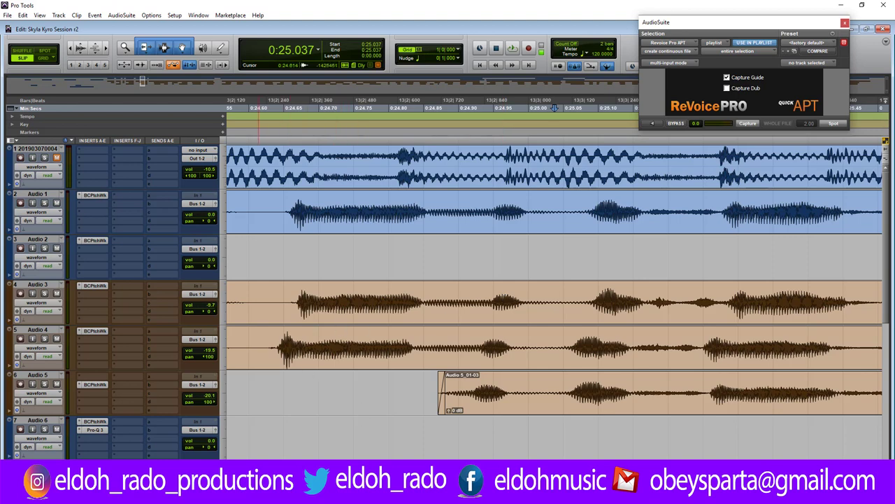
pyautogui.hscroll(-5, 552, 280)
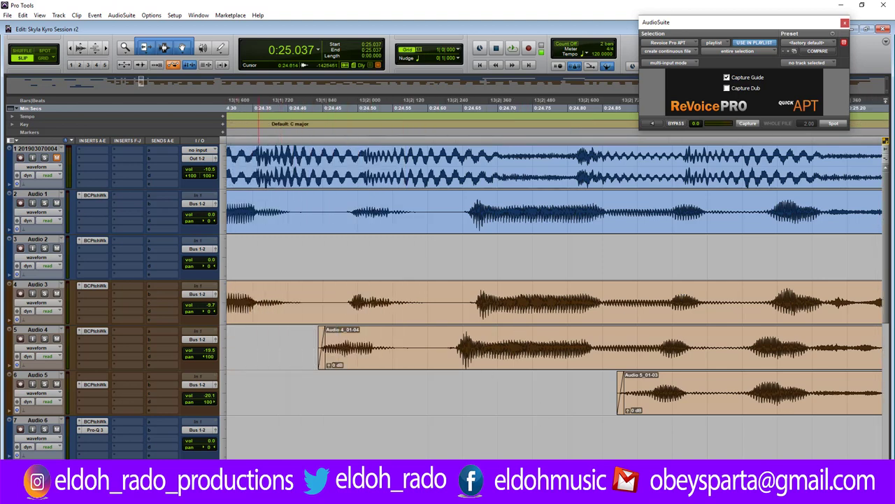
pyautogui.hscroll(-7, 555, 280)
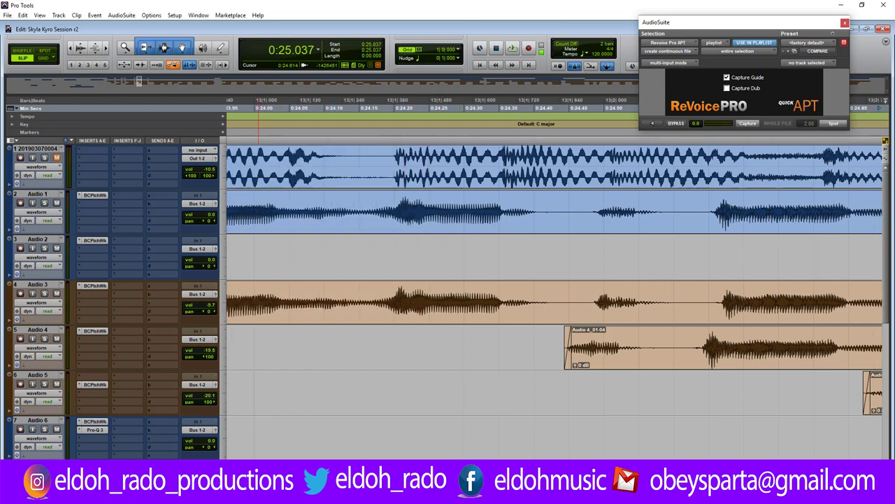
pyautogui.scroll(-2, 632, 230)
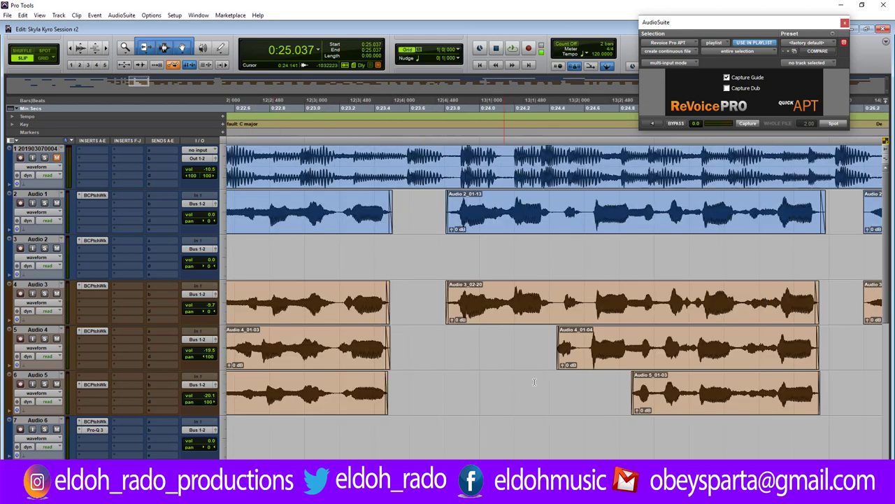
# Capture Audio 2_01-13 as guide, Audio 3_02-20 as dub, and spot the aligned Audio 3 clip.
pyautogui.click(631, 230)
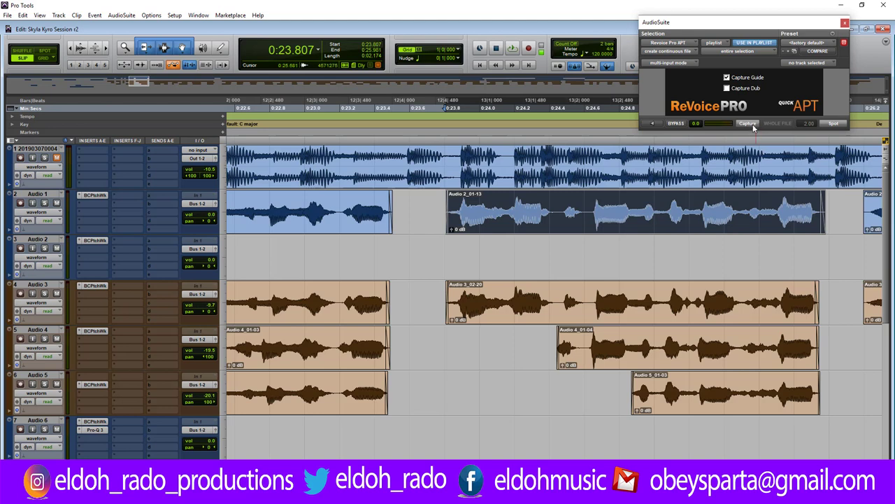
pyautogui.click(747, 124)
pyautogui.click(602, 311)
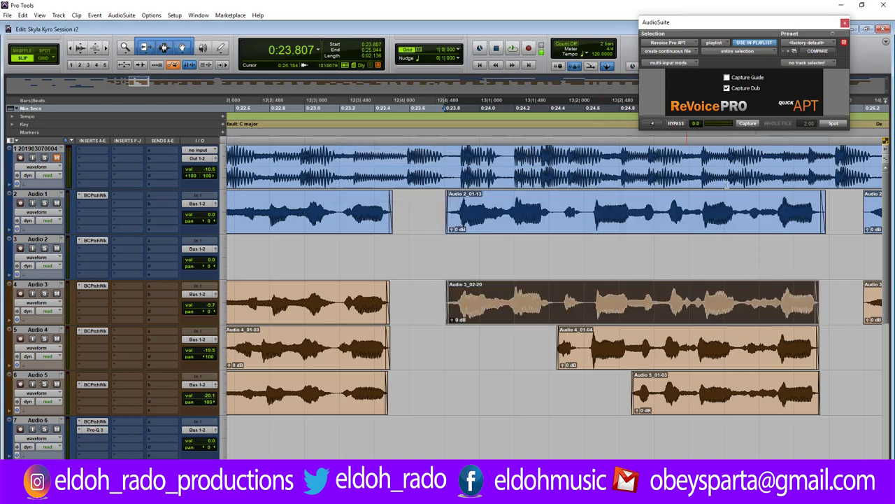
pyautogui.click(749, 124)
pyautogui.click(835, 125)
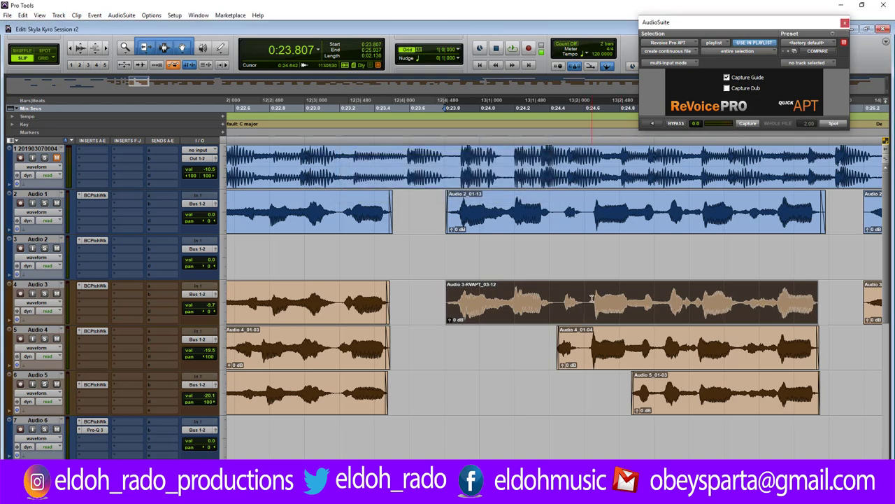
# Split the aligned Audio 3 clip at 0:24.474, then capture and spot an aligned Audio 4_01-04.
pyautogui.click(563, 301)
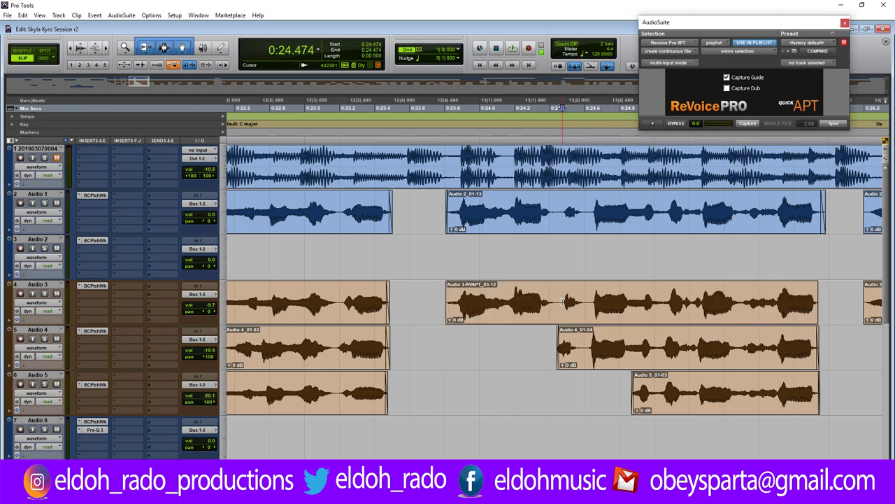
pyautogui.hotkey('ctrl', 'e')
pyautogui.hotkey('shift', 'Tab')
pyautogui.click(747, 124)
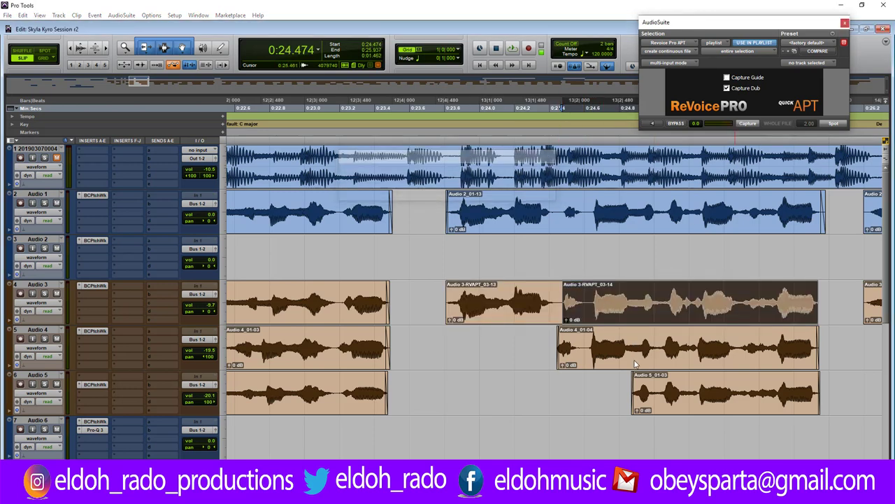
pyautogui.click(656, 358)
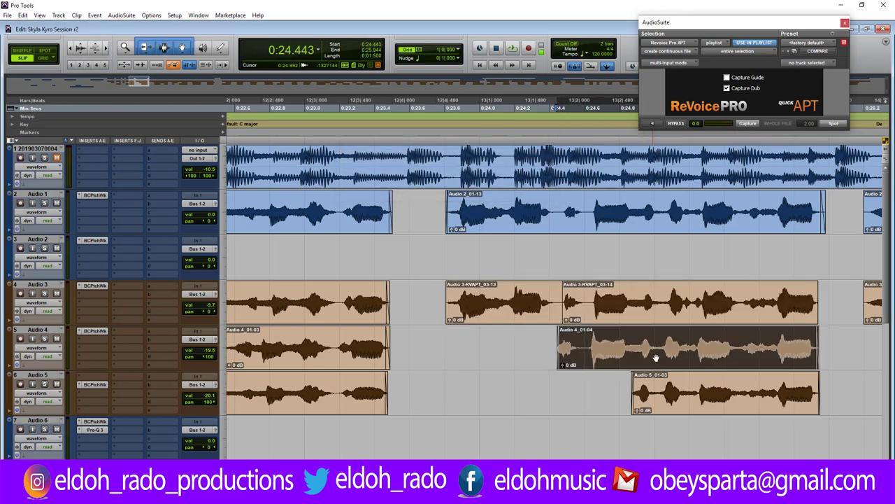
pyautogui.click(752, 125)
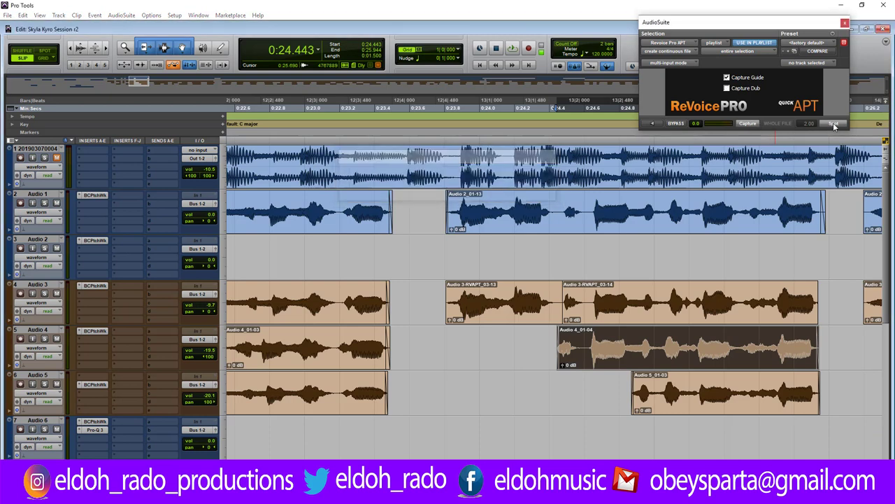
pyautogui.click(834, 125)
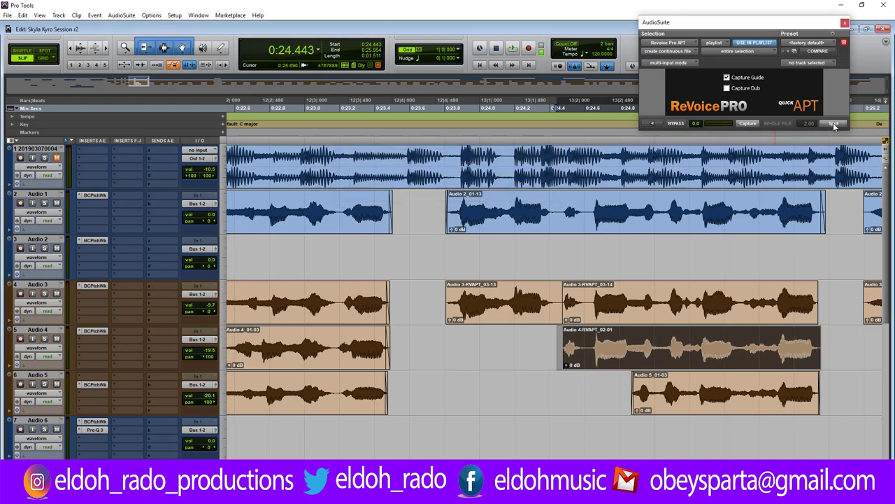
pyautogui.click(702, 388)
pyautogui.hotkey('ctrl', ']')
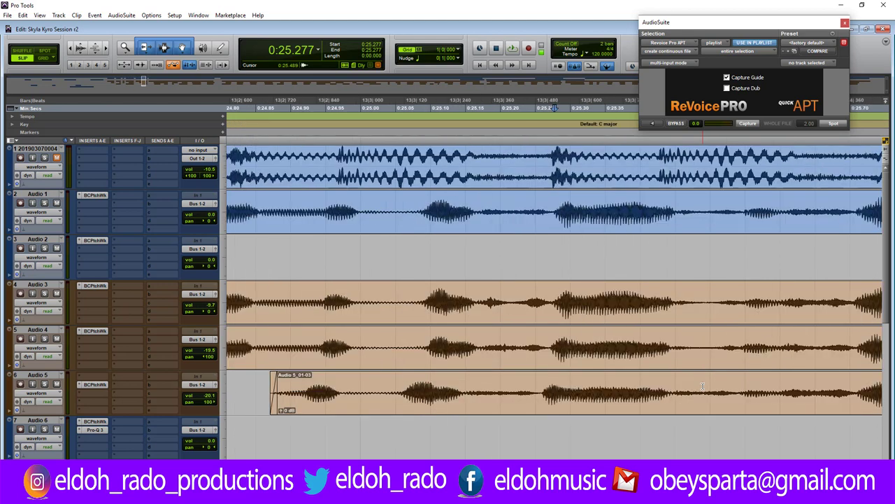
# Move the Audio 5 clip later, split it at 0:25.289, and join the two pieces' edges.
pyautogui.moveTo(580, 404); pyautogui.dragTo(600, 400)
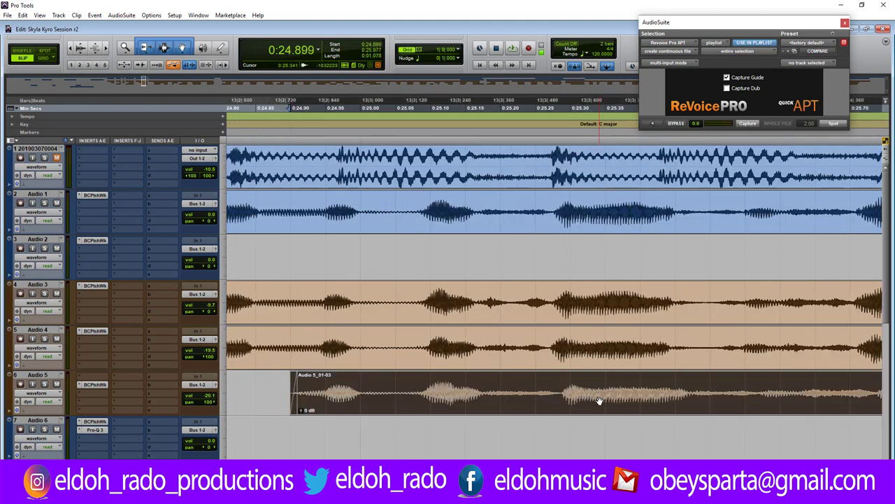
pyautogui.click(562, 394)
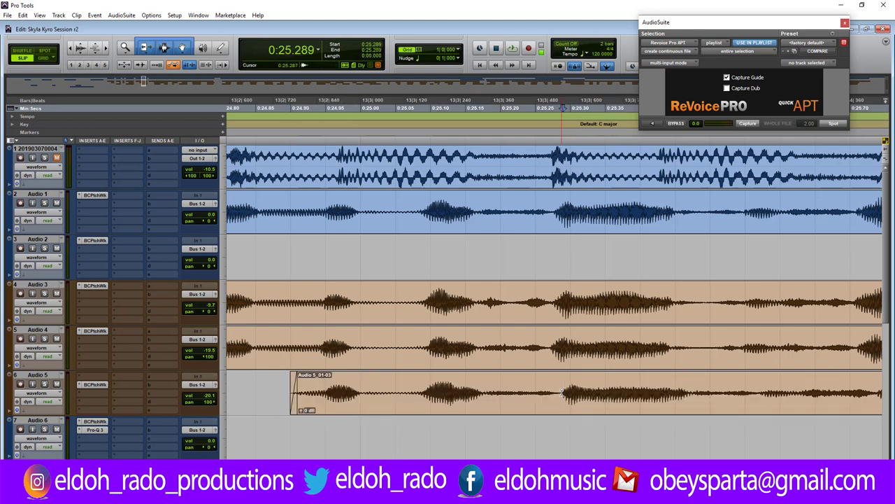
pyautogui.hotkey('ctrl', 'e')
pyautogui.moveTo(561, 391); pyautogui.dragTo(560, 400)
pyautogui.click(569, 399)
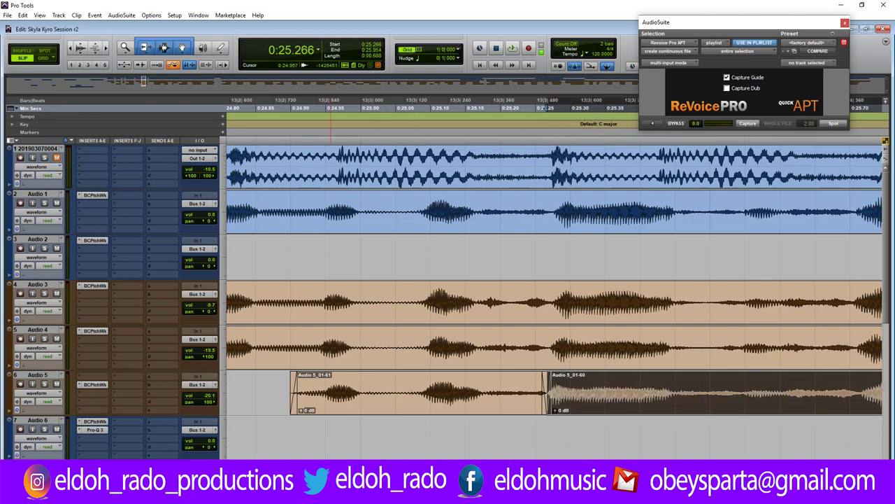
# Split Audio 5 piece 01-61 in two and move piece 01-63 slightly earlier.
pyautogui.click(350, 407)
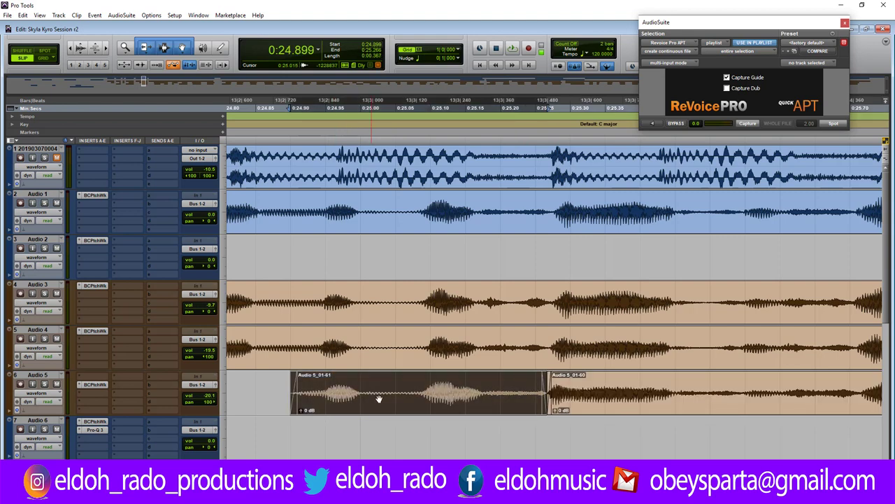
pyautogui.click(406, 390)
pyautogui.hotkey('ctrl', 'e')
pyautogui.click(340, 398)
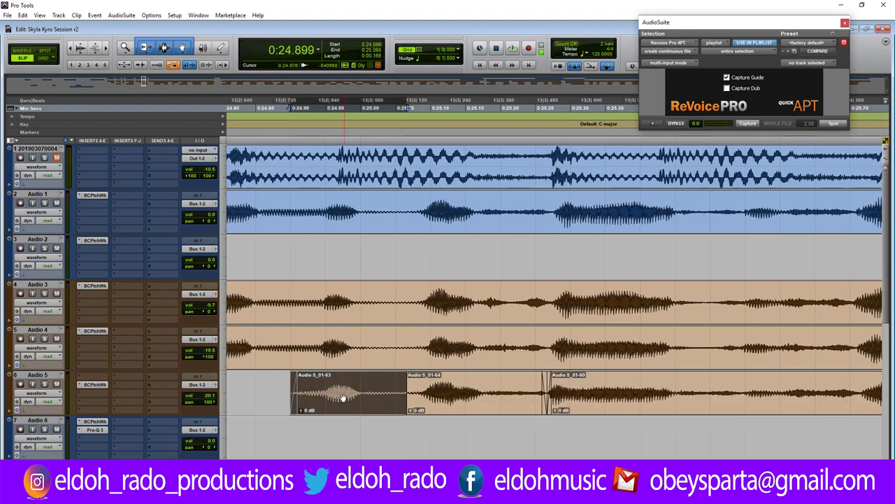
pyautogui.moveTo(395, 387); pyautogui.dragTo(406, 382)
pyautogui.click(411, 382)
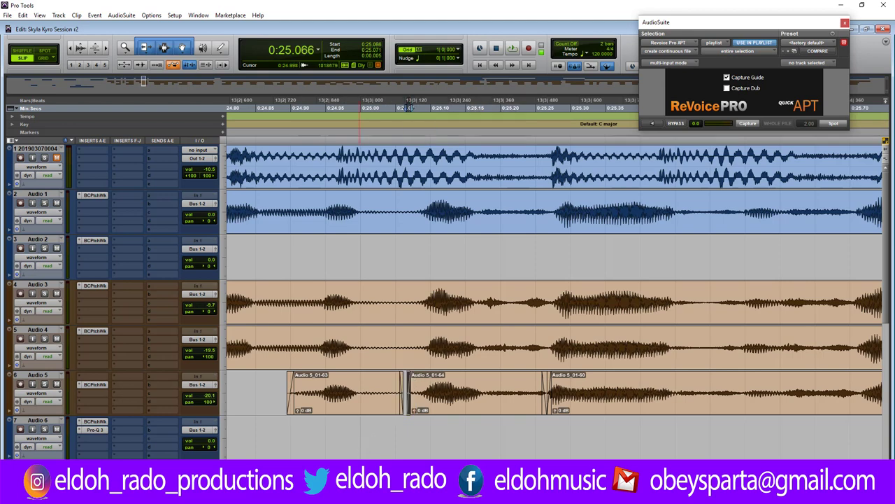
# Trim the ends of the Audio 5, 4 and 3 doubles and the earlier Audio 3 clip shorter.
pyautogui.hotkey('ctrl', '[')
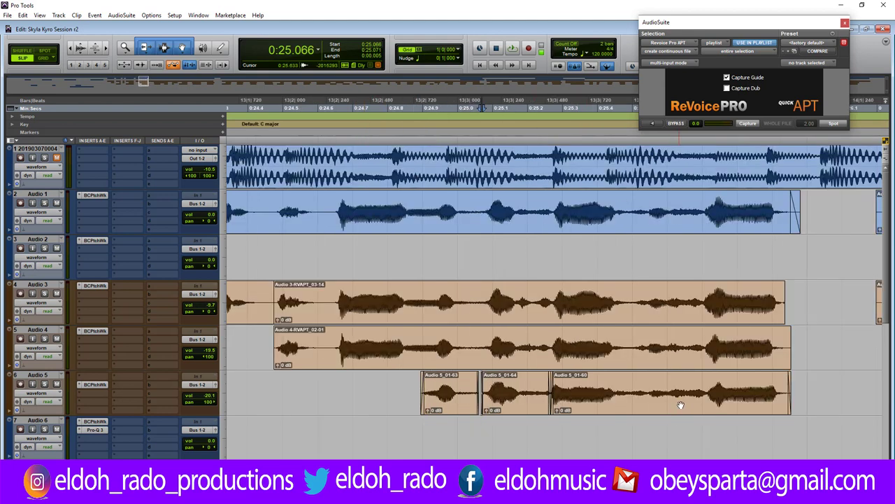
pyautogui.click(784, 384)
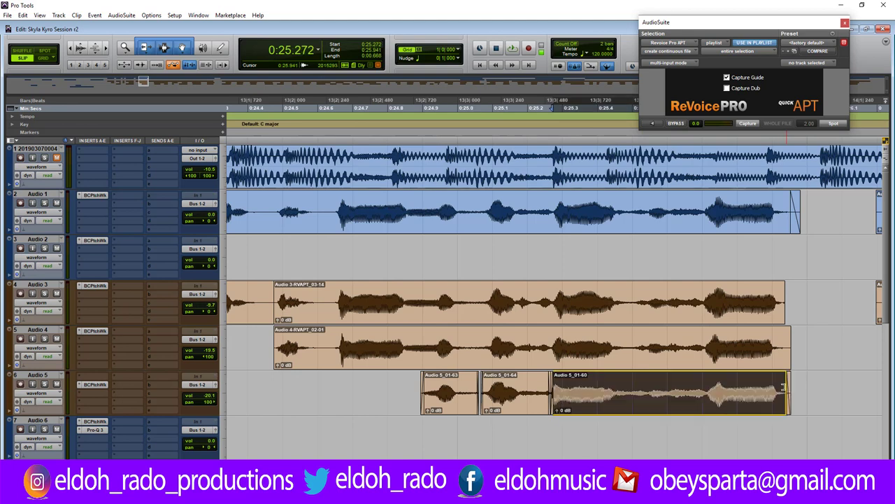
pyautogui.click(782, 343)
pyautogui.moveTo(782, 343); pyautogui.dragTo(778, 343)
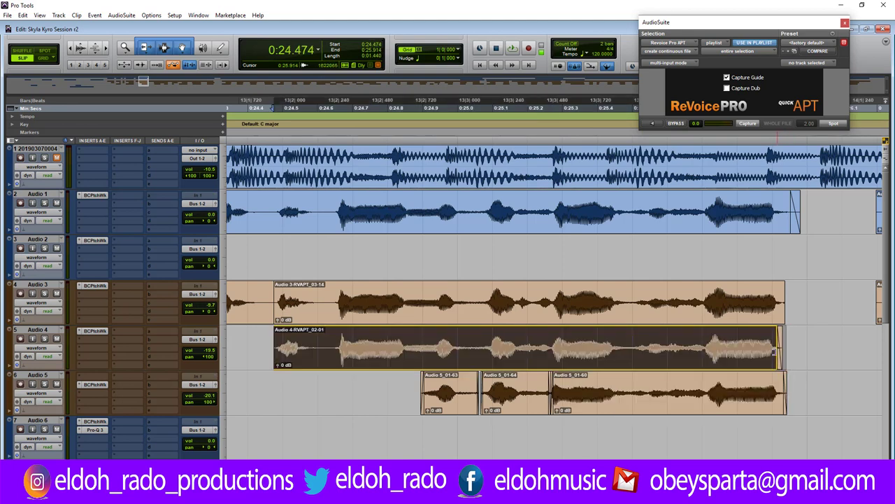
pyautogui.moveTo(784, 288); pyautogui.dragTo(781, 289)
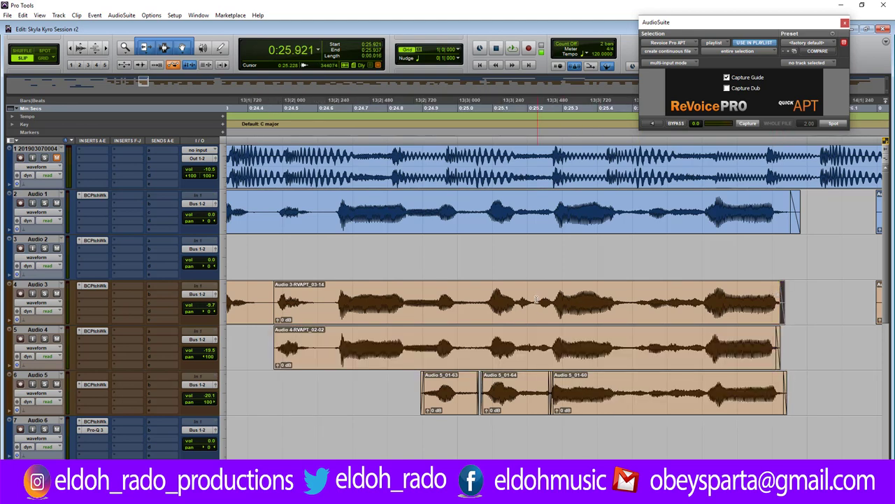
pyautogui.moveTo(271, 286); pyautogui.dragTo(263, 286)
pyautogui.click(280, 297)
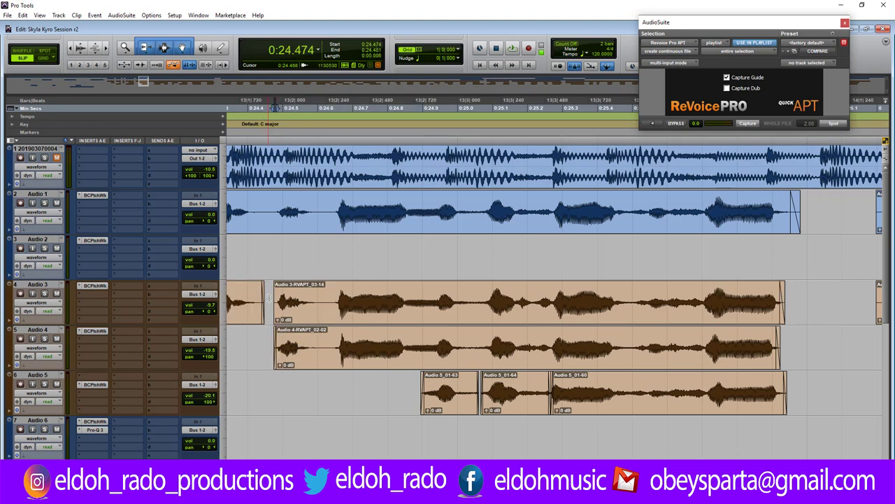
pyautogui.hotkey('ctrl', '[')
pyautogui.hotkey('ctrl', '[')
pyautogui.hotkey('ctrl', '[')
pyautogui.hotkey('ctrl', '[')
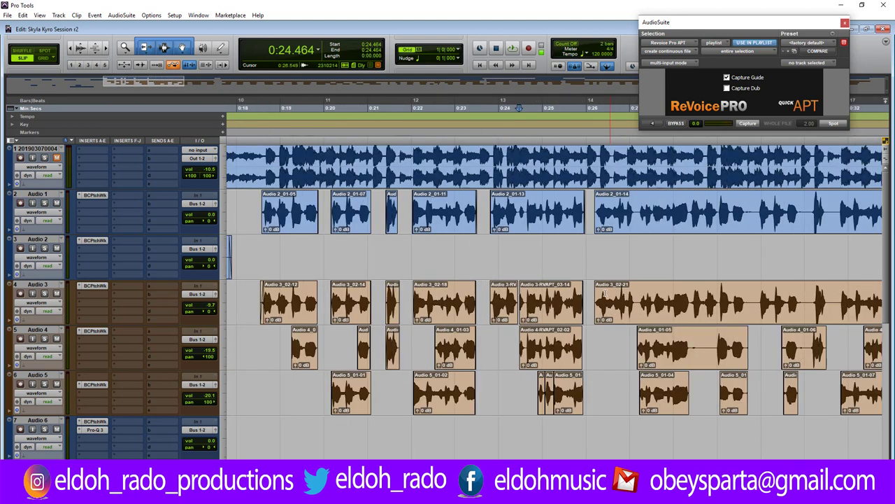
# Play back from 0:26.133 and around 0:27.093 to check the alignment.
pyautogui.click(592, 297)
pyautogui.press('space')
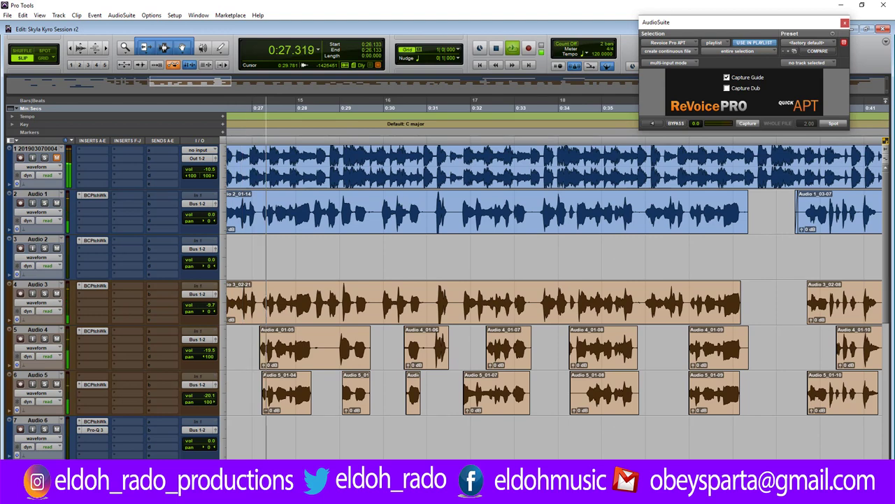
pyautogui.press('space')
pyautogui.click(329, 346)
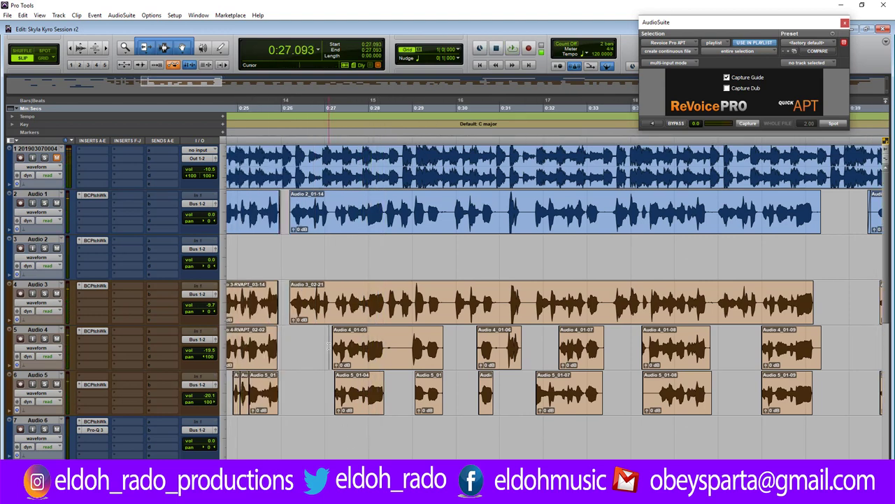
pyautogui.hotkey('ctrl', ']')
pyautogui.hotkey('ctrl', ']')
pyautogui.hotkey('ctrl', ']')
pyautogui.press('space')
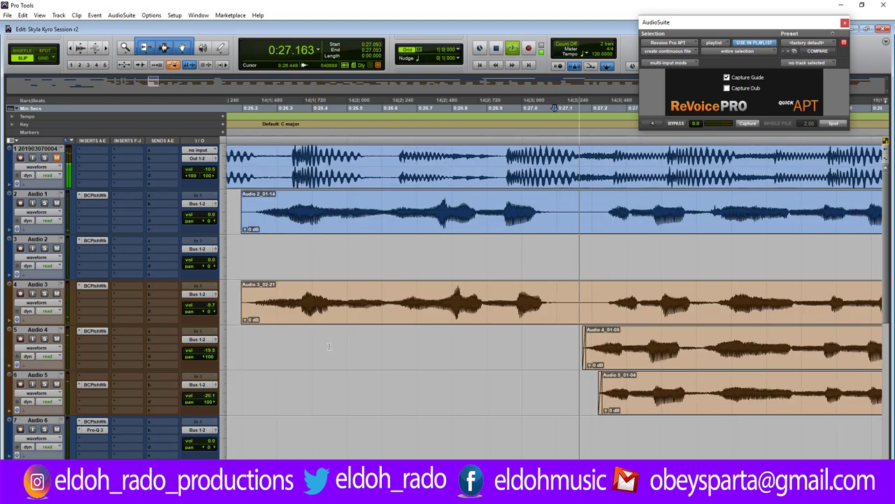
pyautogui.press('space')
# Move Audio 4_01-05 and Audio 5_01-04 slightly later and replay from 0:26.668.
pyautogui.moveTo(646, 361); pyautogui.dragTo(667, 358)
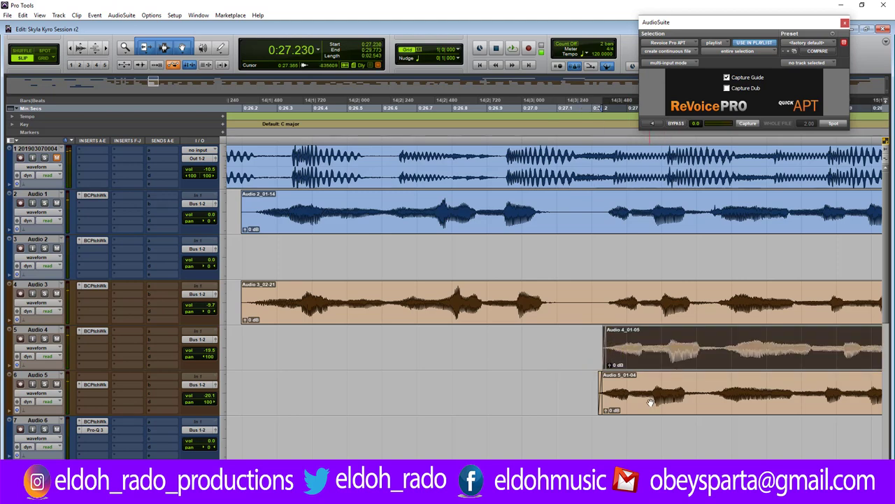
pyautogui.moveTo(650, 403); pyautogui.dragTo(660, 403)
pyautogui.click(405, 381)
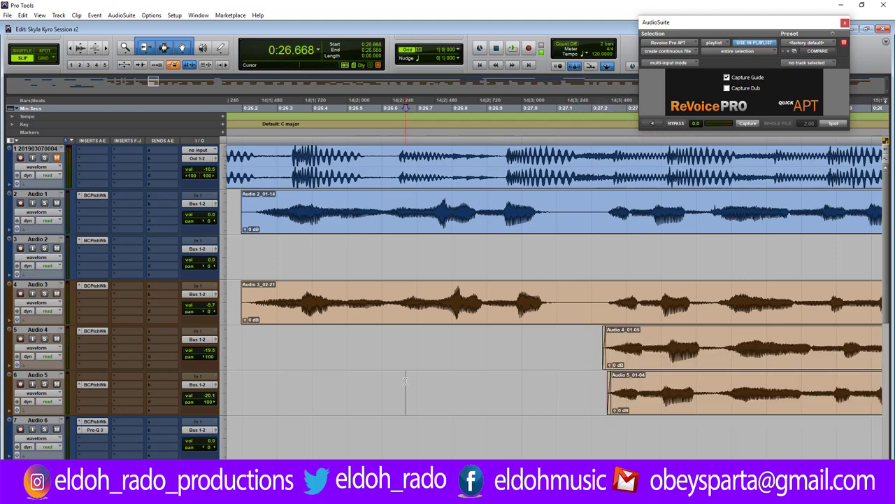
pyautogui.press('space')
pyautogui.press('space')
# Nudge Audio 2_01-14 and Audio 3_02-21 slightly later and replay to check timing.
pyautogui.moveTo(245, 210); pyautogui.dragTo(249, 209)
pyautogui.click(243, 309)
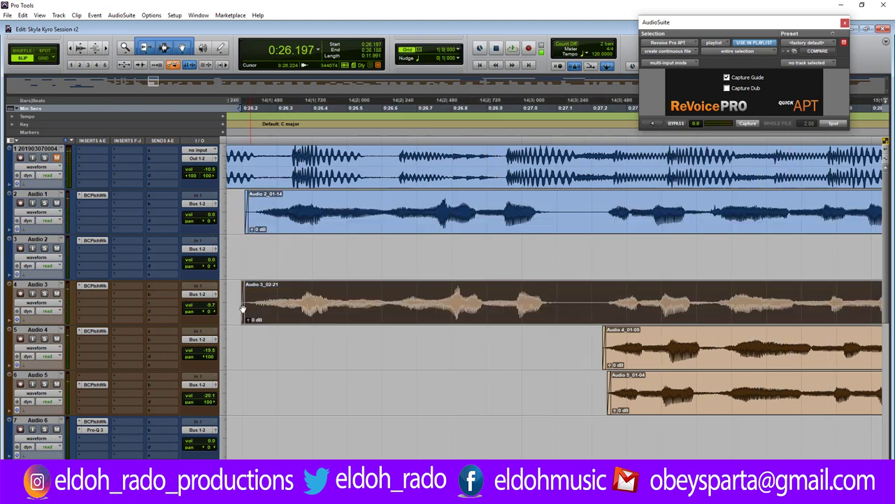
pyautogui.click(258, 294)
pyautogui.press('space')
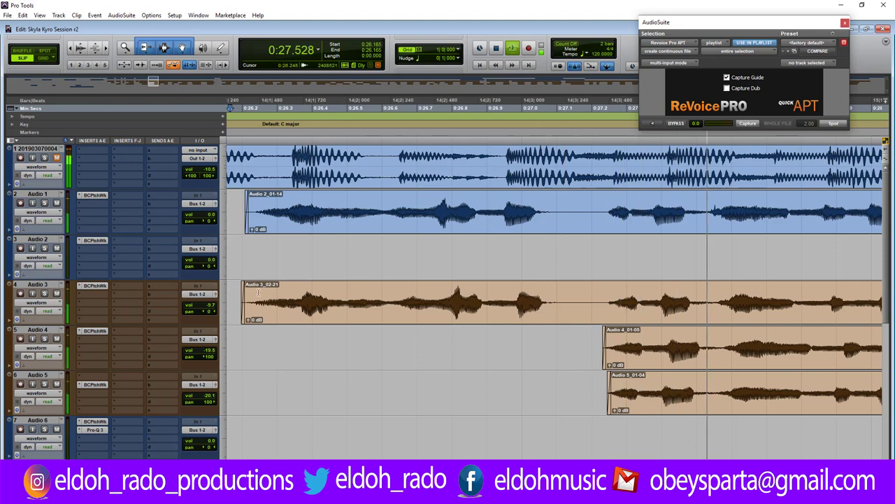
pyautogui.hotkey('ctrl', '[')
pyautogui.hotkey('ctrl', '[')
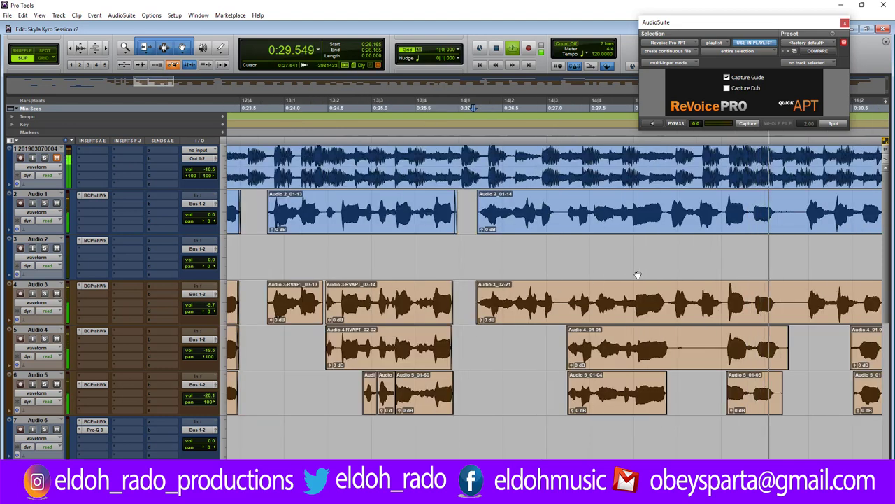
# Cut a section out of the Audio 4 double and trim Audio 4_01-47's start later.
pyautogui.press('space')
pyautogui.click(670, 348)
pyautogui.moveTo(692, 348); pyautogui.dragTo(718, 352)
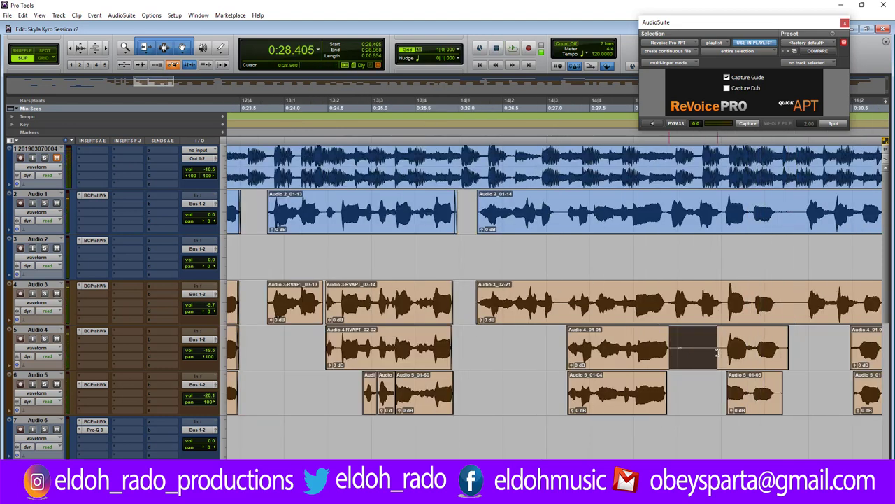
pyautogui.press('Delete')
pyautogui.keyDown('shift'); pyautogui.click(667, 332); pyautogui.keyUp('shift')
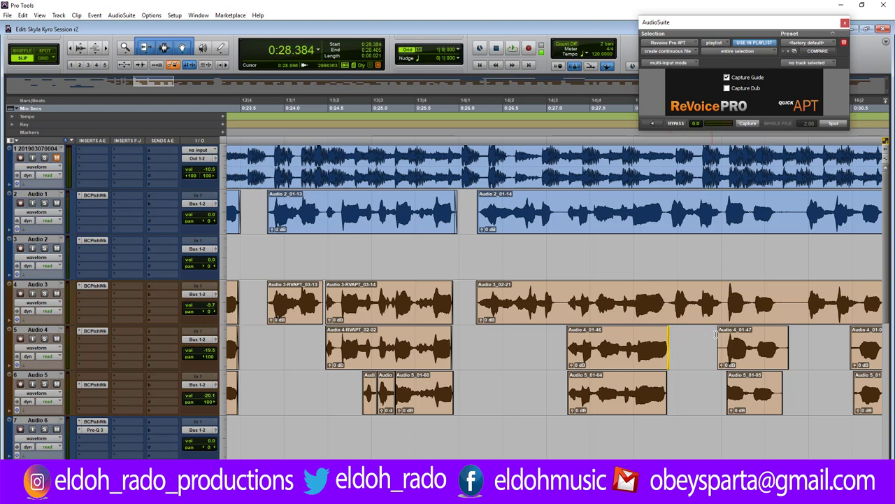
pyautogui.moveTo(719, 332); pyautogui.dragTo(725, 335)
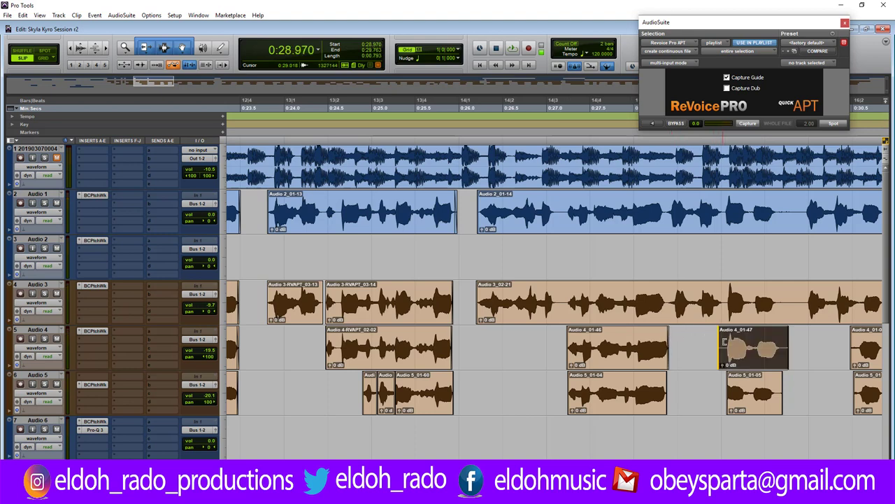
# Audition the edit from 0:28.229 and slide Audio 4_01-47 later.
pyautogui.click(654, 204)
pyautogui.press('space')
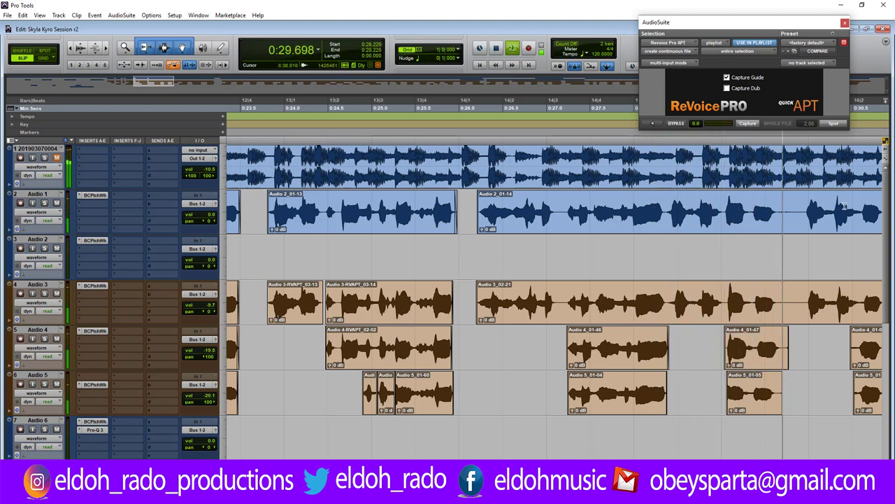
pyautogui.press('space')
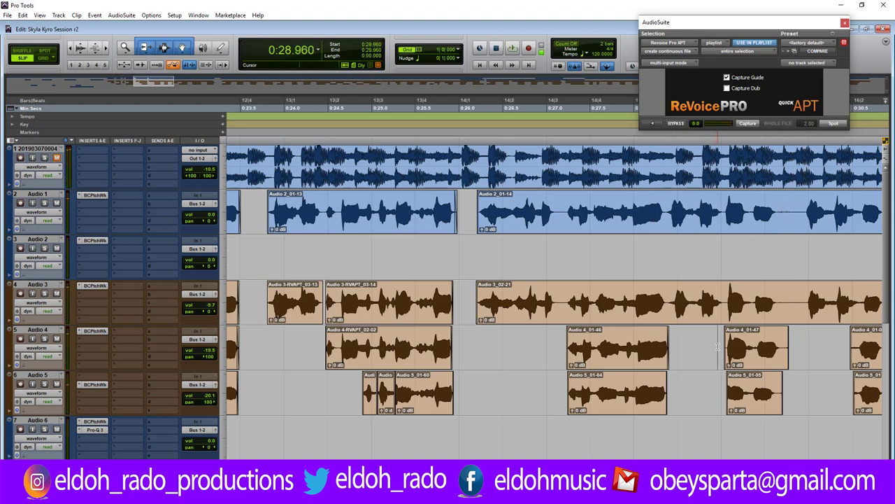
pyautogui.scroll(5, 717, 344)
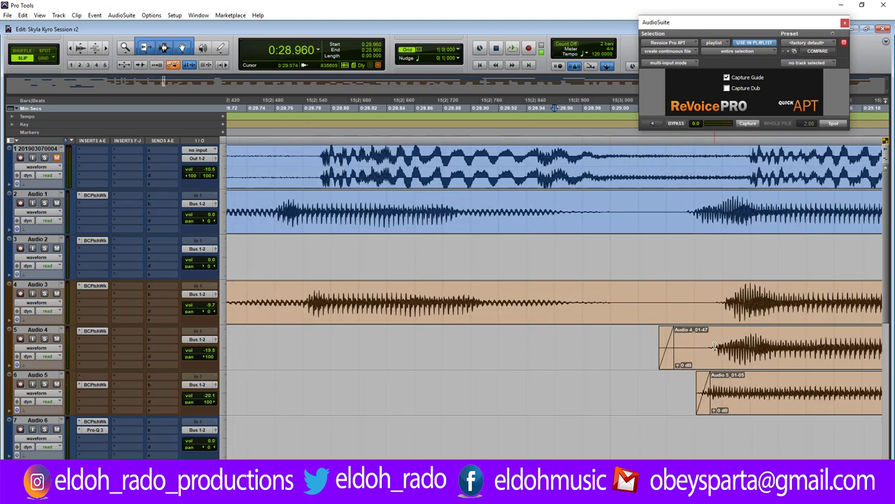
pyautogui.moveTo(744, 359); pyautogui.dragTo(756, 355)
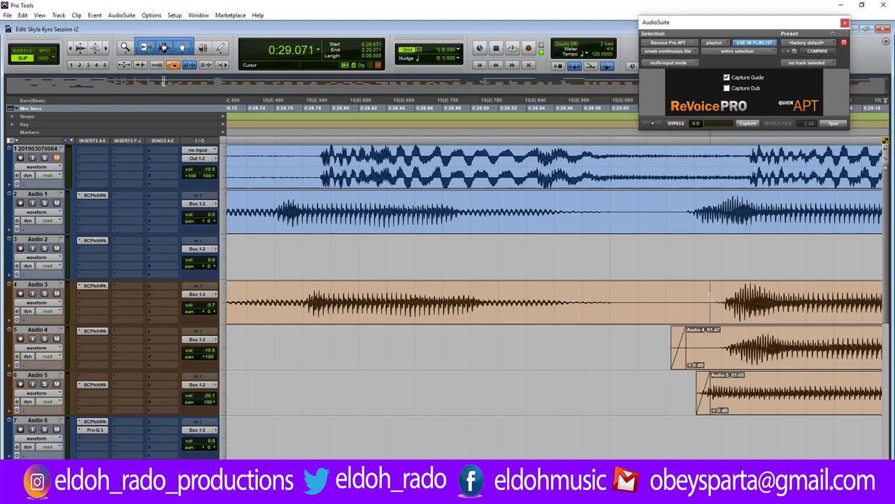
# Split off Audio 3_02-23, shift it earlier, align Audio 4_01-47 to it, and shorten the earlier Audio 3 clip.
pyautogui.moveTo(712, 300); pyautogui.dragTo(692, 301)
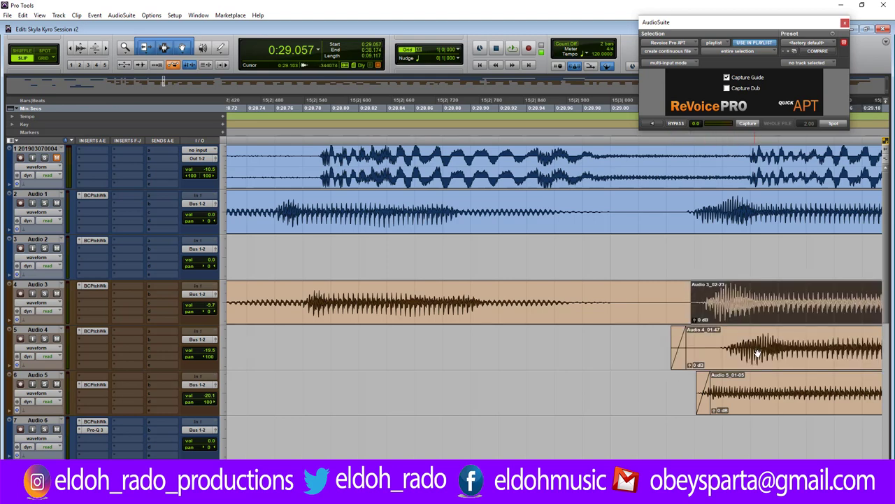
pyautogui.moveTo(755, 356); pyautogui.dragTo(738, 357)
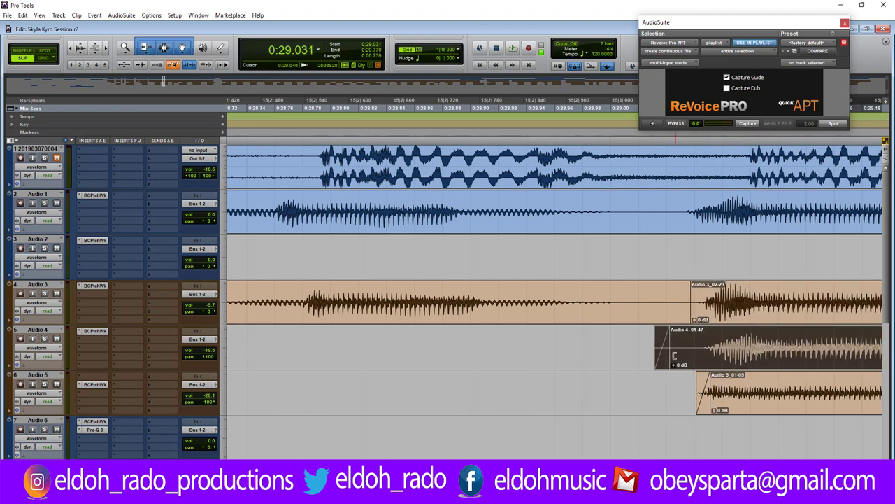
pyautogui.moveTo(674, 355); pyautogui.dragTo(710, 355)
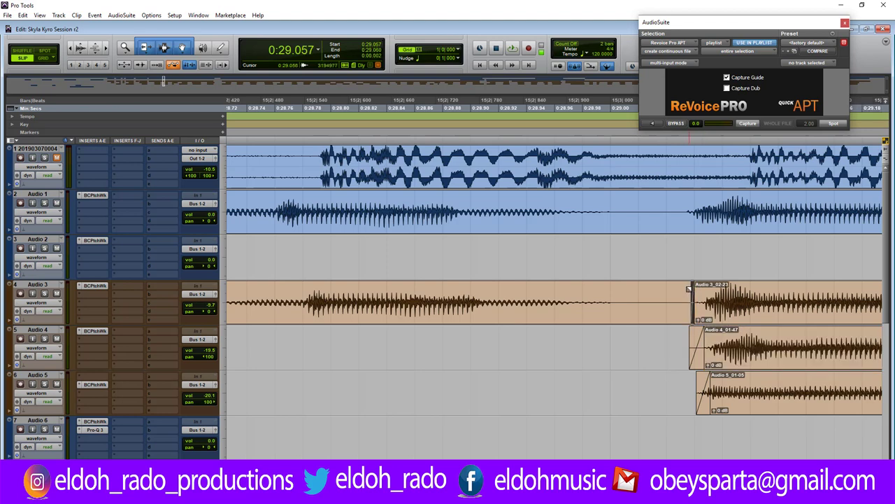
pyautogui.moveTo(689, 299); pyautogui.dragTo(621, 301)
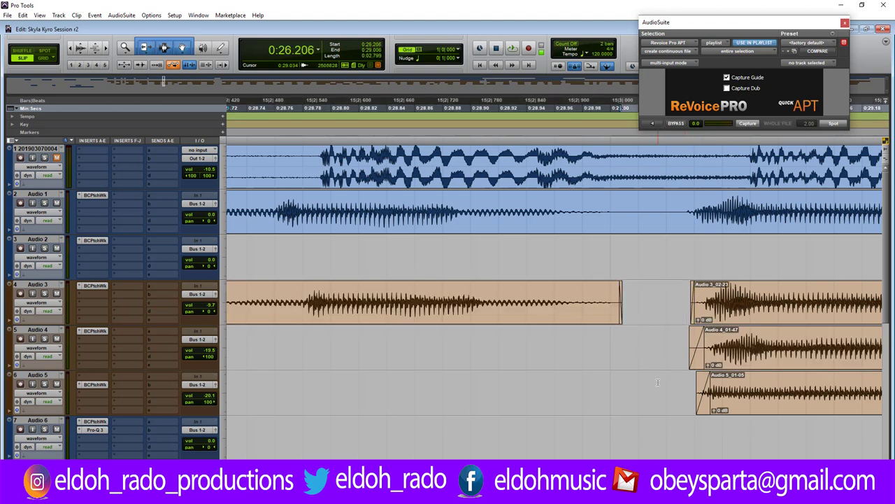
pyautogui.hotkey('ctrl', '[')
pyautogui.hotkey('ctrl', '[')
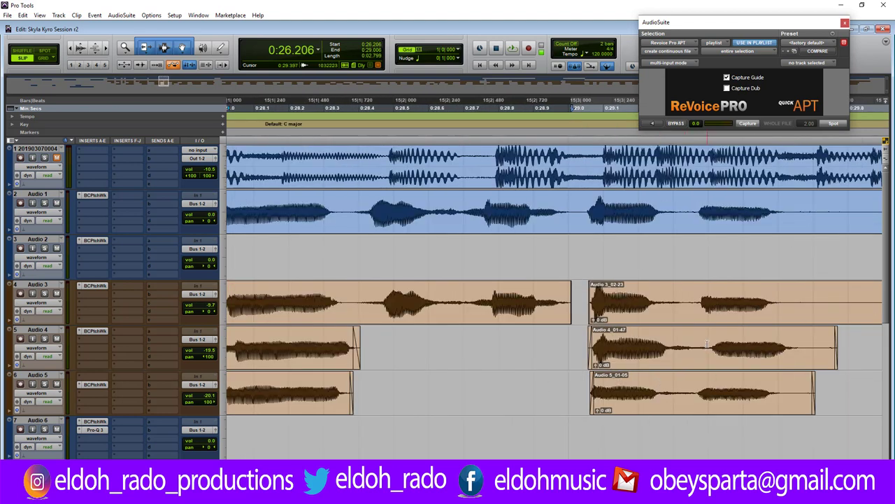
pyautogui.click(708, 346)
pyautogui.hotkey('ctrl', ']')
pyautogui.hotkey('ctrl', ']')
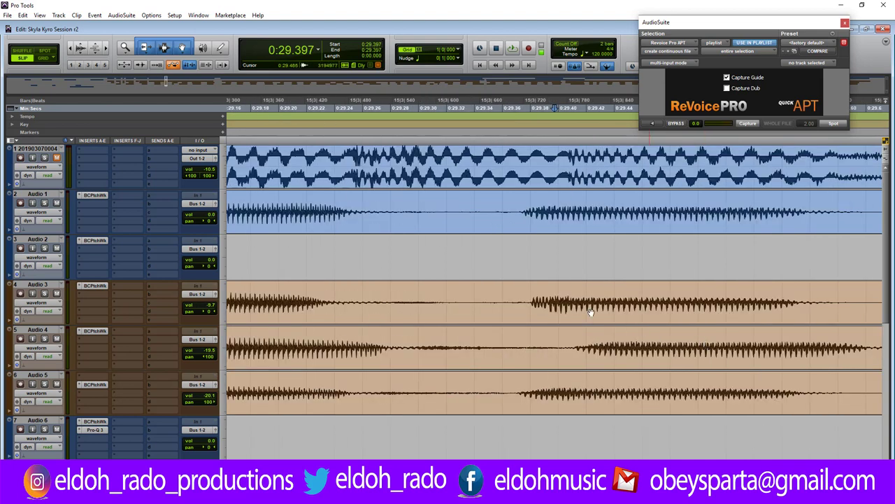
# Split Audio 4 at 0:29.406 and Audio 5 at the next phrase, then move, trim and nudge the new clips.
pyautogui.click(567, 347)
pyautogui.press('b')
pyautogui.moveTo(591, 352); pyautogui.dragTo(549, 354)
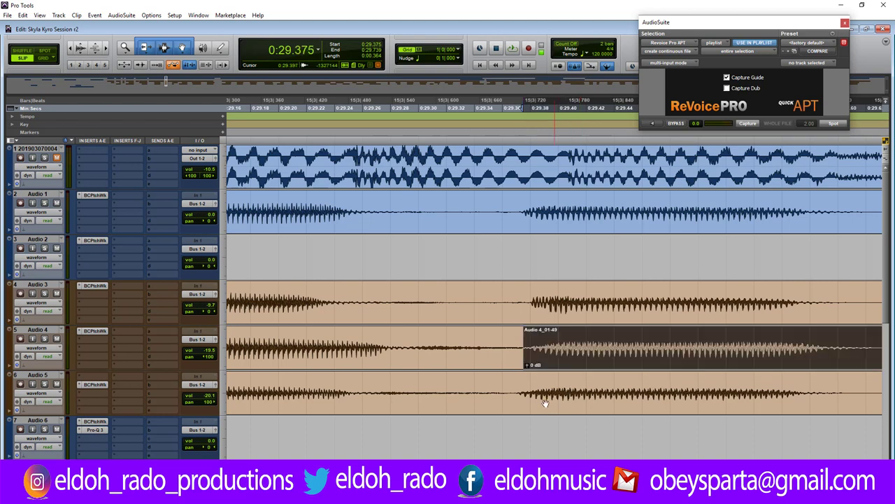
pyautogui.click(518, 391)
pyautogui.press('b')
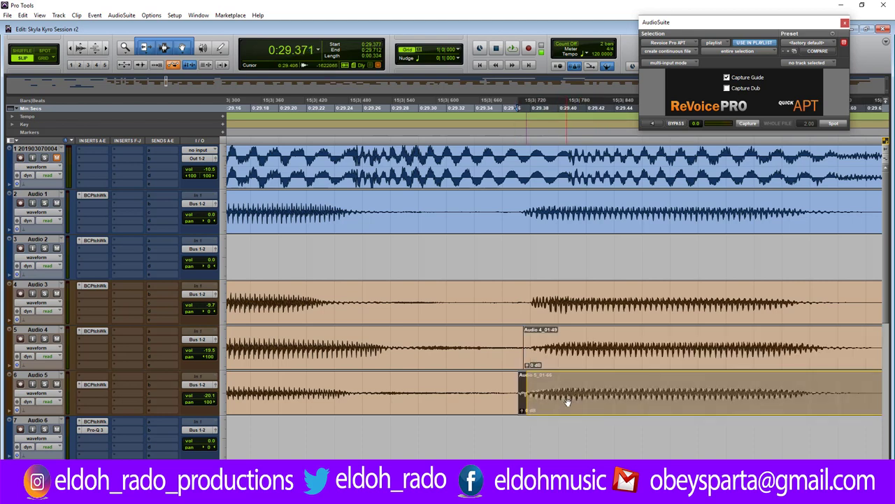
pyautogui.click(533, 378)
pyautogui.moveTo(516, 379); pyautogui.dragTo(505, 365)
pyautogui.press('KP_Add')
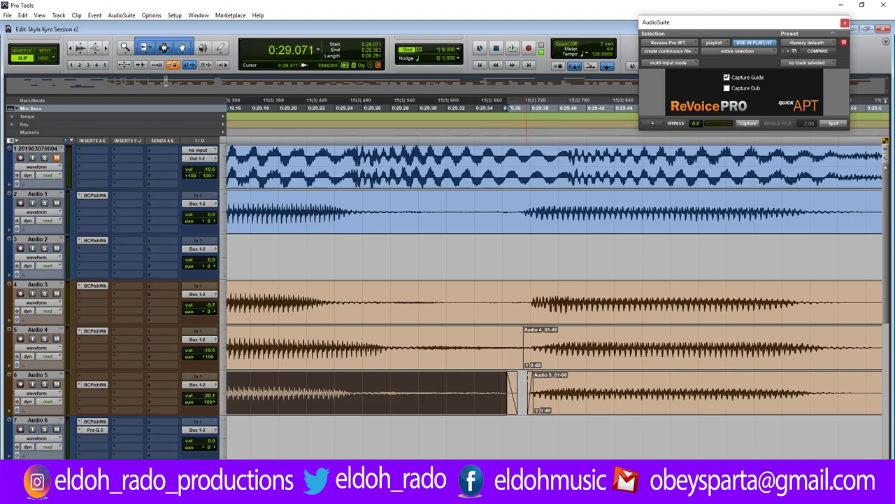
# Crossfade the split between Audio 4_01-48 and 01-49, then mark the unwanted range across Audio 1–5.
pyautogui.click(524, 378)
pyautogui.hotkey('ctrl', ']')
pyautogui.hotkey('ctrl', ']')
pyautogui.hotkey('ctrl', ']')
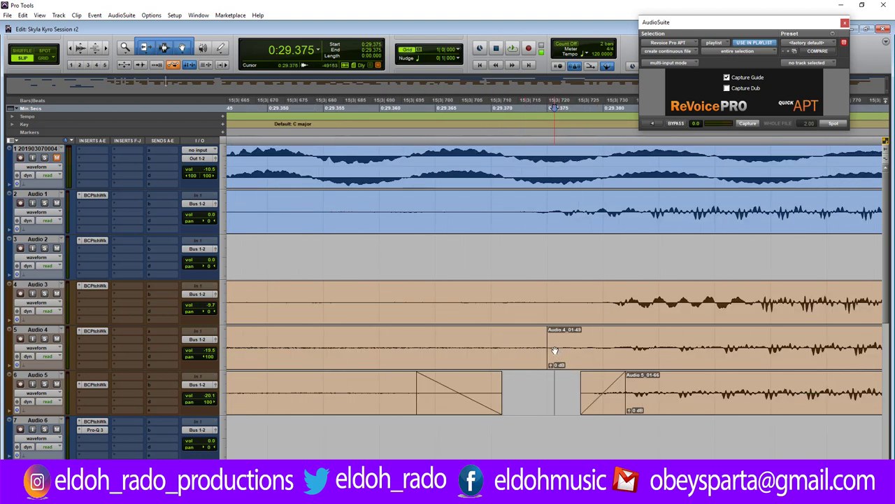
pyautogui.moveTo(556, 345); pyautogui.dragTo(524, 344)
pyautogui.hotkey('ctrl', 'f')
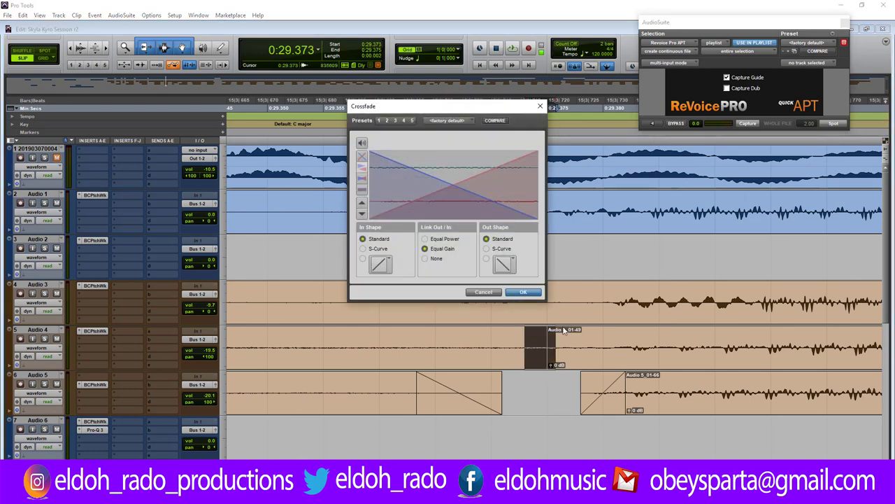
pyautogui.click(523, 292)
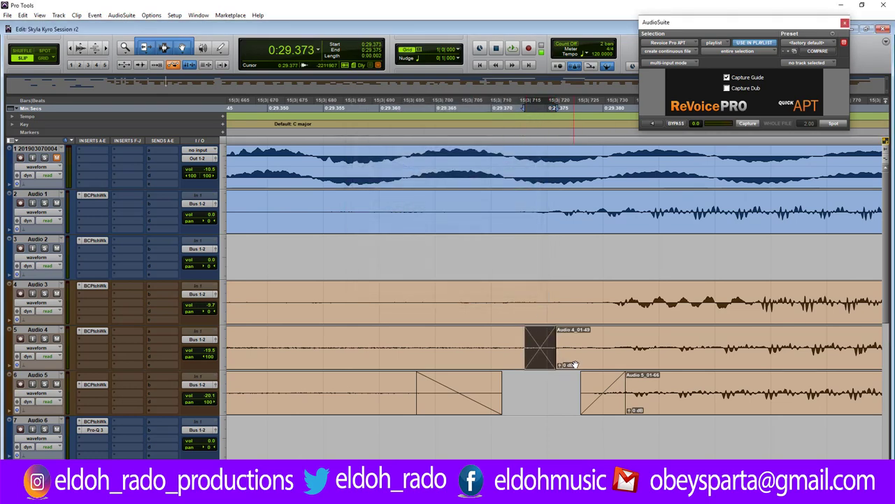
pyautogui.hotkey('ctrl', '[')
pyautogui.hotkey('ctrl', '[')
pyautogui.hotkey('ctrl', '[')
pyautogui.hotkey('ctrl', '[')
pyautogui.hotkey('ctrl', '[')
pyautogui.hotkey('ctrl', '[')
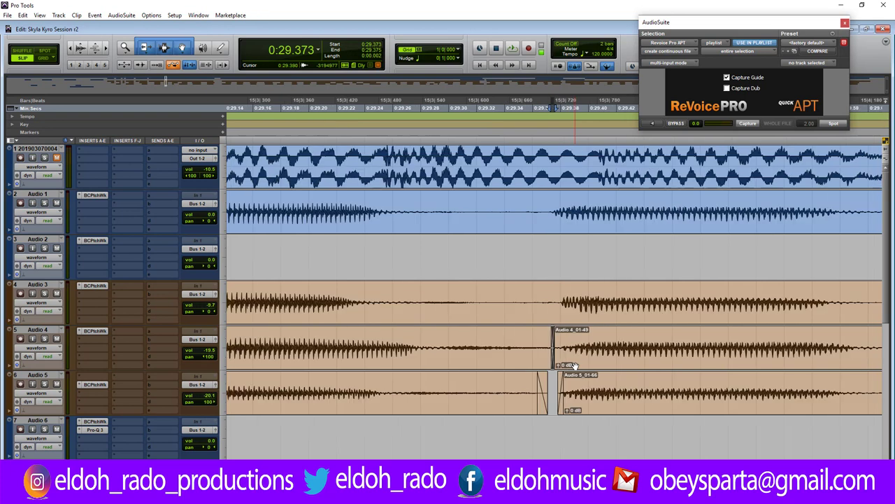
pyautogui.moveTo(600, 202); pyautogui.dragTo(650, 404)
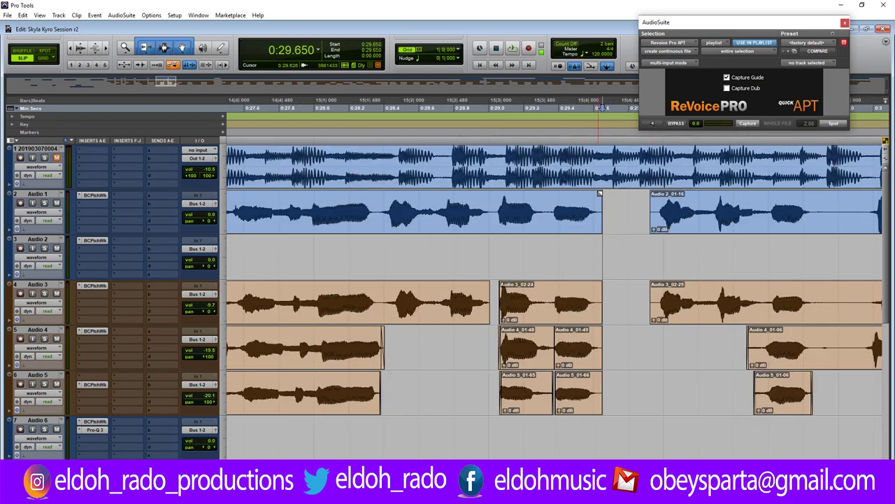
# Delete the selected range on all five vocal tracks, leaving a gap between phrases.
pyautogui.press('Delete')
pyautogui.click(596, 297)
pyautogui.click(599, 332)
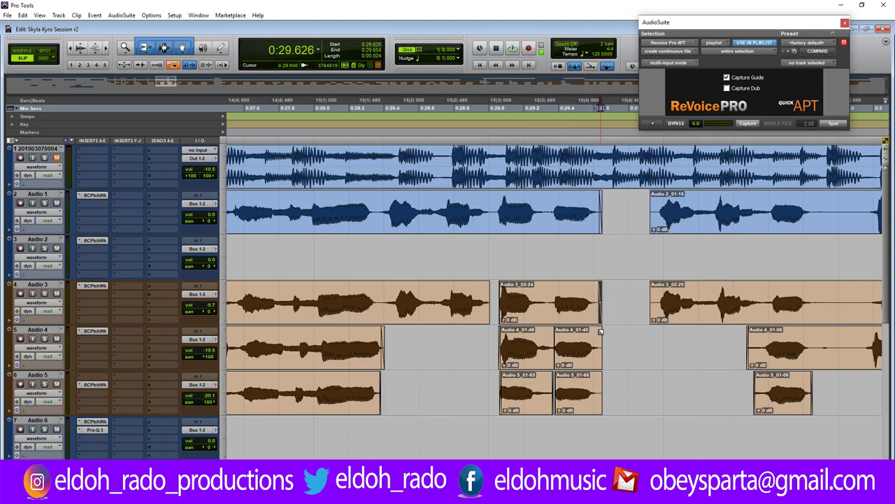
pyautogui.click(598, 331)
pyautogui.click(598, 377)
pyautogui.click(598, 378)
pyautogui.click(595, 354)
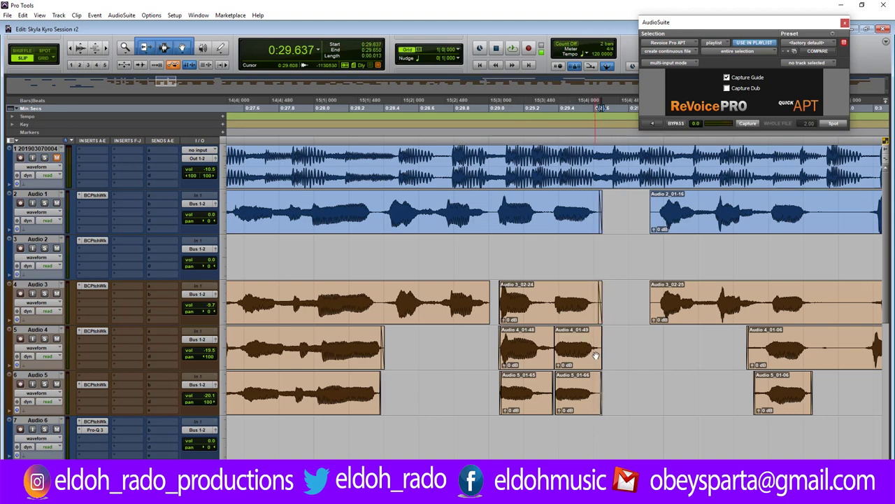
# Trim the starts of Audio 3_02-25 and Audio 2_01-16 later, closer to the vocal.
pyautogui.moveTo(650, 286); pyautogui.dragTo(655, 285)
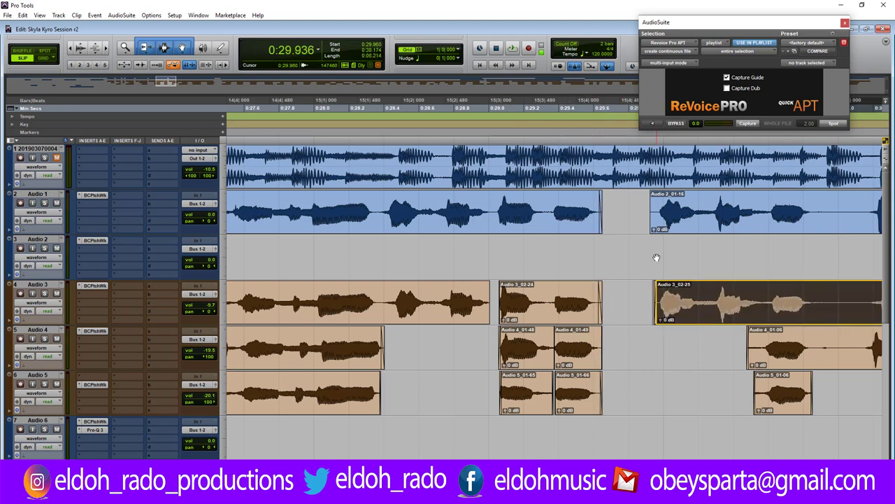
pyautogui.moveTo(651, 210); pyautogui.dragTo(651, 212)
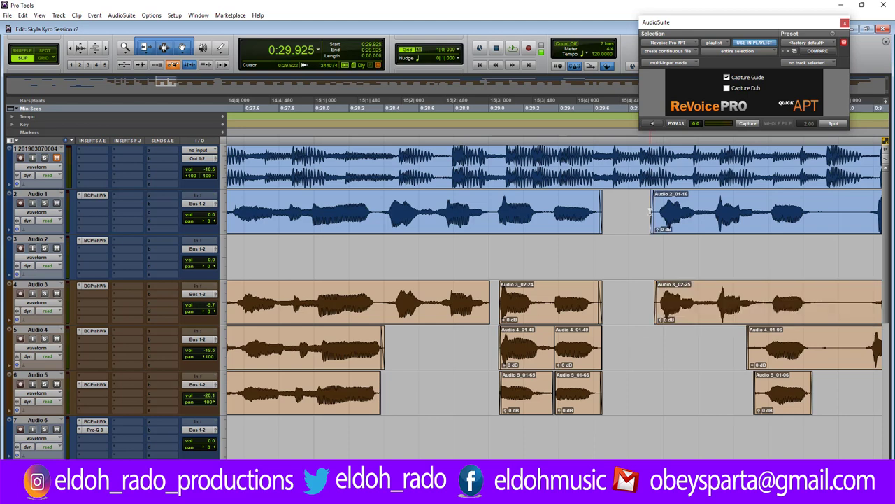
pyautogui.hotkey('ctrl', ']')
pyautogui.hotkey('ctrl', ']')
pyautogui.hotkey('ctrl', ']')
pyautogui.moveTo(583, 212); pyautogui.dragTo(612, 224)
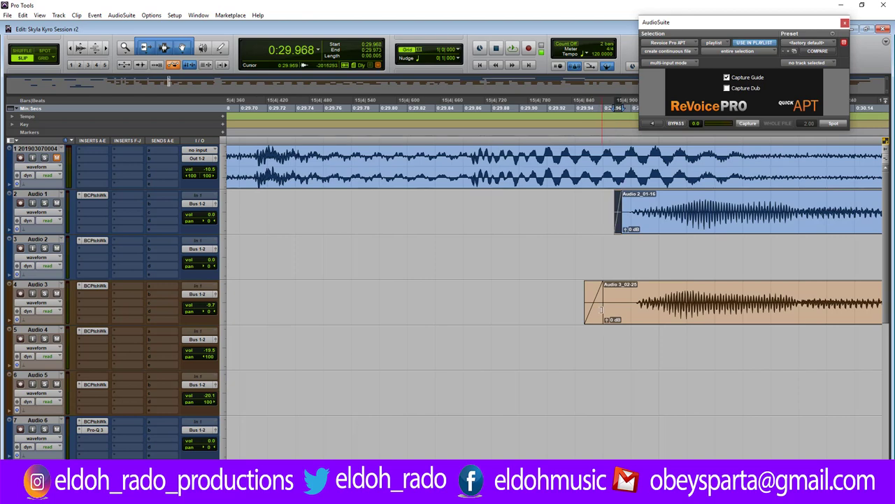
pyautogui.moveTo(601, 303); pyautogui.dragTo(605, 301)
pyautogui.hotkey('ctrl', '[')
pyautogui.hotkey('ctrl', '[')
pyautogui.hotkey('ctrl', '[')
pyautogui.hotkey('ctrl', '[')
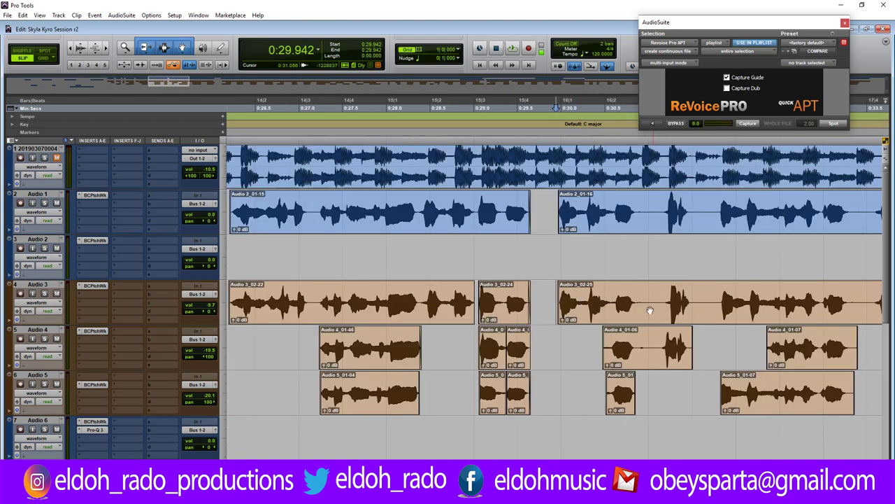
# Play back the trimmed passage from 0:29.989 and zoom in around 0:30.86.
pyautogui.click(560, 326)
pyautogui.press('space')
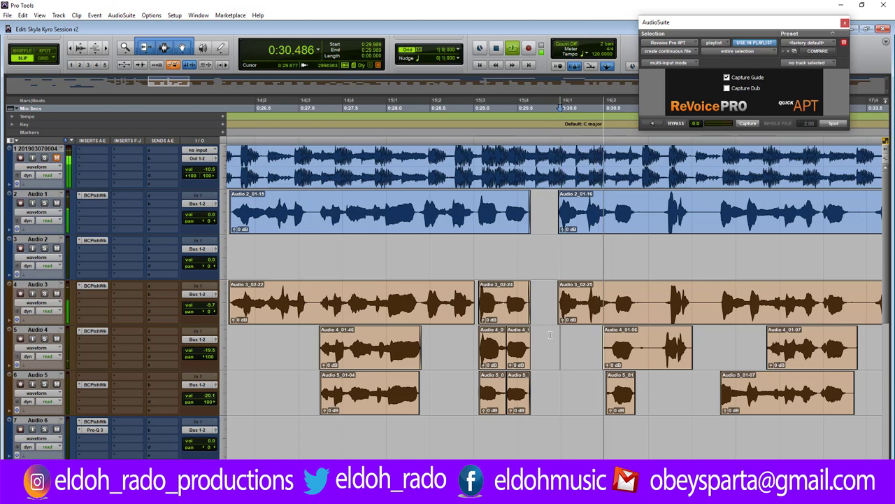
pyautogui.press('space')
pyautogui.press('space')
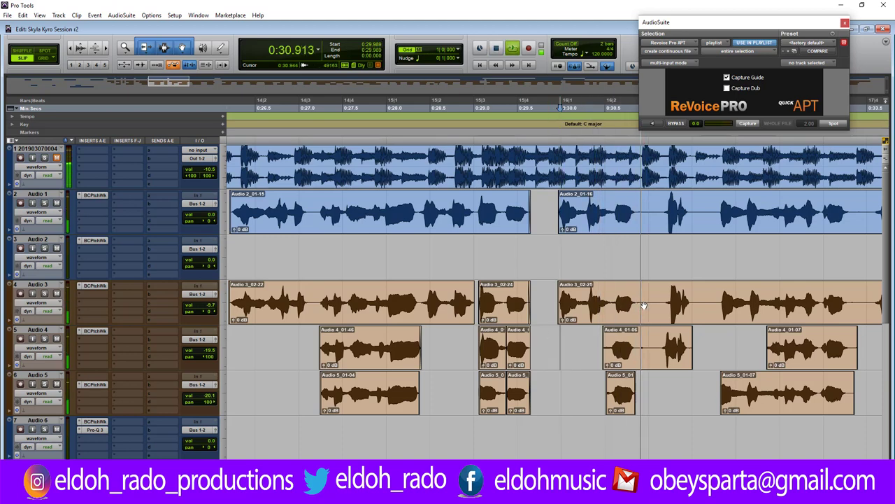
pyautogui.press('space')
pyautogui.click(643, 303)
pyautogui.hotkey('ctrl', ']')
pyautogui.hotkey('ctrl', ']')
pyautogui.hotkey('ctrl', ']')
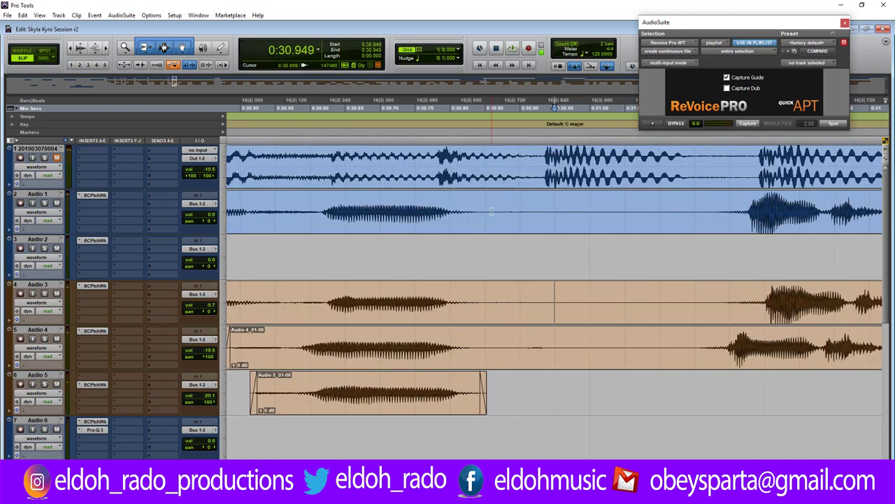
# Delete the gap across Audio 1–5, fade out Audio 1 and 4, and trim the Audio 3 and 5 ends.
pyautogui.moveTo(493, 192); pyautogui.dragTo(593, 367)
pyautogui.keyDown('shift'); pyautogui.click(699, 376); pyautogui.keyUp('shift')
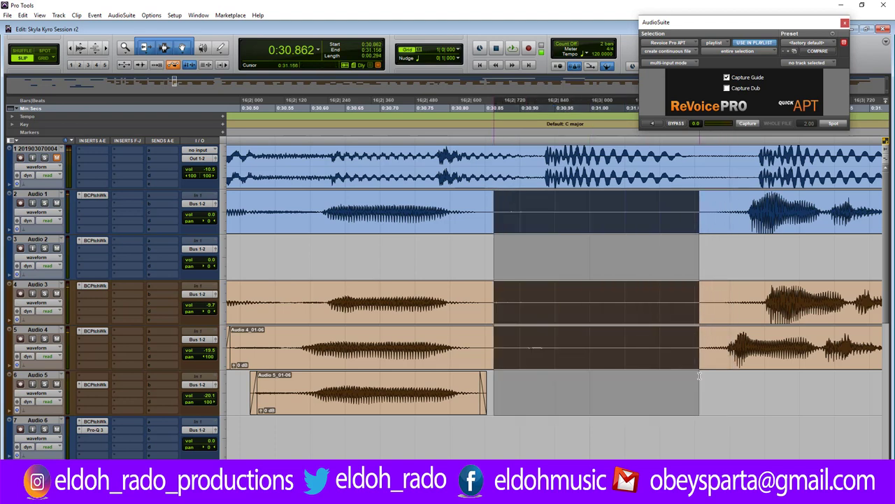
pyautogui.press('Delete')
pyautogui.moveTo(492, 193); pyautogui.dragTo(478, 206)
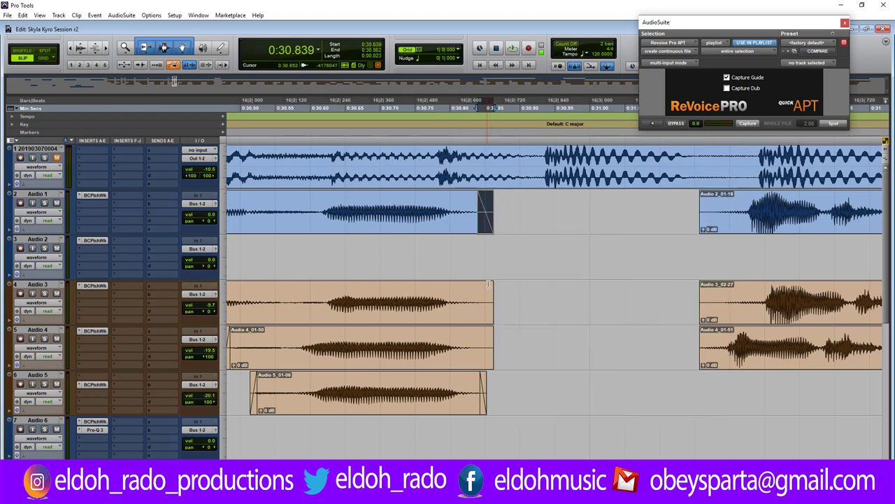
pyautogui.moveTo(485, 294); pyautogui.dragTo(473, 295)
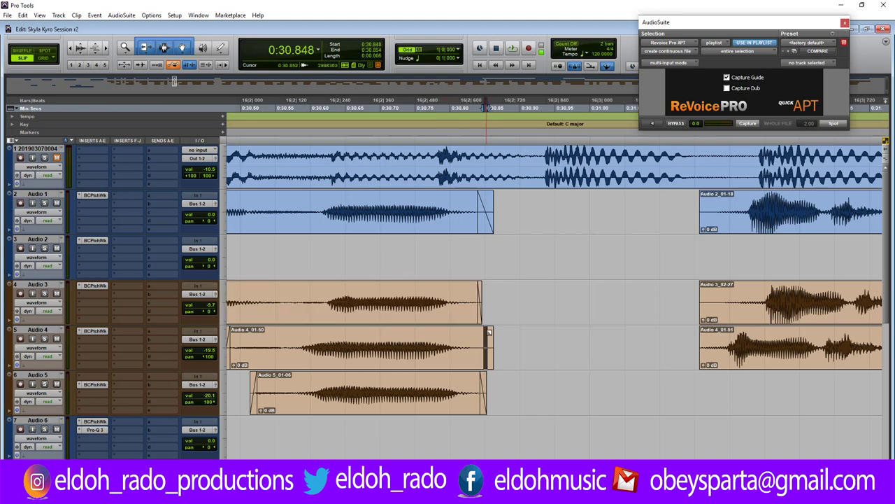
pyautogui.moveTo(484, 346); pyautogui.dragTo(473, 351)
pyautogui.click(472, 355)
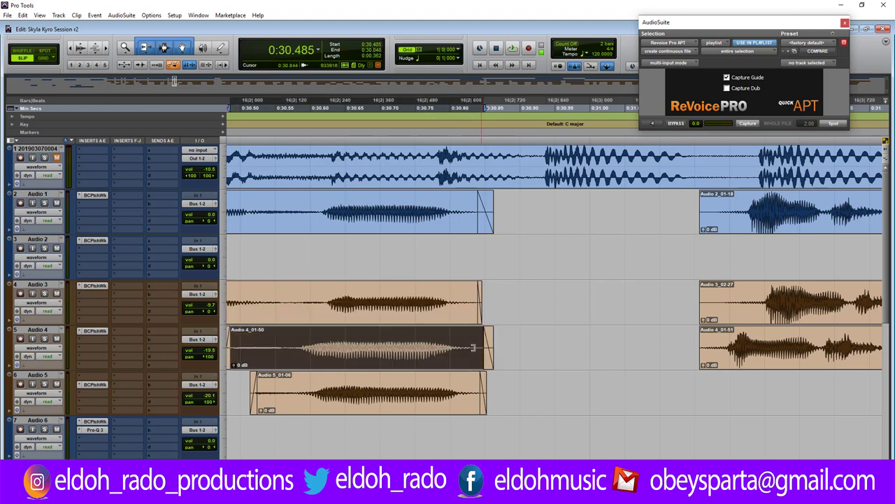
pyautogui.moveTo(473, 384); pyautogui.dragTo(466, 385)
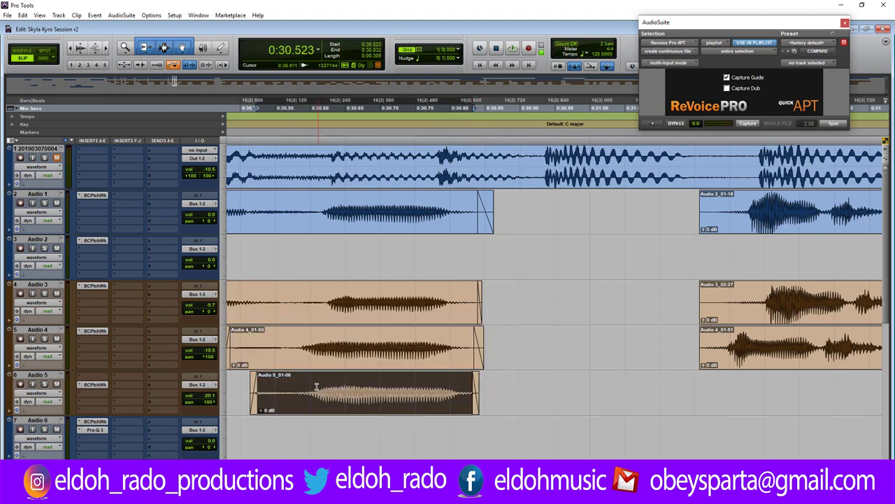
# Move the Audio 4 clip later to align, lengthen the Audio 5 fade-in and trim its start.
pyautogui.click(304, 343)
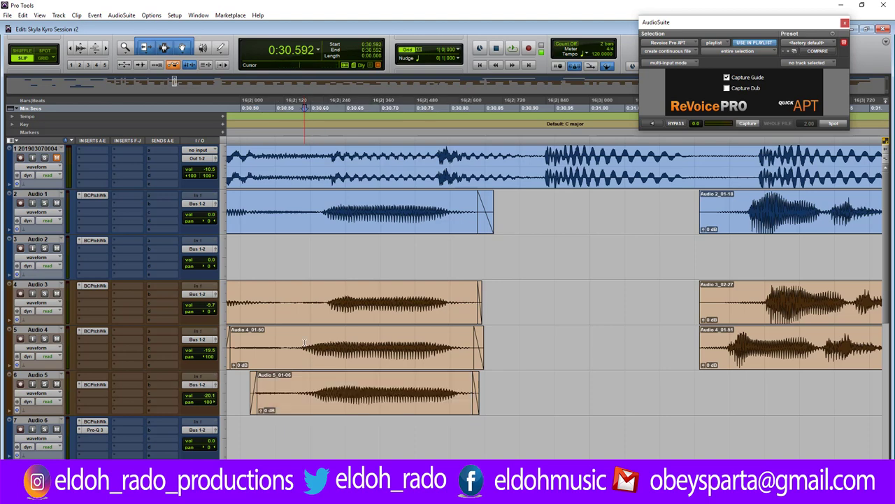
pyautogui.hotkey('ctrl', ']')
pyautogui.moveTo(550, 361); pyautogui.dragTo(635, 356)
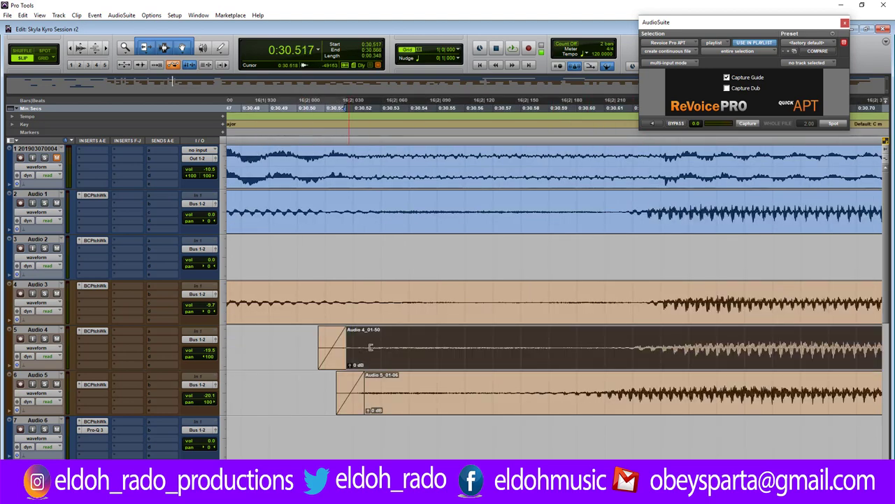
pyautogui.moveTo(353, 355); pyautogui.dragTo(639, 355)
pyautogui.click(367, 392)
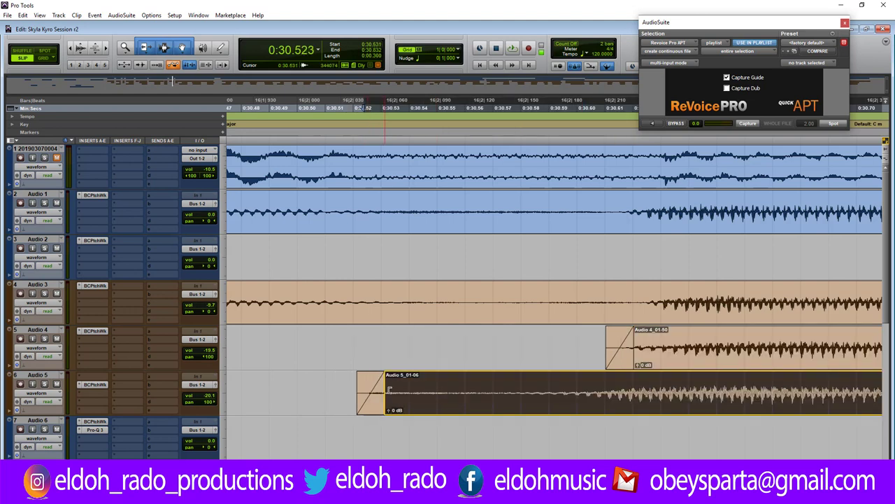
pyautogui.moveTo(365, 392); pyautogui.dragTo(564, 391)
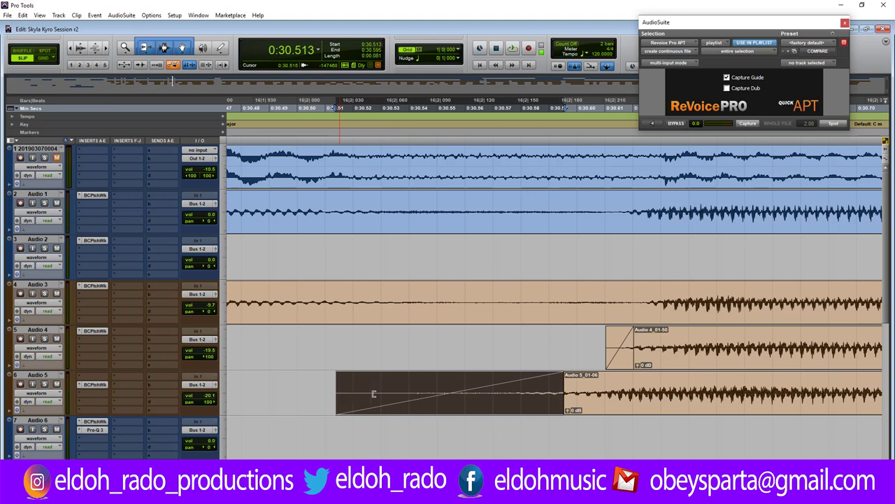
pyautogui.moveTo(374, 394); pyautogui.dragTo(382, 394)
# Shorten the end of the Audio 4 clip and add a fade-out to the Audio 5 clip.
pyautogui.press('r')
pyautogui.press('r')
pyautogui.press('r')
pyautogui.press('r')
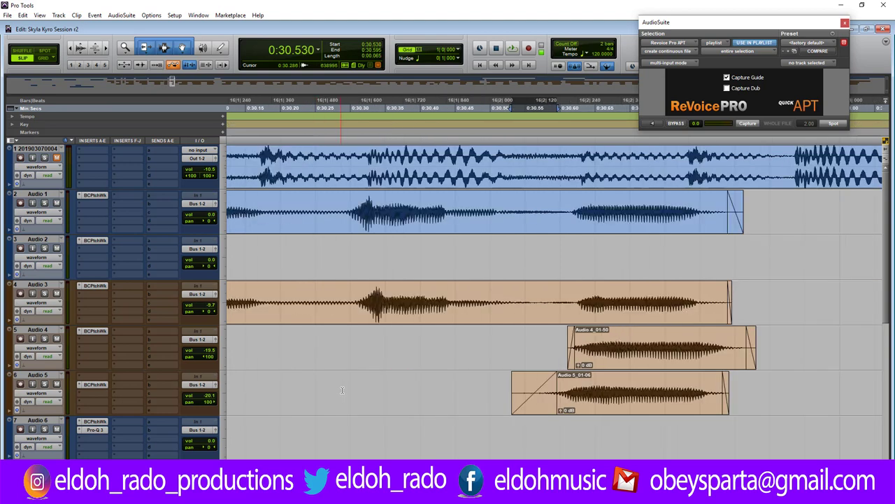
pyautogui.click(581, 394)
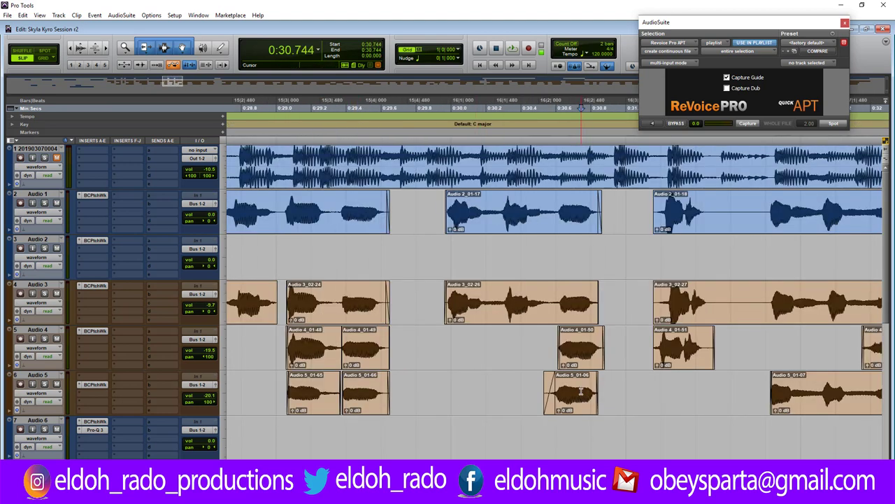
pyautogui.press('t')
pyautogui.press('t')
pyautogui.press('t')
pyautogui.press('t')
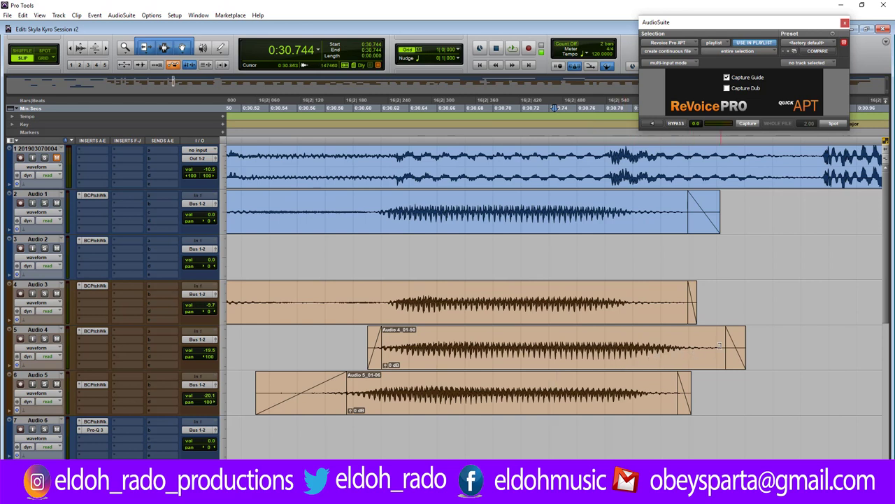
pyautogui.moveTo(719, 345); pyautogui.dragTo(535, 356)
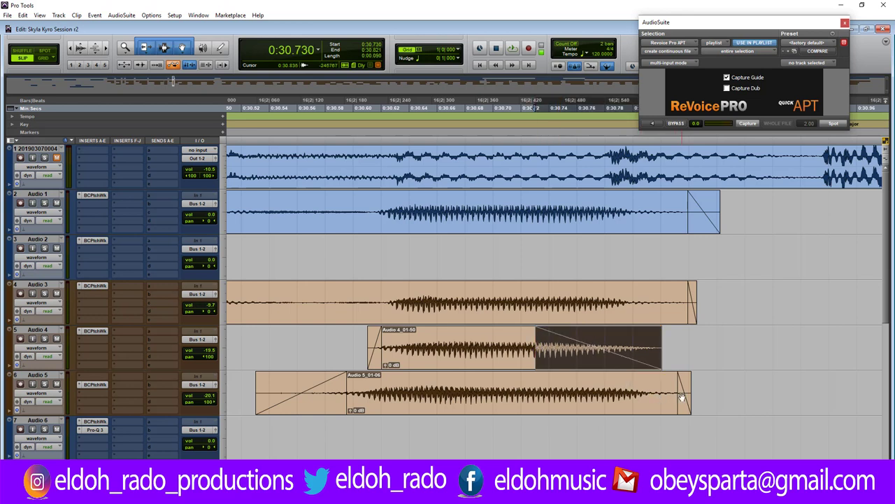
pyautogui.moveTo(680, 394); pyautogui.dragTo(550, 395)
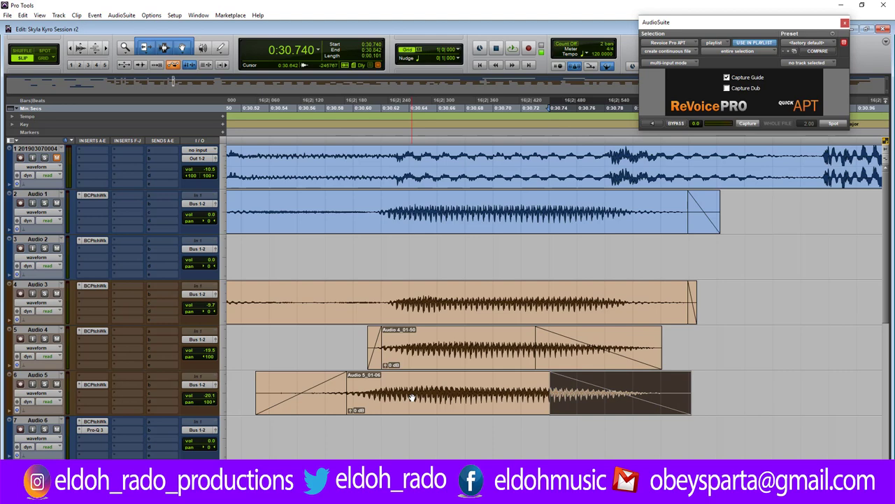
# Audition the edit from 0:30.276 and trim the Audio 5 clip's start later.
pyautogui.press('r')
pyautogui.press('r')
pyautogui.click(396, 389)
pyautogui.press('space')
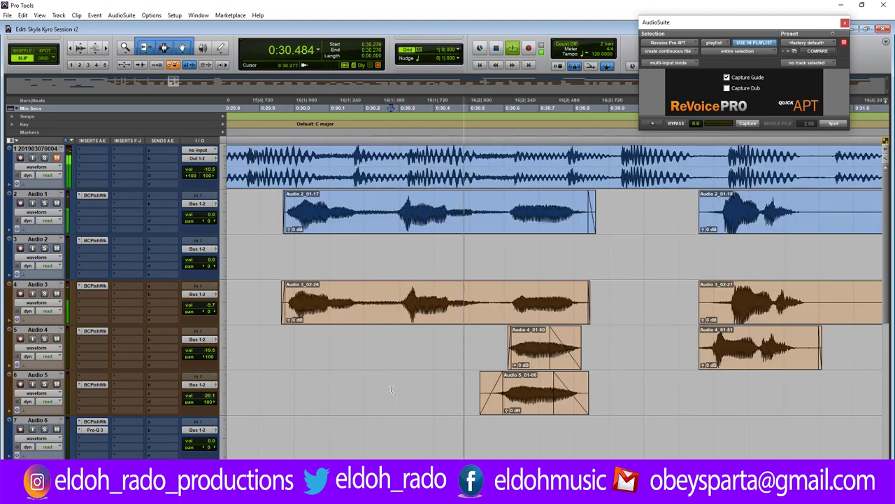
pyautogui.press('space')
pyautogui.press('space')
pyautogui.press('space')
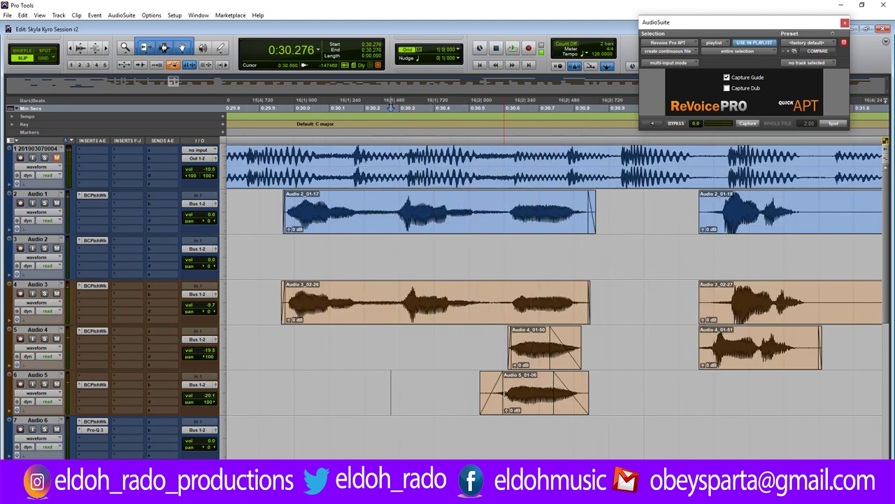
pyautogui.moveTo(514, 393); pyautogui.dragTo(520, 393)
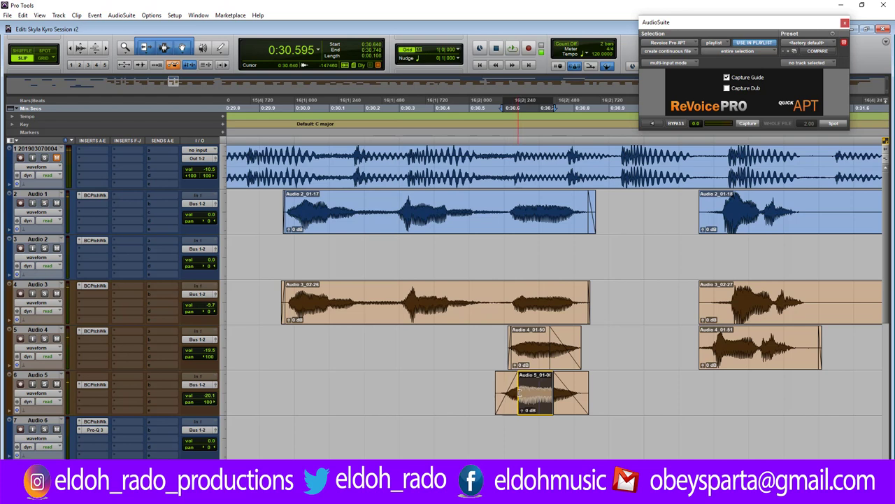
# Trim the Audio 5 start slightly further right and re-audition the phrase from 0:30.296.
pyautogui.click(438, 388)
pyautogui.press('space')
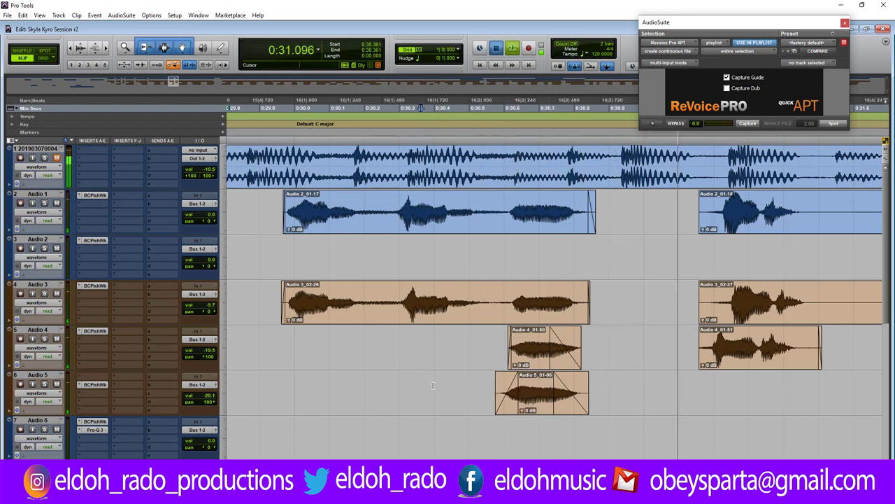
pyautogui.press('space')
pyautogui.moveTo(495, 393); pyautogui.dragTo(509, 393)
pyautogui.click(398, 387)
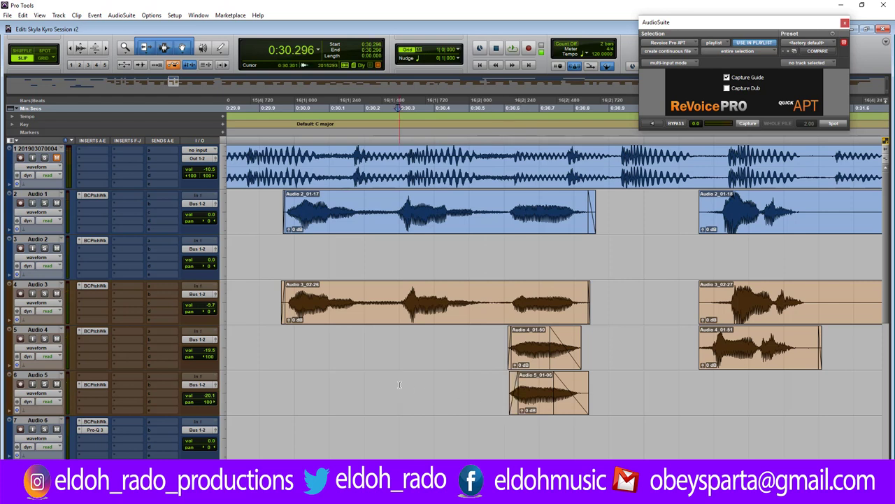
pyautogui.press('space')
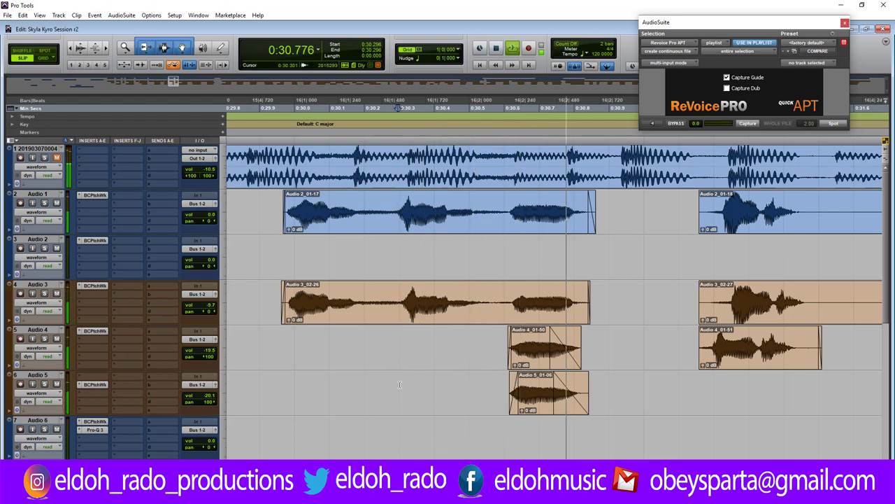
pyautogui.press('space')
pyautogui.press('space')
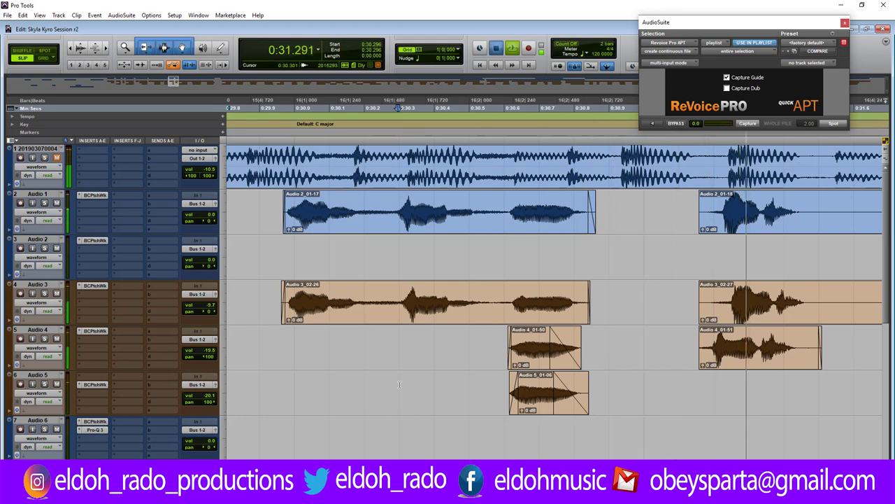
pyautogui.press('space')
# Audition the next phrase from 0:31.103 and move Audio 4_01-51 later to align it.
pyautogui.press('r')
pyautogui.press('r')
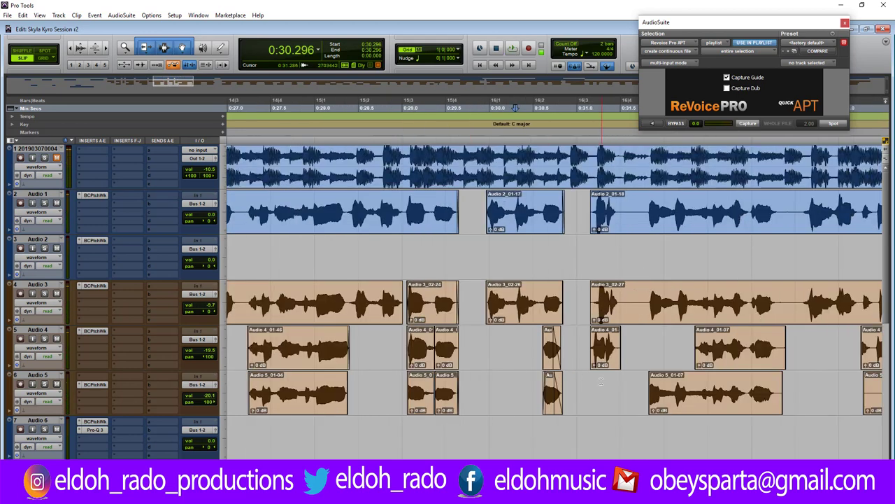
pyautogui.click(604, 378)
pyautogui.press('t')
pyautogui.press('t')
pyautogui.press('t')
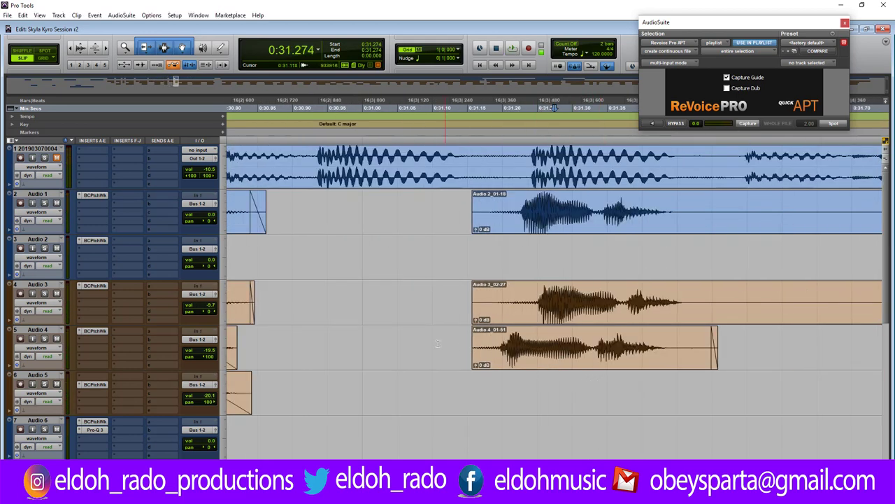
pyautogui.click(434, 342)
pyautogui.press('space')
pyautogui.press('space')
pyautogui.press('space')
pyautogui.press('space')
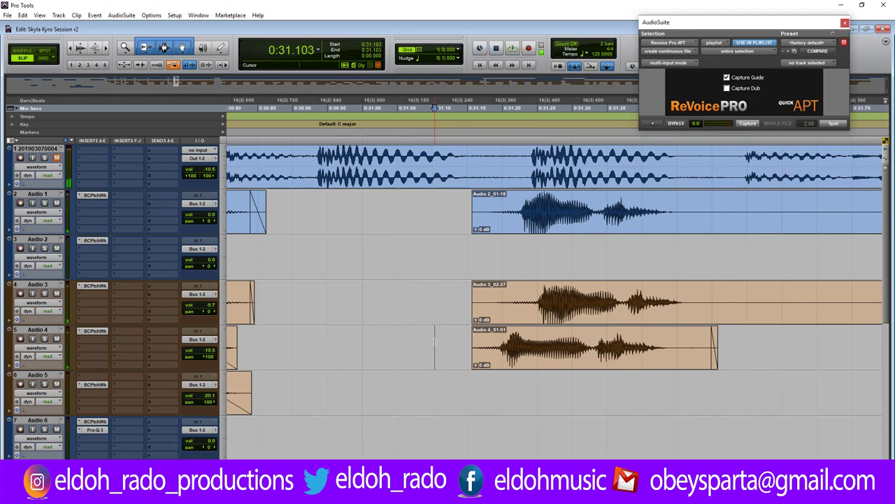
pyautogui.moveTo(528, 360); pyautogui.dragTo(556, 361)
pyautogui.click(387, 340)
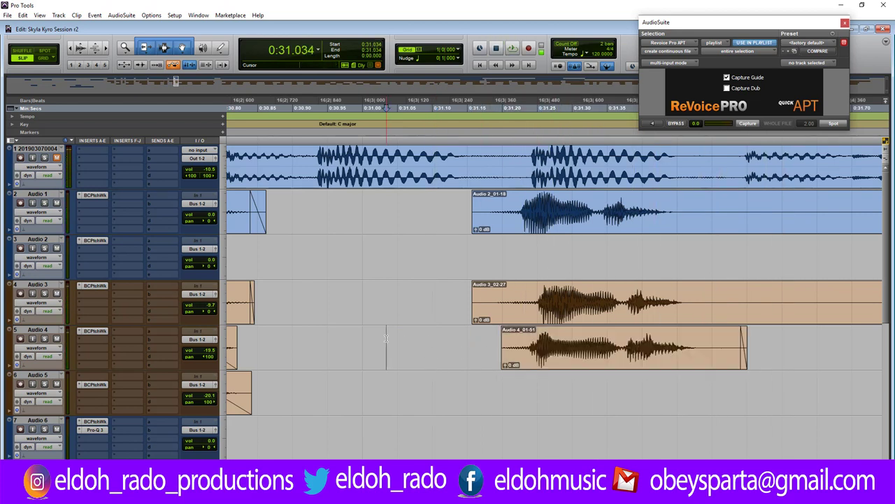
pyautogui.press('space')
pyautogui.press('space')
pyautogui.press('space')
pyautogui.press('space')
# Nudge Audio 2_01-18 later, split Audio 2 at the phrase end, and capture Audio 2_01-19 as the ReVoice Pro guide.
pyautogui.moveTo(476, 200); pyautogui.dragTo(491, 200)
pyautogui.click(676, 209)
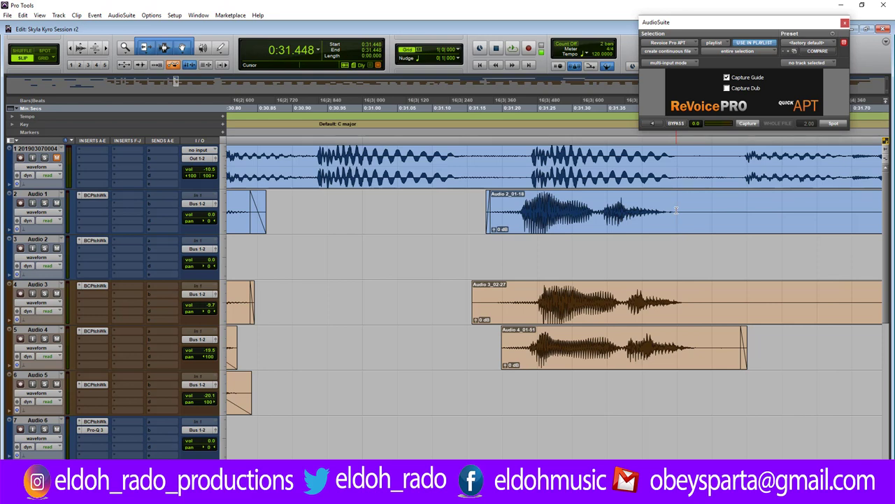
pyautogui.hotkey('ctrl', 'e')
pyautogui.click(670, 206)
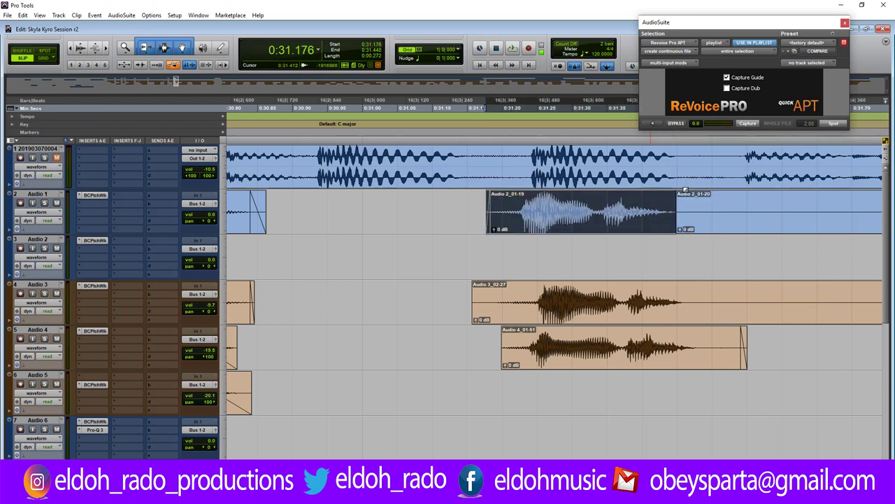
pyautogui.click(753, 126)
# Split Audio 3 at 0:31.461, delete Audio 3_02-28's silent start and Audio 4_01-51's tail, then select both doubles.
pyautogui.click(685, 301)
pyautogui.hotkey('ctrl', 'e')
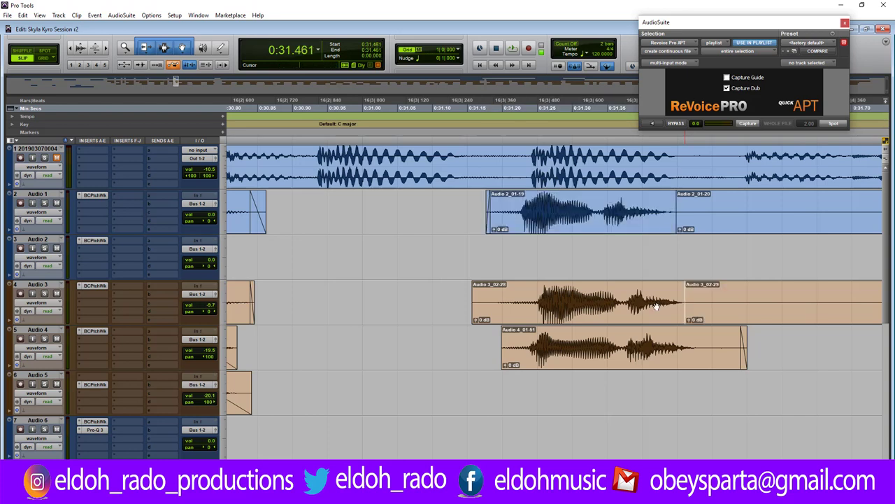
pyautogui.moveTo(499, 302); pyautogui.dragTo(474, 301)
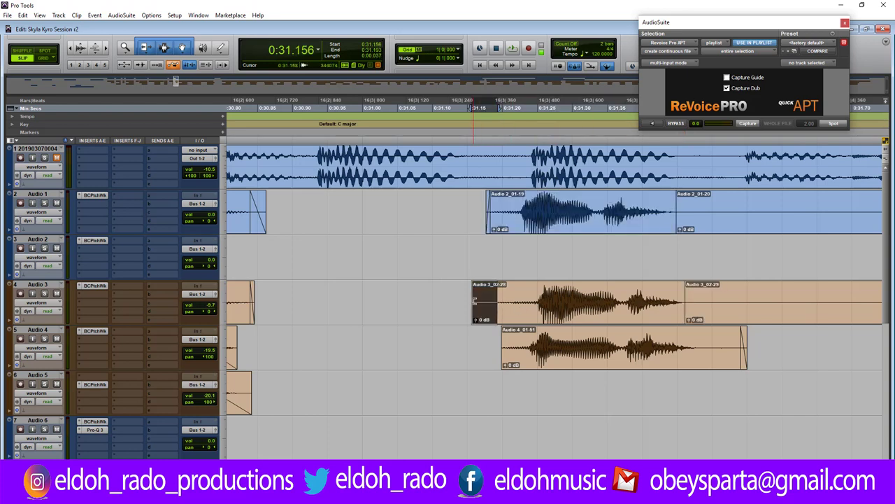
pyautogui.press('Delete')
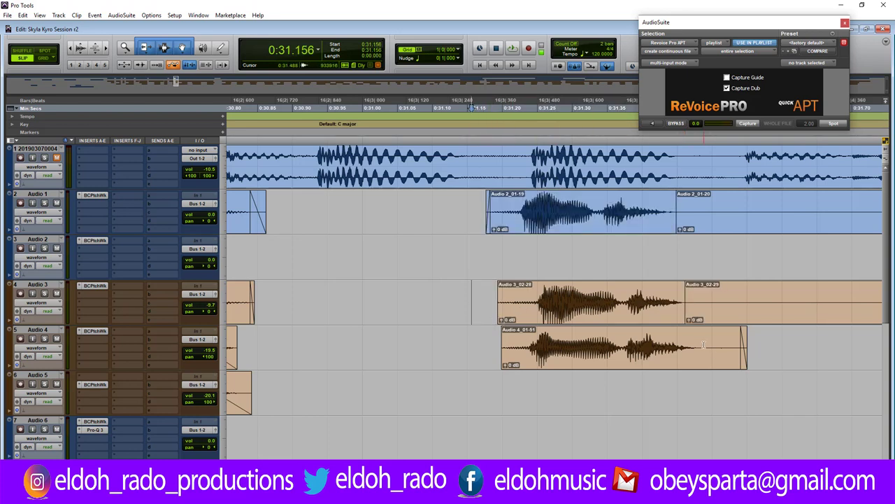
pyautogui.moveTo(703, 344); pyautogui.dragTo(789, 350)
pyautogui.press('Delete')
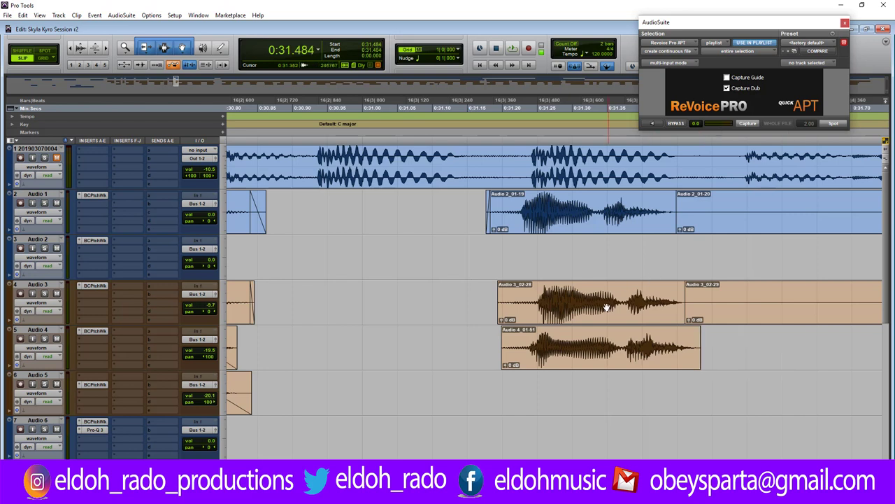
pyautogui.click(606, 306)
pyautogui.keyDown('shift'); pyautogui.click(611, 347); pyautogui.keyUp('shift')
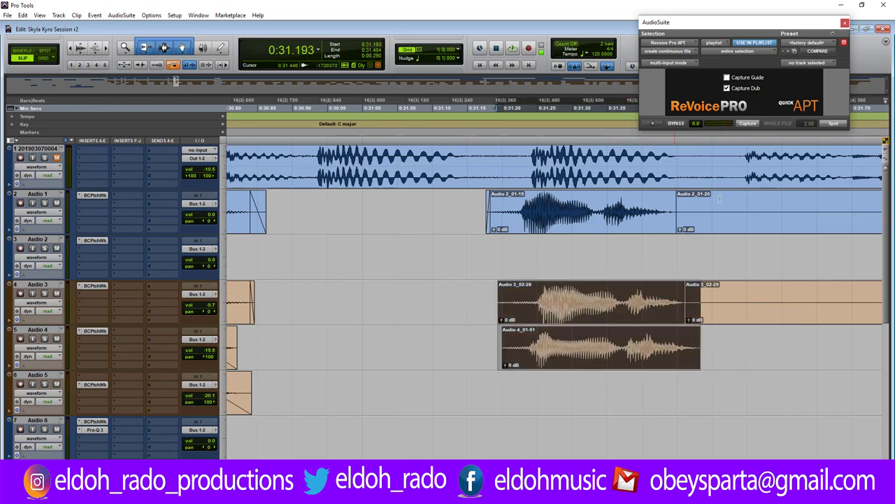
# Capture Audio 3_02-28 and Audio 4_01-51 as dub, apply the ReVoice Pro APT alignment, and audition it.
pyautogui.click(750, 125)
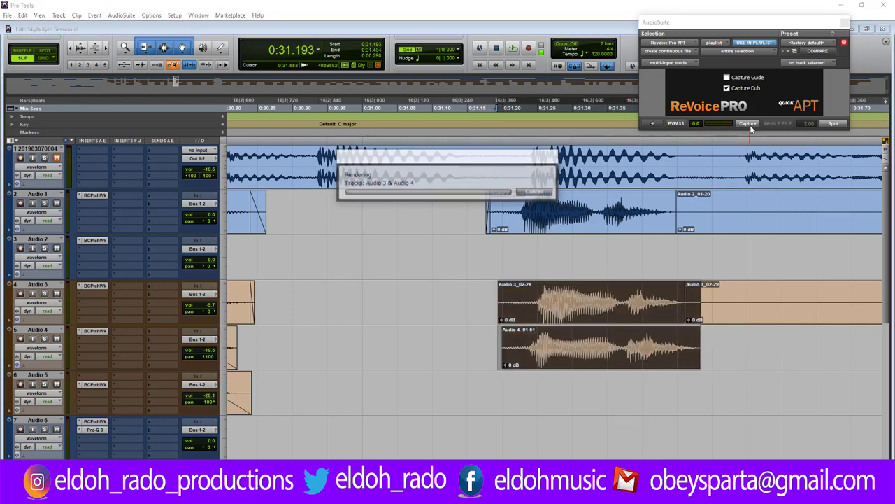
pyautogui.click(831, 124)
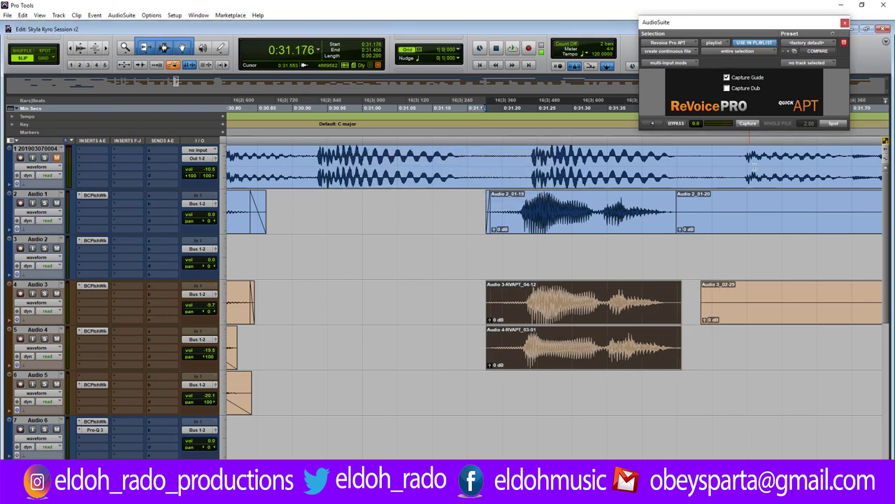
pyautogui.click(395, 295)
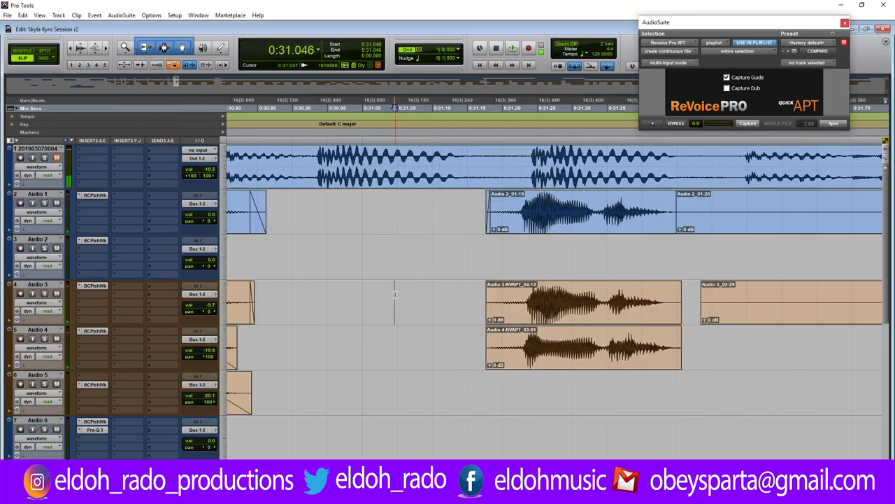
pyautogui.press('space')
pyautogui.press('space')
# Move Audio 2_01-20 and Audio 3_02-29 later in time.
pyautogui.hotkey('ctrl', ']')
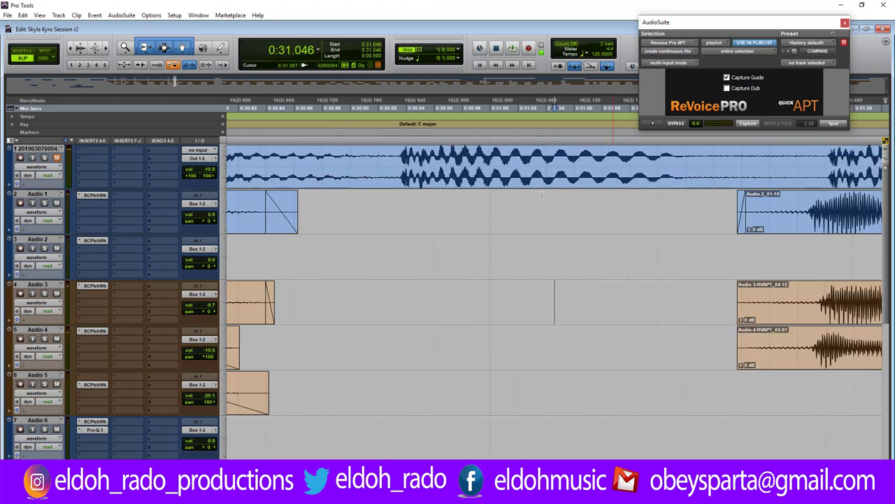
pyautogui.hotkey('ctrl', '[')
pyautogui.hotkey('ctrl', '[')
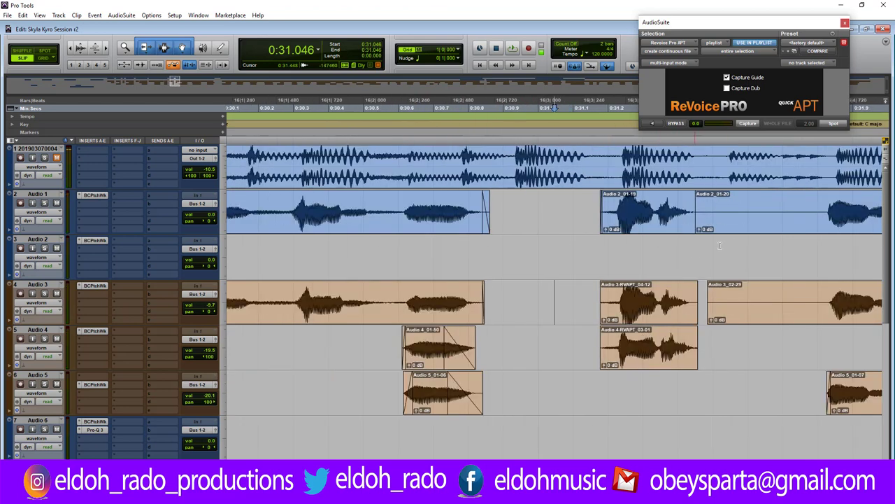
pyautogui.moveTo(698, 203); pyautogui.dragTo(821, 205)
pyautogui.moveTo(715, 294); pyautogui.dragTo(829, 297)
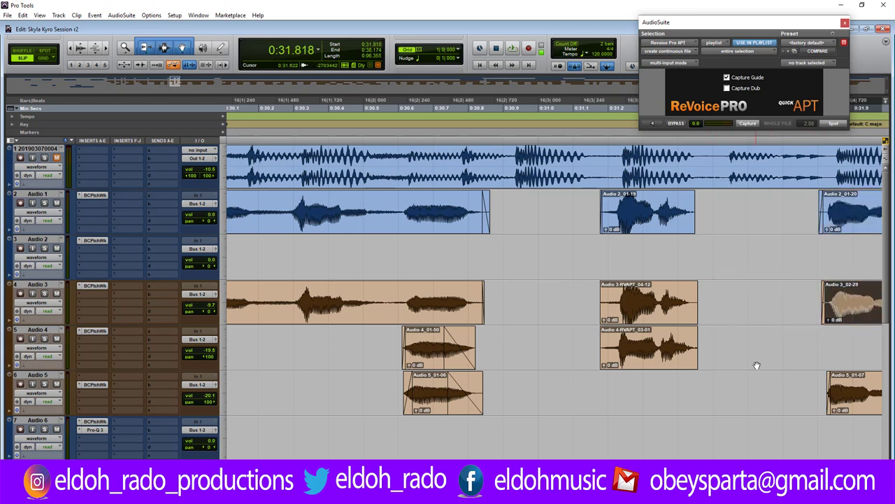
# Apply 10 ms batch fades to the Audio 2_01-19 lead and its RVAPT doubles, then audition the phrase.
pyautogui.moveTo(715, 356); pyautogui.dragTo(564, 227)
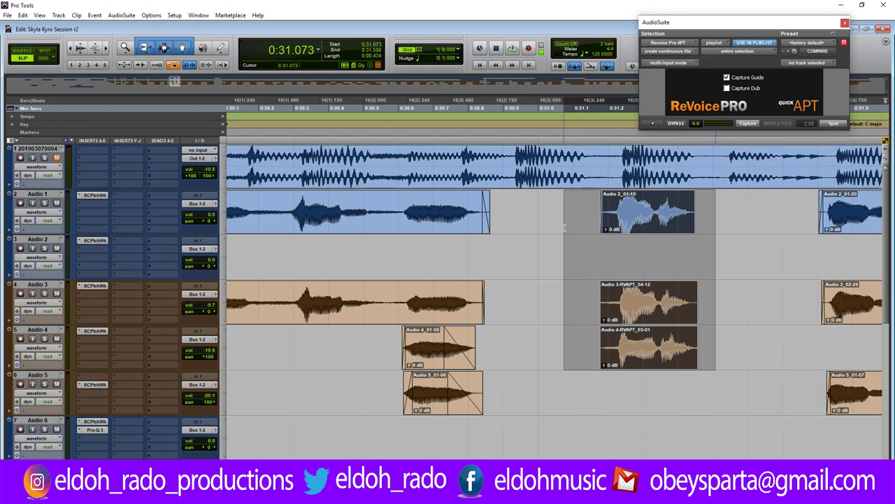
pyautogui.hotkey('ctrl', 'f')
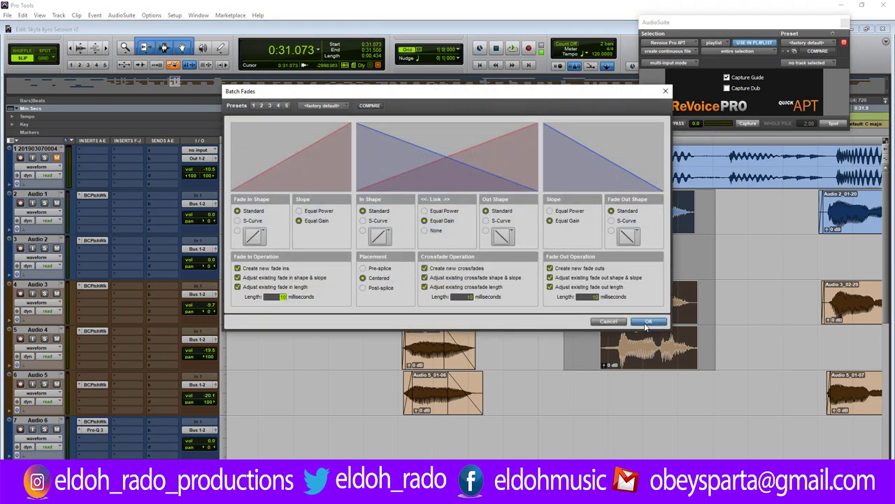
pyautogui.click(647, 323)
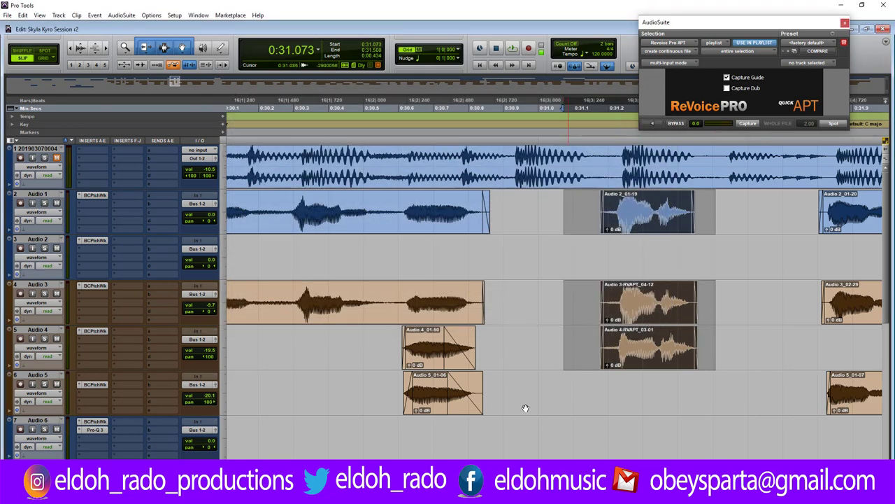
pyautogui.click(556, 294)
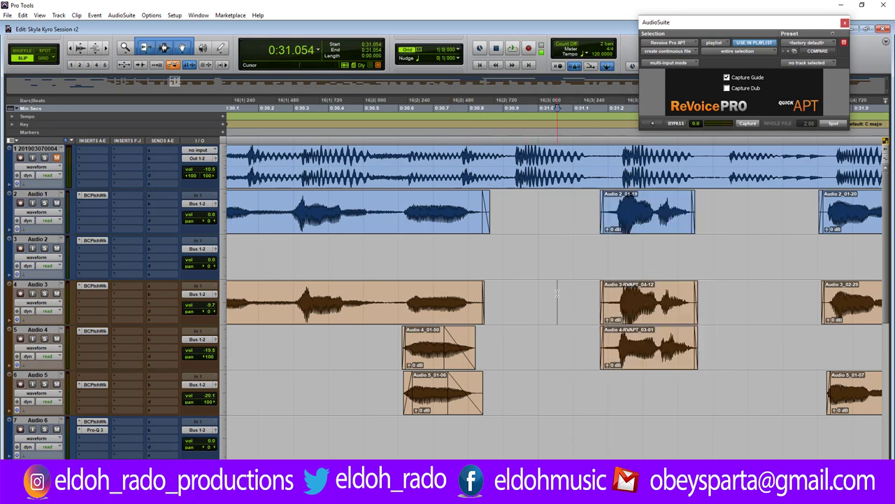
pyautogui.press('space')
pyautogui.press('space')
pyautogui.hscroll(10, 552, 301)
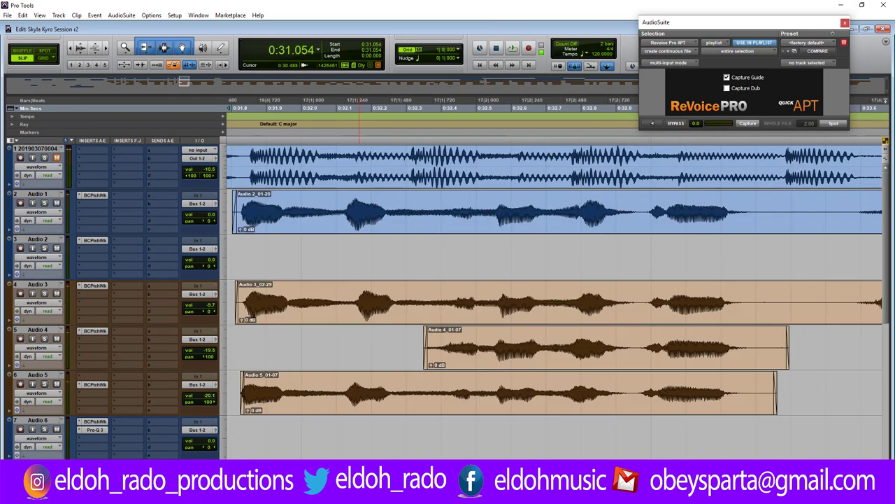
pyautogui.hscroll(-1, 552, 301)
pyautogui.hotkey('ctrl', '[')
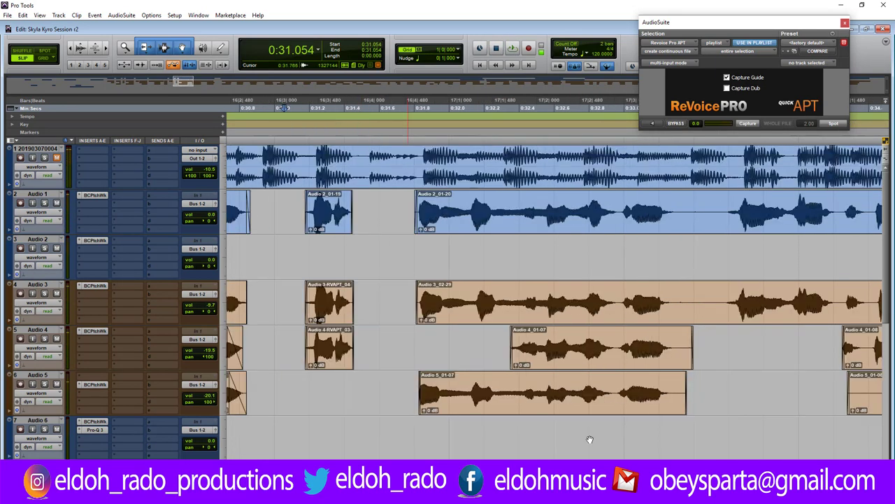
# Delete a short range across Audio 1–5 between phrases and play back the phrase.
pyautogui.moveTo(677, 203); pyautogui.dragTo(723, 390)
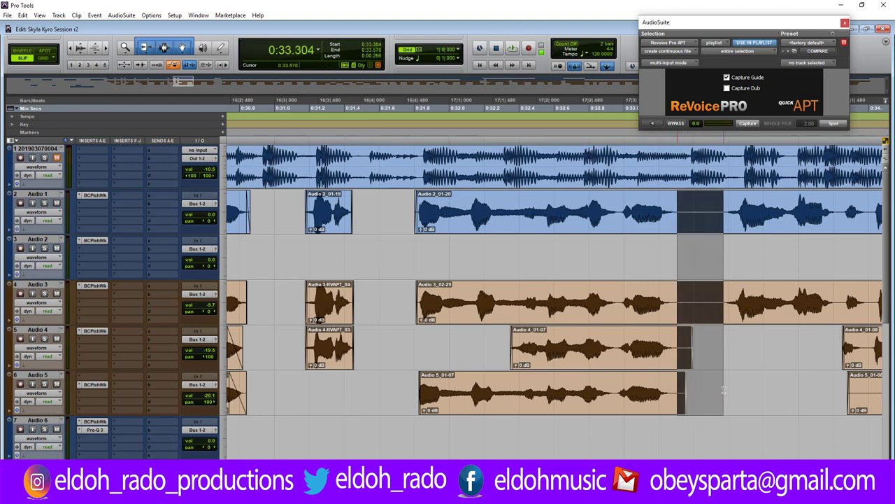
pyautogui.press('Delete')
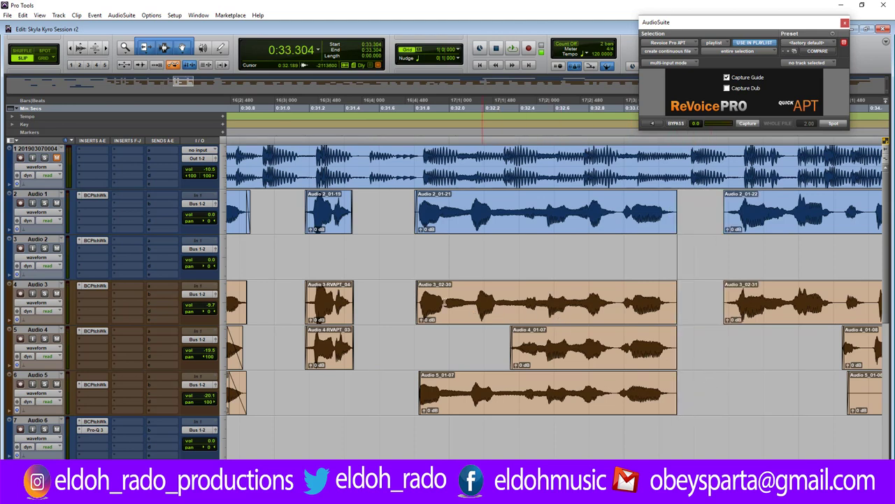
pyautogui.click(385, 299)
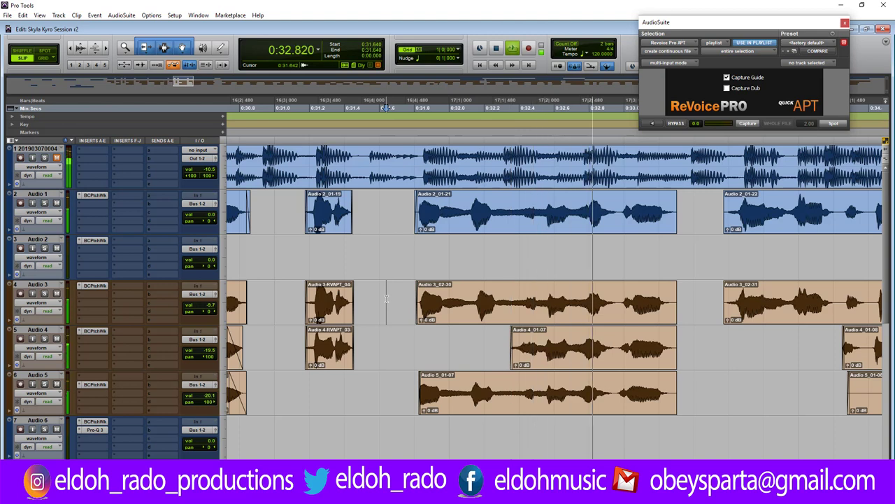
pyautogui.press('space')
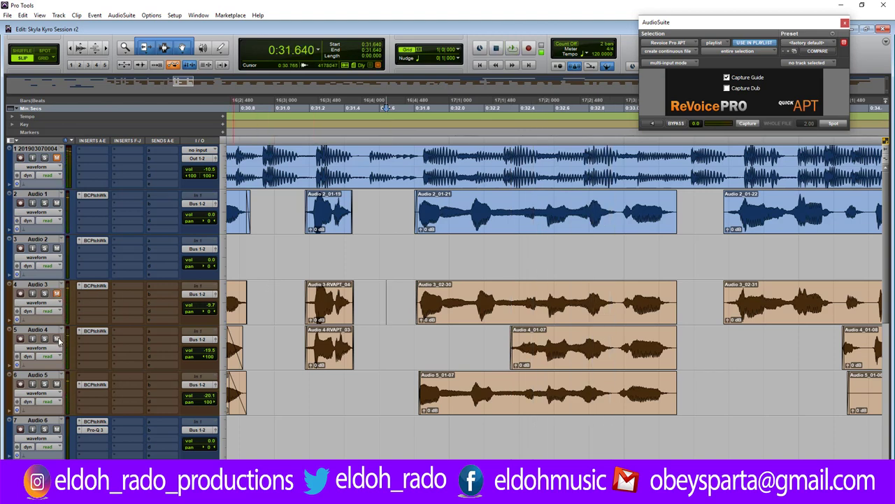
pyautogui.press('space')
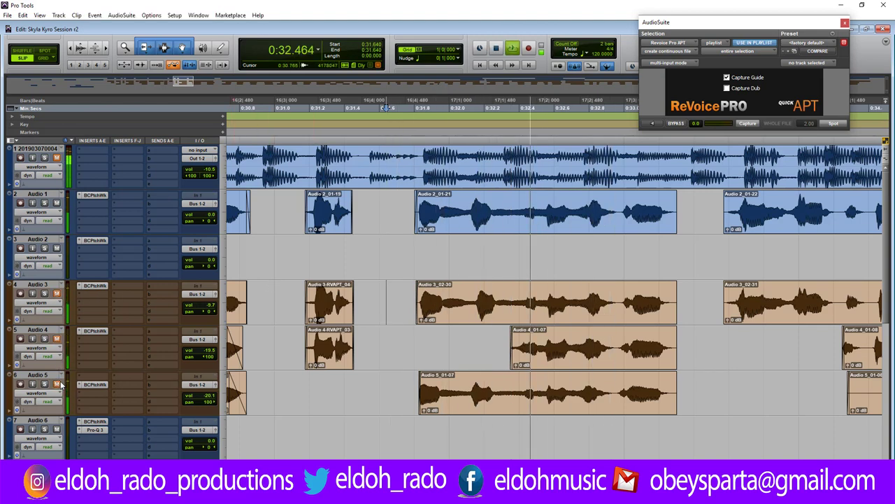
# Replay the phrase several times, briefly unmuting the reference track and then muting it again.
pyautogui.press('space')
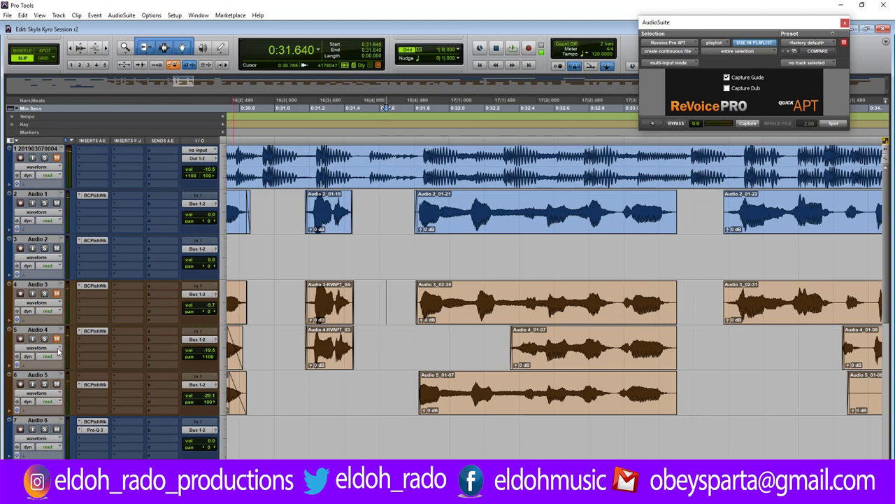
pyautogui.press('space')
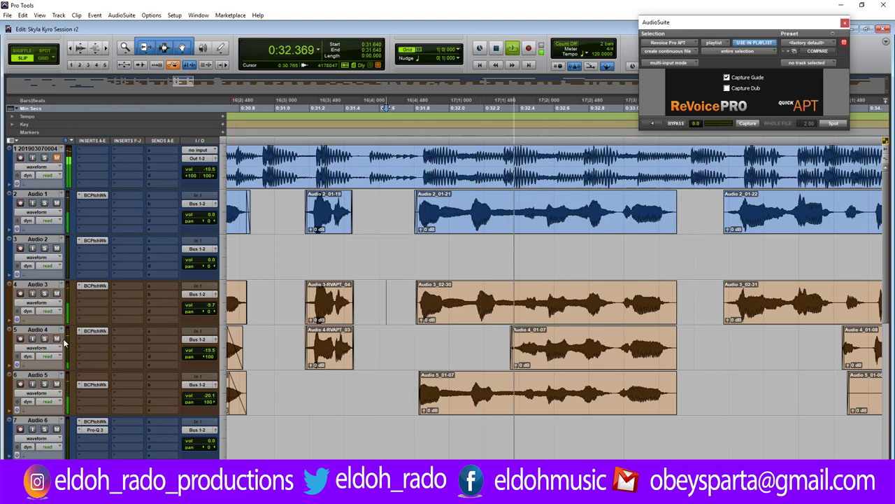
pyautogui.press('space')
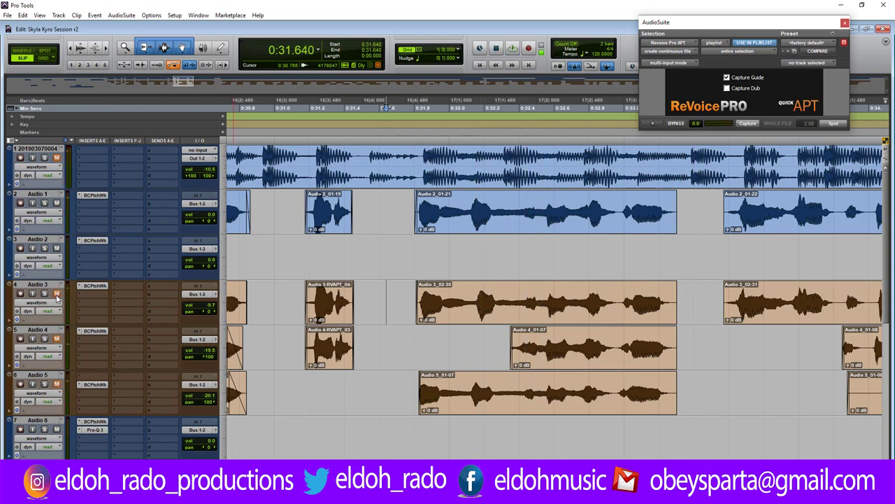
pyautogui.press('space')
pyautogui.press('space')
pyautogui.press('space')
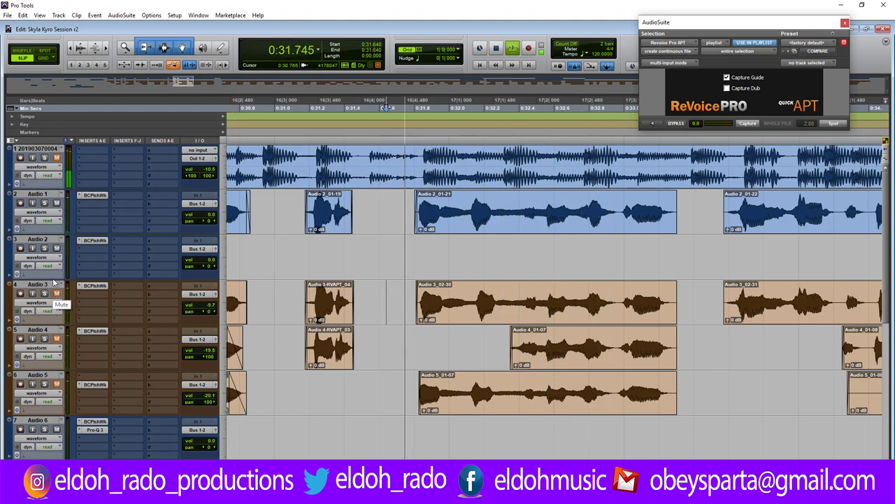
pyautogui.click(57, 159)
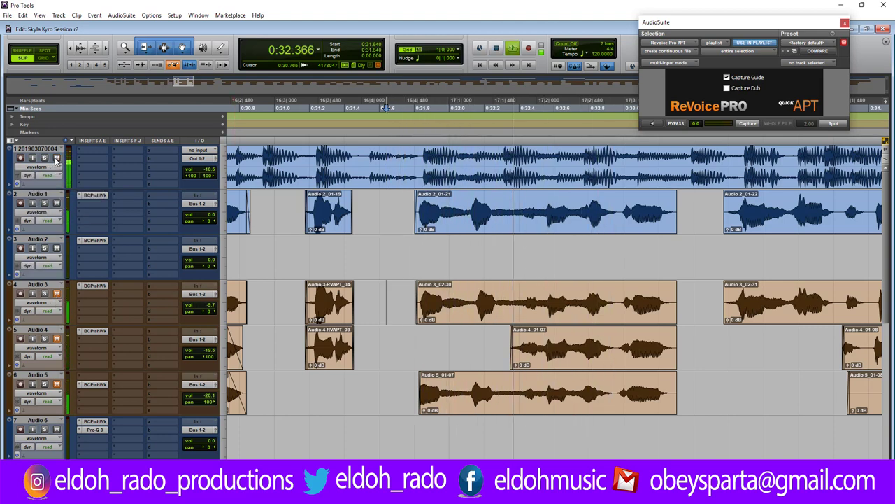
pyautogui.press('space')
pyautogui.press('space')
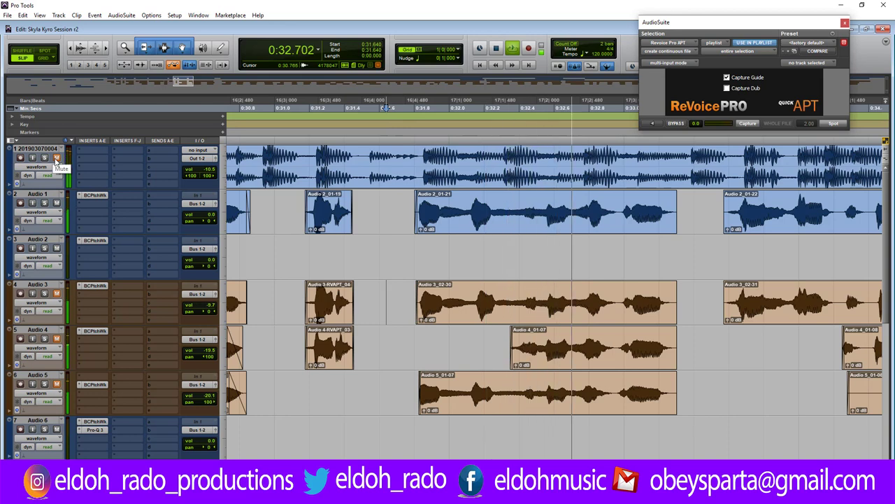
pyautogui.click(57, 158)
pyautogui.press('space')
pyautogui.press('space')
pyautogui.click(492, 230)
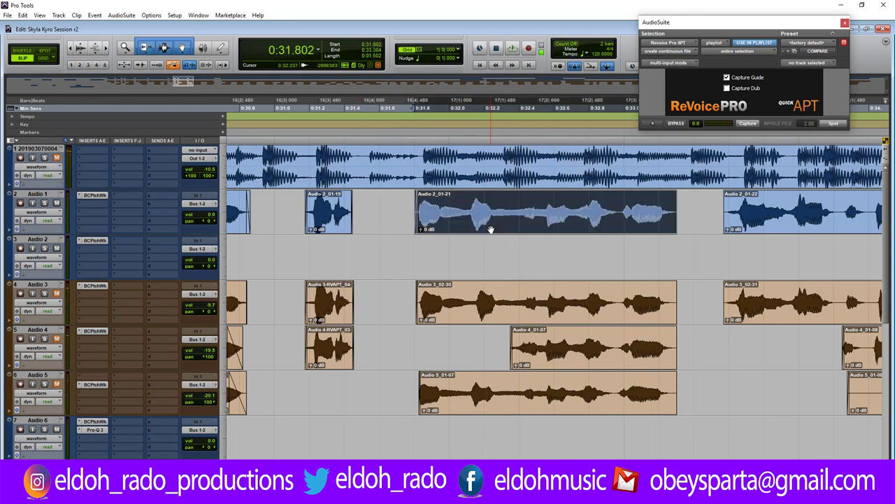
# Choose AudioSuite RX 7 Connect and send the Audio 2_01-21 clip to RX 7 for Repair.
pyautogui.click(122, 15)
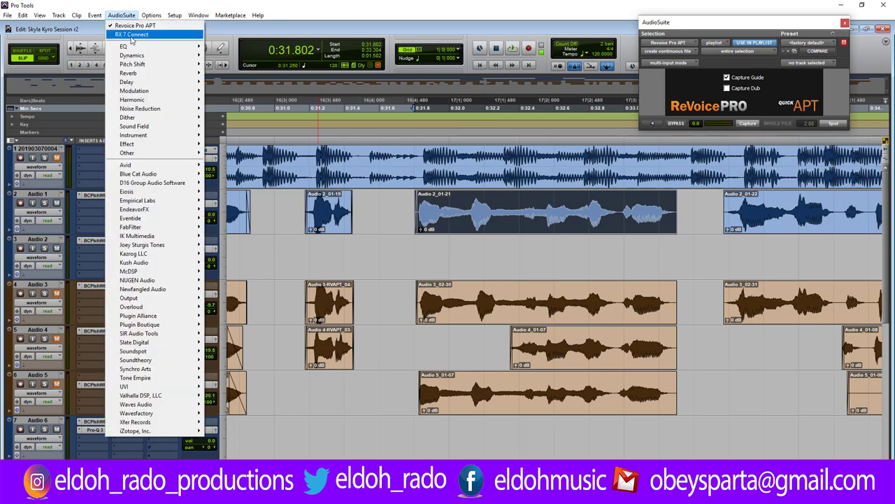
pyautogui.click(133, 25)
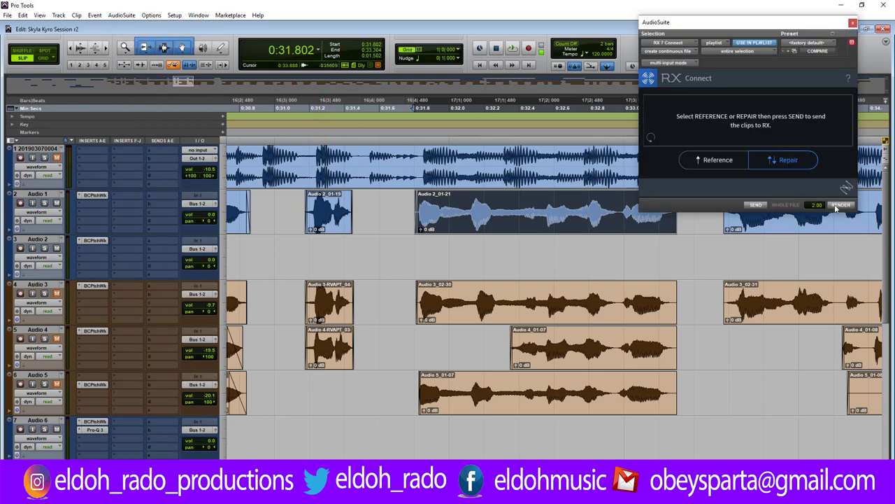
pyautogui.click(759, 206)
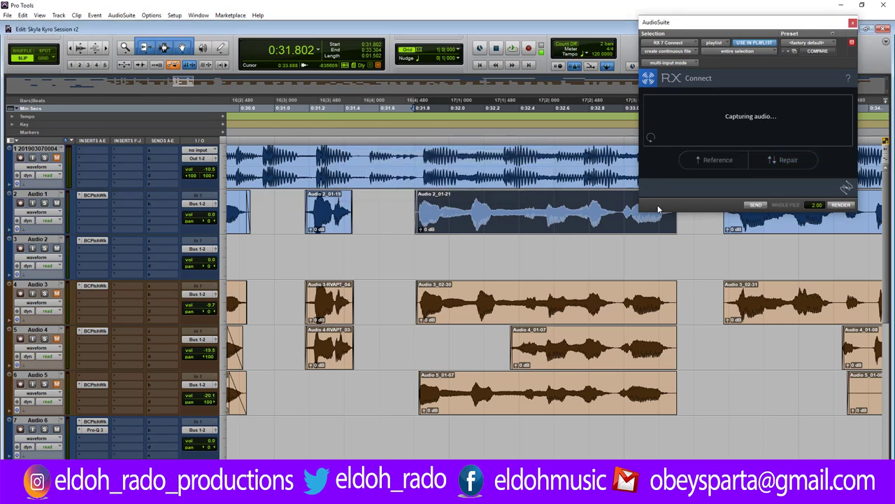
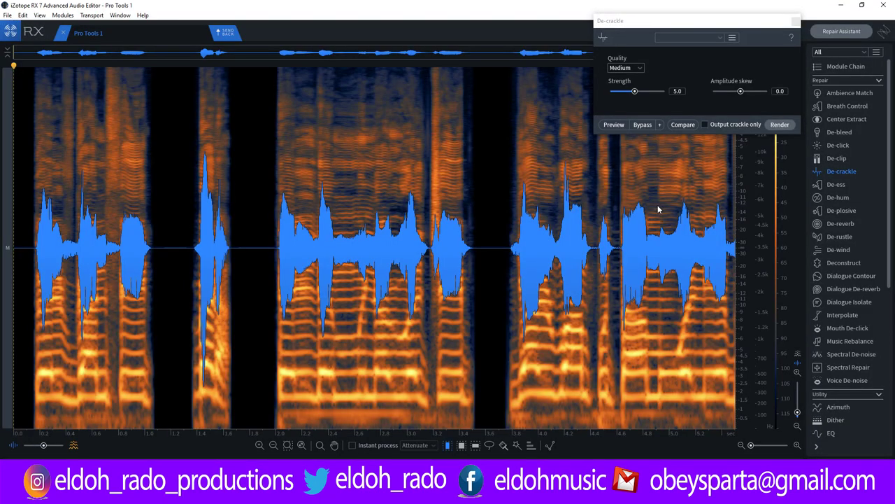
# Close the De-crackle module and play the vocal clip, then move the playhead later.
pyautogui.click(796, 22)
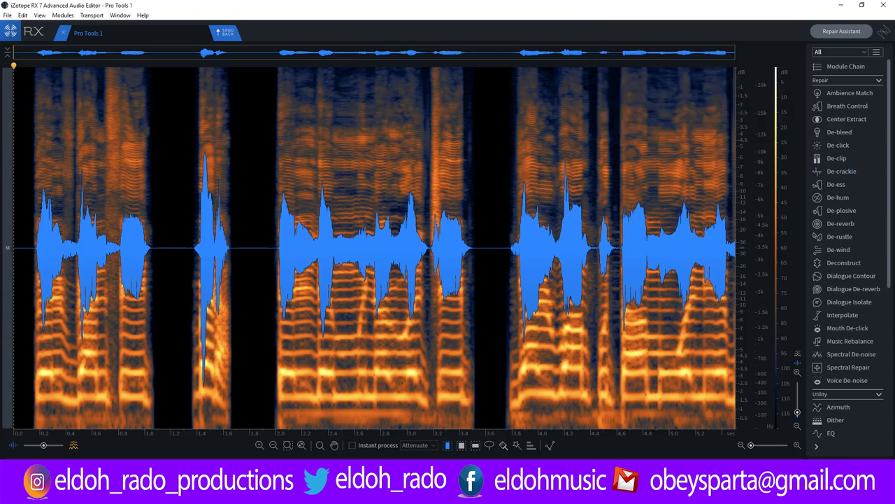
pyautogui.press('space')
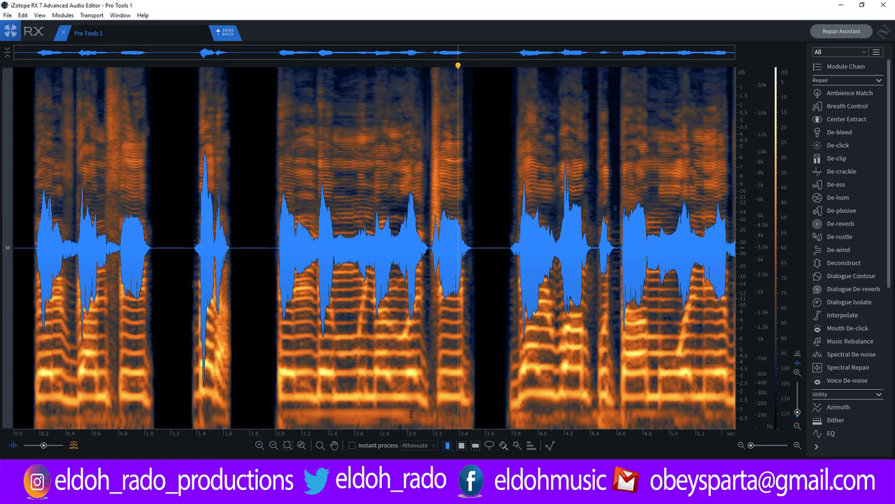
pyautogui.click(362, 415)
# Zoom in and try a time selection over the 2.0–3.0 s phrase, then clear it.
pyautogui.scroll(3, 362, 415)
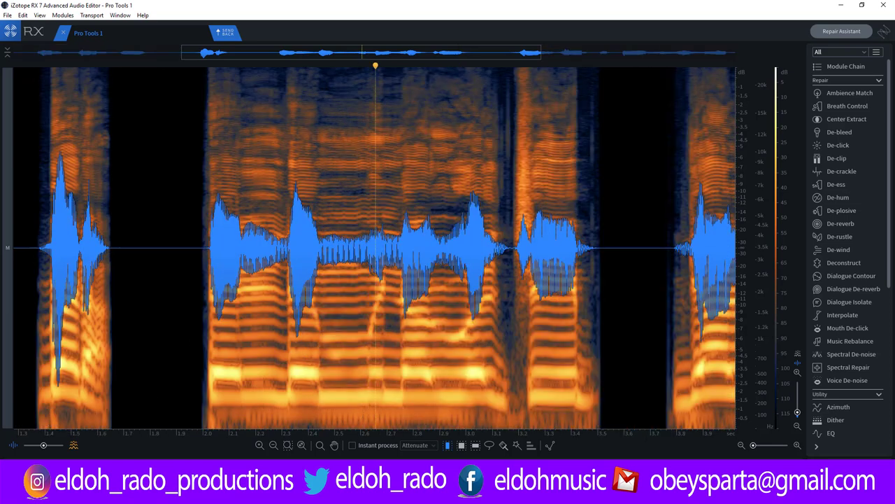
pyautogui.moveTo(212, 396); pyautogui.dragTo(459, 397)
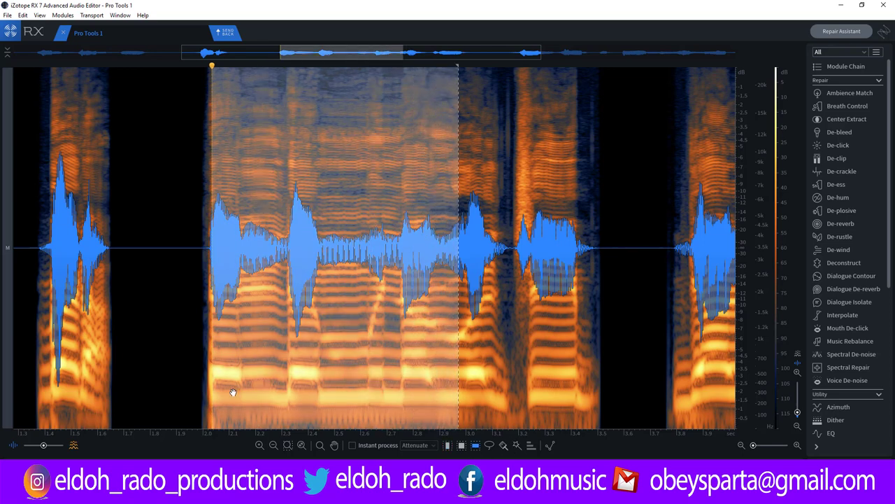
pyautogui.click(184, 391)
# Select the lowest frequency band across the whole clip and audition it solo.
pyautogui.moveTo(232, 388); pyautogui.dragTo(232, 407)
pyautogui.press('space')
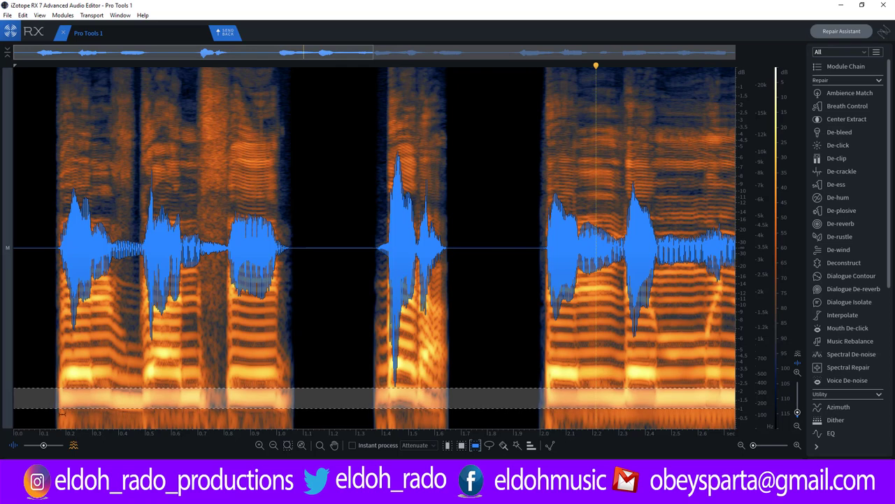
pyautogui.click(61, 414)
pyautogui.moveTo(64, 409); pyautogui.dragTo(64, 424)
pyautogui.press('space')
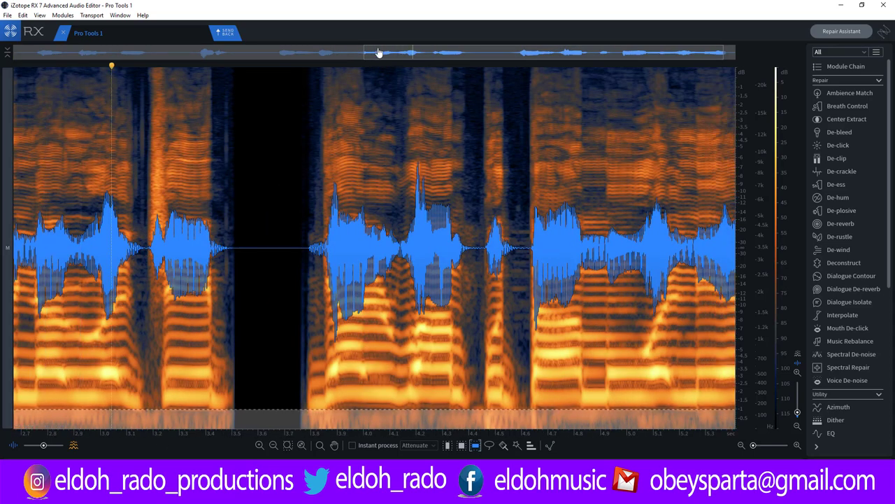
pyautogui.scroll(2, 378, 52)
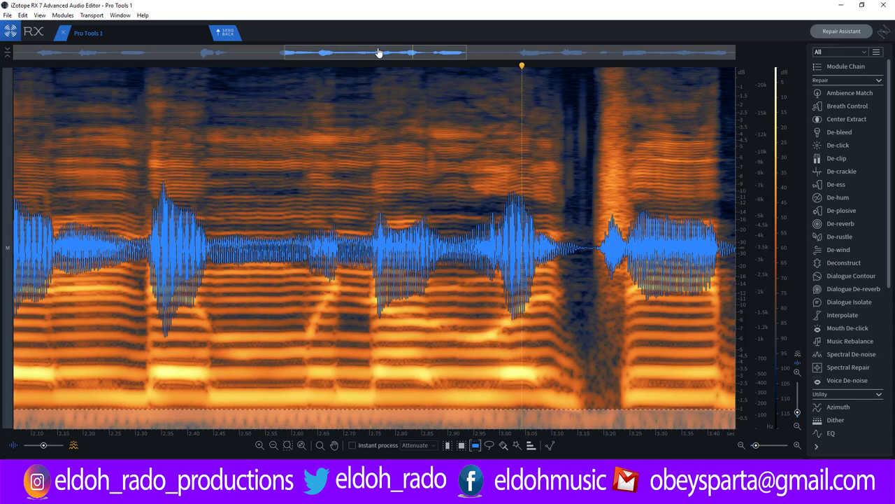
pyautogui.scroll(-2, 377, 52)
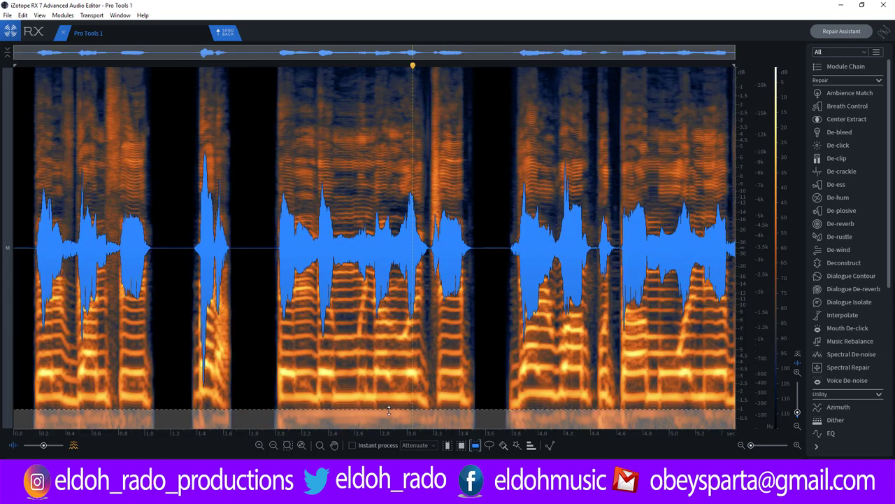
# Widen the low band selection upward and audition it from the middle phrase.
pyautogui.moveTo(388, 411); pyautogui.dragTo(387, 404)
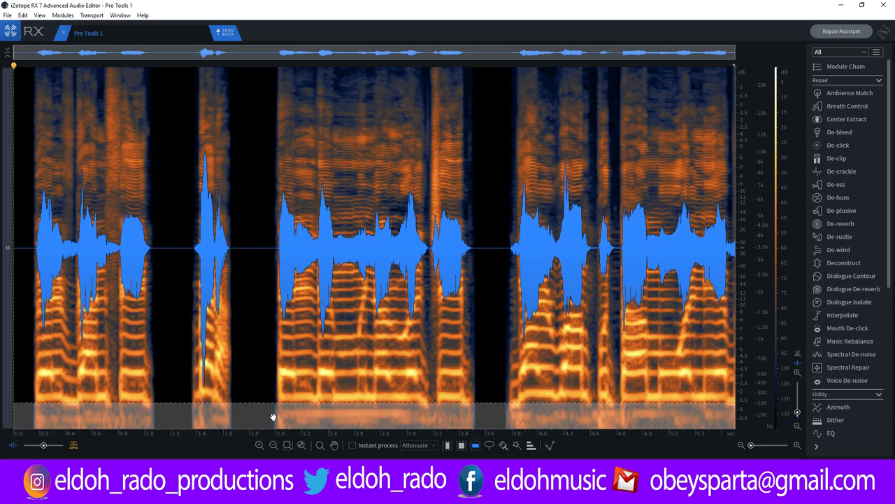
pyautogui.click(267, 66)
pyautogui.press('space')
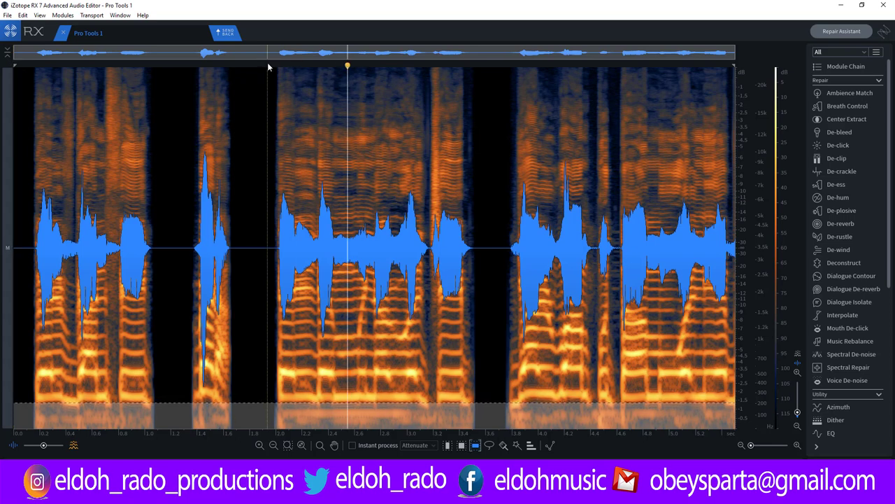
pyautogui.press('space')
pyautogui.press('space')
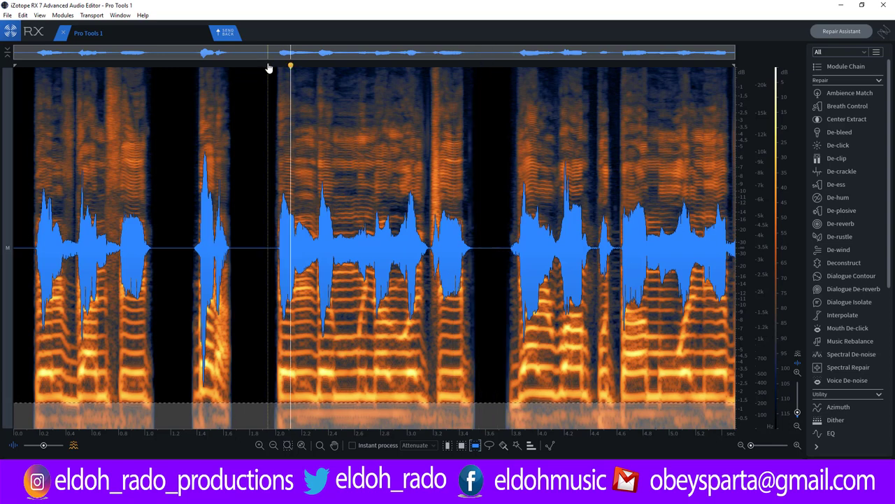
pyautogui.press('space')
# Replay from inside the phrase, then switch to lasso selection and clear the band.
pyautogui.press('space')
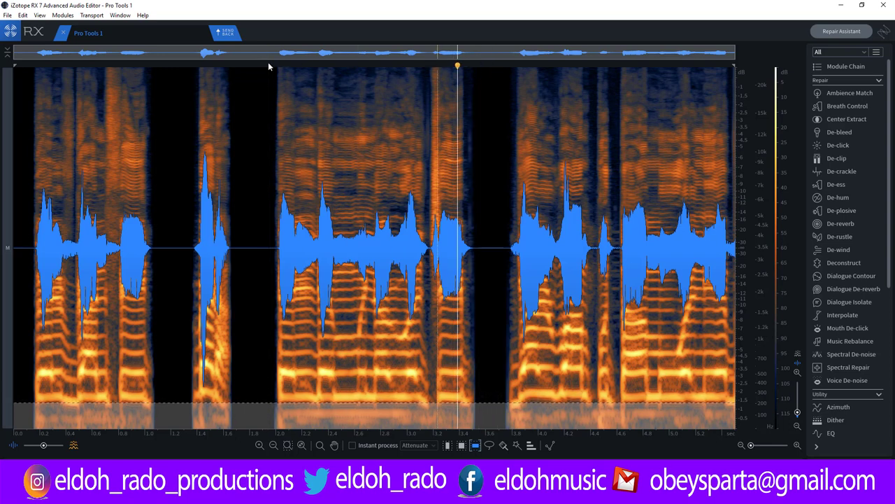
pyautogui.click(267, 62)
pyautogui.press('space')
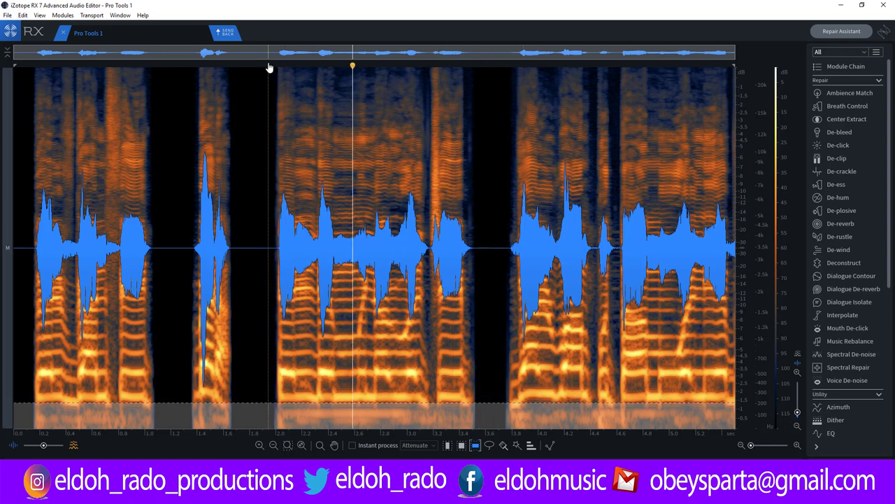
pyautogui.press('space')
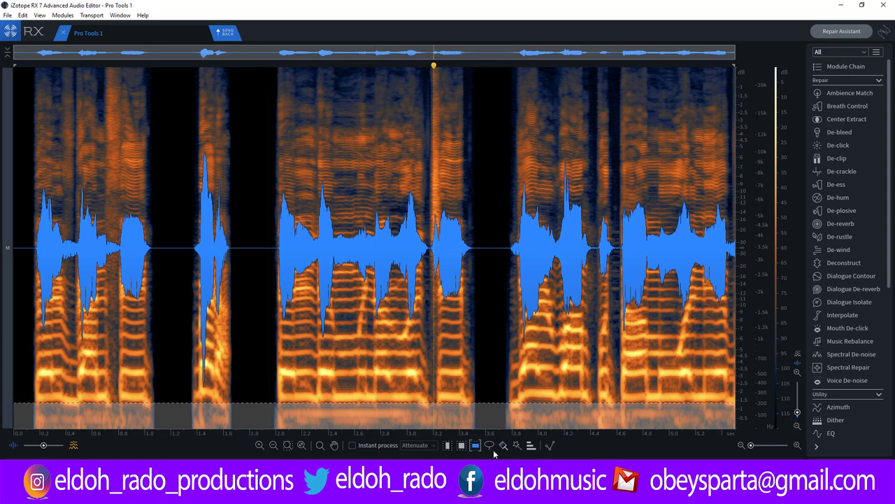
pyautogui.click(490, 445)
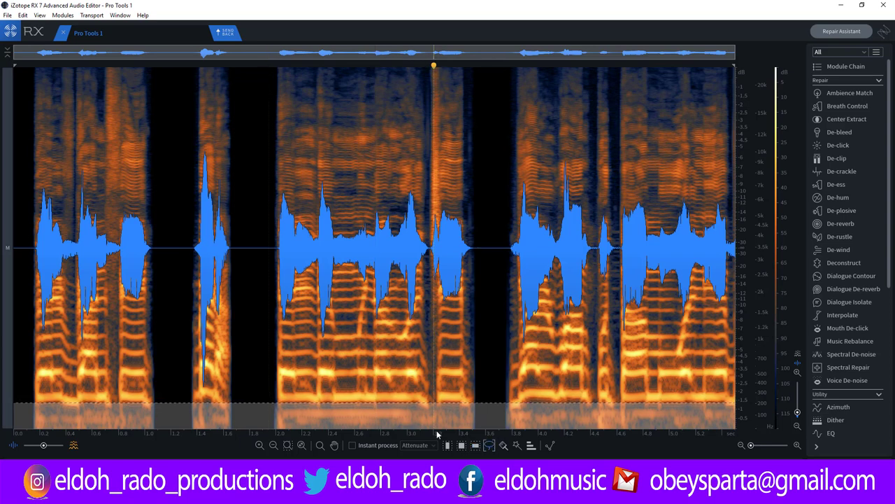
pyautogui.click(279, 412)
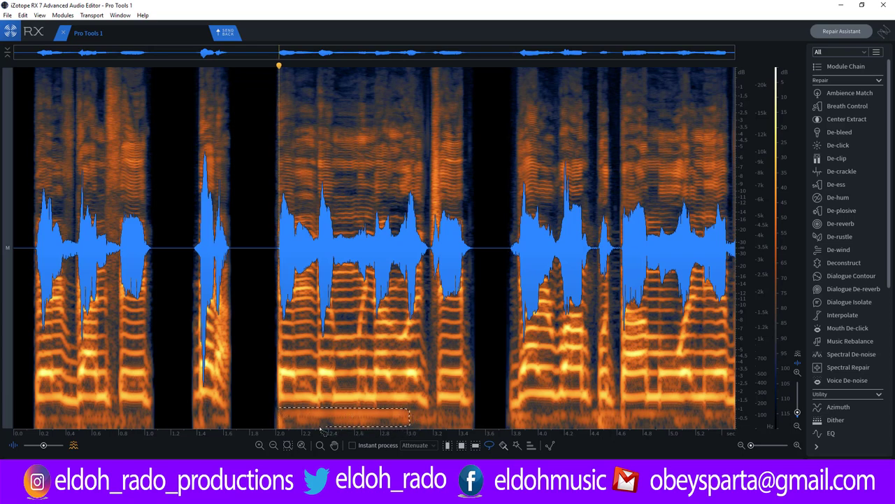
# Lasso the low-frequency region beneath the 2.0–3.0 s phrase and attenuate it.
pyautogui.moveTo(284, 428)
pyautogui.mouseDown()
pyautogui.moveTo(271, 415)
pyautogui.moveTo(282, 409)
pyautogui.mouseUp()
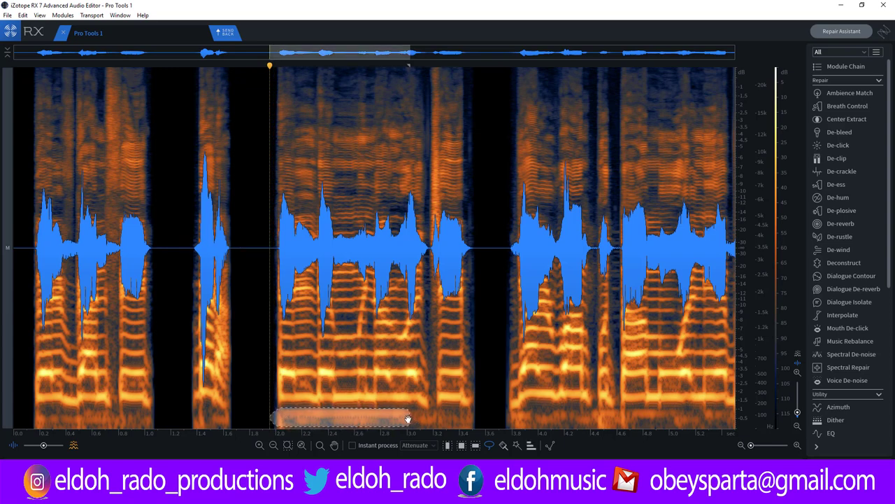
pyautogui.moveTo(408, 419); pyautogui.dragTo(406, 419)
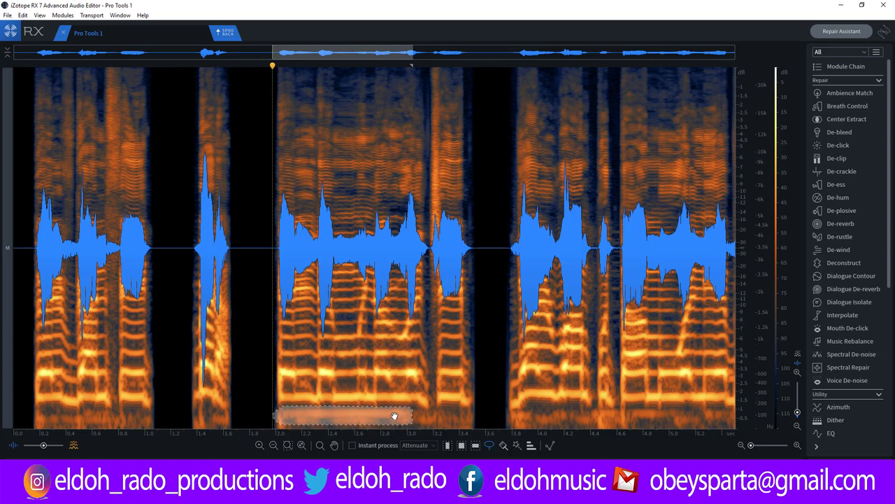
pyautogui.press('Delete')
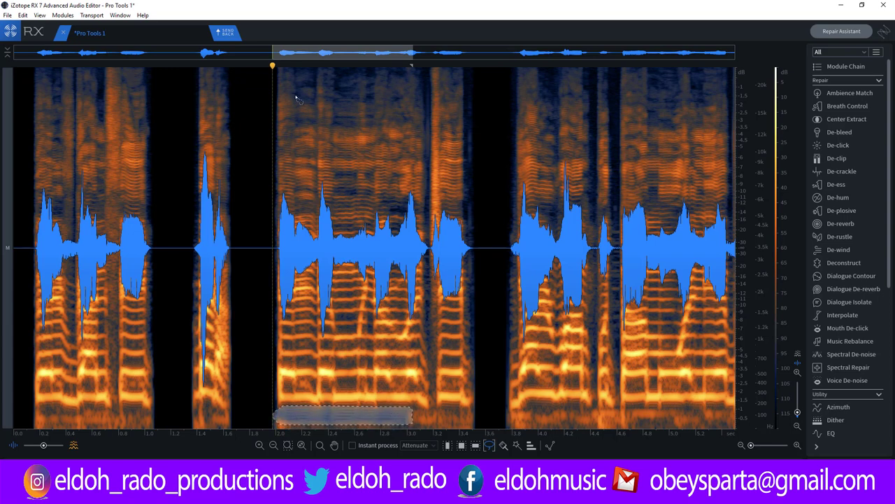
# Play the processed phrase from just before it, then clear the selection.
pyautogui.click(214, 65)
pyautogui.press('space')
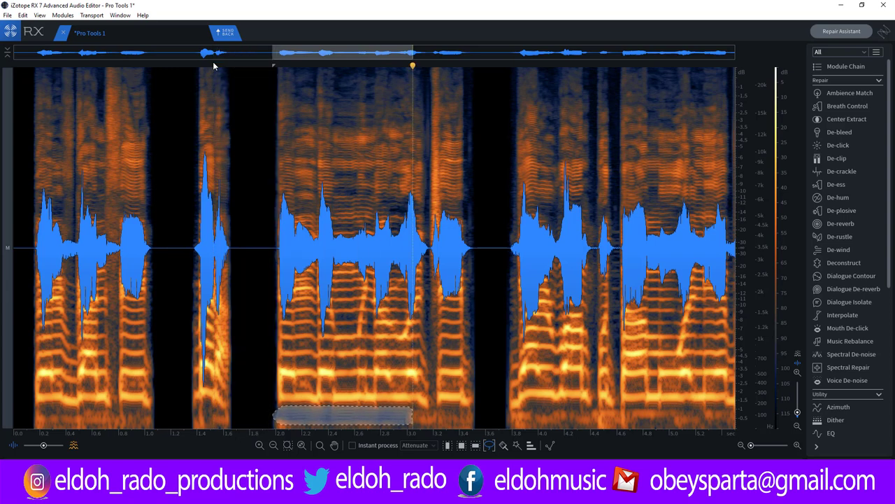
pyautogui.press('space')
pyautogui.press('space')
pyautogui.click(243, 209)
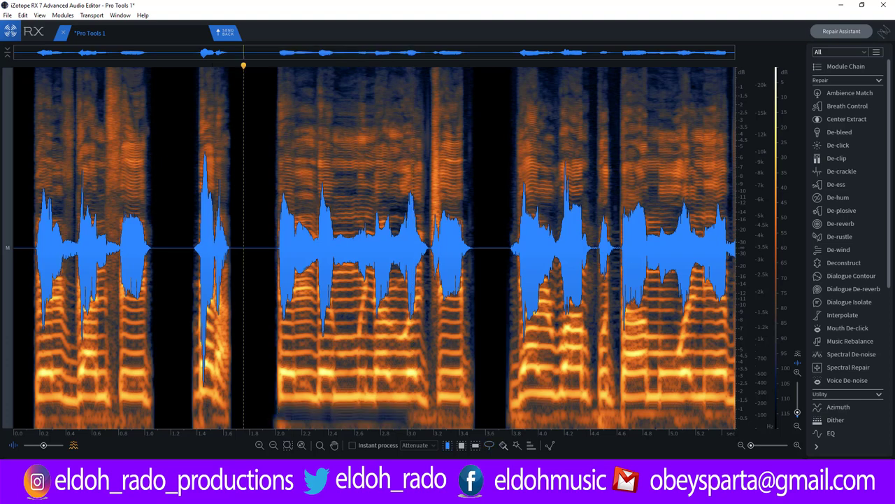
# Play the processed section from before the phrase.
pyautogui.click(193, 210)
pyautogui.press('space')
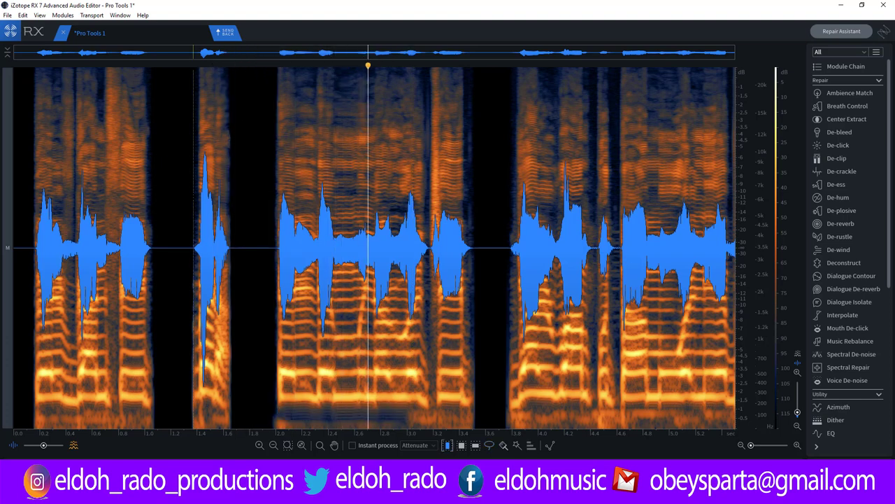
pyautogui.press('space')
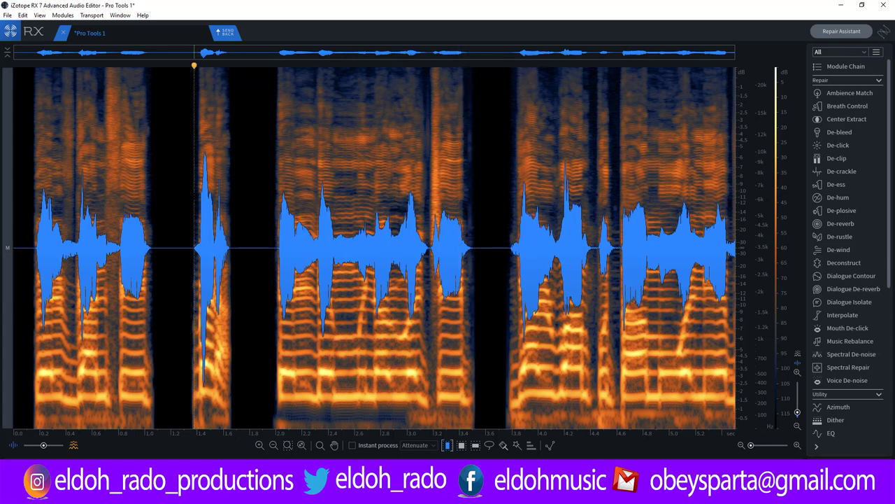
pyautogui.click(244, 210)
pyautogui.press('space')
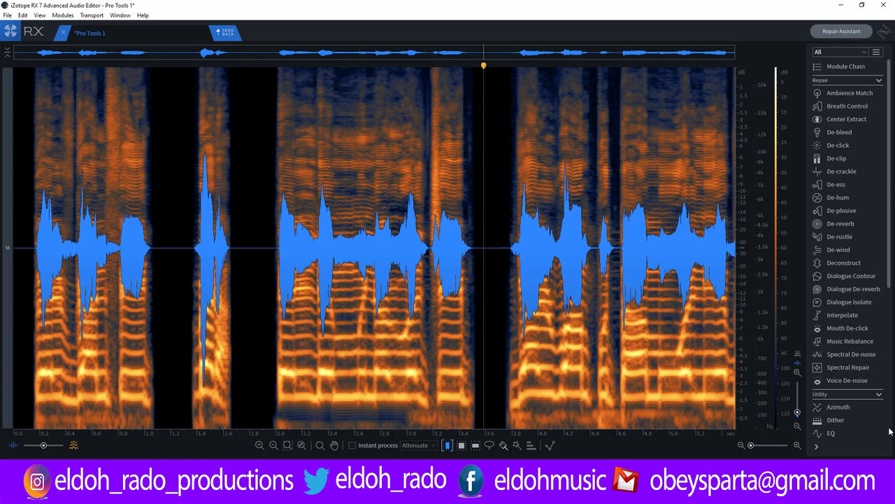
# Compare against the original via undo, keep the attenuation, and send the audio to Pro Tools.
pyautogui.hotkey('ctrl', 'z')
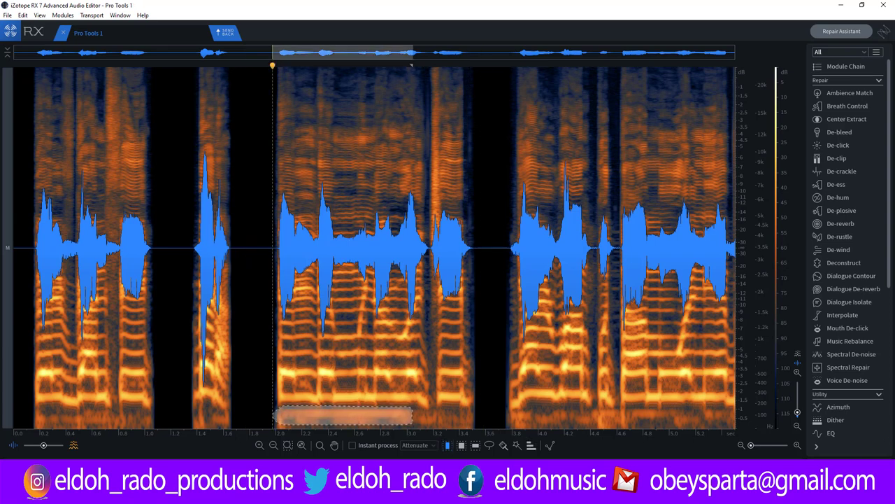
pyautogui.click(254, 209)
pyautogui.press('space')
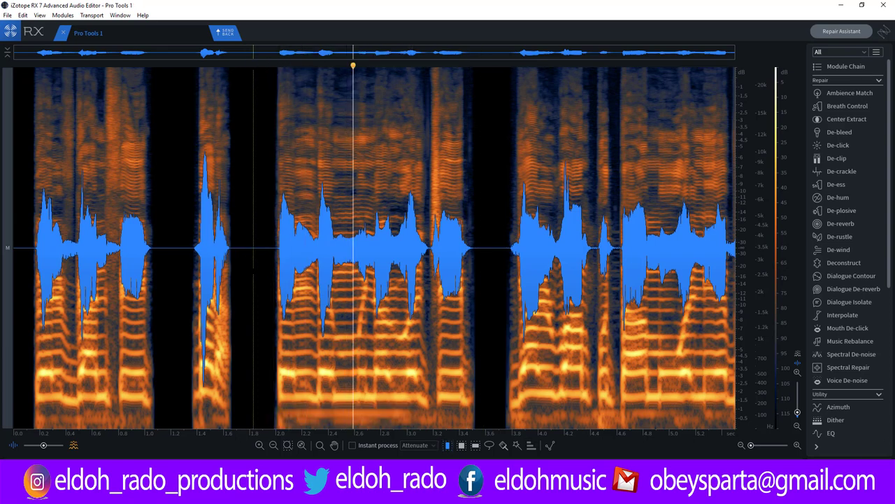
pyautogui.press('space')
pyautogui.press('space')
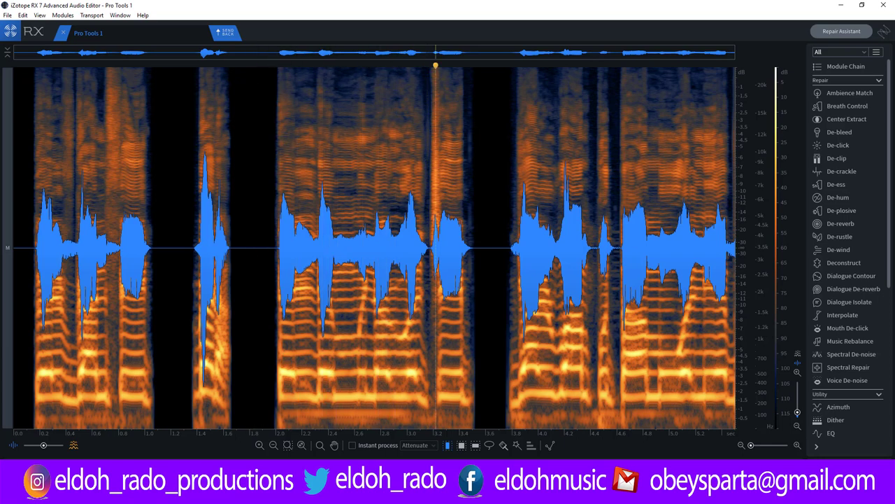
pyautogui.hotkey('ctrl', 'z')
pyautogui.click(246, 245)
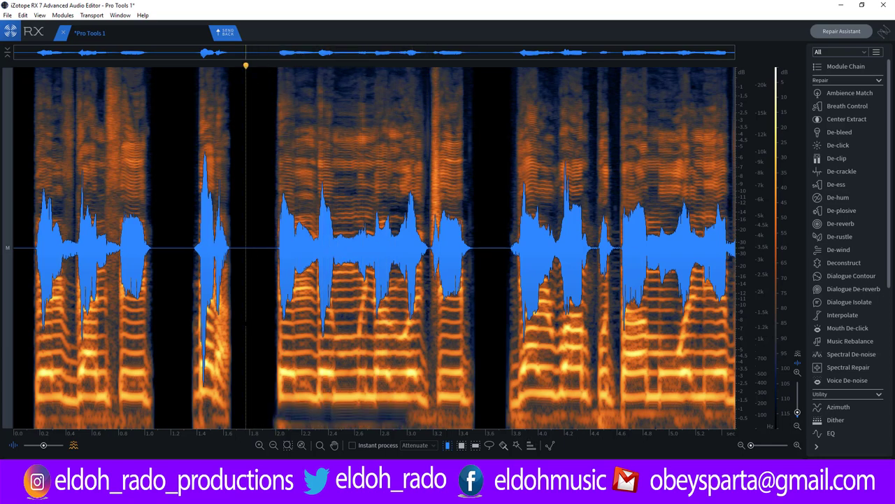
pyautogui.press('space')
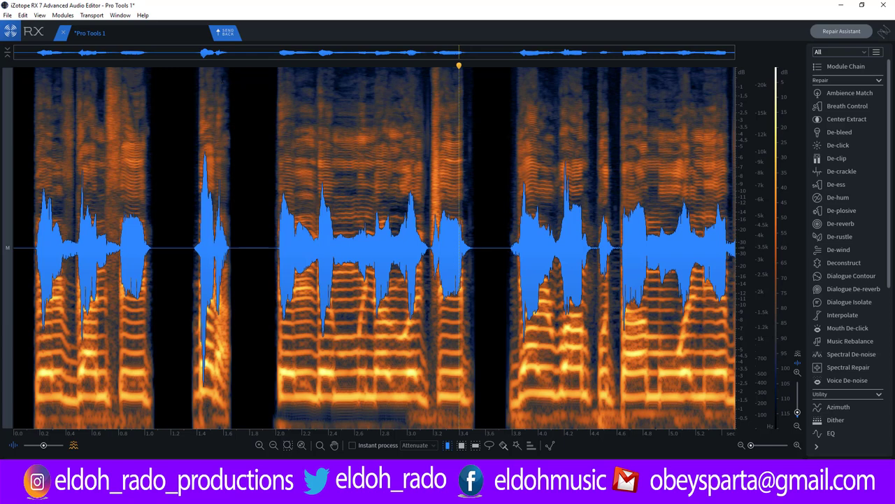
pyautogui.click(230, 36)
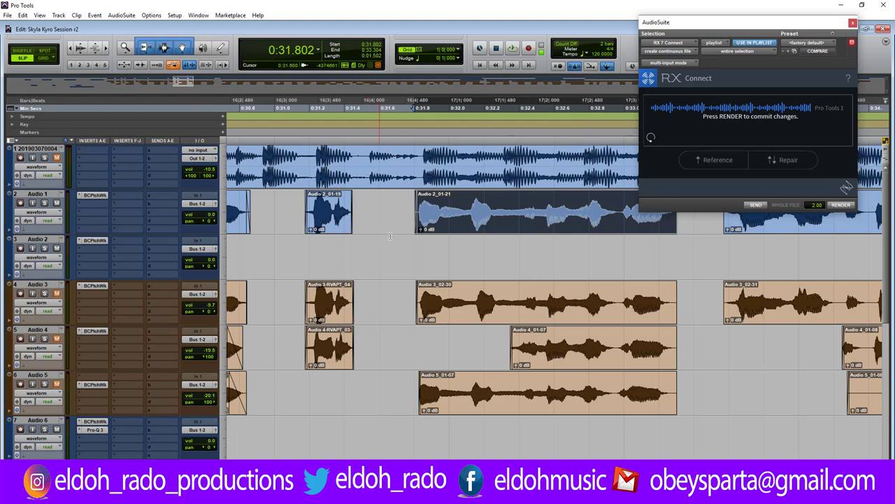
# Show Audio 1 as playlists, copy Audio 2_01-21 into the Audio 2_04 lane, then restore Waveform view.
pyautogui.click(41, 217)
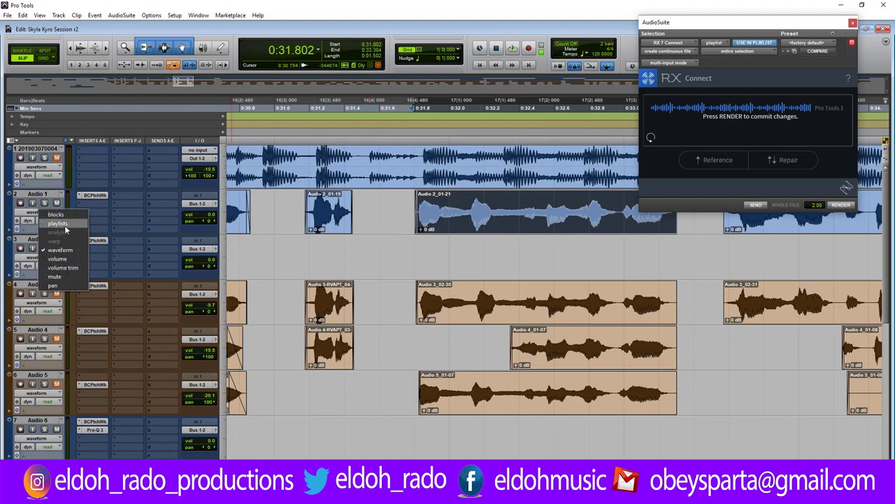
pyautogui.click(49, 226)
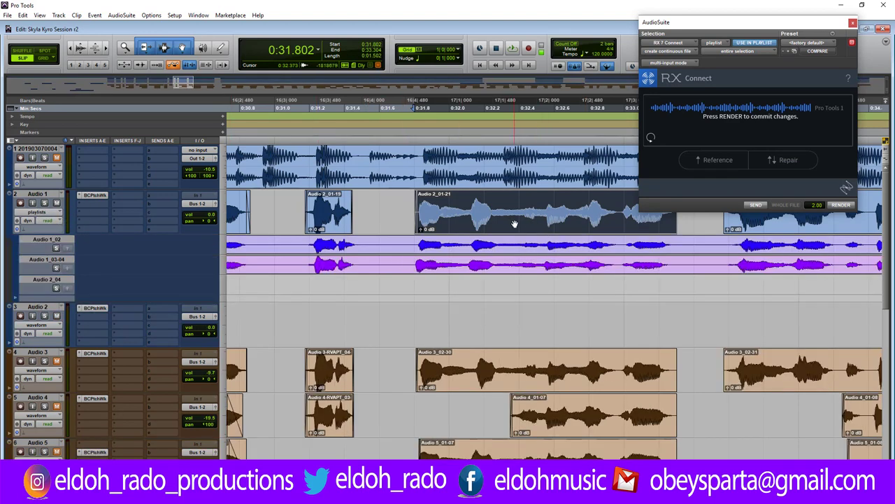
pyautogui.moveTo(515, 226); pyautogui.dragTo(515, 284)
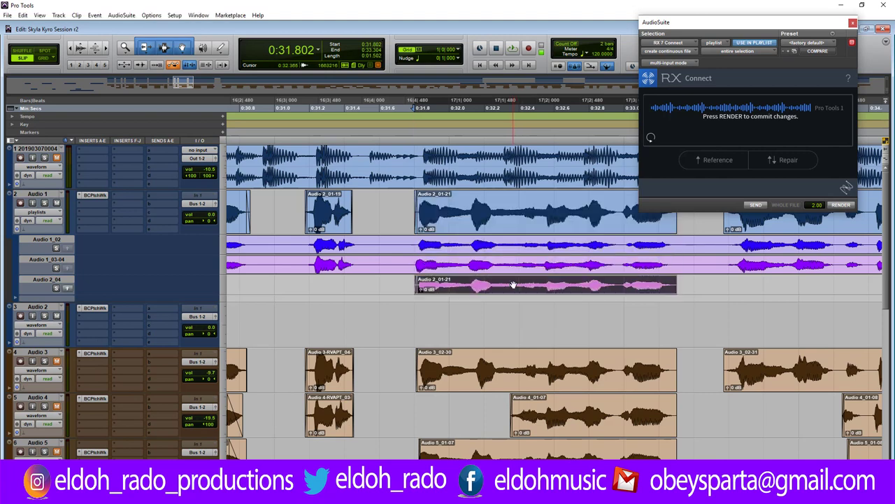
pyautogui.click(38, 212)
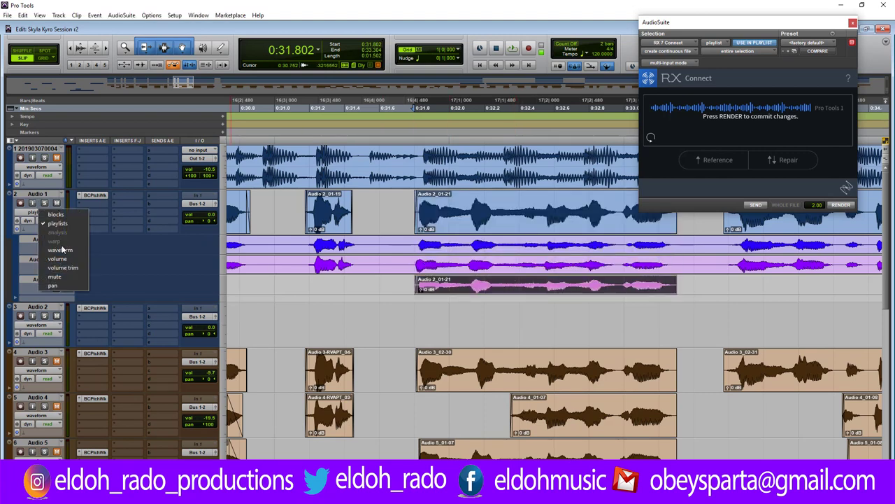
pyautogui.click(61, 249)
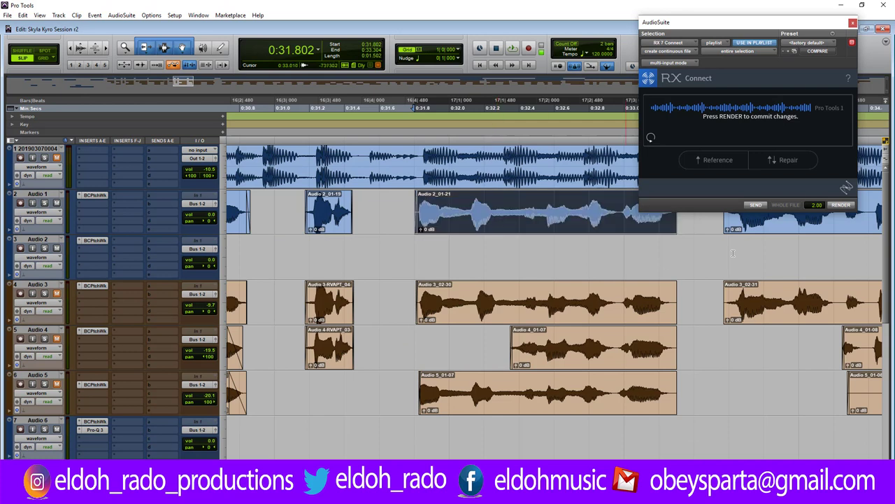
# Render the RX repair to lead clip Audio 2-RX7Cnct_01-22 and audition the phrase with the harmonies.
pyautogui.click(841, 205)
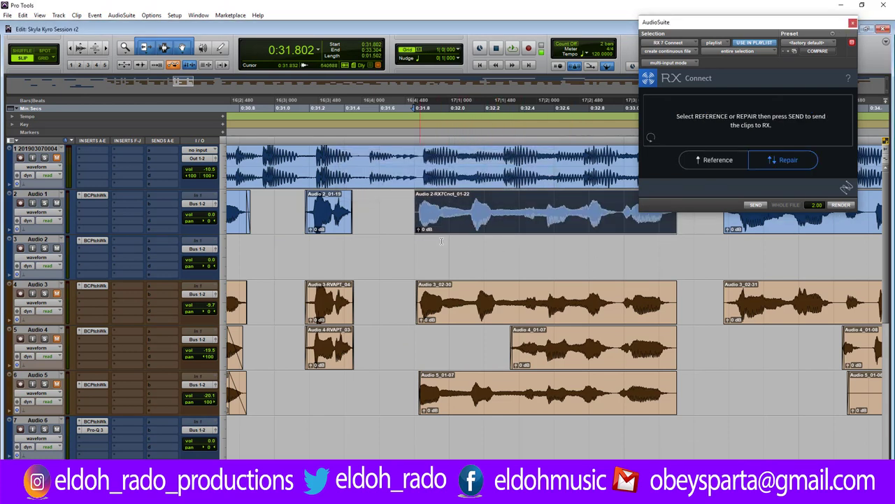
pyautogui.click(377, 208)
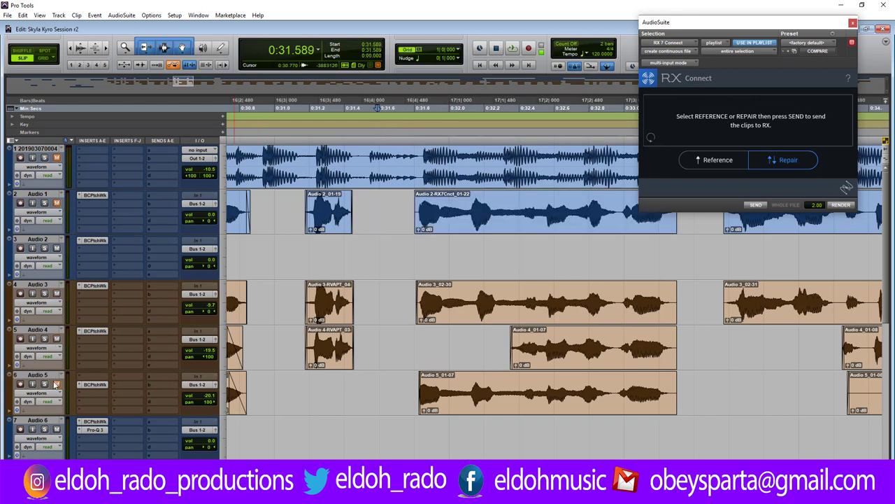
pyautogui.click(388, 300)
pyautogui.press('space')
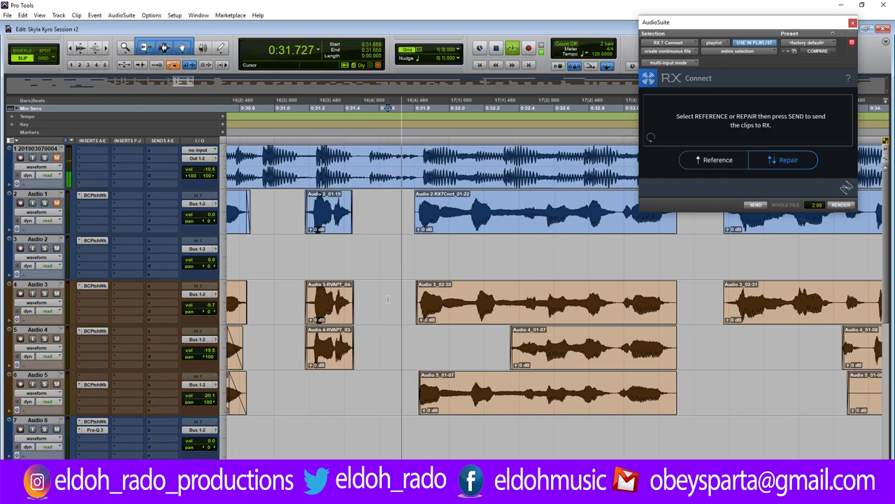
pyautogui.press('space')
pyautogui.press('space')
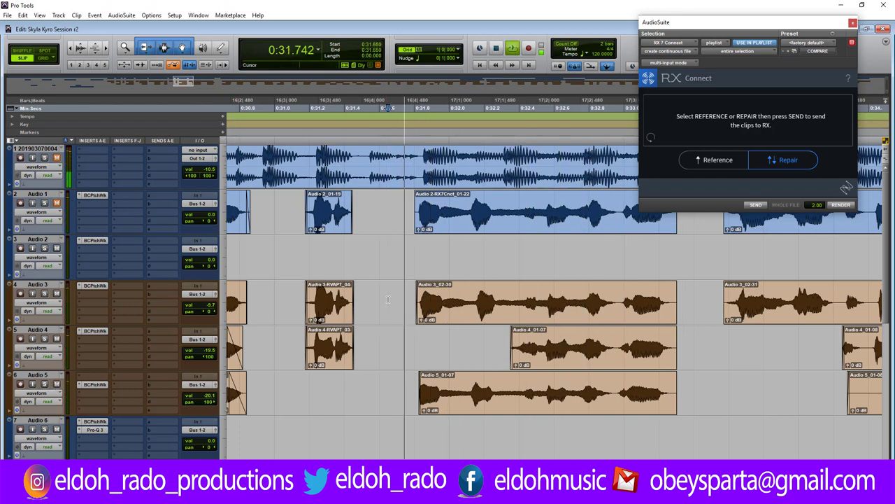
pyautogui.press('space')
pyautogui.press('space')
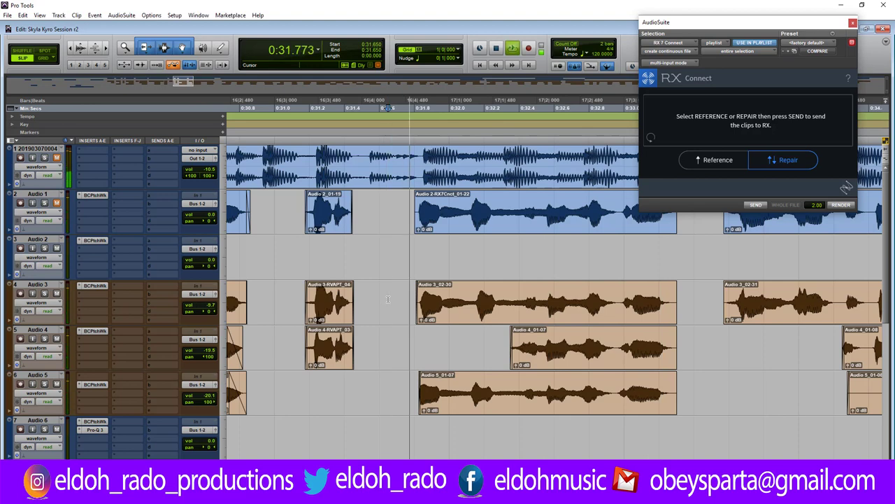
pyautogui.click(415, 326)
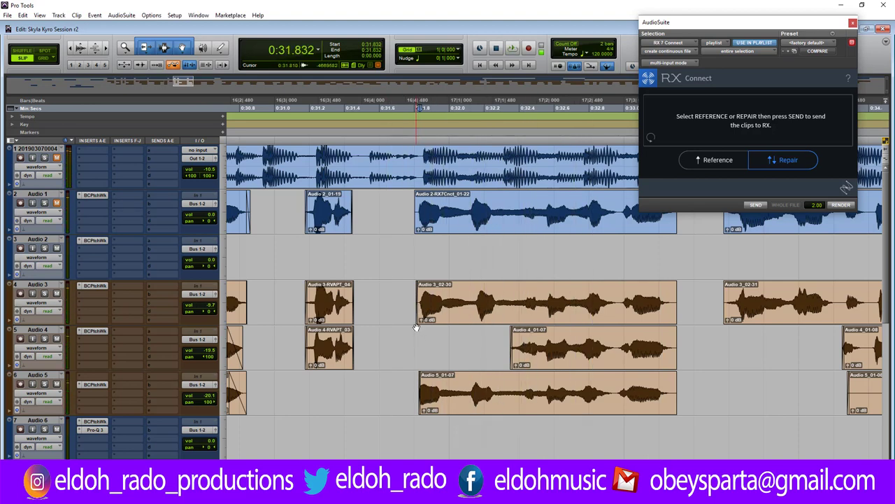
pyautogui.hotkey('ctrl', ']')
pyautogui.hotkey('ctrl', ']')
pyautogui.hotkey('ctrl', '[')
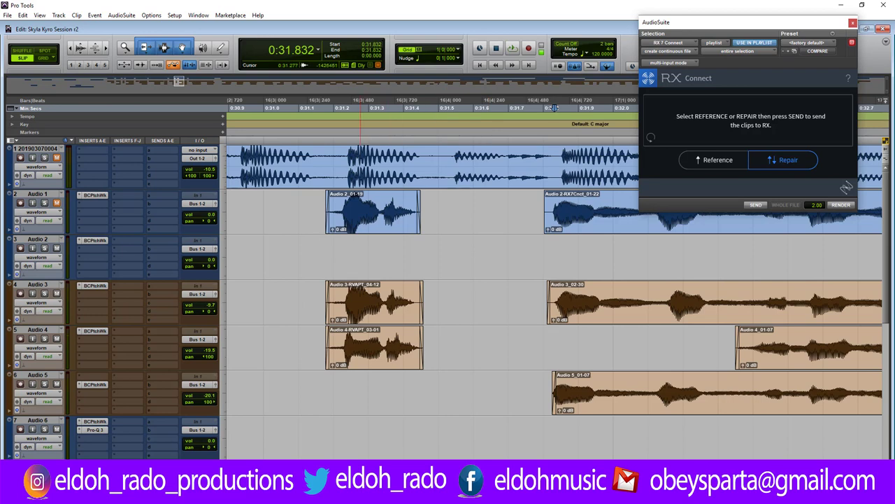
pyautogui.moveTo(554, 108); pyautogui.dragTo(328, 109)
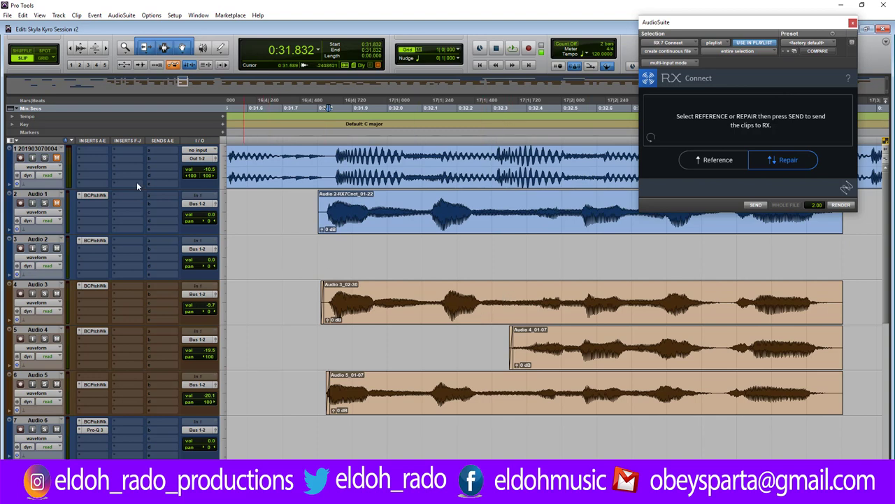
pyautogui.press('space')
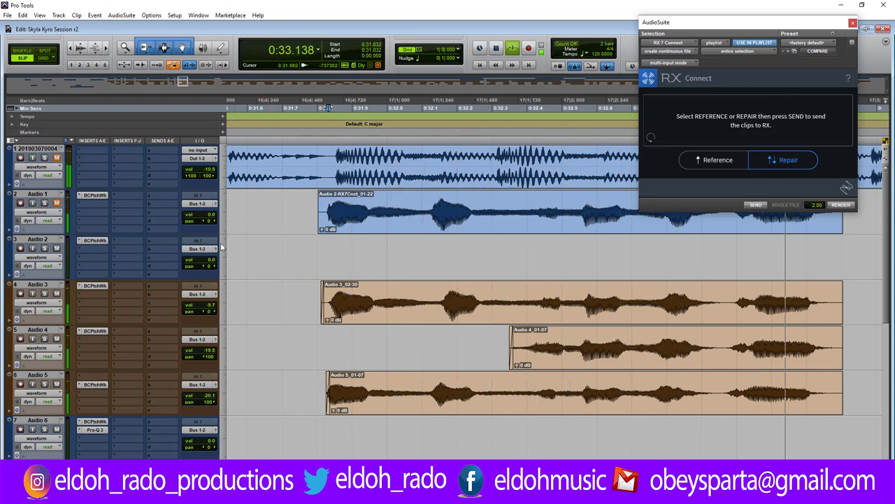
pyautogui.press('space')
pyautogui.click(267, 204)
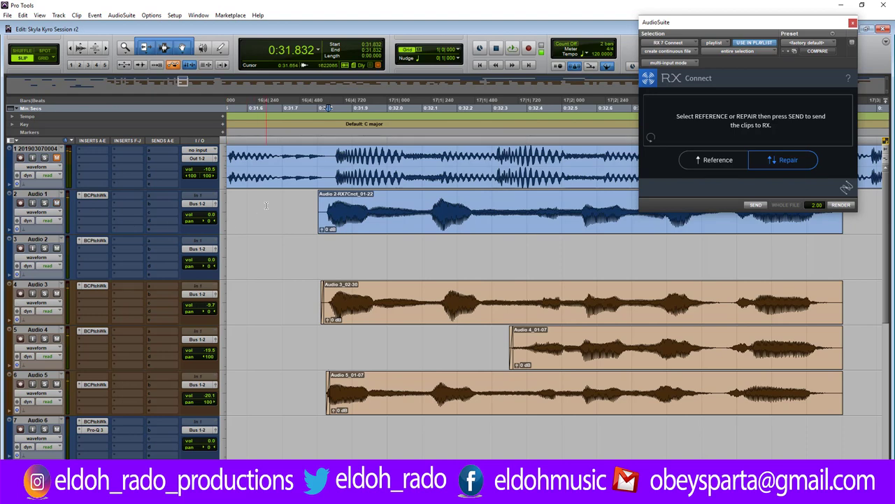
pyautogui.press('space')
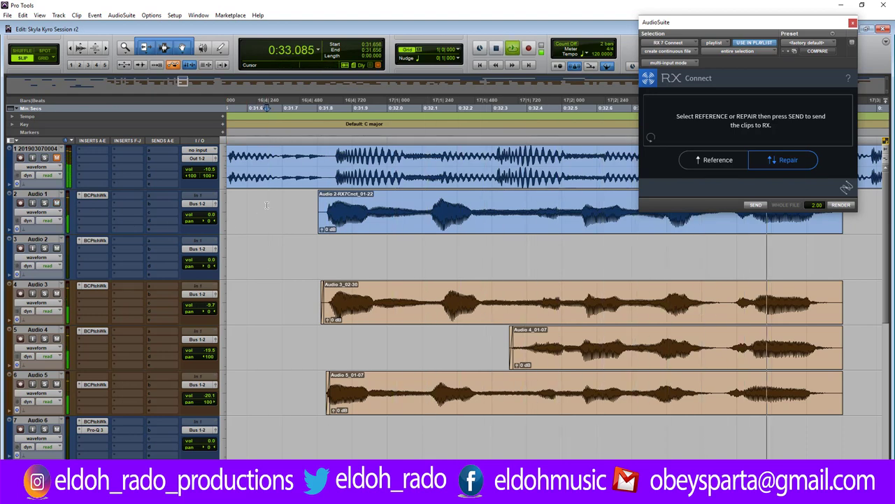
pyautogui.press('space')
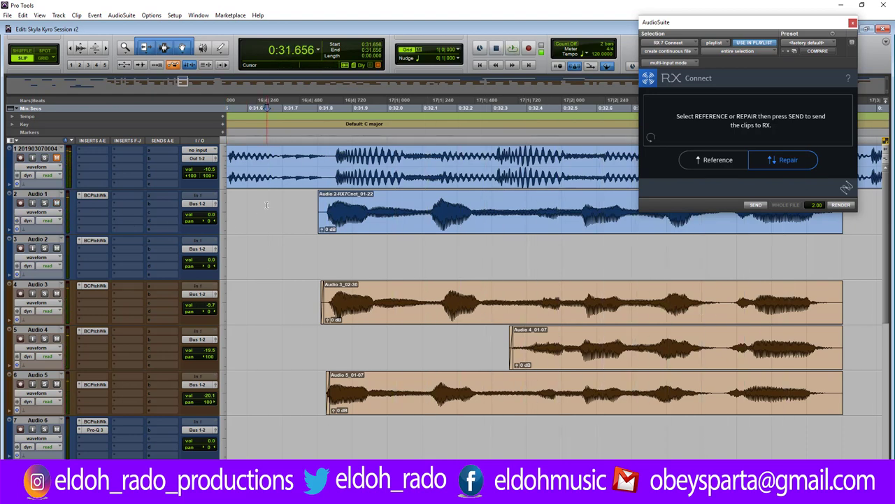
pyautogui.click(474, 224)
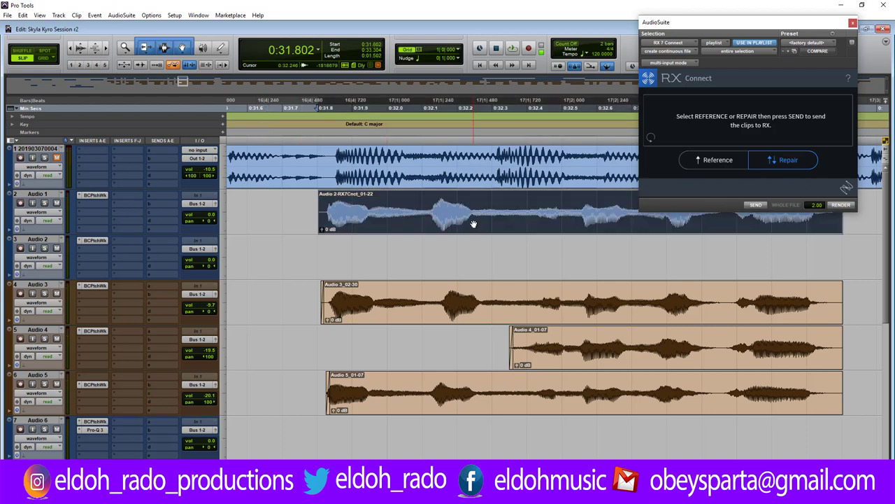
# In Revoice Pro APT, capture the lead as Guide and the Audio 3 and Audio 5 clips as Dubs, then Spot.
pyautogui.click(122, 15)
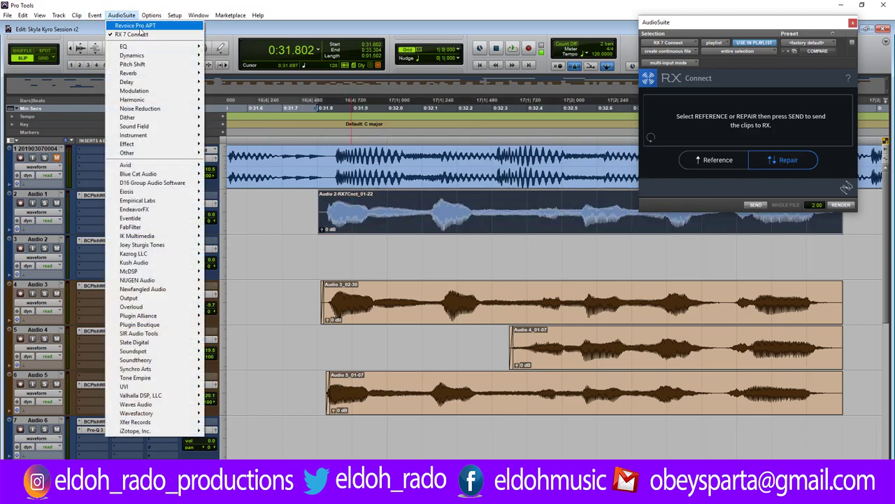
pyautogui.click(140, 23)
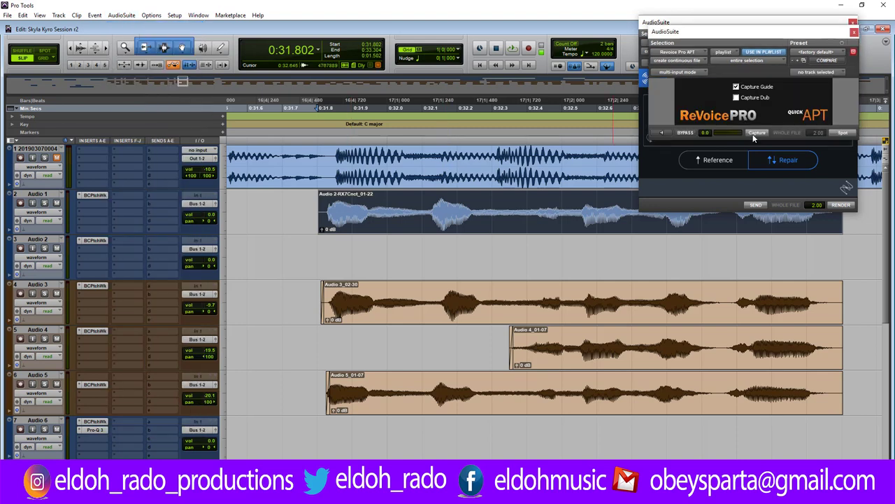
pyautogui.click(753, 137)
pyautogui.click(530, 319)
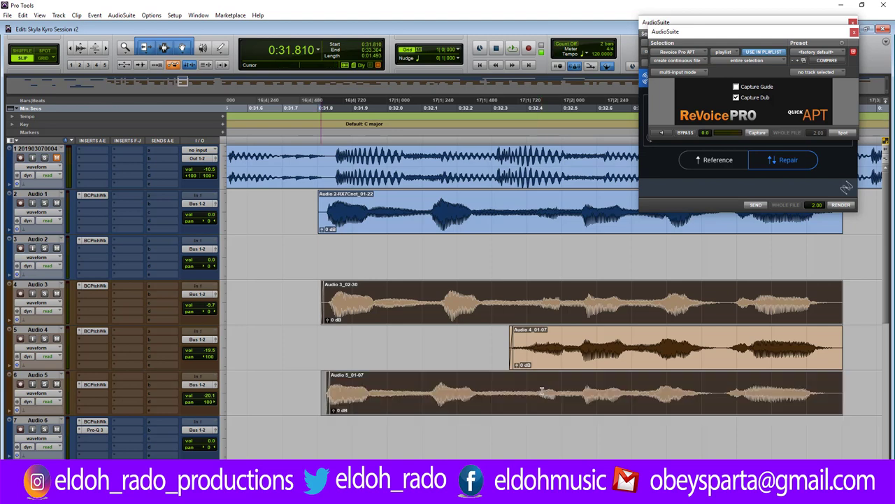
pyautogui.keyDown('shift'); pyautogui.click(542, 391); pyautogui.keyUp('shift')
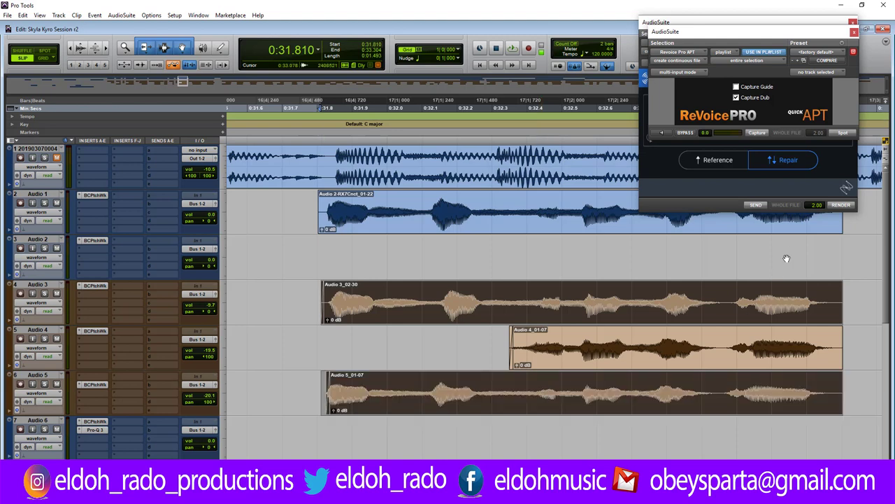
pyautogui.click(759, 134)
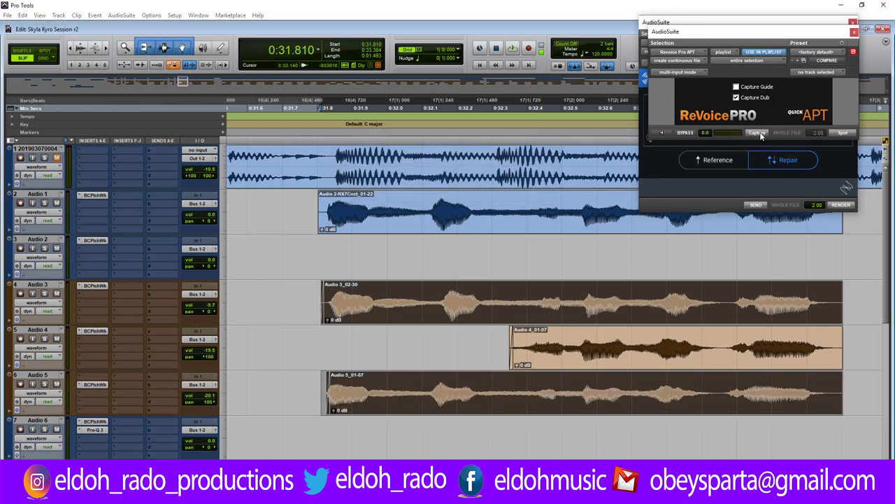
pyautogui.click(841, 133)
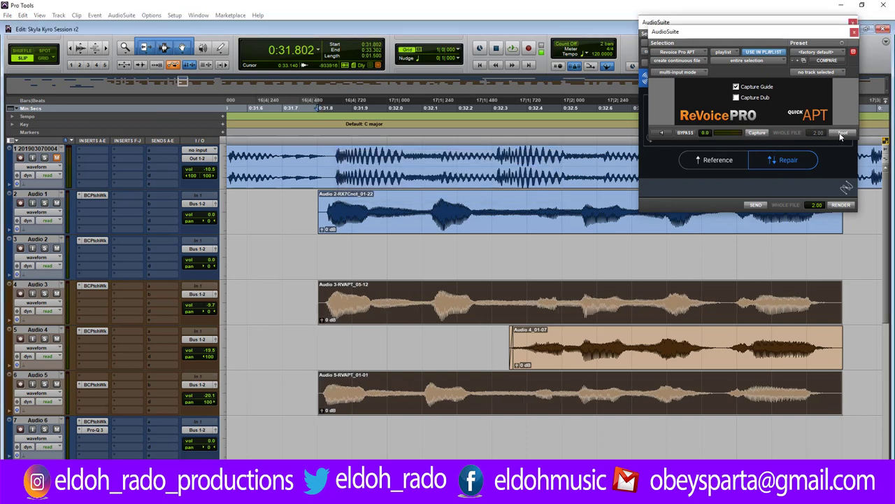
# Play the aligned harmonies from 0:31.730 with the lead, then move the ReVoice window aside.
pyautogui.click(293, 302)
pyautogui.press('space')
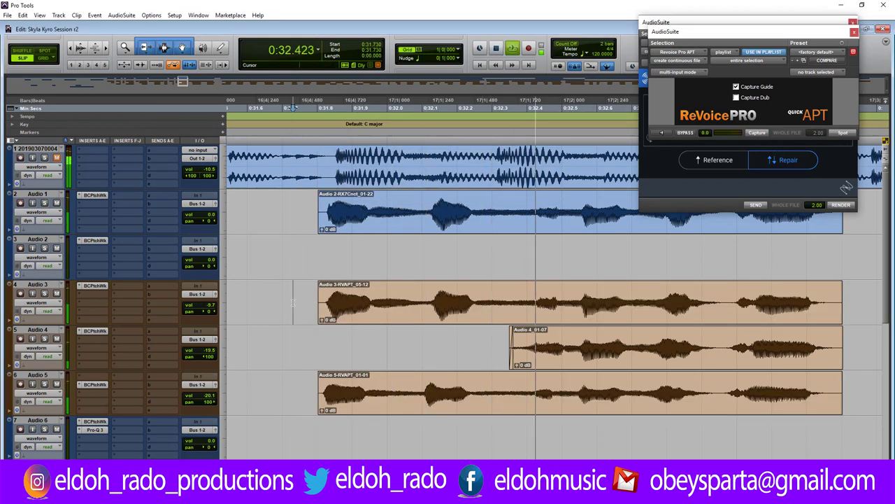
pyautogui.press('space')
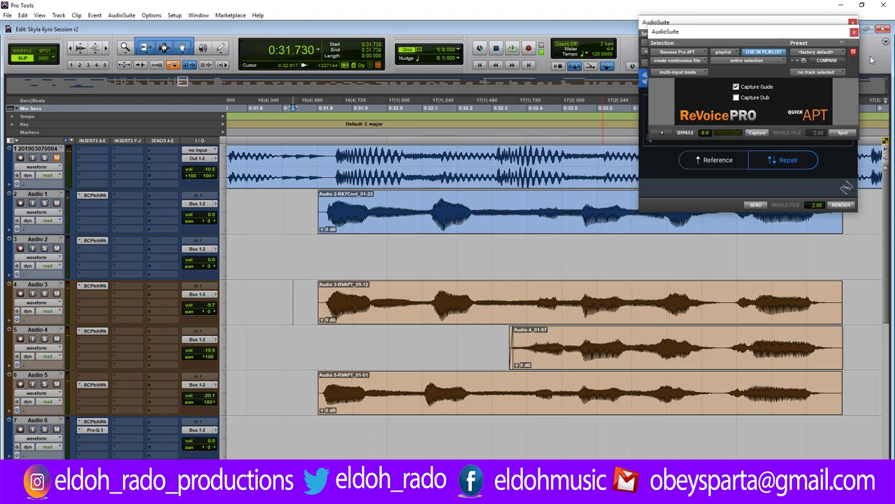
pyautogui.moveTo(789, 32); pyautogui.dragTo(548, 28)
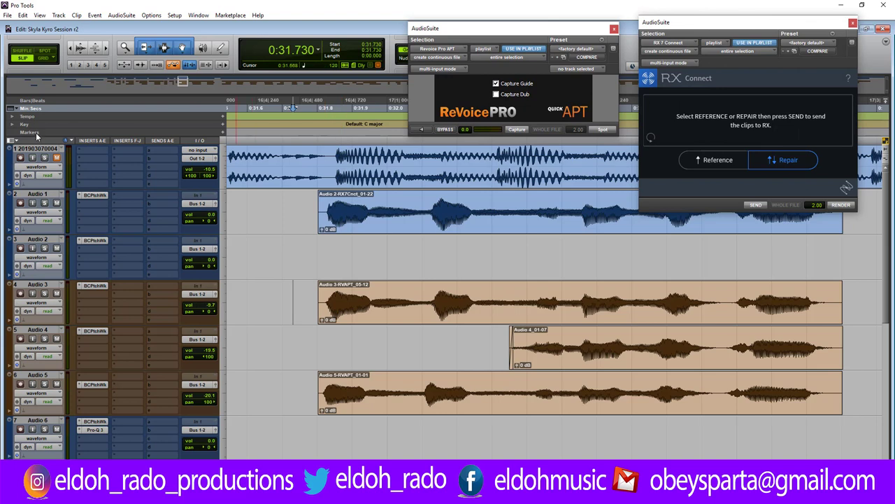
# Play the aligned phrase, mute track 1, and audition the next harmony section from about 0:33.47.
pyautogui.click(251, 199)
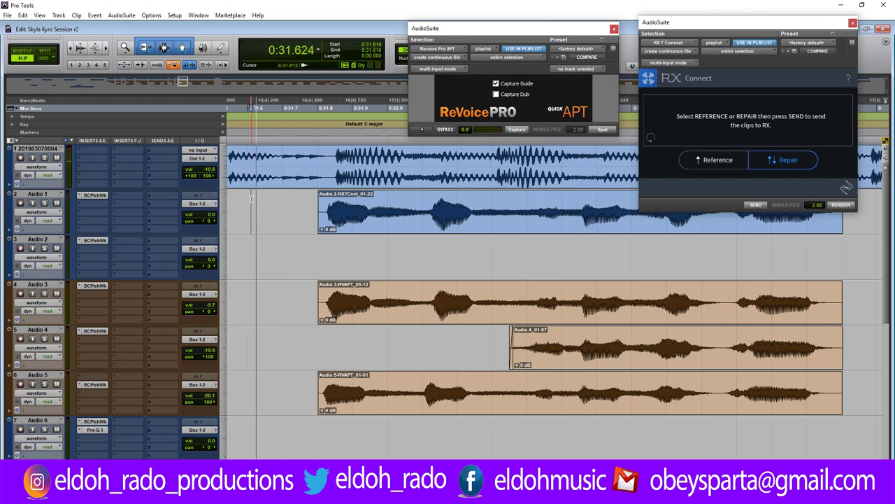
pyautogui.press('space')
pyautogui.press('space')
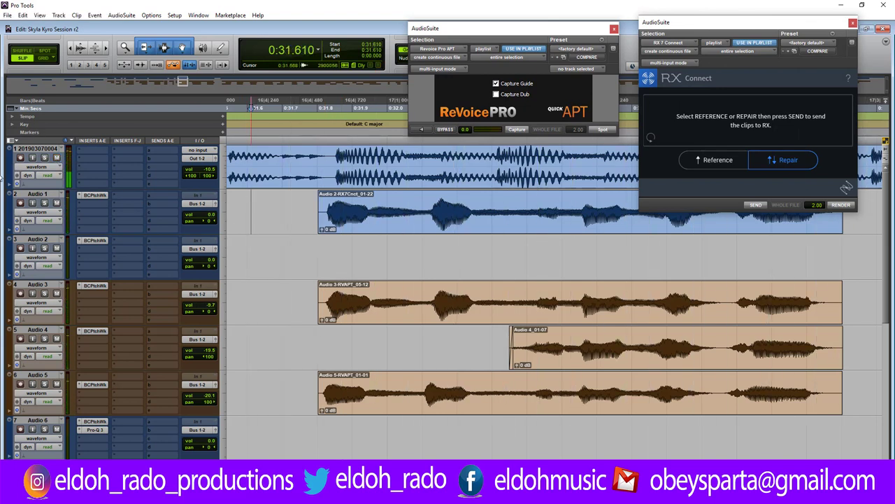
pyautogui.click(58, 158)
pyautogui.press('r')
pyautogui.press('r')
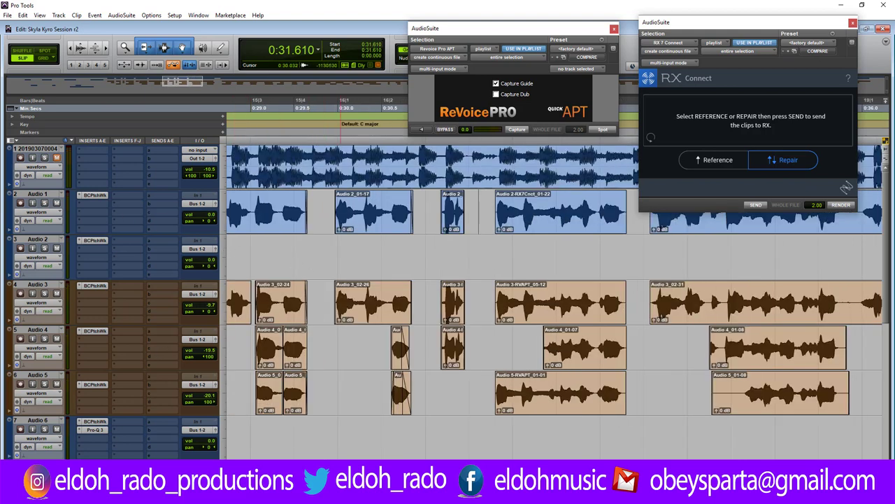
pyautogui.hscroll(3, 315, 107)
pyautogui.hscroll(3, 350, 305)
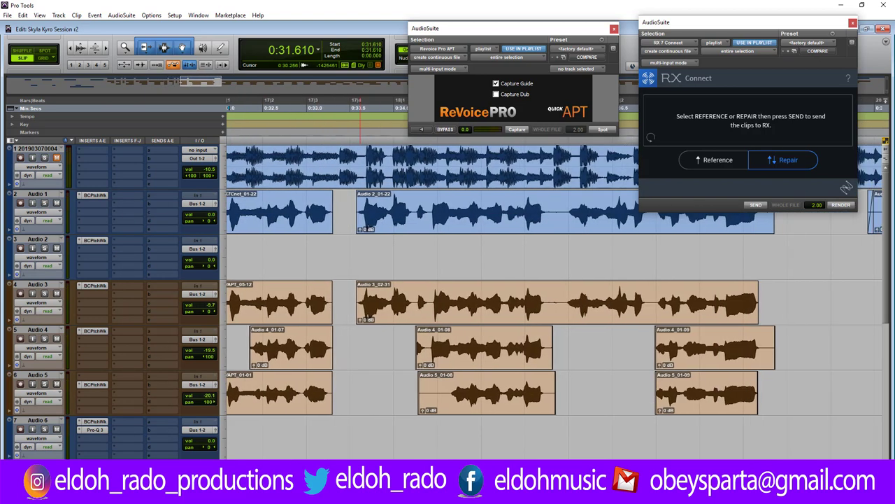
pyautogui.click(347, 306)
pyautogui.press('space')
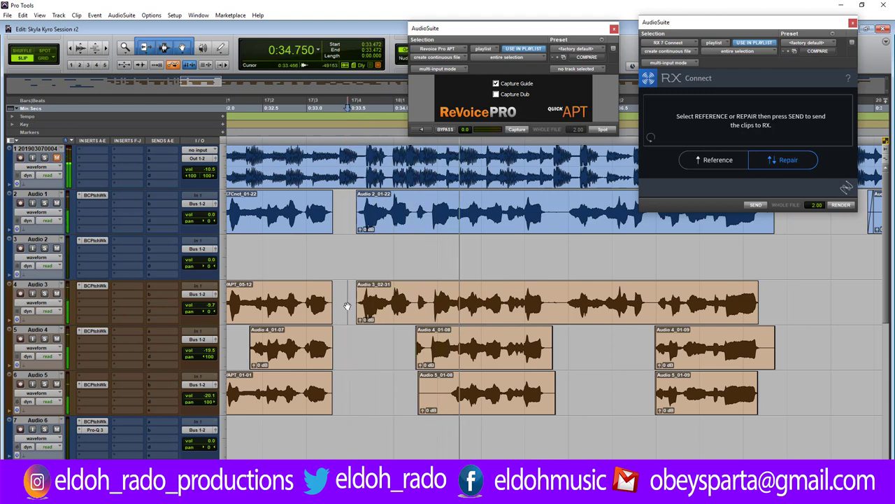
pyautogui.press('space')
pyautogui.press('space')
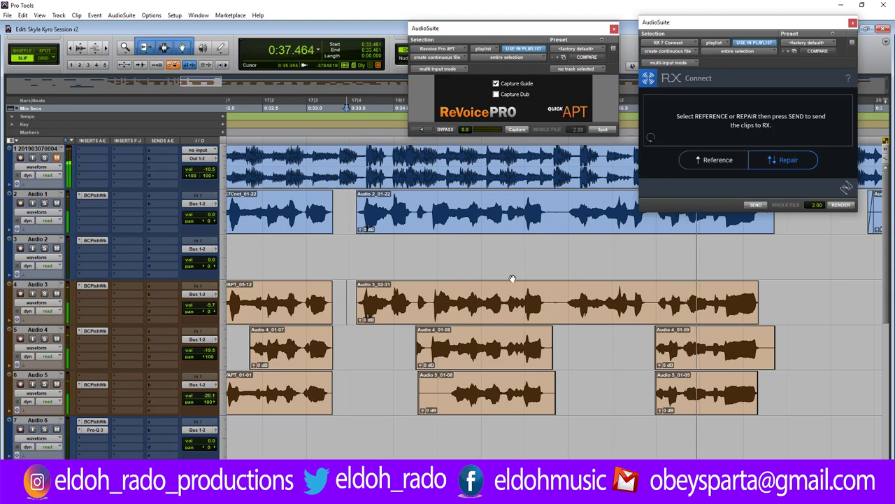
pyautogui.press('space')
# Zoom in at 0:35.770 and select 0:35.749 to 0:35.925 across Audio 1–3.
pyautogui.click(552, 216)
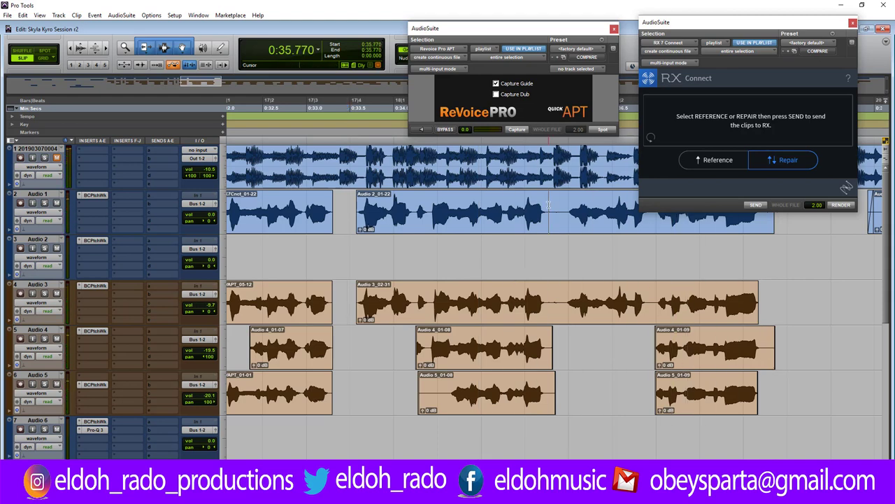
pyautogui.hotkey('ctrl', ']')
pyautogui.moveTo(550, 207); pyautogui.dragTo(581, 305)
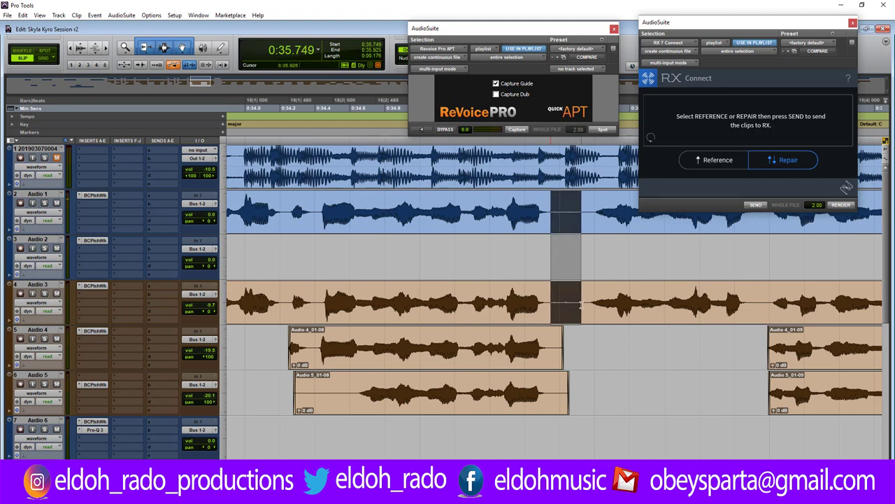
# Delete the selected stretch, trim the start of Audio 2_01-24 later, and zoom in near 0:34.41.
pyautogui.press('Delete')
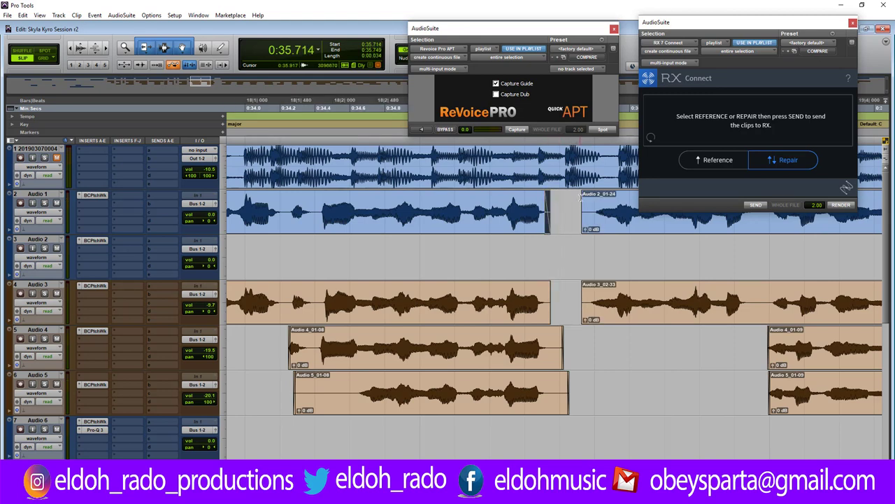
pyautogui.moveTo(582, 199); pyautogui.dragTo(584, 198)
pyautogui.click(295, 347)
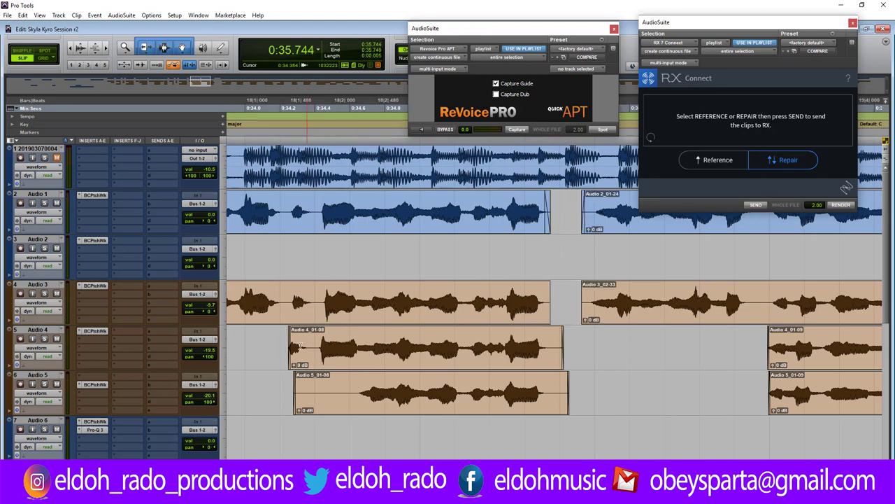
pyautogui.click(318, 344)
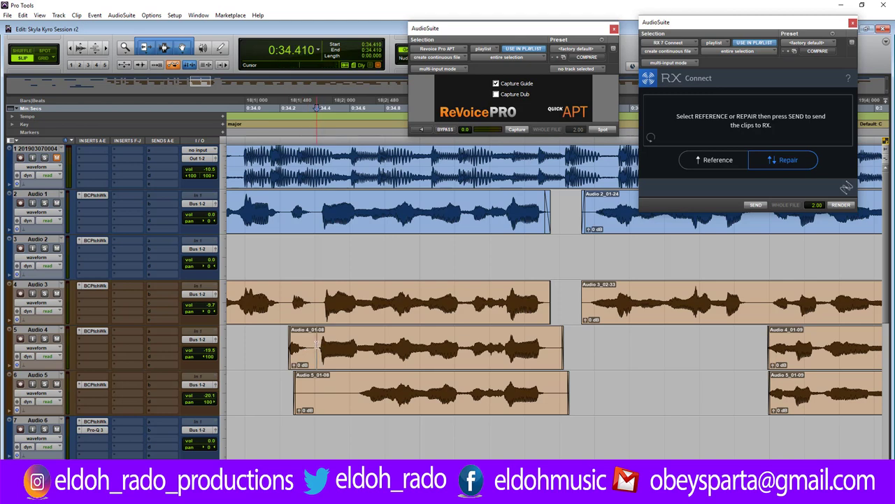
pyautogui.hotkey('ctrl', ']')
pyautogui.hotkey('ctrl', ']')
pyautogui.hotkey('ctrl', ']')
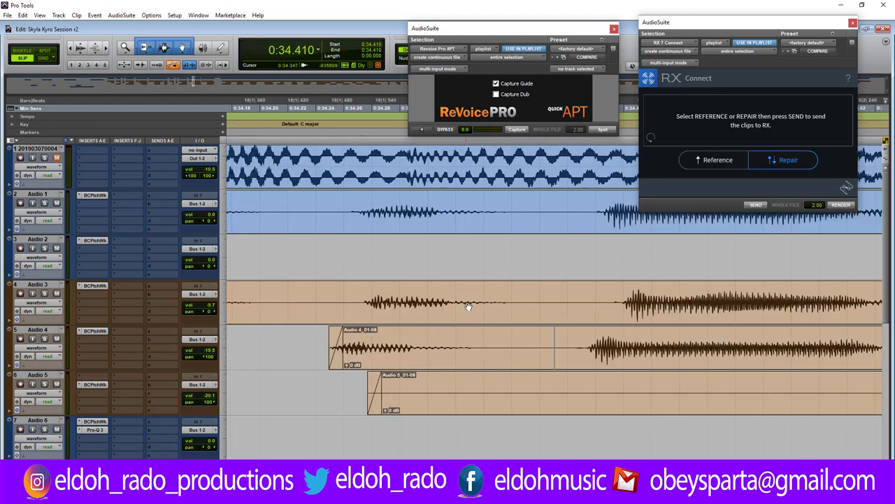
# Split Audio 3 at 0:34.271 and nudge Audio 3_02-35 and the Audio 4 clip into line.
pyautogui.click(360, 301)
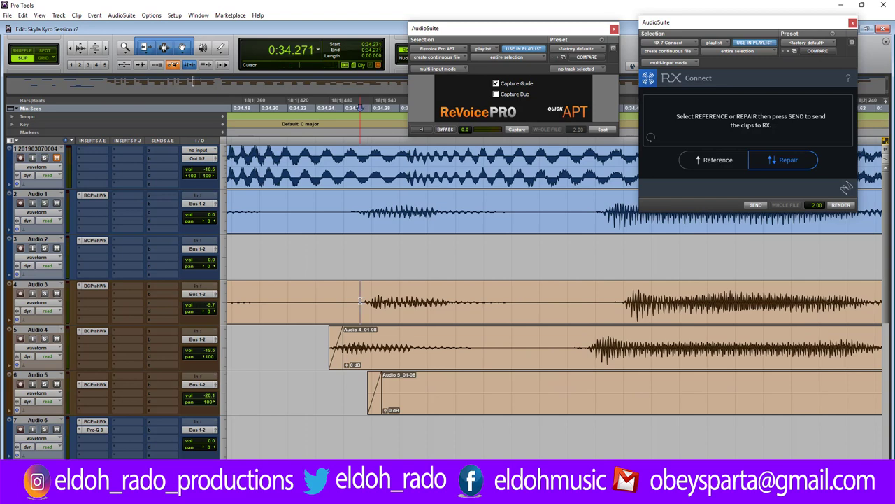
pyautogui.hotkey('ctrl', 'e')
pyautogui.click(432, 308)
pyautogui.moveTo(431, 307); pyautogui.dragTo(423, 304)
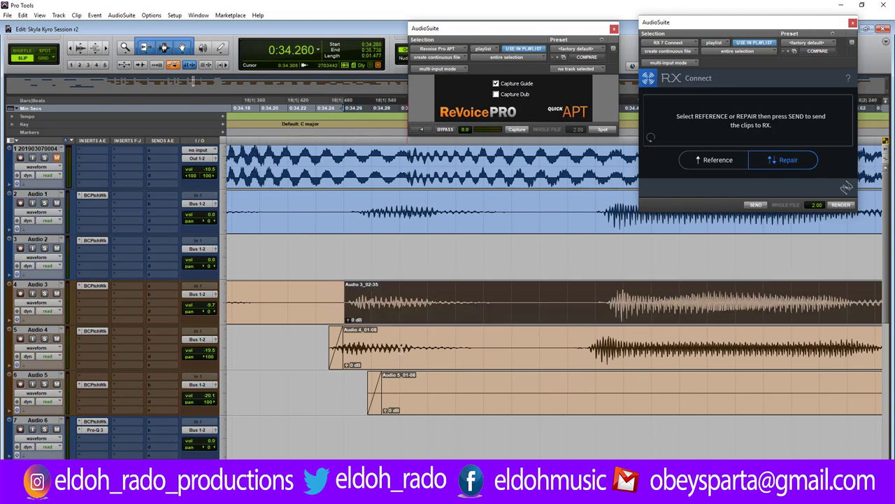
pyautogui.click(409, 361)
pyautogui.moveTo(409, 360); pyautogui.dragTo(399, 362)
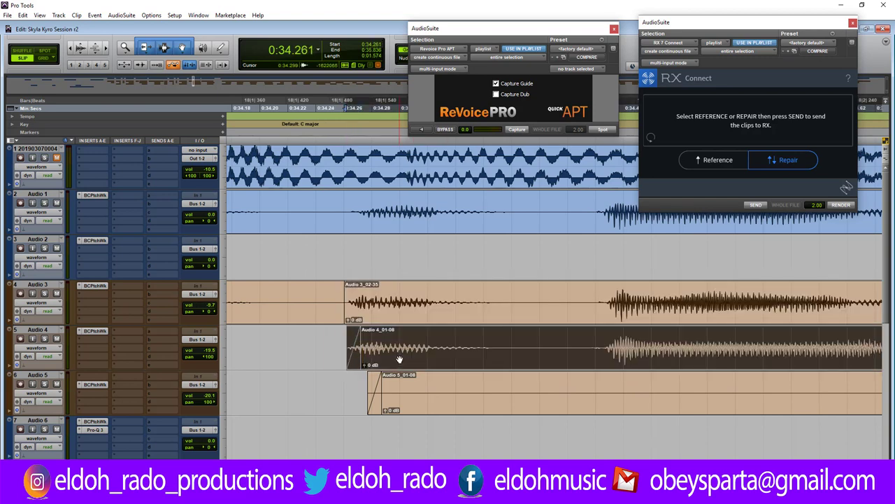
# Add a fade-out to the earlier Audio 3 piece and play back from 0:34.248.
pyautogui.moveTo(340, 290); pyautogui.dragTo(299, 300)
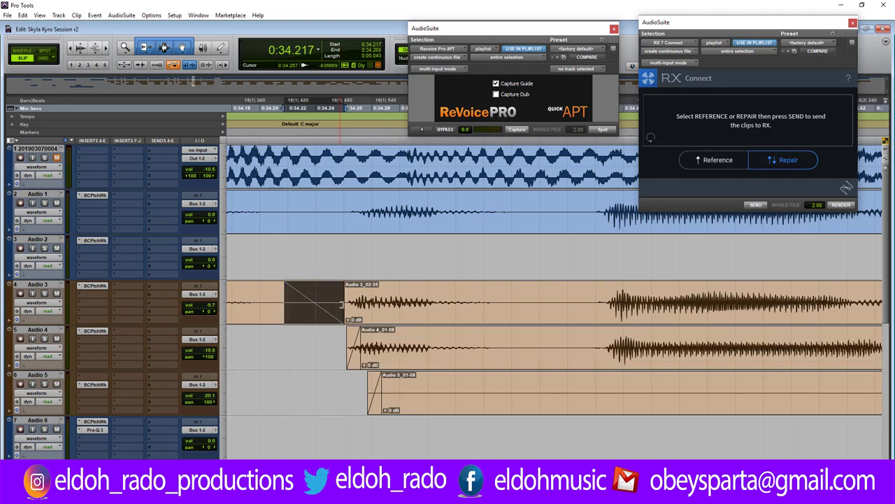
pyautogui.click(345, 288)
pyautogui.click(321, 342)
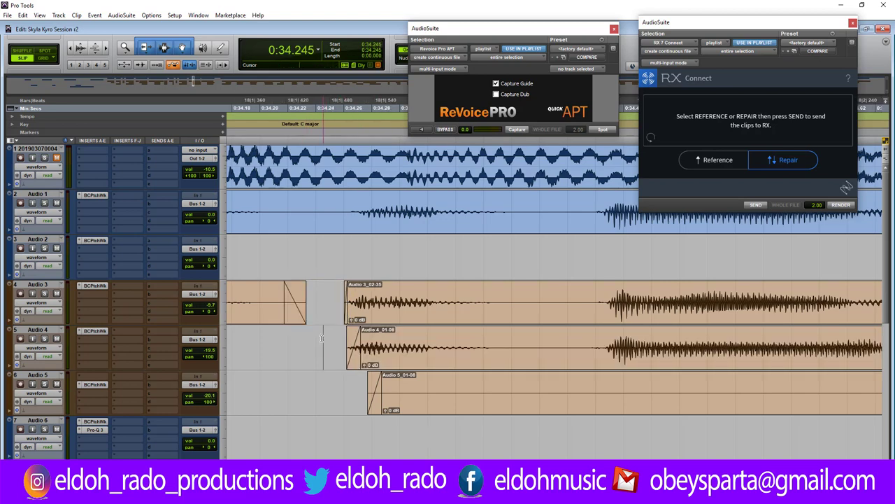
pyautogui.press('space')
# Zoom out and audition the edited phrase from just before it.
pyautogui.press('r')
pyautogui.press('r')
pyautogui.press('r')
pyautogui.press('r')
pyautogui.press('r')
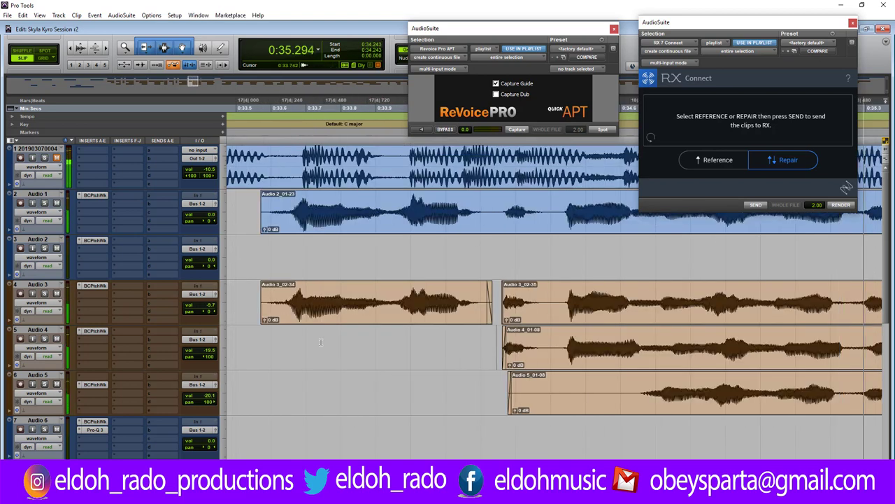
pyautogui.press('space')
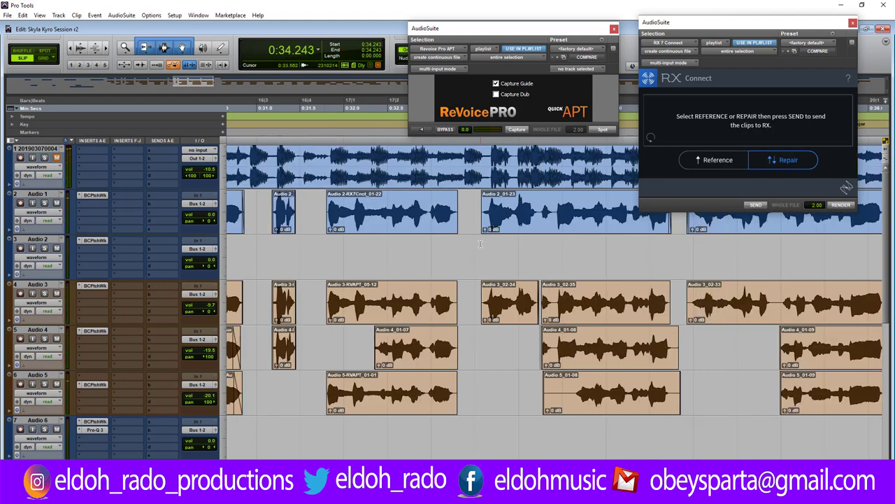
pyautogui.click(486, 200)
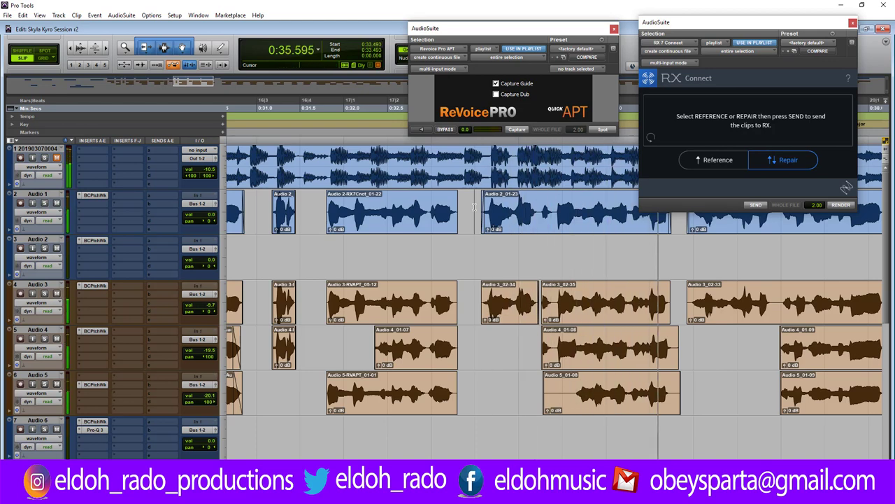
pyautogui.press('space')
pyautogui.press('space')
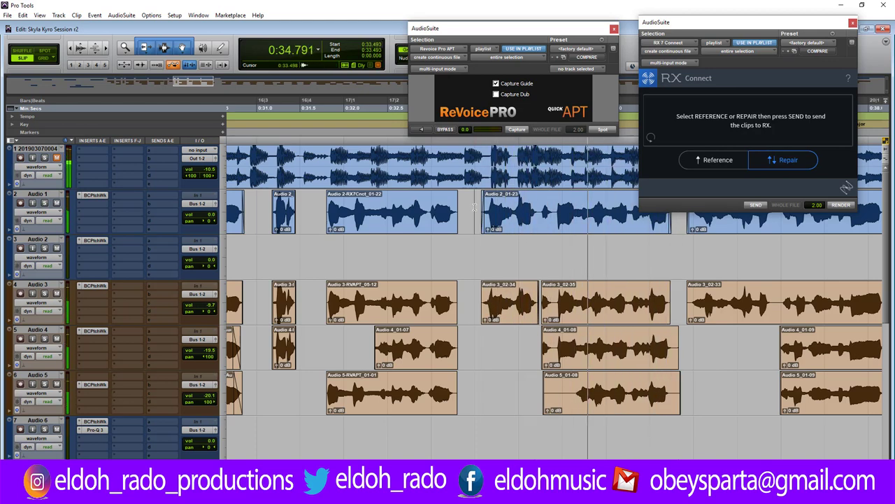
pyautogui.press('space')
pyautogui.press('space')
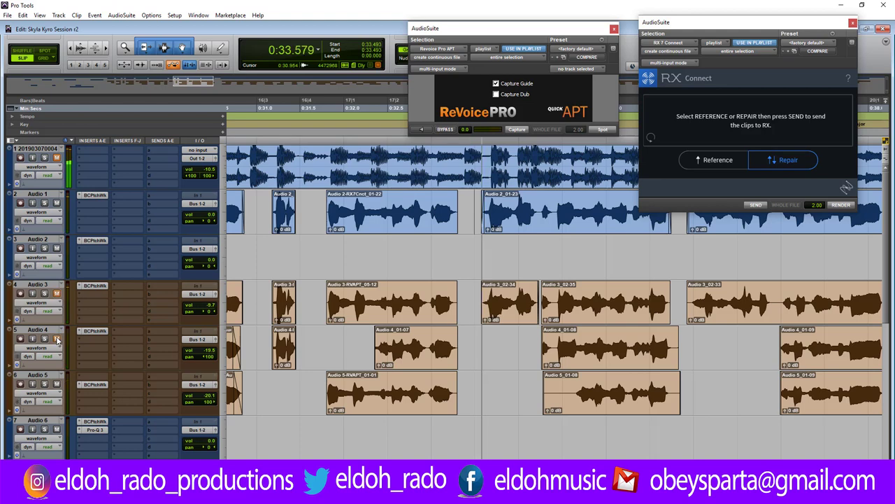
pyautogui.press('space')
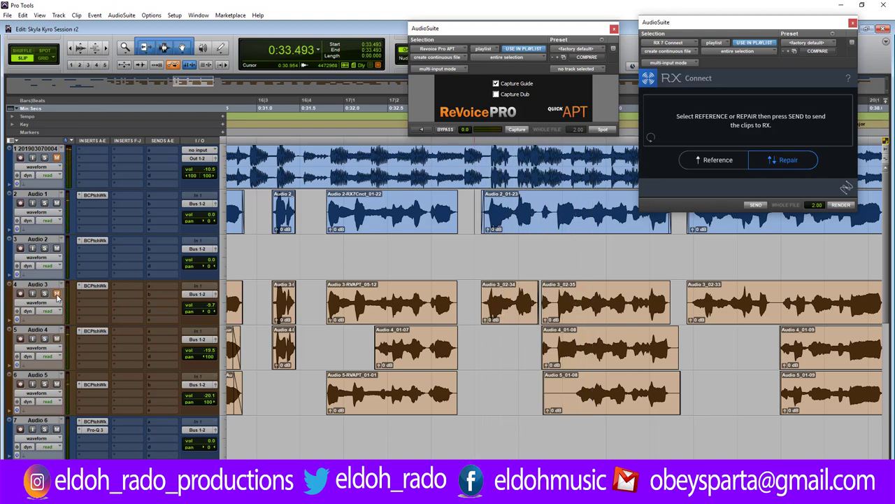
# Copy clip Audio 2_01-23 onto Audio 1's alternate playlist Audio 2_04, then restore waveform view.
pyautogui.click(56, 214)
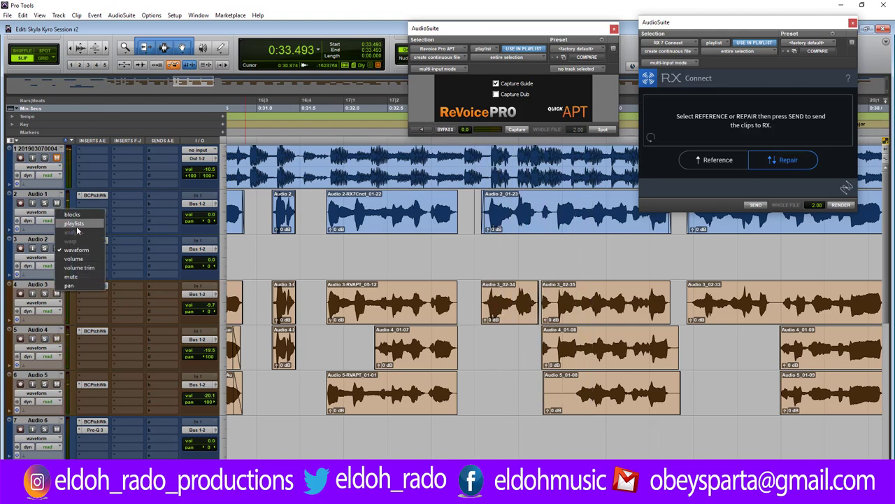
pyautogui.click(69, 225)
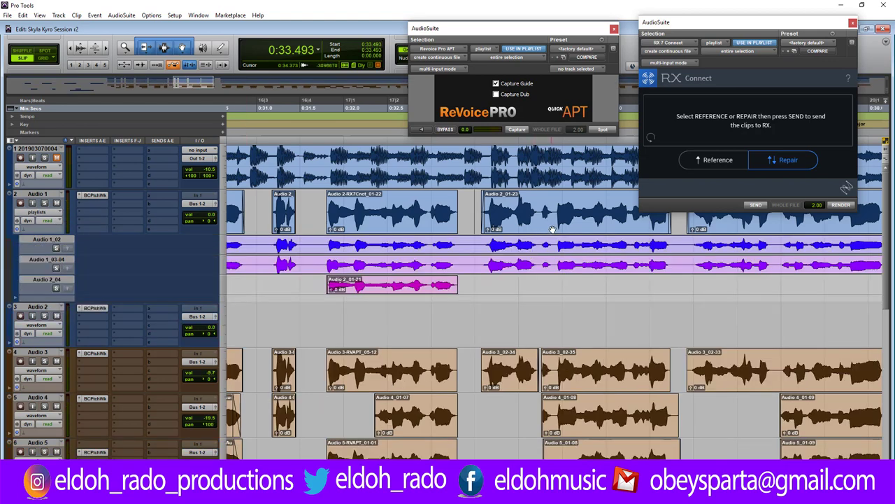
pyautogui.moveTo(552, 230); pyautogui.dragTo(553, 285)
pyautogui.click(43, 221)
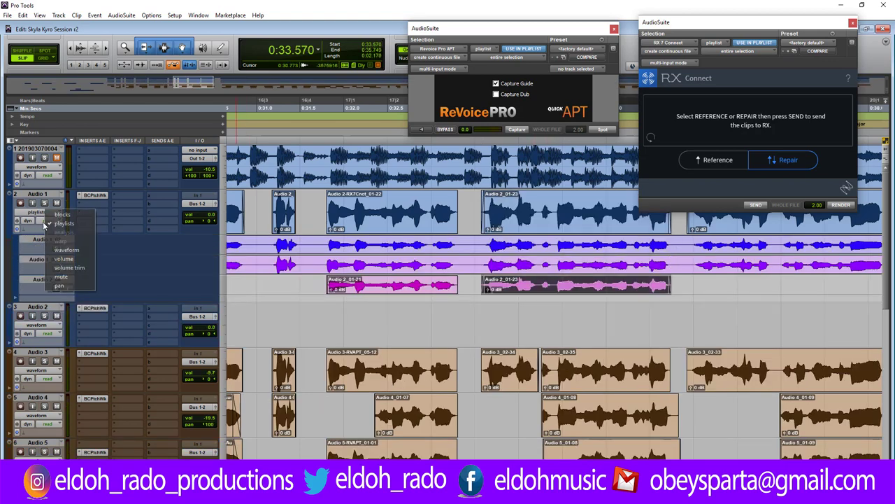
pyautogui.click(66, 249)
# Audition from 0:32.714, then send clip Audio 2_01-23 to RX 7 via RX Connect.
pyautogui.click(434, 200)
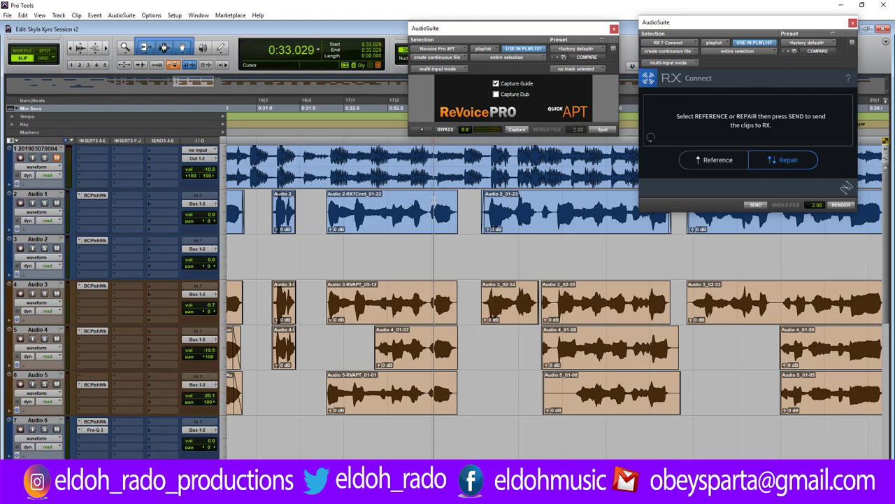
pyautogui.click(406, 208)
pyautogui.press('space')
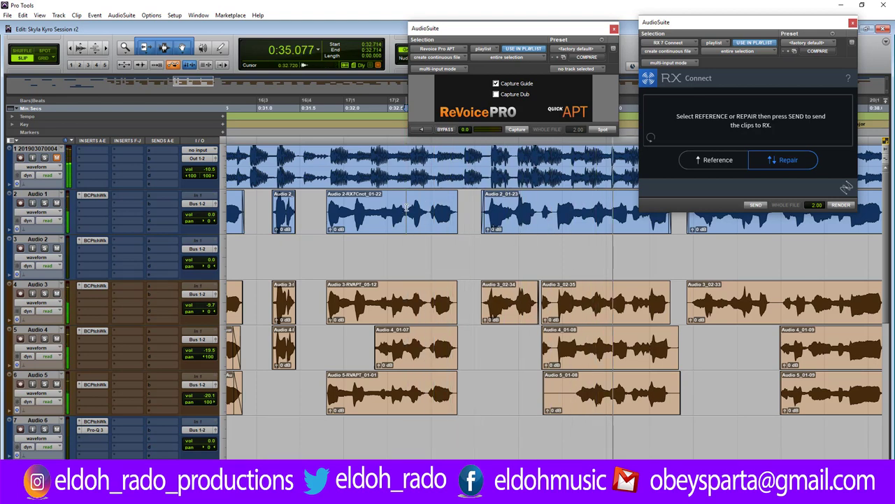
pyautogui.press('space')
pyautogui.press('space')
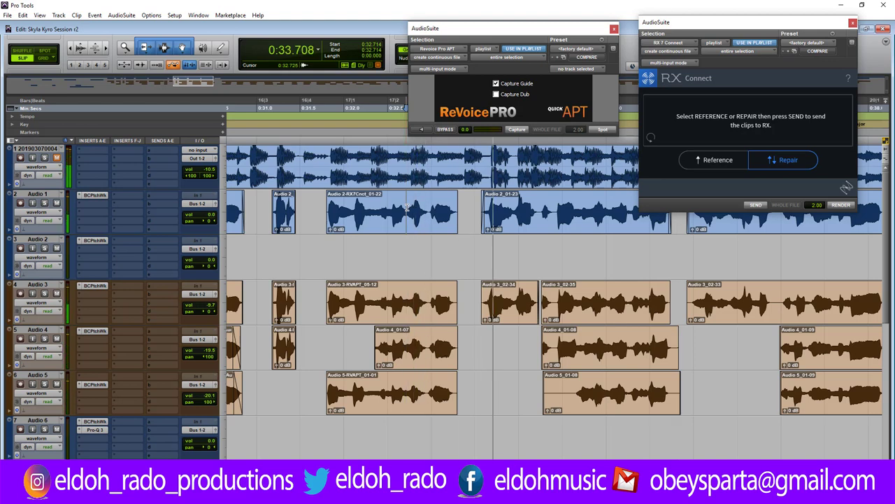
pyautogui.press('space')
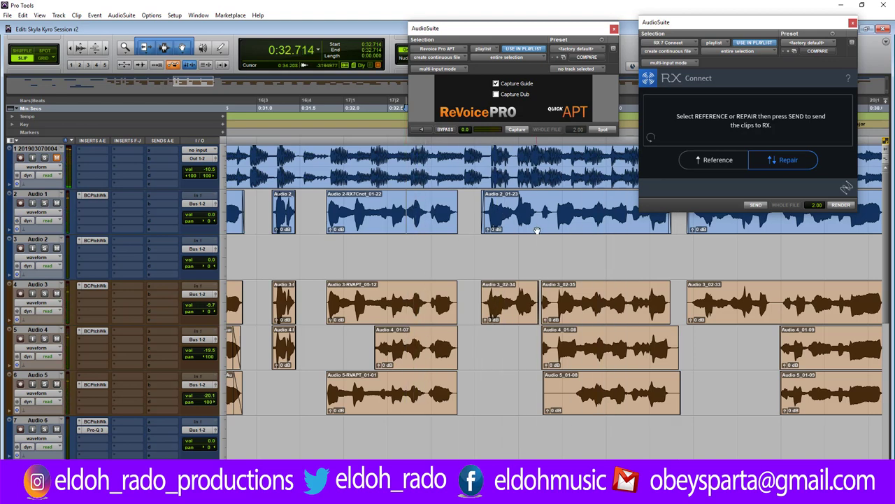
pyautogui.click(529, 228)
pyautogui.click(757, 205)
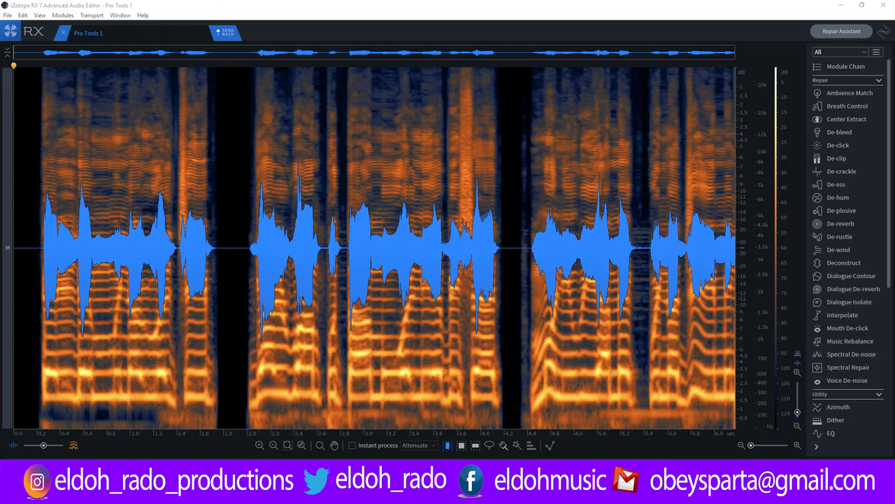
# Lasso the low noise near 2.0 s in RX and reduce it, then play to check.
pyautogui.press('space')
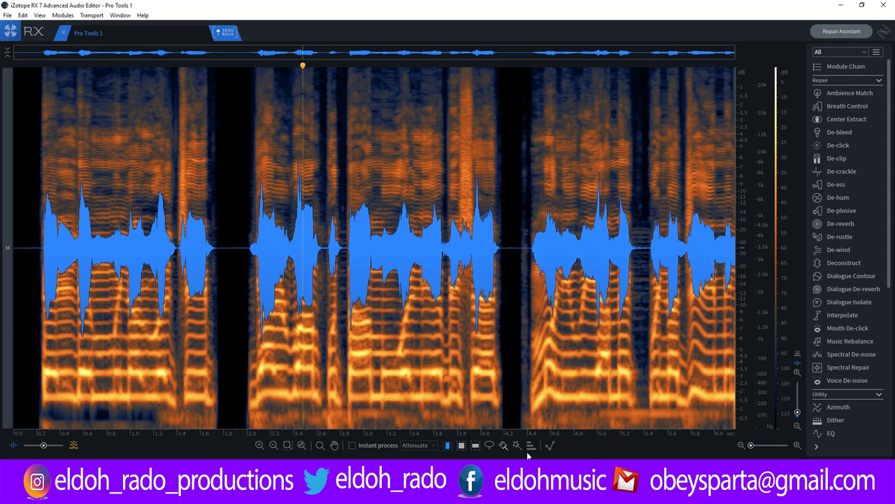
pyautogui.click(491, 446)
pyautogui.moveTo(265, 413)
pyautogui.mouseDown()
pyautogui.moveTo(242, 421)
pyautogui.moveTo(273, 435)
pyautogui.moveTo(263, 410)
pyautogui.mouseUp()
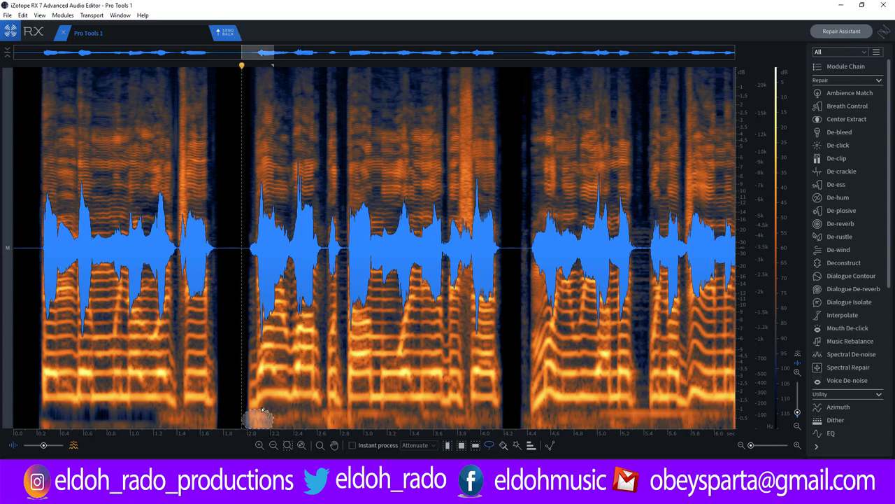
pyautogui.press('Delete')
pyautogui.press('space')
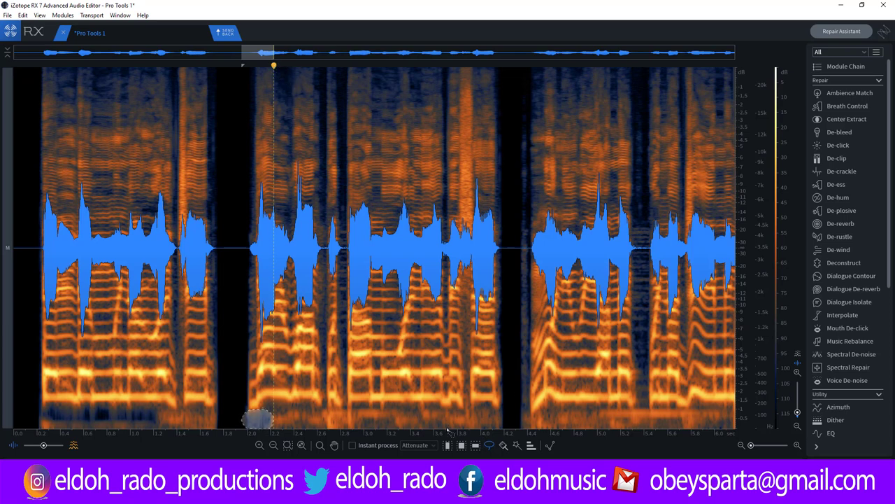
# Audition the harmony's second phrase from several play positions.
pyautogui.click(232, 65)
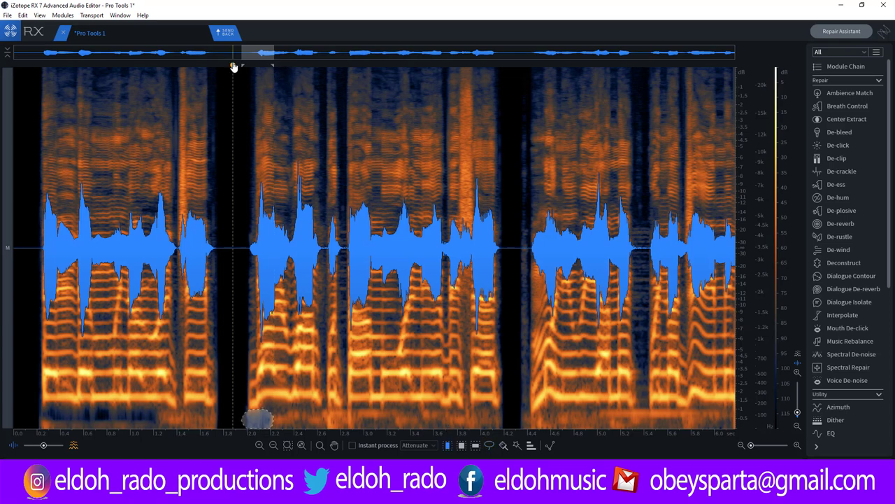
pyautogui.press('space')
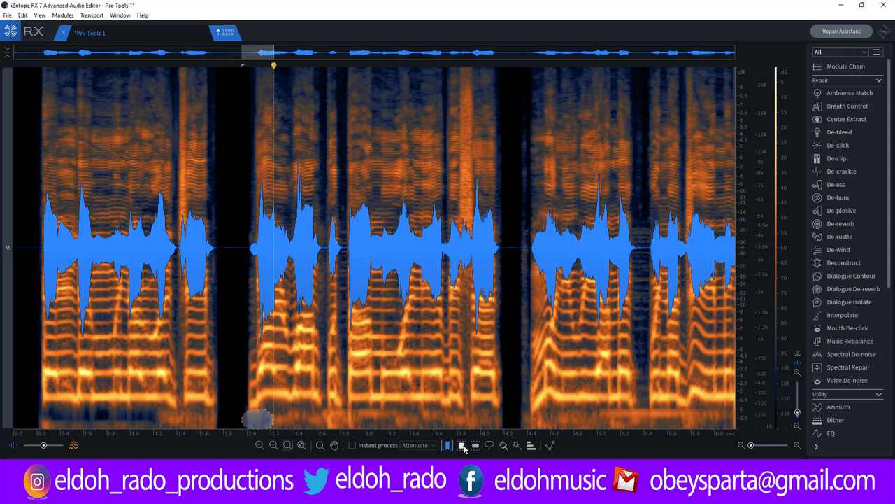
pyautogui.click(218, 65)
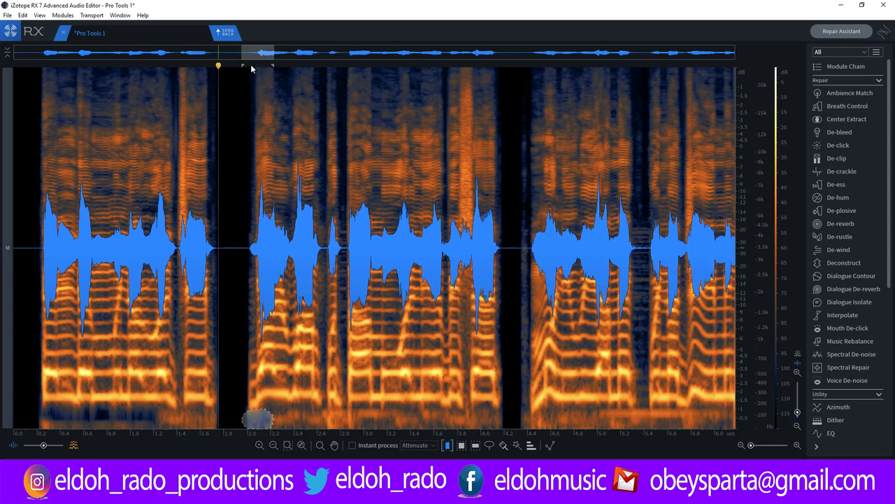
pyautogui.click(310, 66)
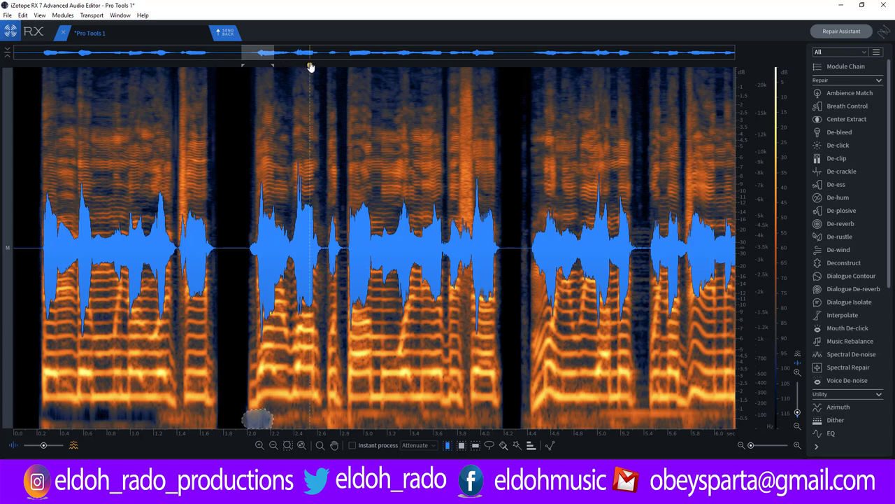
pyautogui.press('space')
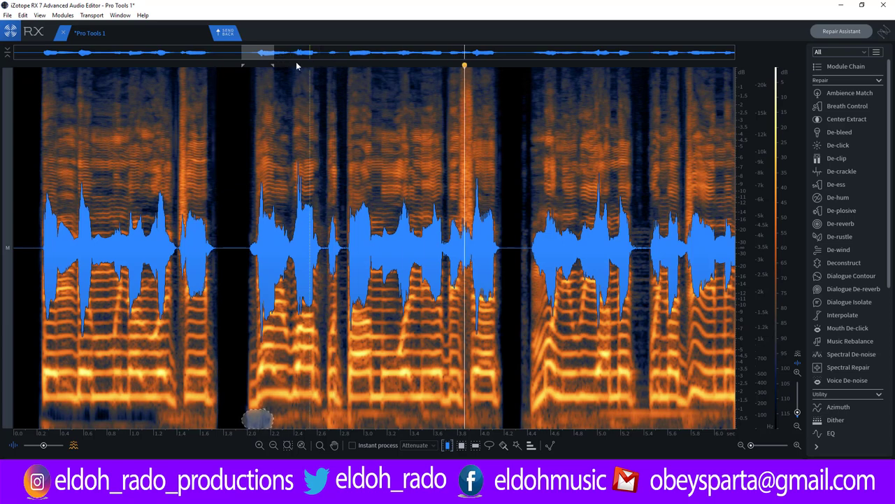
pyautogui.click(273, 421)
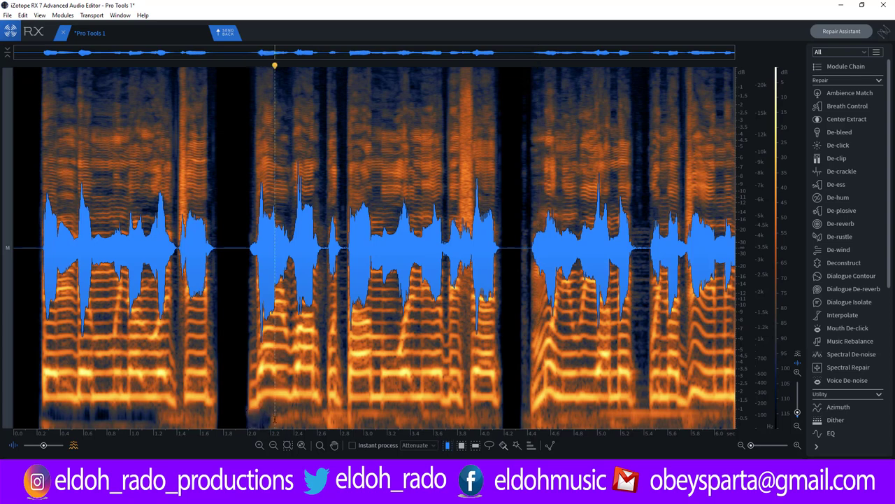
pyautogui.press('space')
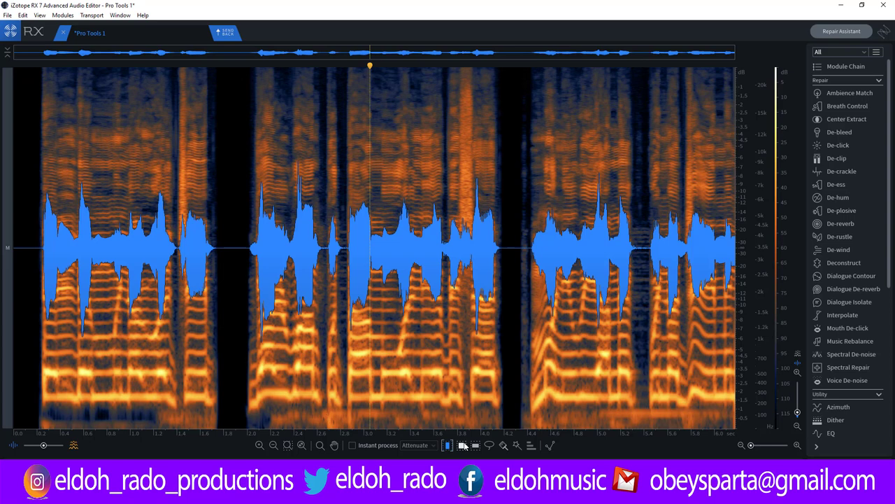
# Try lassoing a low-frequency noise spot under the second phrase, audition, then undo.
pyautogui.click(488, 446)
pyautogui.click(318, 417)
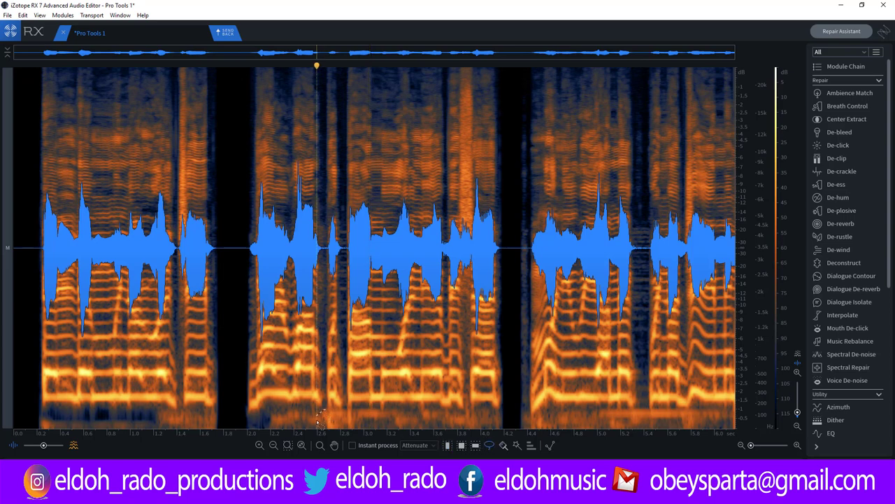
pyautogui.moveTo(329, 409); pyautogui.dragTo(328, 410)
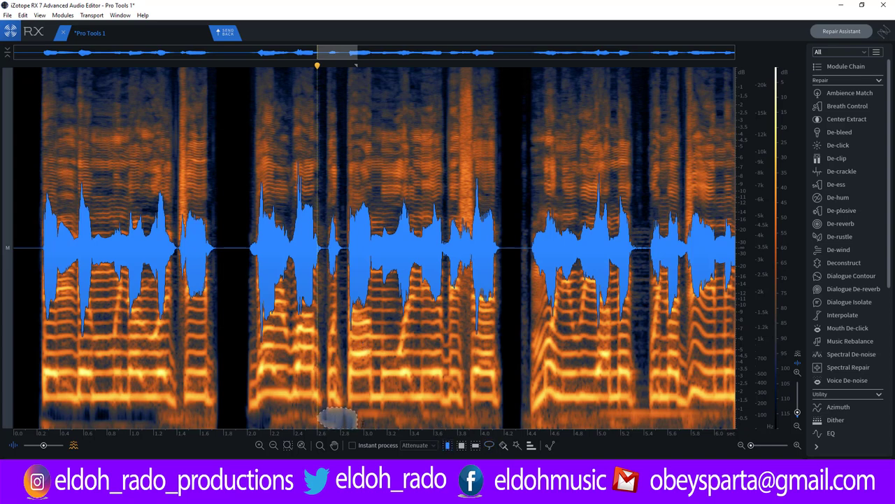
pyautogui.click(307, 418)
pyautogui.click(230, 417)
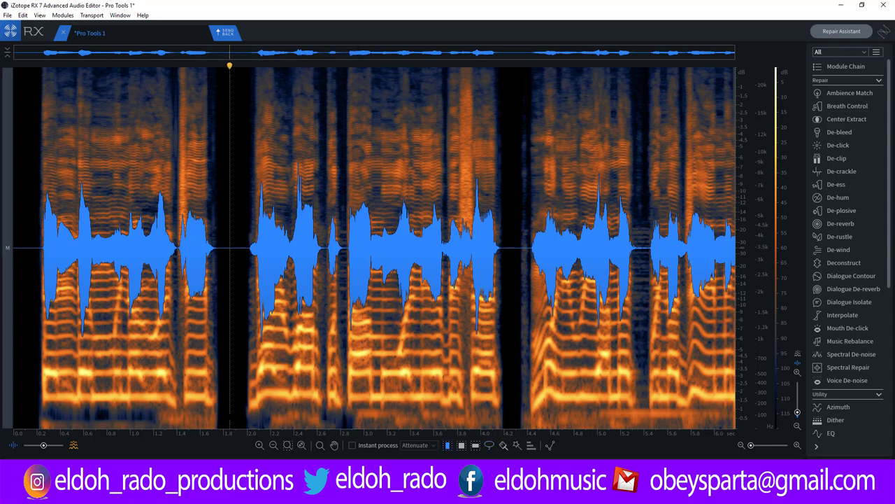
pyautogui.press('space')
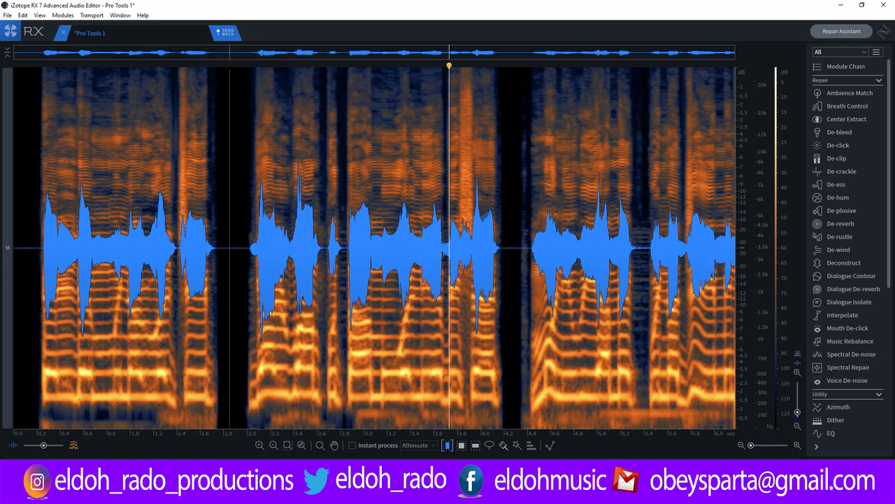
pyautogui.press('space')
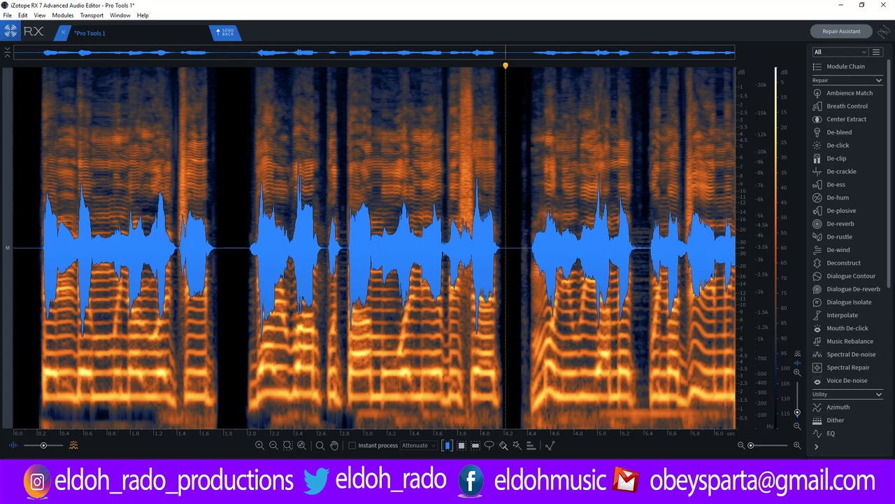
pyautogui.hotkey('ctrl', 'z')
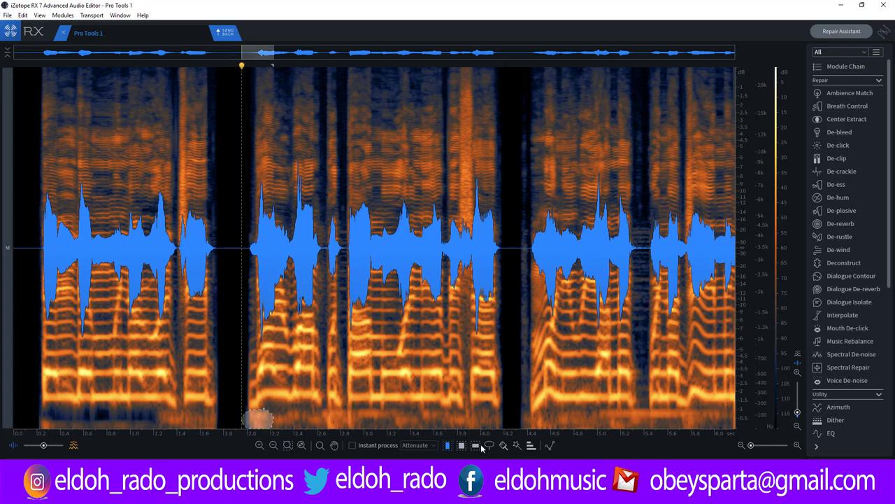
# Select the lowest frequency band full-width, attenuate it, and audition the second phrase.
pyautogui.click(474, 446)
pyautogui.click(316, 408)
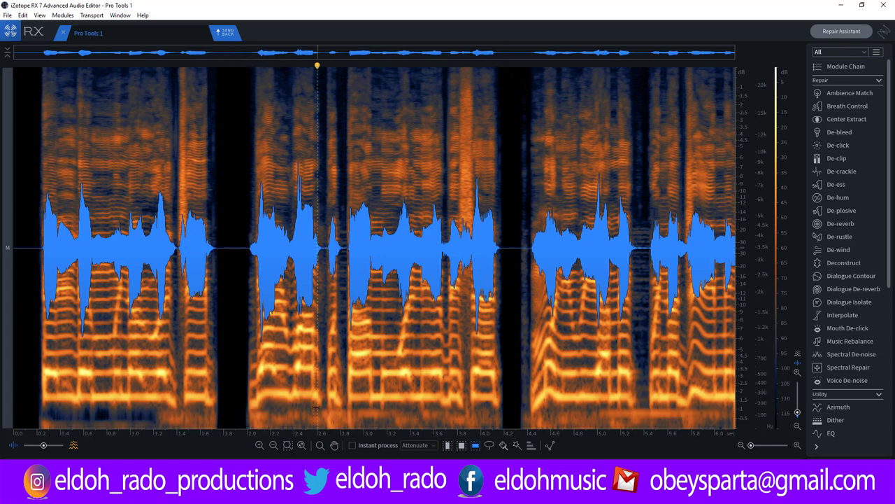
pyautogui.moveTo(317, 409); pyautogui.dragTo(319, 426)
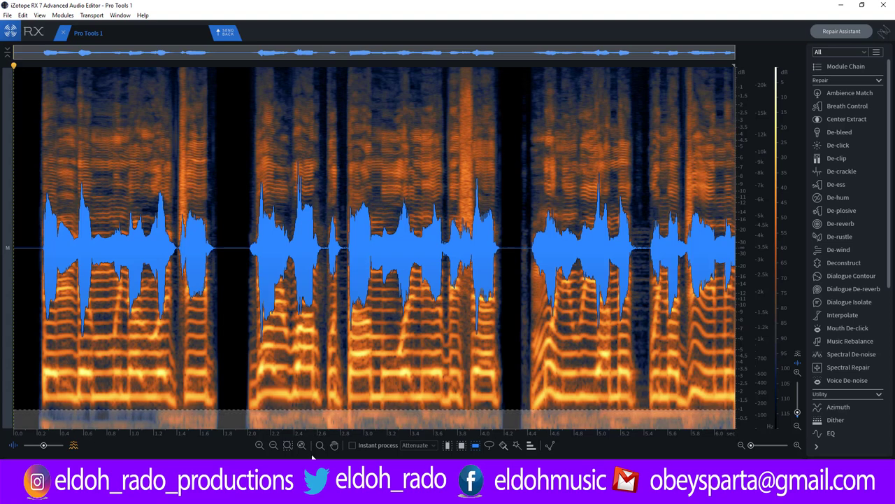
pyautogui.press('Delete')
pyautogui.click(229, 419)
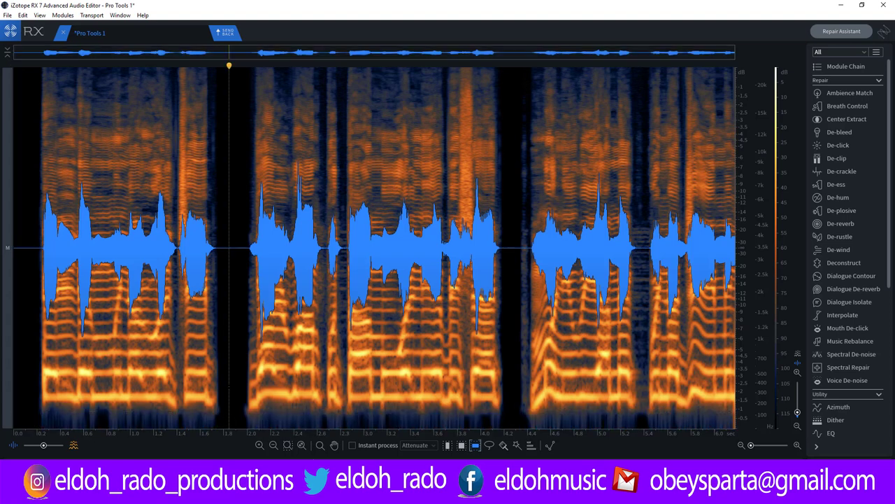
pyautogui.press('space')
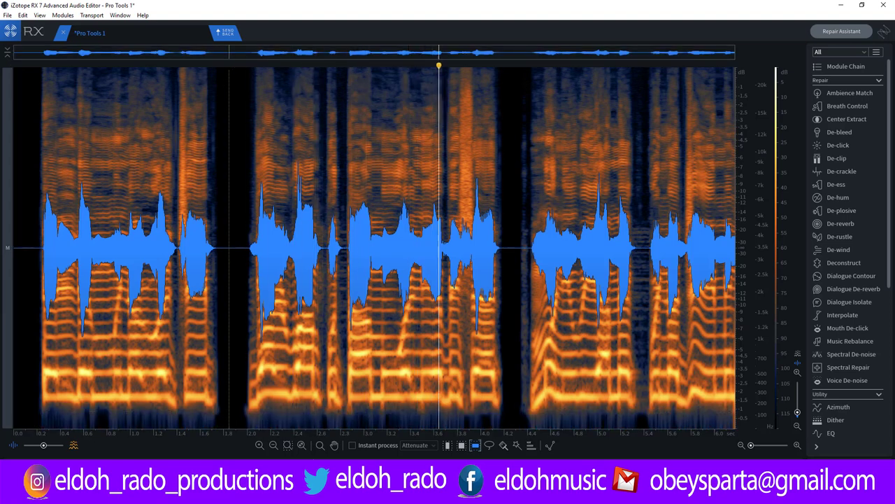
pyautogui.press('space')
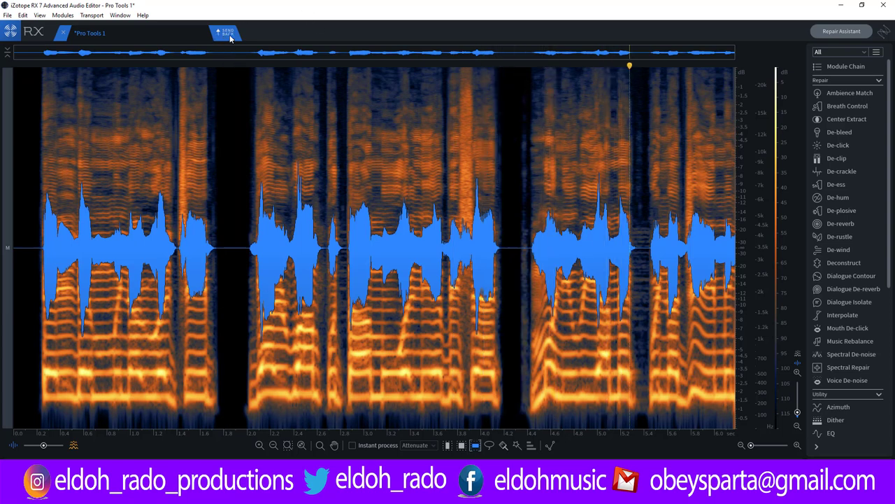
# Send the repair back and render it as Audio 2-RX7Cnct_02-24, then audition and select Audio 2_01-24.
pyautogui.click(229, 35)
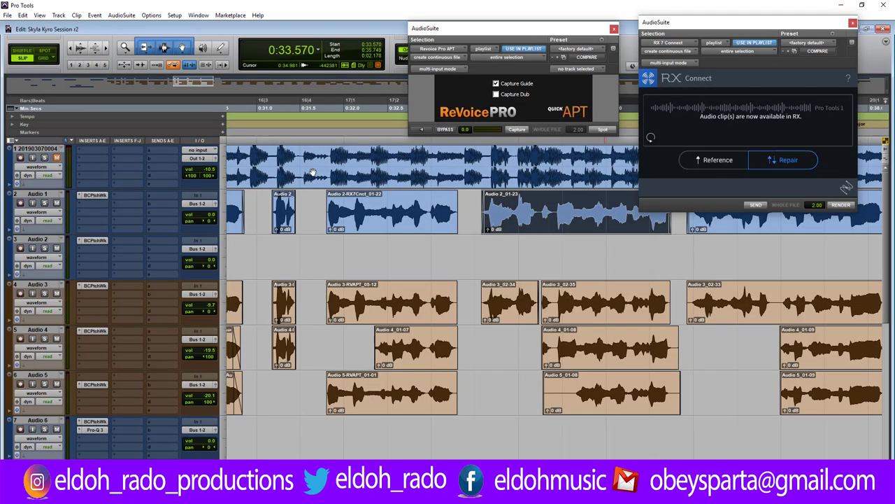
pyautogui.click(841, 205)
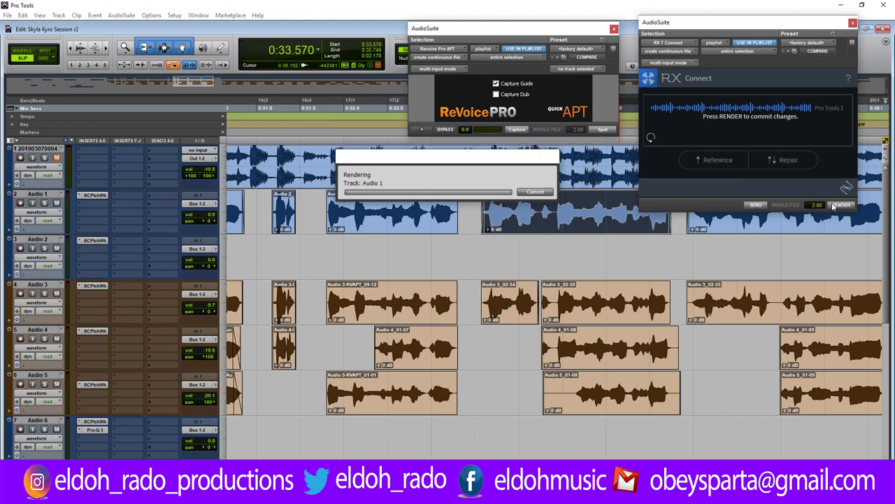
pyautogui.click(464, 244)
pyautogui.press('space')
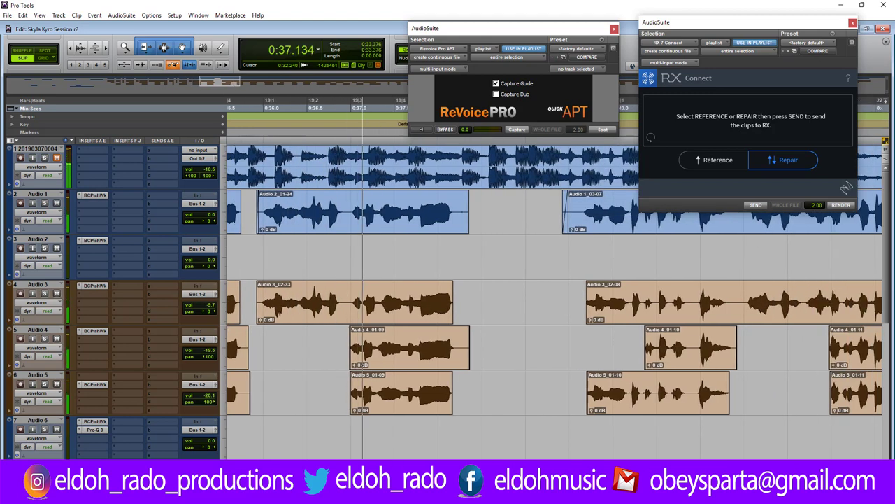
pyautogui.press('space')
pyautogui.click(342, 227)
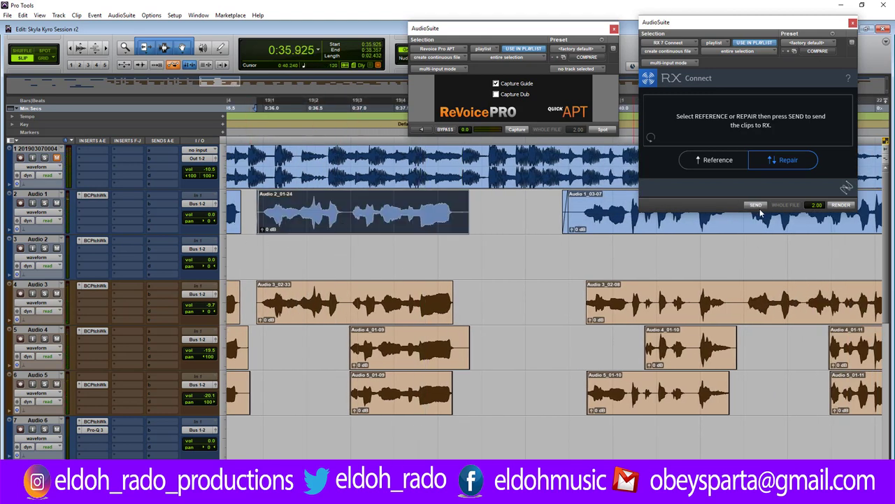
# Copy clip Audio 2_01-24 into Audio 1's playlist Audio 1_02, then return to waveform view.
pyautogui.click(56, 213)
pyautogui.click(94, 232)
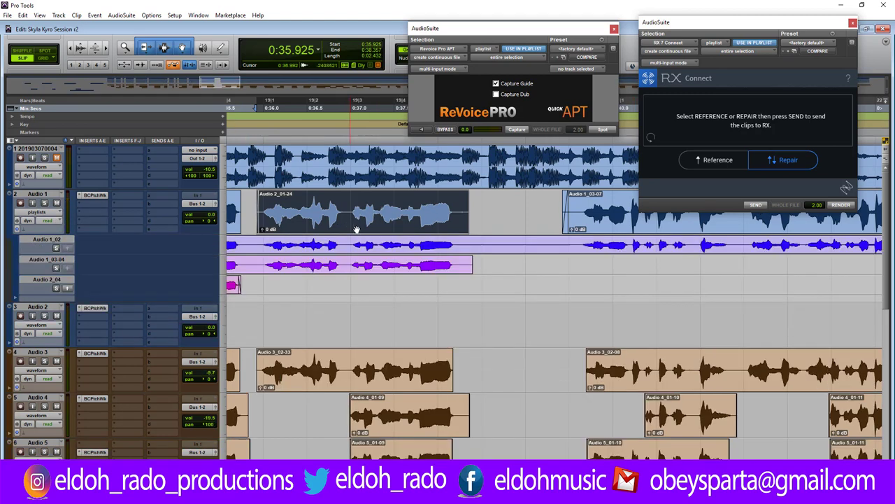
pyautogui.moveTo(356, 229); pyautogui.dragTo(356, 246)
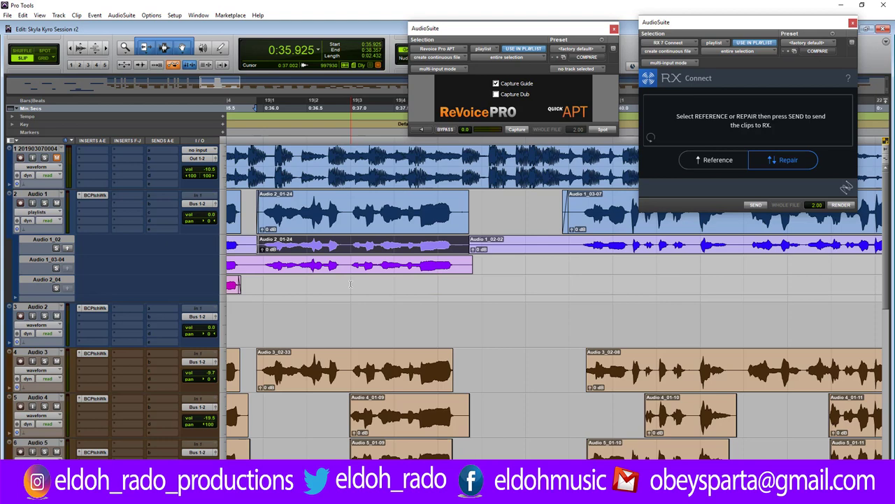
pyautogui.click(57, 219)
pyautogui.click(82, 222)
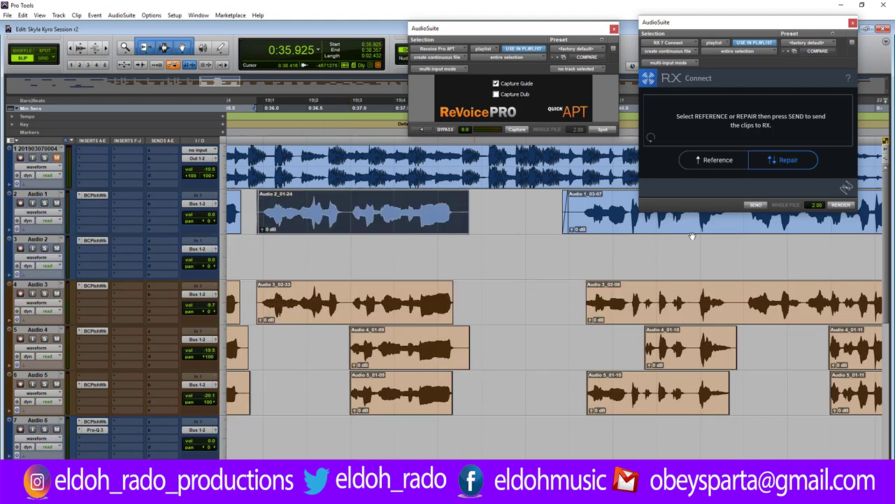
# Cut Audio 2_01-24's lowest frequency band in RX, audition, and render it back as Audio 2-RX7Cnct_03-25.
pyautogui.click(756, 205)
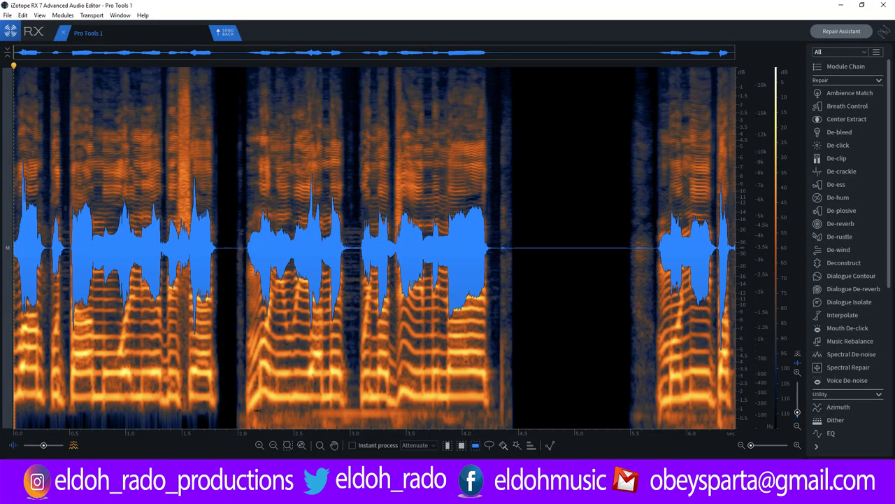
pyautogui.moveTo(256, 411); pyautogui.dragTo(256, 426)
pyautogui.press('Delete')
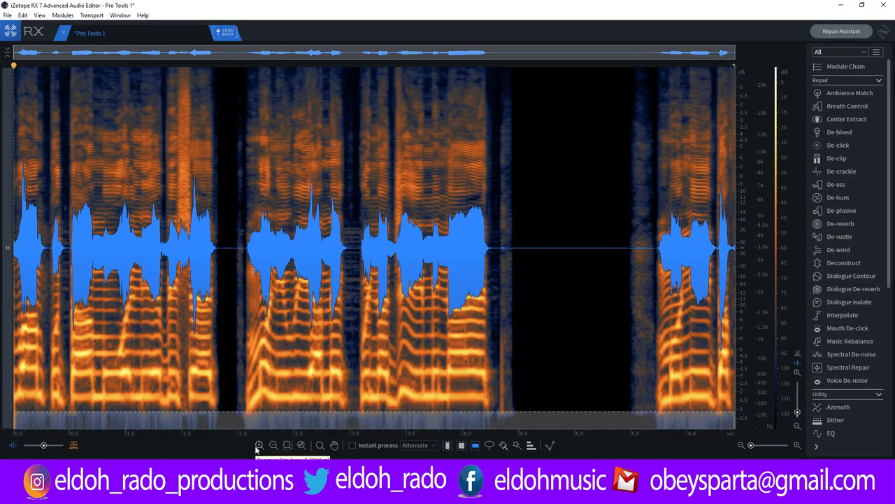
pyautogui.click(227, 210)
pyautogui.press('space')
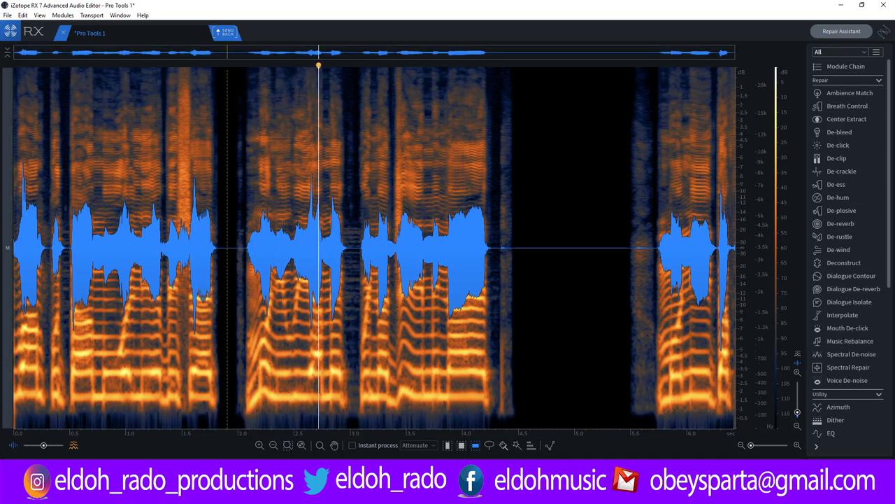
pyautogui.press('space')
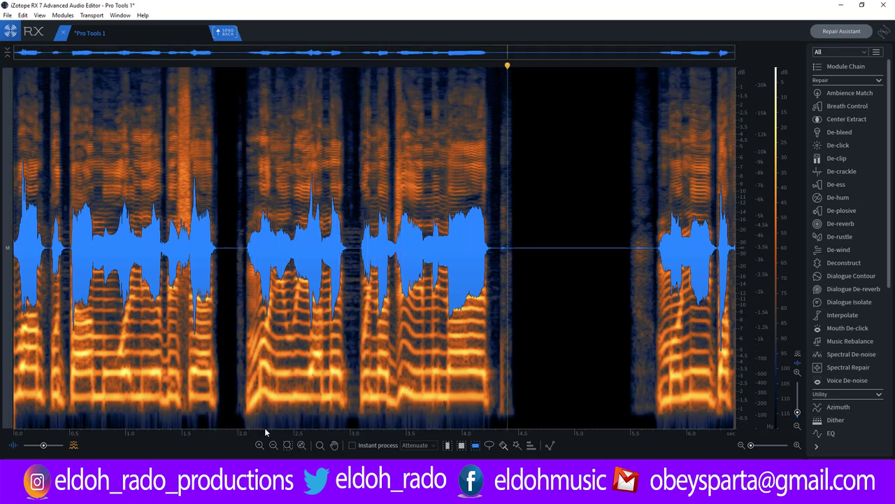
pyautogui.click(225, 32)
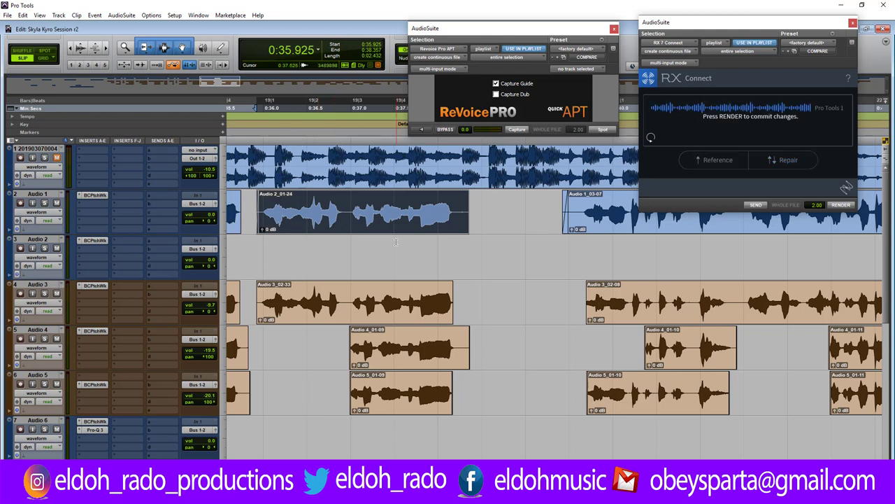
pyautogui.click(841, 205)
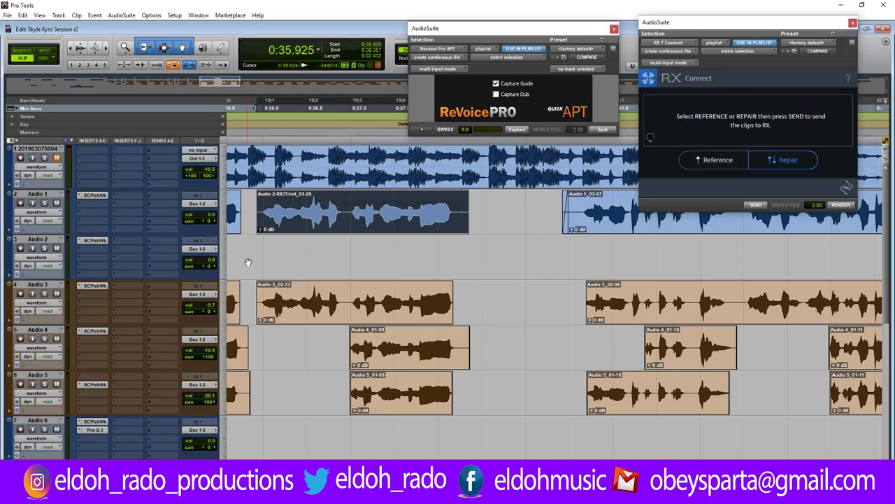
# Trim the RX clip's start later and end earlier, and shorten Audio 4_01-09's end.
pyautogui.click(252, 246)
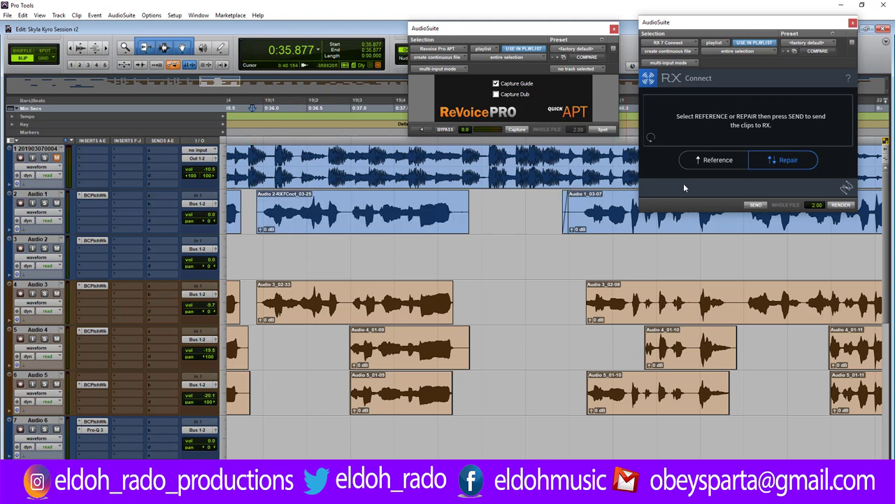
pyautogui.moveTo(256, 210); pyautogui.dragTo(263, 208)
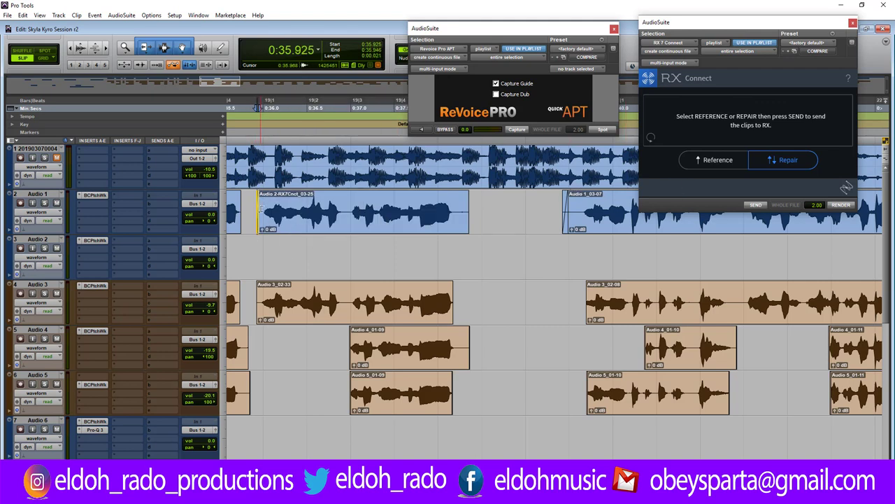
pyautogui.moveTo(464, 195); pyautogui.dragTo(458, 196)
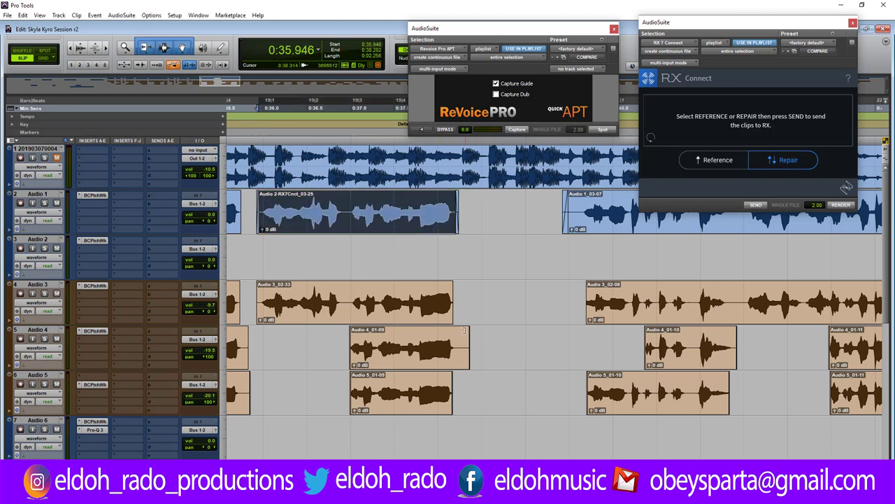
pyautogui.moveTo(463, 331); pyautogui.dragTo(457, 338)
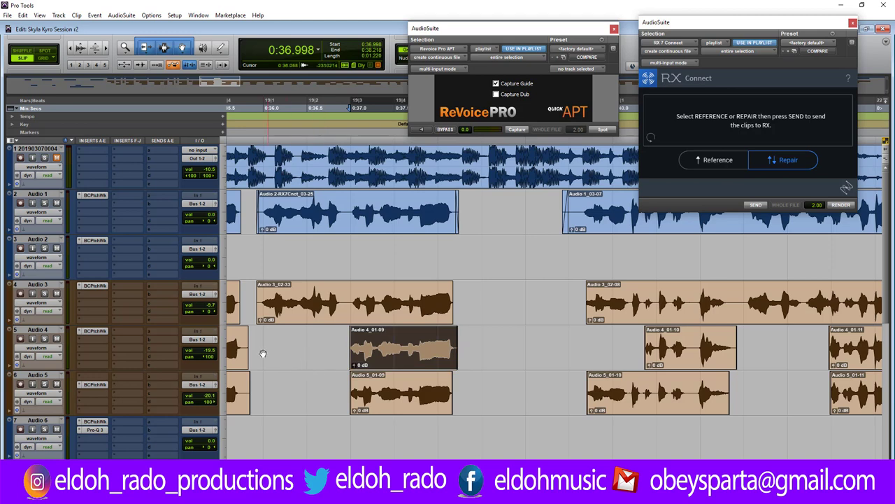
# Trim the start of clip Audio 1_03-07 later and audition the result.
pyautogui.click(260, 291)
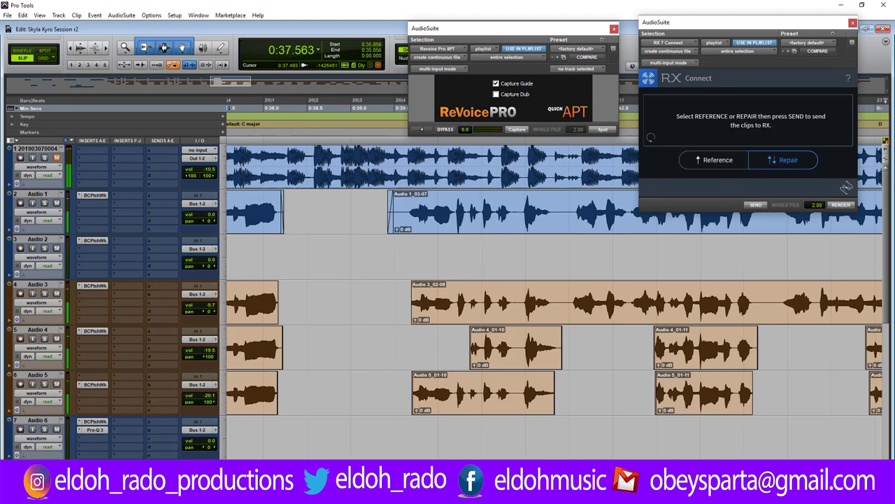
pyautogui.hscroll(-3, 369, 308)
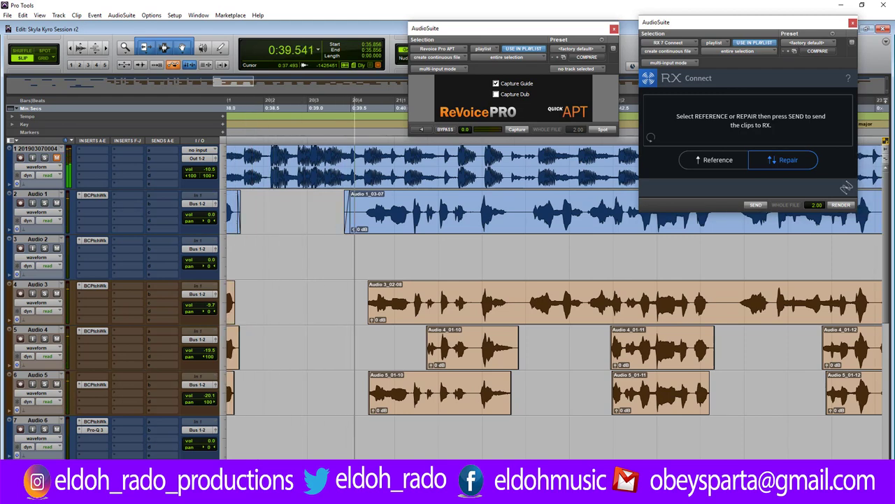
pyautogui.click(369, 309)
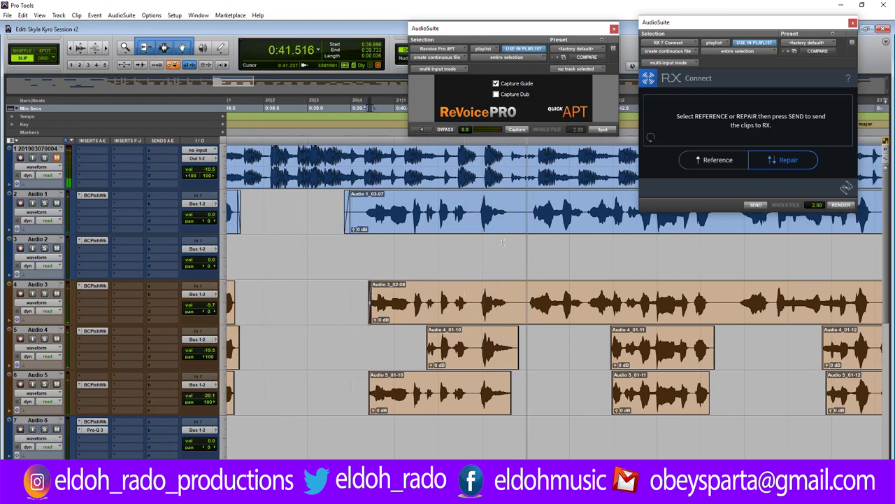
pyautogui.click(349, 199)
pyautogui.press('a')
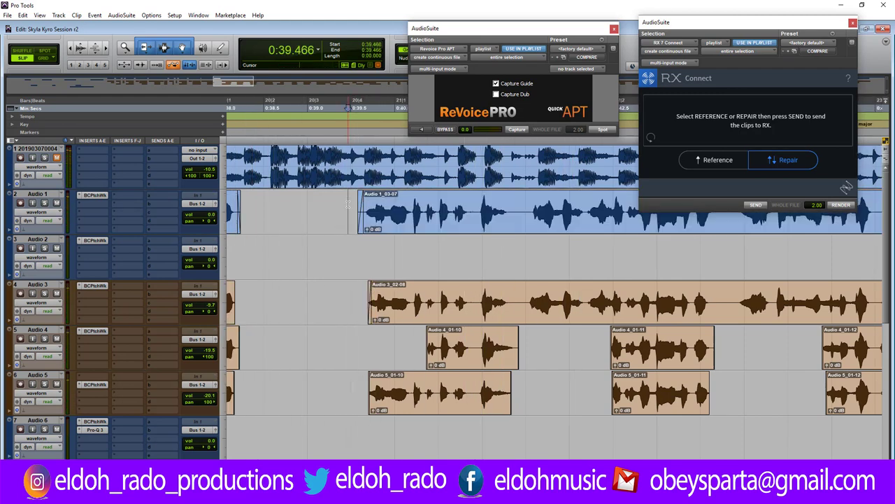
pyautogui.press('space')
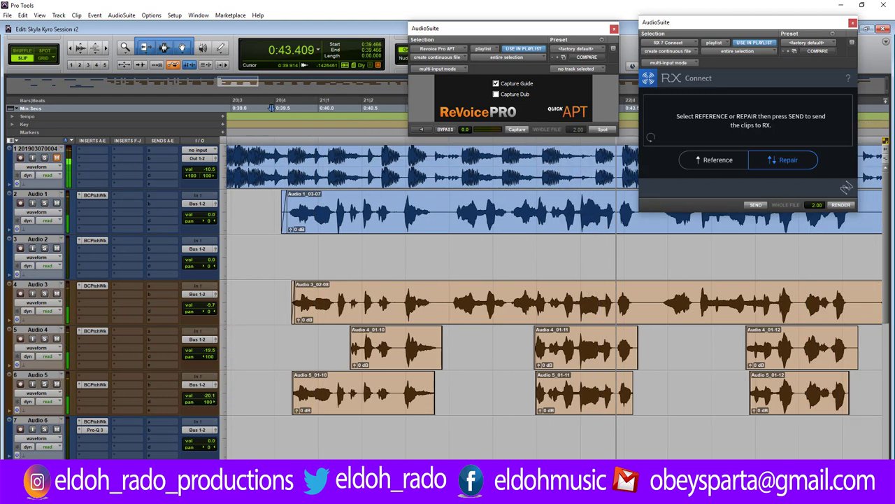
pyautogui.press('space')
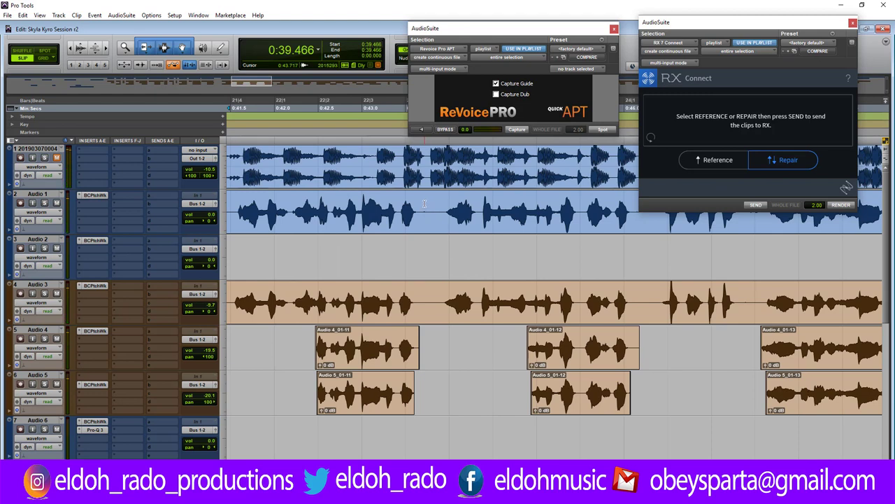
# Set the edit point at 0:43.717 and zoom in on the timeline there.
pyautogui.click(424, 204)
pyautogui.hotkey('ctrl', ']')
pyautogui.hotkey('ctrl', ']')
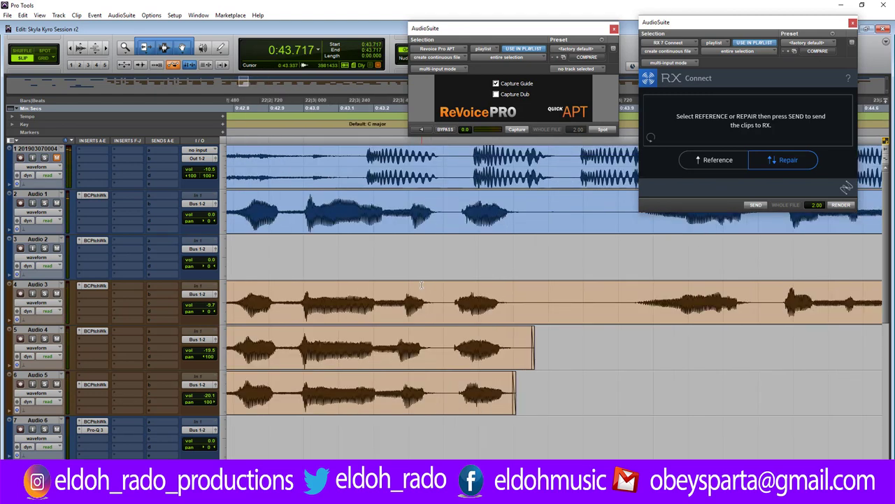
pyautogui.hotkey('ctrl', ']')
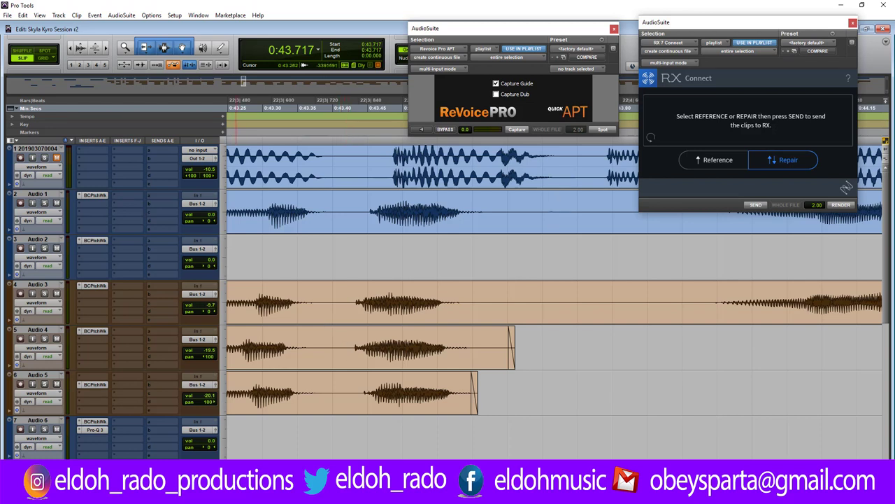
pyautogui.hscroll(-5, 555, 280)
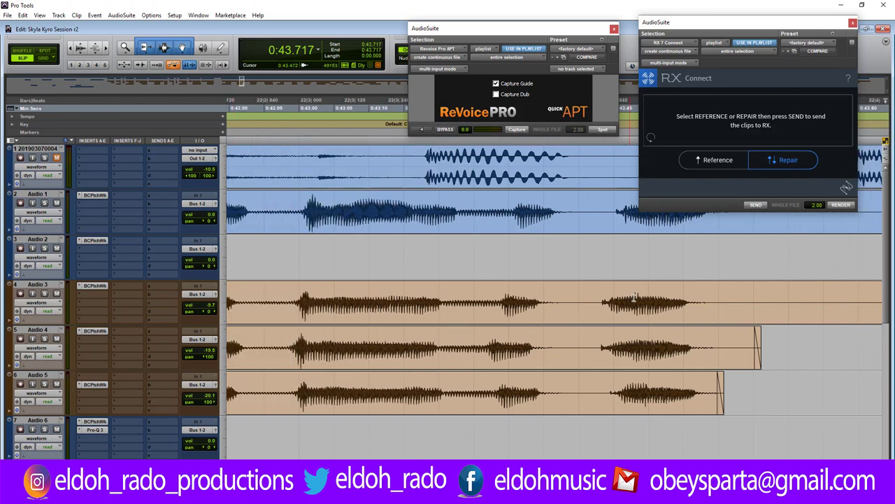
pyautogui.scroll(1, 598, 297)
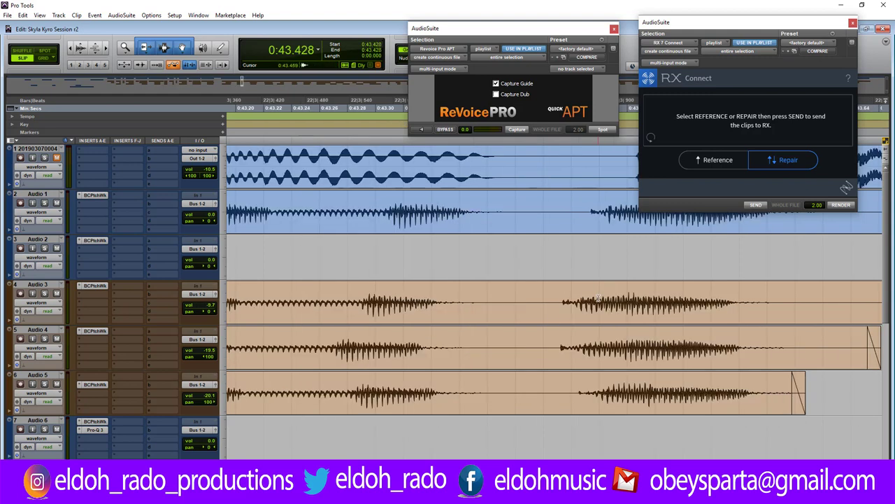
# Delete a range across Audio 3–5, slide Audio 3_02-37 and Audio 5_01-68 later, and trim starts.
pyautogui.moveTo(491, 293); pyautogui.dragTo(541, 402)
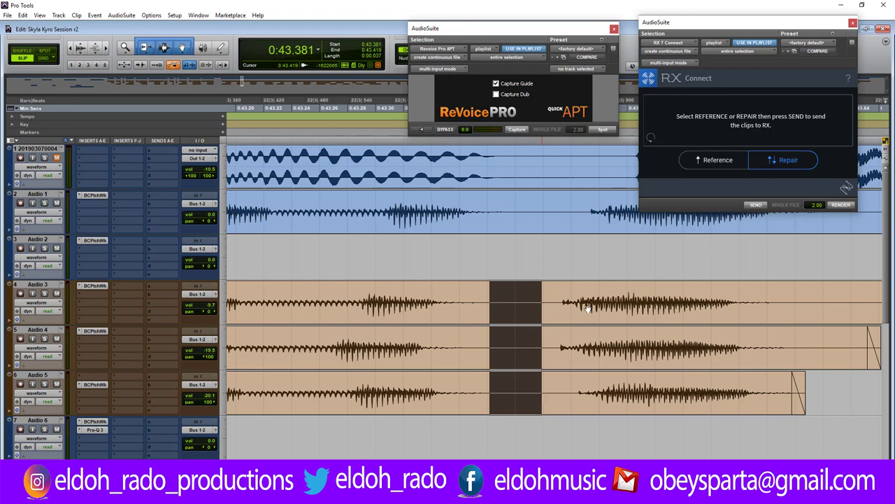
pyautogui.press('Delete')
pyautogui.moveTo(588, 308); pyautogui.dragTo(613, 307)
pyautogui.moveTo(613, 347); pyautogui.dragTo(621, 363)
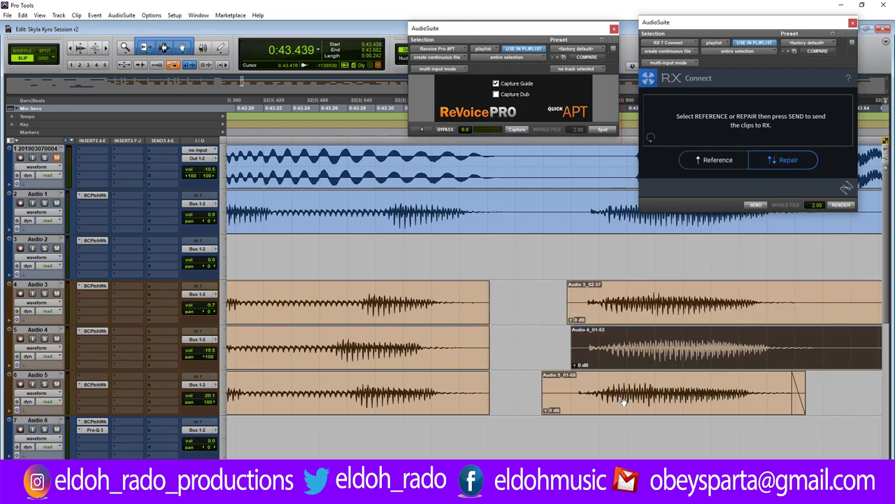
pyautogui.moveTo(623, 401); pyautogui.dragTo(661, 401)
pyautogui.click(620, 354)
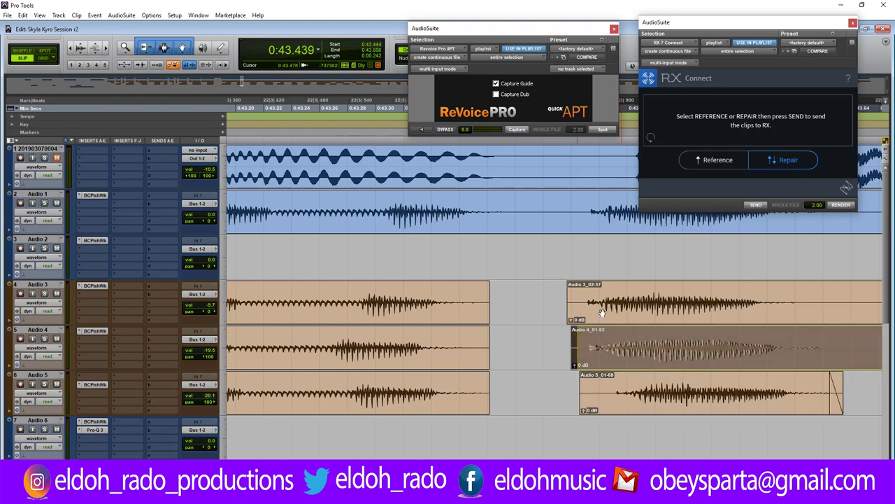
pyautogui.moveTo(602, 312); pyautogui.dragTo(614, 313)
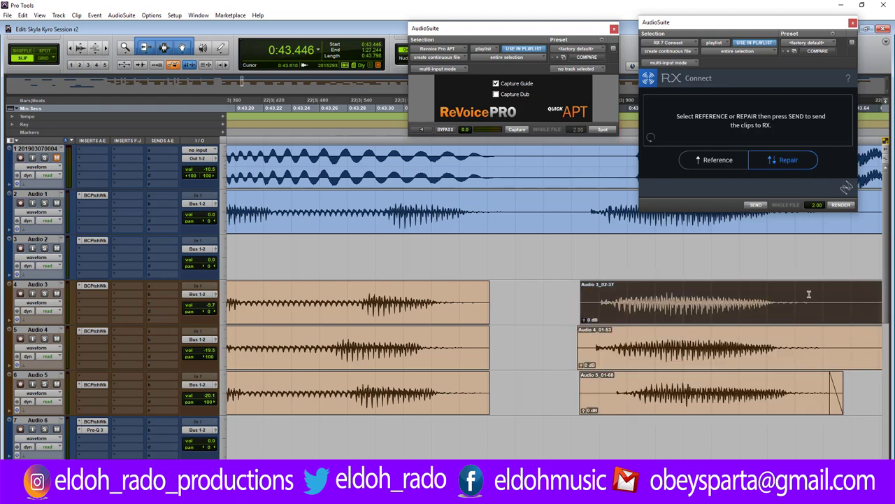
pyautogui.hotkey('ctrl', '[')
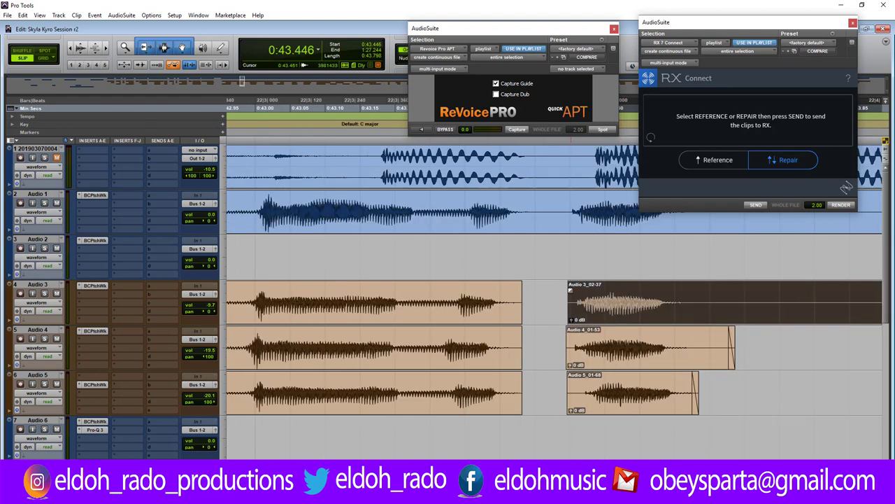
pyautogui.moveTo(570, 289); pyautogui.dragTo(572, 290)
pyautogui.moveTo(572, 342); pyautogui.dragTo(576, 343)
pyautogui.moveTo(569, 387); pyautogui.dragTo(584, 385)
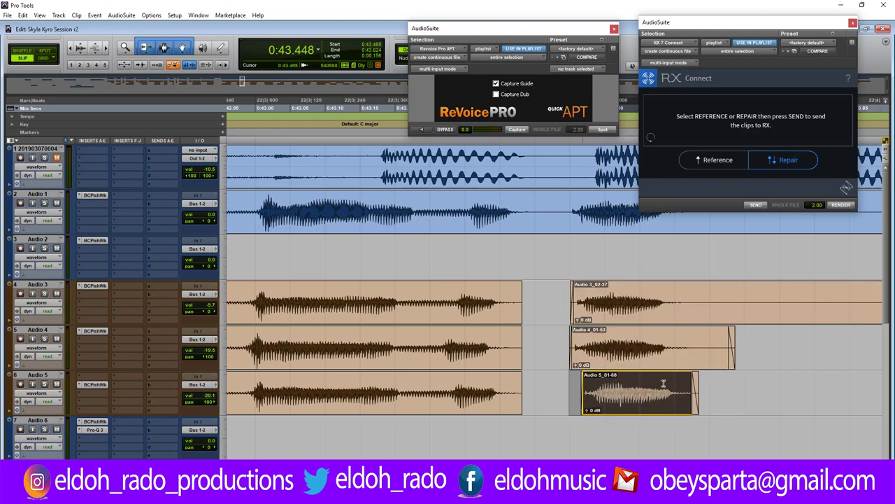
# Delete the gap between Audio 3 and 4 clips, add fade-outs, and reposition Audio 5_01-68 and Audio 3_02-39.
pyautogui.moveTo(689, 315); pyautogui.dragTo(781, 351)
pyautogui.press('Delete')
pyautogui.moveTo(687, 286); pyautogui.dragTo(674, 294)
pyautogui.moveTo(687, 332); pyautogui.dragTo(674, 341)
pyautogui.moveTo(642, 404); pyautogui.dragTo(634, 402)
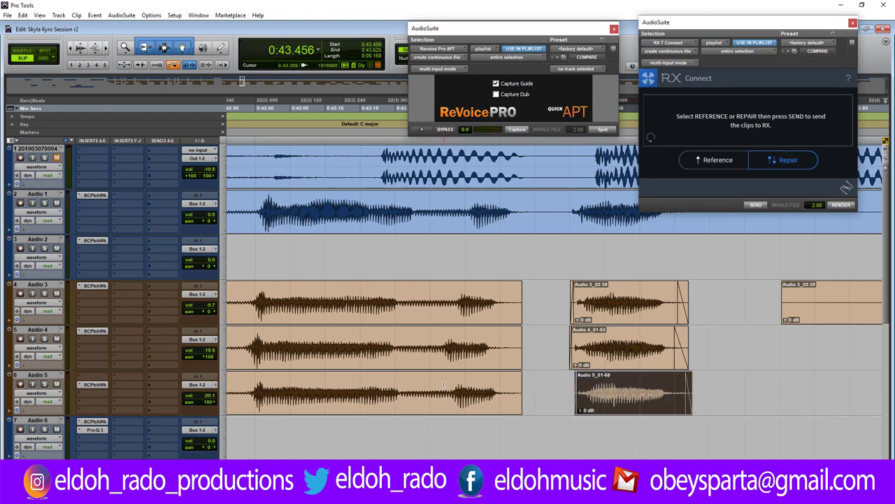
pyautogui.hotkey('ctrl', '[')
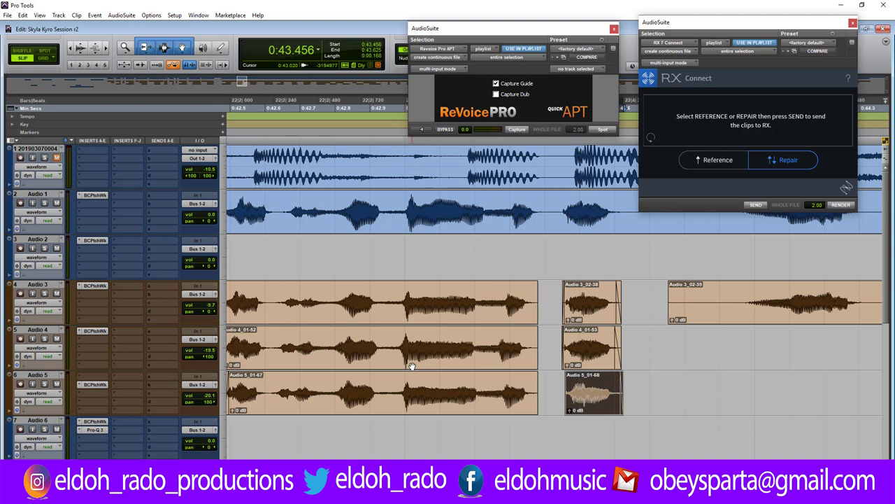
pyautogui.moveTo(670, 286); pyautogui.dragTo(736, 287)
# Remove a short section of the Audio 1 lead, nudge Audio 1_03-16 later, and audition the alignment.
pyautogui.moveTo(824, 24); pyautogui.dragTo(351, 17)
pyautogui.hotkey('ctrl', '[')
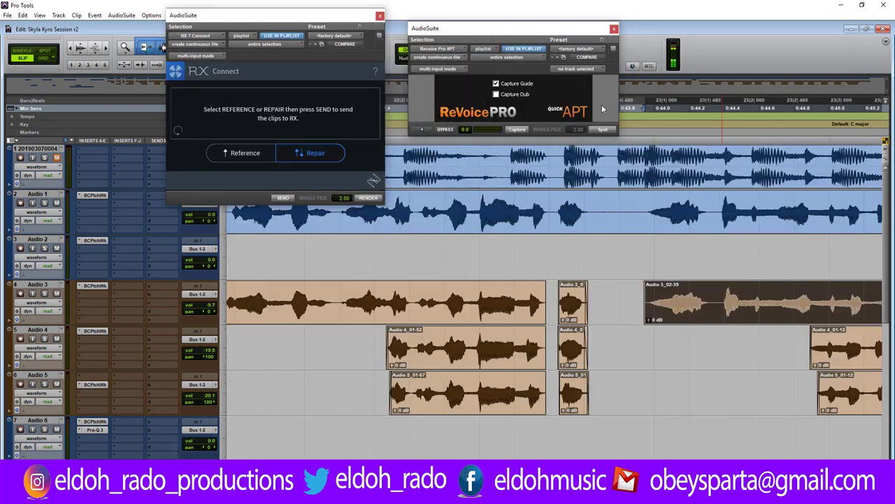
pyautogui.moveTo(593, 217); pyautogui.dragTo(638, 218)
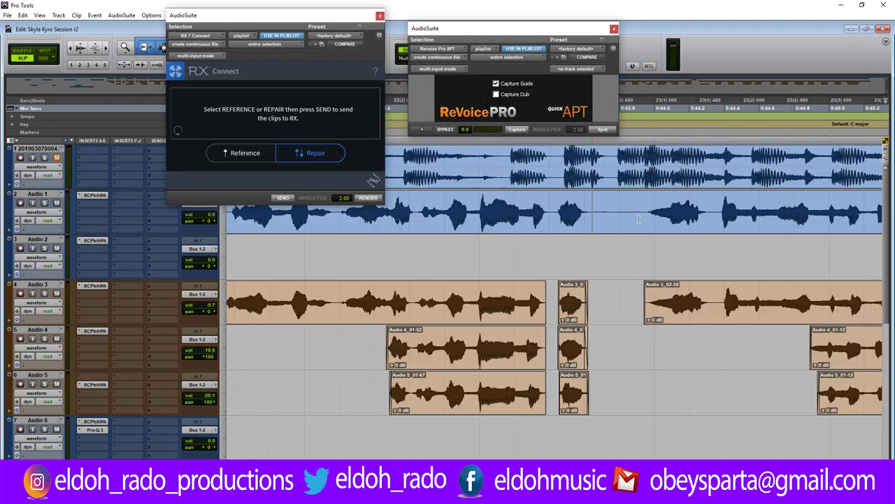
pyautogui.press('Delete')
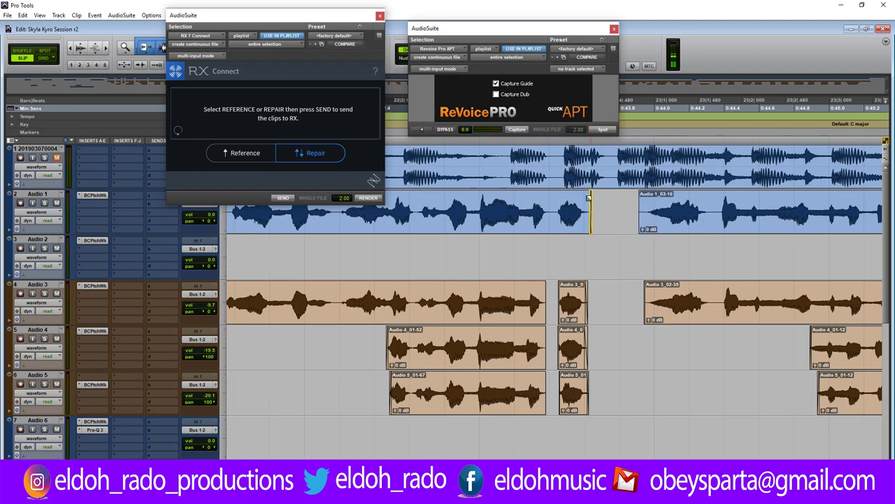
pyautogui.moveTo(640, 196); pyautogui.dragTo(645, 197)
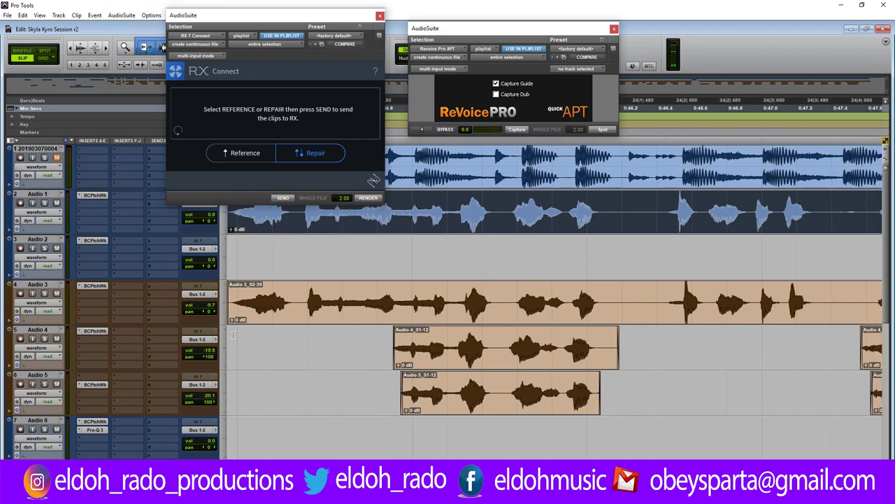
pyautogui.click(233, 335)
pyautogui.press('space')
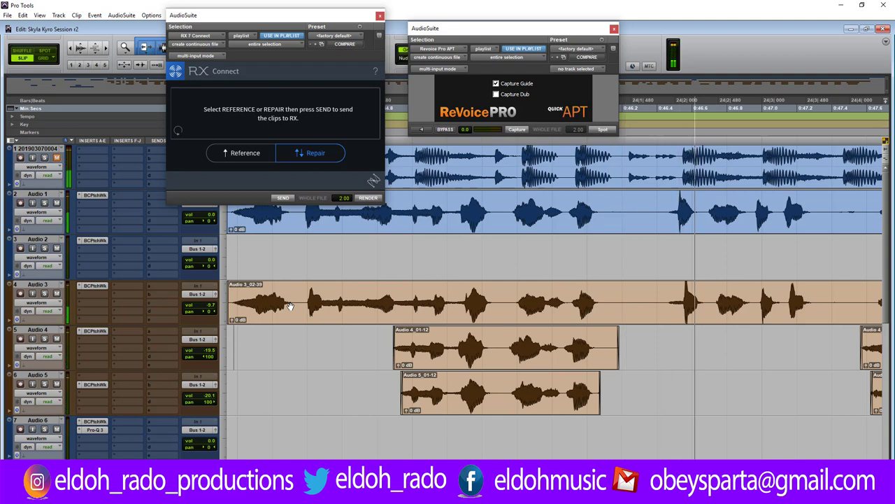
pyautogui.press('space')
pyautogui.press('space')
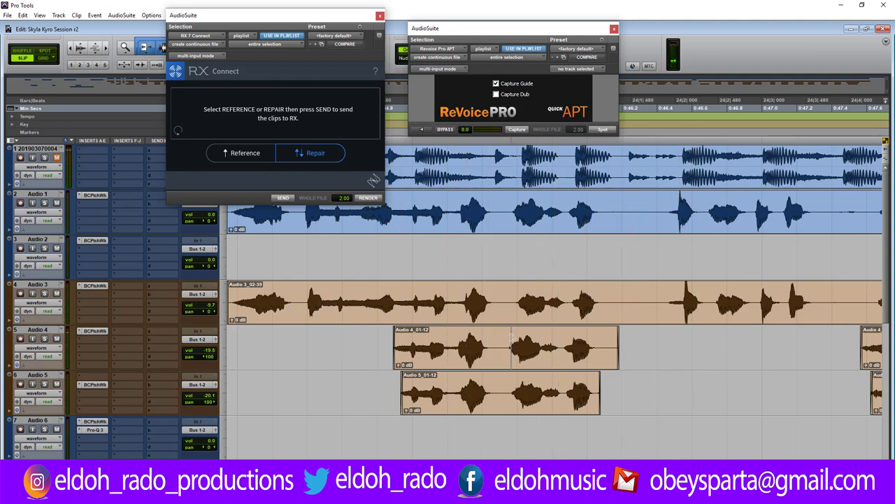
# Split Audio 4 and Audio 3, moving Audio 4_01-55 later and Audio 3_02-41 slightly left.
pyautogui.scroll(3, 512, 338)
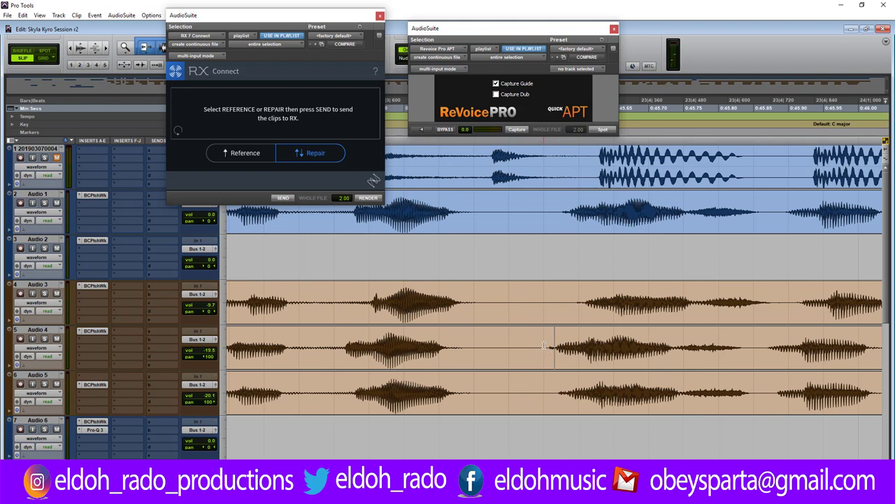
pyautogui.click(544, 346)
pyautogui.press('b')
pyautogui.moveTo(560, 350); pyautogui.dragTo(581, 349)
pyautogui.click(575, 301)
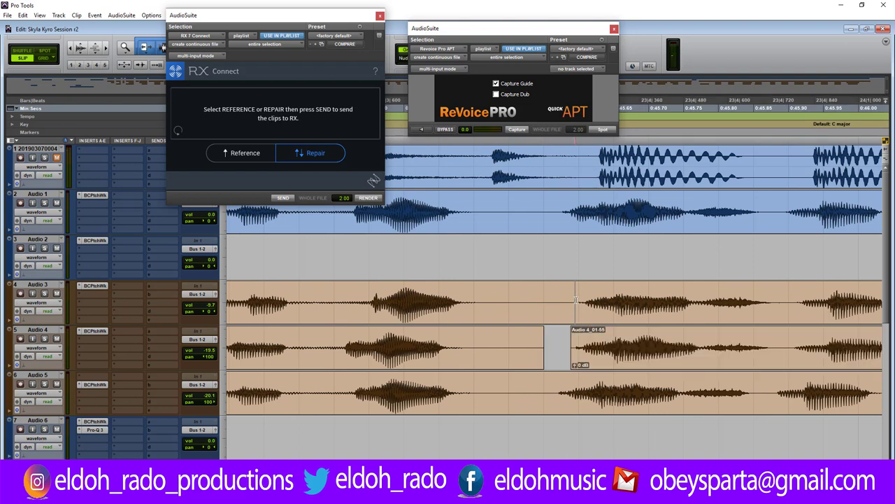
pyautogui.press('b')
pyautogui.click(637, 312)
pyautogui.moveTo(636, 312); pyautogui.dragTo(624, 312)
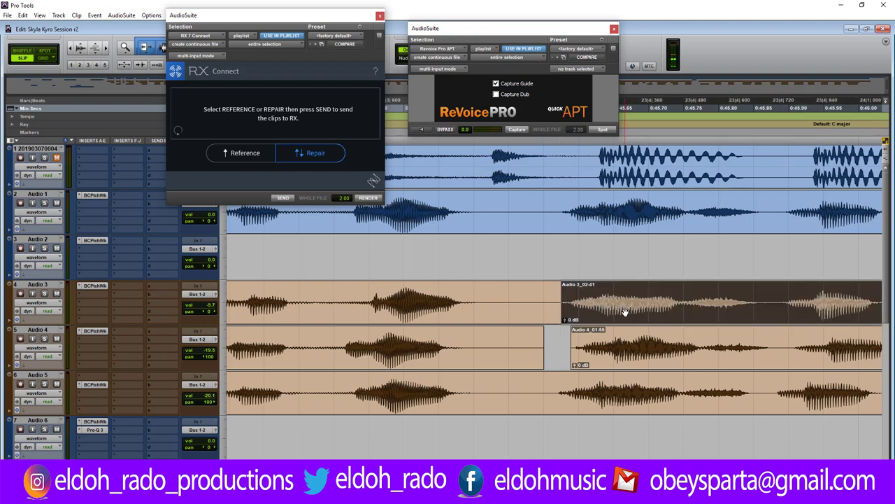
# Split Audio 4_01-55 and Audio 5 twice, nudging Audio 5_01-70 and Audio 5_01-72 right into line.
pyautogui.click(791, 347)
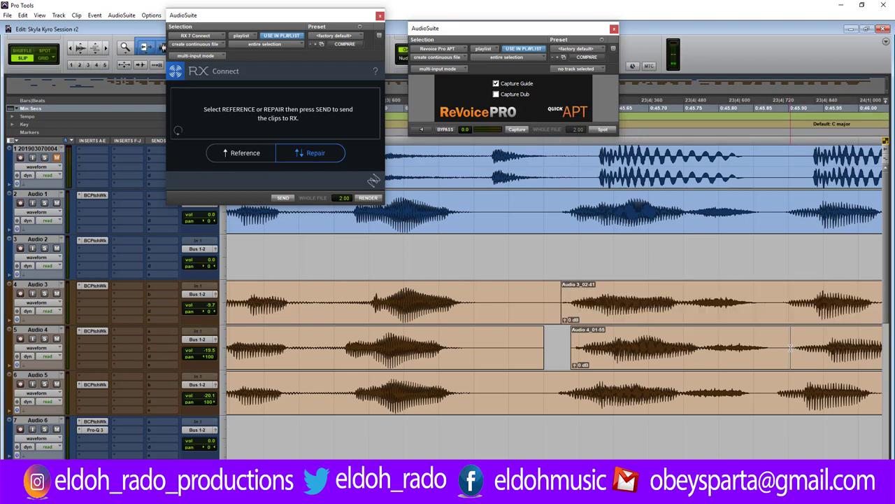
pyautogui.press('b')
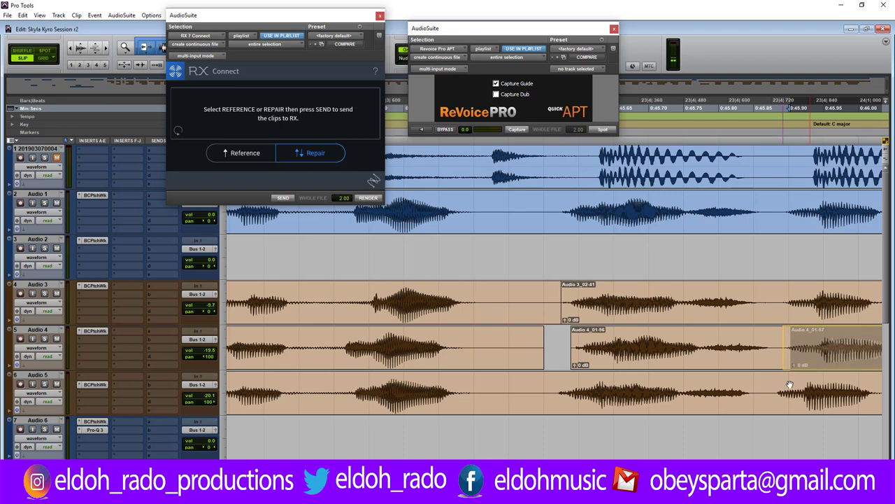
pyautogui.click(785, 326)
pyautogui.click(774, 392)
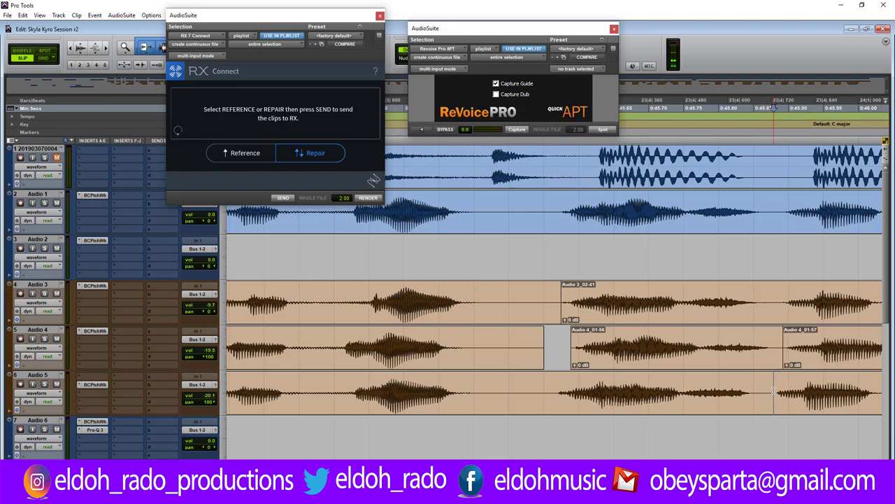
pyautogui.press('b')
pyautogui.click(811, 398)
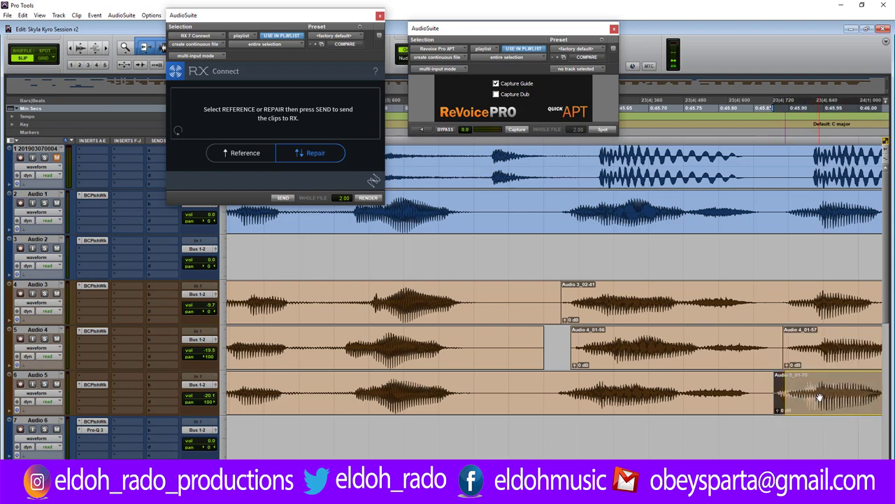
pyautogui.moveTo(798, 396); pyautogui.dragTo(810, 396)
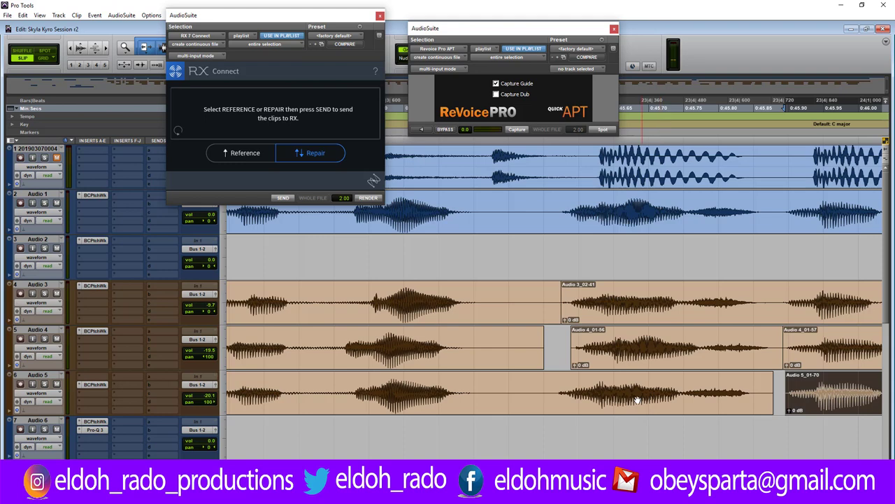
pyautogui.click(556, 392)
pyautogui.press('b')
pyautogui.moveTo(599, 408); pyautogui.dragTo(612, 406)
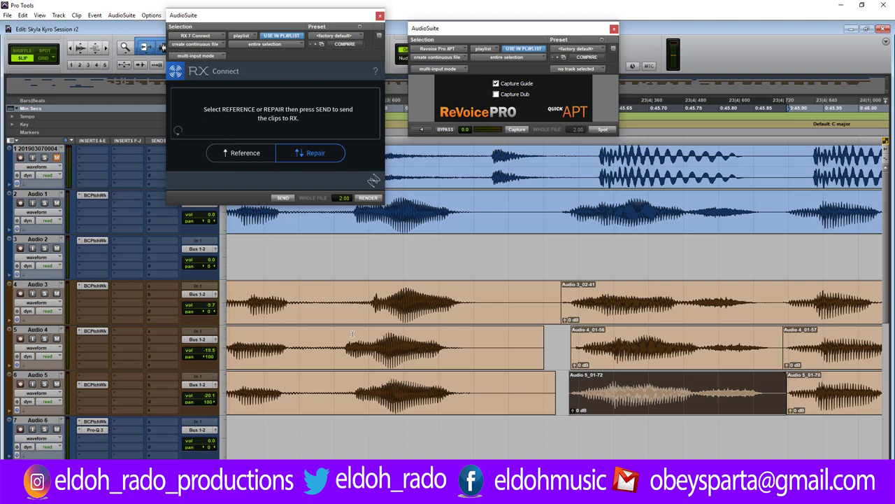
# Split the Audio 1 lead at the phrase boundary, creating Audio 1_03-18.
pyautogui.hotkey('ctrl', '[')
pyautogui.hotkey('ctrl', '[')
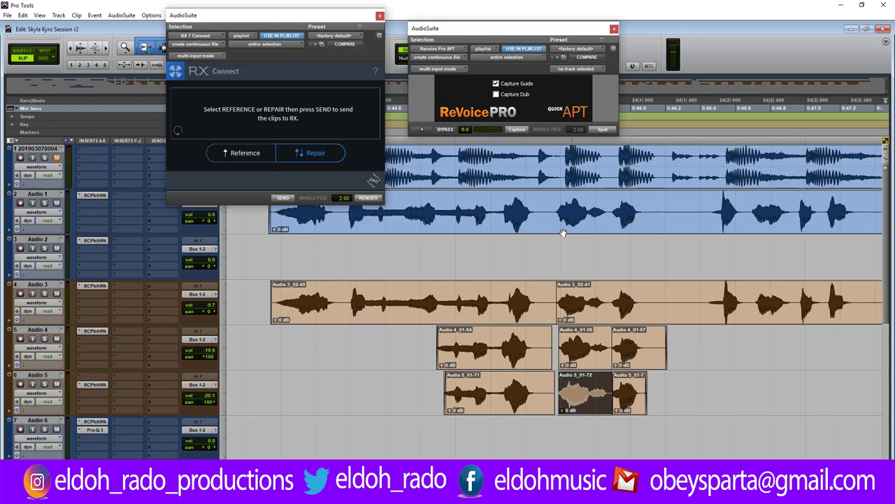
pyautogui.click(535, 210)
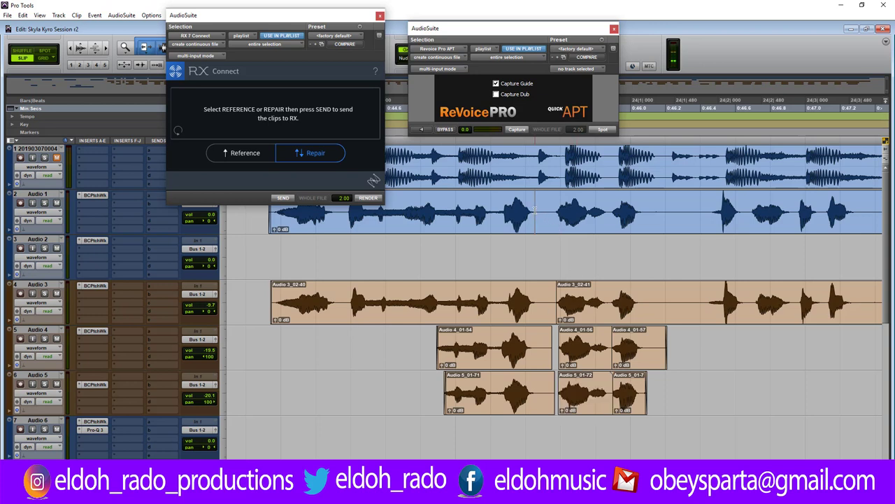
pyautogui.hotkey('ctrl', 'e')
# Capture the lead's first clip as guide and the first Audio 3 clip as dub in ReVoice Pro APT, then spot it back.
pyautogui.click(462, 223)
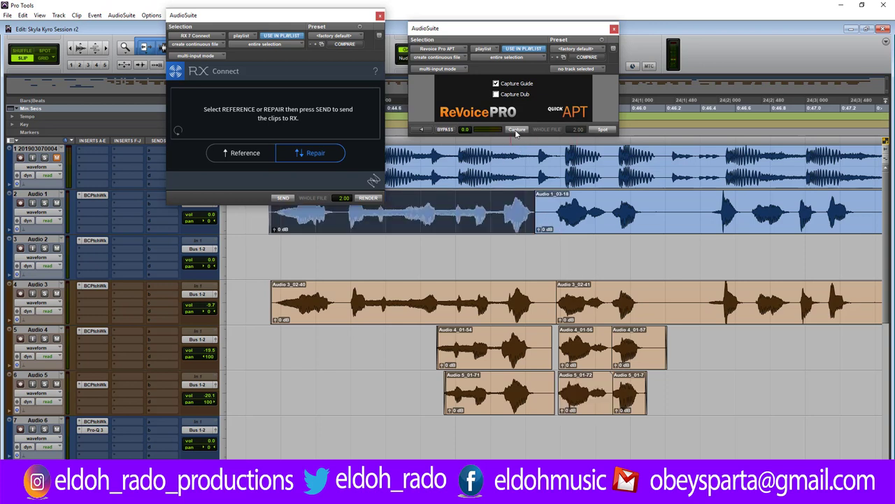
pyautogui.click(459, 310)
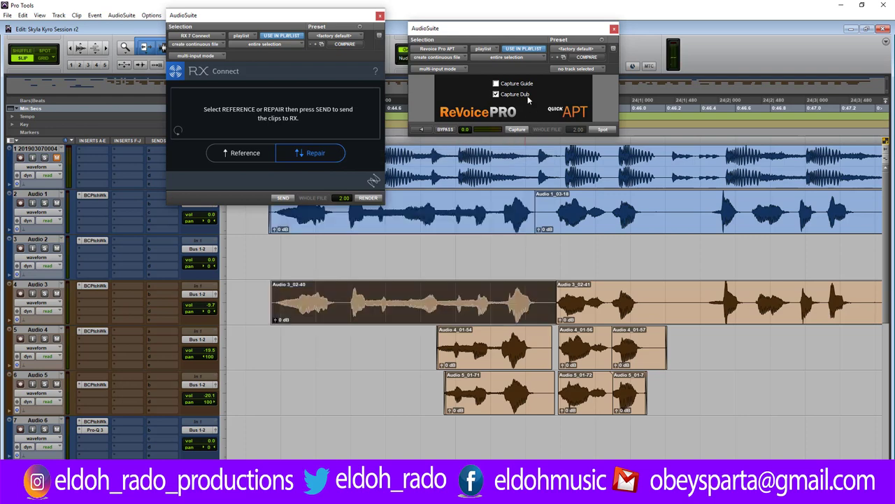
pyautogui.click(519, 132)
pyautogui.click(603, 130)
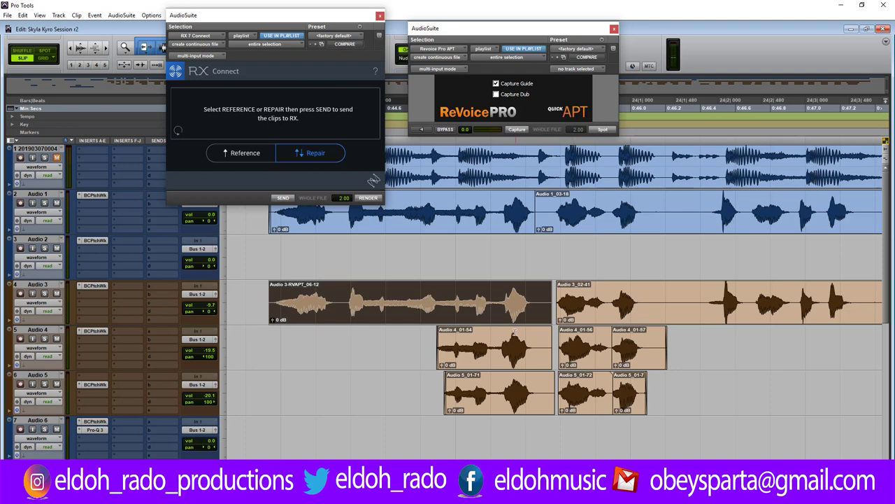
# Slide the Audio 4 and Audio 5 clips into line with the Audio 3 clip.
pyautogui.scroll(6, 575, 351)
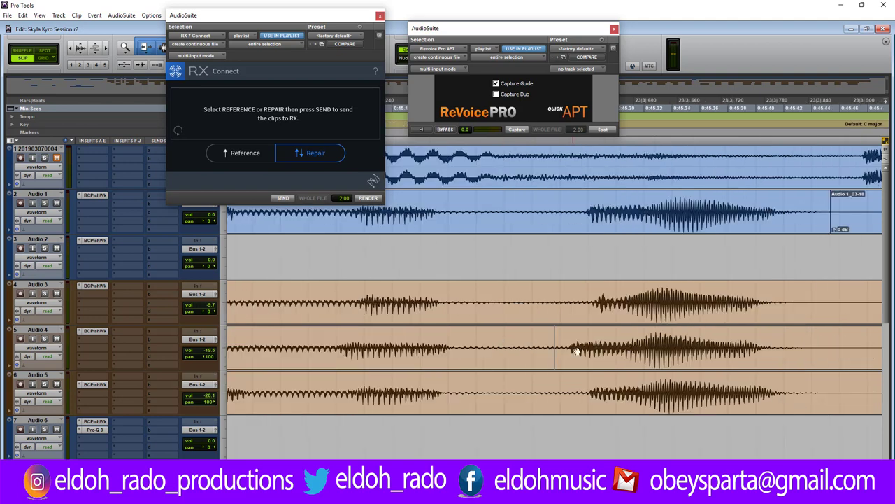
pyautogui.moveTo(589, 361); pyautogui.dragTo(614, 356)
pyautogui.moveTo(616, 394); pyautogui.dragTo(585, 388)
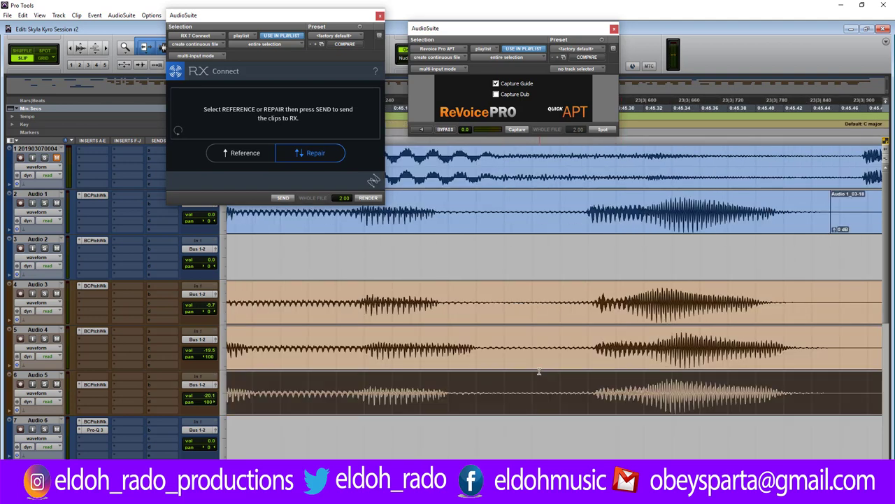
# Trim the ends of Audio 4_01-54, Audio 3 and Audio 5_01-71, and start Audio 1_03-18 later.
pyautogui.scroll(-5, 538, 371)
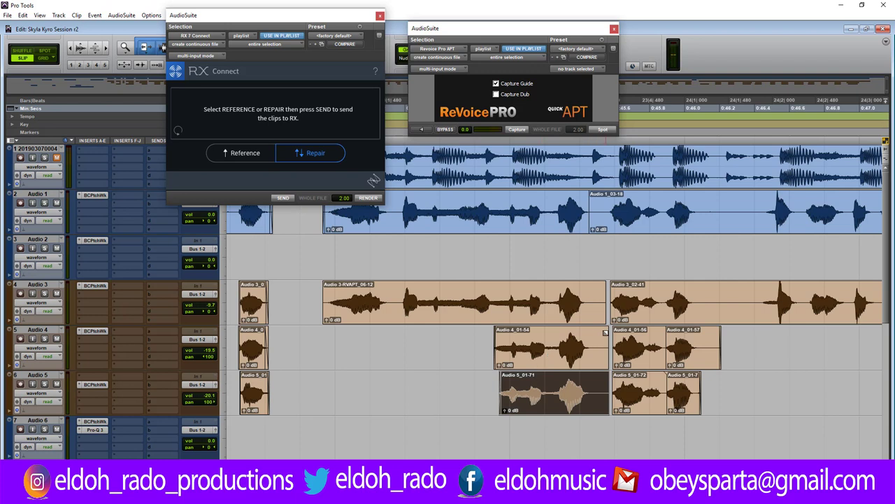
pyautogui.moveTo(605, 335); pyautogui.dragTo(595, 335)
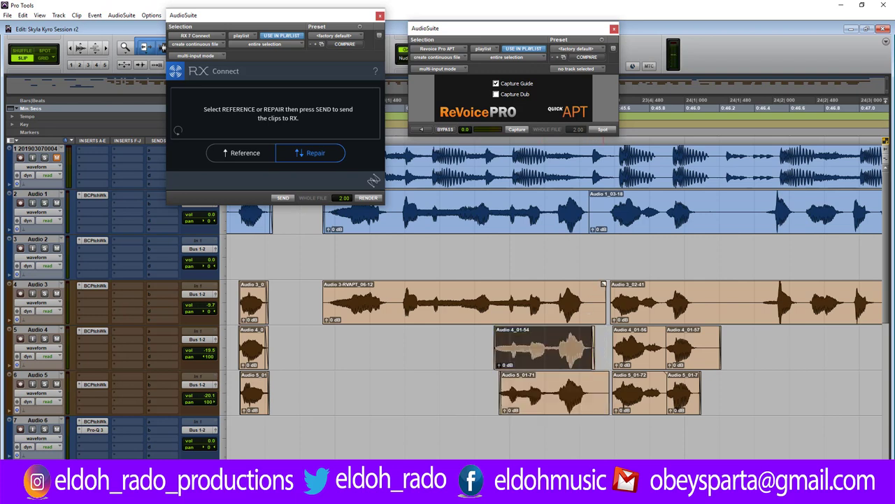
pyautogui.moveTo(603, 284); pyautogui.dragTo(587, 285)
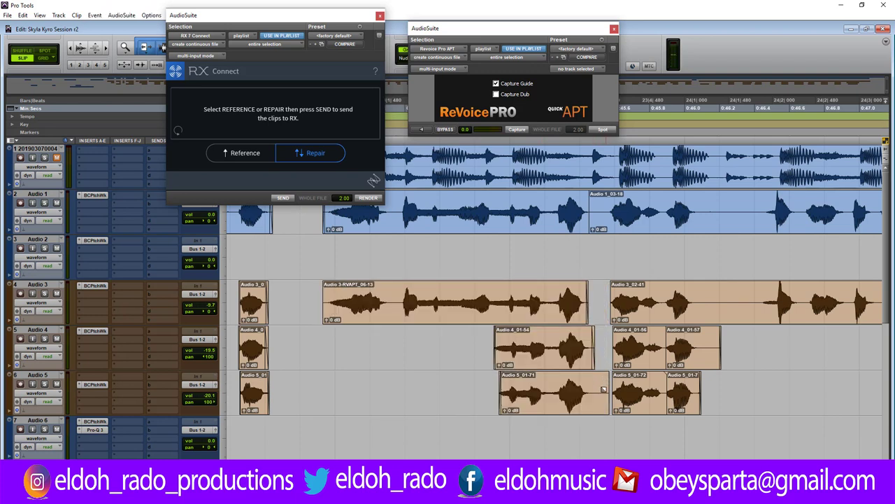
pyautogui.moveTo(603, 389); pyautogui.dragTo(594, 389)
pyautogui.click(592, 205)
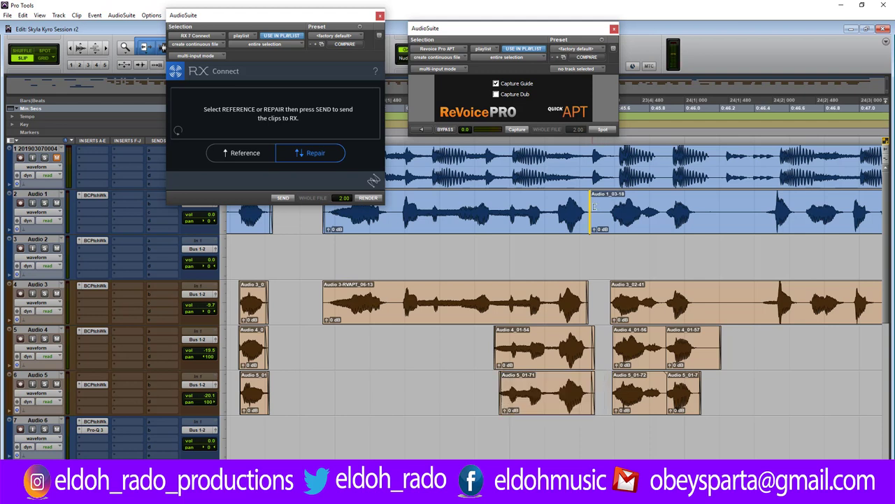
pyautogui.moveTo(594, 207); pyautogui.dragTo(606, 207)
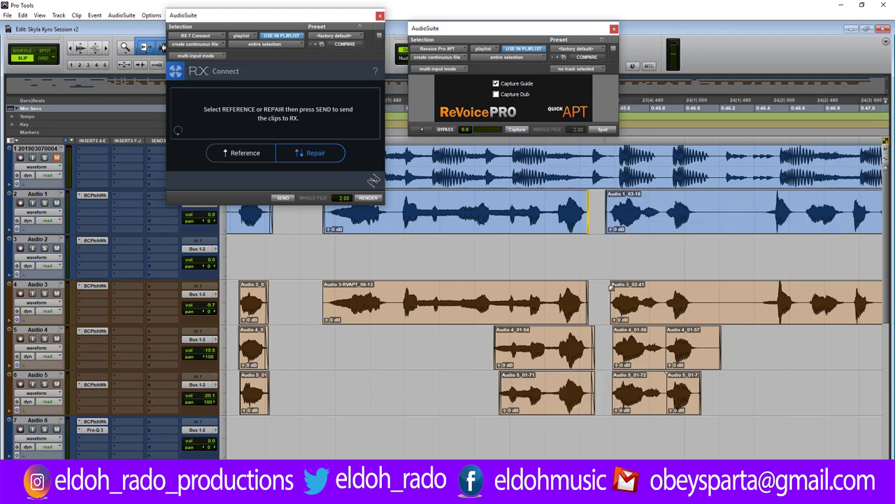
# Fade out the ends of Audio 4_01-56 and Audio 5_01-72, then play back the section.
pyautogui.hotkey('ctrl', ']')
pyautogui.hotkey('ctrl', ']')
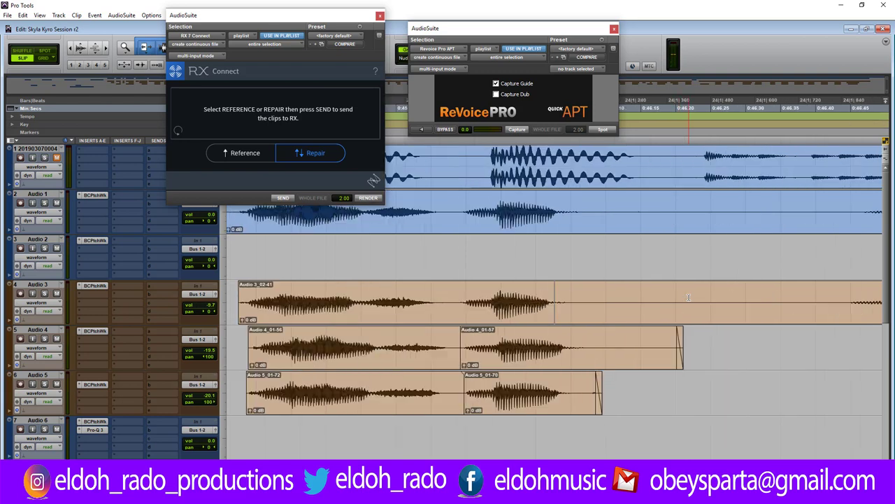
pyautogui.moveTo(457, 333); pyautogui.dragTo(442, 333)
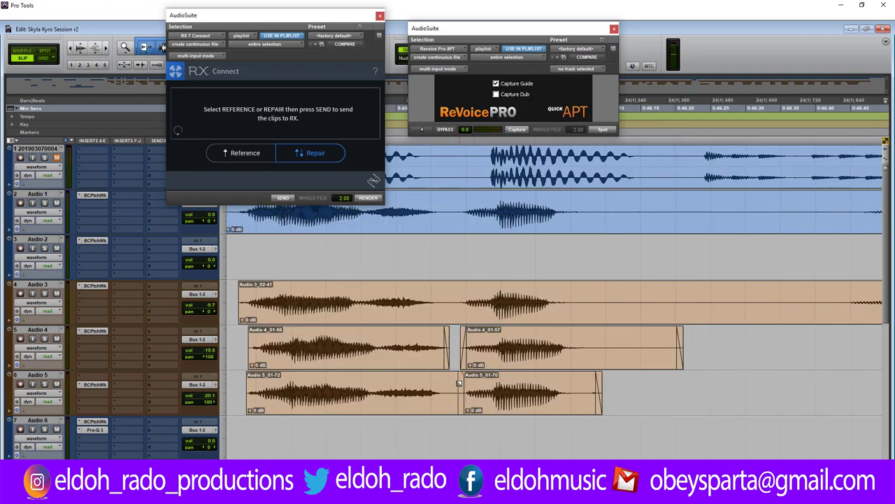
pyautogui.moveTo(459, 378)
pyautogui.mouseDown()
pyautogui.moveTo(448, 395)
pyautogui.moveTo(402, 392)
pyautogui.mouseUp()
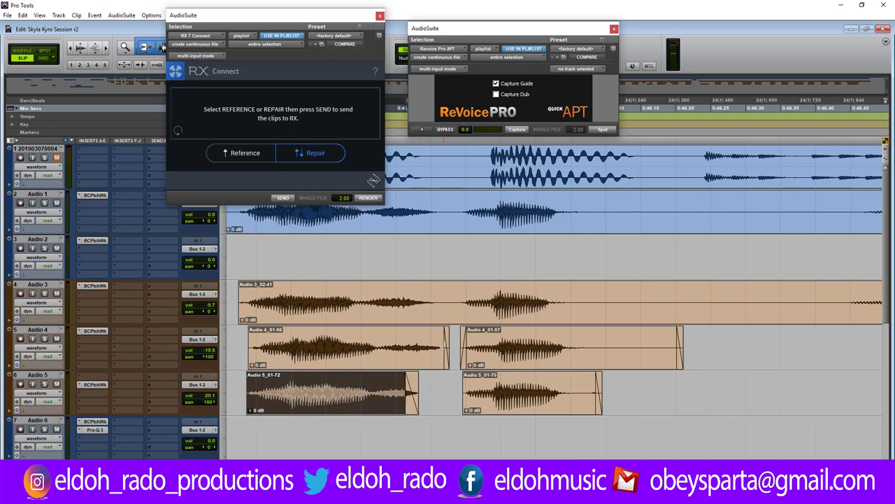
pyautogui.moveTo(446, 345); pyautogui.dragTo(424, 345)
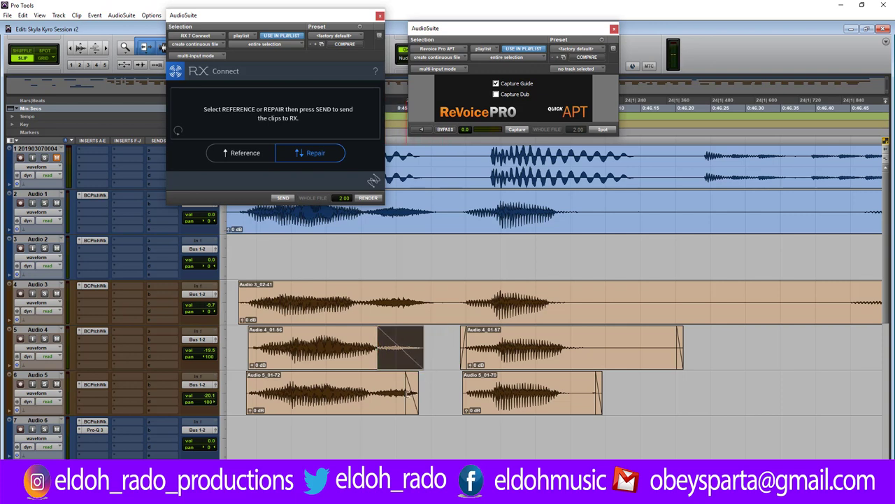
pyautogui.moveTo(418, 381); pyautogui.dragTo(387, 382)
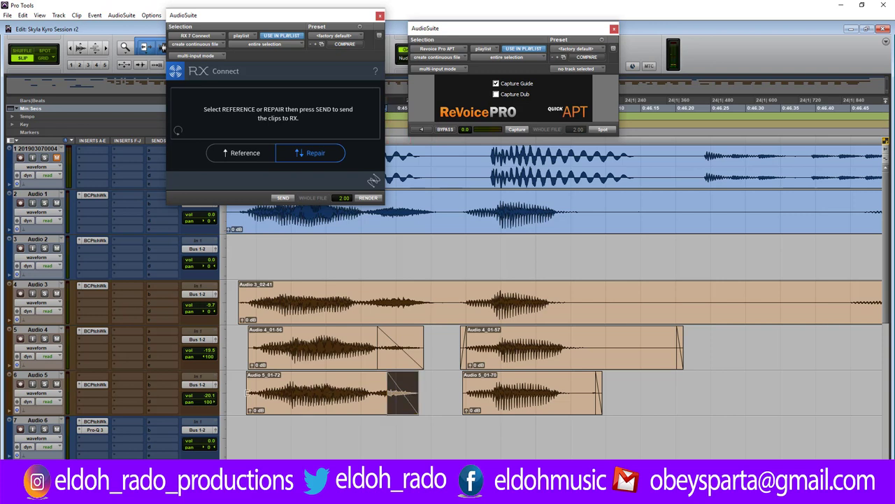
pyautogui.click(235, 382)
pyautogui.press('space')
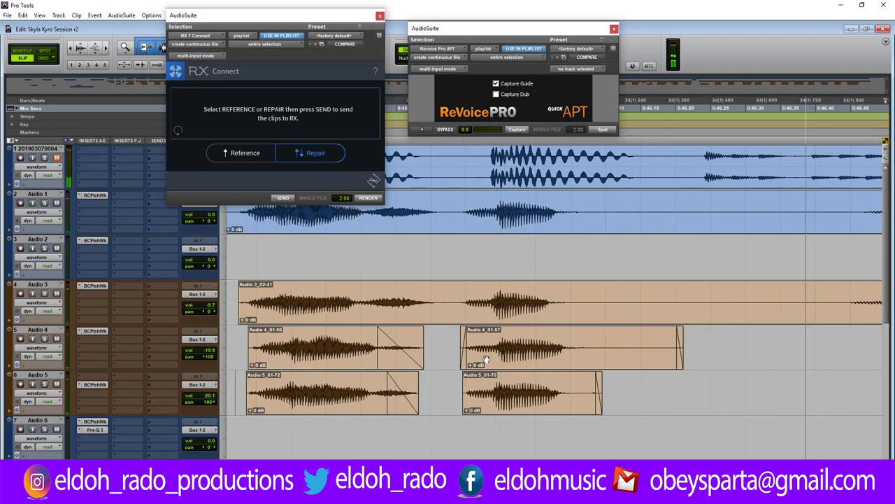
# Delete the gap across the vocals, fade out Audio 3_02-42, and trim Audio 3_02-43 and 1_03-20 starts.
pyautogui.hotkey('ctrl', '[')
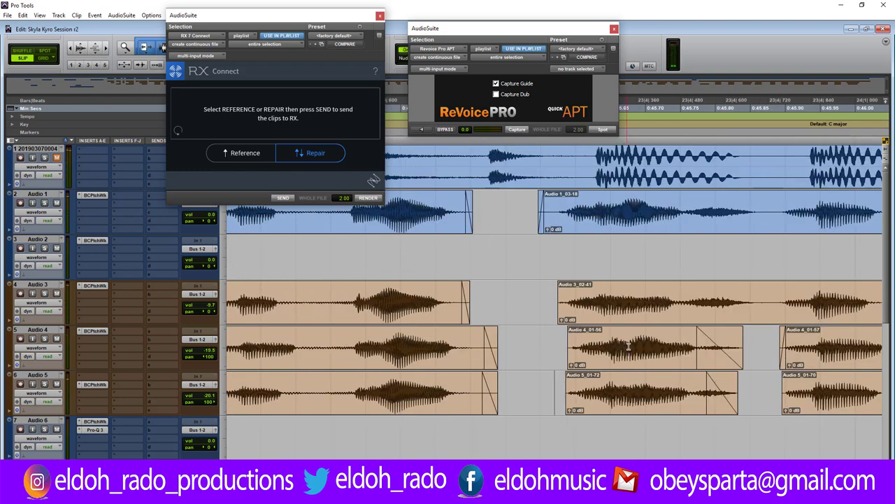
pyautogui.moveTo(645, 225); pyautogui.dragTo(696, 389)
pyautogui.press('Delete')
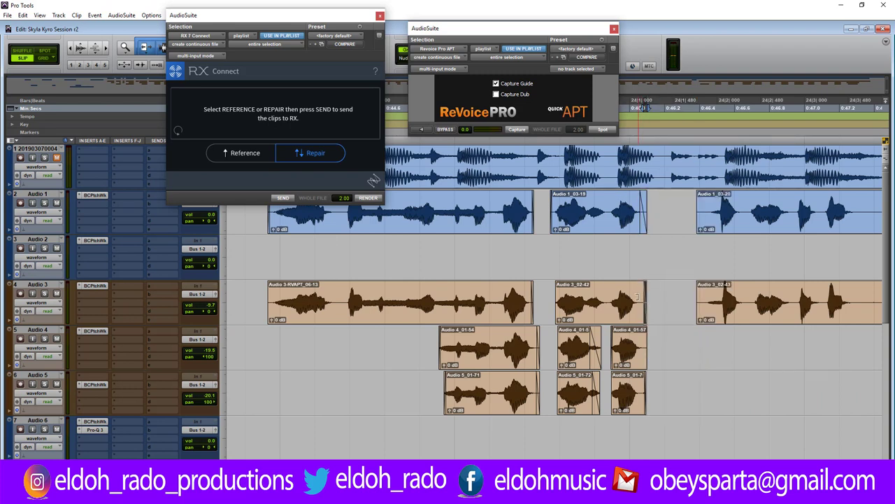
pyautogui.moveTo(643, 287); pyautogui.dragTo(638, 292)
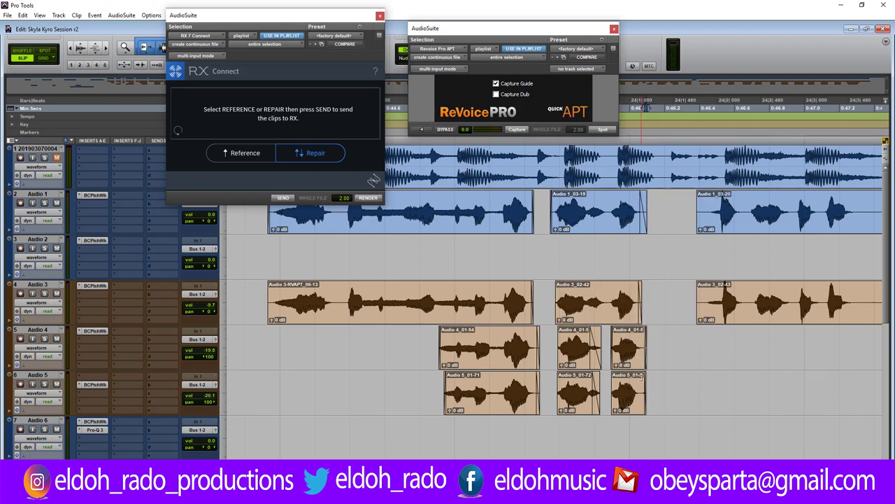
pyautogui.moveTo(701, 303); pyautogui.dragTo(705, 302)
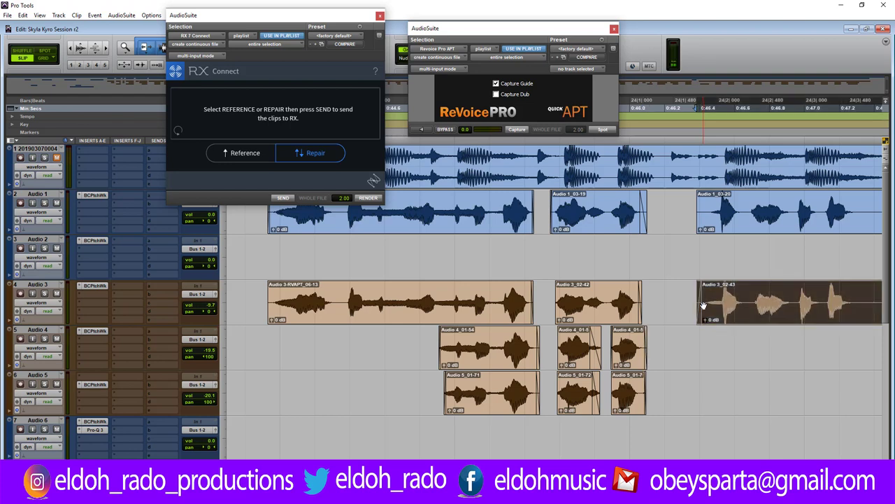
pyautogui.moveTo(700, 207); pyautogui.dragTo(707, 207)
pyautogui.click(691, 222)
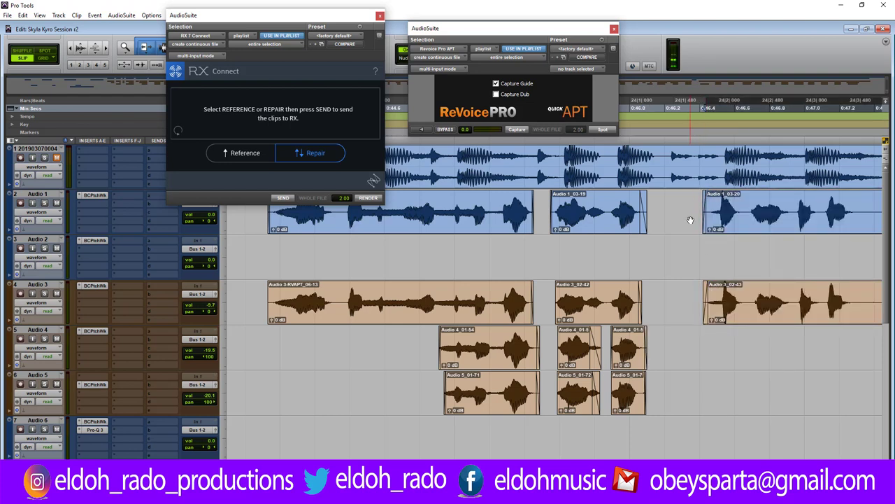
# Play the stack, then delete the next gap and trim the Audio 3 clip end to the lead.
pyautogui.press('r')
pyautogui.press('r')
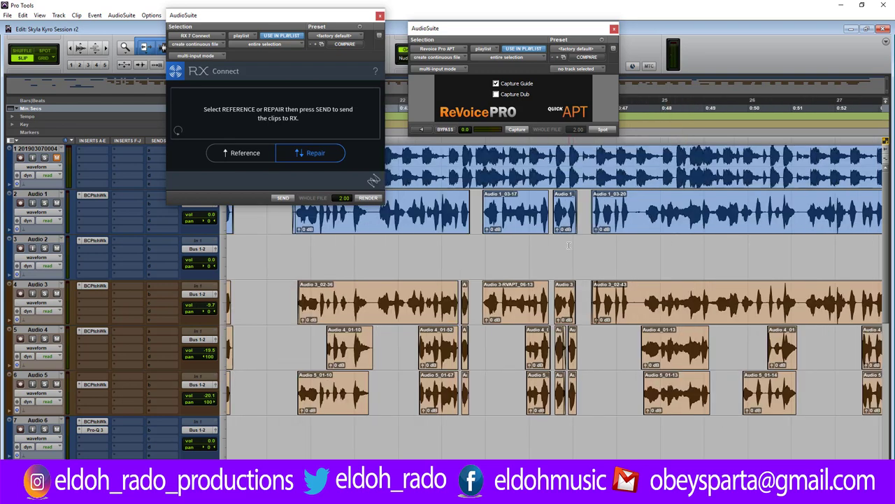
pyautogui.press('space')
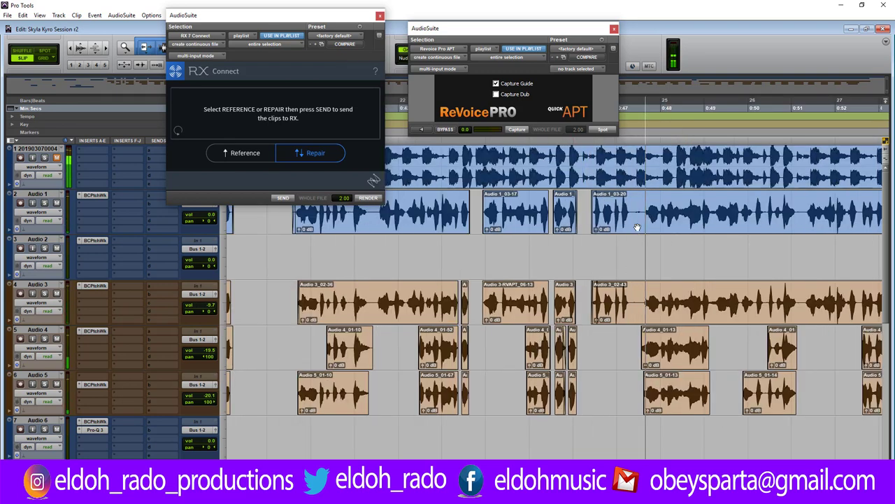
pyautogui.press('t')
pyautogui.press('t')
pyautogui.press('t')
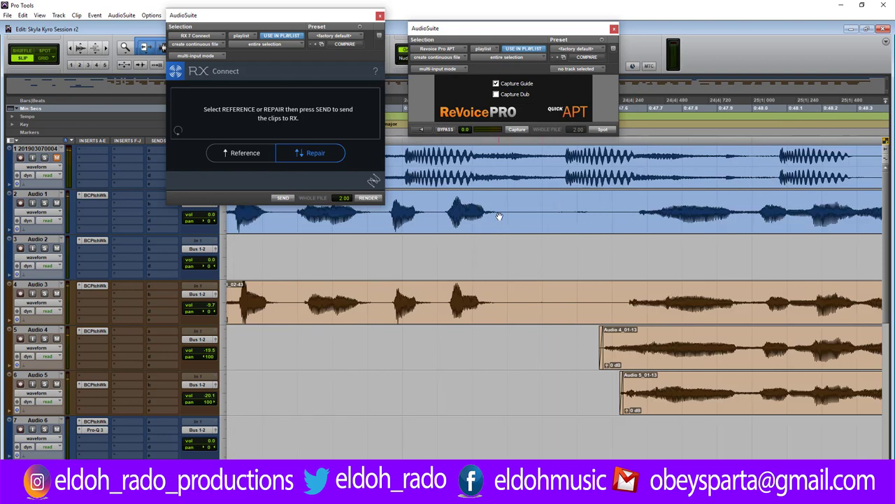
pyautogui.moveTo(506, 207); pyautogui.dragTo(608, 315)
pyautogui.press('Delete')
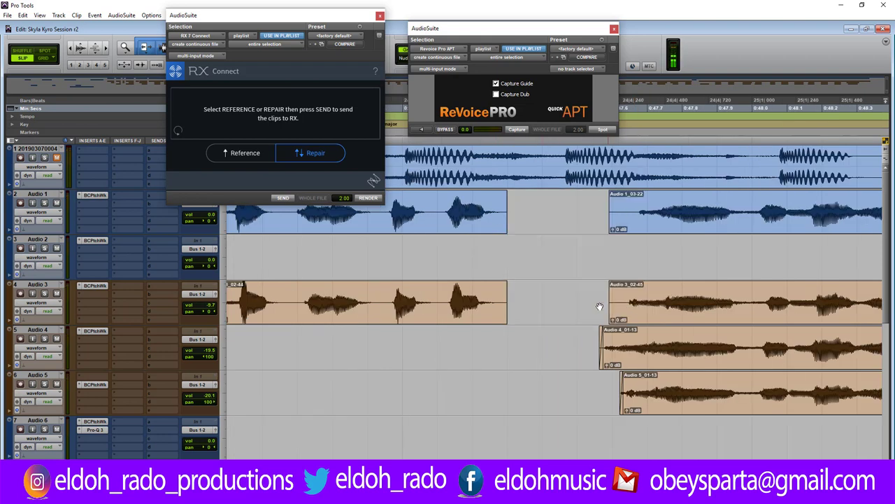
pyautogui.click(504, 210)
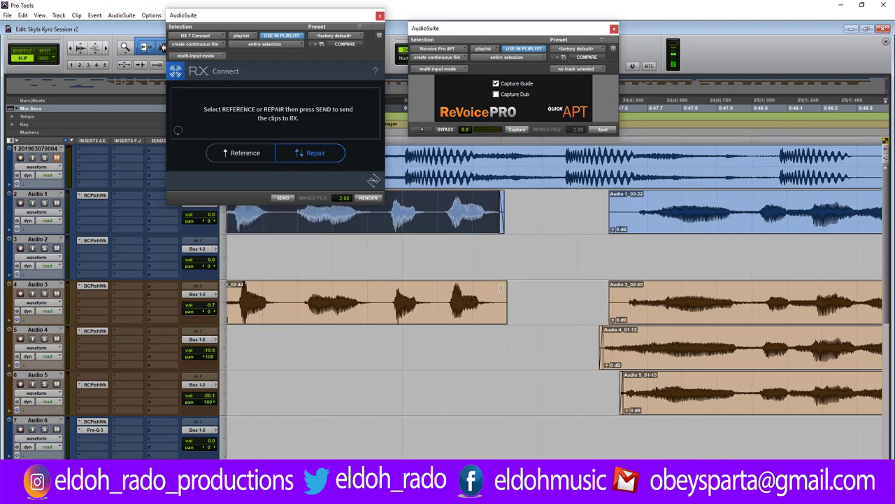
pyautogui.moveTo(501, 286); pyautogui.dragTo(499, 288)
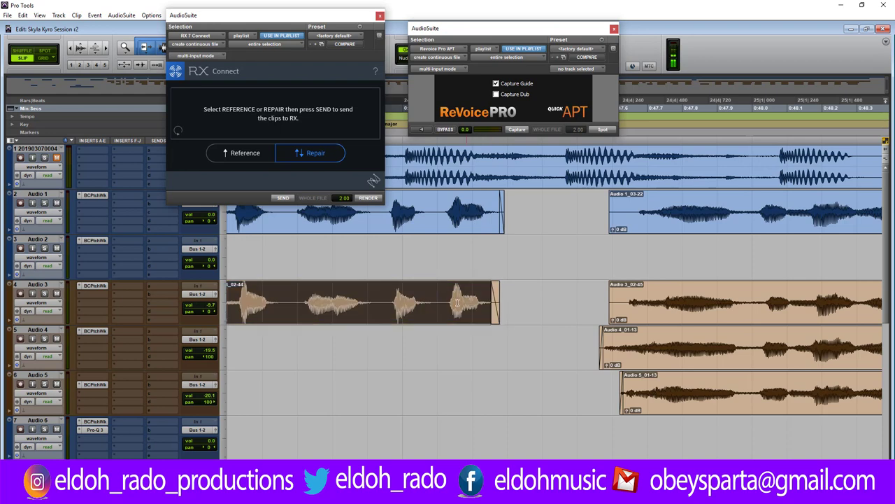
# Trim the starts of Audio 1_03-22, Audio 3_02-45 and the Audio 4 clip later.
pyautogui.keyDown('alt'); pyautogui.scroll(2, 473, 309); pyautogui.keyUp('alt')
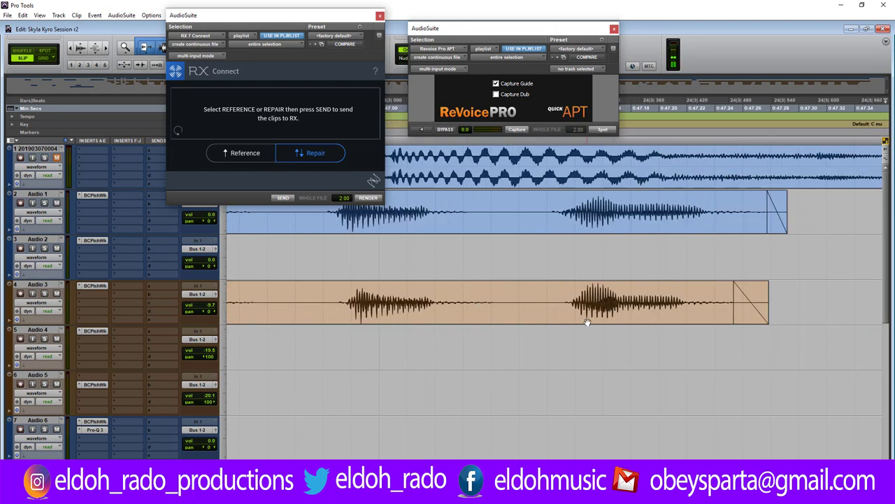
pyautogui.keyDown('alt'); pyautogui.scroll(-3, 587, 319); pyautogui.keyUp('alt')
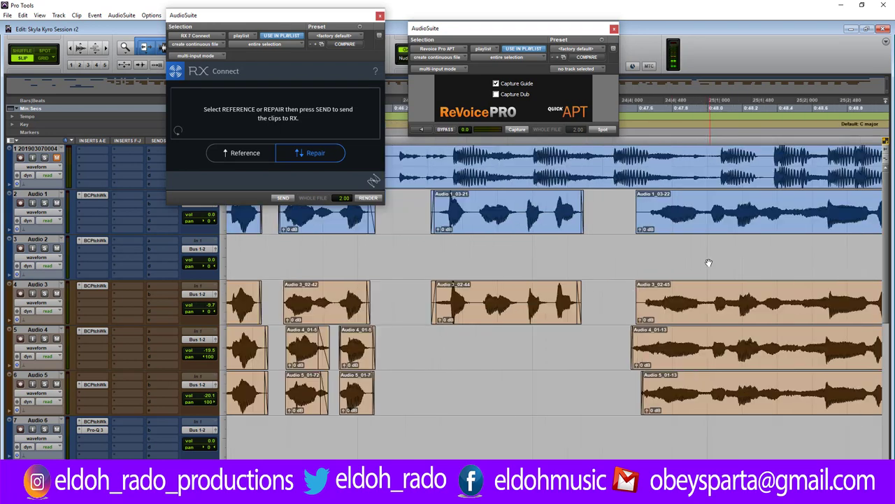
pyautogui.moveTo(638, 199); pyautogui.dragTo(646, 201)
pyautogui.moveTo(638, 286); pyautogui.dragTo(642, 286)
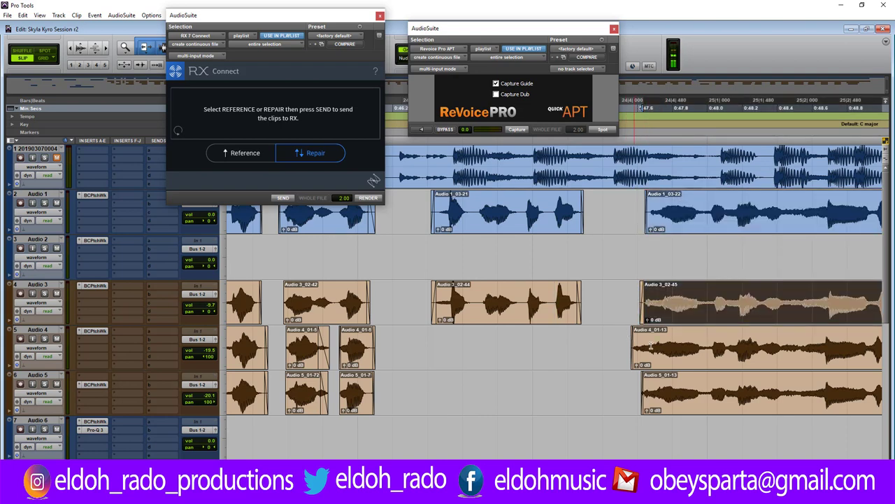
pyautogui.click(692, 339)
pyautogui.keyDown('alt'); pyautogui.scroll(3, 693, 339); pyautogui.keyUp('alt')
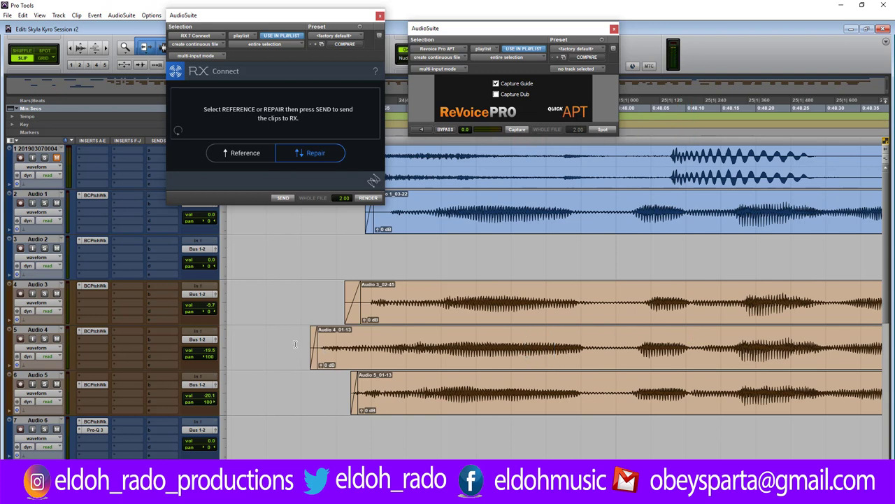
pyautogui.moveTo(295, 343); pyautogui.dragTo(450, 339)
pyautogui.press('Delete')
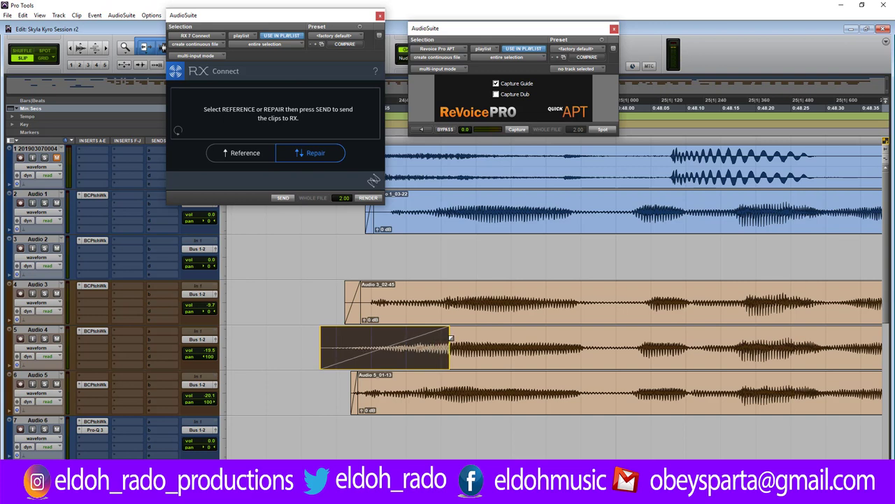
# Add fade-ins to the starts of the Audio 4, Audio 3 and Audio 5 harmony clips.
pyautogui.moveTo(322, 348); pyautogui.dragTo(368, 348)
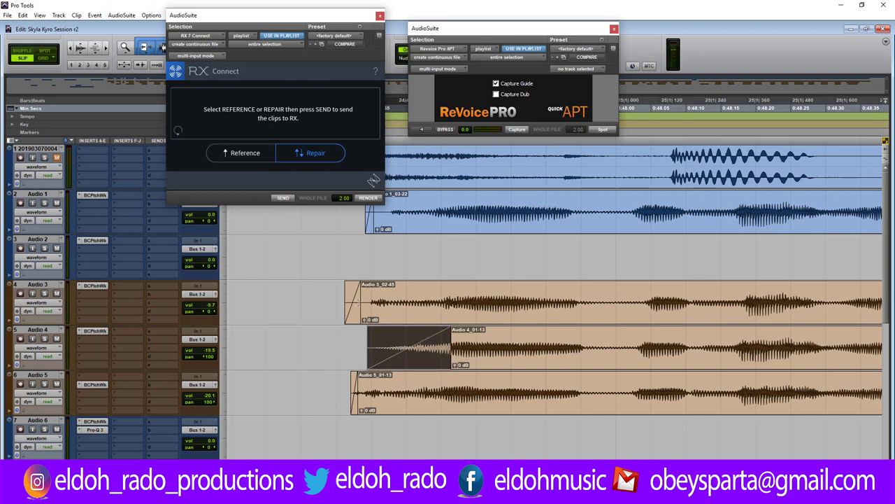
pyautogui.moveTo(358, 303); pyautogui.dragTo(440, 304)
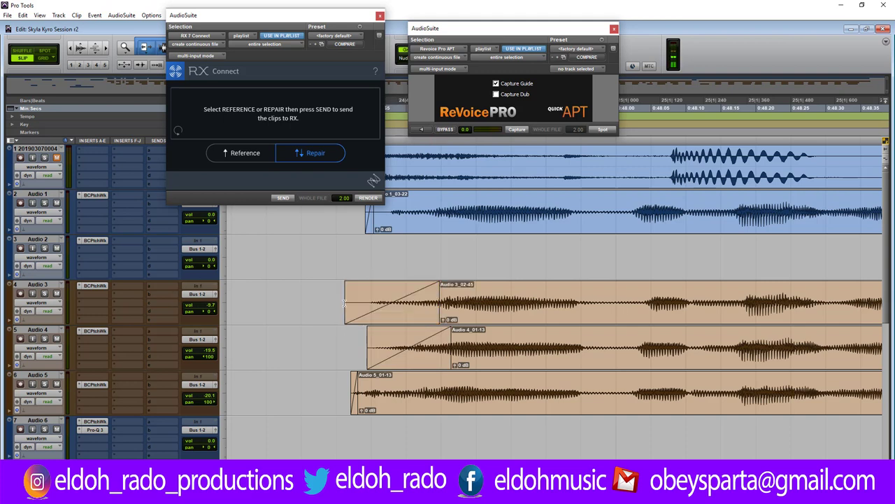
pyautogui.moveTo(346, 301); pyautogui.dragTo(377, 301)
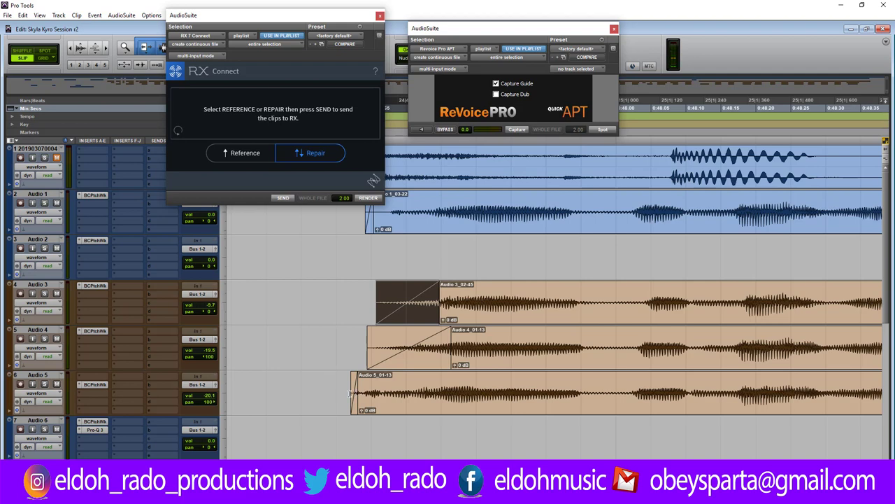
pyautogui.hotkey('ctrl', ']')
pyautogui.hotkey('ctrl', ']')
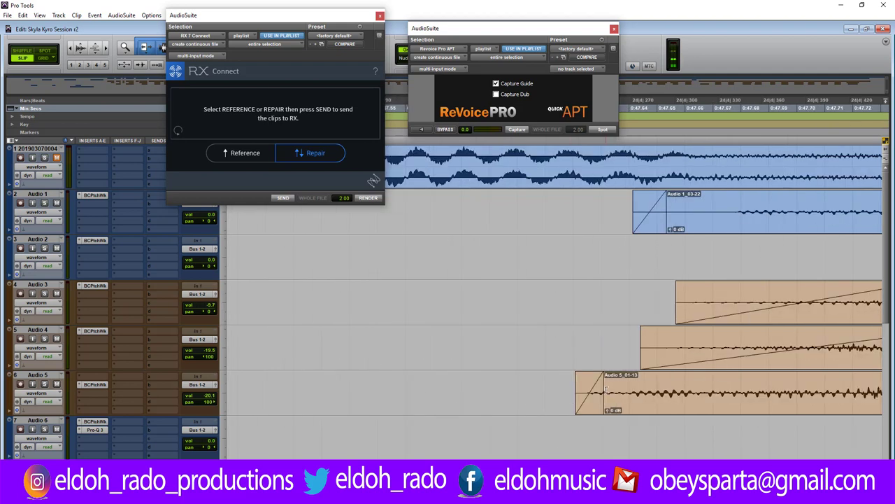
pyautogui.moveTo(600, 392); pyautogui.dragTo(801, 393)
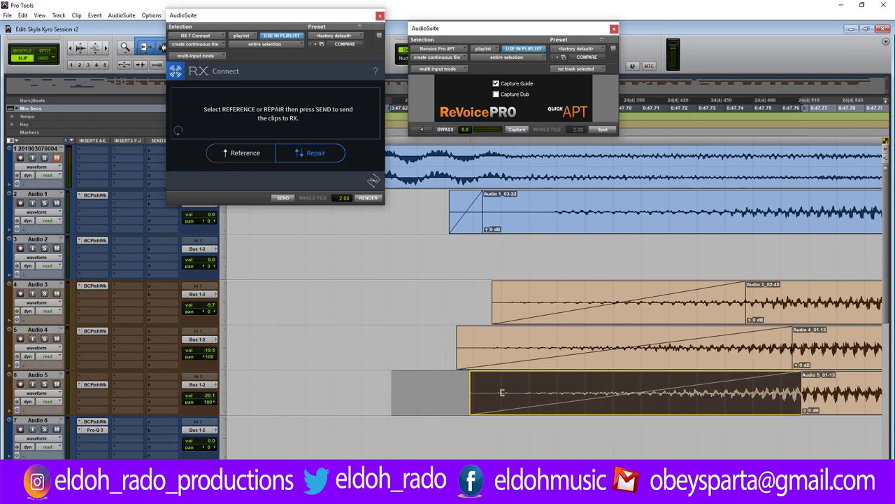
pyautogui.click(438, 378)
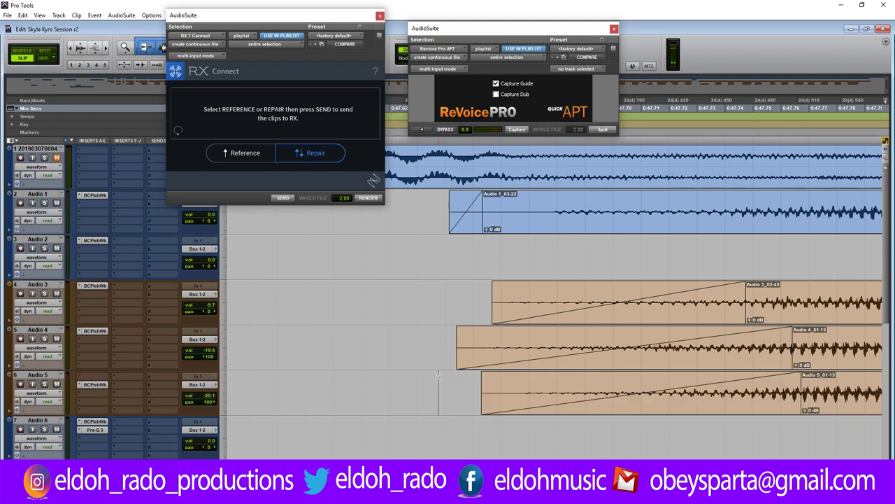
pyautogui.scroll(-4, 437, 378)
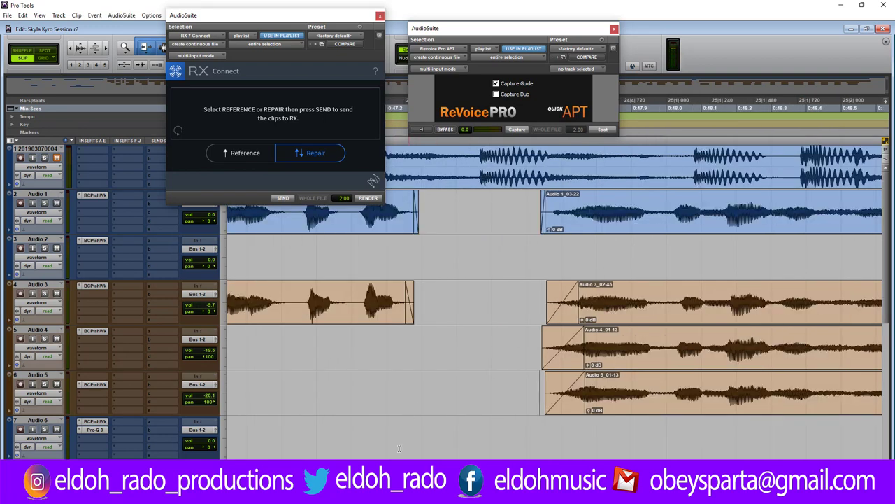
# Play back the edit, then nudge the Audio 3 clip slightly earlier.
pyautogui.press('space')
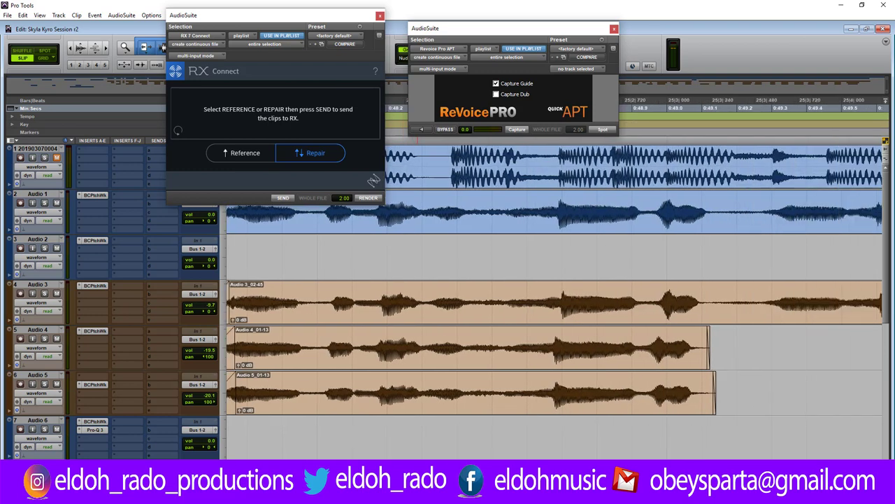
pyautogui.scroll(-4, 627, 323)
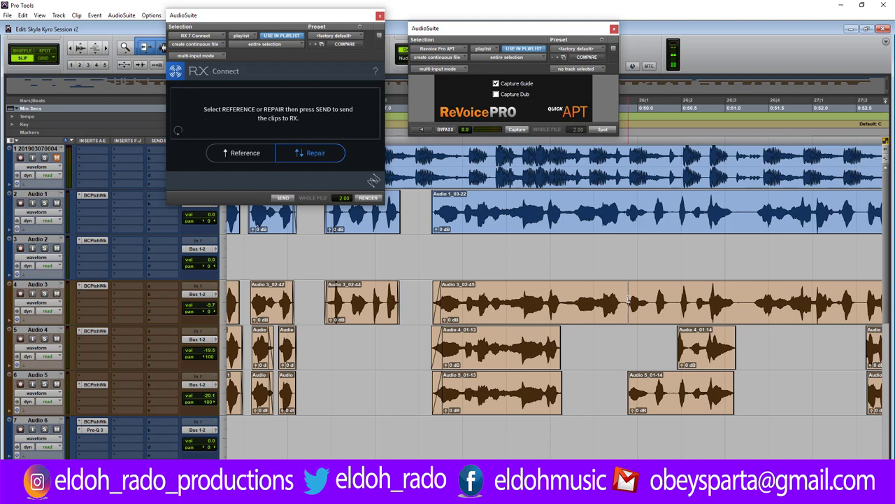
pyautogui.scroll(4, 628, 301)
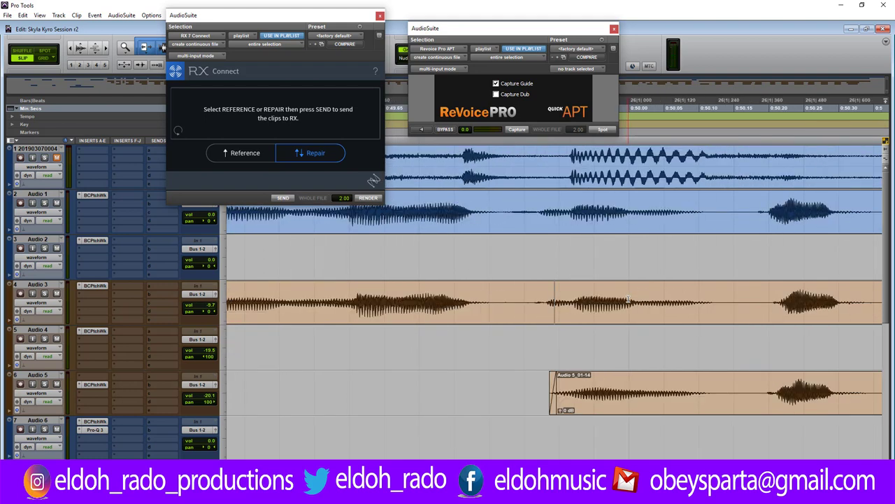
pyautogui.scroll(-2, 628, 299)
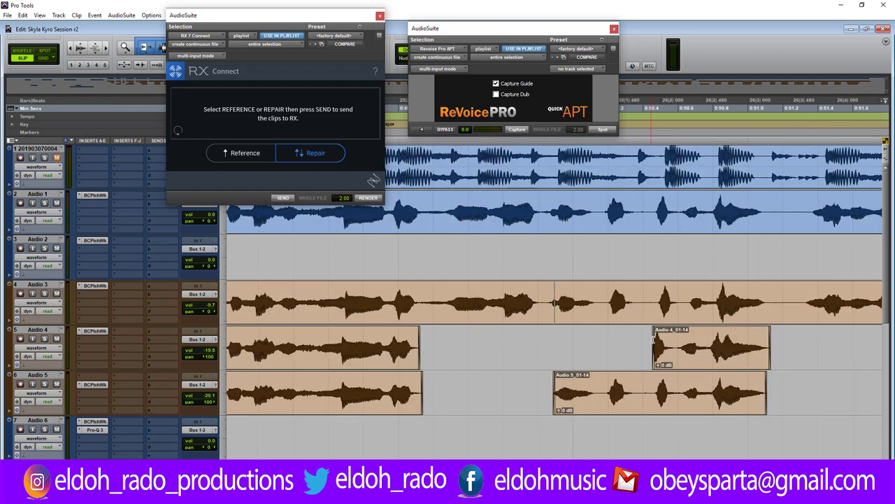
pyautogui.scroll(2, 676, 341)
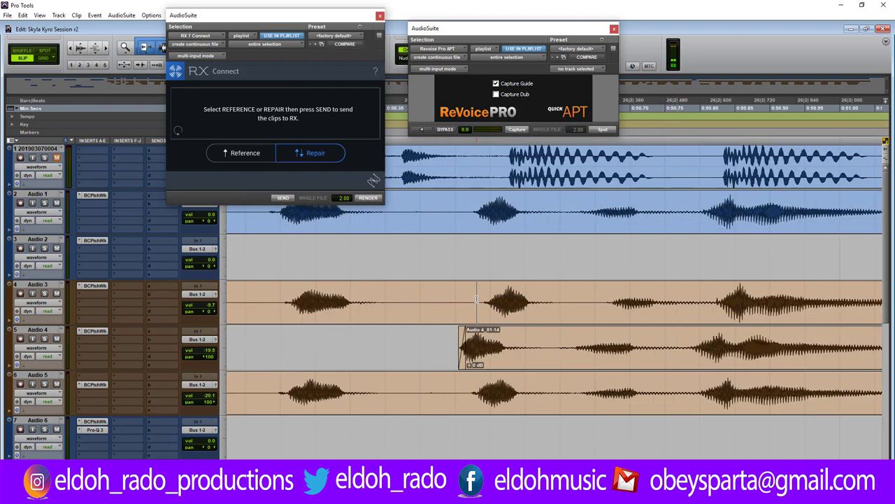
pyautogui.moveTo(510, 310); pyautogui.dragTo(493, 313)
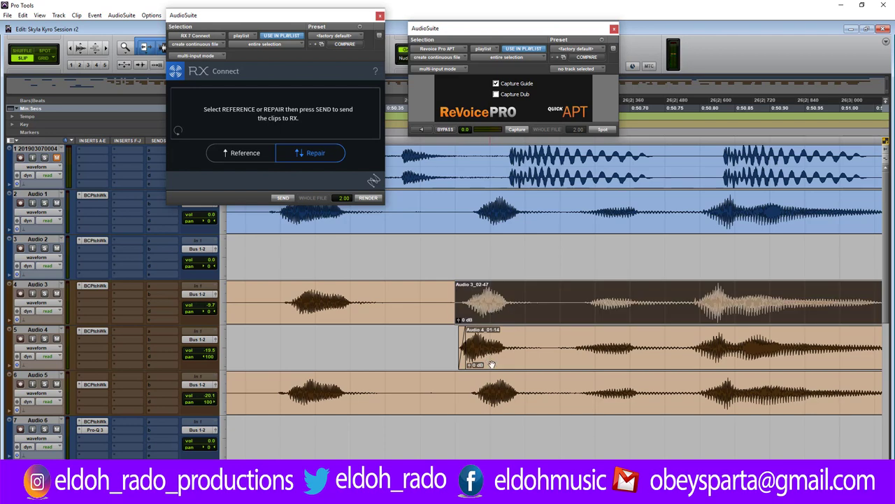
# Split Audio 5 at the phrase start, align the new clip left, and shorten the earlier harmony tail.
pyautogui.click(469, 392)
pyautogui.hotkey('ctrl', 'e')
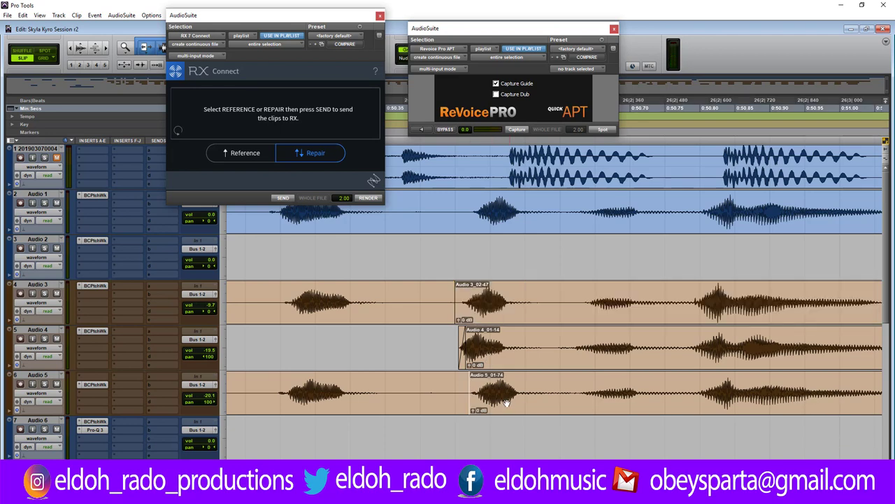
pyautogui.moveTo(490, 395)
pyautogui.mouseDown()
pyautogui.moveTo(459, 396)
pyautogui.moveTo(453, 381)
pyautogui.moveTo(379, 388)
pyautogui.mouseUp()
pyautogui.moveTo(453, 301); pyautogui.dragTo(371, 302)
pyautogui.click(450, 298)
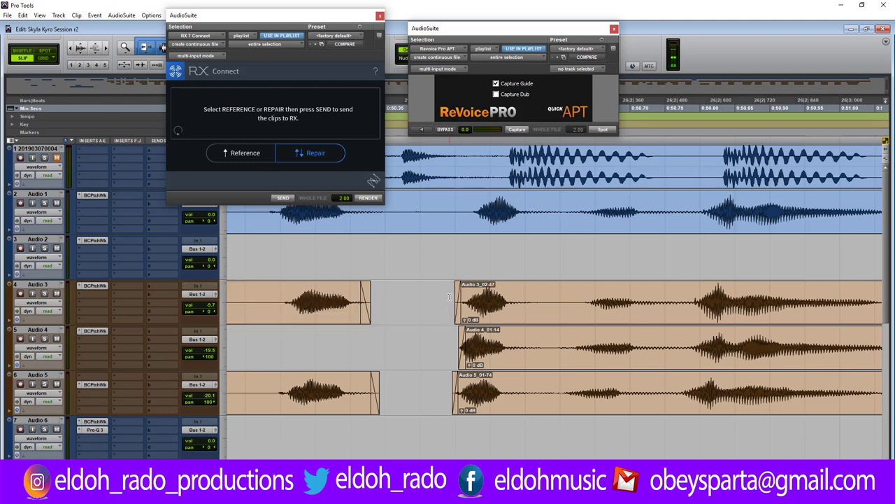
# Trim the Audio 4 clip end, delete the unwanted Audio 3 span, and fade out Audio 3's end.
pyautogui.hotkey('ctrl', '[')
pyautogui.hotkey('ctrl', '[')
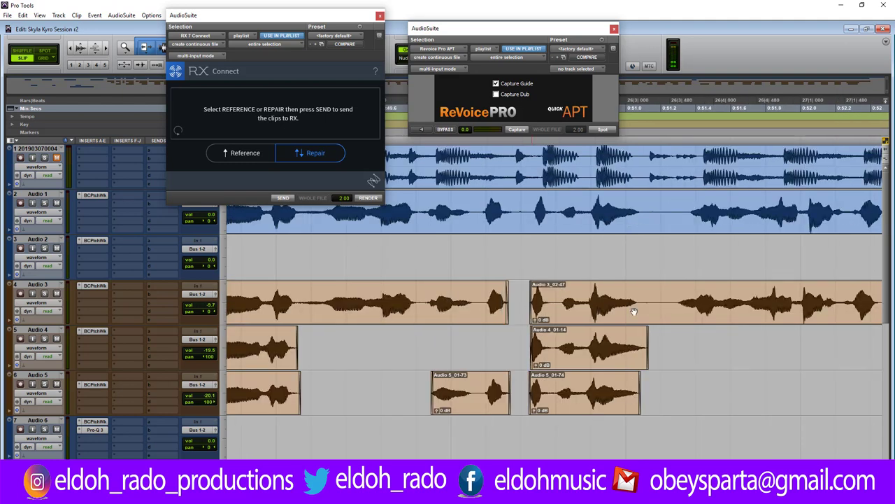
pyautogui.hotkey('ctrl', ']')
pyautogui.hotkey('ctrl', ']')
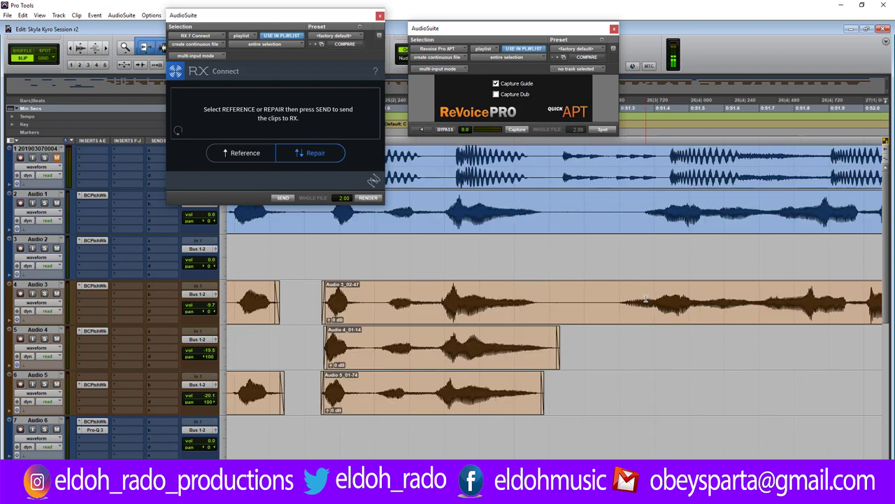
pyautogui.moveTo(560, 344); pyautogui.dragTo(495, 346)
pyautogui.moveTo(518, 302); pyautogui.dragTo(690, 303)
pyautogui.moveTo(775, 304); pyautogui.dragTo(801, 305)
pyautogui.press('Delete')
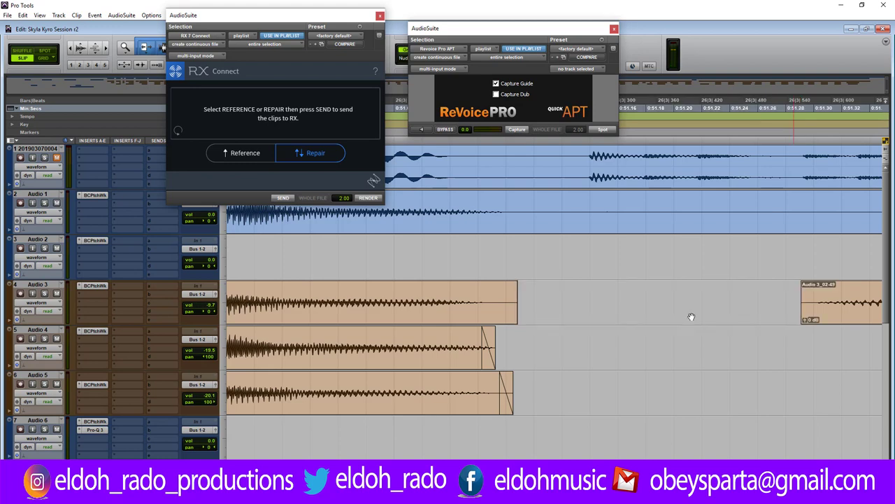
pyautogui.moveTo(516, 291); pyautogui.dragTo(494, 308)
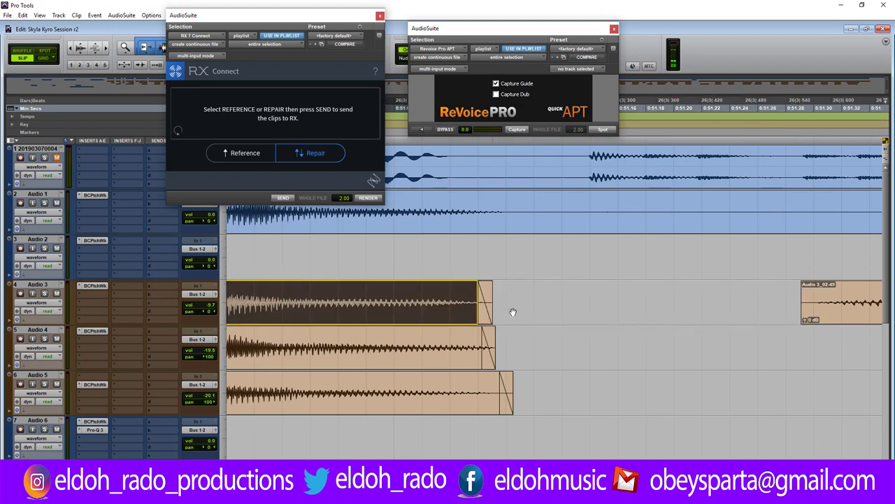
# Shift Audio 3_02-49 slightly later to match the lead and give it a short fade-in.
pyautogui.hotkey('ctrl', '[')
pyautogui.hotkey('ctrl', '[')
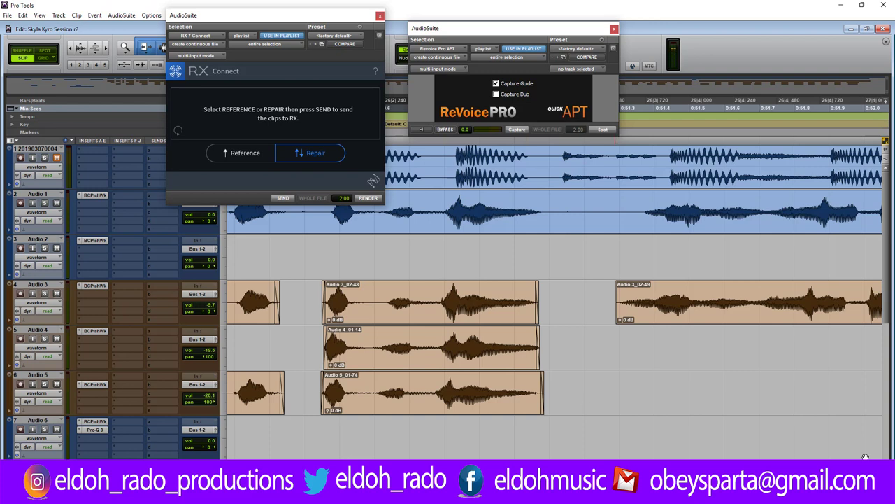
pyautogui.hscroll(5, 555, 280)
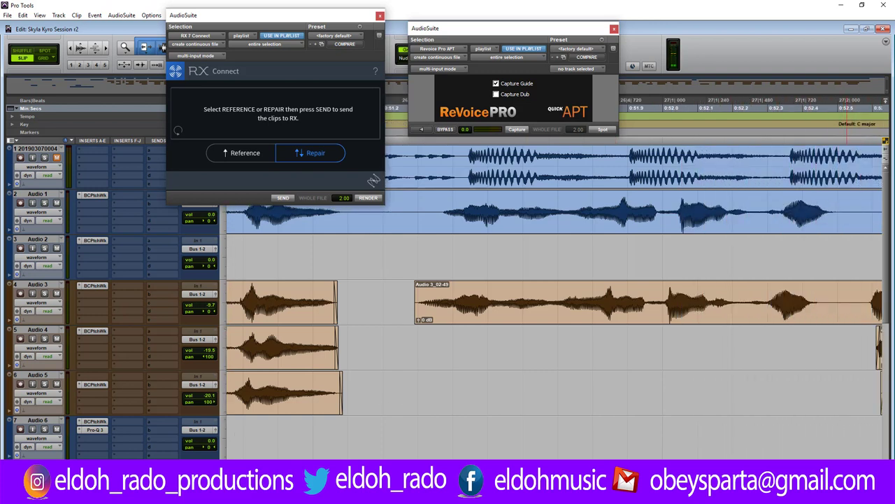
pyautogui.hscroll(4, 647, 314)
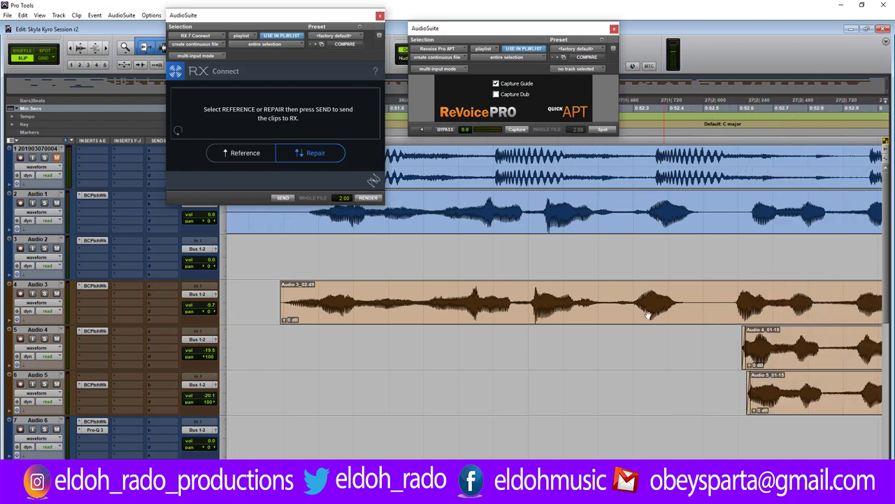
pyautogui.moveTo(647, 315); pyautogui.dragTo(662, 309)
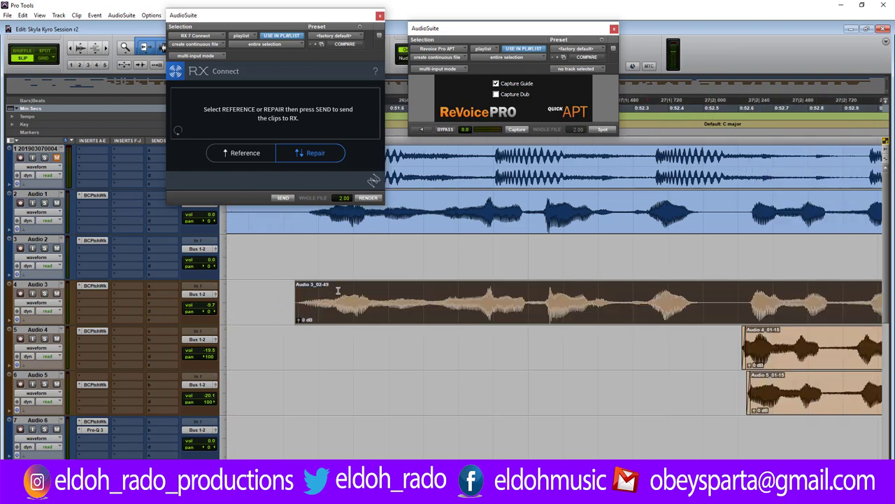
pyautogui.click(319, 301)
pyautogui.scroll(3, 321, 299)
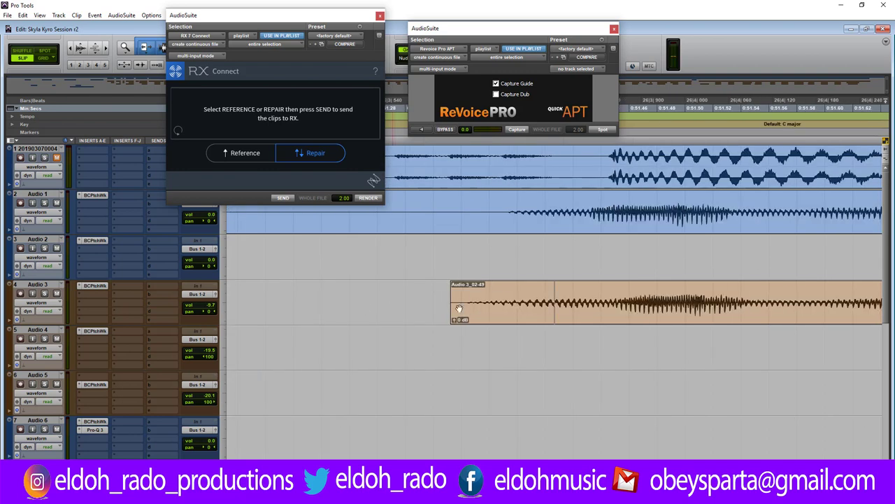
pyautogui.moveTo(451, 288); pyautogui.dragTo(579, 300)
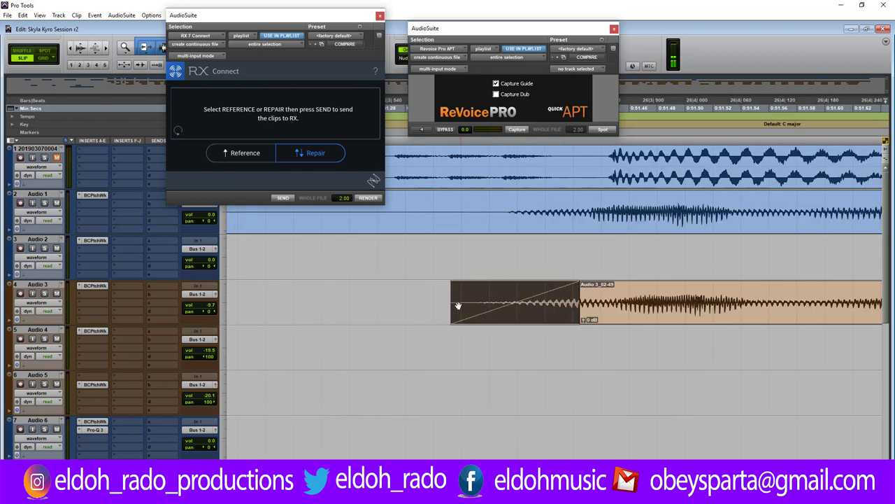
pyautogui.moveTo(455, 301); pyautogui.dragTo(496, 303)
# Delete a section across Audio 1–3, fading out Audio 1 and Audio 3 and fading in Audio 1_03-24.
pyautogui.press('r')
pyautogui.press('r')
pyautogui.press('r')
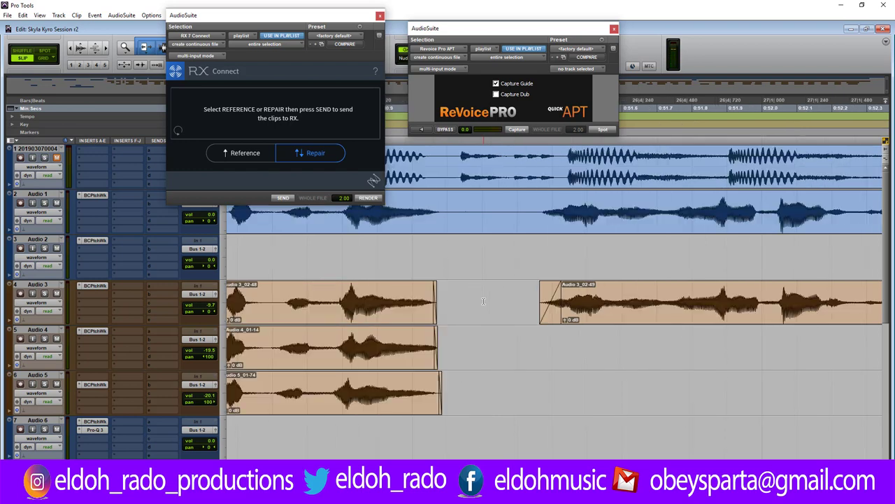
pyautogui.press('t')
pyautogui.press('t')
pyautogui.press('t')
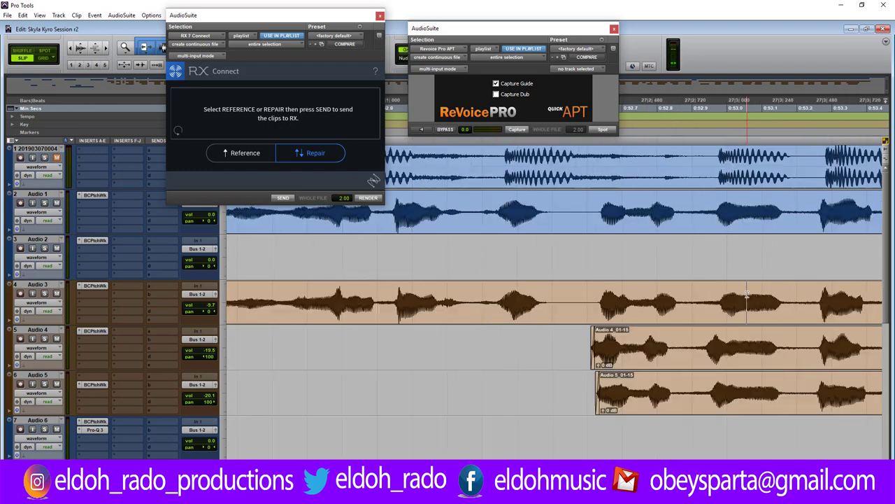
pyautogui.moveTo(549, 209); pyautogui.dragTo(721, 297)
pyautogui.press('Delete')
pyautogui.moveTo(546, 196); pyautogui.dragTo(512, 197)
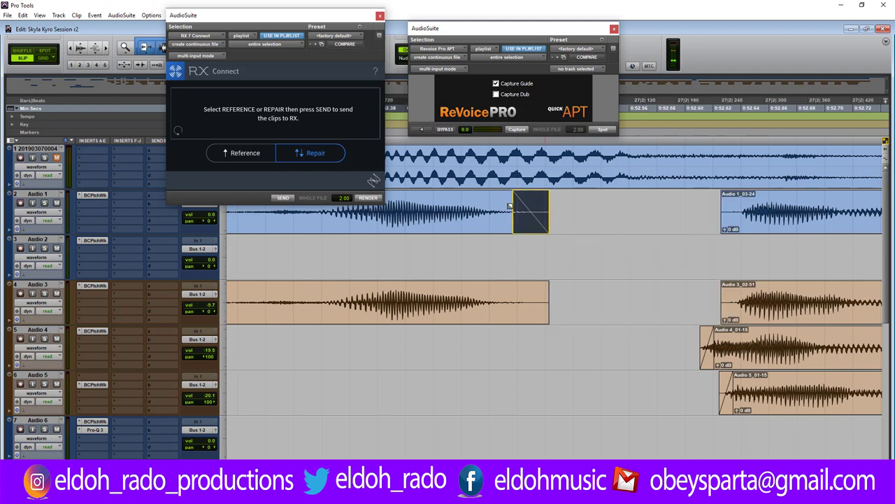
pyautogui.moveTo(734, 212); pyautogui.dragTo(722, 210)
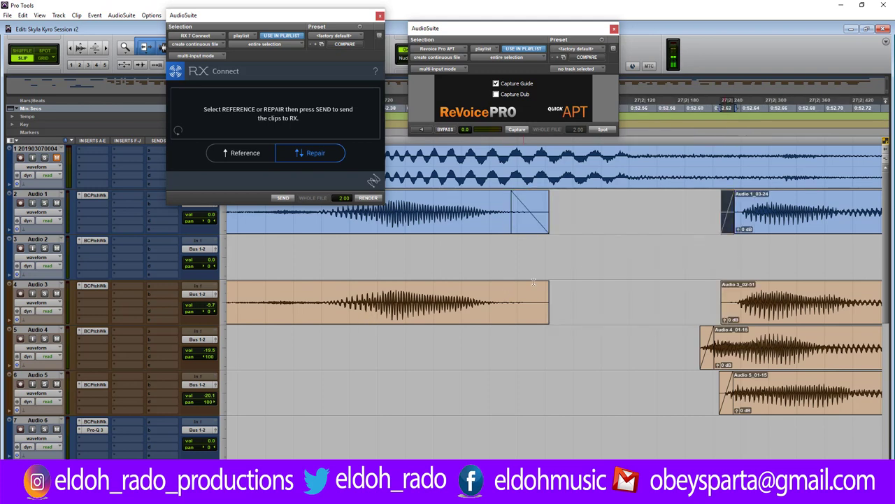
pyautogui.moveTo(544, 284); pyautogui.dragTo(491, 287)
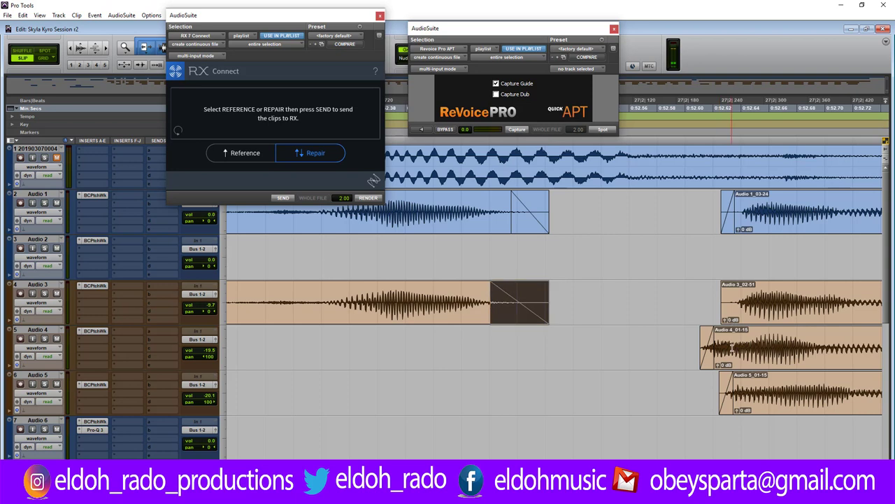
# Nudge the Audio 4_01-15 and Audio 5_01-15 clips into line with Audio 3_02-51.
pyautogui.hscroll(6, 553, 280)
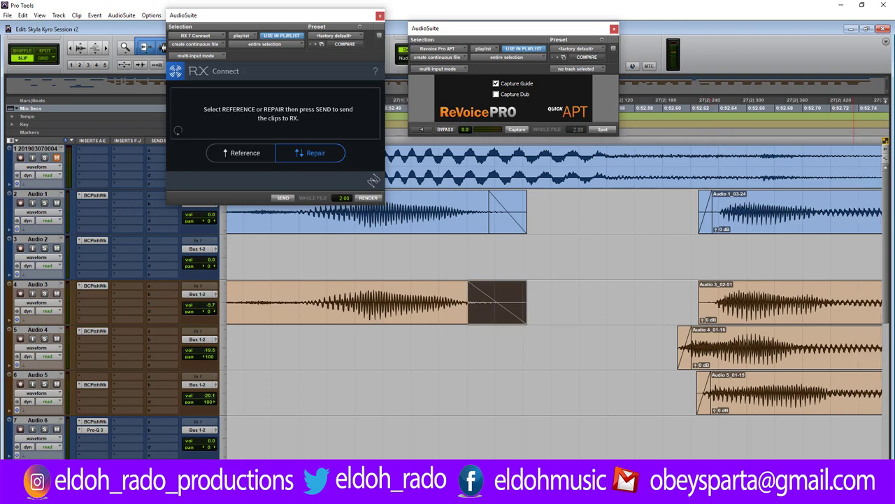
pyautogui.hscroll(3, 552, 280)
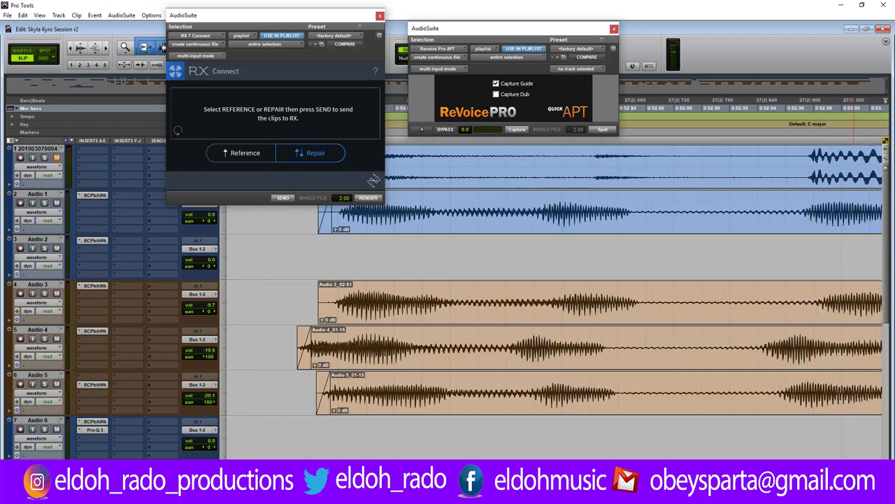
pyautogui.moveTo(521, 358); pyautogui.dragTo(564, 357)
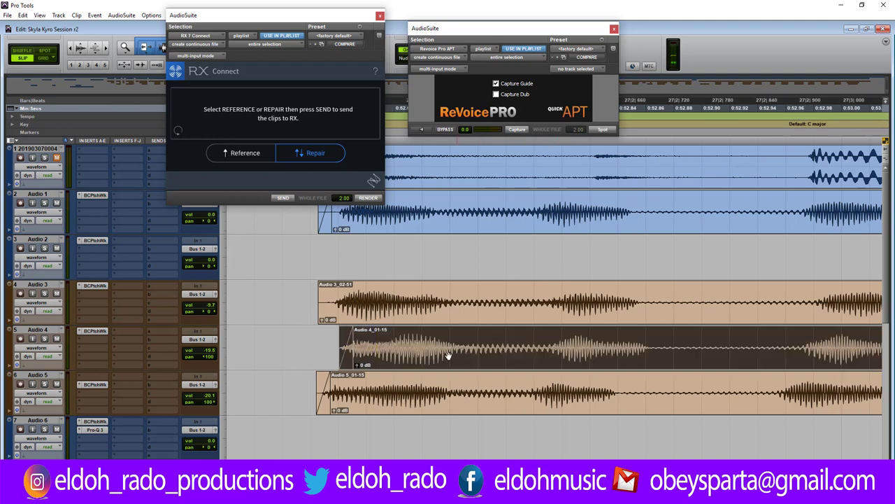
pyautogui.moveTo(429, 353); pyautogui.dragTo(411, 354)
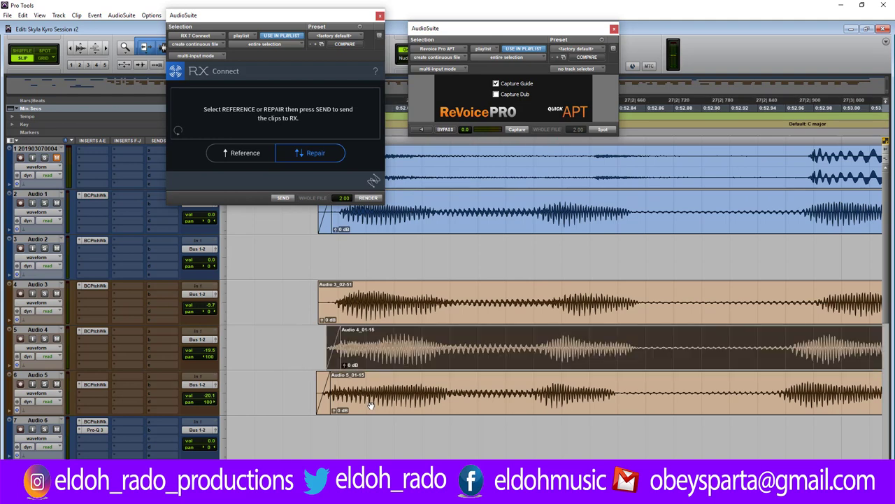
pyautogui.moveTo(371, 406); pyautogui.dragTo(381, 406)
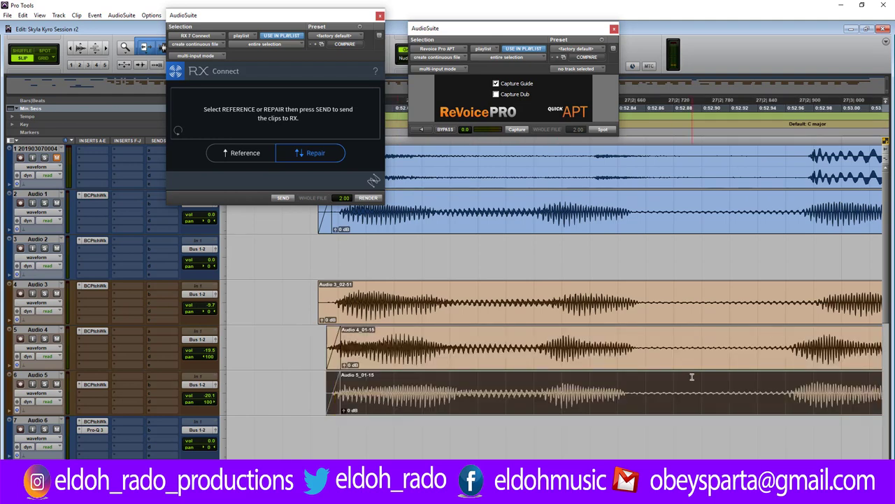
pyautogui.hotkey('ctrl', '[')
pyautogui.hotkey('ctrl', '[')
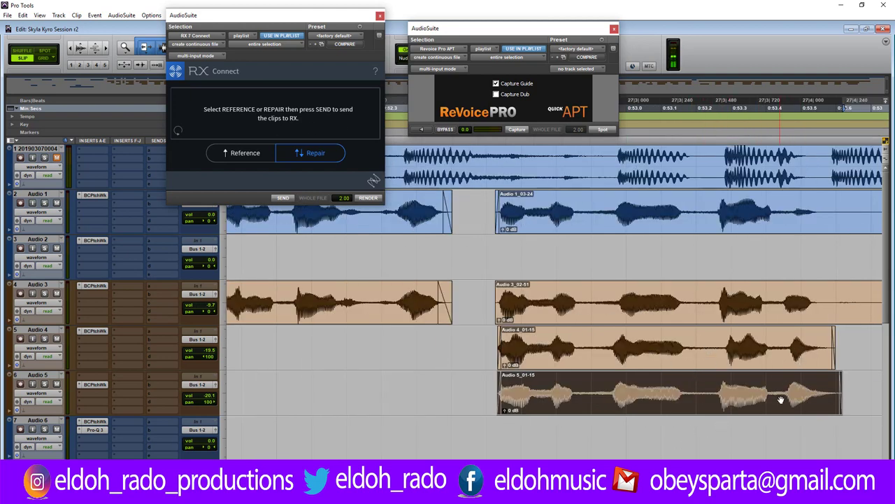
# Give the end of the Audio 5_01-15 clip a longer fade-out.
pyautogui.click(803, 381)
pyautogui.hotkey('ctrl', ']')
pyautogui.hotkey('ctrl', ']')
pyautogui.hotkey('ctrl', ']')
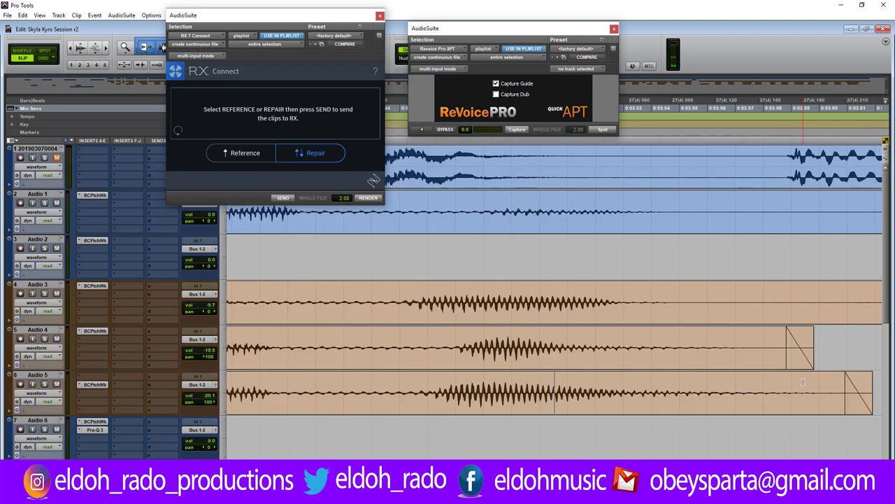
pyautogui.hotkey('ctrl', '[')
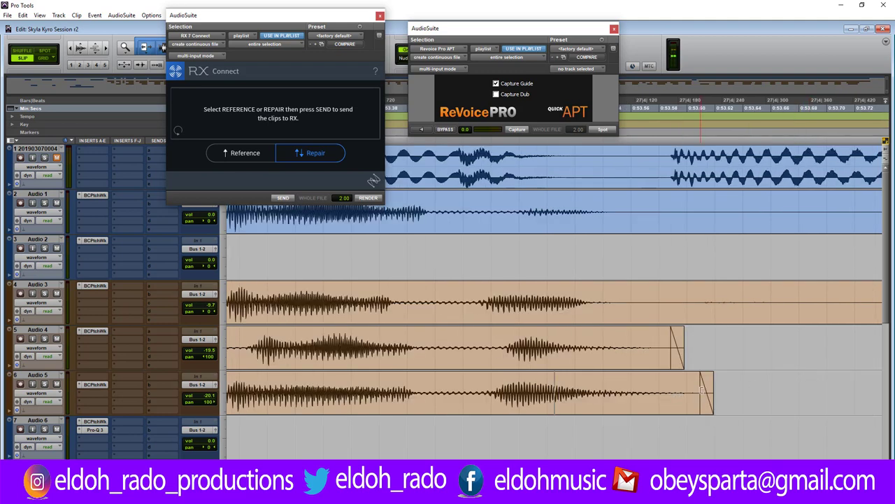
pyautogui.moveTo(701, 392); pyautogui.dragTo(568, 391)
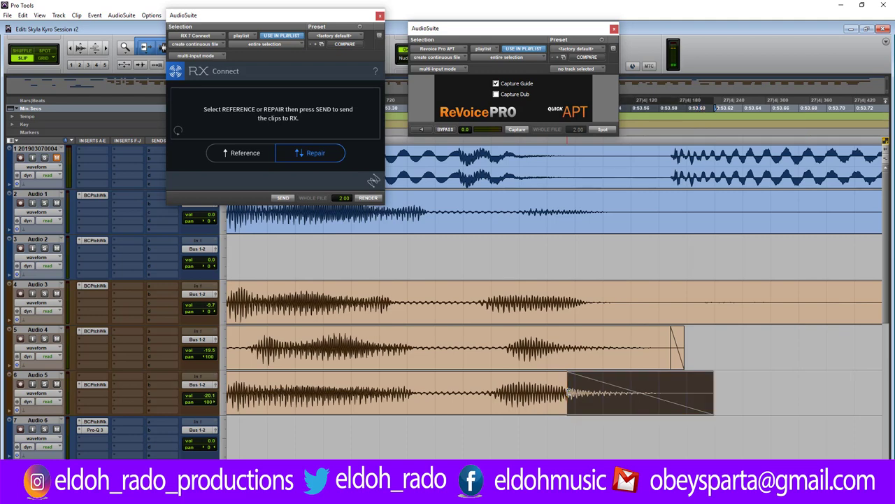
pyautogui.hotkey('ctrl', '[')
pyautogui.hotkey('ctrl', '[')
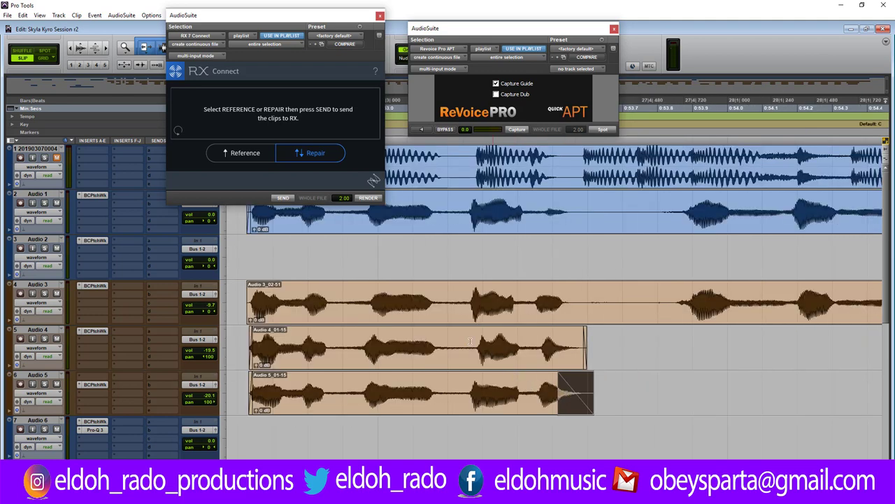
pyautogui.click(441, 294)
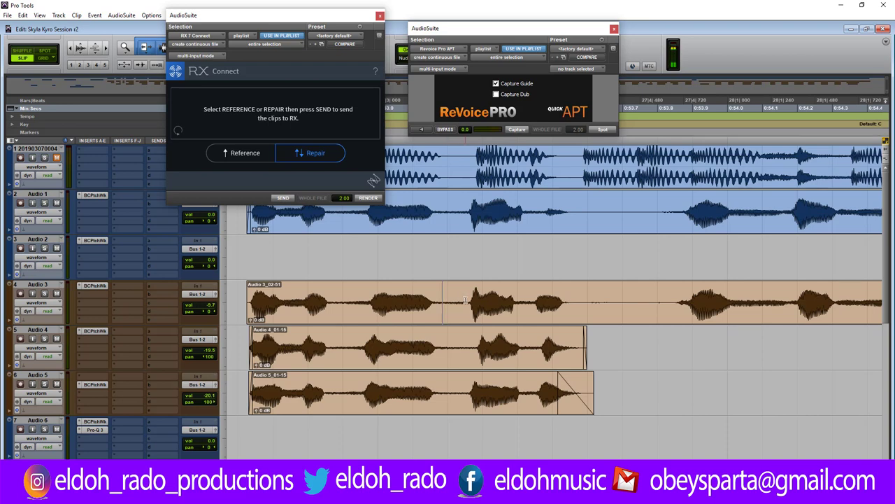
# Play back the vocal stack and mute the Audio 3 track.
pyautogui.hotkey('ctrl', ']')
pyautogui.hotkey('ctrl', ']')
pyautogui.hotkey('ctrl', ']')
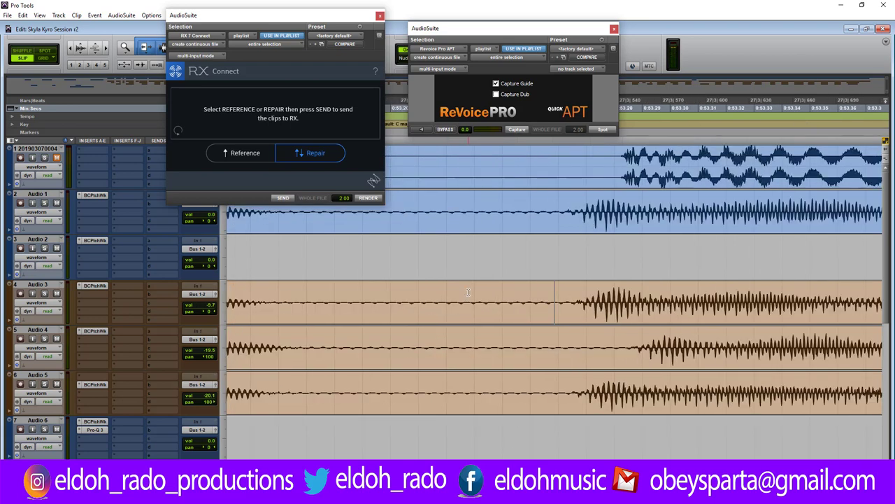
pyautogui.hotkey('ctrl', '[')
pyautogui.hotkey('ctrl', '[')
pyautogui.hotkey('ctrl', '[')
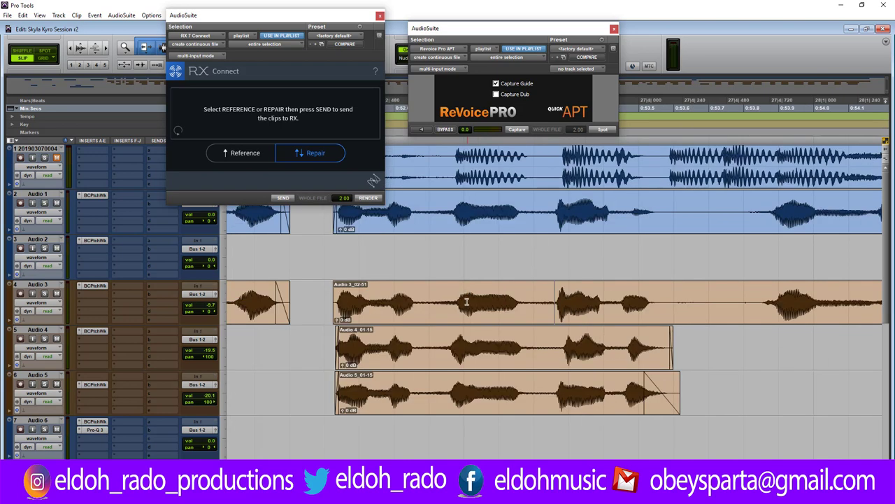
pyautogui.press('space')
pyautogui.click(57, 293)
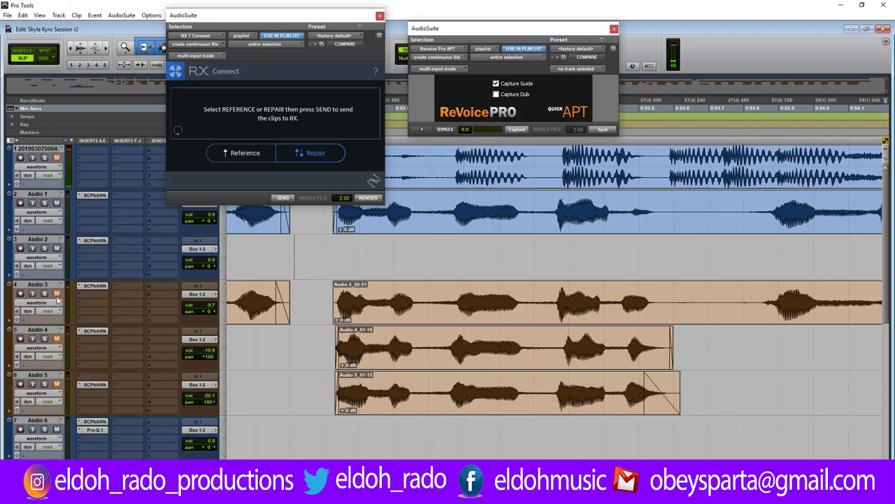
# Unmute the Audio 3, Audio 4 and Audio 5 tracks.
pyautogui.click(57, 293)
pyautogui.click(57, 337)
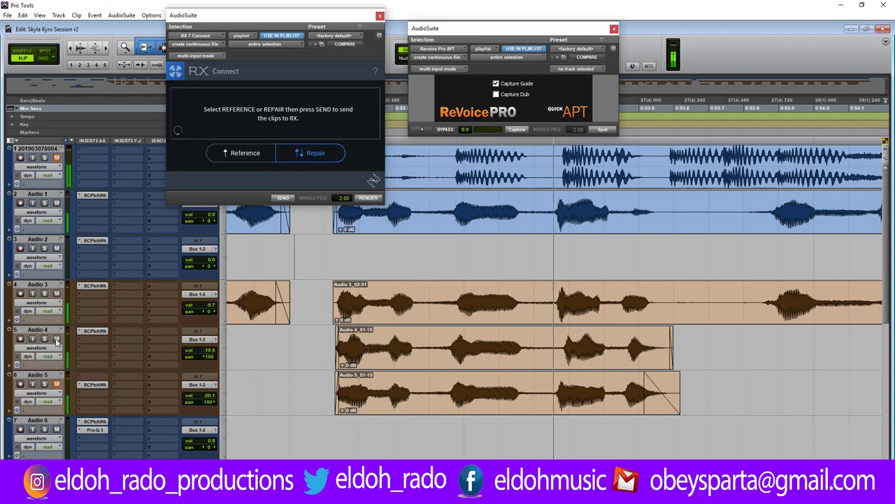
pyautogui.click(57, 383)
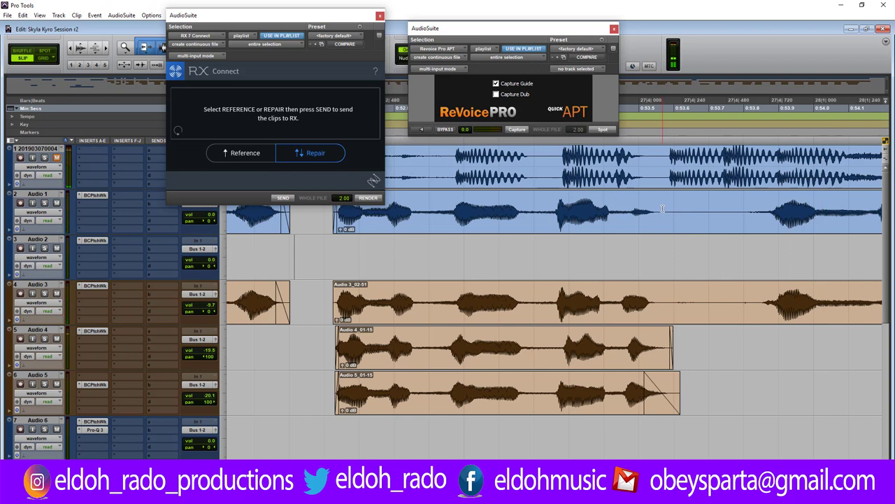
# Delete the gap between phrases on Audio 1–3 and trim the Audio 3 clip edges.
pyautogui.moveTo(662, 218); pyautogui.dragTo(744, 311)
pyautogui.press('Delete')
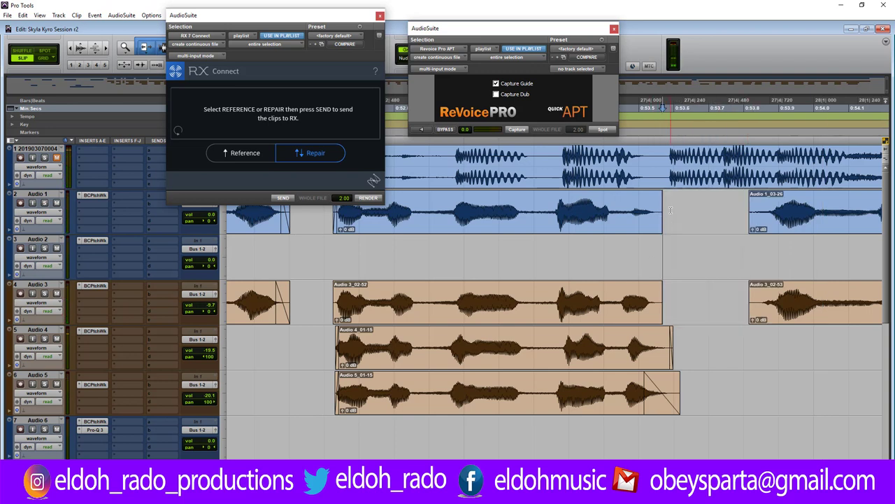
pyautogui.click(662, 197)
pyautogui.moveTo(659, 294); pyautogui.dragTo(658, 295)
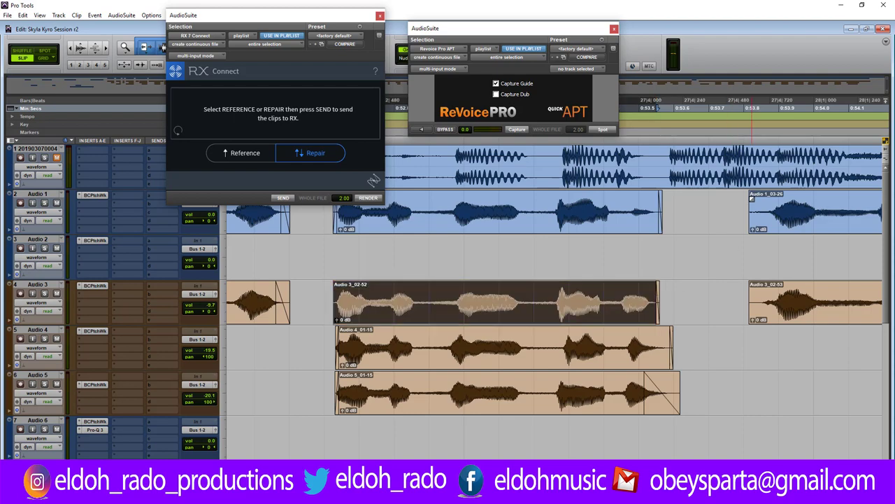
pyautogui.click(751, 199)
pyautogui.moveTo(750, 294); pyautogui.dragTo(755, 294)
# Play back the edit, then slide the Audio 4_01-16 and Audio 5_01-16 clips later.
pyautogui.click(725, 309)
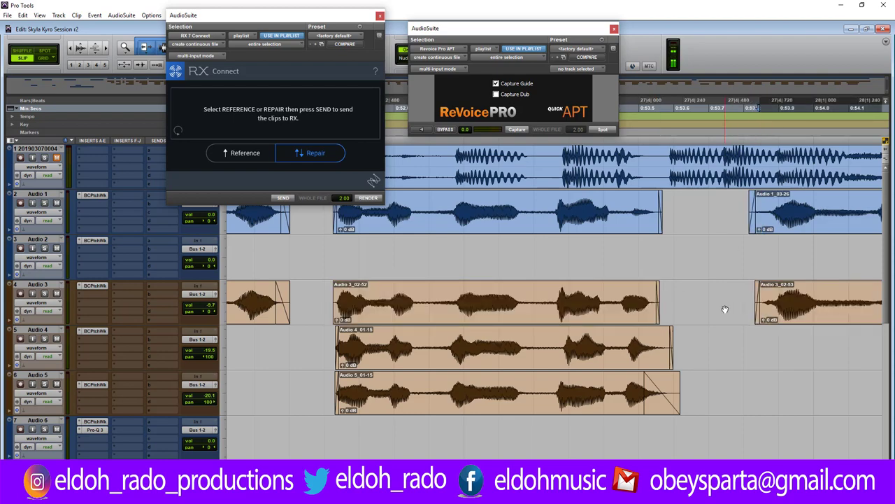
pyautogui.hotkey('ctrl', '[')
pyautogui.hotkey('ctrl', '[')
pyautogui.hotkey('ctrl', '[')
pyautogui.hotkey('ctrl', '[')
pyautogui.hotkey('ctrl', '[')
pyautogui.hotkey('ctrl', '[')
pyautogui.hotkey('ctrl', '[')
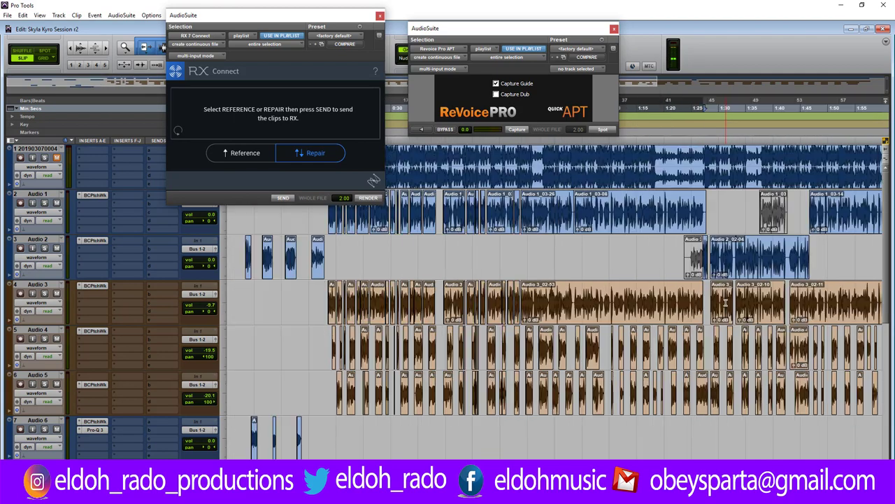
pyautogui.hotkey('ctrl', ']')
pyautogui.hotkey('ctrl', ']')
pyautogui.hotkey('ctrl', ']')
pyautogui.hotkey('ctrl', ']')
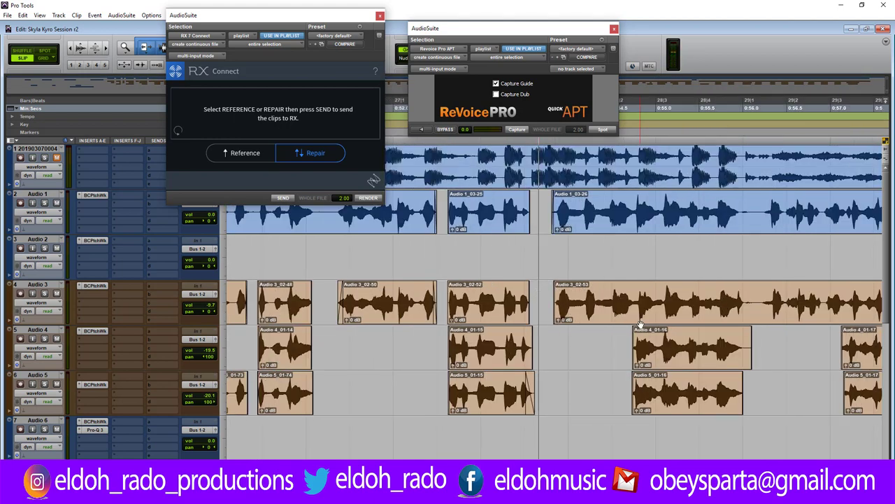
pyautogui.press('space')
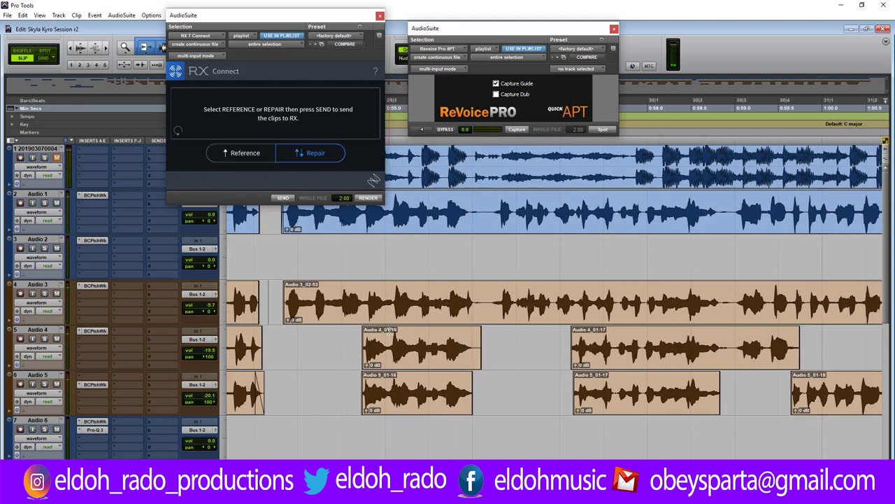
pyautogui.hotkey('ctrl', ']')
pyautogui.hotkey('ctrl', ']')
pyautogui.hotkey('ctrl', ']')
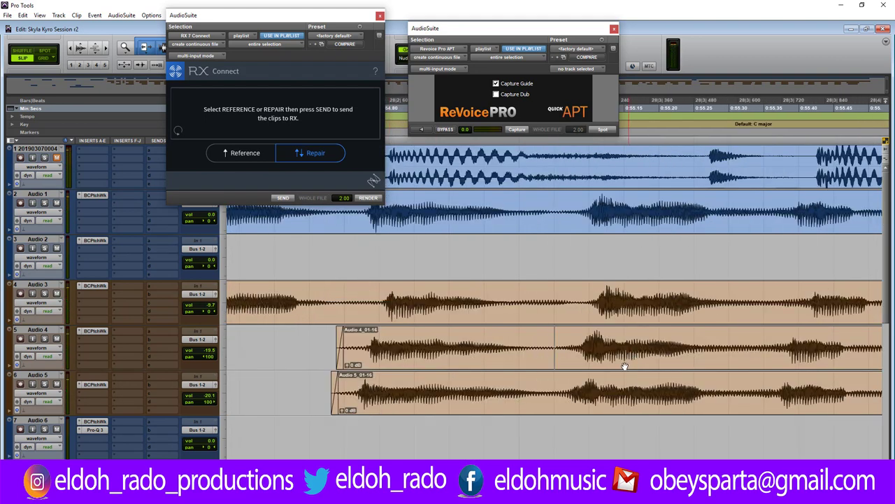
pyautogui.moveTo(455, 356); pyautogui.dragTo(470, 353)
pyautogui.moveTo(427, 401); pyautogui.dragTo(454, 407)
# Split Audio 3_02-53 at an edit point inside the long phrase.
pyautogui.press('r')
pyautogui.press('r')
pyautogui.press('r')
pyautogui.press('r')
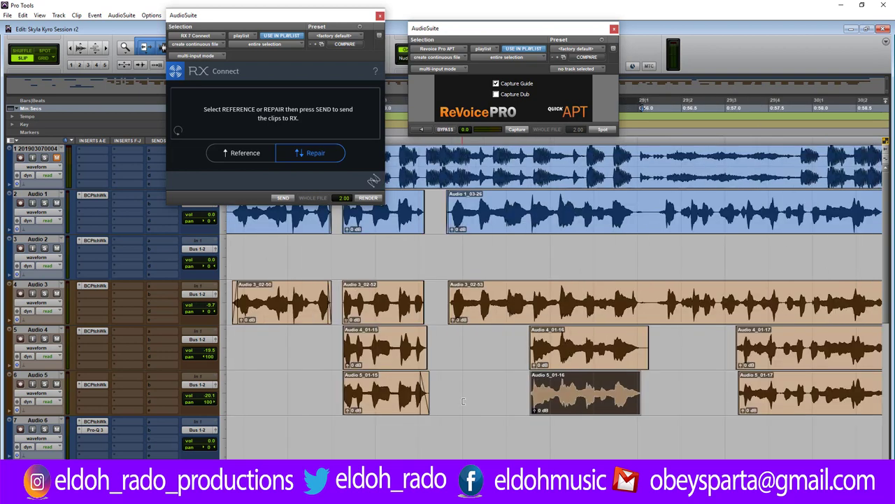
pyautogui.press('r')
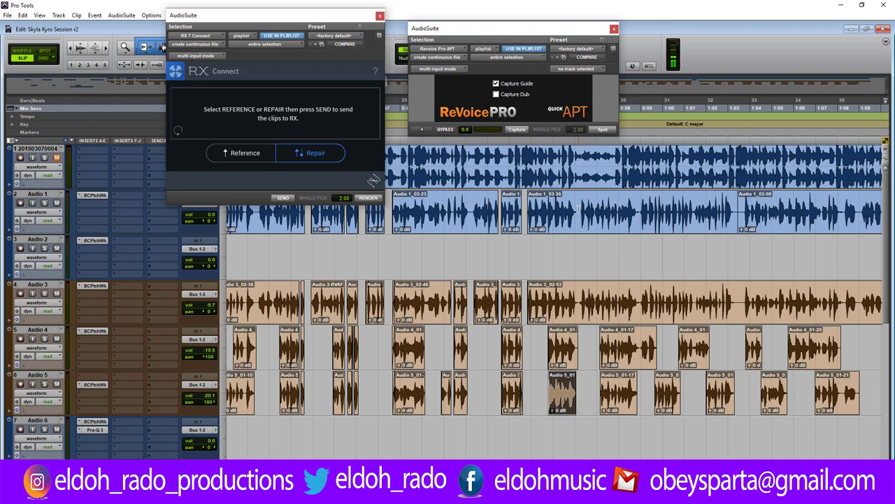
pyautogui.click(732, 207)
pyautogui.click(735, 302)
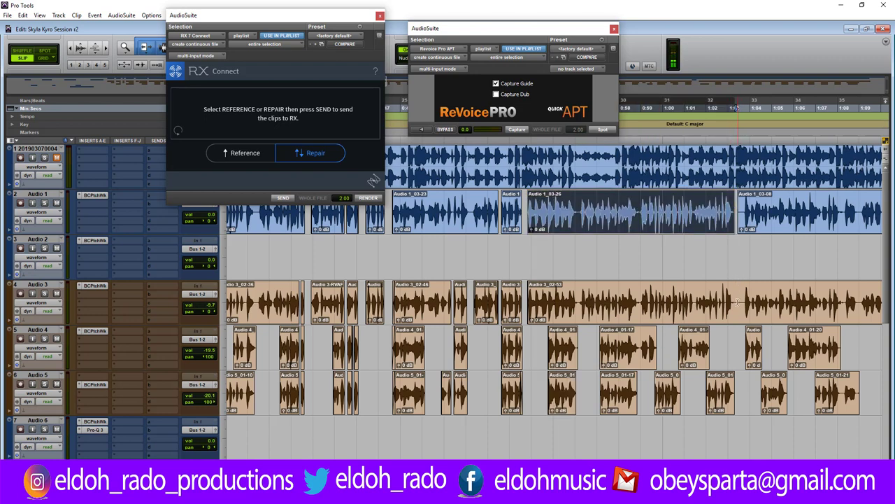
pyautogui.click(733, 301)
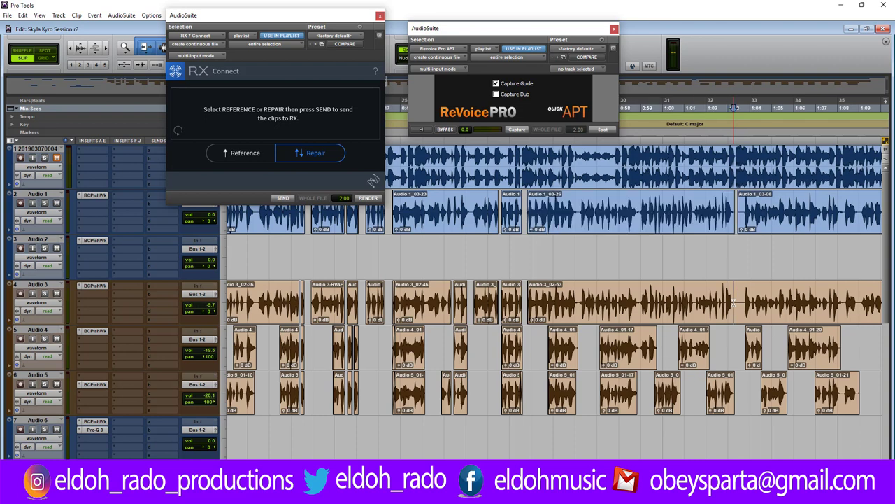
pyautogui.hotkey('ctrl', 'e')
pyautogui.hotkey('ctrl', '[')
pyautogui.hotkey('ctrl', '[')
pyautogui.hotkey('ctrl', '[')
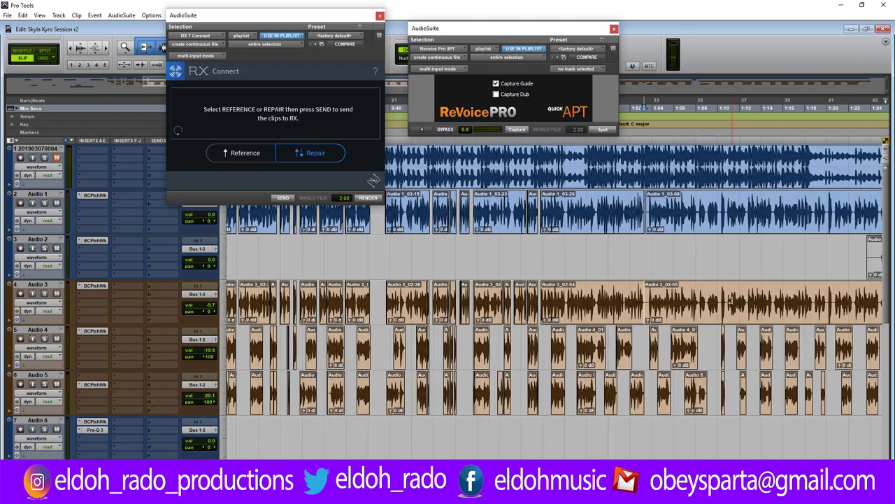
# Show Audio 3's playlists to inspect its clips, then return it to waveform view.
pyautogui.click(40, 302)
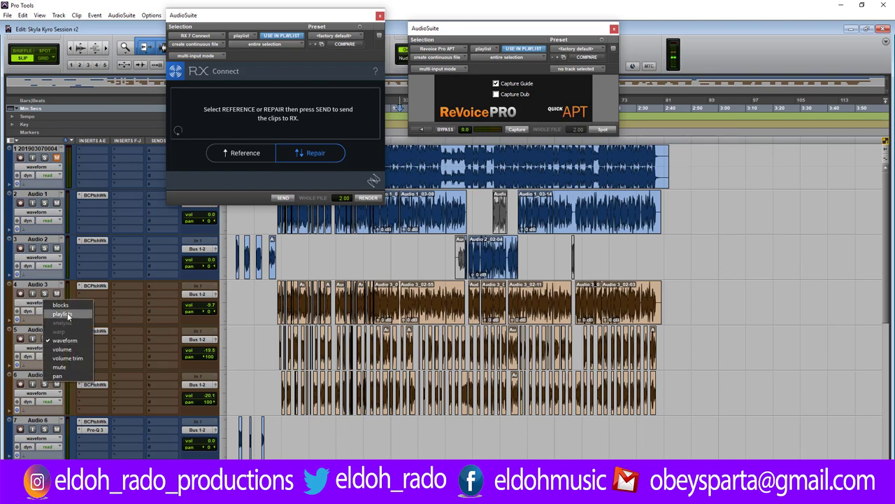
pyautogui.click(62, 314)
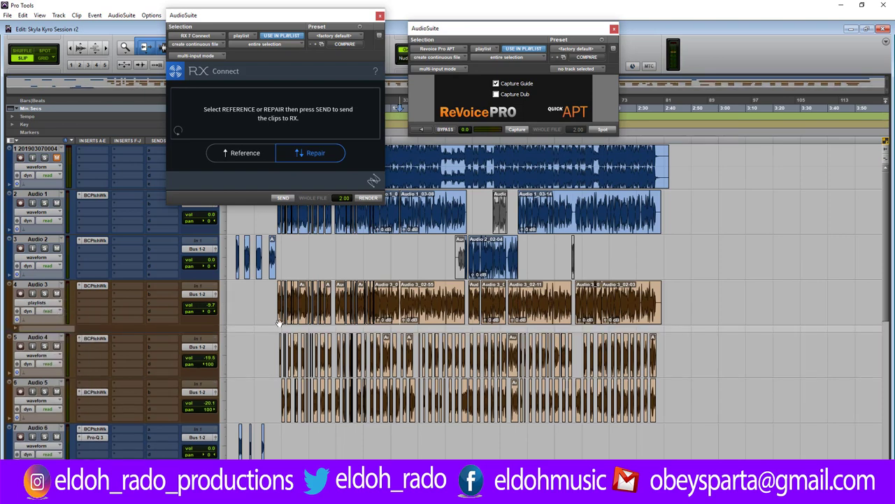
pyautogui.click(613, 320)
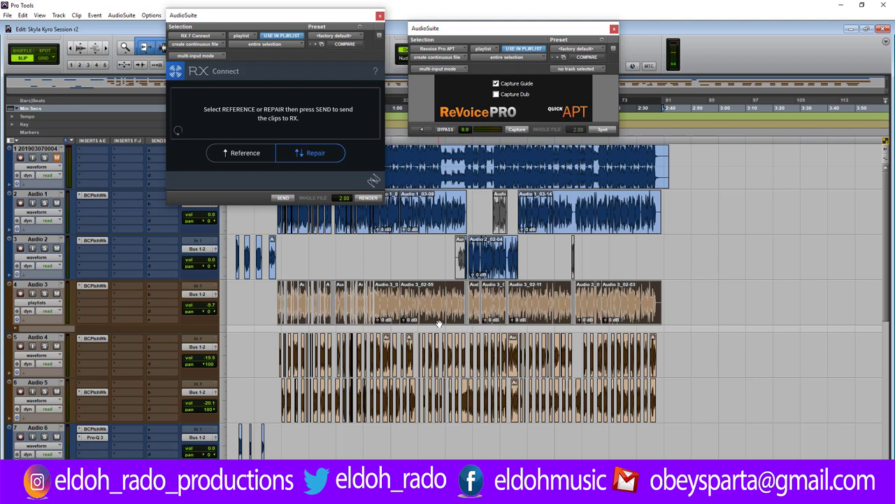
pyautogui.click(440, 329)
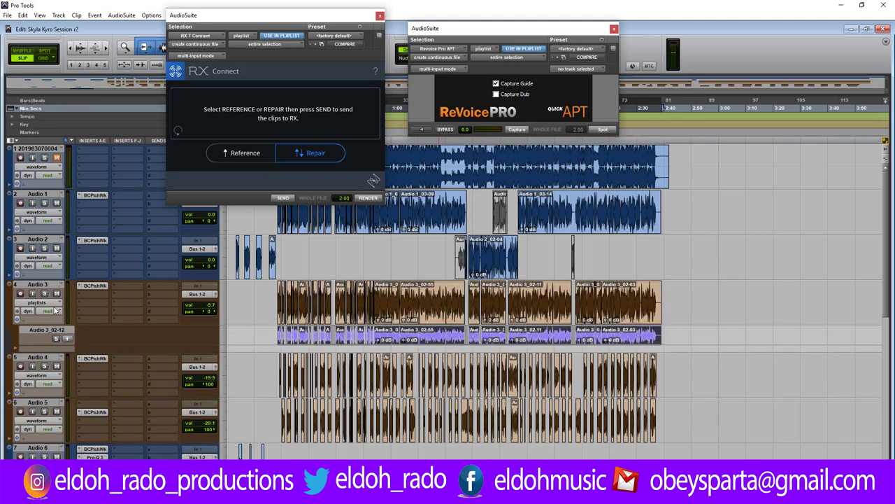
pyautogui.click(56, 311)
pyautogui.click(81, 344)
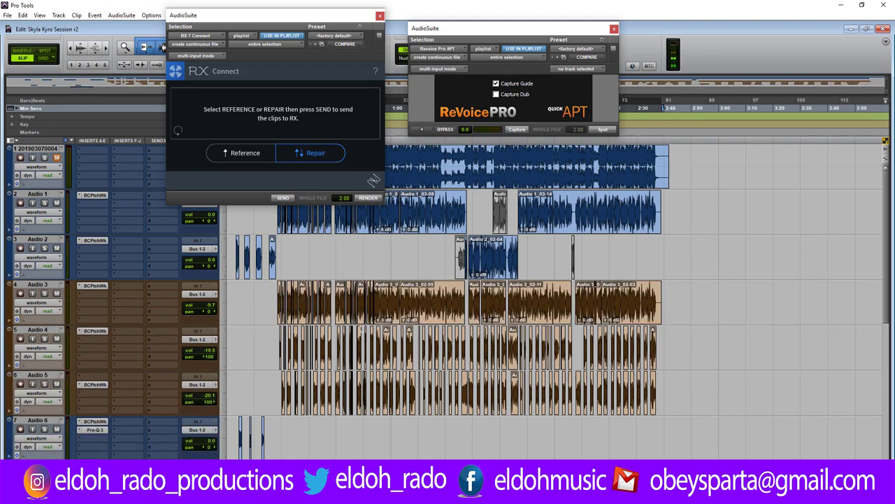
# Capture the Audio 1 phrase as guide and Audio 3_02-54 as dub, Spot, and play back.
pyautogui.click(400, 266)
pyautogui.press('space')
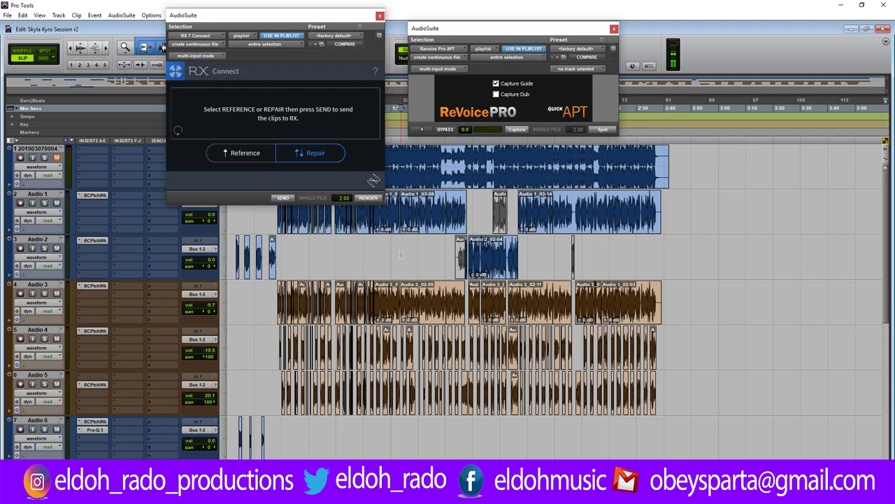
pyautogui.hotkey('ctrl', ']')
pyautogui.hotkey('ctrl', ']')
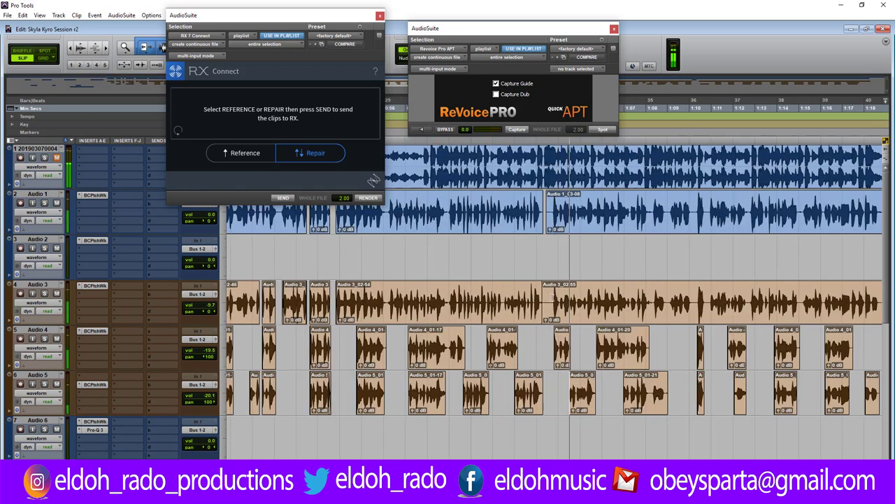
pyautogui.click(407, 228)
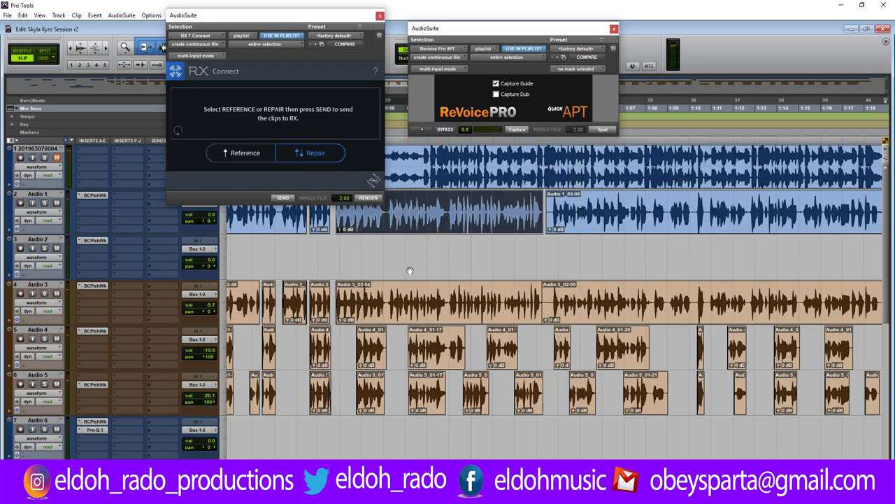
pyautogui.click(518, 130)
pyautogui.click(428, 316)
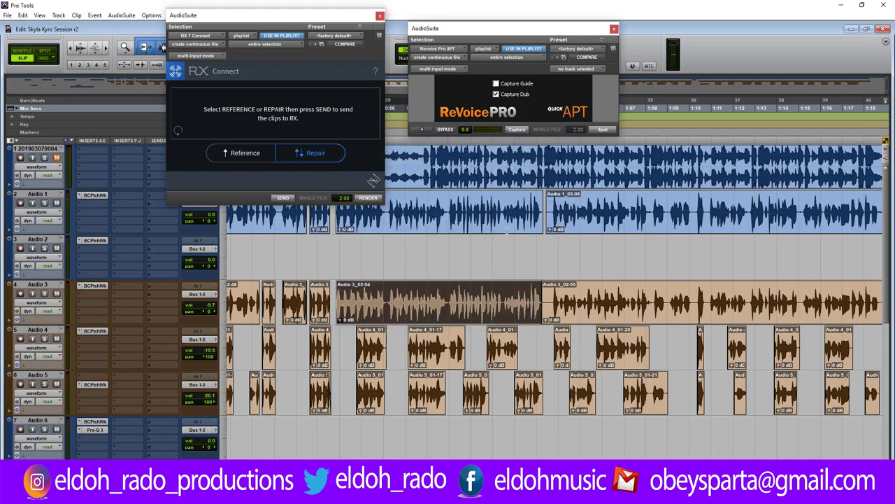
pyautogui.click(518, 130)
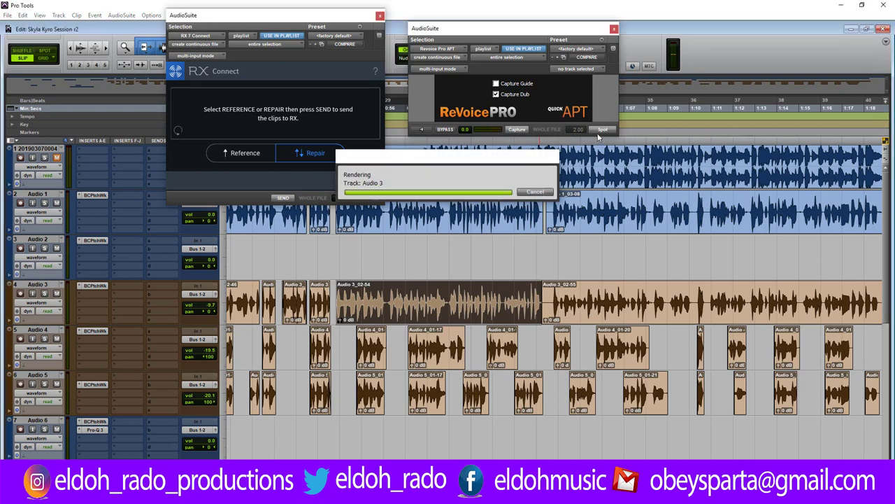
pyautogui.click(603, 132)
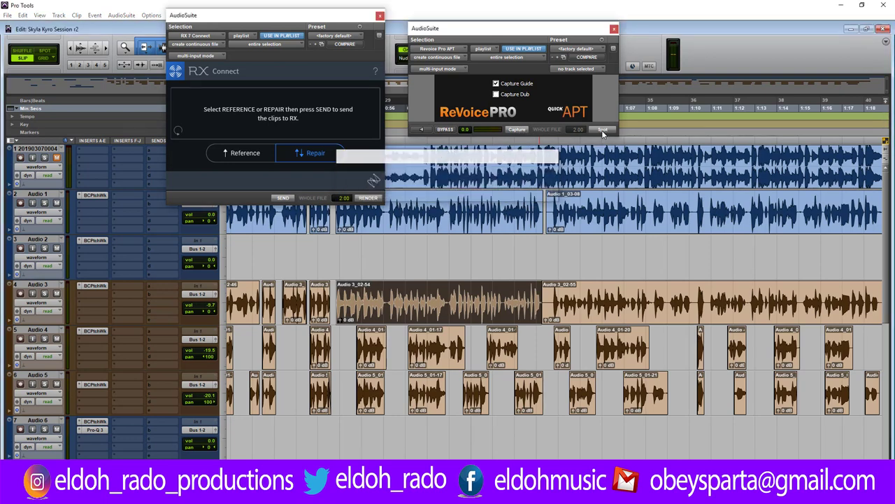
pyautogui.click(334, 297)
pyautogui.press('space')
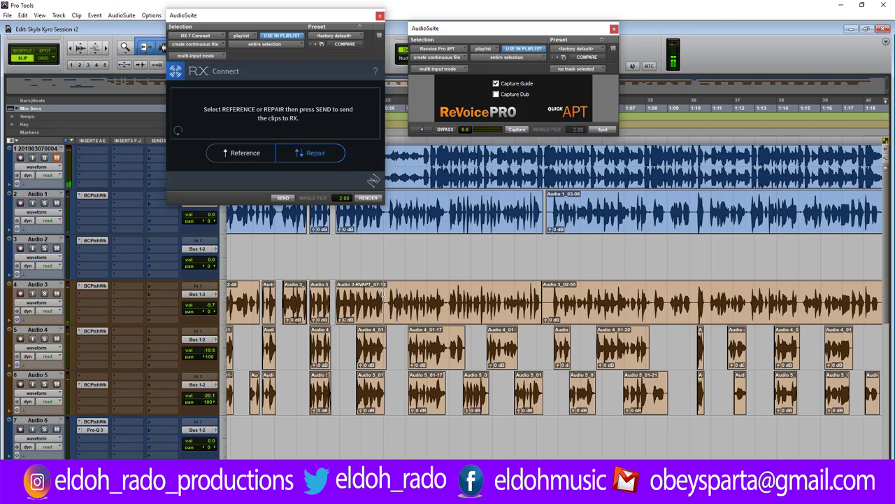
pyautogui.hotkey('ctrl', ']')
pyautogui.hotkey('ctrl', ']')
pyautogui.hotkey('ctrl', ']')
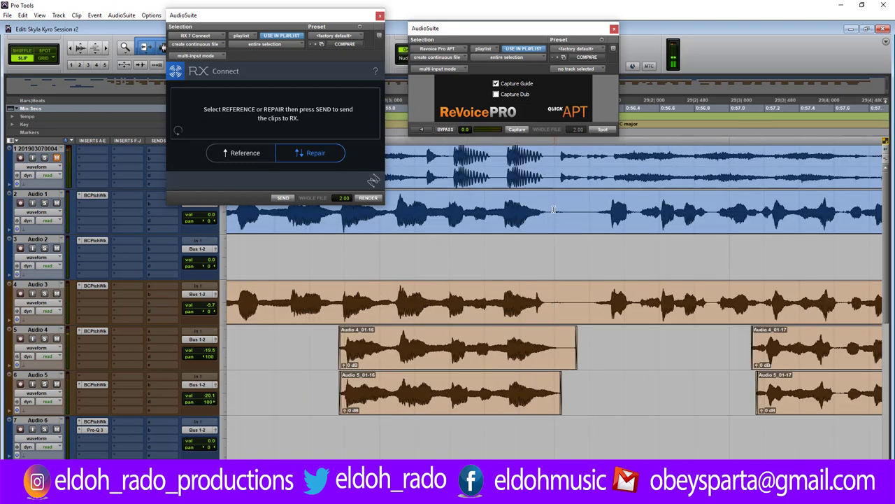
# Delete the gap on Audio 1–3, trim Audio 1_03-28's start and Audio 4_01-16's end.
pyautogui.moveTo(554, 210); pyautogui.dragTo(589, 295)
pyautogui.press('Delete')
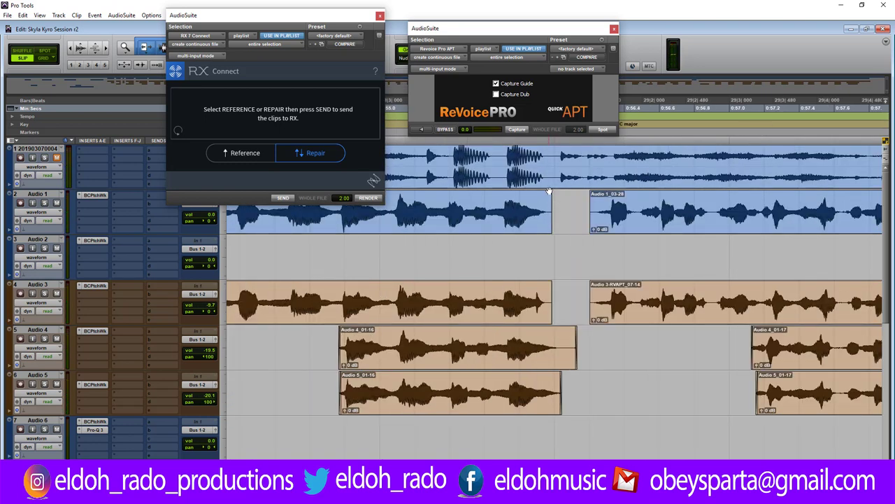
pyautogui.click(549, 197)
pyautogui.moveTo(590, 210); pyautogui.dragTo(595, 209)
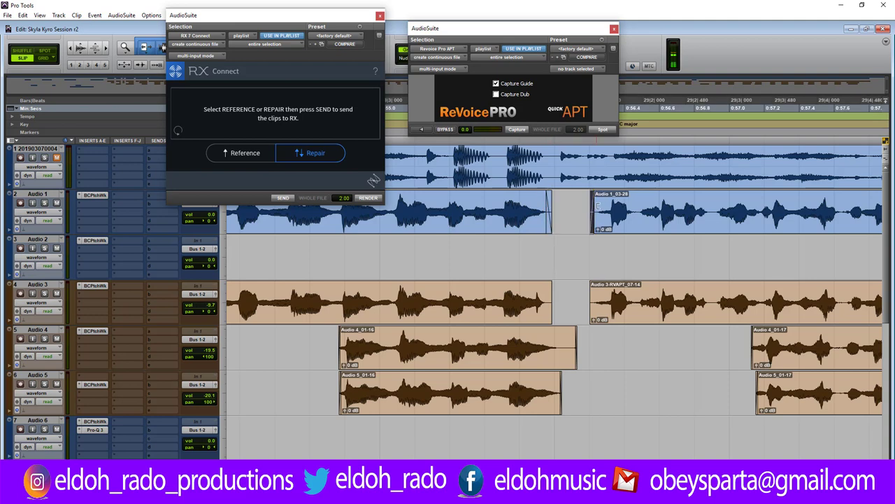
pyautogui.moveTo(576, 347); pyautogui.dragTo(559, 346)
pyautogui.click(331, 342)
pyautogui.press('space')
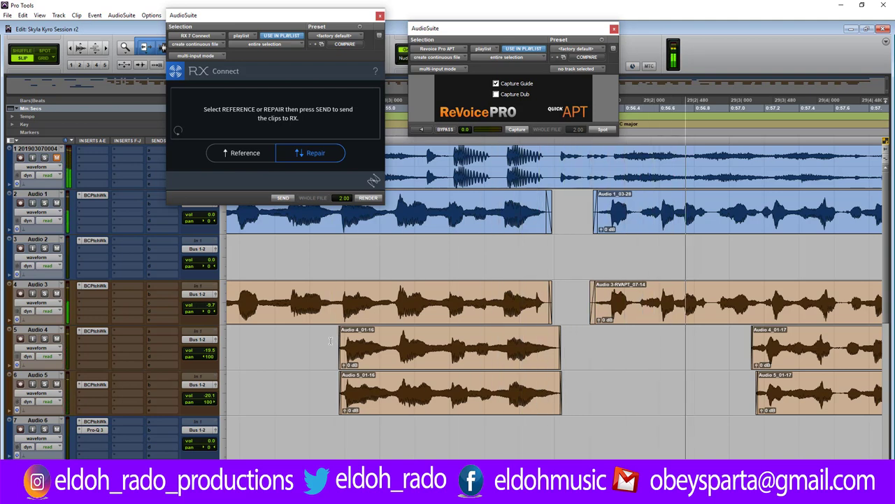
# Remove the breath on Audio 1 and 3 and add fades around both cuts.
pyautogui.hotkey('ctrl', '[')
pyautogui.hotkey('ctrl', '[')
pyautogui.hotkey('ctrl', '[')
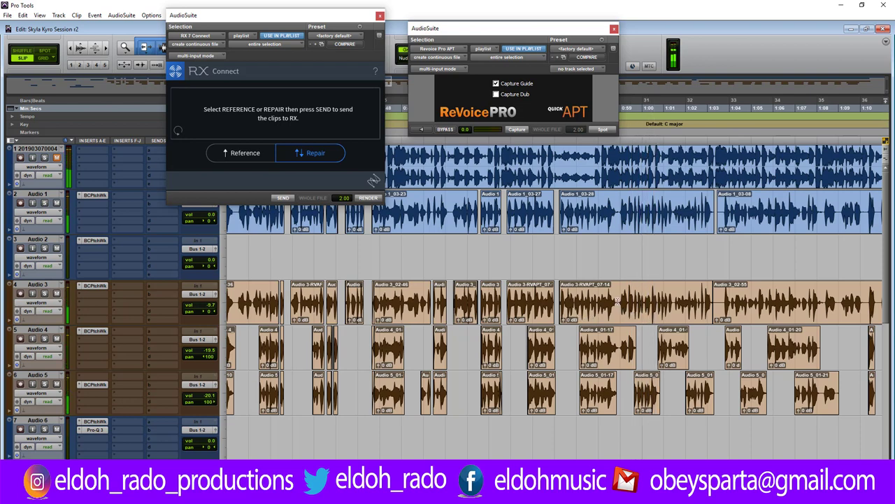
pyautogui.hotkey('ctrl', ']')
pyautogui.hotkey('ctrl', ']')
pyautogui.hotkey('ctrl', ']')
pyautogui.moveTo(534, 231); pyautogui.dragTo(586, 311)
pyautogui.press('Delete')
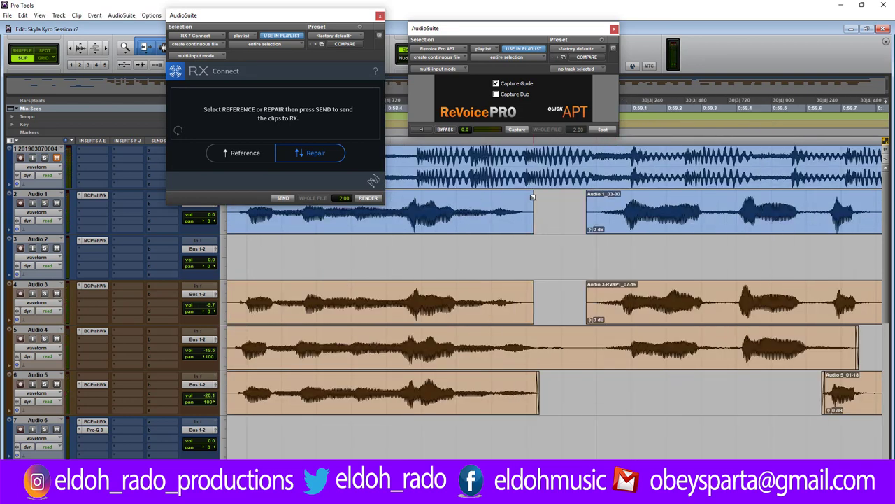
pyautogui.moveTo(533, 197); pyautogui.dragTo(523, 198)
pyautogui.moveTo(588, 195); pyautogui.dragTo(600, 197)
pyautogui.moveTo(533, 284); pyautogui.dragTo(523, 285)
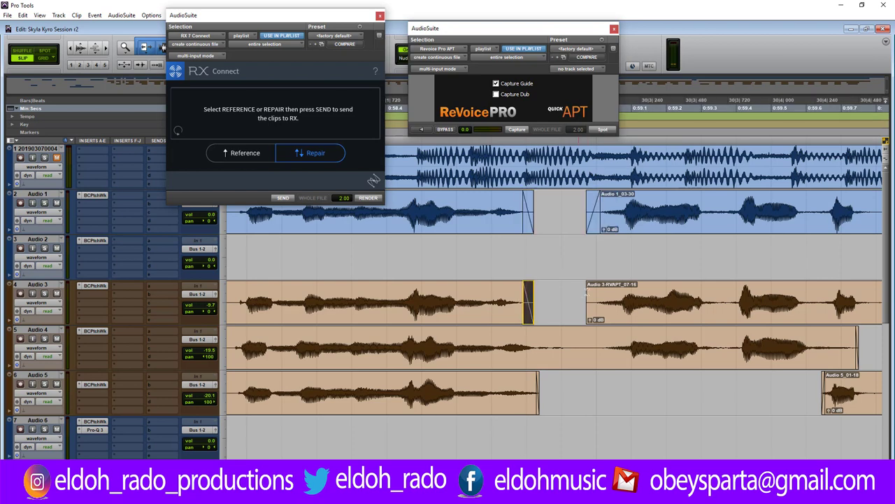
pyautogui.moveTo(587, 285); pyautogui.dragTo(591, 287)
# Delete the gap stretch on Audio 4, fade both sides of the cut, and play back.
pyautogui.moveTo(540, 346); pyautogui.dragTo(533, 347)
pyautogui.press('Delete')
pyautogui.moveTo(588, 332); pyautogui.dragTo(596, 335)
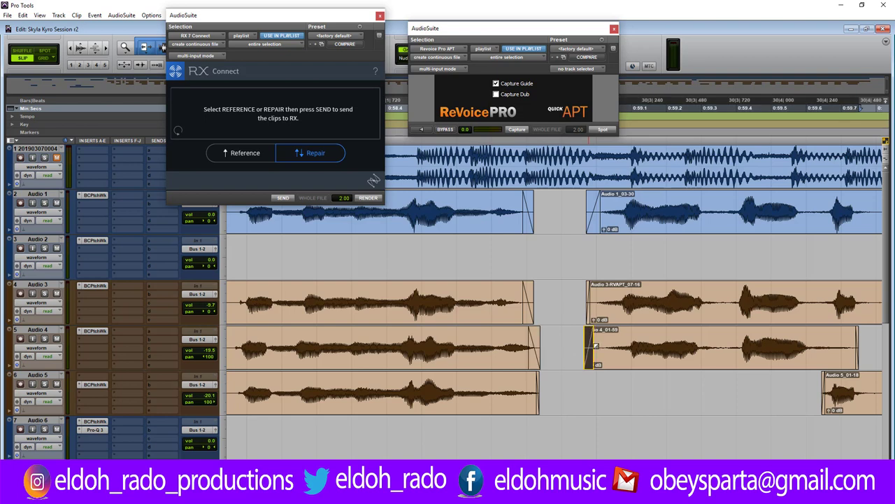
pyautogui.scroll(-4, 560, 343)
pyautogui.press('space')
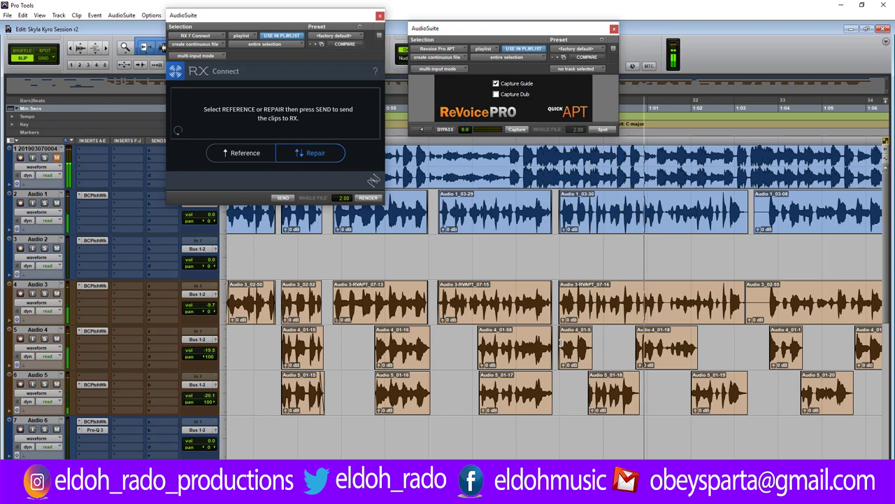
pyautogui.scroll(3, 568, 342)
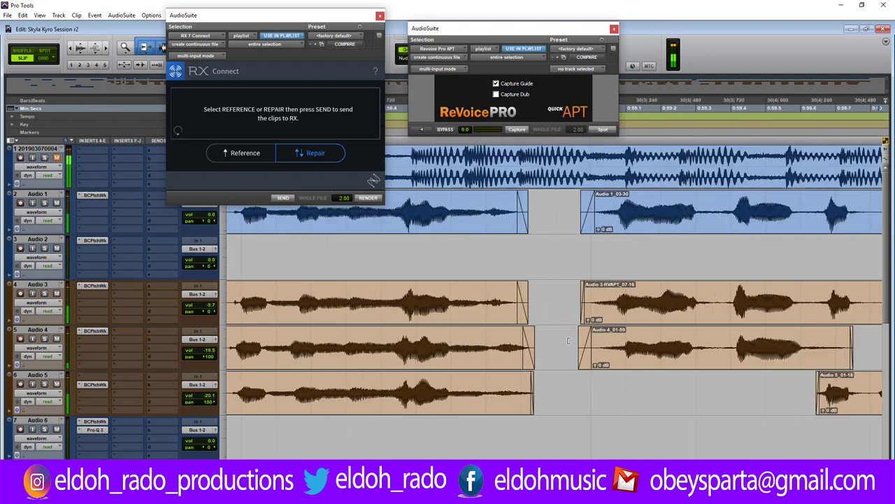
# Shift Audio 4_01-61 earlier to match the lead and fade and trim its end.
pyautogui.moveTo(847, 346); pyautogui.dragTo(811, 354)
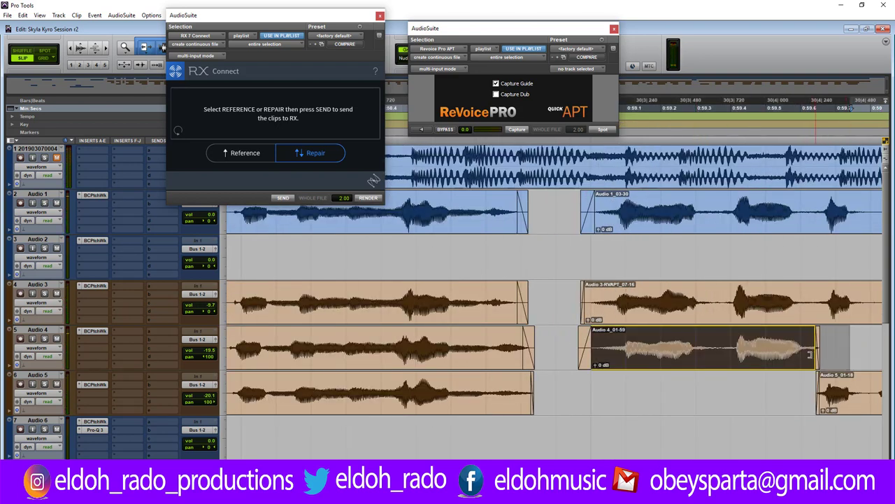
pyautogui.click(576, 343)
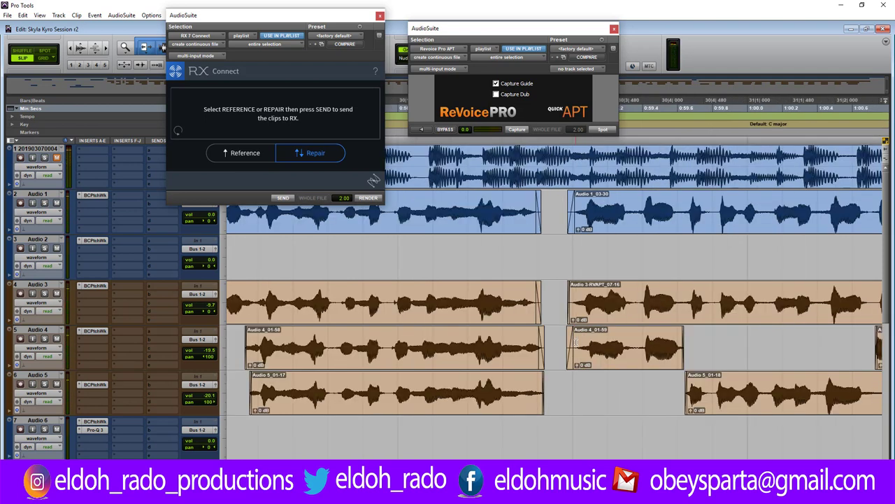
pyautogui.hotkey('ctrl', ']')
pyautogui.hotkey('ctrl', ']')
pyautogui.hotkey('ctrl', ']')
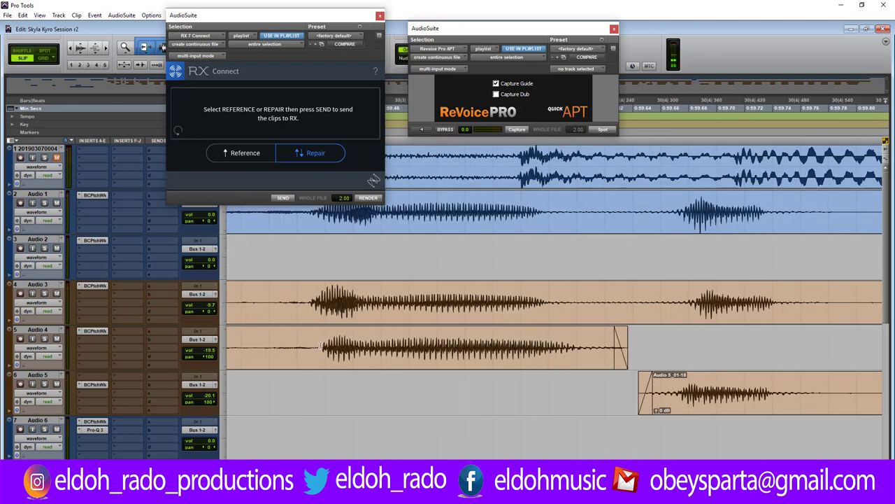
pyautogui.moveTo(378, 360); pyautogui.dragTo(360, 359)
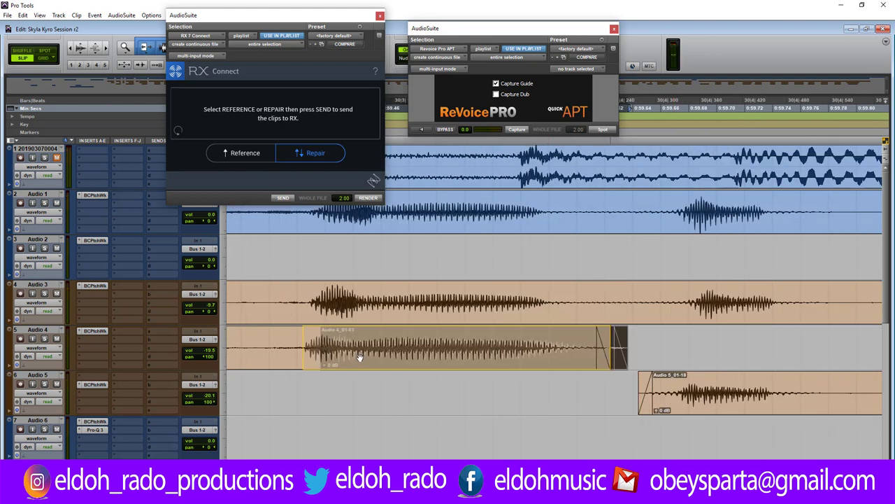
pyautogui.moveTo(598, 344); pyautogui.dragTo(505, 347)
pyautogui.moveTo(595, 349); pyautogui.dragTo(556, 343)
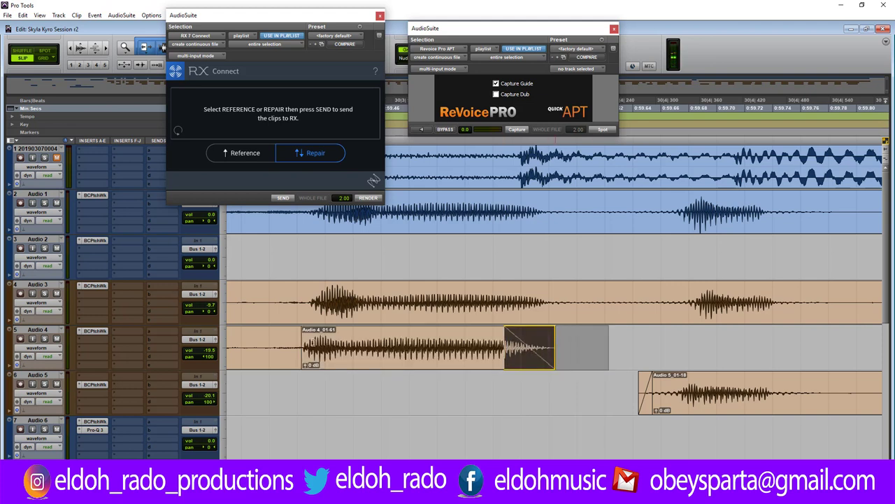
pyautogui.click(284, 340)
pyautogui.press('space')
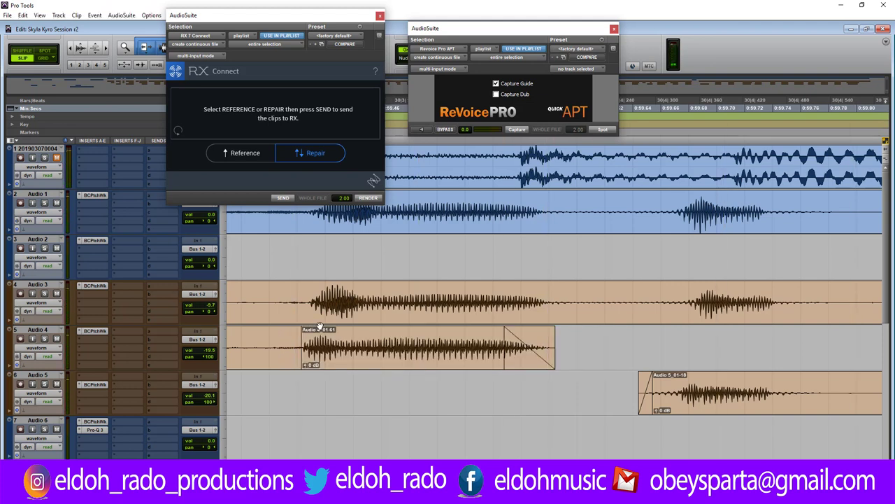
# Trim the end of Audio 4_01-60 earlier and listen to check the trim.
pyautogui.press('r')
pyautogui.press('r')
pyautogui.moveTo(485, 335); pyautogui.dragTo(470, 347)
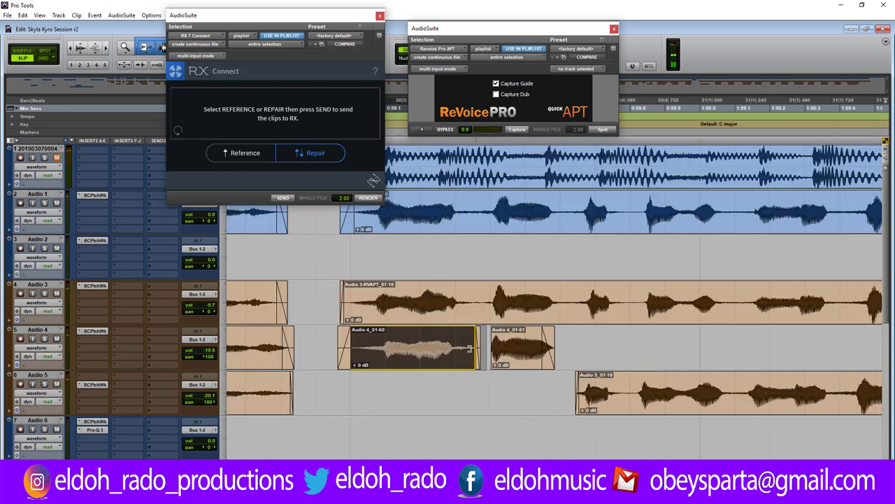
pyautogui.click(330, 341)
pyautogui.press('space')
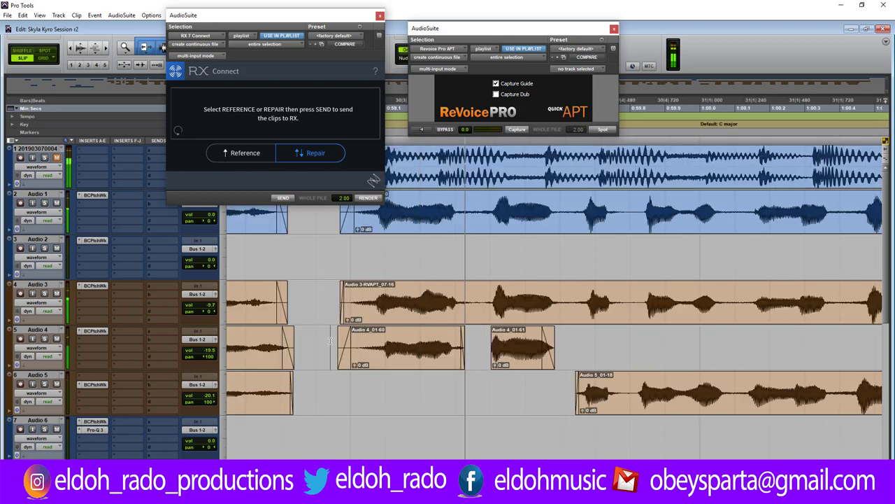
pyautogui.press('space')
pyautogui.press('space')
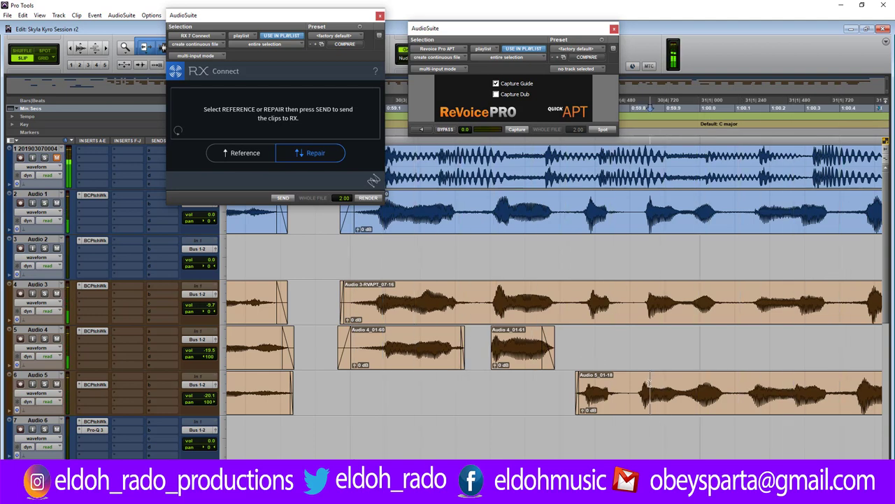
# Shift Audio 5_01-18 slightly later to align with the lead, checking by playback.
pyautogui.scroll(3, 649, 383)
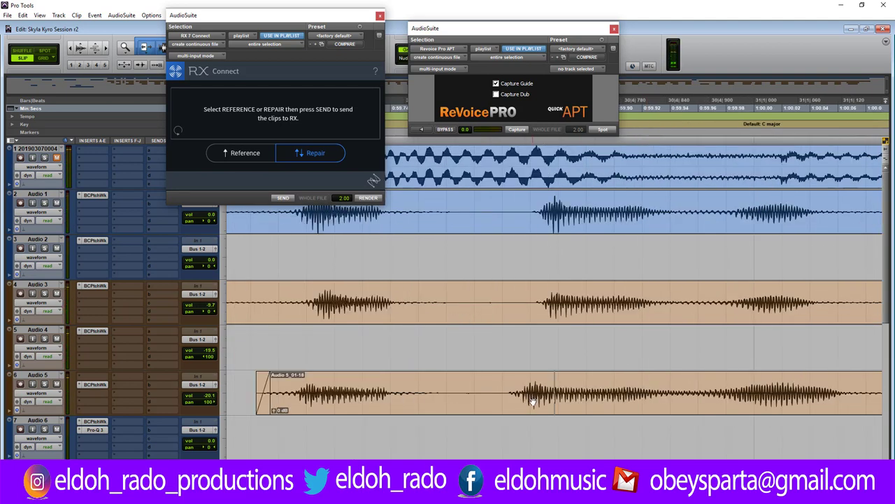
pyautogui.moveTo(533, 401); pyautogui.dragTo(553, 401)
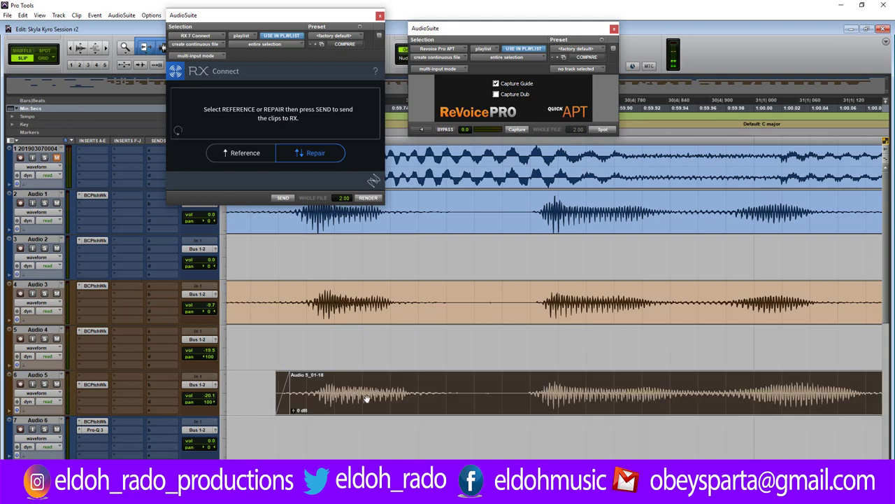
pyautogui.scroll(-3, 451, 397)
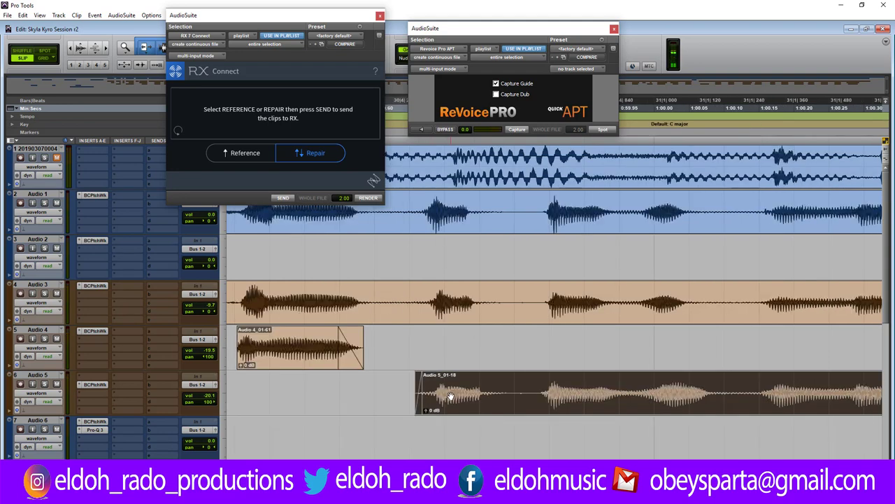
pyautogui.click(497, 395)
pyautogui.press('space')
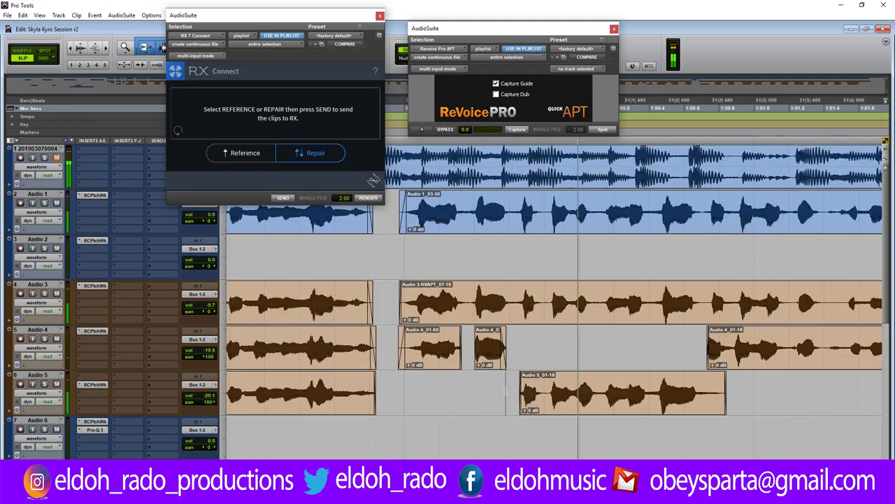
pyautogui.press('space')
pyautogui.press('space')
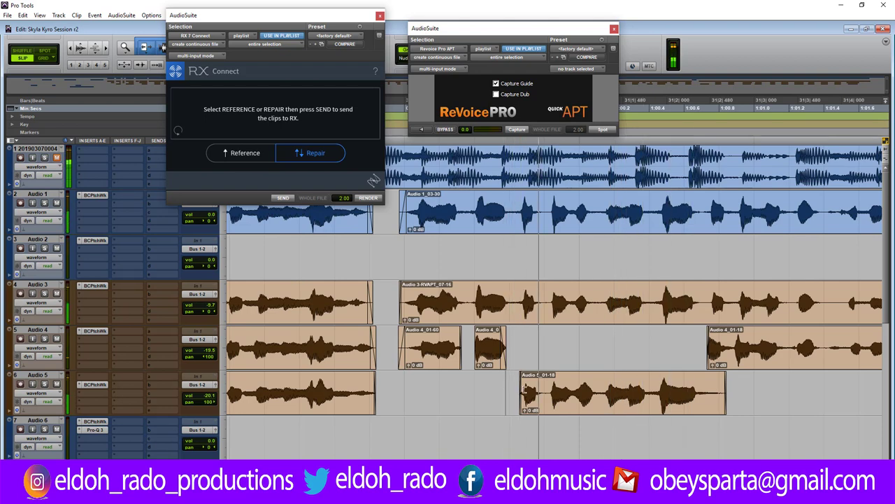
pyautogui.moveTo(522, 392); pyautogui.dragTo(524, 390)
pyautogui.scroll(3, 523, 390)
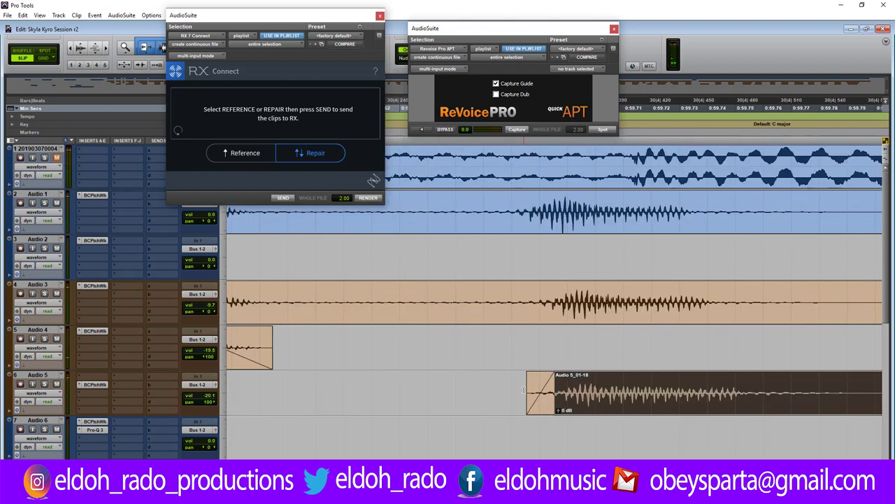
pyautogui.scroll(3, 523, 390)
pyautogui.scroll(-3, 523, 390)
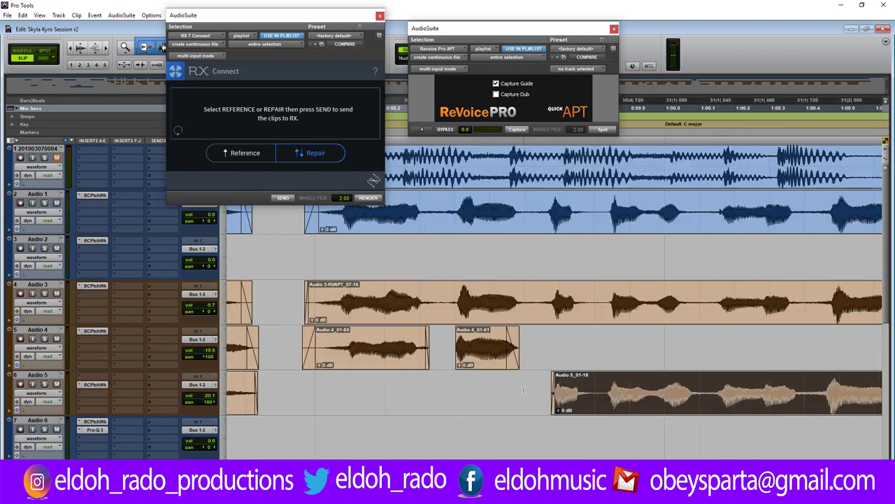
pyautogui.click(516, 391)
pyautogui.press('space')
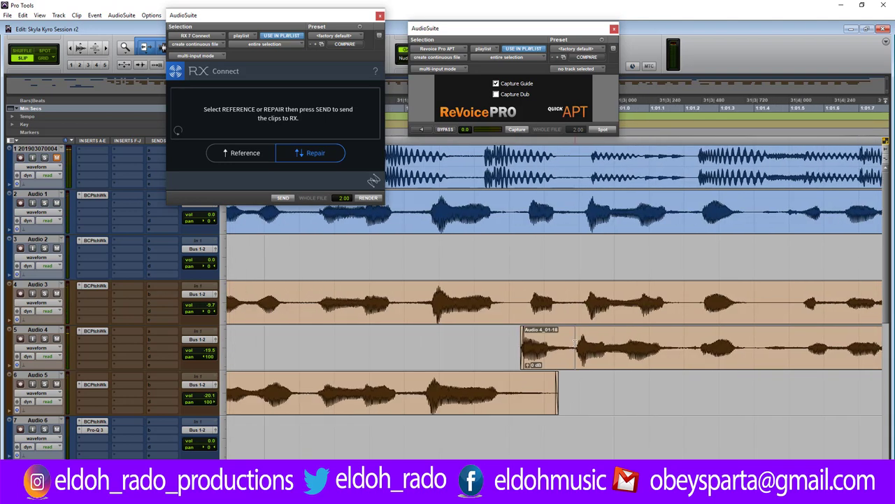
# Move Audio 4_01-18 later to match the lead and trim the Audio 5 clip's end earlier.
pyautogui.scroll(2, 575, 343)
pyautogui.moveTo(409, 353); pyautogui.dragTo(430, 354)
pyautogui.click(286, 342)
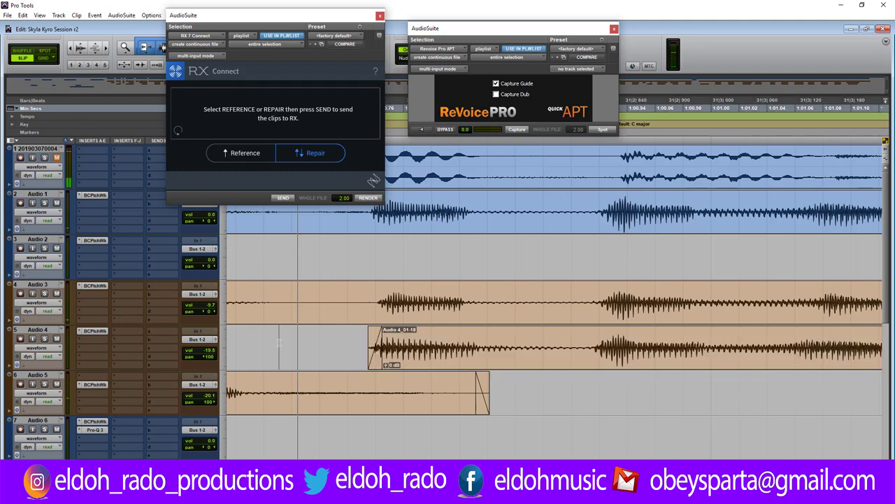
pyautogui.moveTo(476, 390); pyautogui.dragTo(272, 389)
pyautogui.press('r')
pyautogui.press('r')
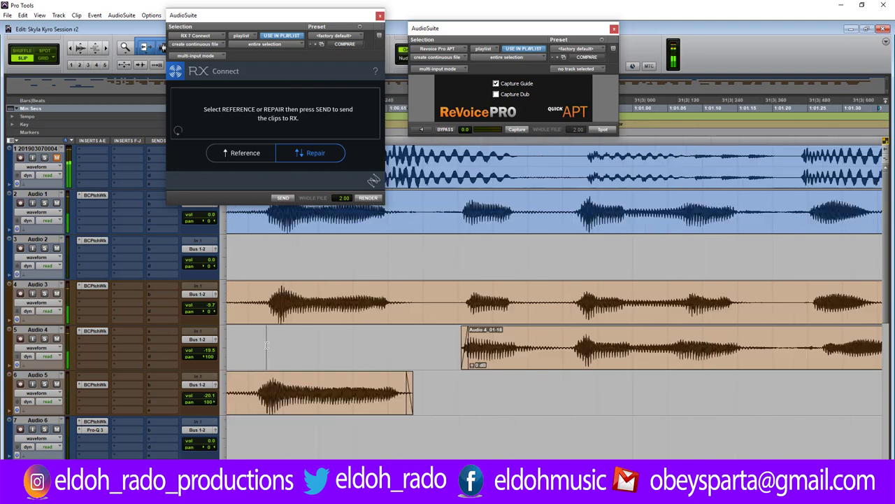
pyautogui.click(407, 341)
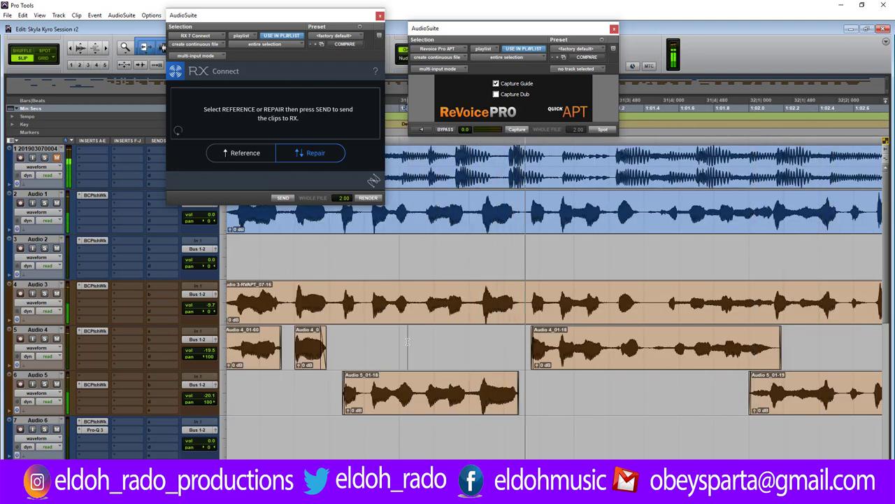
# Cut the breath out of Audio 4_01-18 into clips 01-62 and 01-63, nudging 01-63 earlier.
pyautogui.moveTo(649, 344); pyautogui.dragTo(670, 344)
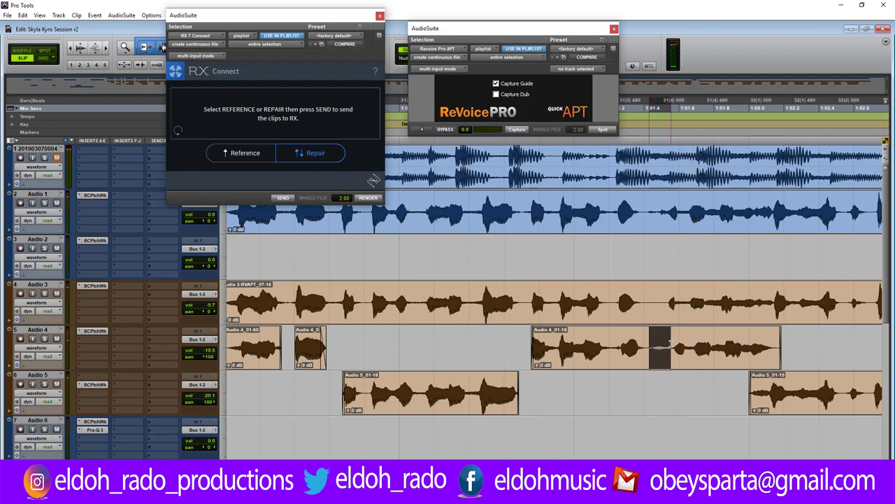
pyautogui.press('Delete')
pyautogui.click(682, 355)
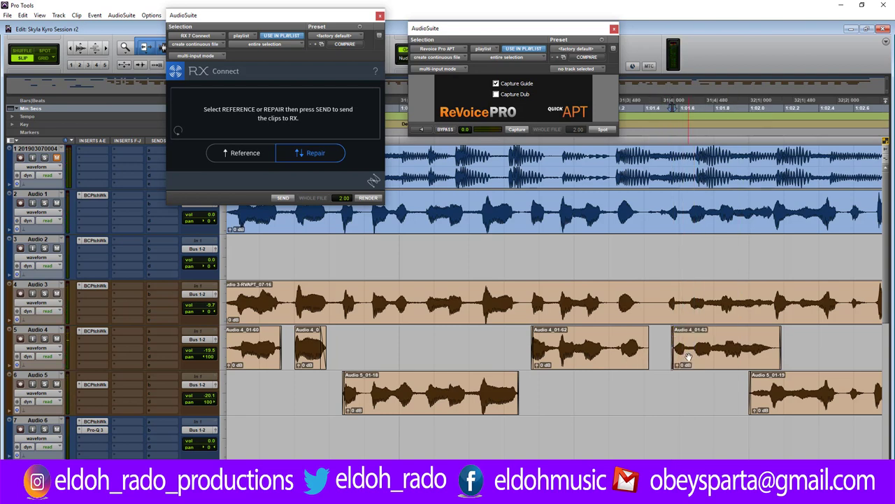
pyautogui.moveTo(684, 357); pyautogui.dragTo(679, 357)
pyautogui.click(647, 339)
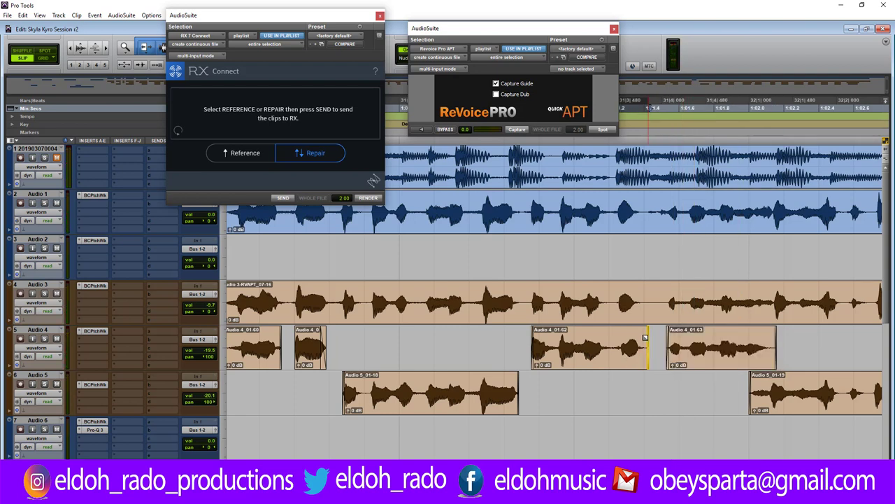
pyautogui.click(521, 345)
pyautogui.press('space')
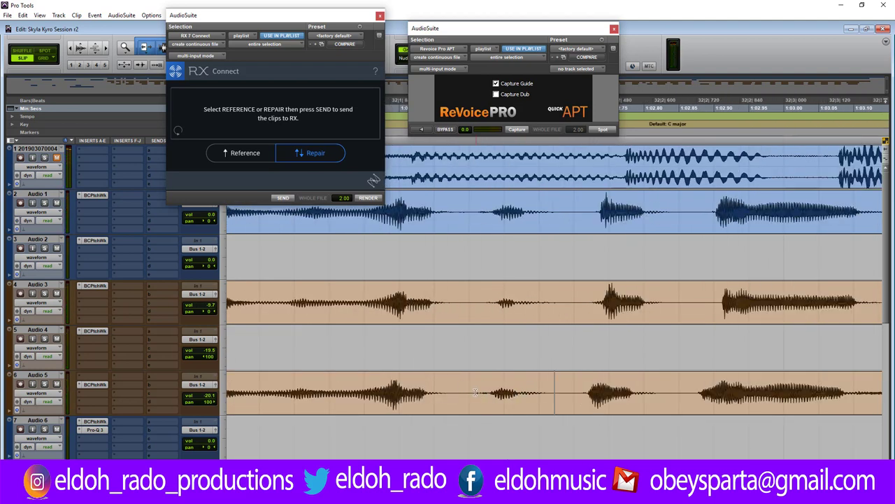
# Split the Audio 5 clip, reposition Audio 5_01-78, and shorten the preceding clip's end.
pyautogui.hotkey('ctrl', 'e')
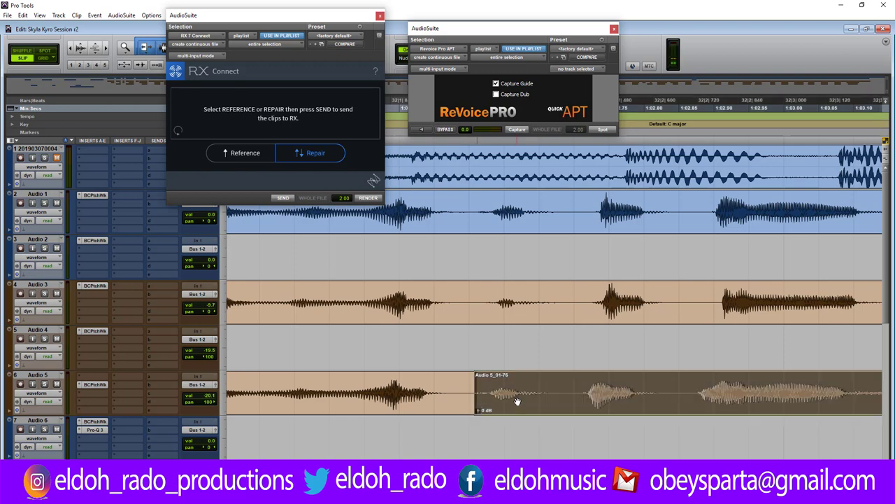
pyautogui.click(582, 390)
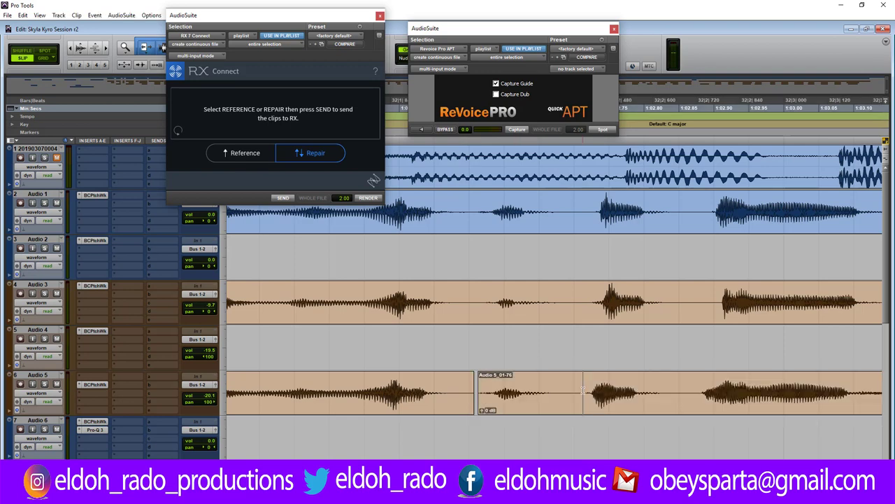
pyautogui.moveTo(605, 402); pyautogui.dragTo(617, 404)
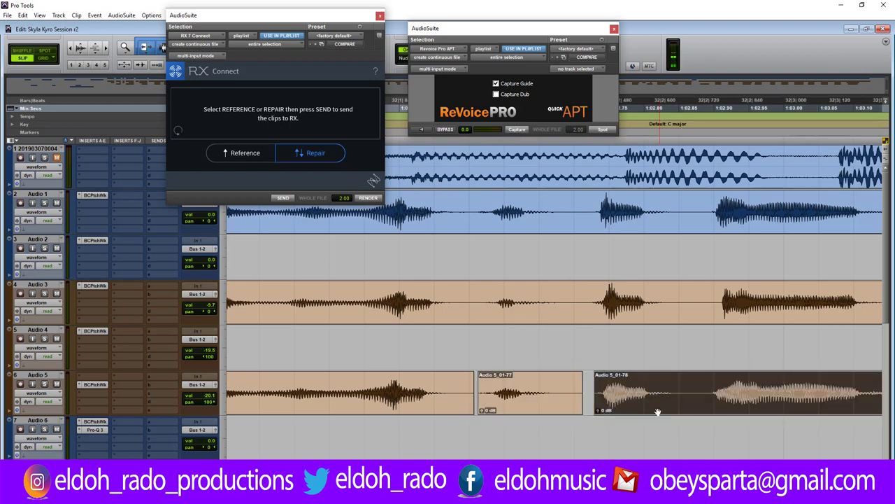
pyautogui.hotkey('ctrl', ']')
pyautogui.hotkey('ctrl', ']')
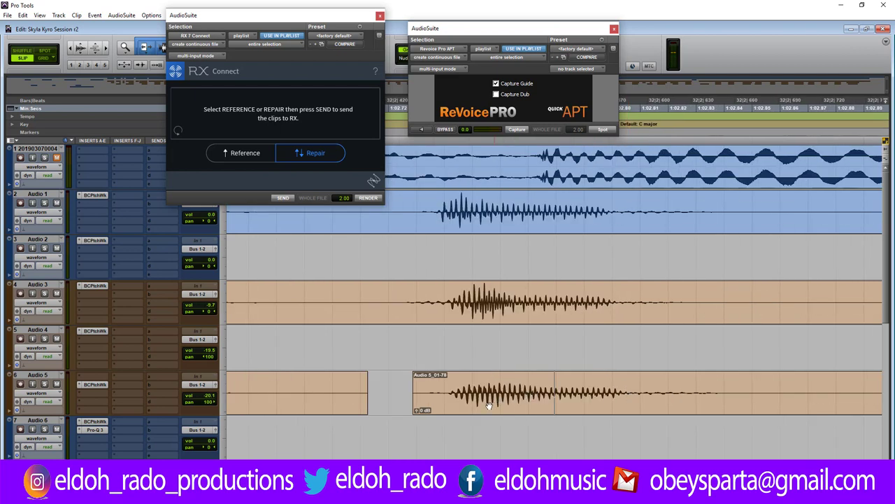
pyautogui.moveTo(488, 404); pyautogui.dragTo(479, 404)
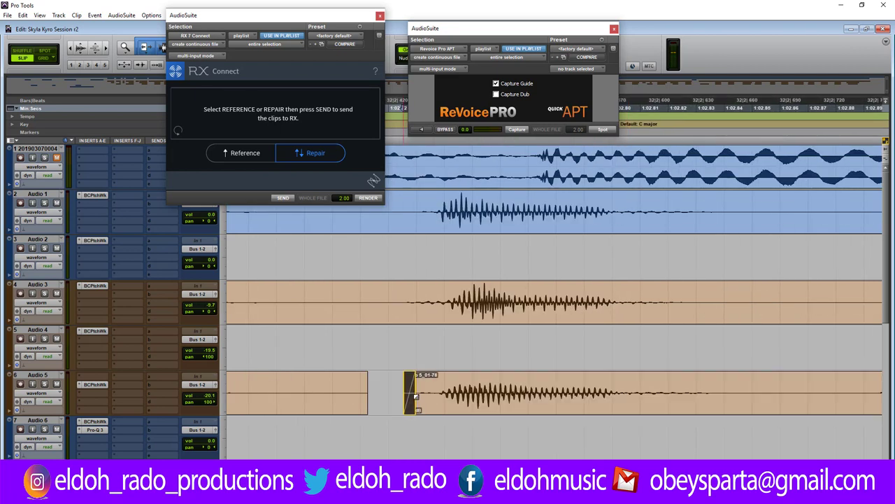
pyautogui.moveTo(360, 393); pyautogui.dragTo(249, 389)
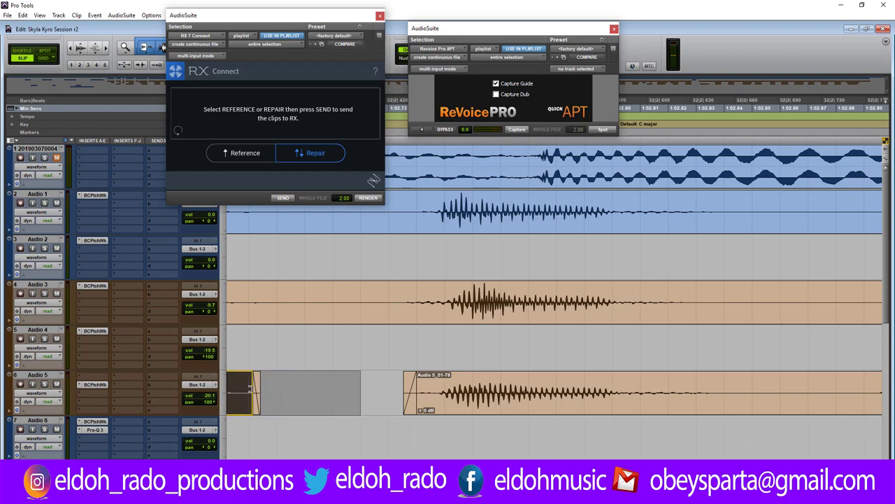
pyautogui.click(352, 387)
pyautogui.hotkey('ctrl', '[')
pyautogui.hotkey('ctrl', '[')
pyautogui.hotkey('ctrl', '[')
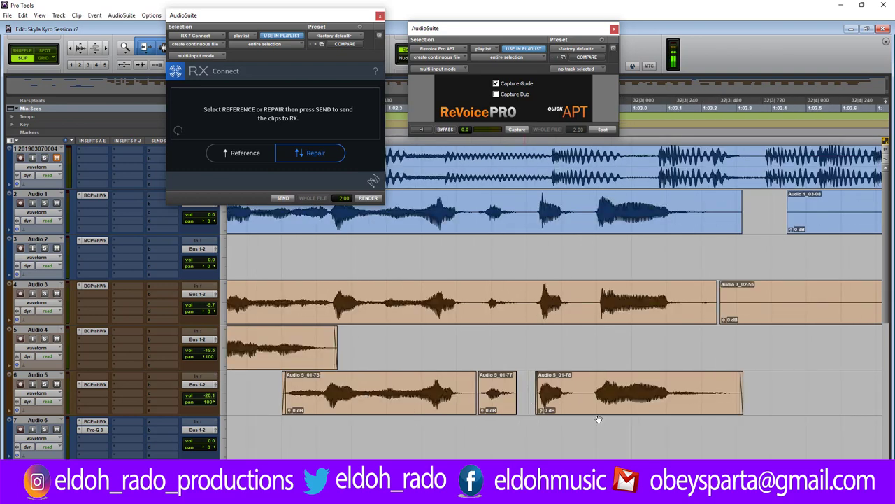
# Trim the phrase endings on Audio 5_01-78, Audio 3 and Audio 1 shorter.
pyautogui.moveTo(736, 391); pyautogui.dragTo(677, 393)
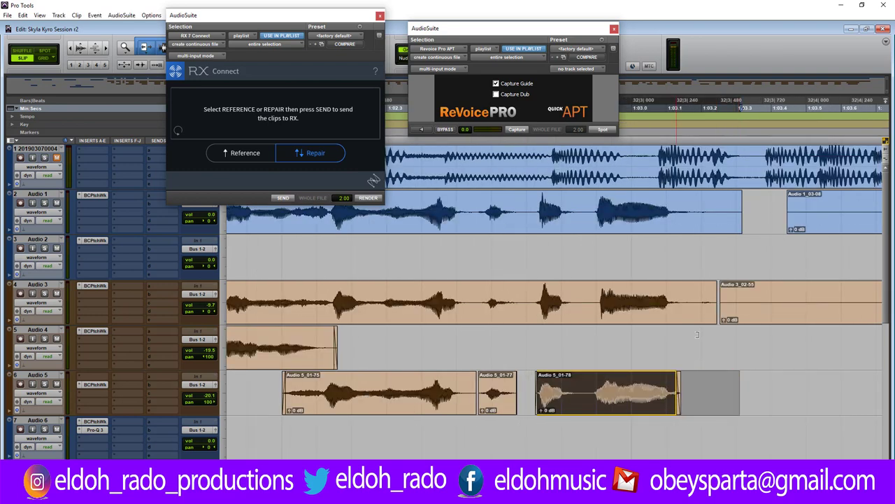
pyautogui.moveTo(708, 295); pyautogui.dragTo(678, 297)
pyautogui.moveTo(738, 193); pyautogui.dragTo(688, 203)
pyautogui.press('space')
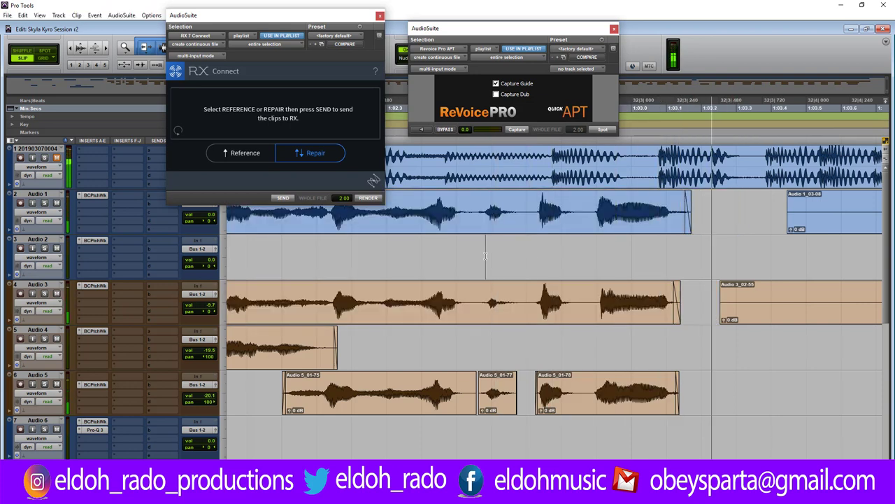
pyautogui.hotkey('ctrl', '[')
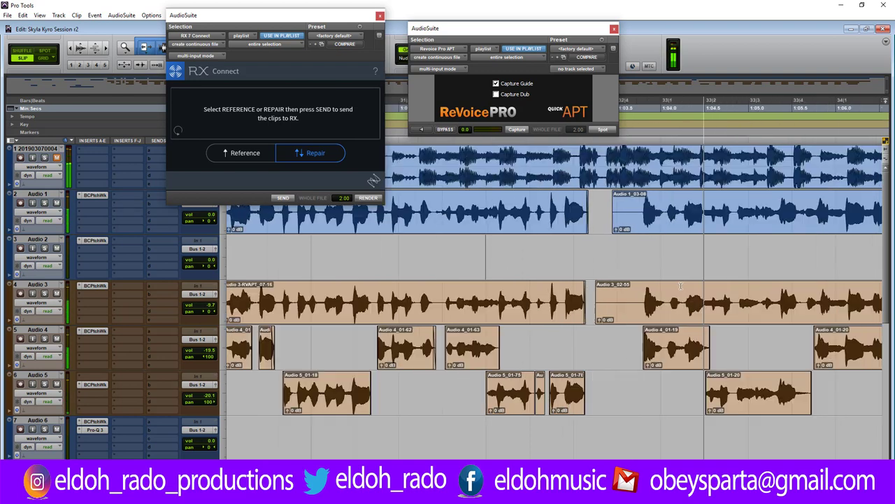
# Trim the starts of Audio 1_03-08 and Audio 3_02-55 later.
pyautogui.moveTo(616, 203); pyautogui.dragTo(635, 203)
pyautogui.moveTo(599, 293); pyautogui.dragTo(636, 293)
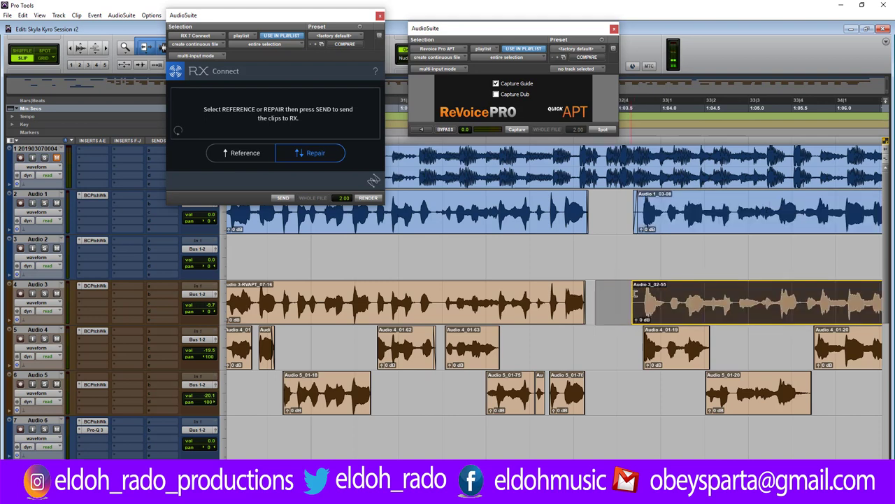
pyautogui.click(630, 294)
pyautogui.press('r')
pyautogui.press('r')
pyautogui.press('r')
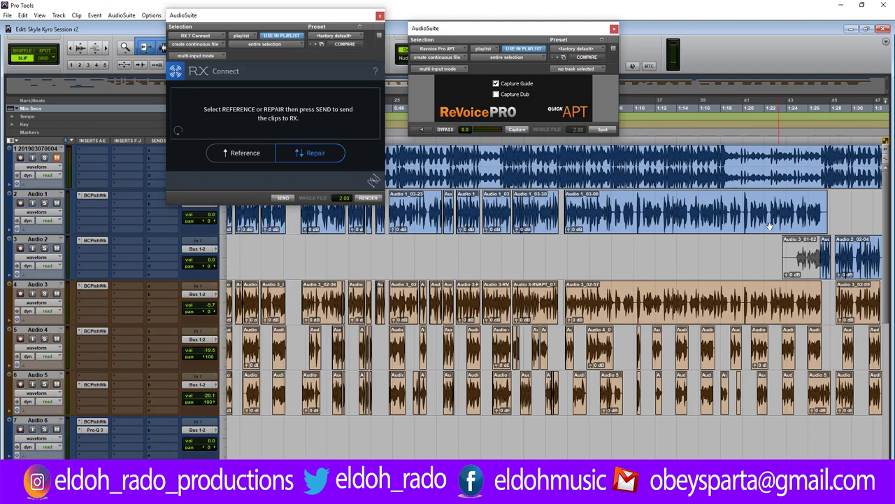
# Capture Audio 1_03-08 as guide and Audio 3_02-57 as dub, then Spot to create Audio 3-RVAPT_08-12.
pyautogui.click(823, 208)
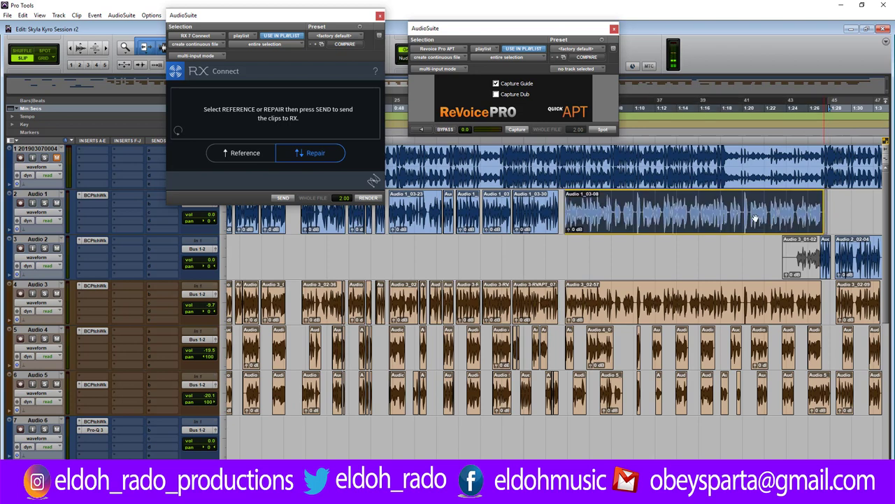
pyautogui.click(533, 153)
pyautogui.click(517, 130)
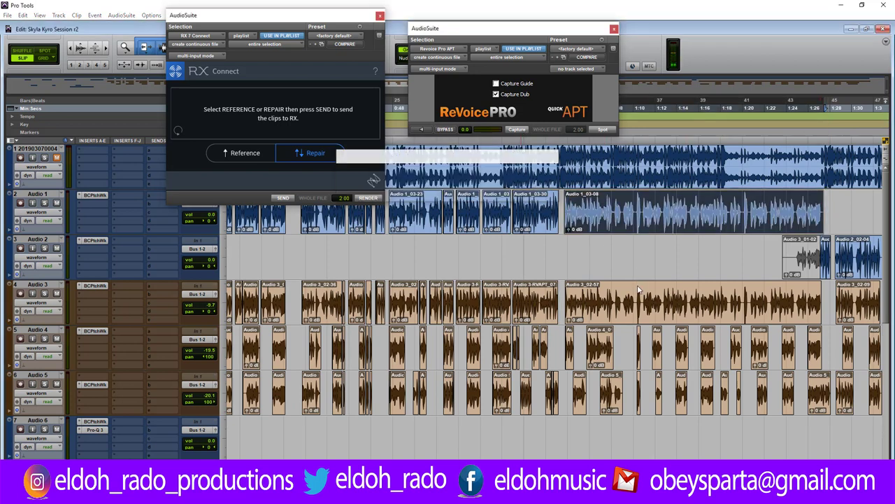
pyautogui.click(600, 130)
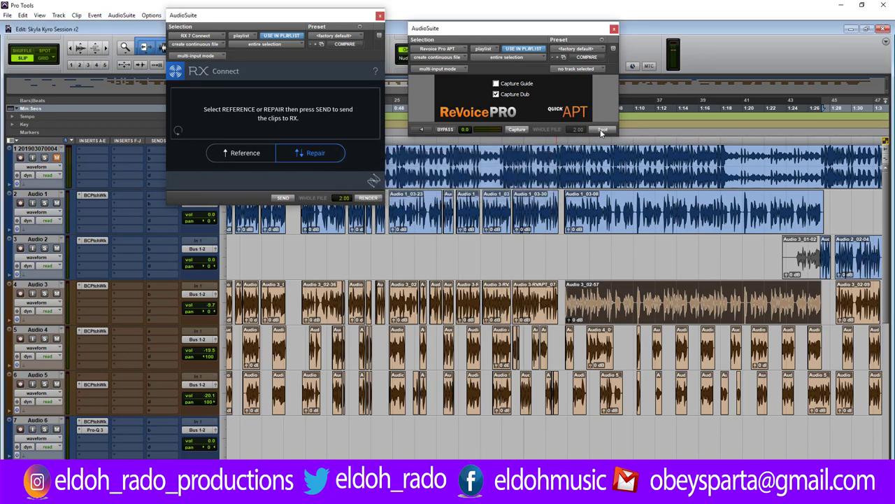
pyautogui.click(560, 300)
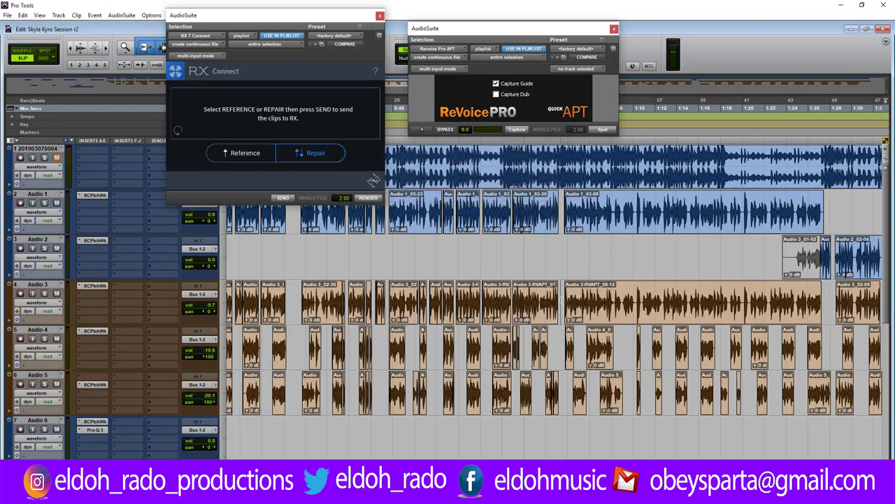
pyautogui.hotkey('ctrl', ']')
pyautogui.hotkey('ctrl', ']')
pyautogui.hotkey('ctrl', ']')
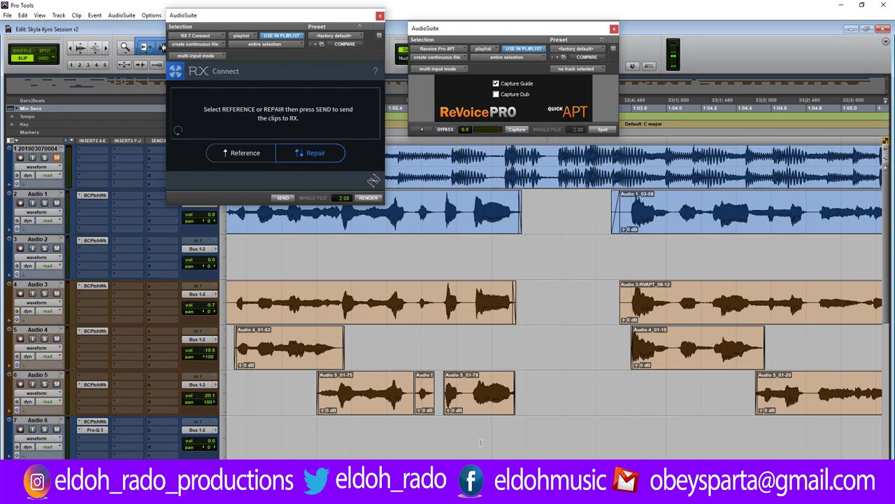
# Trim the start of the aligned Audio 3 clip later and play back the section.
pyautogui.press('space')
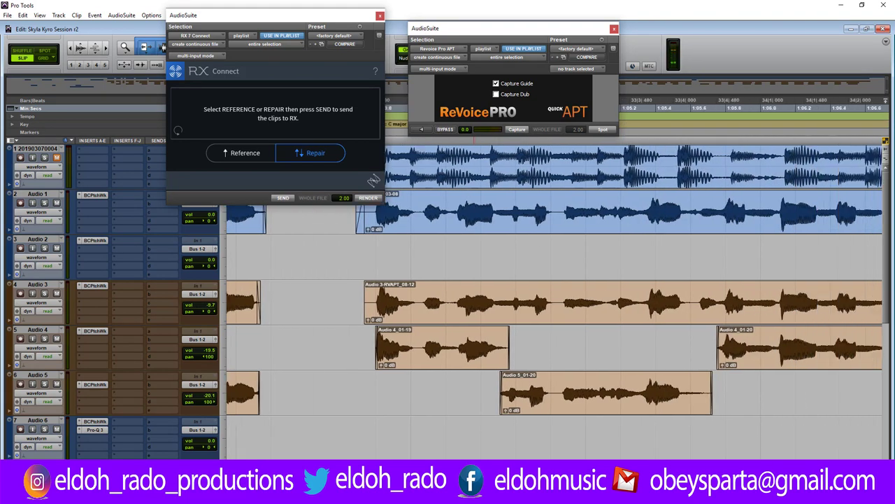
pyautogui.press('space')
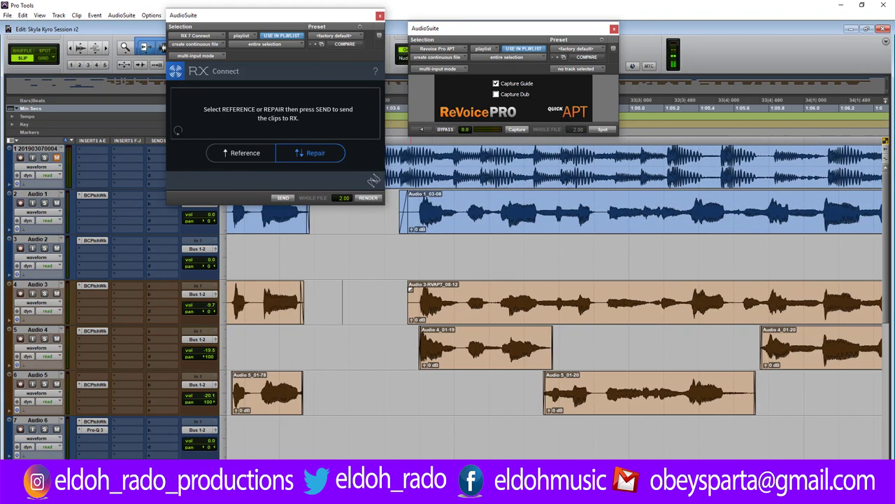
pyautogui.moveTo(409, 301); pyautogui.dragTo(414, 301)
pyautogui.click(403, 297)
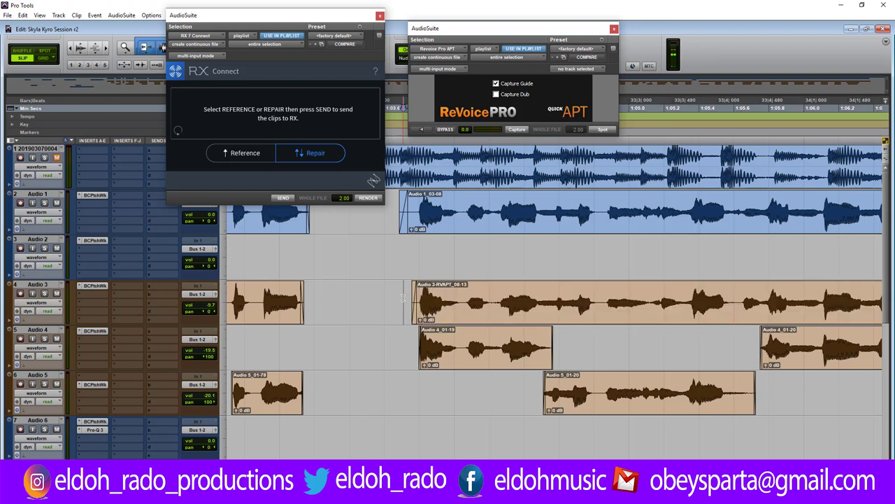
pyautogui.press('space')
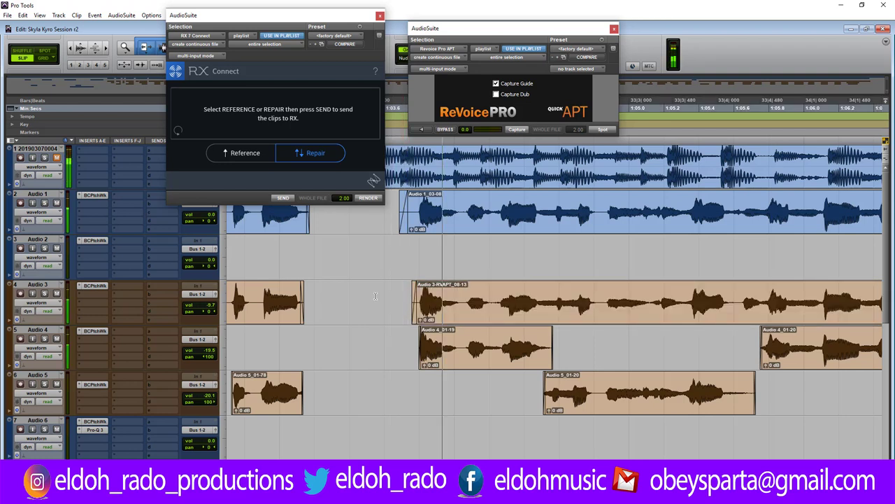
pyautogui.click(377, 301)
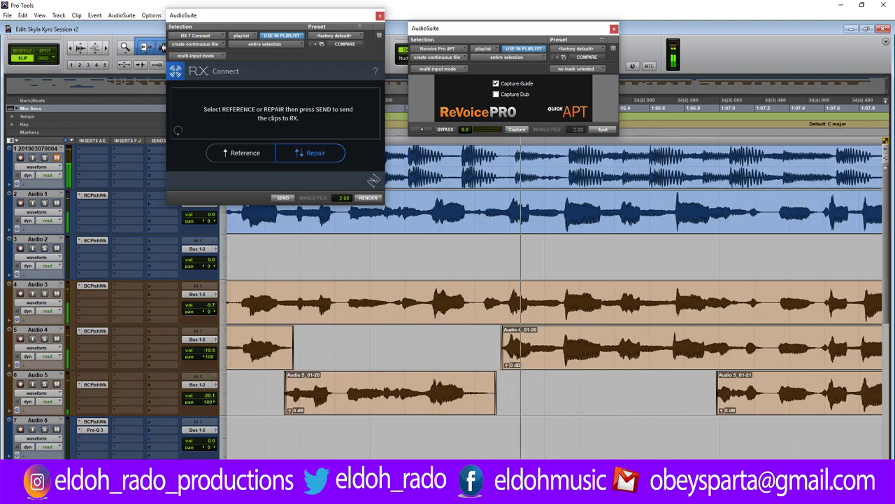
pyautogui.click(429, 378)
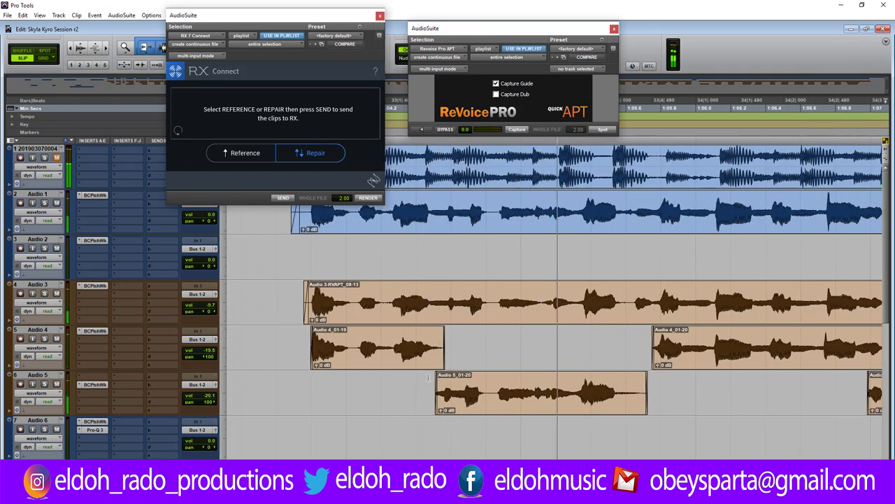
# Nudge Audio 5_01-20 slightly later and shorten the Audio 4 clip's end.
pyautogui.hotkey('ctrl', ']')
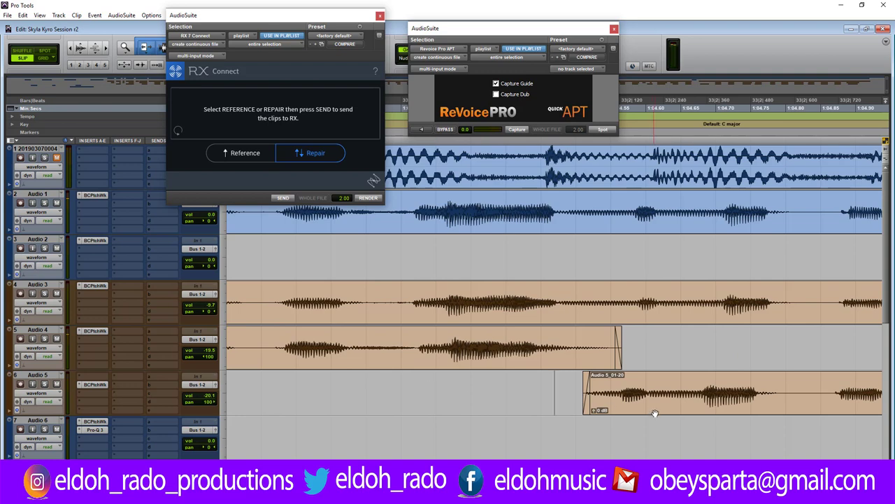
pyautogui.click(717, 415)
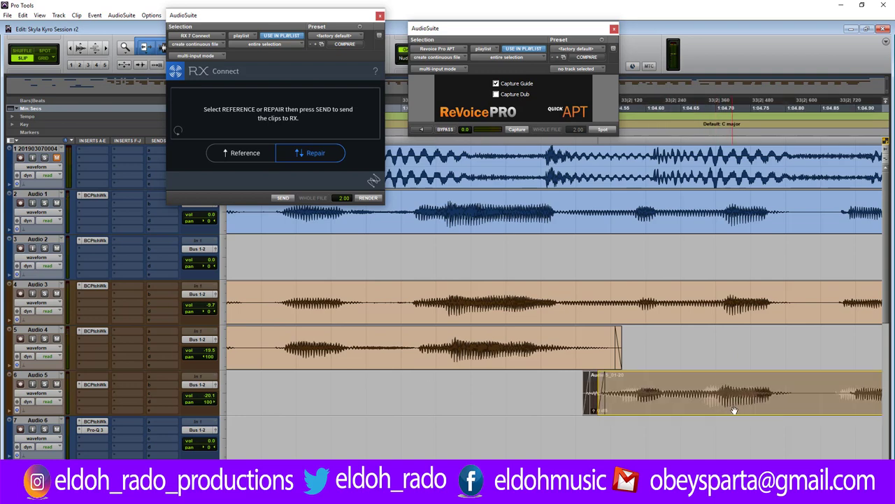
pyautogui.press('KP_Add')
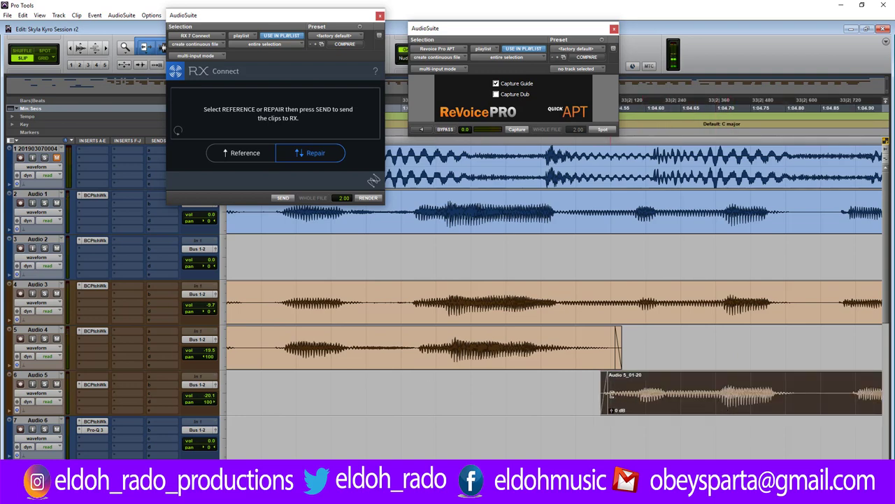
pyautogui.moveTo(613, 350); pyautogui.dragTo(598, 350)
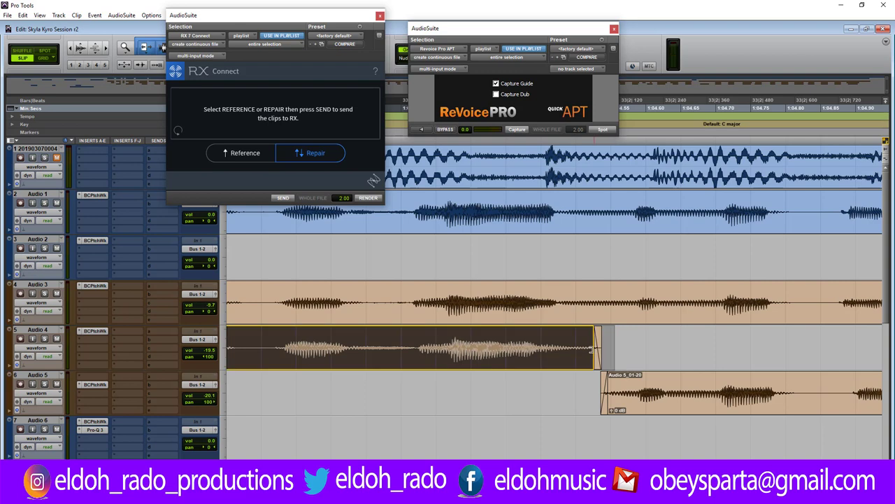
pyautogui.click(288, 389)
pyautogui.press('space')
# Select the aligned phrase on Audio 3 below the Audio 1_03-08 guide.
pyautogui.hotkey('ctrl', '[')
pyautogui.hotkey('ctrl', '[')
pyautogui.hotkey('ctrl', '[')
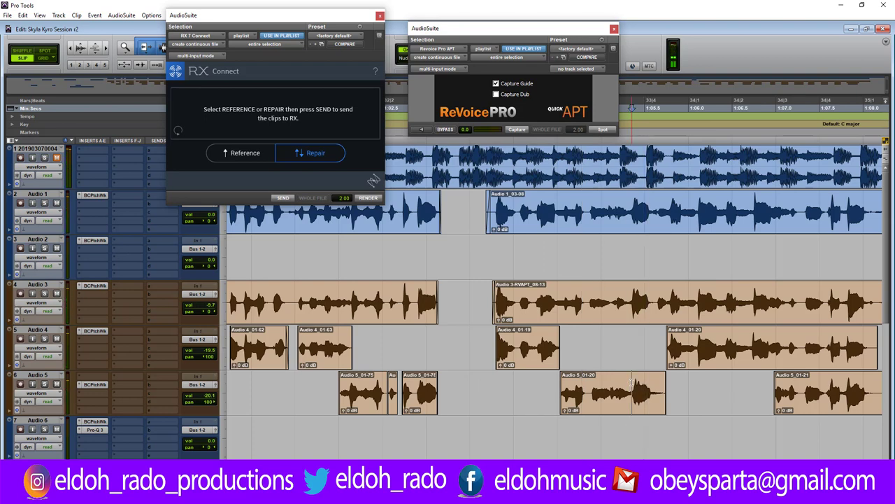
pyautogui.hotkey('ctrl', ']')
pyautogui.hotkey('ctrl', ']')
pyautogui.hotkey('ctrl', ']')
pyautogui.hotkey('ctrl', ']')
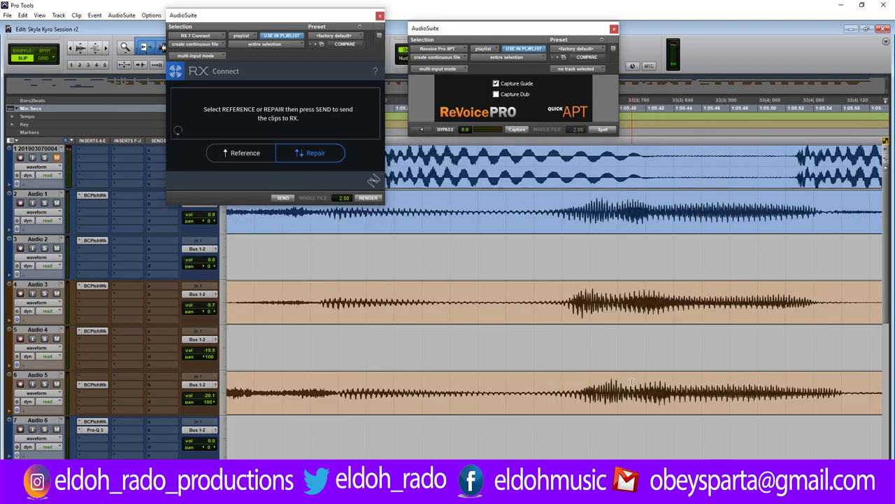
pyautogui.hotkey('ctrl', '[')
pyautogui.hotkey('ctrl', '[')
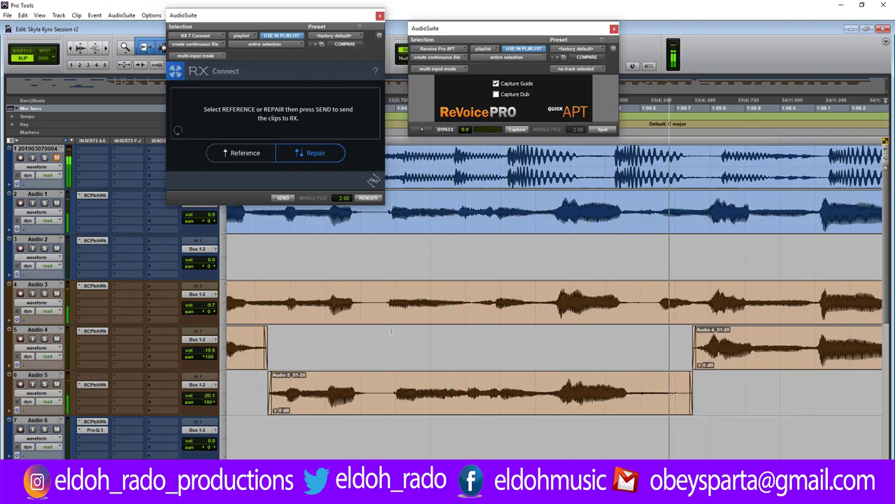
pyautogui.moveTo(384, 304); pyautogui.dragTo(641, 313)
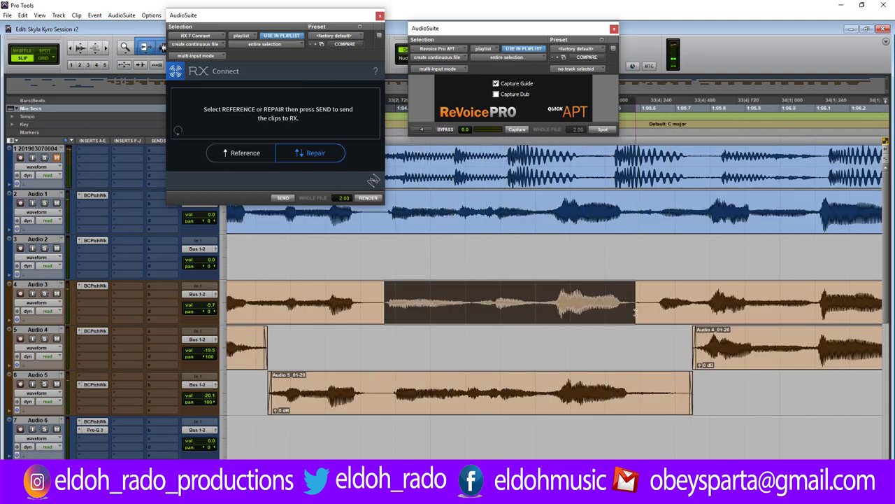
# Align Audio 5_01-80 to the Audio 3 guide with ReVoice Pro APT and spot it back onto Audio 5.
pyautogui.click(516, 130)
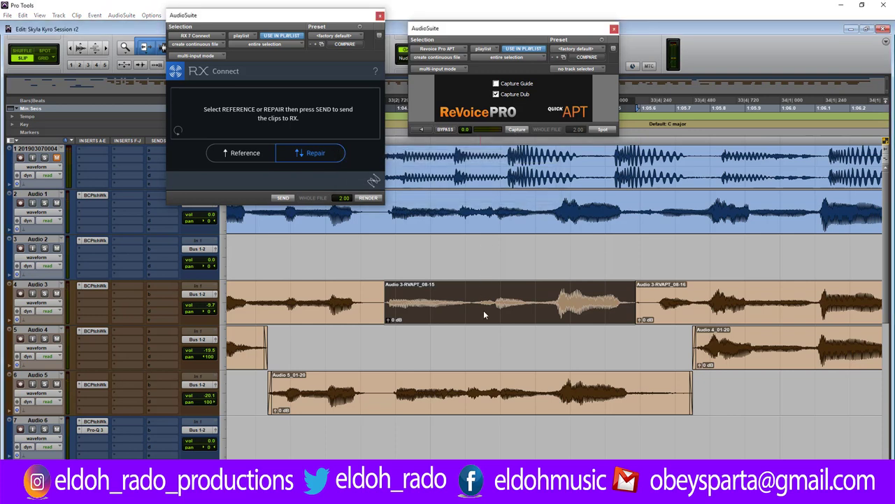
pyautogui.click(389, 390)
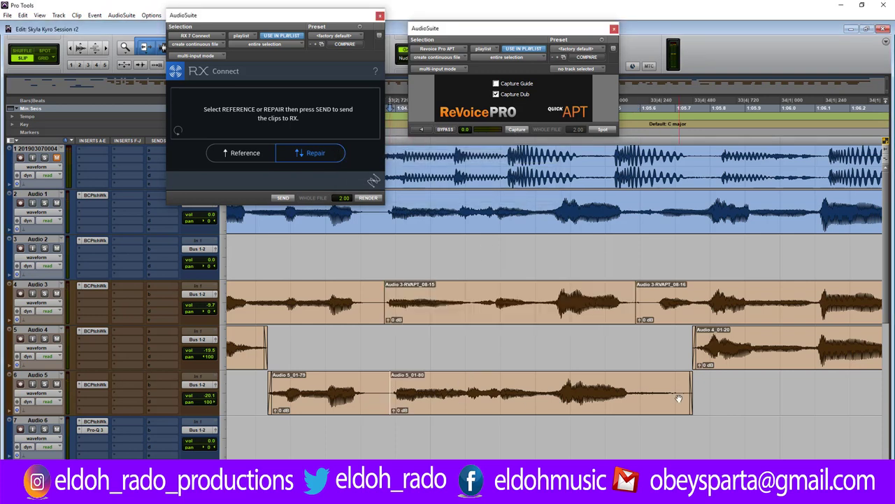
pyautogui.click(518, 130)
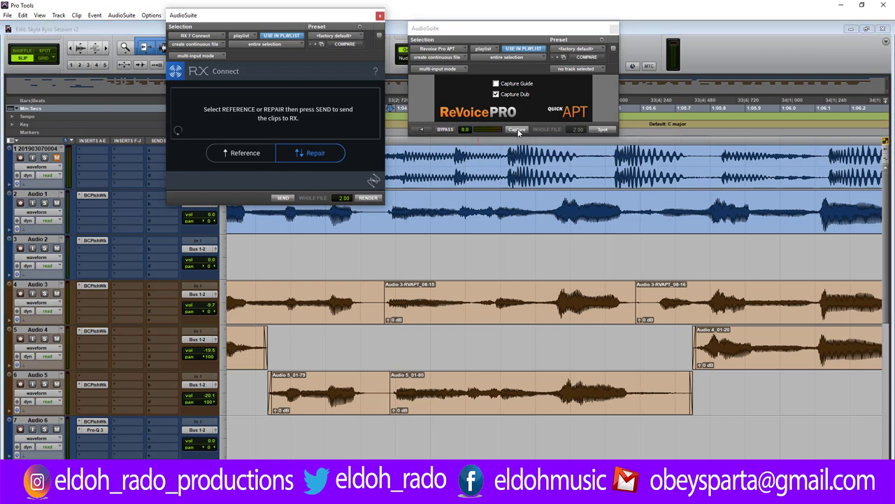
pyautogui.click(521, 208)
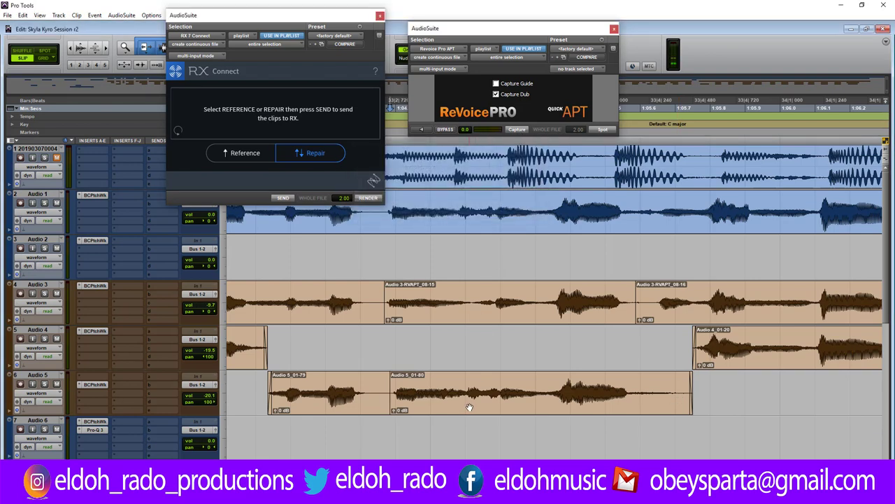
pyautogui.click(470, 407)
pyautogui.click(518, 130)
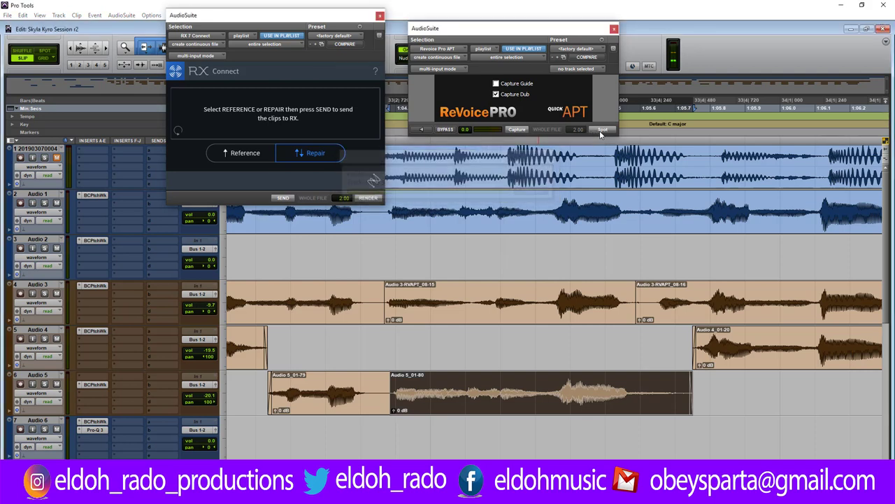
pyautogui.click(602, 130)
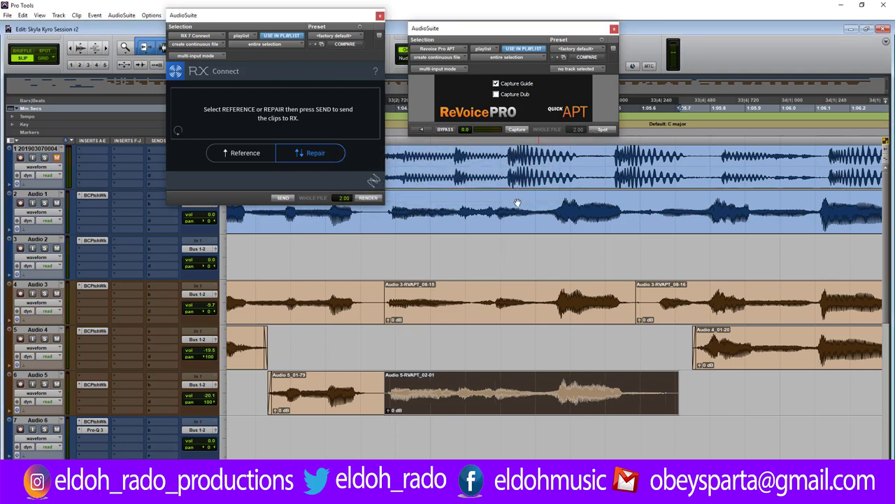
# Fade out and shorten the aligned Audio 5 tail, trimming Audio 3-RVAPT_08-16's start later.
pyautogui.click(256, 390)
pyautogui.press('space')
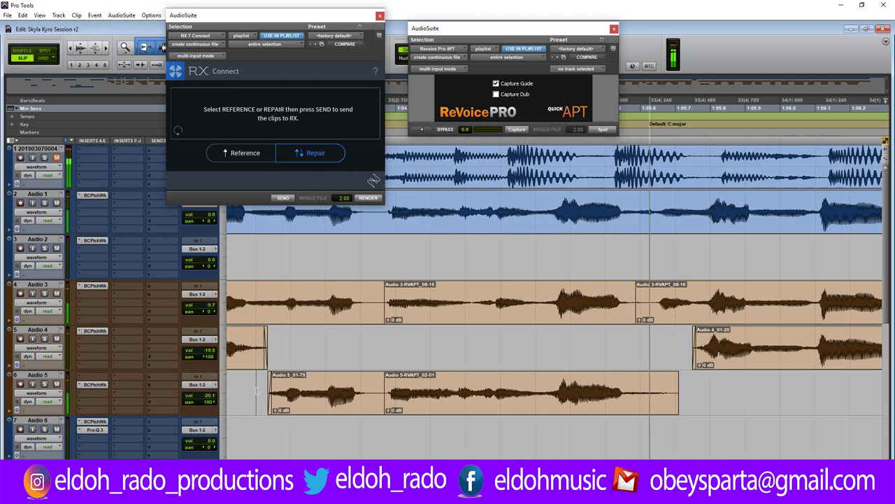
pyautogui.moveTo(666, 378); pyautogui.dragTo(634, 389)
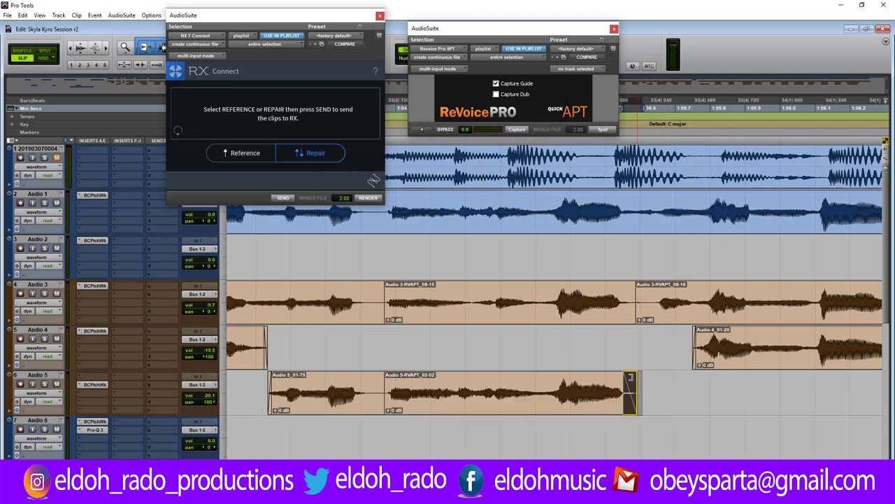
pyautogui.moveTo(637, 297)
pyautogui.mouseDown()
pyautogui.moveTo(646, 297)
pyautogui.moveTo(627, 301)
pyautogui.mouseUp()
pyautogui.click(630, 287)
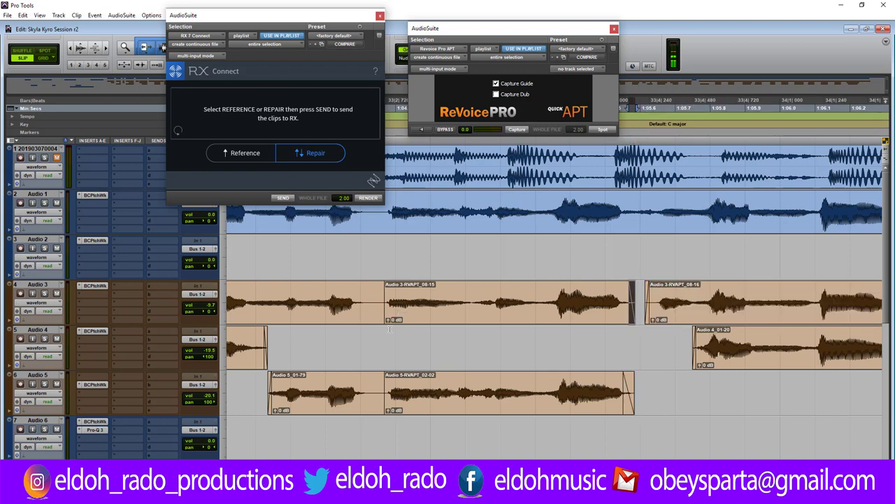
pyautogui.click(384, 336)
# Crossfade the starts of the aligned Audio 3 and Audio 5 phrases with Adjust Bounds, then play the section.
pyautogui.hotkey('ctrl', ']')
pyautogui.hotkey('ctrl', ']')
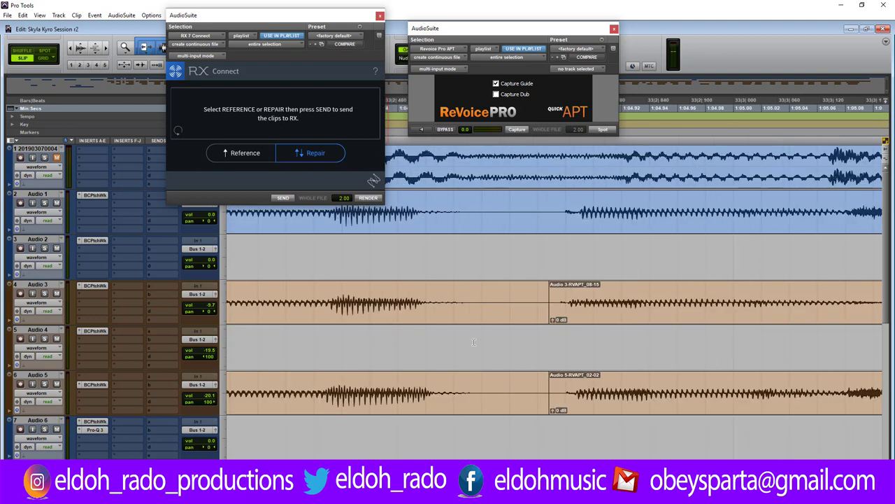
pyautogui.moveTo(521, 297); pyautogui.dragTo(556, 389)
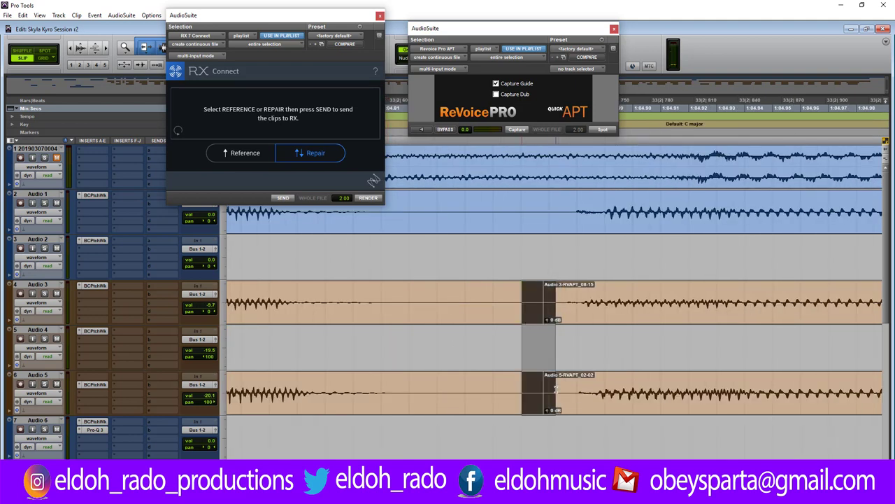
pyautogui.hotkey('ctrl', 'f')
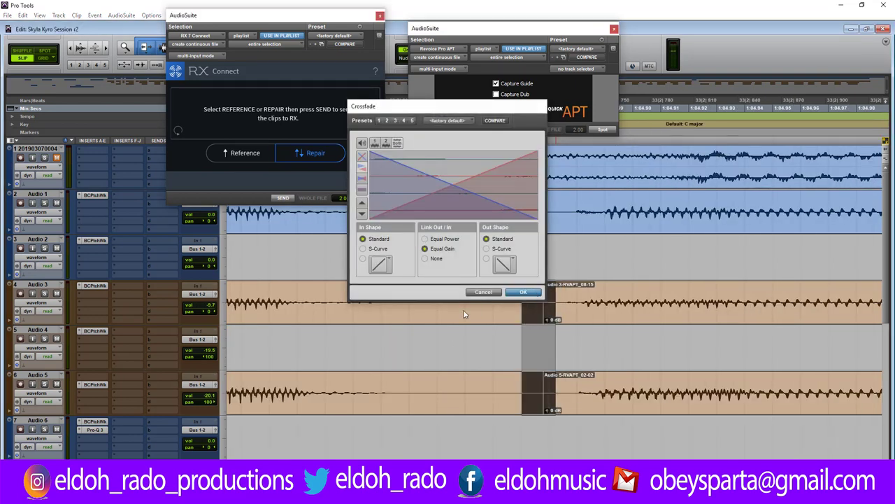
pyautogui.click(535, 299)
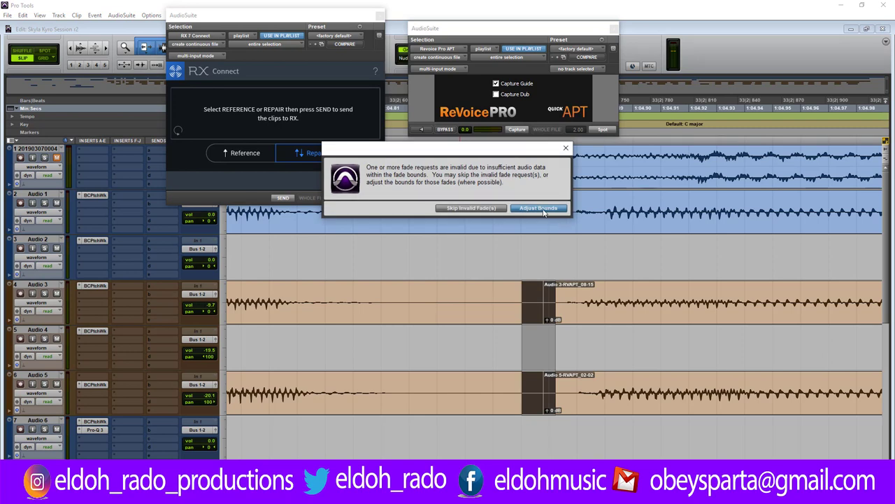
pyautogui.click(540, 208)
pyautogui.press('r')
pyautogui.press('r')
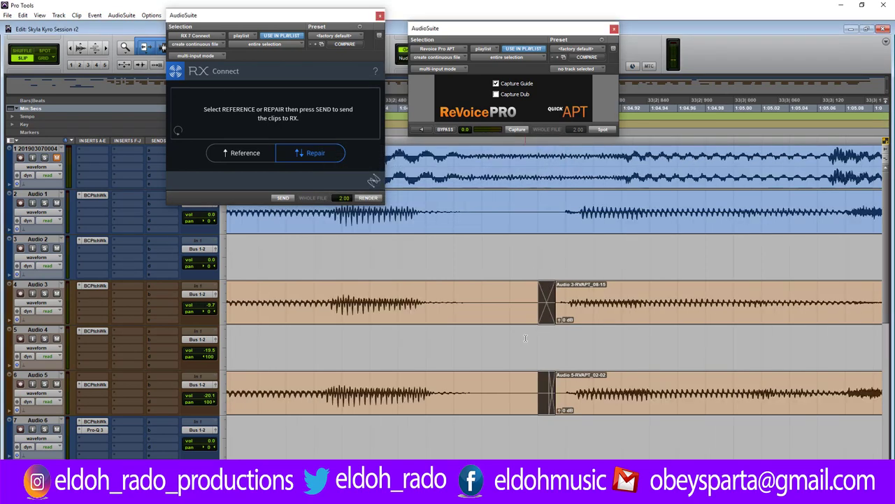
pyautogui.press('space')
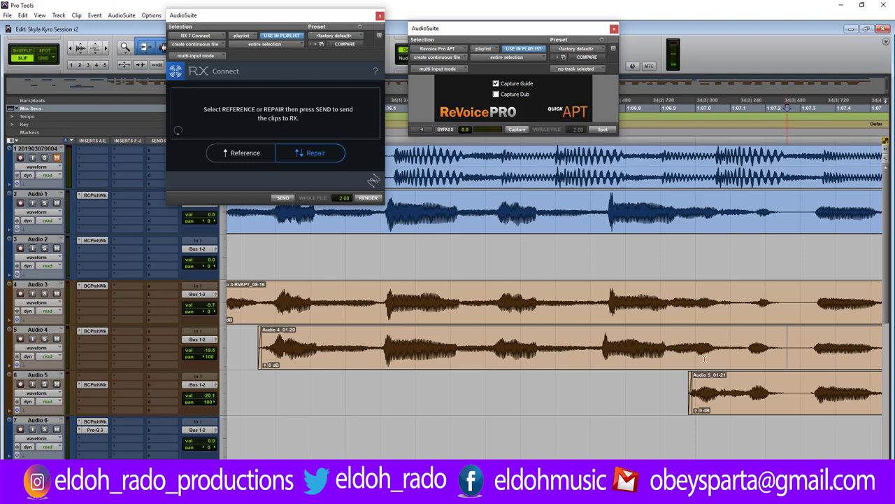
# Split the Audio 4 clip at the playhead and nudge Audio 4_01-64 slightly later.
pyautogui.hotkey('ctrl', 'e')
pyautogui.click(450, 351)
pyautogui.hotkey('ctrl', ']')
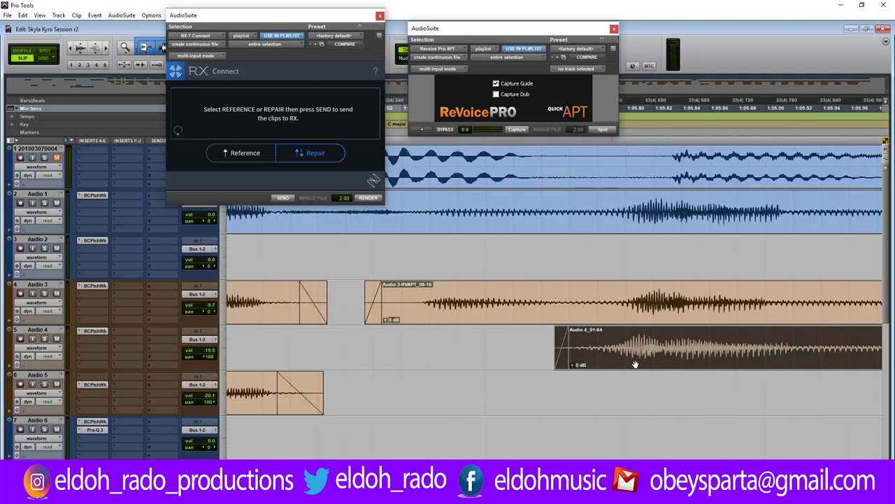
pyautogui.moveTo(659, 364); pyautogui.dragTo(665, 364)
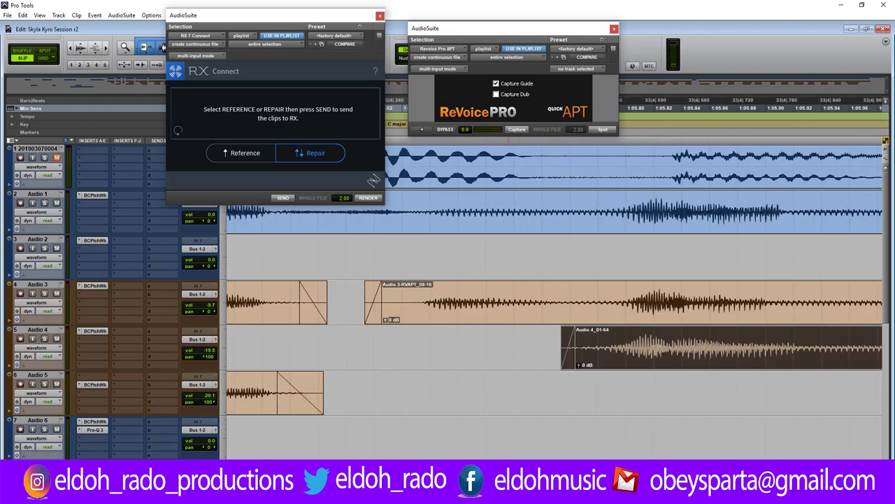
pyautogui.hotkey('ctrl', '[')
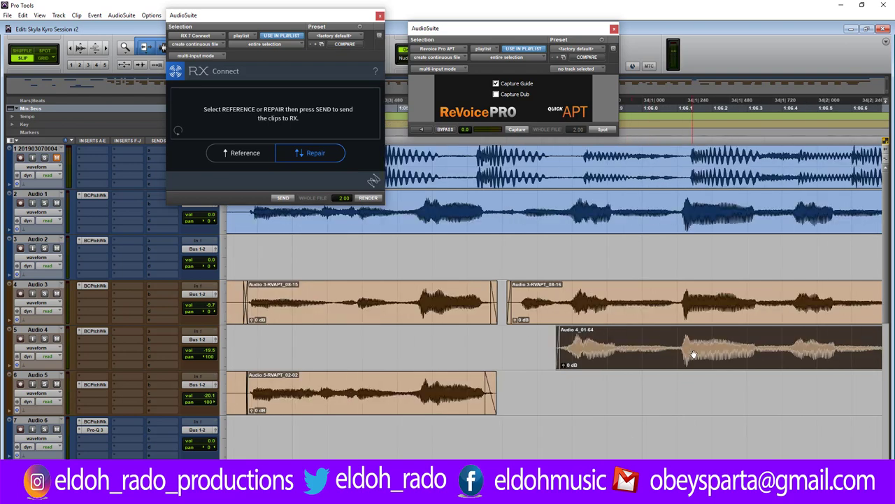
pyautogui.hotkey('ctrl', '[')
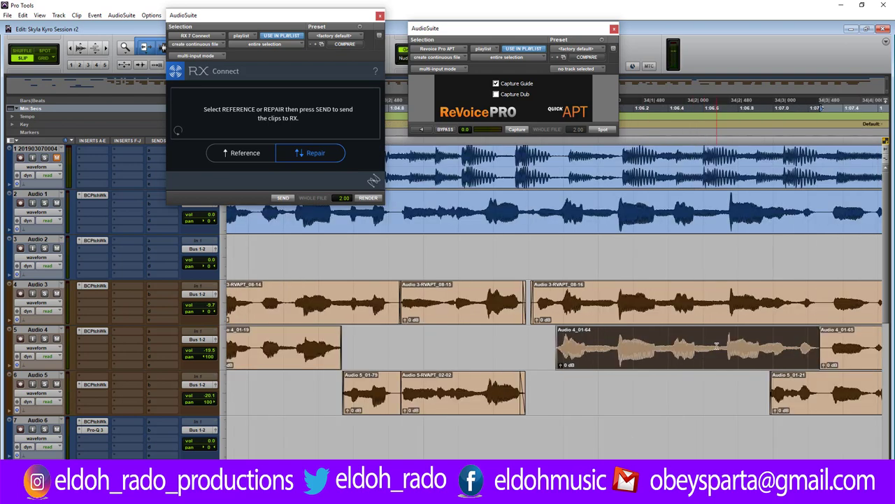
# Split Audio 3 clips 08-16 and 08-17 and Audio 4_01-64 at the next phrase boundaries.
pyautogui.click(817, 301)
pyautogui.hotkey('ctrl', 'e')
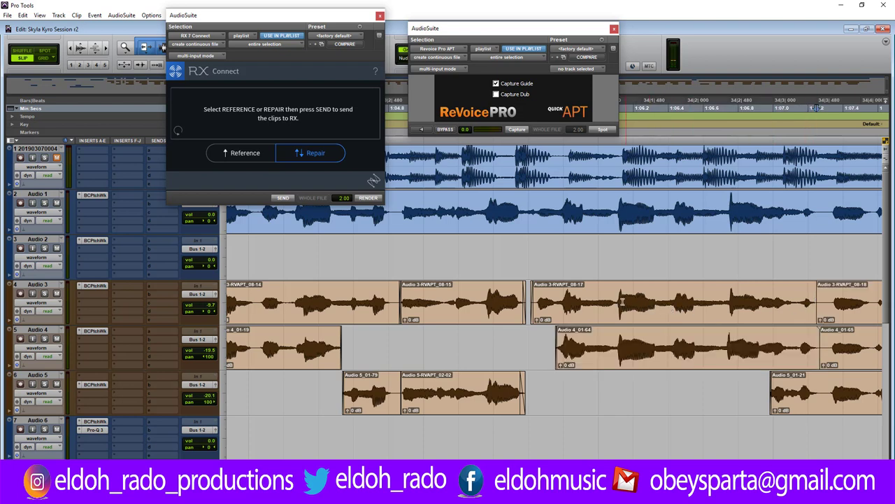
pyautogui.click(617, 301)
pyautogui.hotkey('ctrl', 'e')
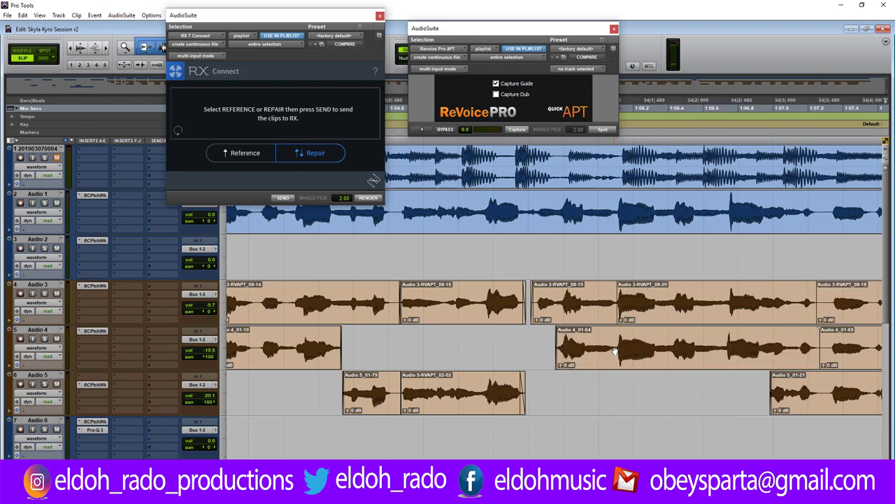
pyautogui.click(615, 347)
pyautogui.hotkey('ctrl', 'e')
# Align Audio 4 to the Audio 3-RVAPT_08-20 guide with ReVoice Pro APT, then zoom into the Audio 5 join.
pyautogui.click(632, 318)
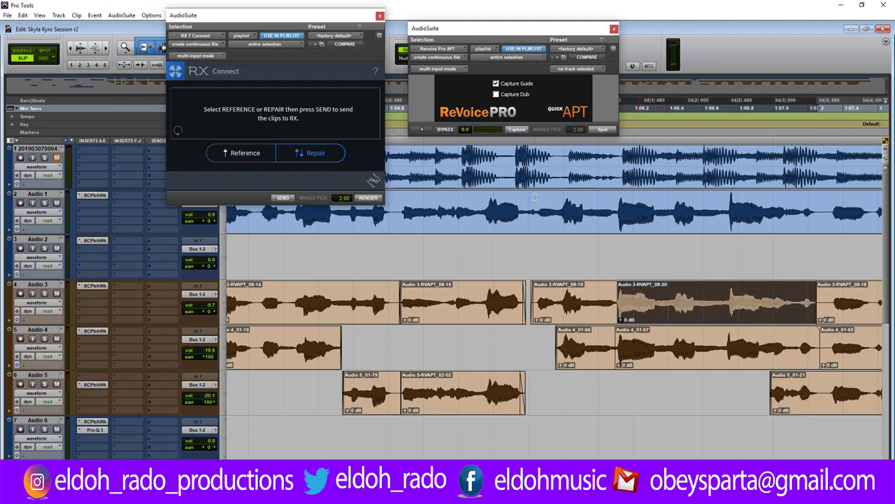
pyautogui.click(517, 130)
pyautogui.press(';')
pyautogui.click(521, 132)
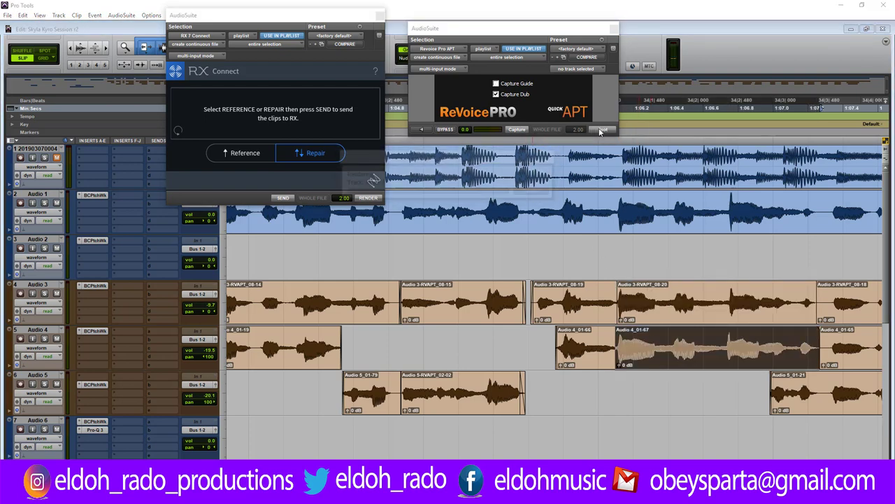
pyautogui.click(603, 131)
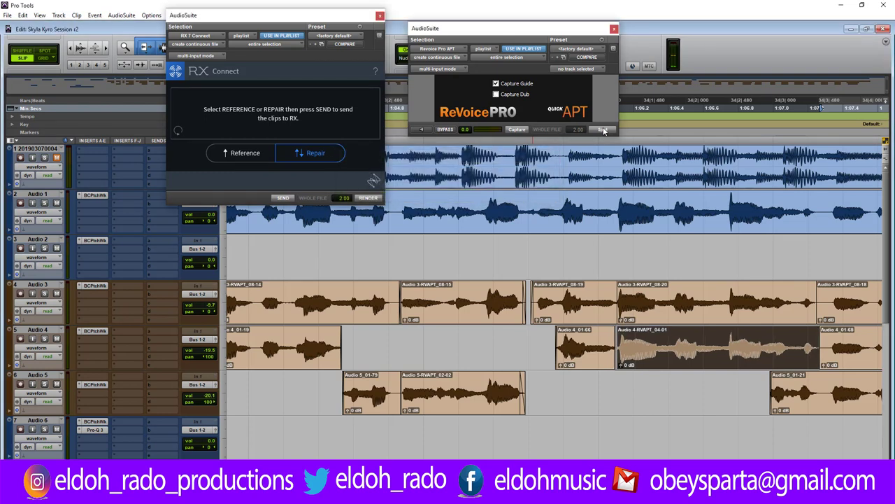
pyautogui.click(615, 381)
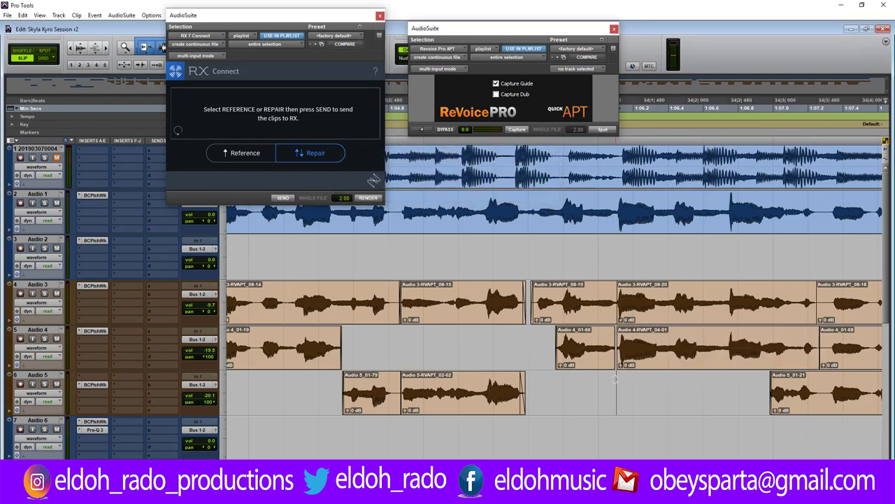
pyautogui.hotkey('ctrl', ']')
pyautogui.hotkey('ctrl', ']')
pyautogui.hotkey('ctrl', ']')
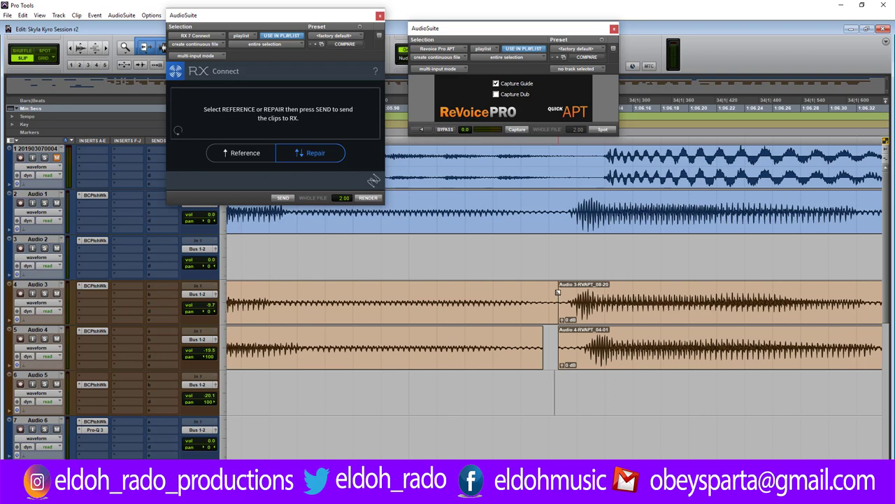
# Trim Audio 3-RVAPT_08-20's start, fade out the earlier Audio 4 clip's end, and play back.
pyautogui.moveTo(558, 291); pyautogui.dragTo(562, 292)
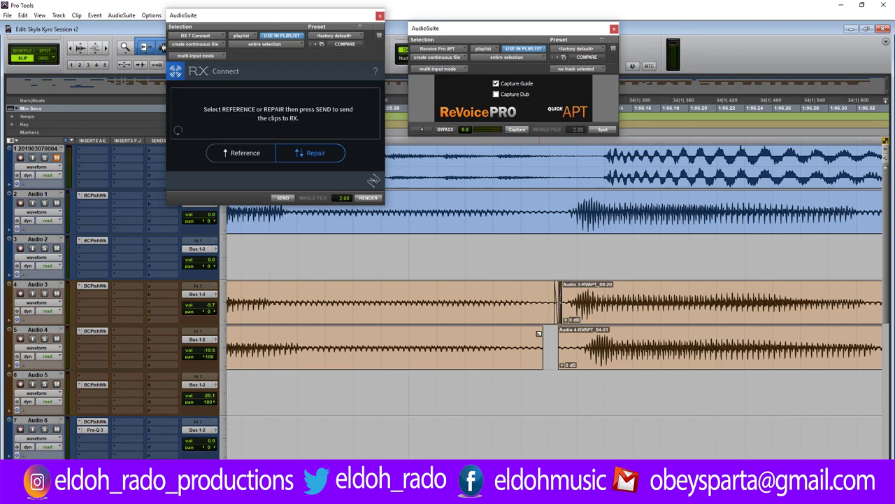
pyautogui.moveTo(539, 333); pyautogui.dragTo(536, 334)
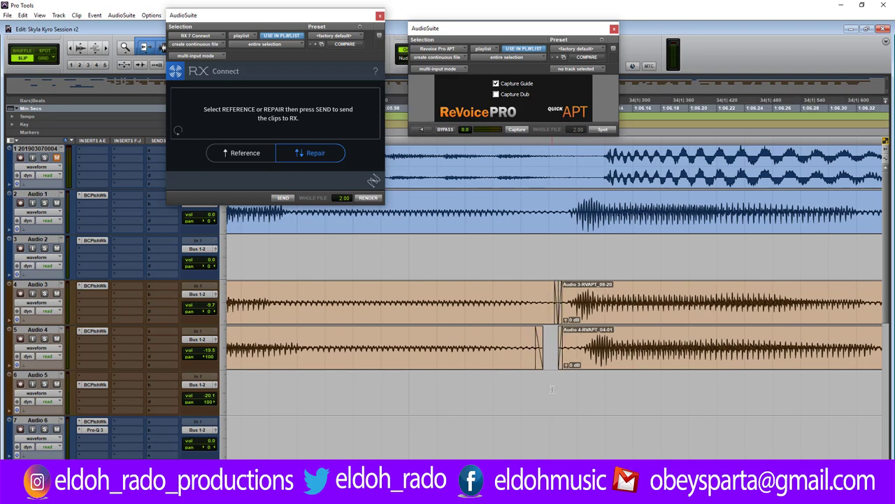
pyautogui.hotkey('ctrl', '[')
pyautogui.hotkey('ctrl', '[')
pyautogui.hotkey('ctrl', '[')
pyautogui.press('space')
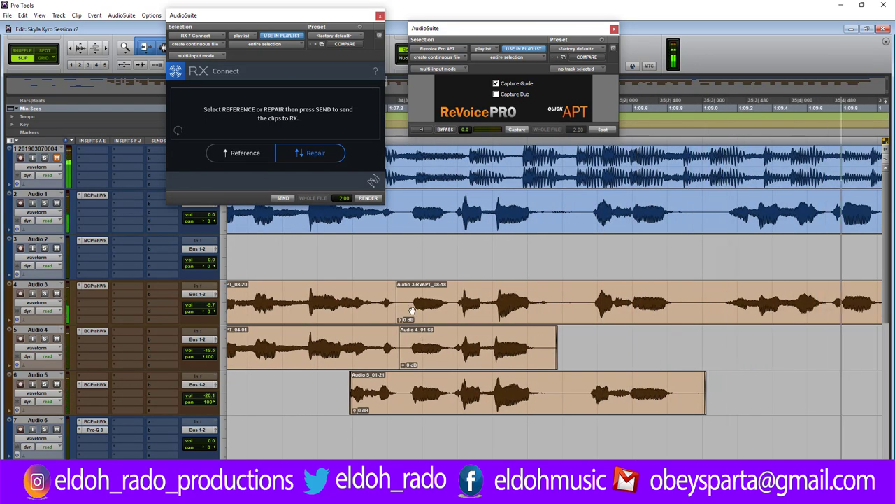
# Trim the start of clip Audio 4_01-68 and audition the result.
pyautogui.press('space')
pyautogui.click(403, 289)
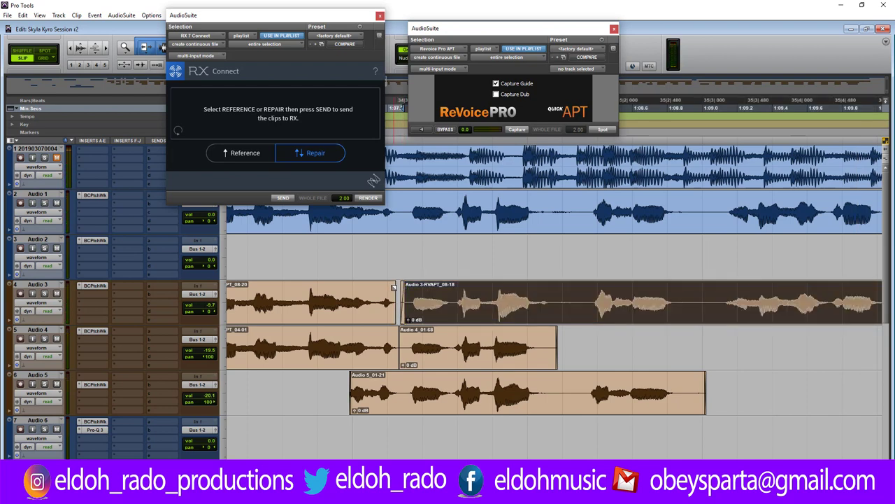
pyautogui.click(396, 338)
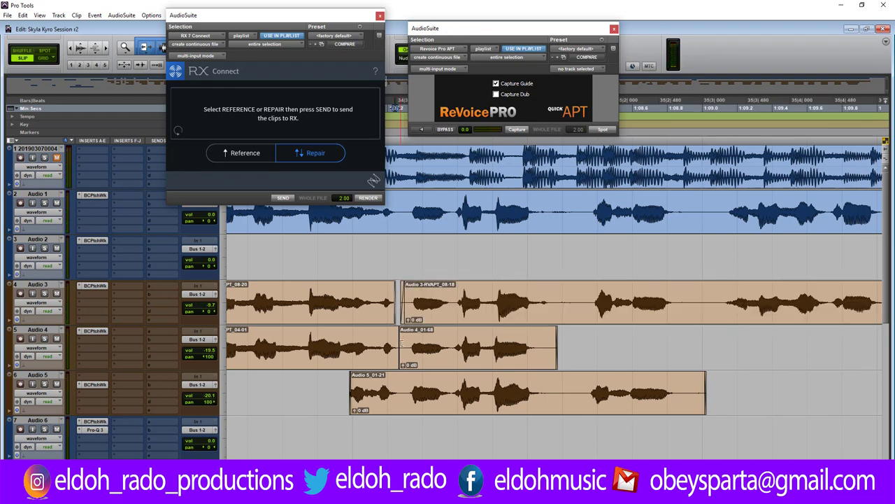
pyautogui.moveTo(404, 338); pyautogui.dragTo(408, 339)
pyautogui.click(290, 248)
pyautogui.press('space')
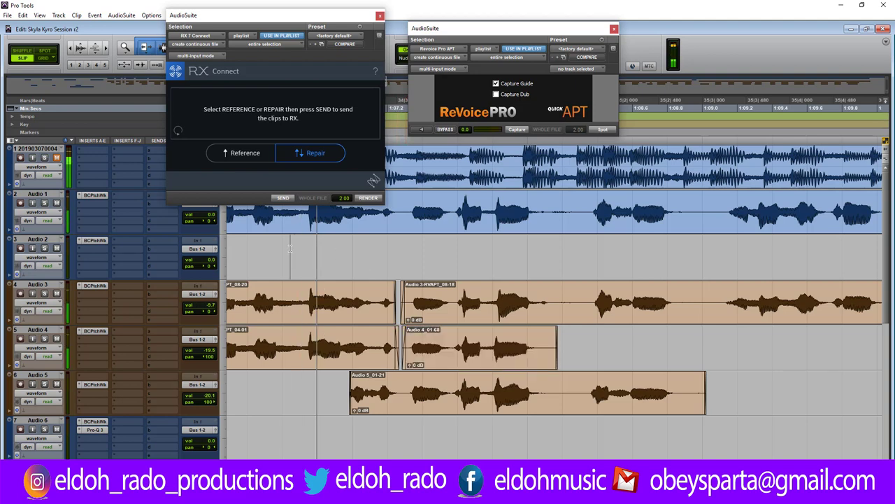
pyautogui.press('space')
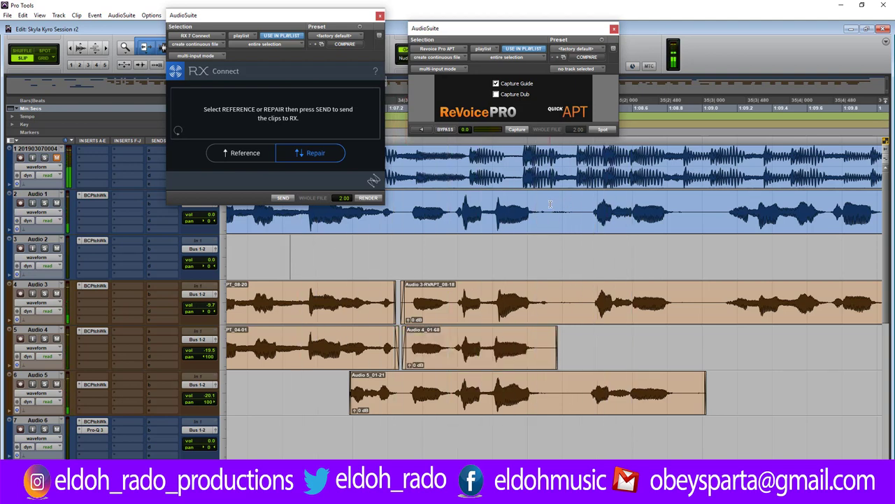
# Delete the inter-phrase gaps on Audio 1, 3 and 5, trim Audio 4's end, and play back.
pyautogui.moveTo(550, 209); pyautogui.dragTo(577, 208)
pyautogui.press('Delete')
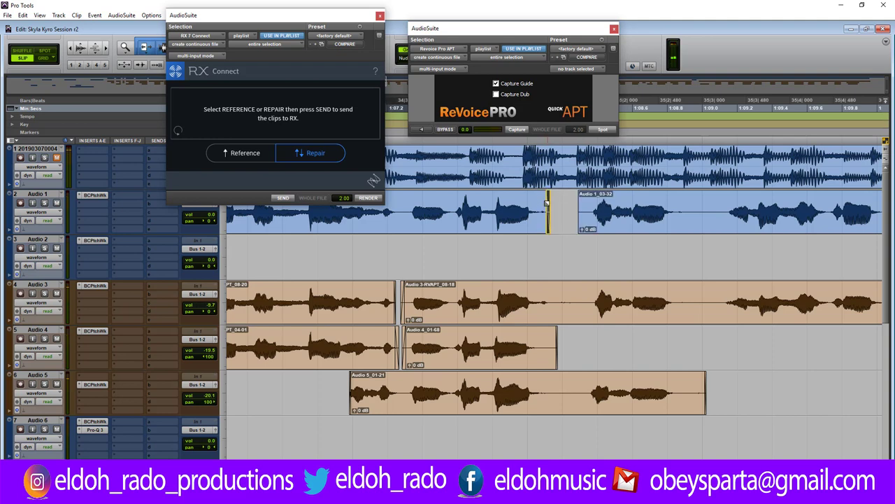
pyautogui.moveTo(557, 294); pyautogui.dragTo(592, 294)
pyautogui.press('Delete')
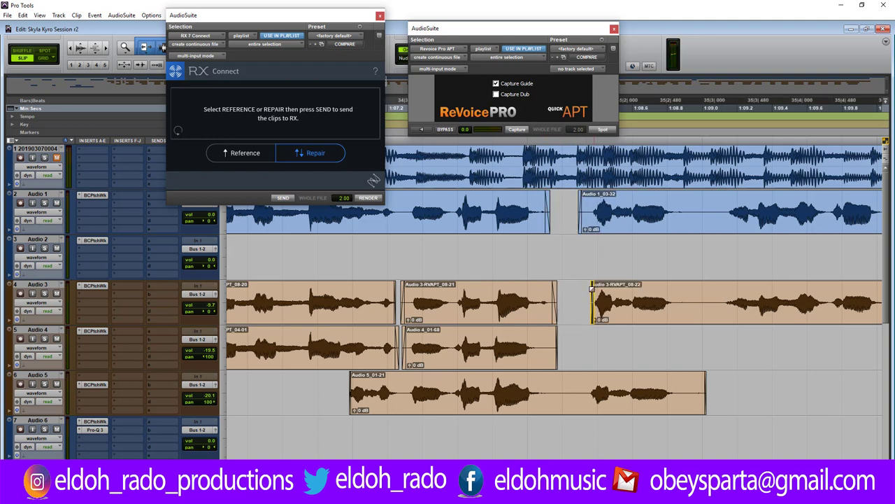
pyautogui.click(560, 340)
pyautogui.moveTo(550, 342); pyautogui.dragTo(538, 342)
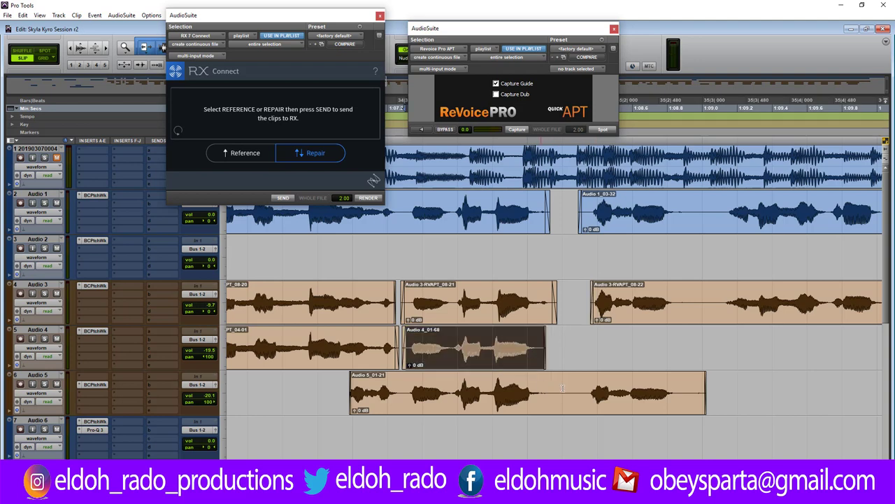
pyautogui.moveTo(542, 387); pyautogui.dragTo(582, 387)
pyautogui.press('Delete')
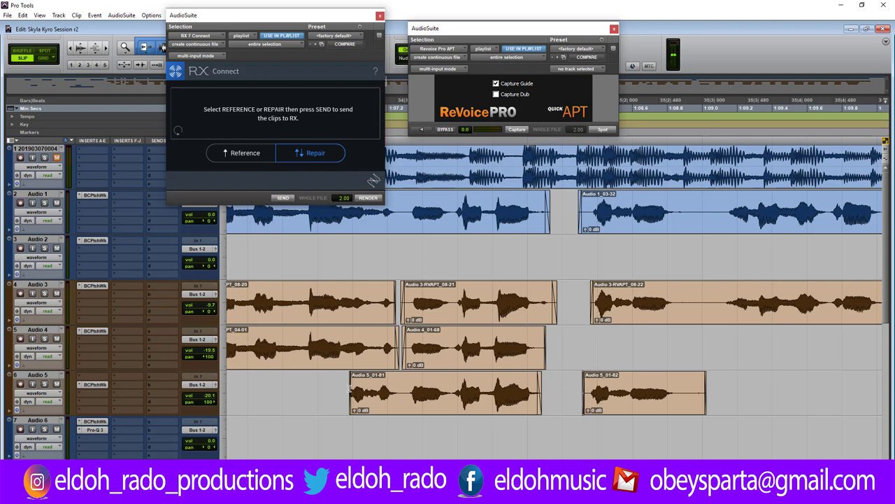
pyautogui.press('space')
# Slide the Audio 5, Audio 3 and Audio 1 clips into line for the next phrase and lengthen Audio 5's fade-in.
pyautogui.hotkey('ctrl', ']')
pyautogui.hotkey('ctrl', ']')
pyautogui.hotkey('ctrl', ']')
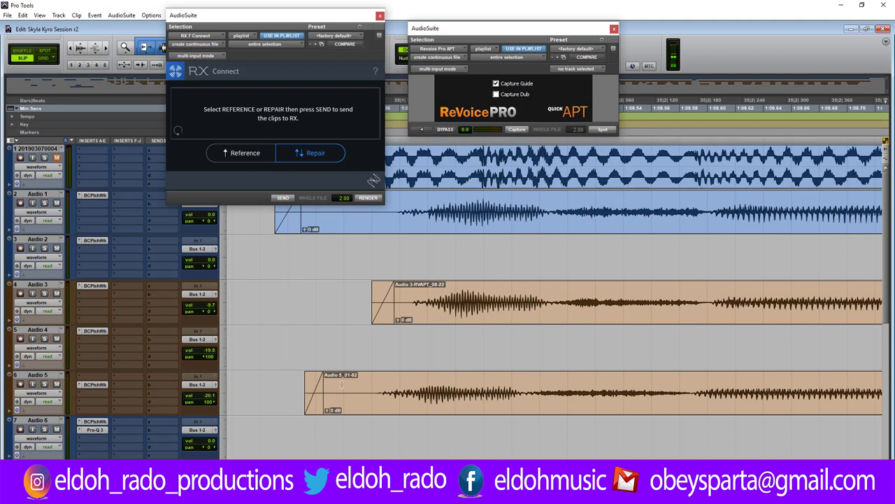
pyautogui.moveTo(330, 392); pyautogui.dragTo(401, 390)
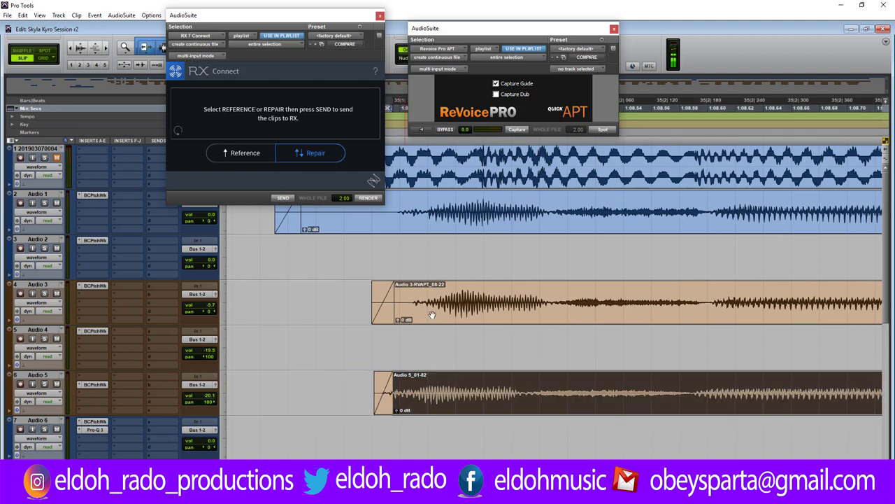
pyautogui.click(448, 316)
pyautogui.press('-')
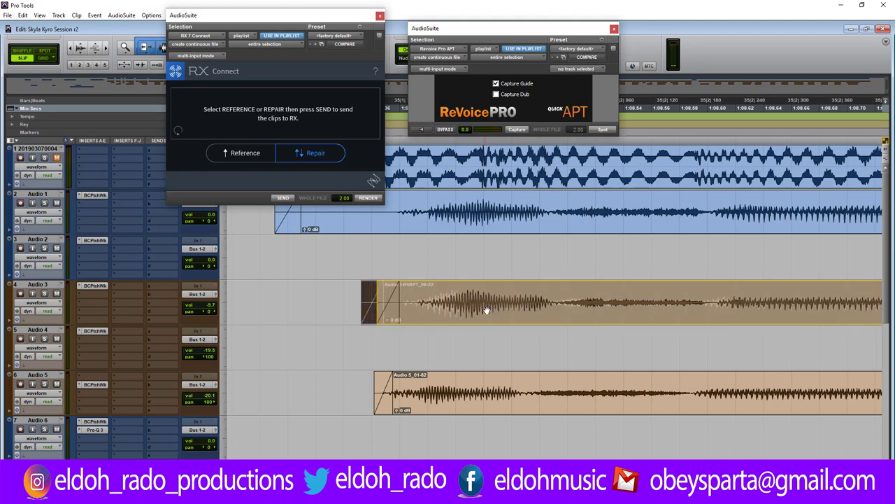
pyautogui.press('+')
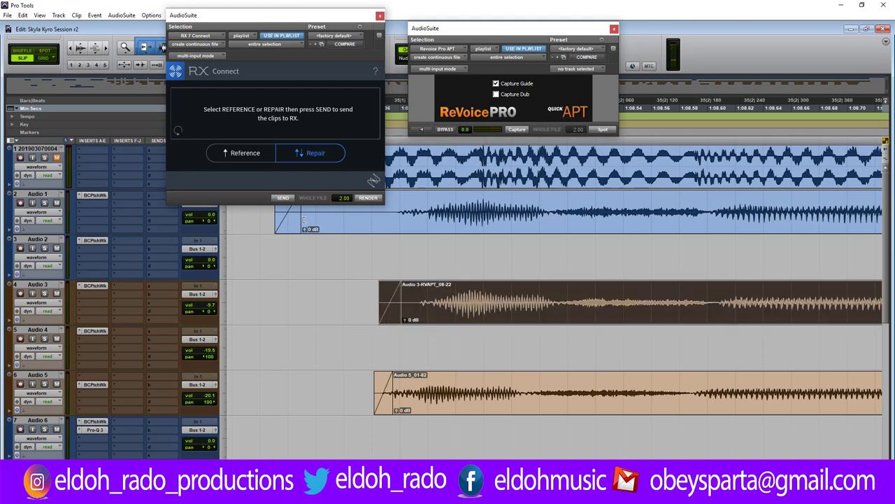
pyautogui.moveTo(305, 219); pyautogui.dragTo(384, 214)
pyautogui.moveTo(404, 301); pyautogui.dragTo(434, 301)
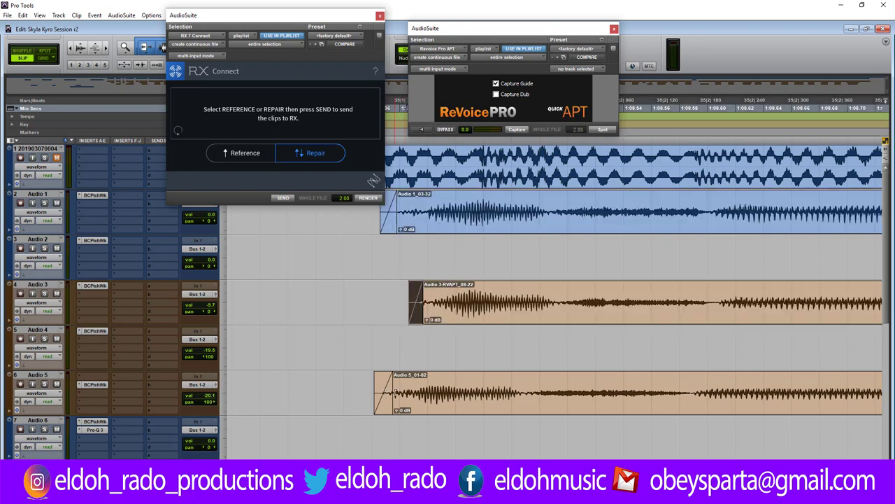
pyautogui.moveTo(395, 390); pyautogui.dragTo(400, 390)
pyautogui.moveTo(384, 377); pyautogui.dragTo(414, 387)
pyautogui.click(349, 389)
pyautogui.press('space')
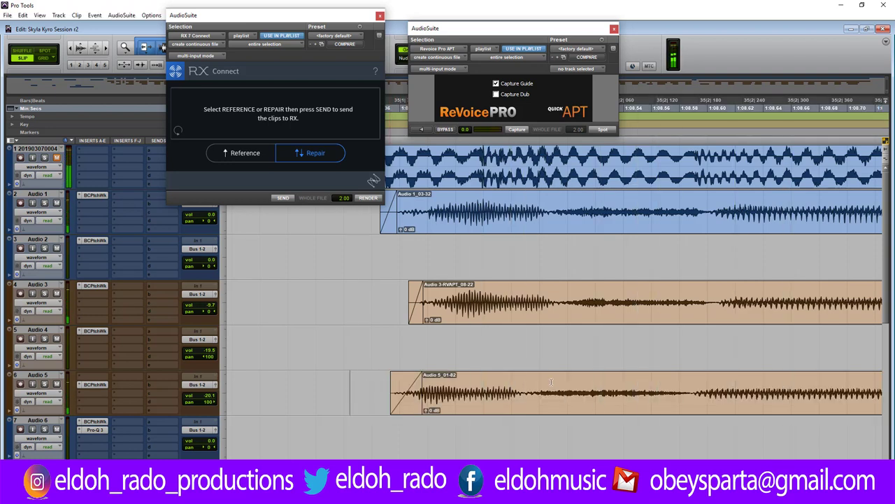
# Split the Audio 5 clip, trim the join, and nudge Audio 5_01-83 slightly earlier.
pyautogui.moveTo(707, 405); pyautogui.dragTo(731, 393)
pyautogui.click(714, 386)
pyautogui.hotkey('ctrl', 'e')
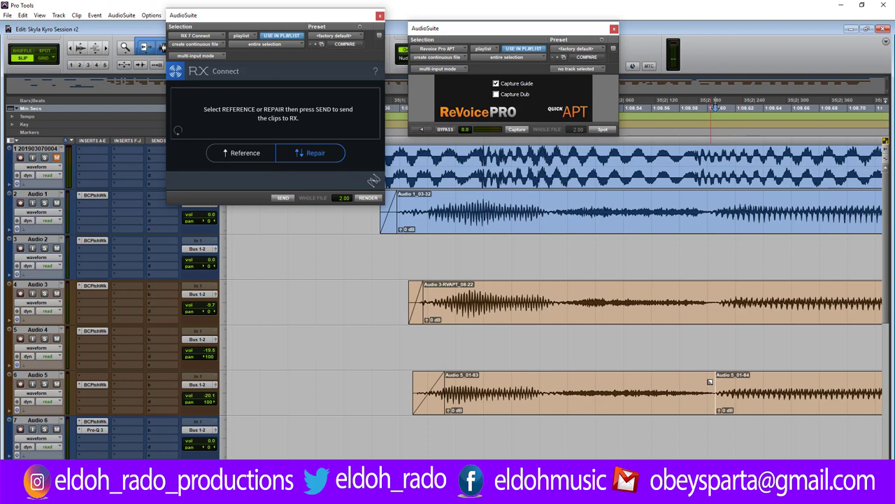
pyautogui.moveTo(706, 380); pyautogui.dragTo(714, 382)
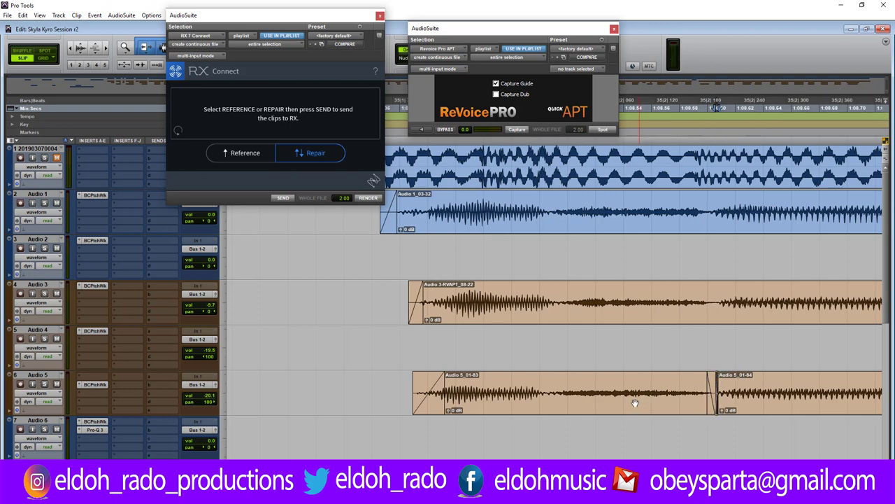
pyautogui.moveTo(511, 400); pyautogui.dragTo(498, 400)
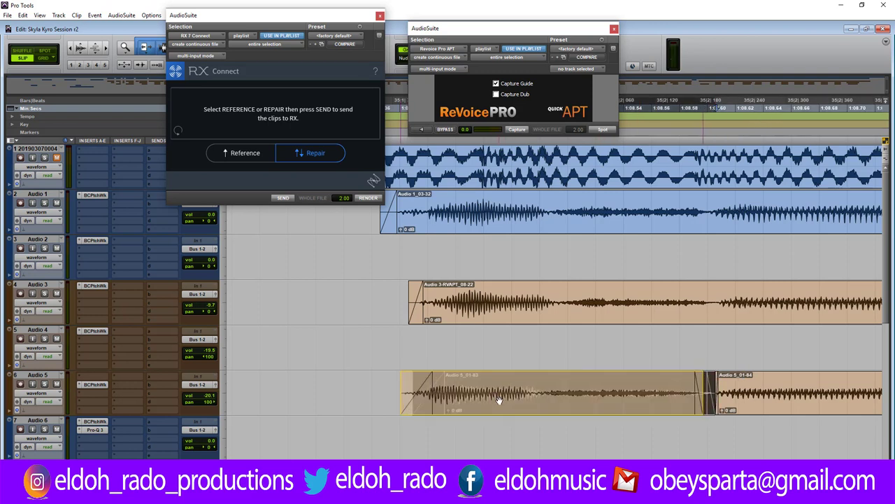
pyautogui.click(322, 380)
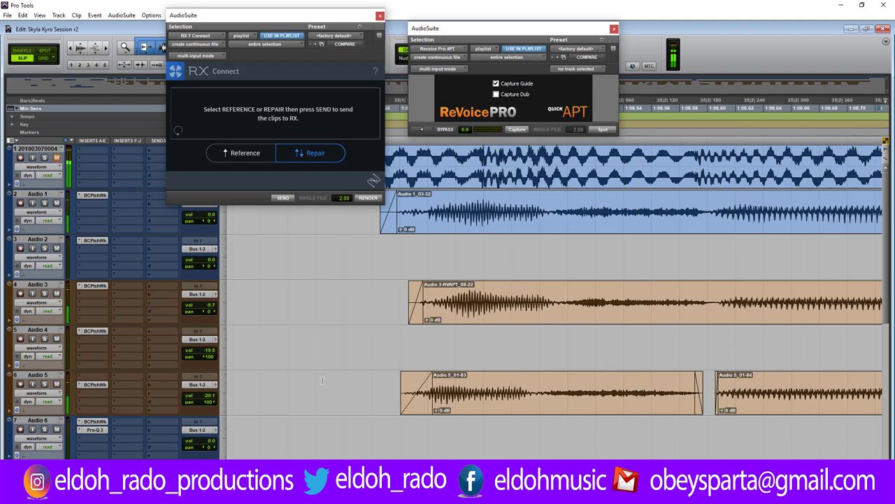
pyautogui.hotkey('ctrl', '[')
pyautogui.hotkey('ctrl', '[')
pyautogui.hotkey('ctrl', '[')
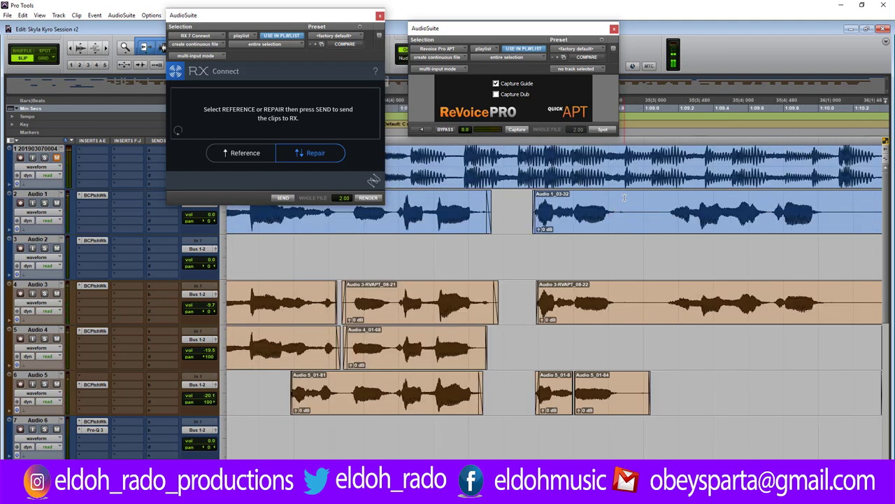
# Delete the next phrase break across all tracks and trim the Audio 1, 3 and 5 clip endings.
pyautogui.moveTo(625, 210); pyautogui.dragTo(665, 392)
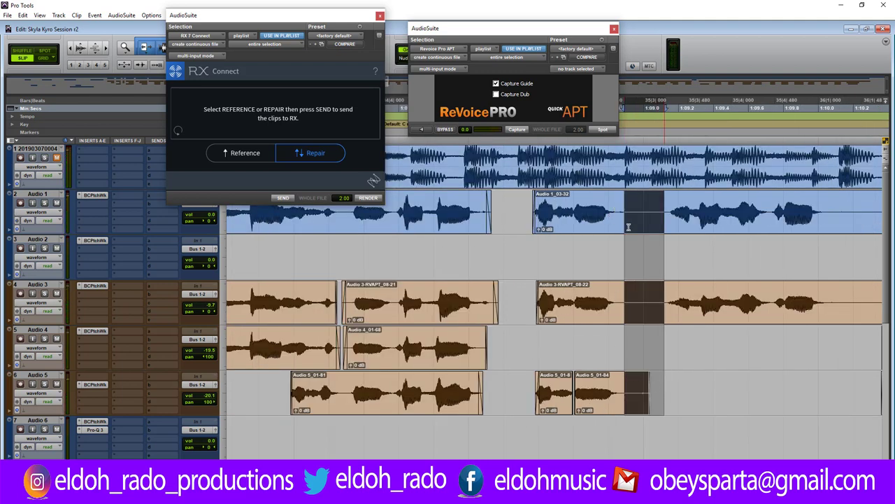
pyautogui.press('Delete')
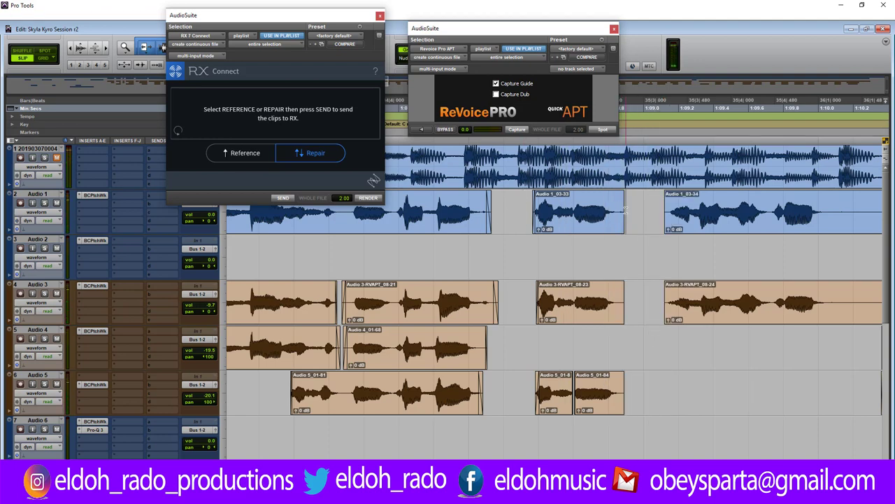
pyautogui.hotkey('ctrl', ']')
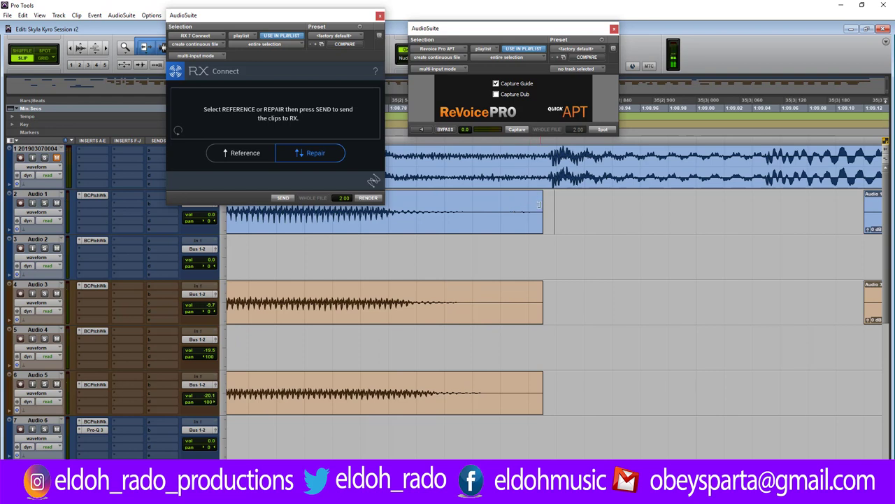
pyautogui.moveTo(538, 204); pyautogui.dragTo(553, 205)
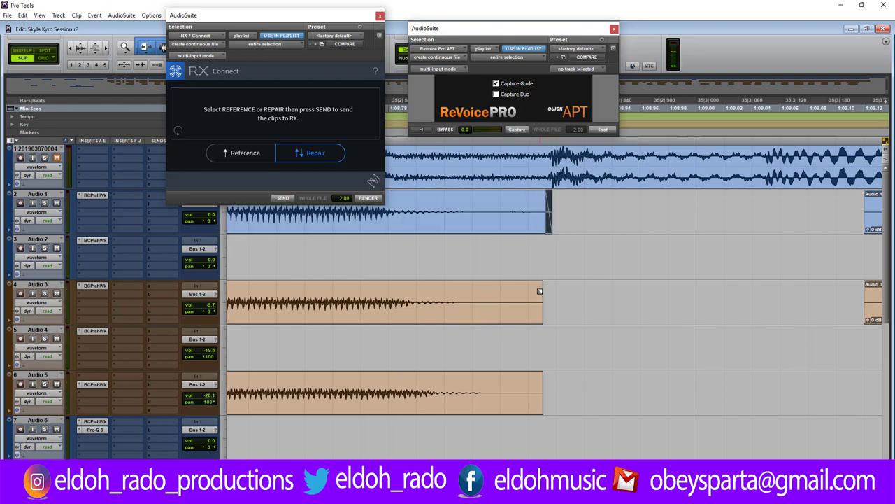
pyautogui.moveTo(539, 290); pyautogui.dragTo(471, 290)
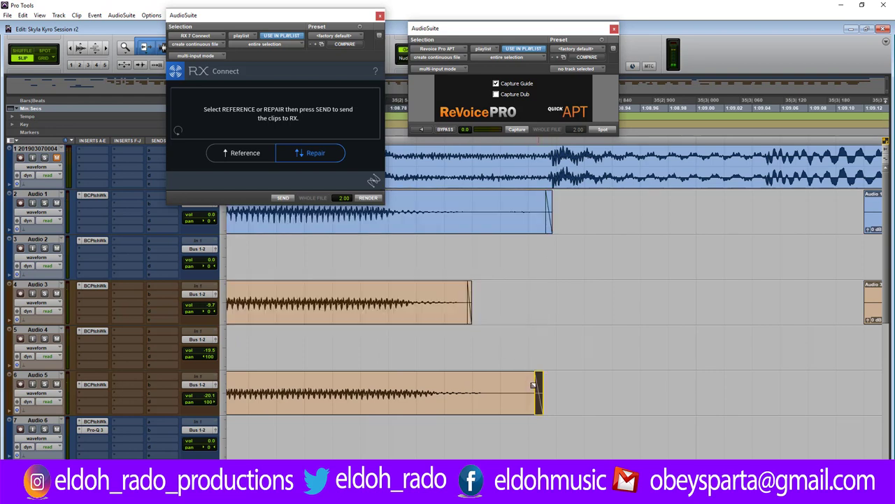
pyautogui.moveTo(533, 384); pyautogui.dragTo(504, 386)
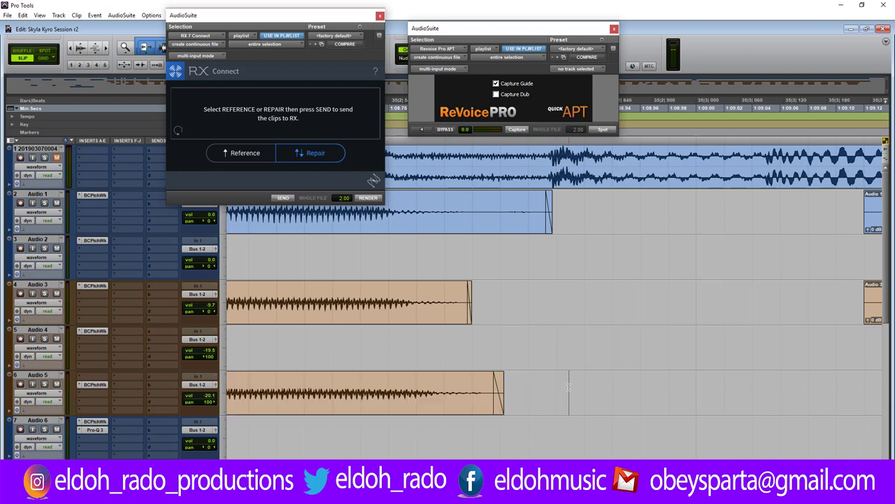
pyautogui.hotkey('ctrl', '[')
pyautogui.hotkey('ctrl', '[')
pyautogui.moveTo(547, 208); pyautogui.dragTo(537, 207)
pyautogui.press('space')
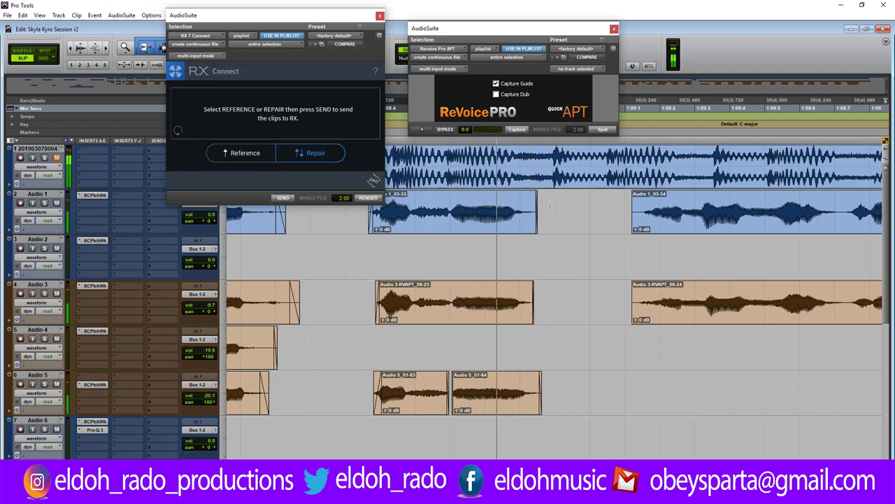
# Extend Audio 1's clip end slightly and trim the starts of Audio 1_03-34 and Audio 3-RVAPT_08-24 later.
pyautogui.moveTo(533, 208); pyautogui.dragTo(556, 208)
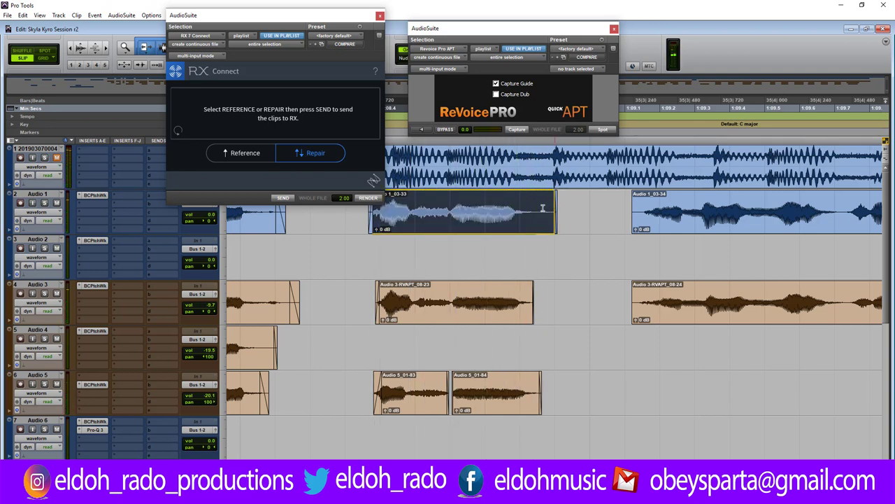
pyautogui.click(361, 219)
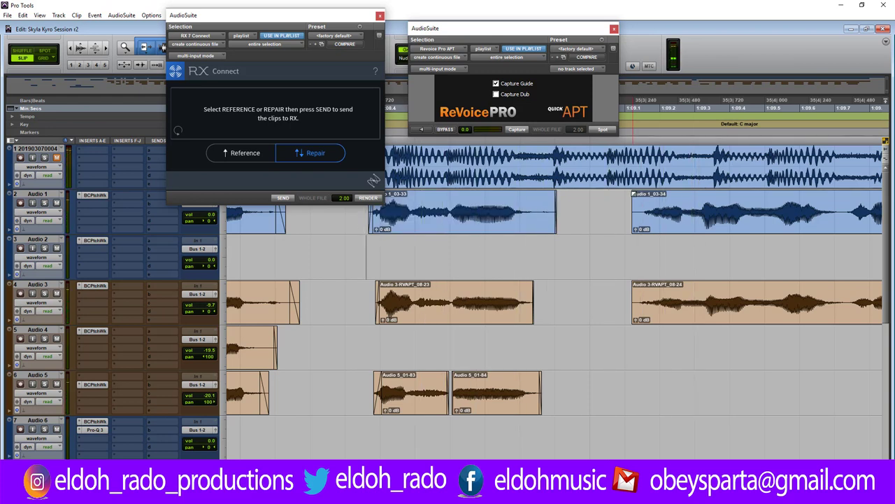
pyautogui.moveTo(633, 197); pyautogui.dragTo(638, 198)
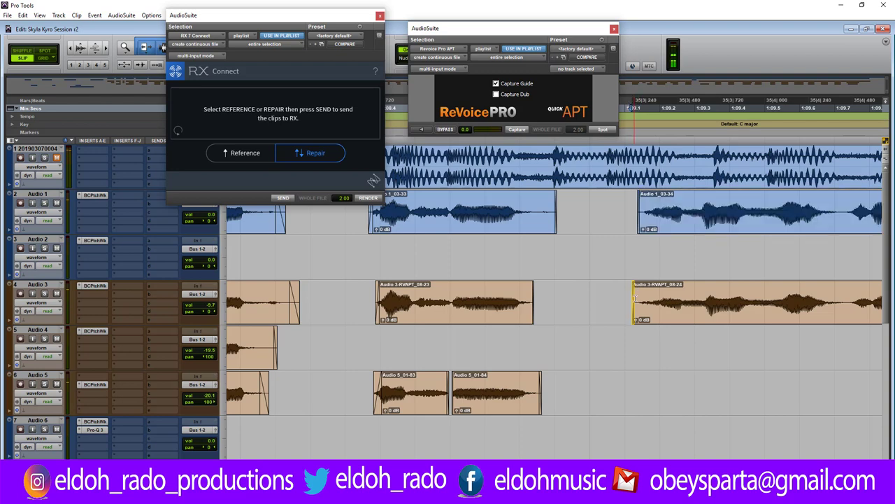
pyautogui.moveTo(634, 297); pyautogui.dragTo(637, 297)
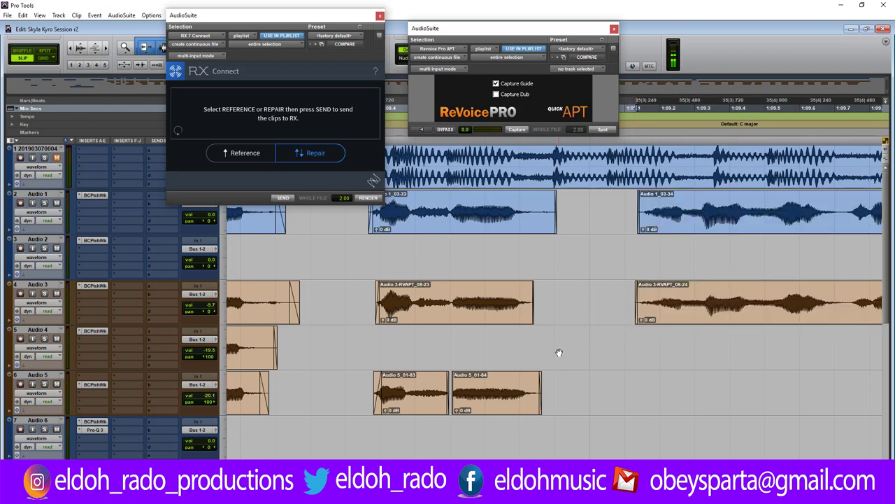
pyautogui.scroll(-2, 559, 353)
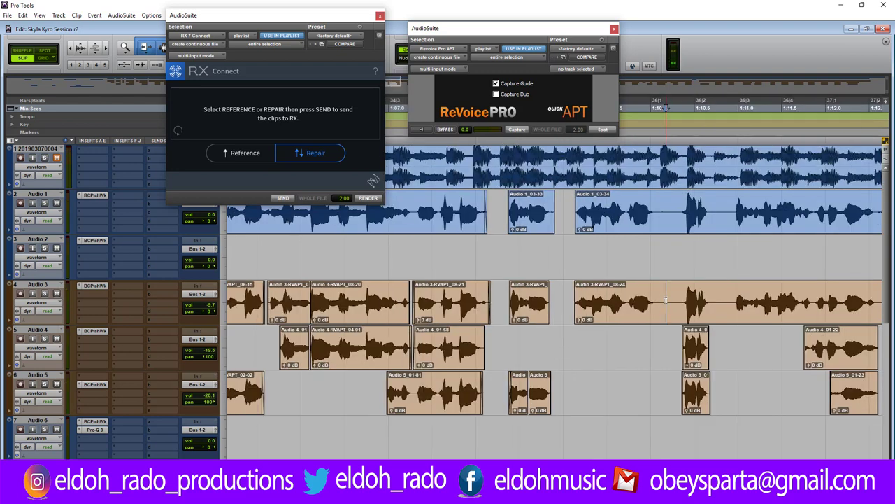
pyautogui.scroll(2, 661, 295)
# Delete the silence across Audio 1–3 and trim Audio 3-RVAPT_08-26's start level with Audio 4.
pyautogui.moveTo(509, 212); pyautogui.dragTo(610, 294)
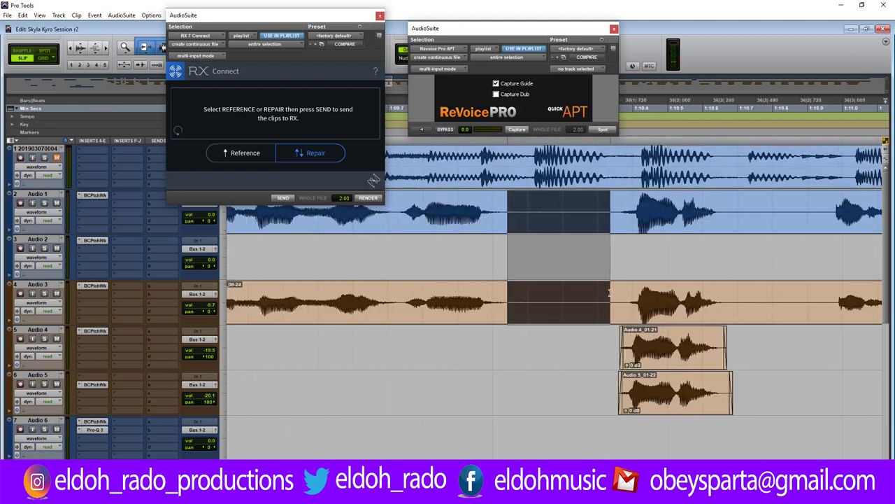
pyautogui.press('Delete')
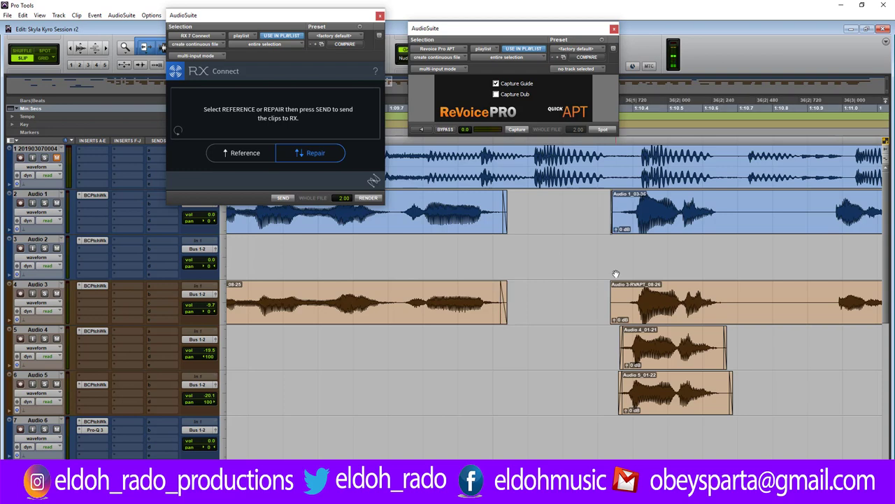
pyautogui.click(614, 295)
pyautogui.moveTo(614, 294); pyautogui.dragTo(621, 294)
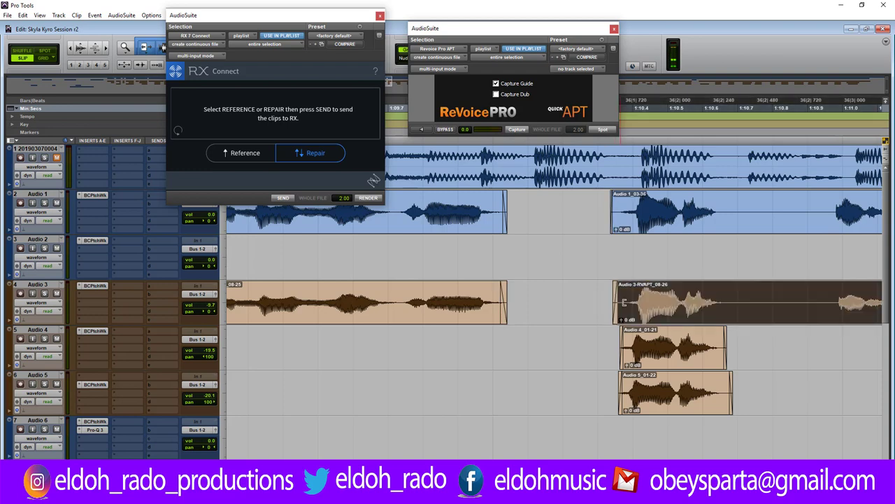
pyautogui.click(598, 299)
# Enlarge the waveforms and play back the edited phrases to check the alignment.
pyautogui.press('r')
pyautogui.press('r')
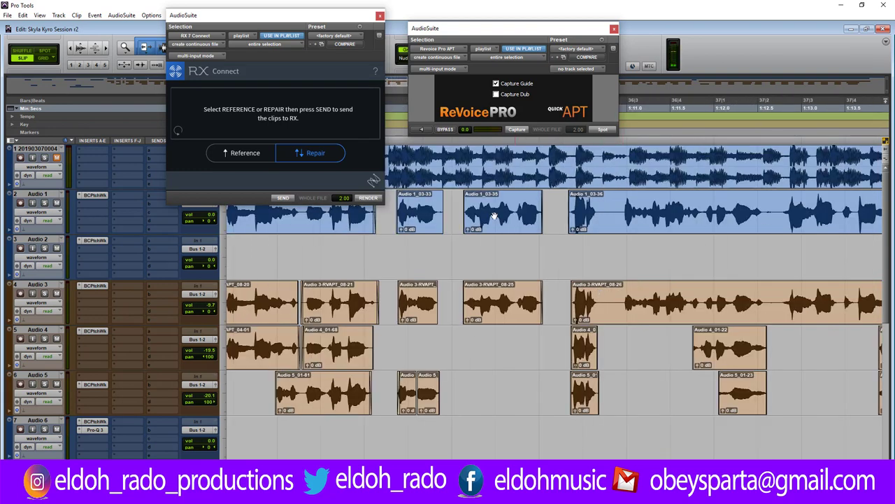
pyautogui.click(81, 47)
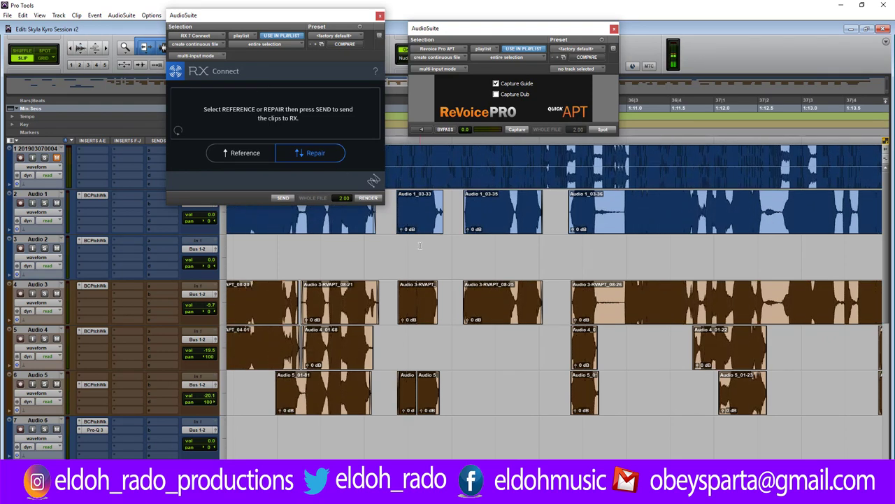
pyautogui.press('t')
pyautogui.press('t')
pyautogui.press('t')
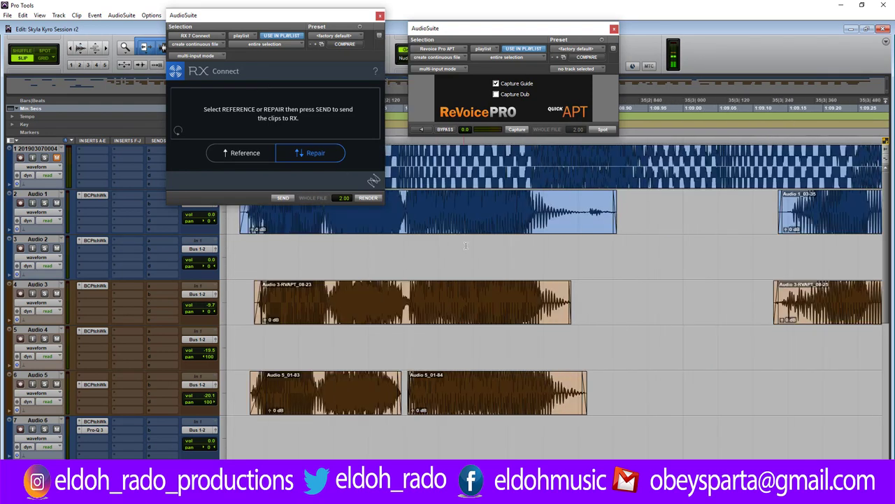
pyautogui.press('space')
pyautogui.press('r')
pyautogui.press('r')
pyautogui.press('r')
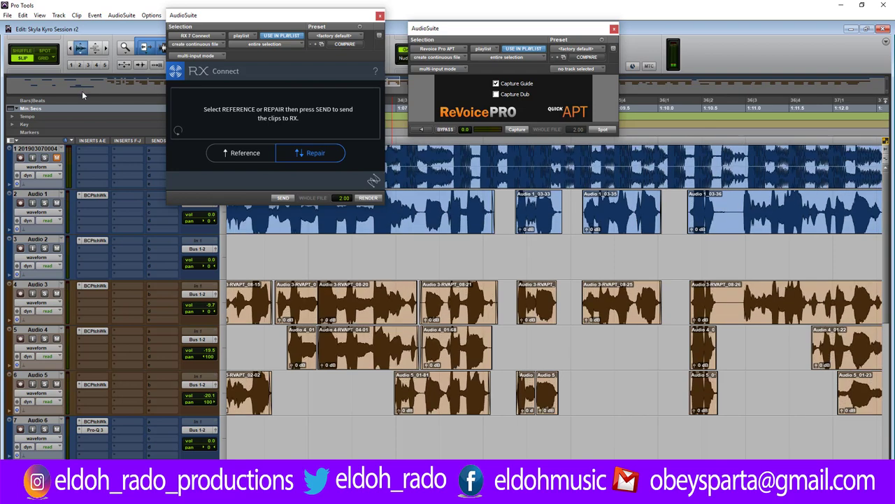
pyautogui.click(511, 255)
pyautogui.press('space')
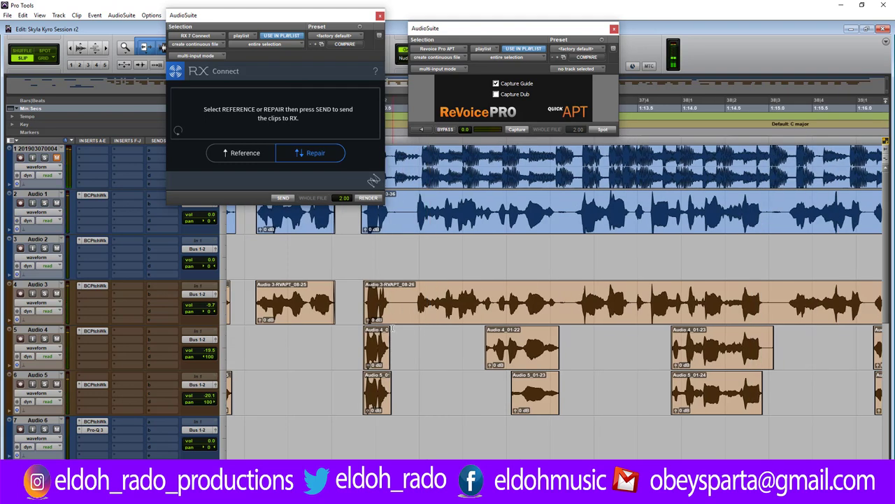
# Delete the silence between phrases on Audio 1–3 and trim Audio 1's clip end slightly.
pyautogui.hotkey('ctrl', ']')
pyautogui.hotkey('ctrl', ']')
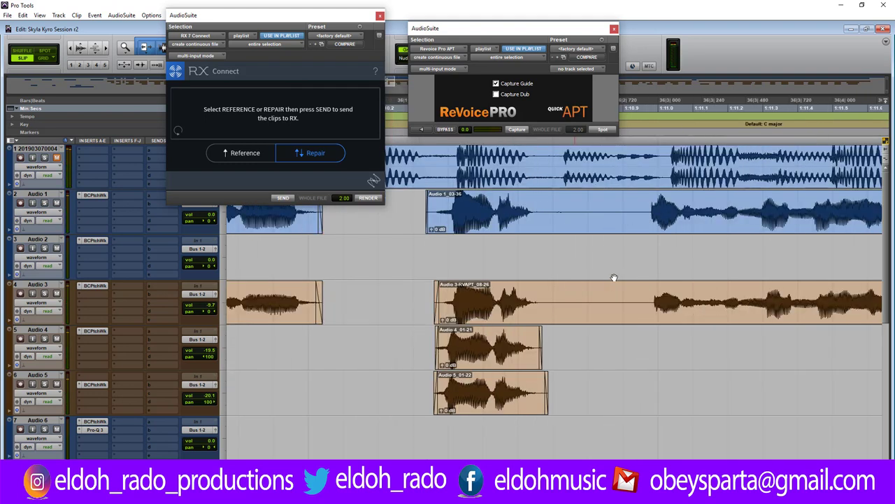
pyautogui.moveTo(547, 204); pyautogui.dragTo(637, 297)
pyautogui.press('Delete')
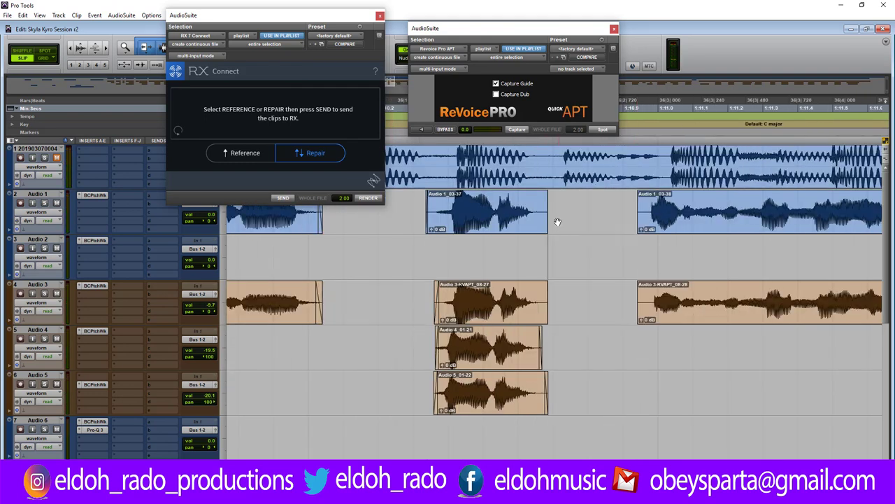
pyautogui.moveTo(549, 195); pyautogui.dragTo(545, 197)
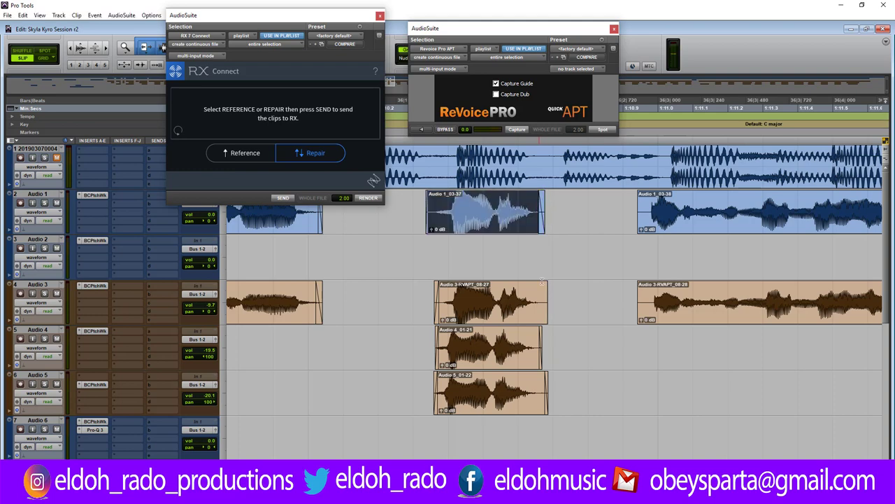
# Slide the Audio 4 clip later and the Audio 5 clip earlier into alignment.
pyautogui.scroll(3, 504, 350)
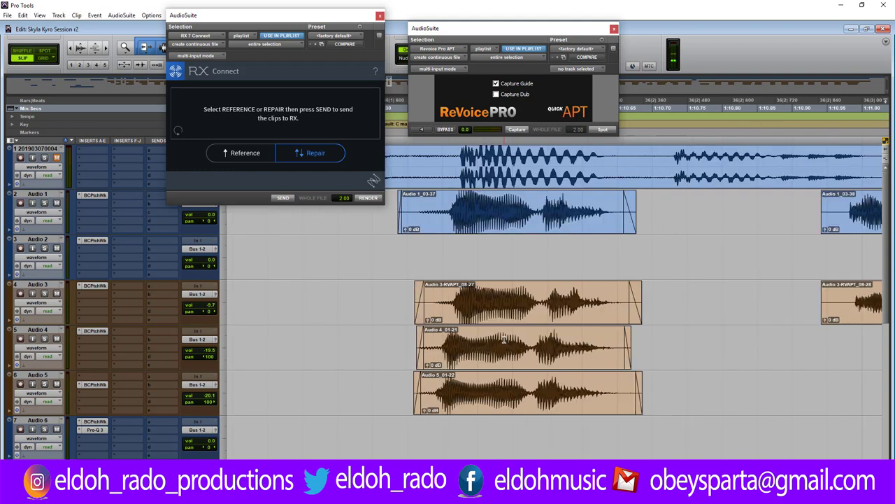
pyautogui.moveTo(556, 360); pyautogui.dragTo(573, 353)
pyautogui.click(556, 332)
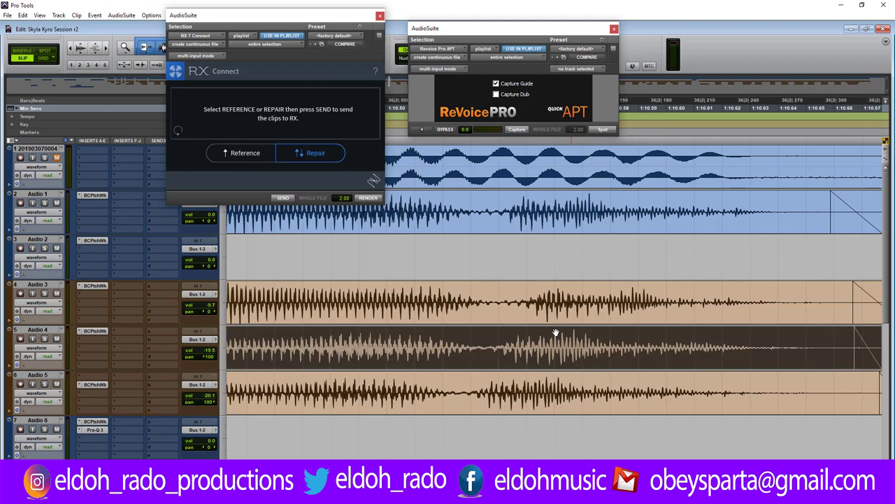
pyautogui.moveTo(526, 406); pyautogui.dragTo(534, 401)
pyautogui.click(566, 406)
pyautogui.moveTo(474, 397); pyautogui.dragTo(461, 386)
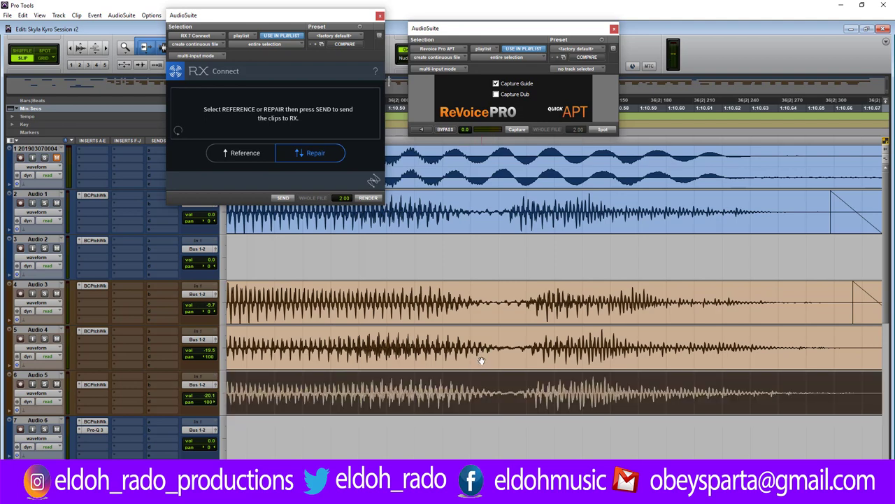
# Trim Audio 5's end shorter, slide Audio 3-RVAPT_08-28 slightly later, and play back.
pyautogui.press('r')
pyautogui.press('r')
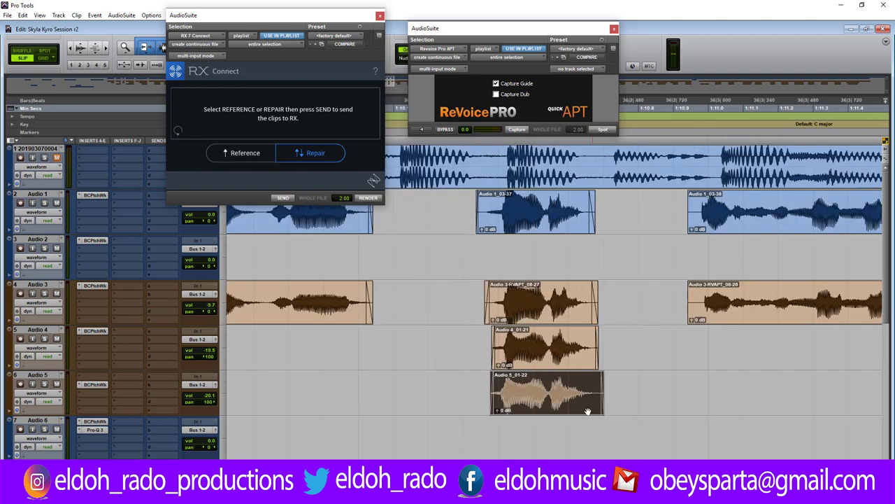
pyautogui.moveTo(597, 392); pyautogui.dragTo(590, 394)
pyautogui.click(688, 293)
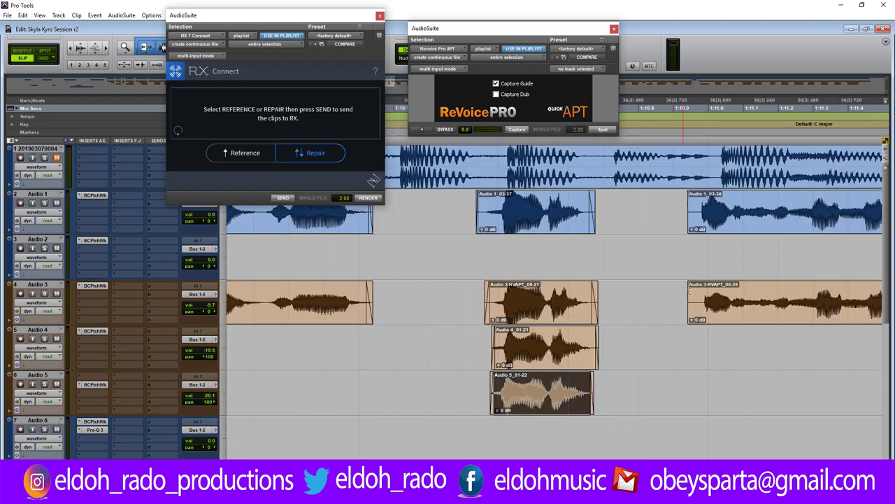
pyautogui.moveTo(691, 285); pyautogui.dragTo(695, 286)
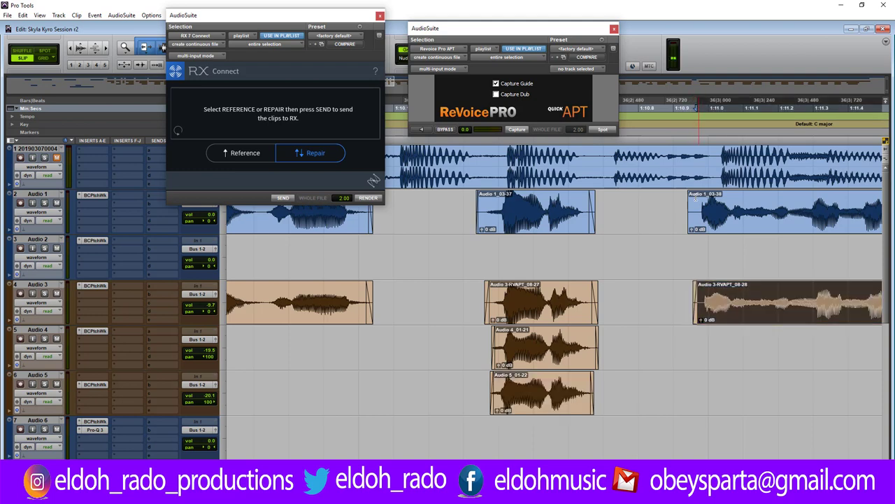
pyautogui.click(692, 109)
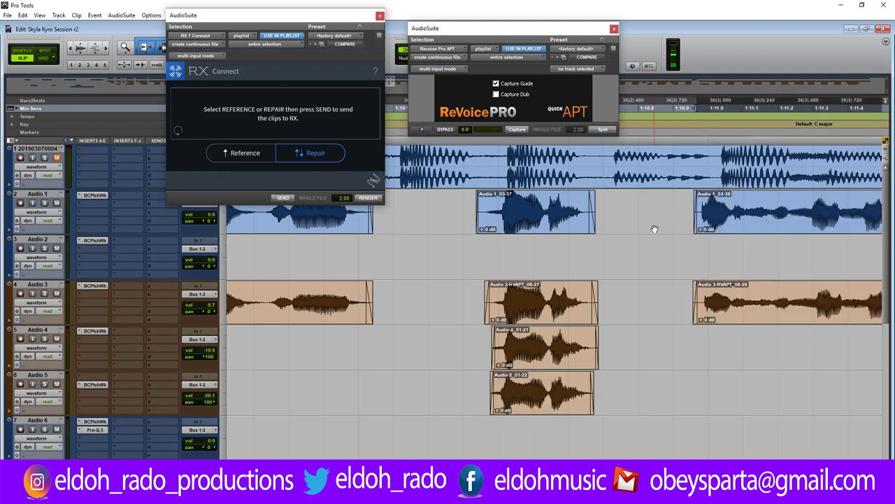
pyautogui.hotkey('ctrl', '[')
pyautogui.hotkey('ctrl', '[')
pyautogui.press('space')
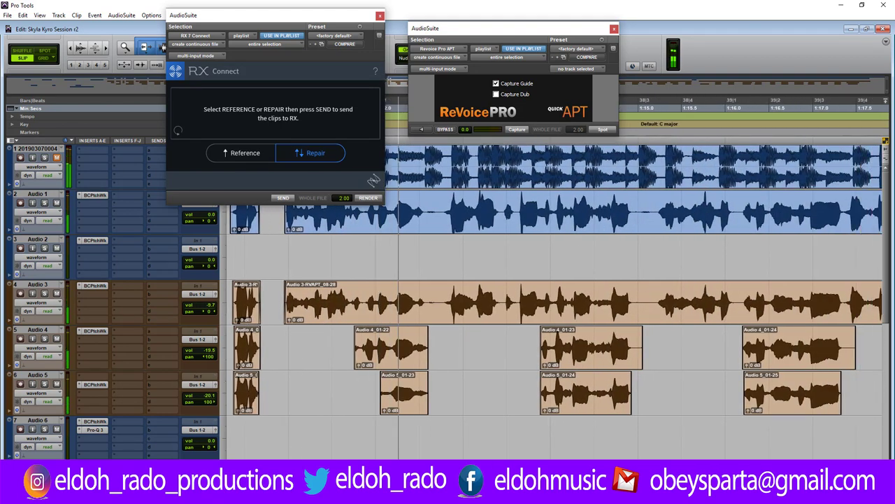
# Slide the Audio 4 and Audio 5 clips later, trimming Audio 4's start and Audio 5's end.
pyautogui.hotkey('ctrl', ']')
pyautogui.hotkey('ctrl', ']')
pyautogui.hotkey('ctrl', ']')
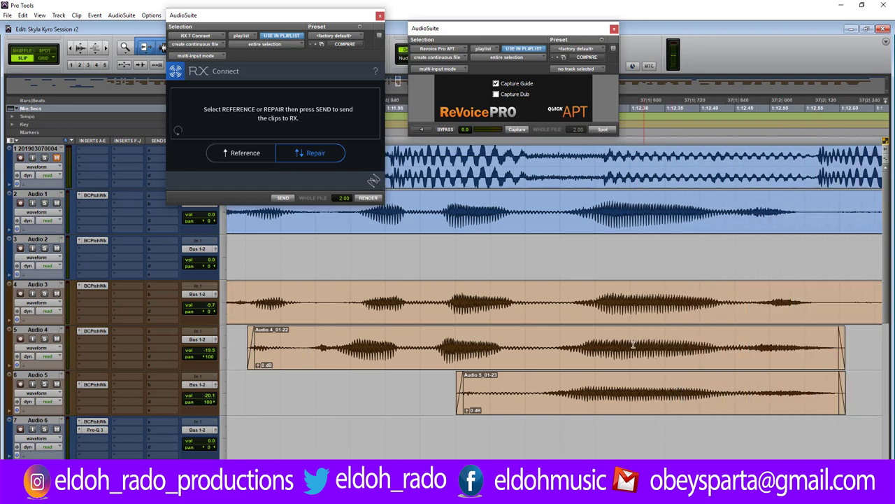
pyautogui.moveTo(562, 356); pyautogui.dragTo(580, 357)
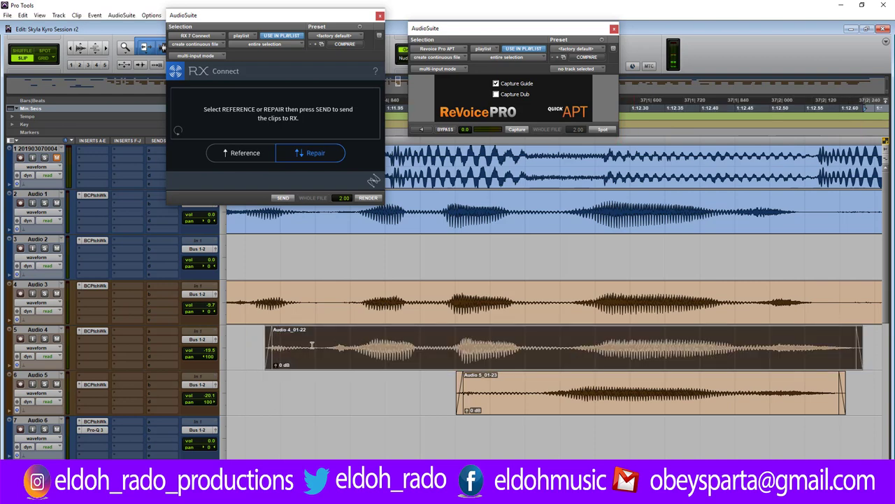
pyautogui.moveTo(276, 347); pyautogui.dragTo(344, 350)
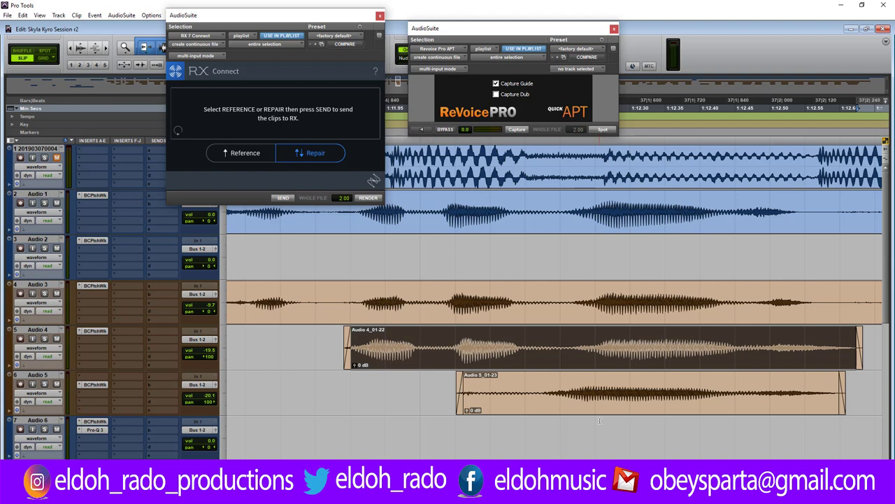
pyautogui.moveTo(599, 407); pyautogui.dragTo(625, 407)
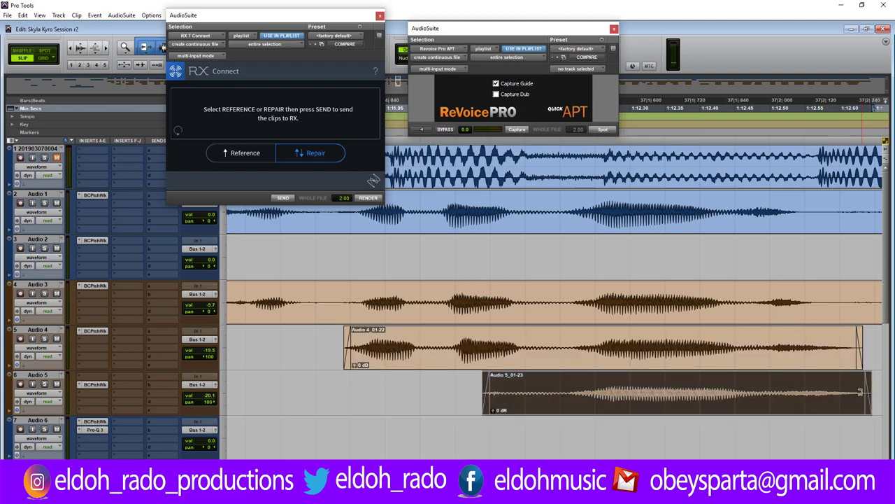
pyautogui.moveTo(868, 392); pyautogui.dragTo(801, 390)
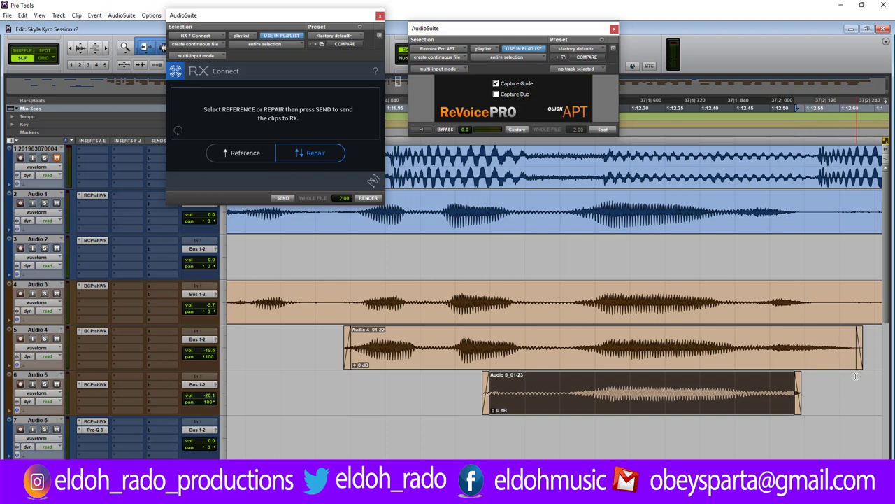
# Fade out the end of the Audio 4 clip and trim its end back.
pyautogui.click(855, 378)
pyautogui.press('space')
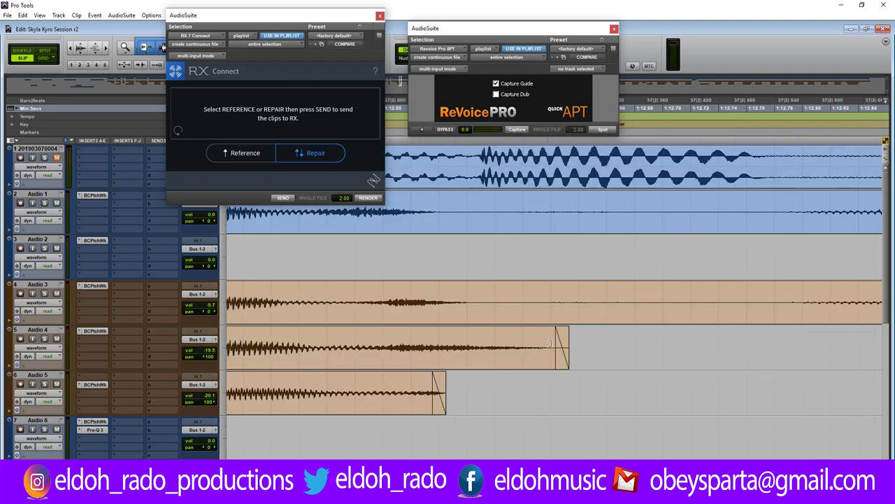
pyautogui.moveTo(558, 344); pyautogui.dragTo(308, 343)
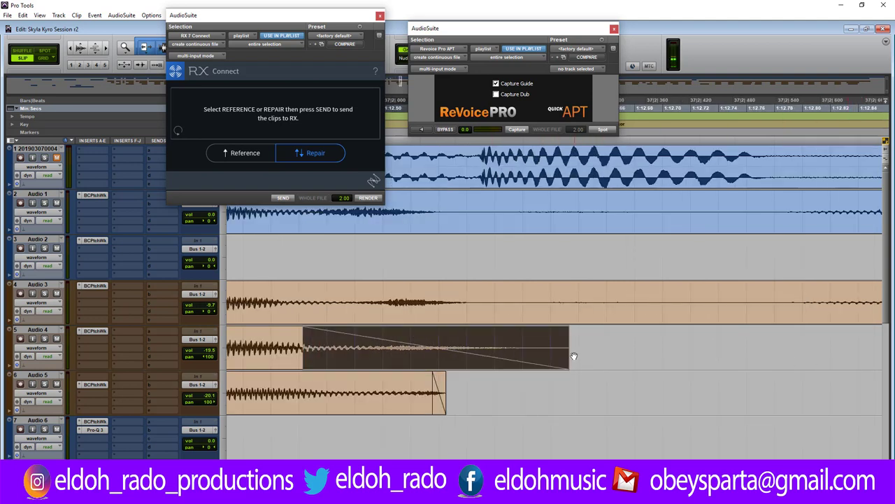
pyautogui.moveTo(564, 346); pyautogui.dragTo(437, 346)
# Split the Audio 3 clip, then fade out and trim back the end of the left piece.
pyautogui.click(475, 303)
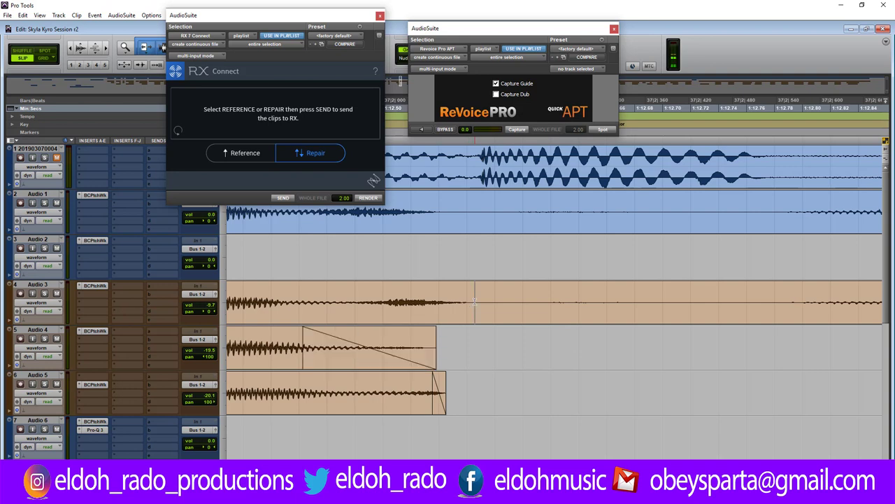
pyautogui.press('b')
pyautogui.moveTo(475, 302); pyautogui.dragTo(467, 302)
pyautogui.moveTo(470, 287); pyautogui.dragTo(314, 290)
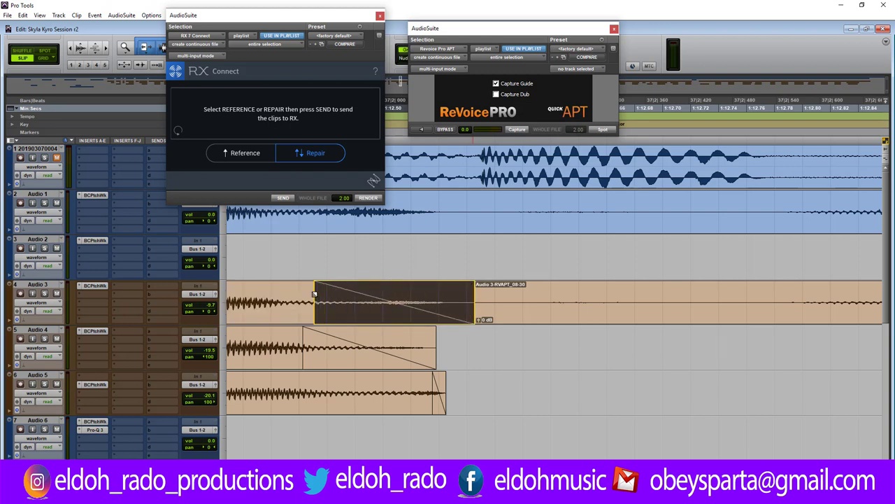
pyautogui.moveTo(470, 294); pyautogui.dragTo(430, 345)
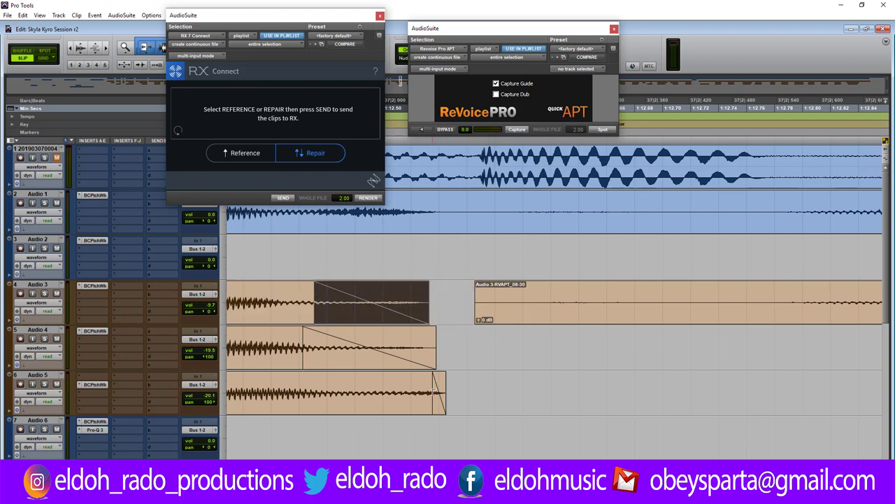
# Fade out and trim back the Audio 5 clip's end, then audition the edited section.
pyautogui.moveTo(435, 393); pyautogui.dragTo(286, 393)
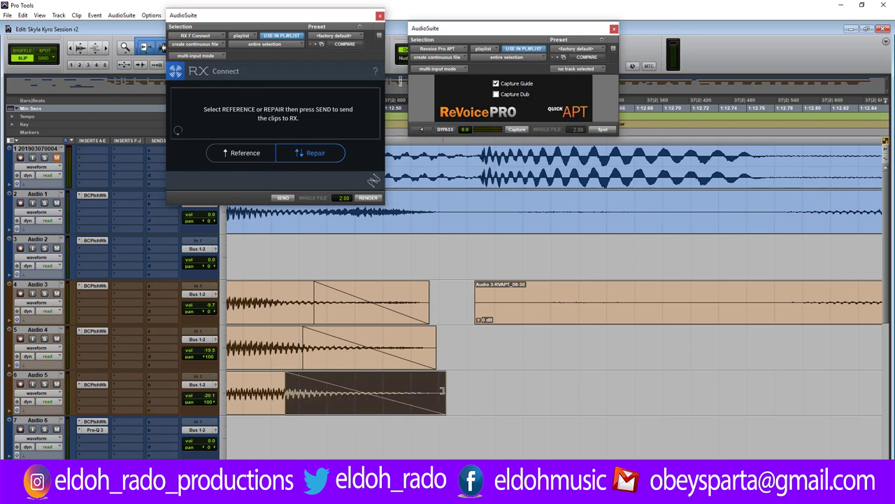
pyautogui.moveTo(442, 390); pyautogui.dragTo(430, 390)
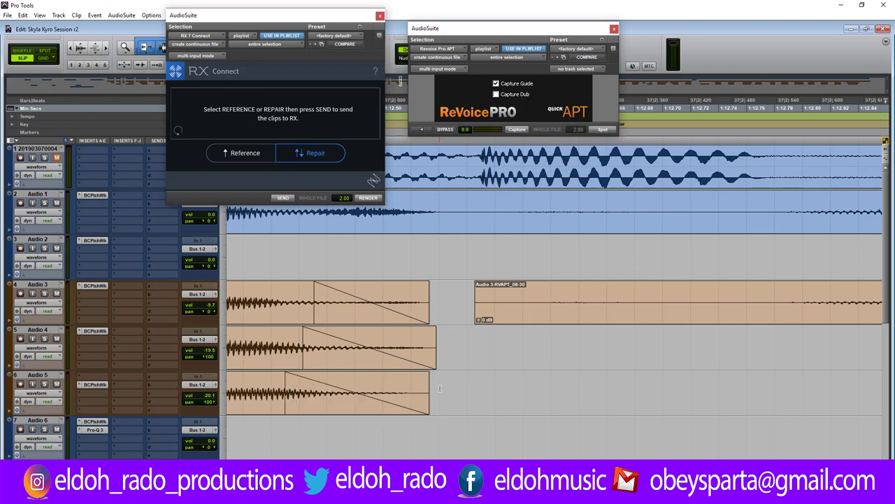
pyautogui.press('r')
pyautogui.press('r')
pyautogui.press('r')
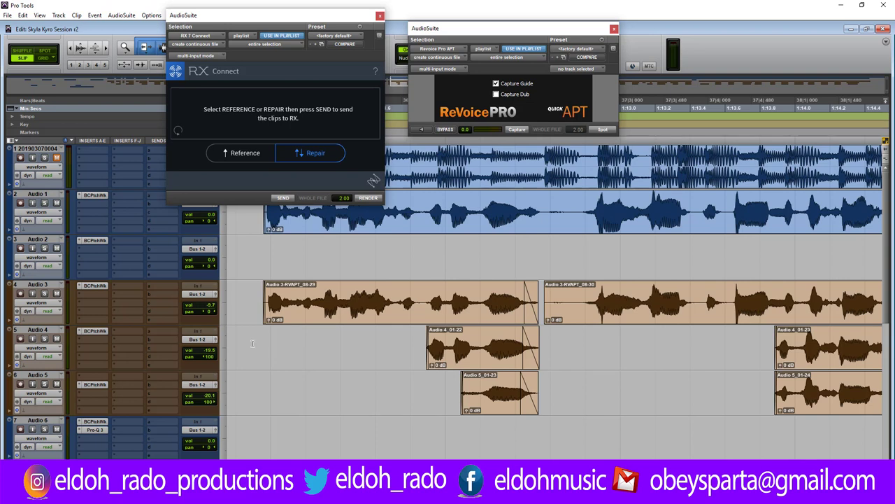
pyautogui.press('space')
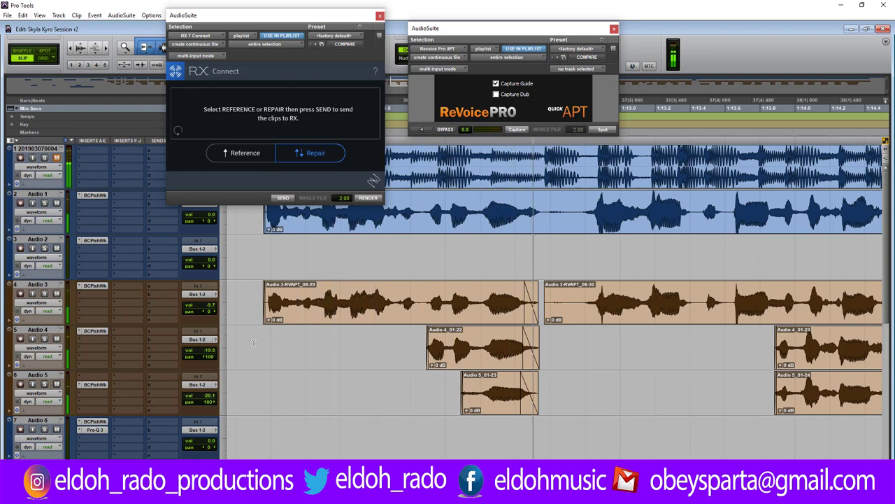
pyautogui.press('space')
# Delete the gap on Audio 1 and 3, trimming Audio 1_03-40 and Audio 3-RVAPT_08-32 starts to match.
pyautogui.moveTo(548, 202); pyautogui.dragTo(573, 307)
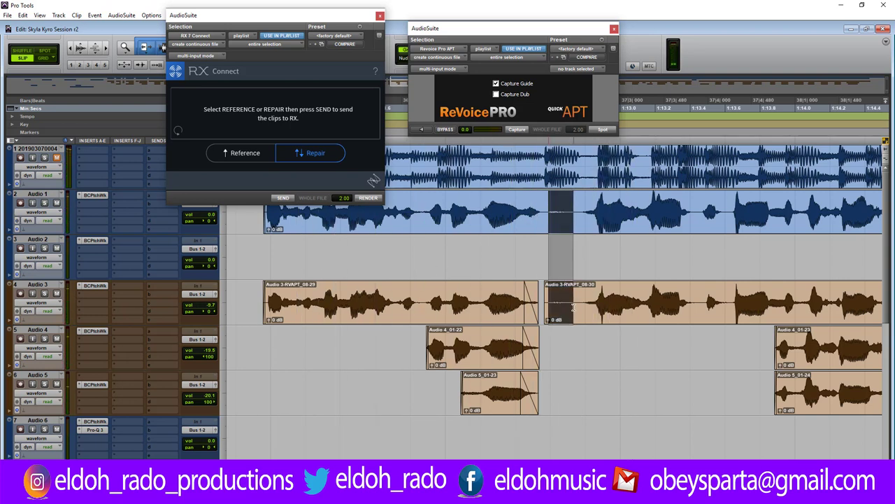
pyautogui.press('Delete')
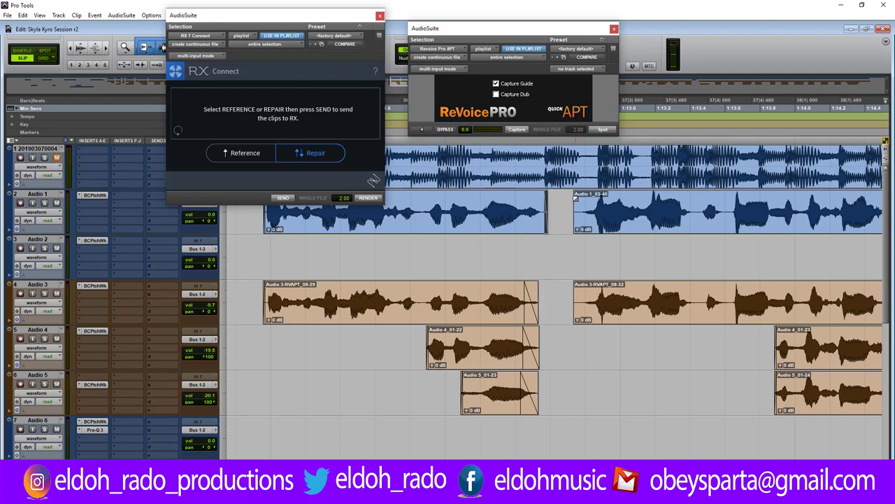
pyautogui.moveTo(575, 202); pyautogui.dragTo(577, 202)
pyautogui.moveTo(575, 297); pyautogui.dragTo(581, 297)
pyautogui.press('space')
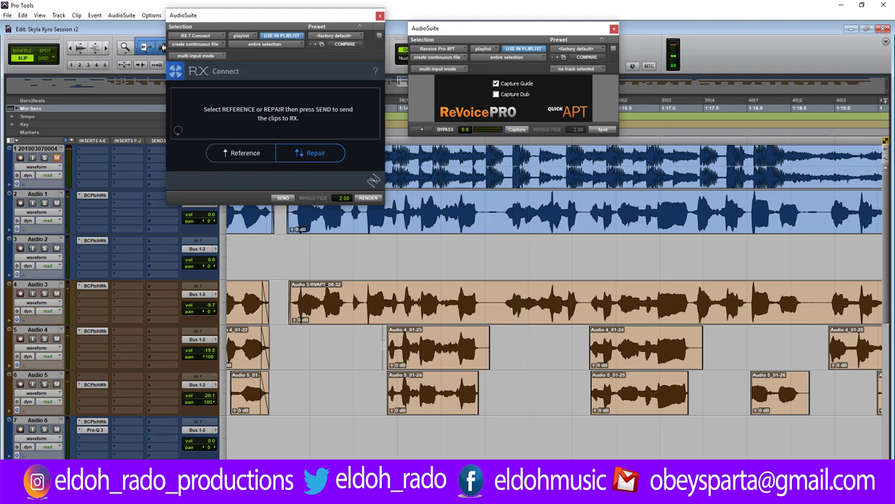
# Align the start of Audio 5_01-24 with Audio 4_01-23 and audition the phrase.
pyautogui.hotkey('ctrl', ']')
pyautogui.hotkey('ctrl', ']')
pyautogui.hotkey('ctrl', ']')
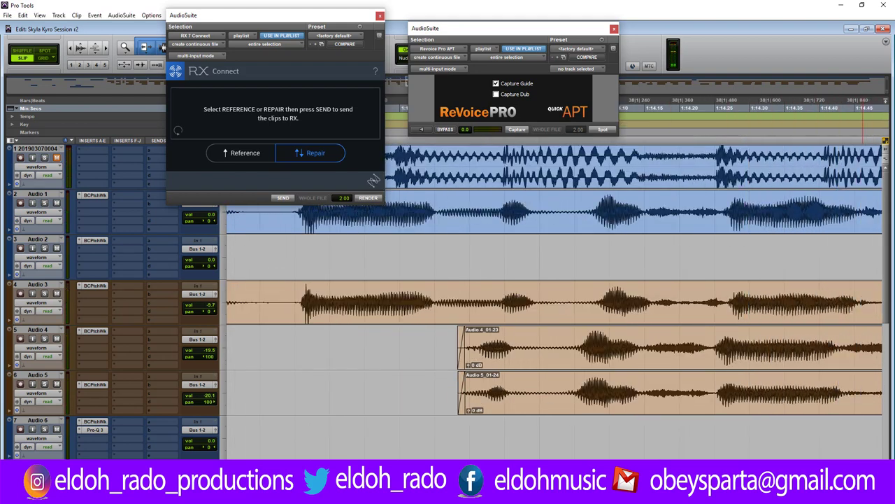
pyautogui.click(557, 359)
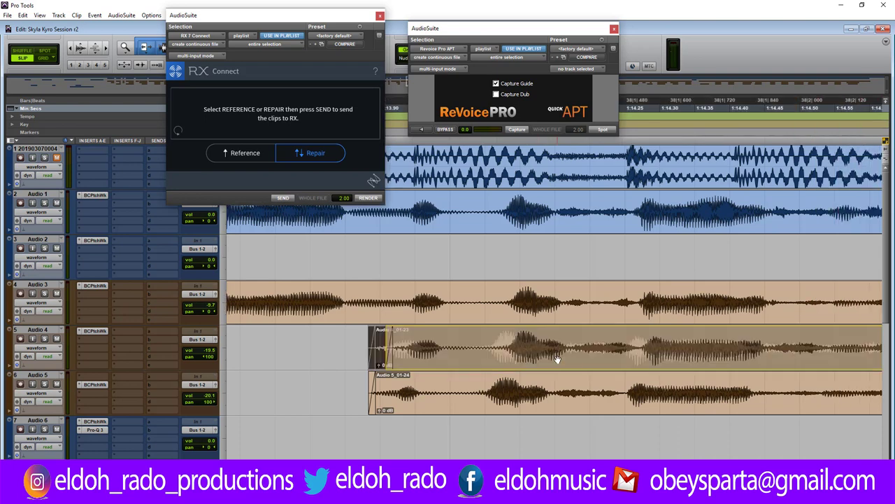
pyautogui.click(504, 393)
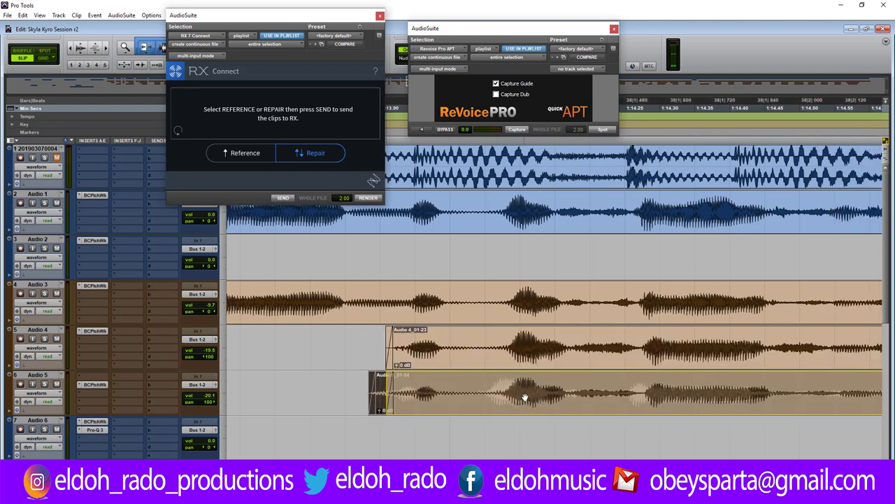
pyautogui.moveTo(526, 397); pyautogui.dragTo(546, 395)
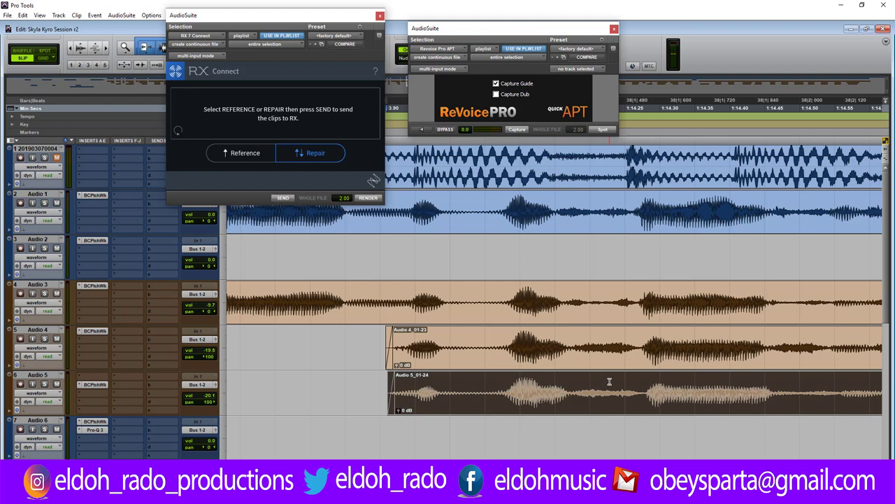
pyautogui.scroll(-2, 609, 382)
pyautogui.click(492, 384)
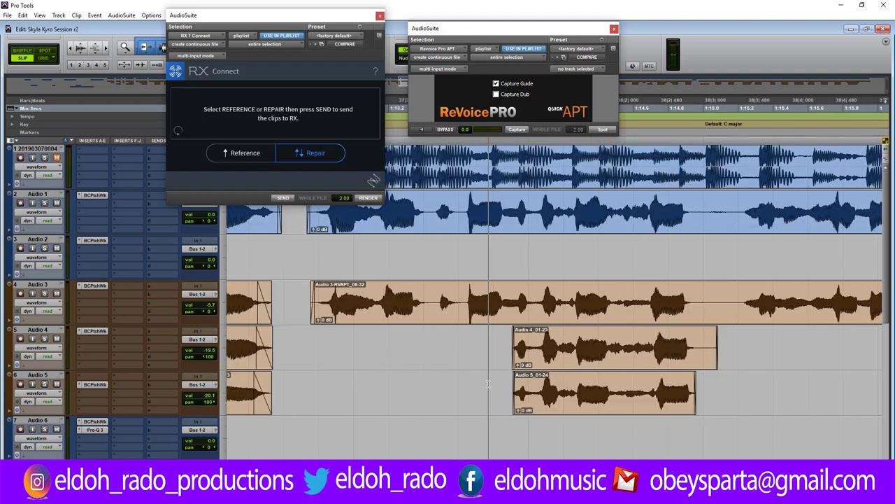
pyautogui.press('space')
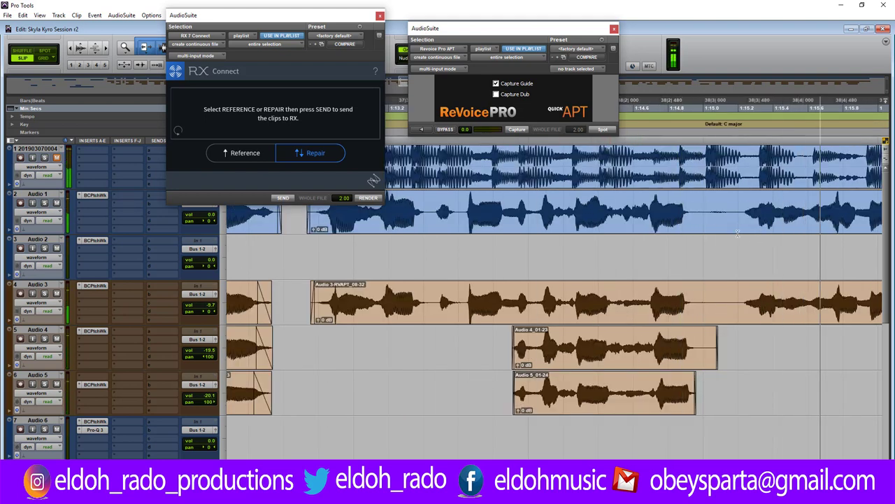
pyautogui.press('space')
# Delete the phrase gap across all tracks and trim the Audio 3 and Audio 4_01-23 ends slightly shorter.
pyautogui.moveTo(704, 210); pyautogui.dragTo(734, 387)
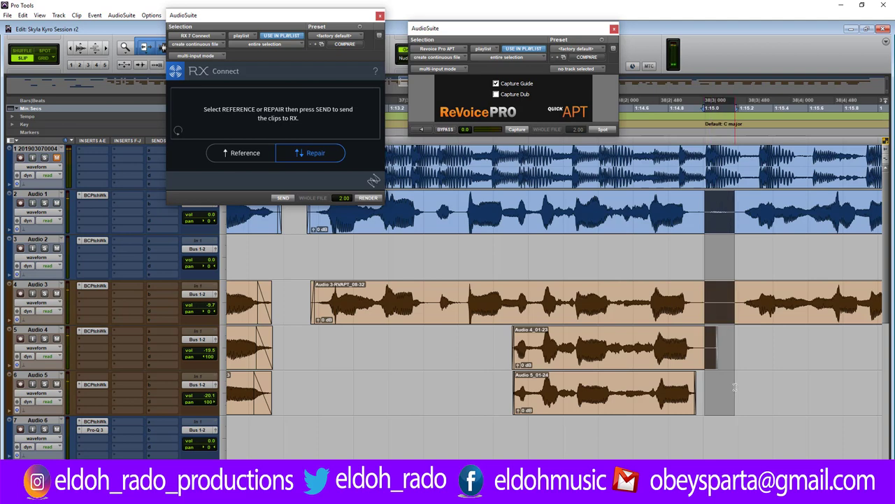
pyautogui.press('Delete')
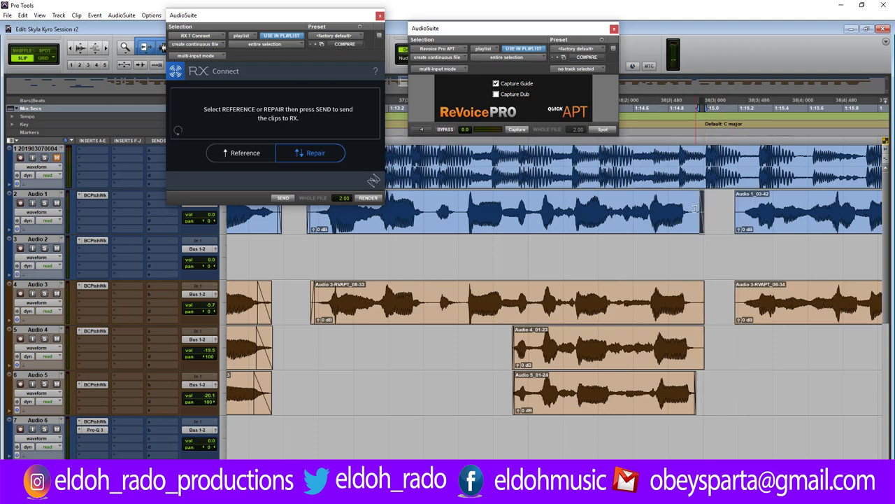
pyautogui.click(689, 210)
pyautogui.moveTo(698, 285); pyautogui.dragTo(693, 287)
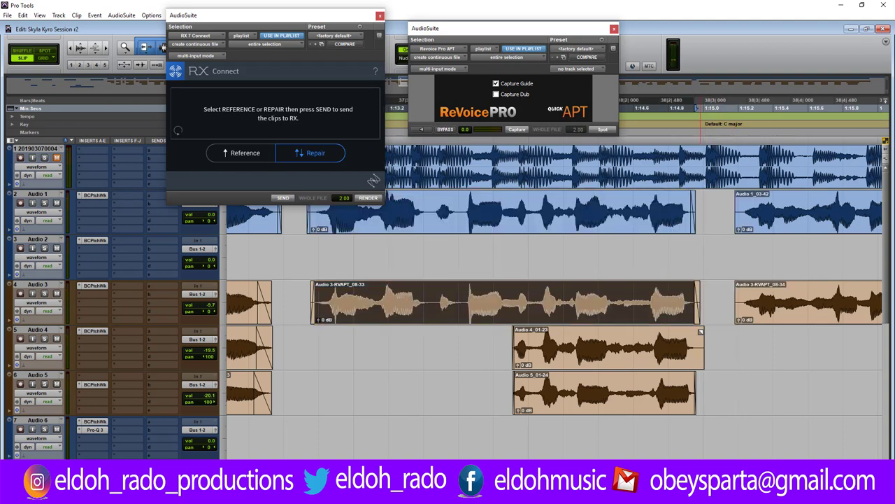
pyautogui.moveTo(699, 344); pyautogui.dragTo(695, 343)
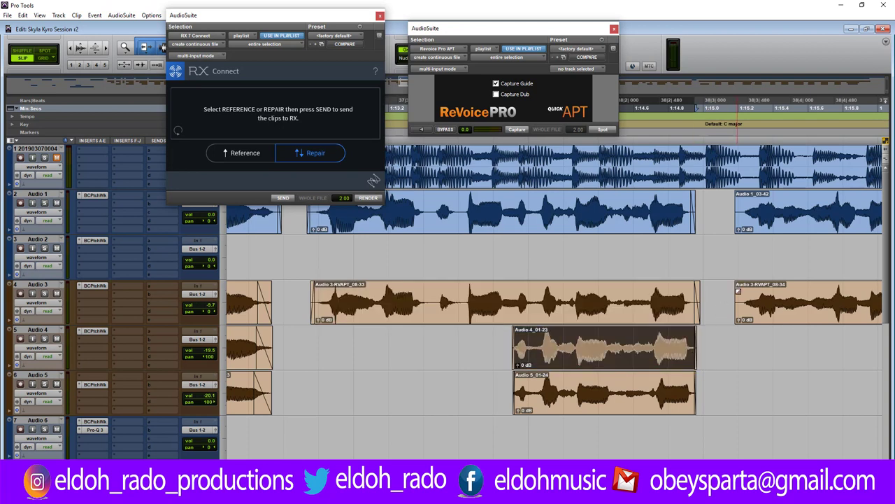
# Trim the starts of Audio 3-RVAPT_08-34 and Audio 1_03-42 slightly later and play back the phrases.
pyautogui.moveTo(736, 301); pyautogui.dragTo(741, 301)
pyautogui.moveTo(735, 210); pyautogui.dragTo(740, 210)
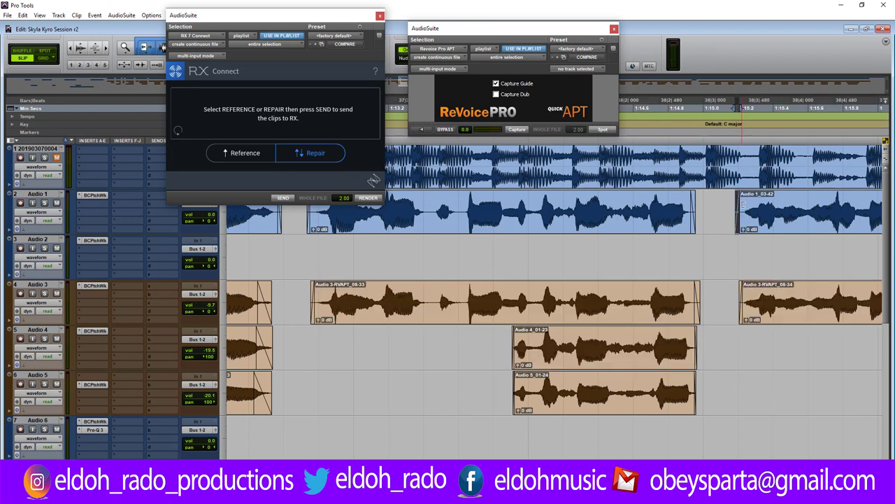
pyautogui.click(691, 255)
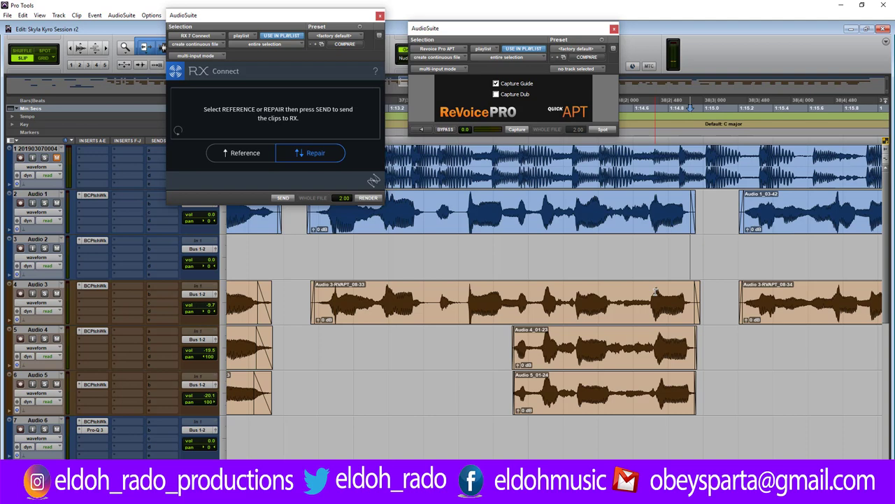
pyautogui.hotkey('ctrl', '[')
pyautogui.hotkey('ctrl', '[')
pyautogui.click(517, 252)
pyautogui.press('space')
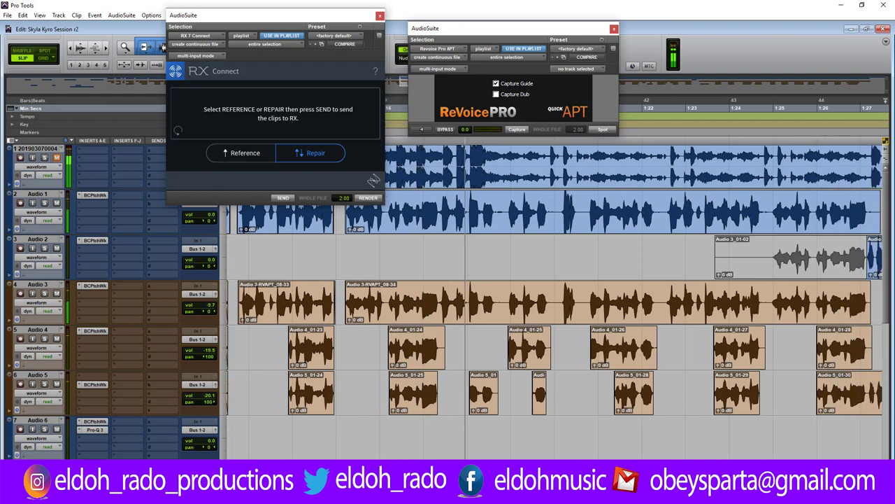
# Delete the phrase gap on Audio 1–3, add fade-outs before it and a short Audio 3 fade-in.
pyautogui.press('space')
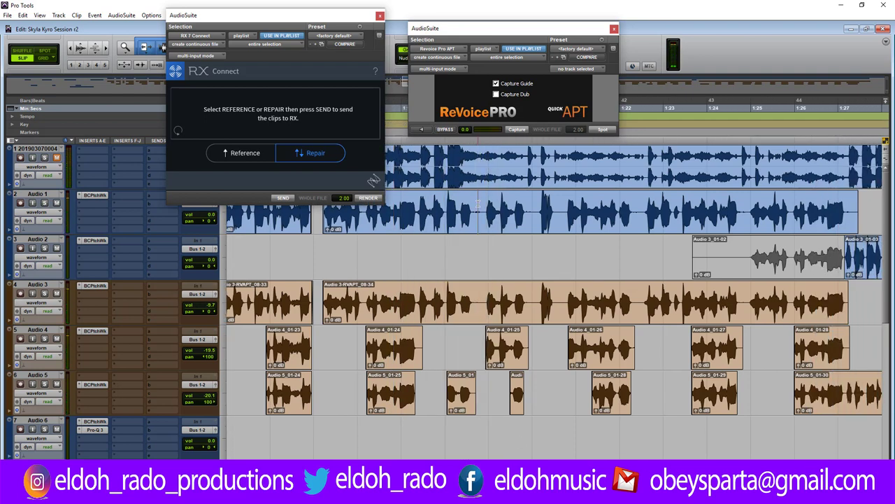
pyautogui.hotkey('ctrl', ']')
pyautogui.hotkey('ctrl', ']')
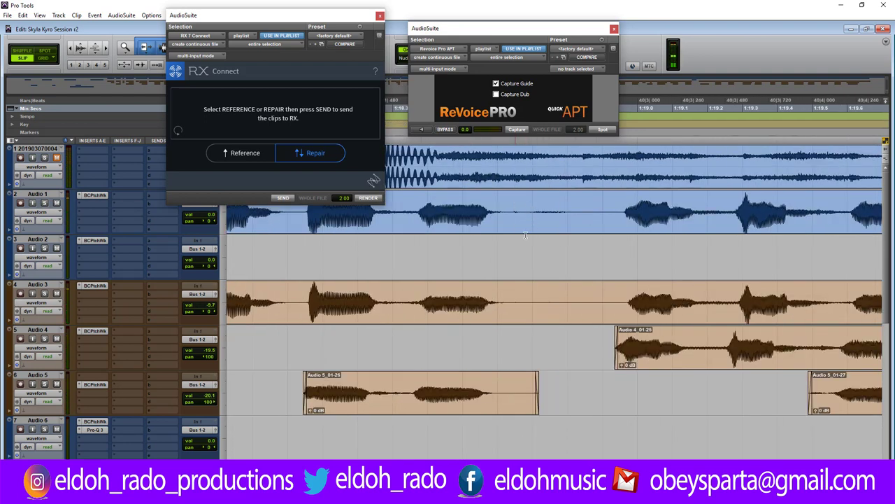
pyautogui.moveTo(525, 235); pyautogui.dragTo(610, 308)
pyautogui.press('Delete')
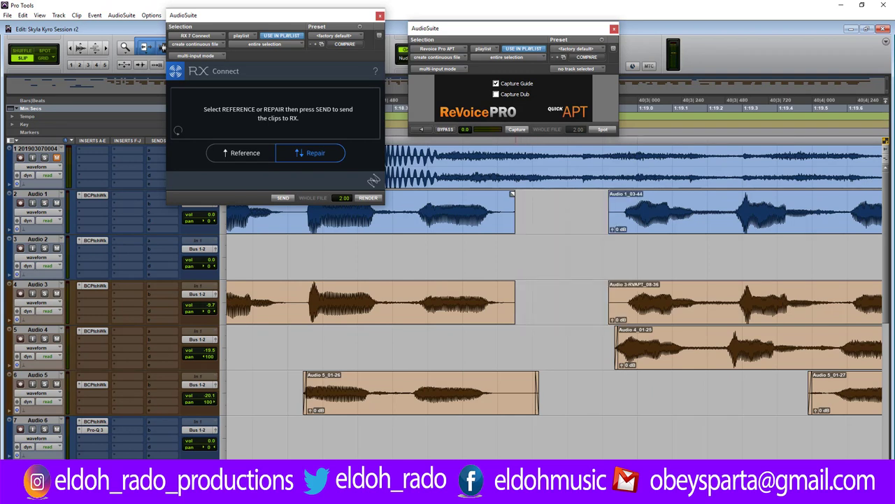
pyautogui.moveTo(512, 194); pyautogui.dragTo(505, 197)
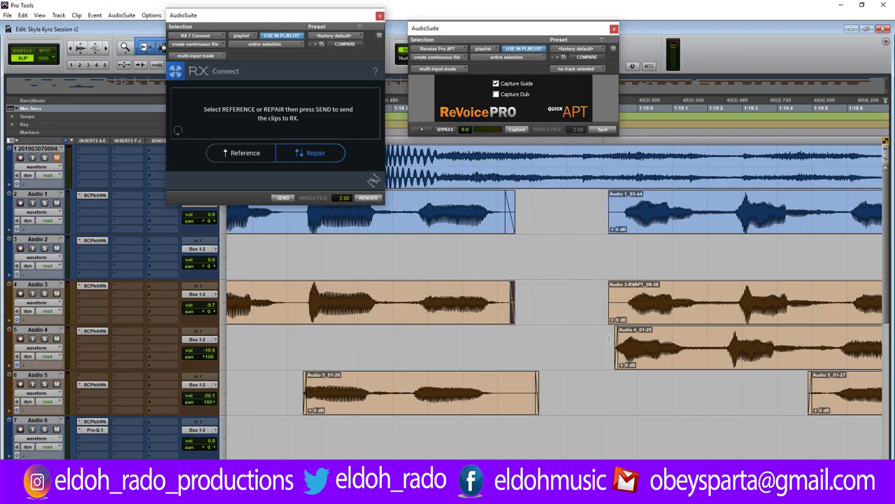
pyautogui.moveTo(615, 291); pyautogui.dragTo(617, 294)
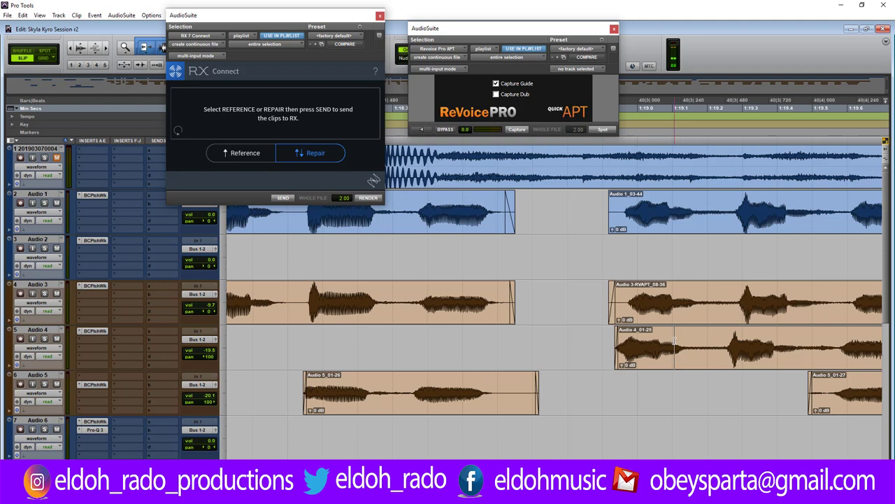
# Slide the Audio 4, Audio 3 and Audio 1 clips into line and audition the phrase.
pyautogui.hotkey('ctrl', ']')
pyautogui.moveTo(527, 353); pyautogui.dragTo(519, 353)
pyautogui.moveTo(489, 301); pyautogui.dragTo(514, 301)
pyautogui.moveTo(427, 201); pyautogui.dragTo(452, 206)
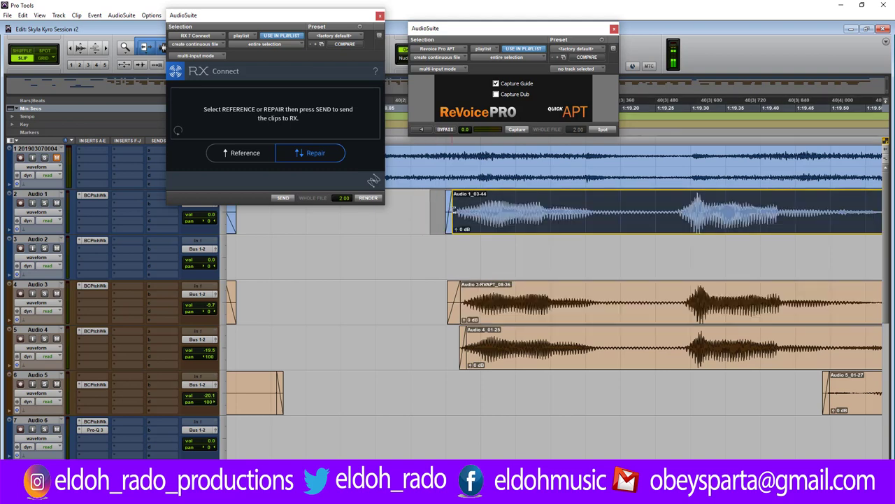
pyautogui.hotkey('ctrl', '[')
pyautogui.hotkey('ctrl', '[')
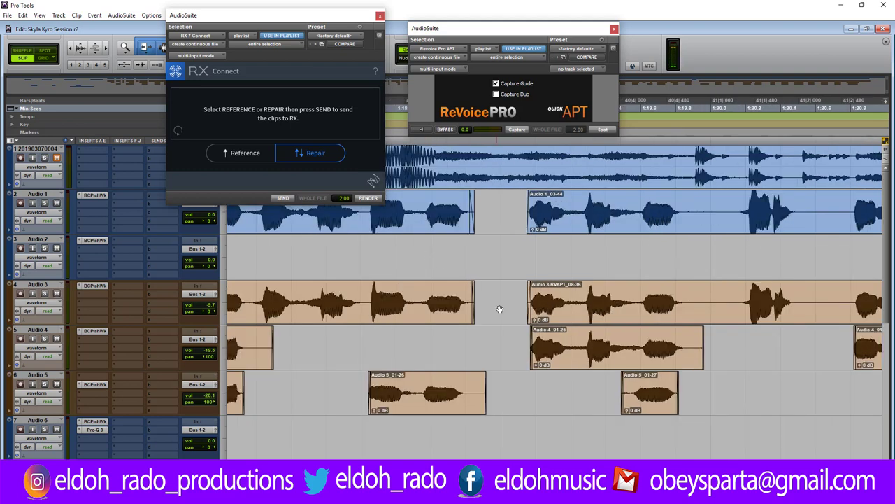
pyautogui.press('space')
# Nudge the Audio 5_01-27 clip slightly later and trim its start and end.
pyautogui.hotkey('ctrl', ']')
pyautogui.hotkey('ctrl', ']')
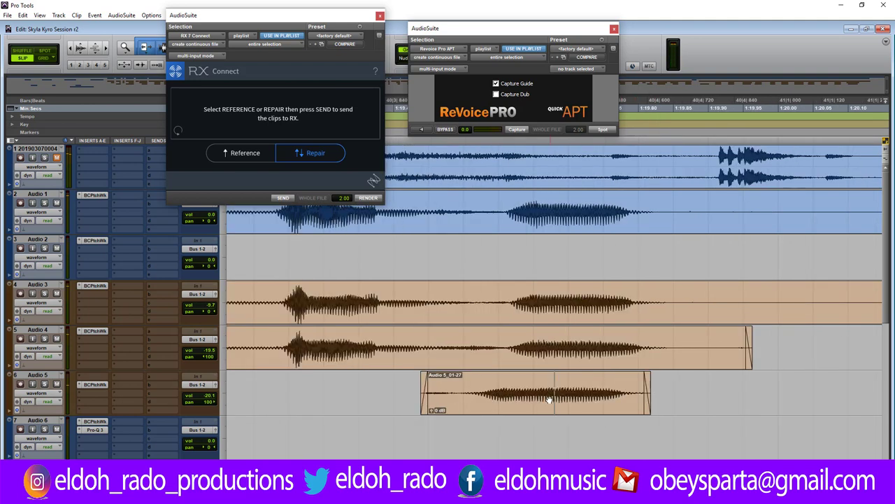
pyautogui.moveTo(550, 395); pyautogui.dragTo(576, 398)
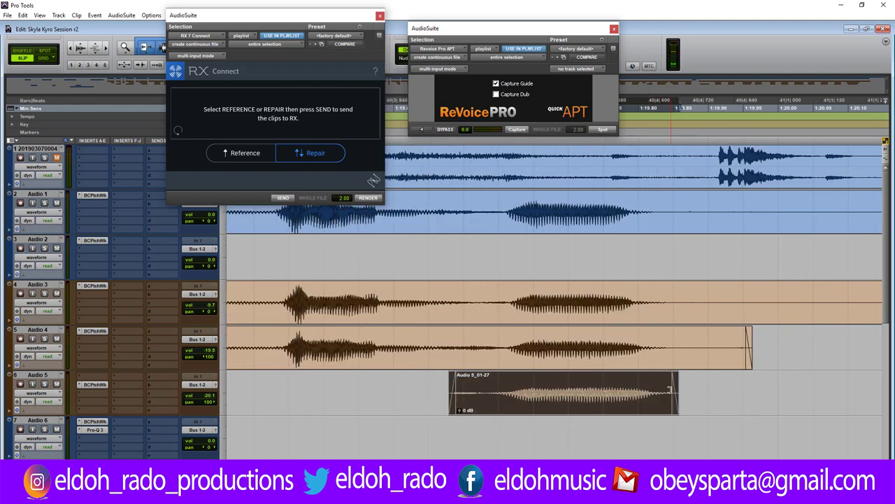
pyautogui.moveTo(667, 390); pyautogui.dragTo(663, 390)
pyautogui.moveTo(456, 392); pyautogui.dragTo(477, 391)
pyautogui.click(468, 391)
# Cut a gap at the first phrase break across Audio 1–3 and audition the split.
pyautogui.press('r')
pyautogui.press('r')
pyautogui.press('r')
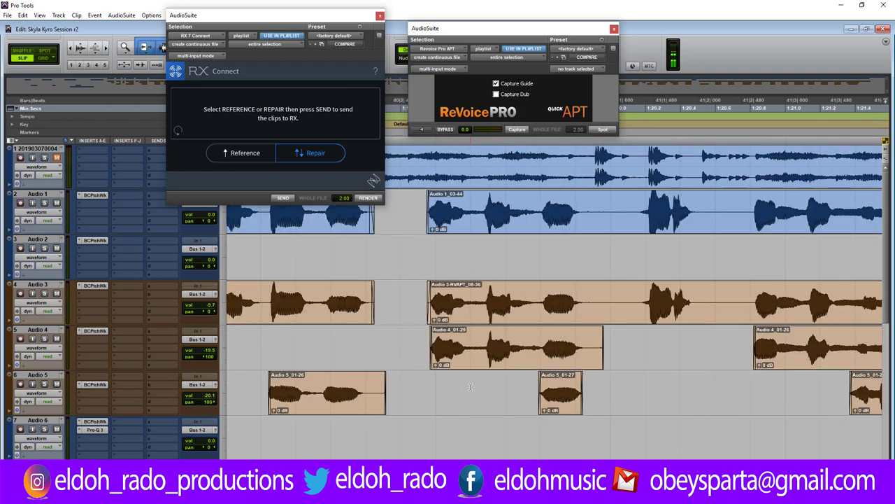
pyautogui.click(481, 341)
pyautogui.press('space')
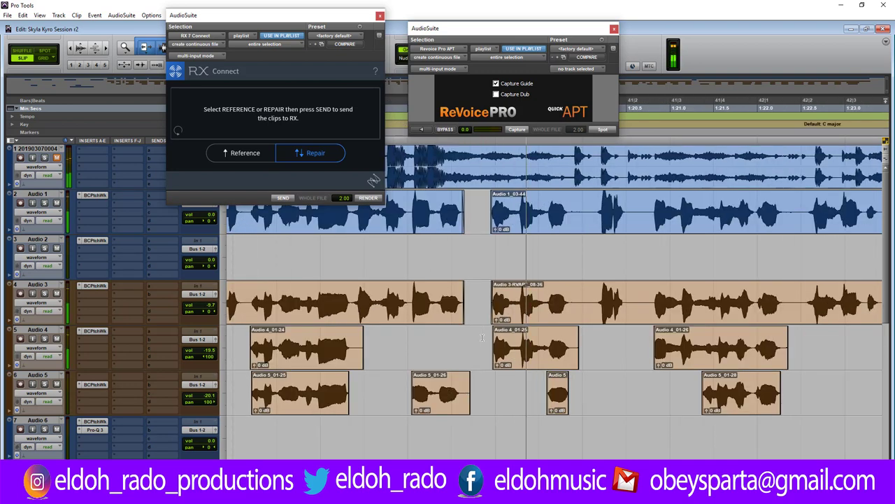
pyautogui.press('space')
pyautogui.press('space')
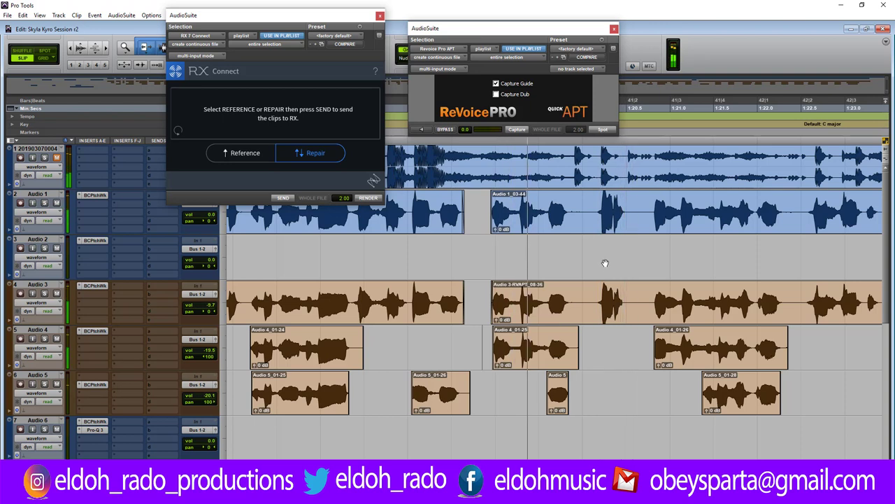
pyautogui.moveTo(571, 197); pyautogui.dragTo(588, 310)
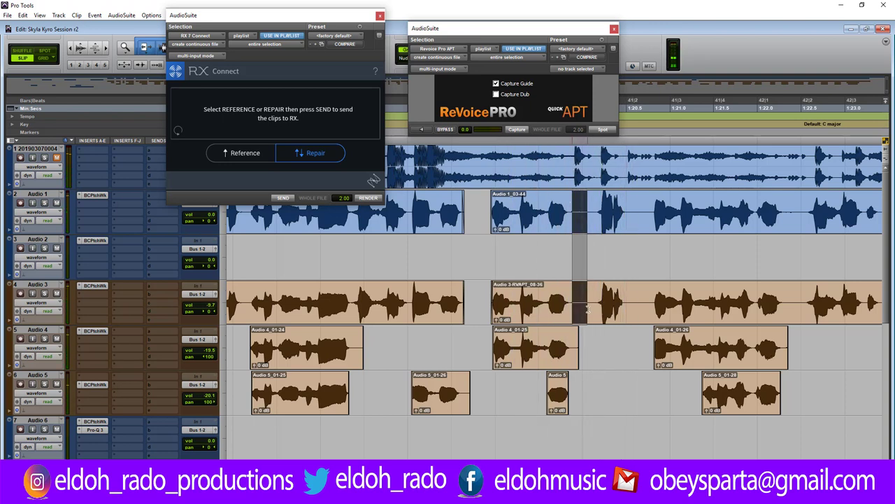
pyautogui.press('Delete')
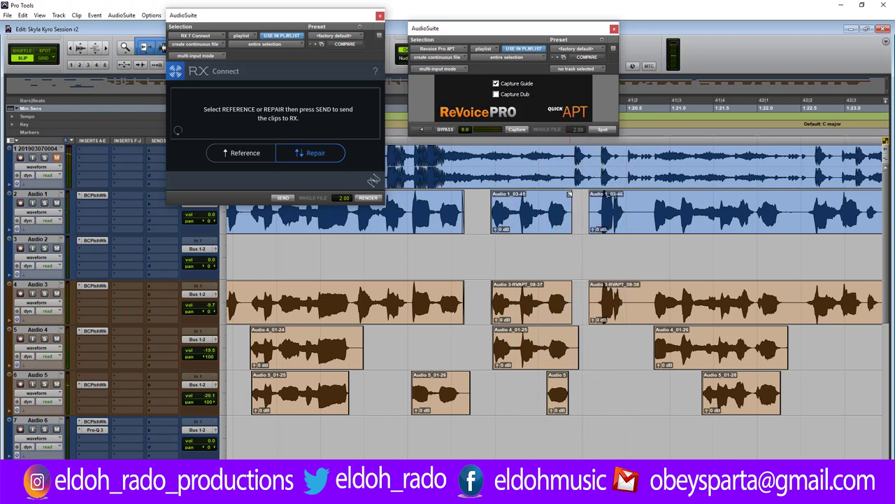
pyautogui.click(482, 202)
pyautogui.press('space')
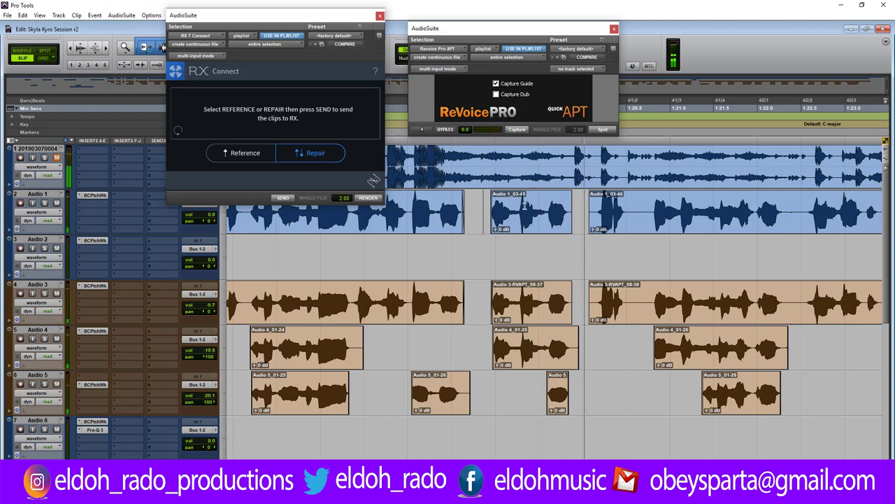
# Trim the starts of Audio 3-RVAPT_08-38 and Audio 1_03-46 later and play back.
pyautogui.doubleClick(570, 211)
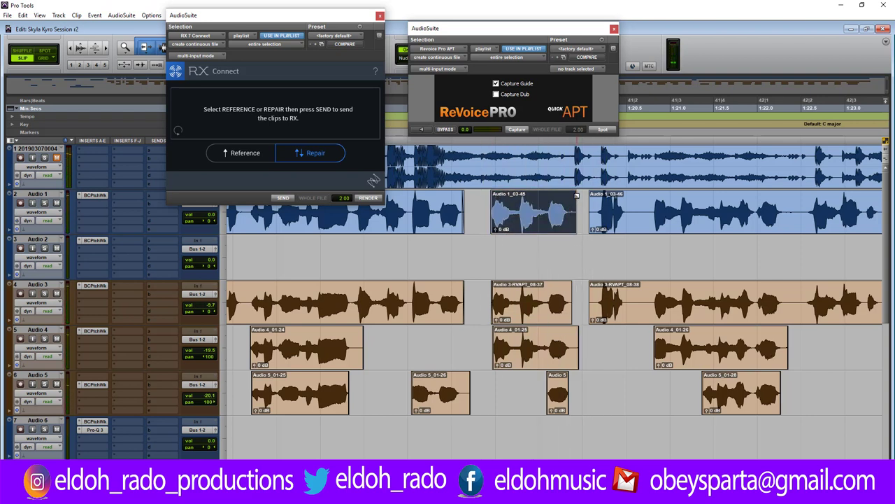
pyautogui.click(575, 197)
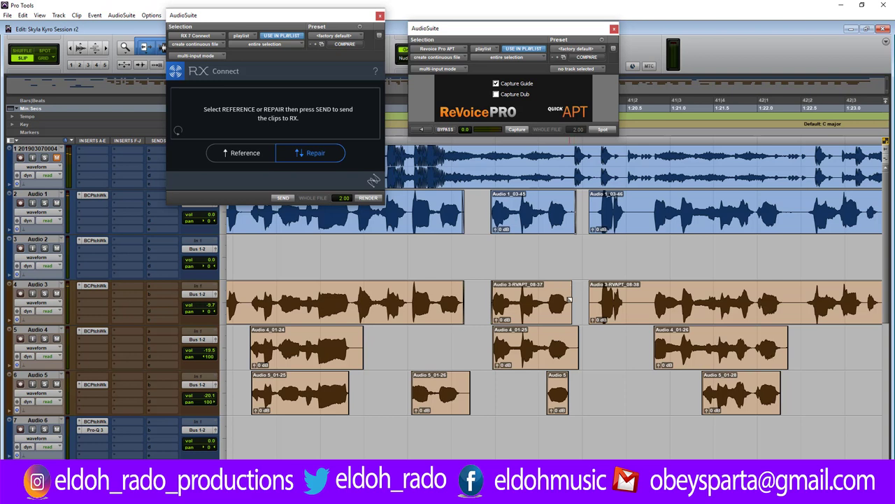
pyautogui.doubleClick(574, 347)
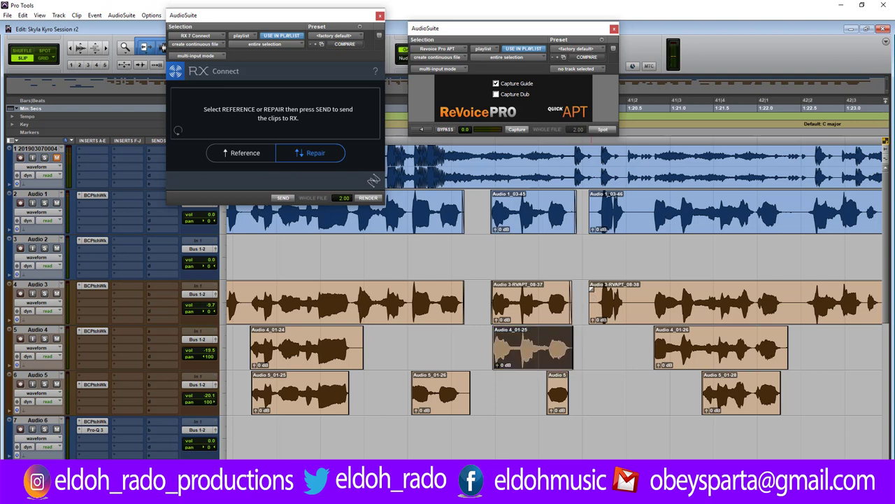
pyautogui.moveTo(594, 300); pyautogui.dragTo(598, 299)
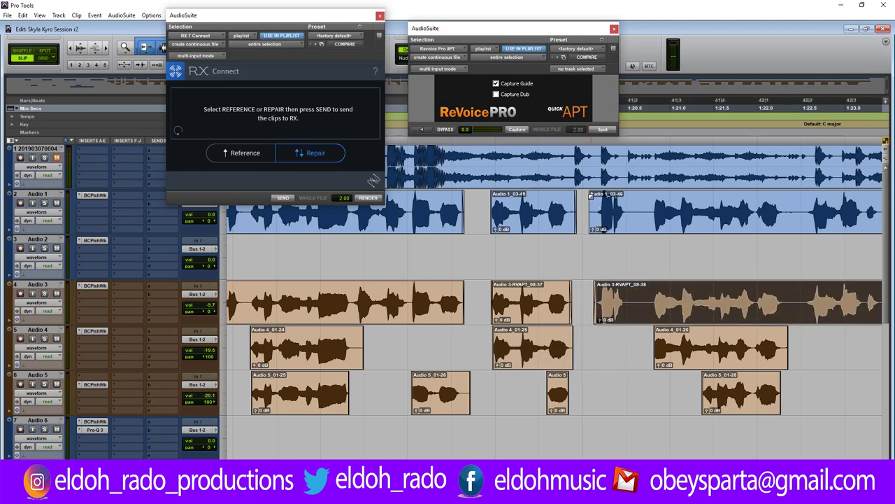
pyautogui.moveTo(597, 204); pyautogui.dragTo(602, 204)
pyautogui.click(478, 214)
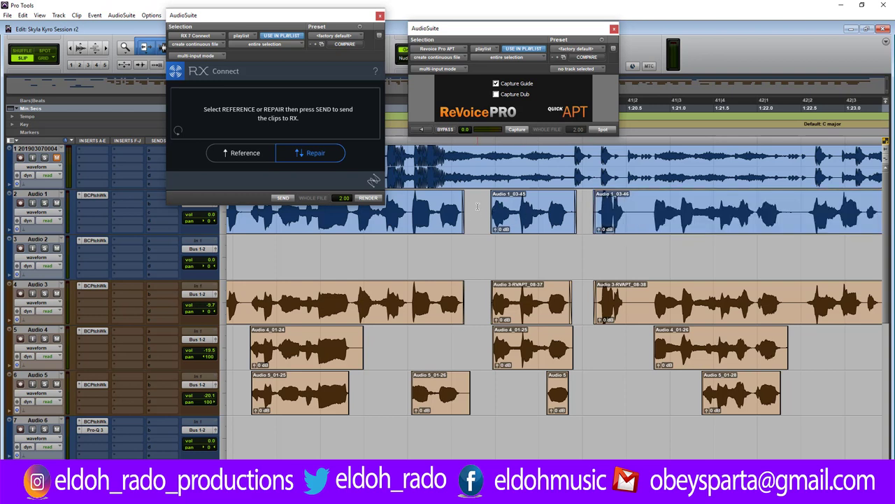
pyautogui.press('space')
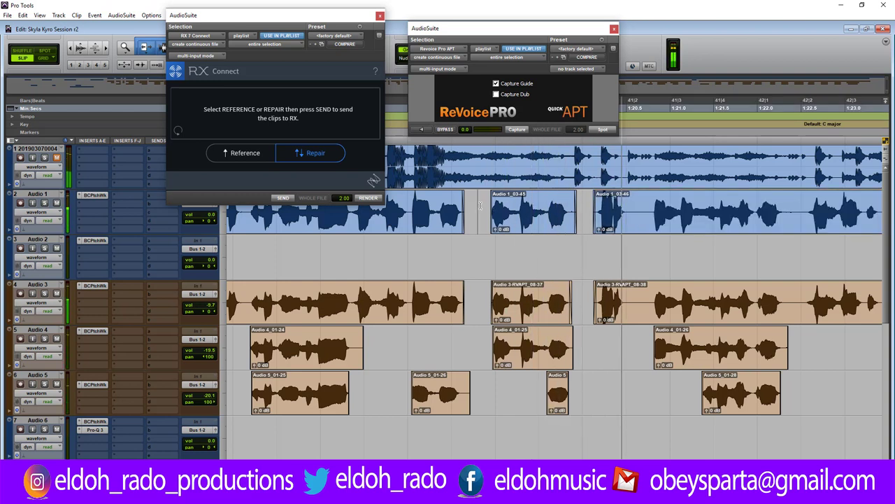
# Cut a gap at the next break, leaving Audio 3-RVAPT_08-40 separate, and audition the phrases.
pyautogui.moveTo(626, 206); pyautogui.dragTo(653, 299)
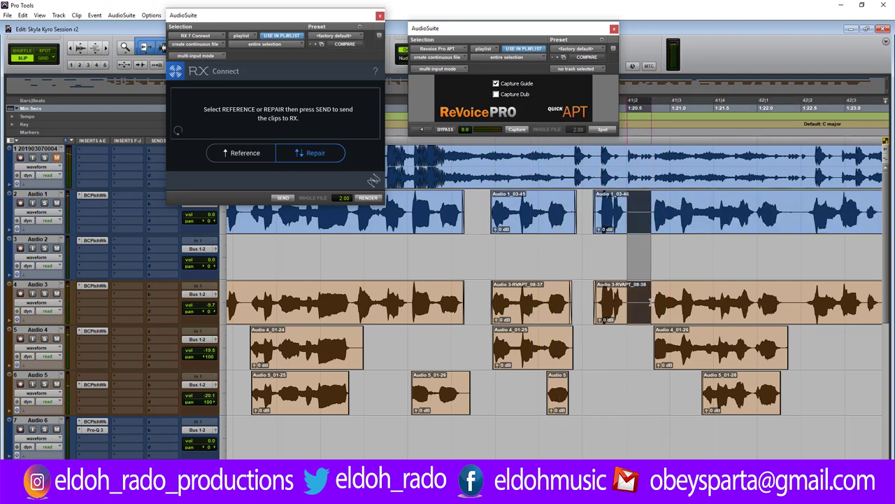
pyautogui.press('Delete')
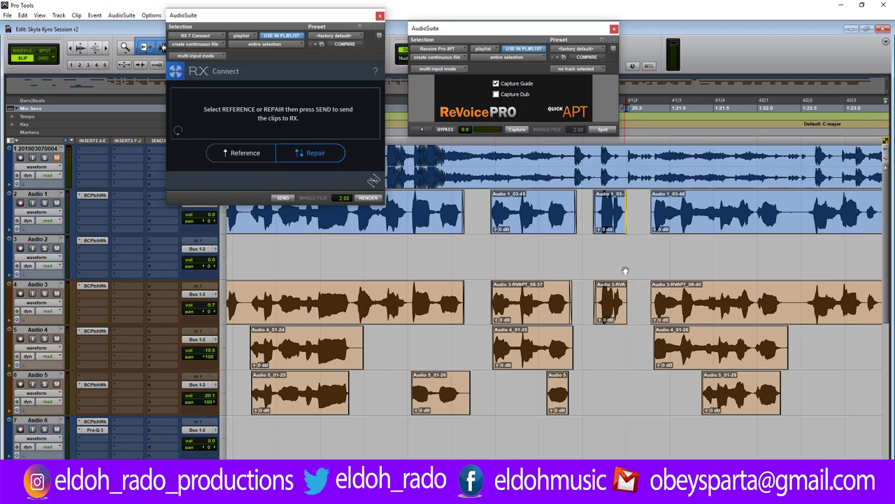
pyautogui.click(648, 205)
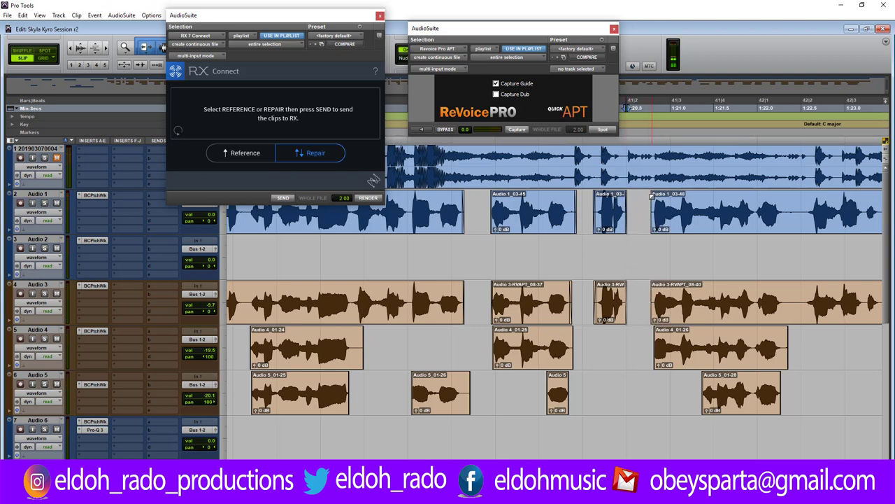
pyautogui.click(651, 197)
pyautogui.press('space')
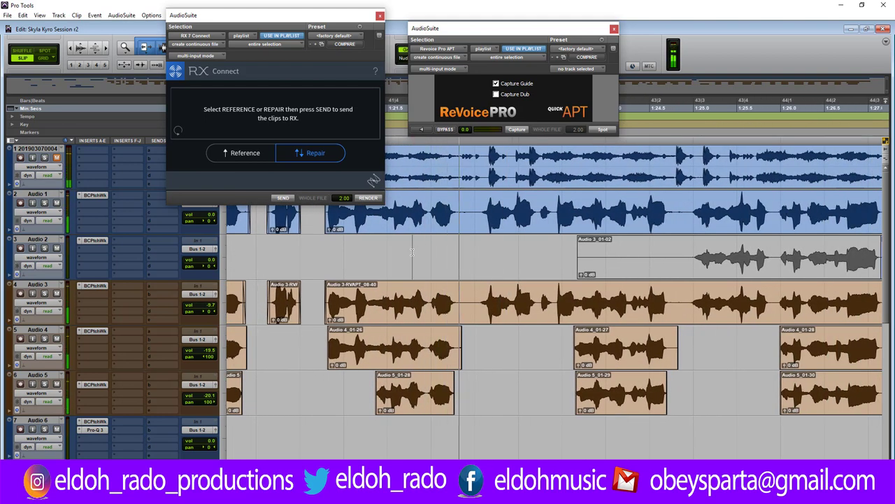
pyautogui.click(321, 242)
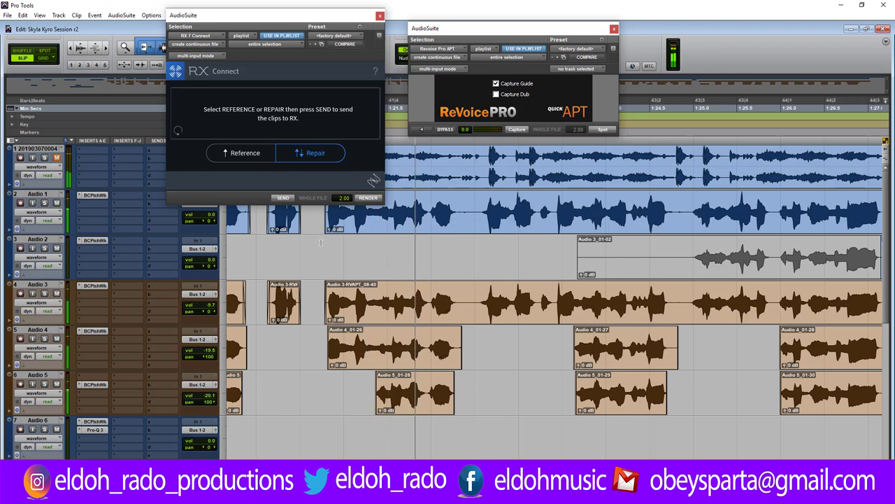
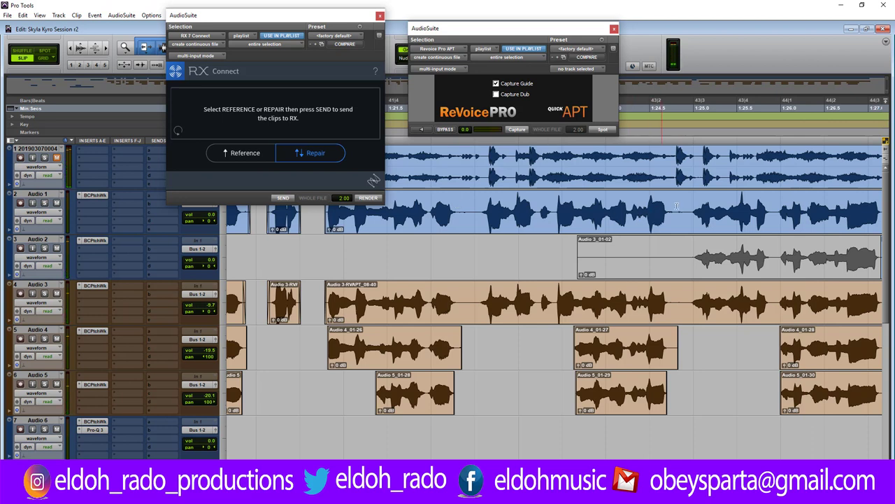
# Split the long Audio 1 clip at the edit point and select its left part for RX Connect.
pyautogui.hotkey('ctrl', 'e')
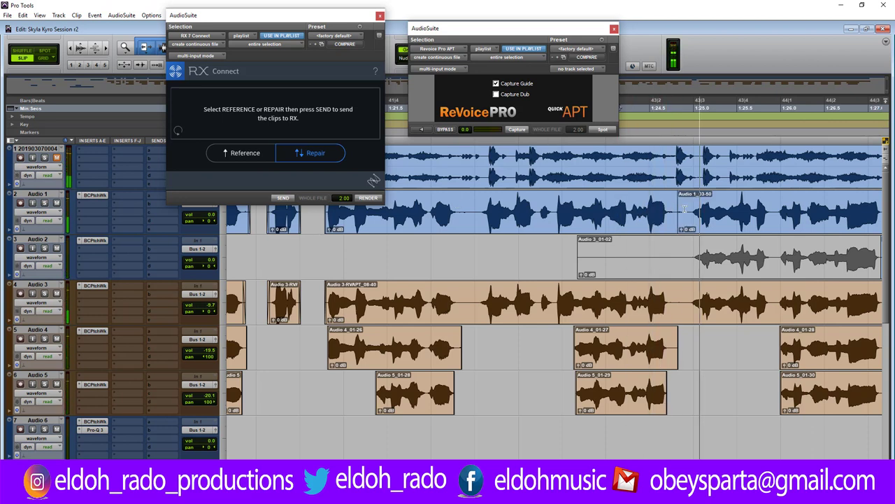
pyautogui.click(674, 208)
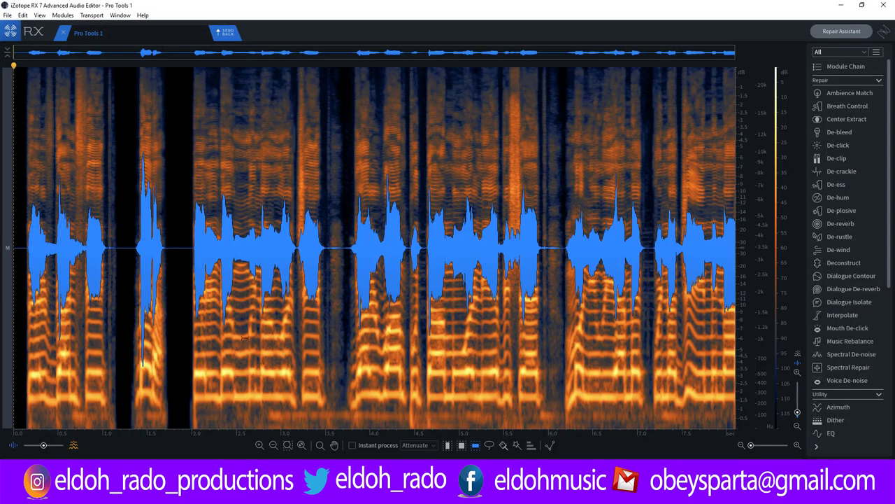
# Play through the whole Audio 1 clip in RX 7, then send it back to Pro Tools.
pyautogui.press('space')
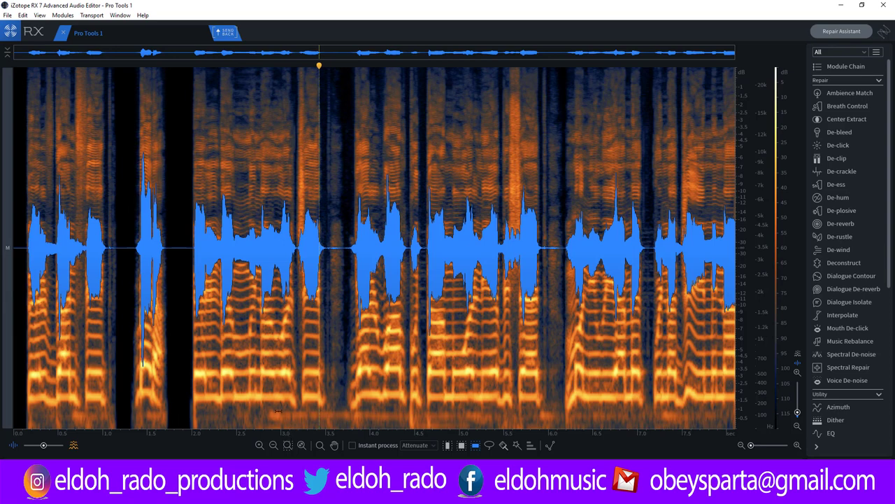
pyautogui.hotkey('ctrl', 'a')
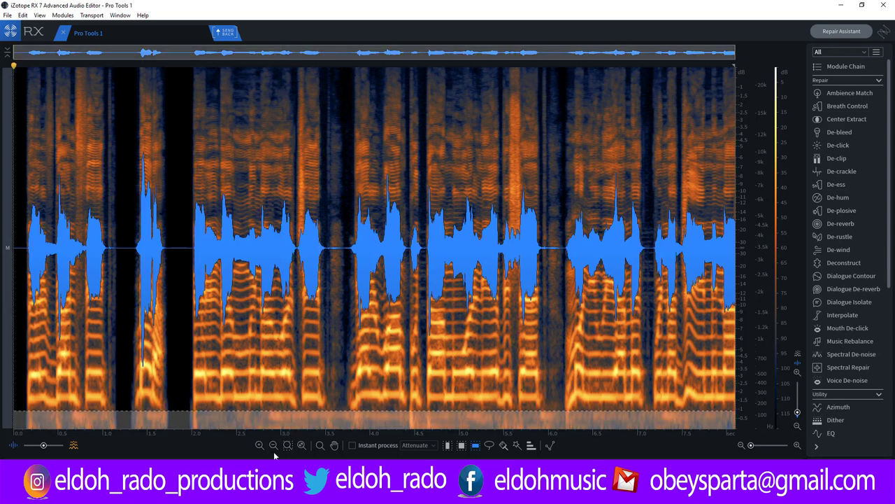
pyautogui.press('space')
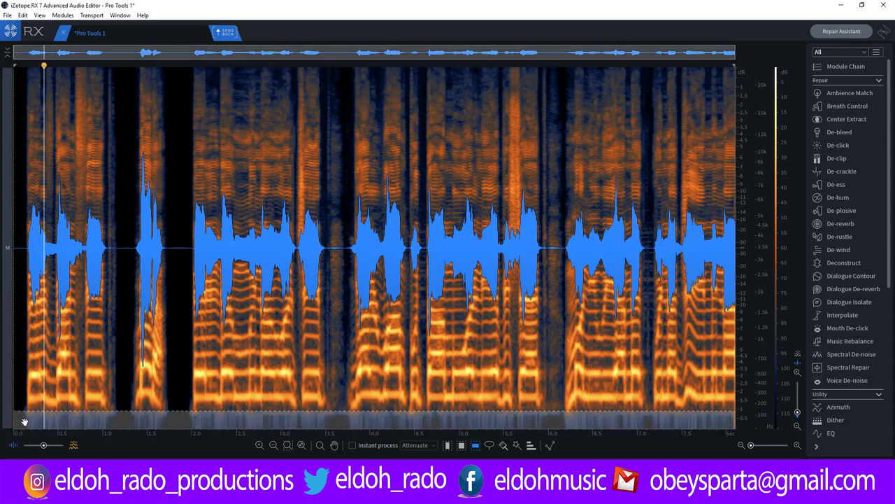
pyautogui.click(26, 419)
pyautogui.press('space')
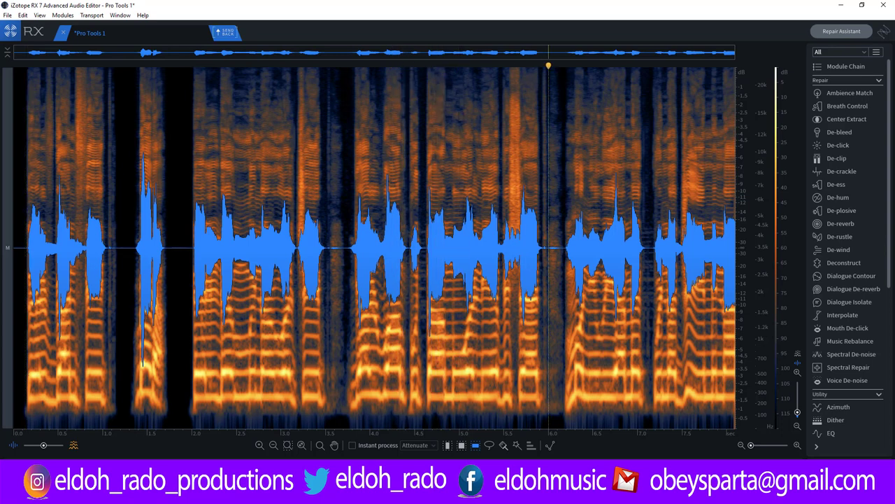
pyautogui.click(226, 33)
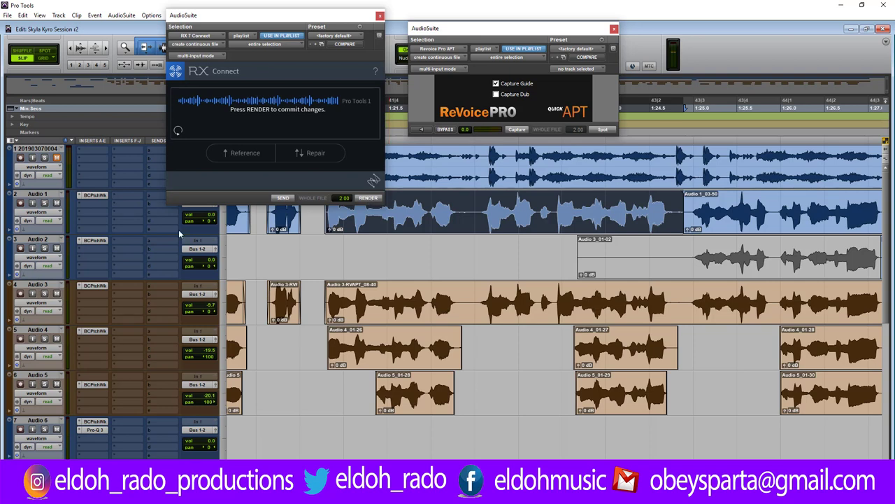
# Show Audio 1's playlist lanes and copy the middle clip onto a spare lane.
pyautogui.click(47, 212)
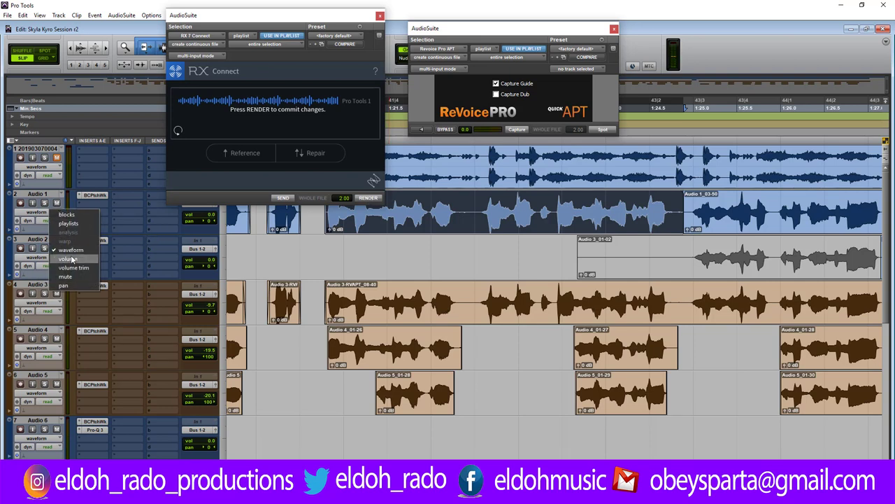
pyautogui.click(68, 223)
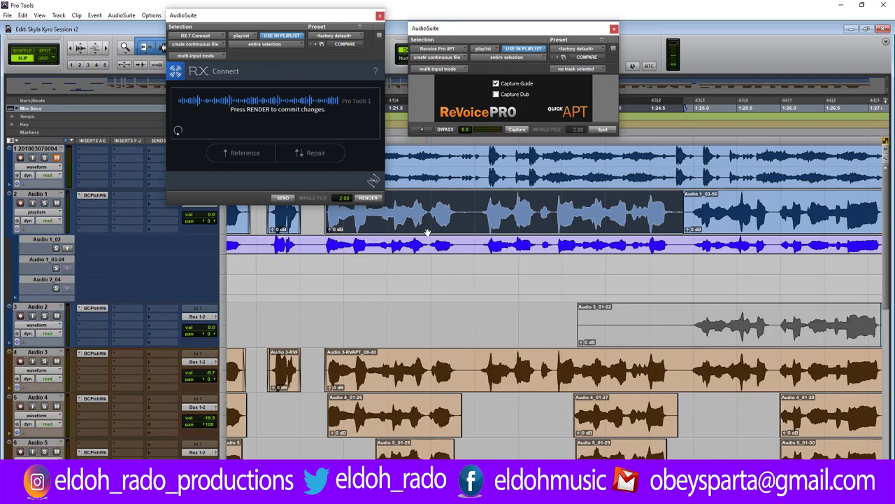
pyautogui.moveTo(427, 233); pyautogui.dragTo(426, 239)
pyautogui.click(424, 222)
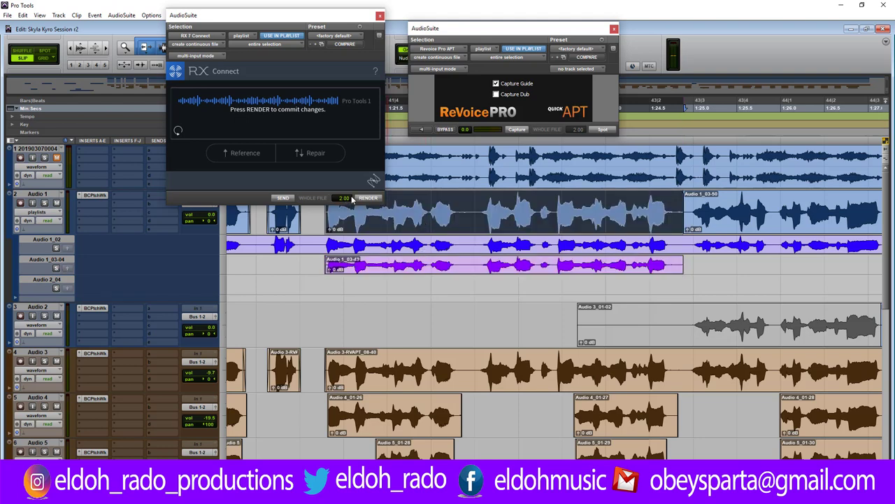
pyautogui.click(366, 198)
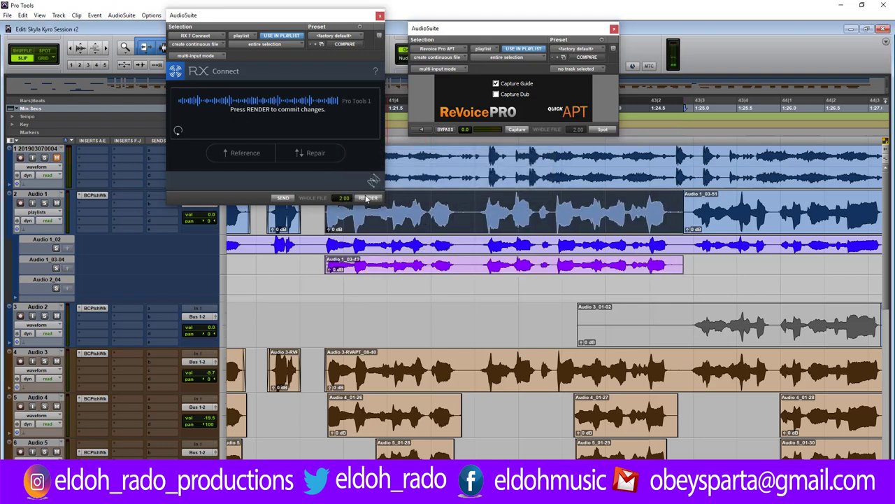
# Return Audio 1 to waveform view and move the RX Connect window aside to reveal the counters.
pyautogui.click(44, 215)
pyautogui.click(66, 255)
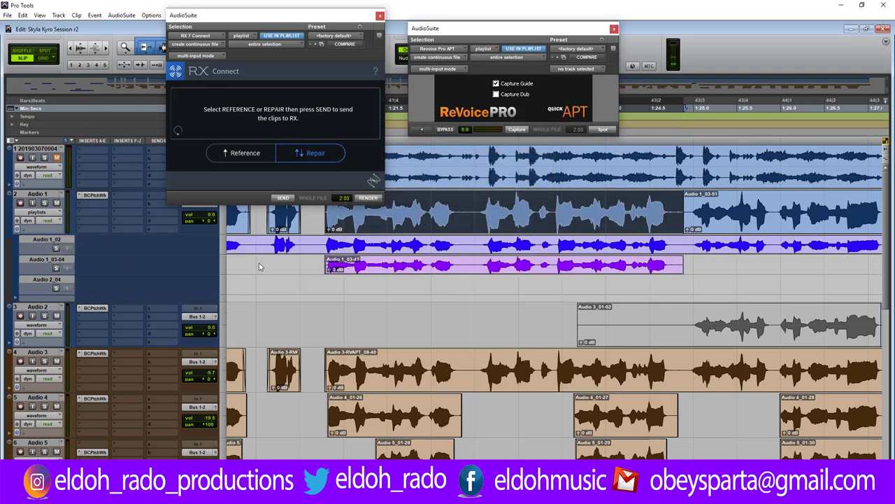
pyautogui.click(315, 242)
pyautogui.press('space')
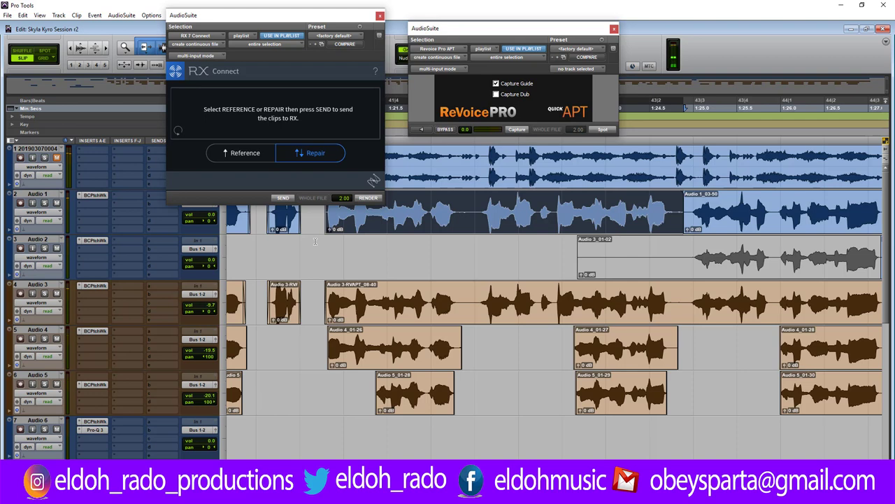
pyautogui.moveTo(243, 25); pyautogui.dragTo(224, 26)
pyautogui.press('space')
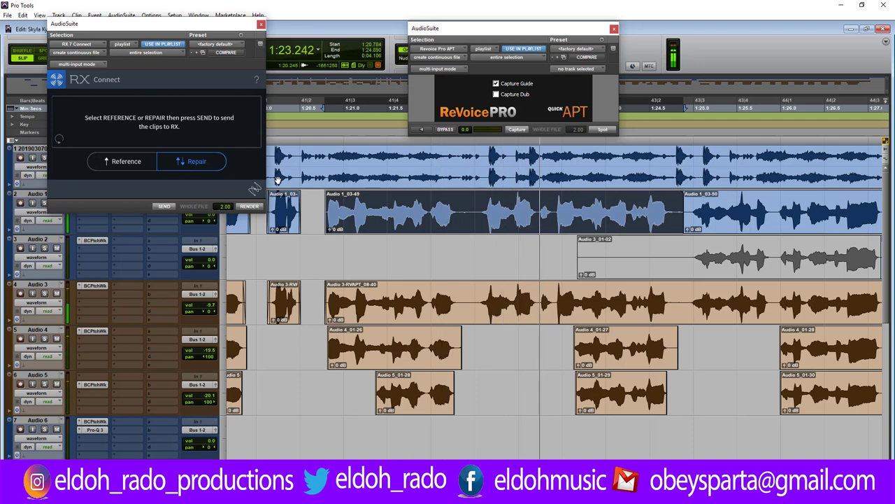
# Render the RX-processed audio onto the Audio 1 clip and audition it.
pyautogui.press('space')
pyautogui.press('space')
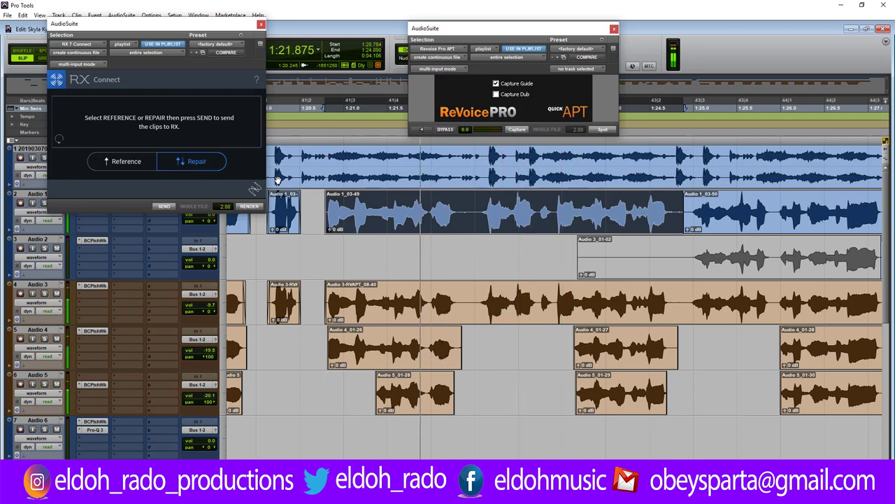
pyautogui.click(258, 207)
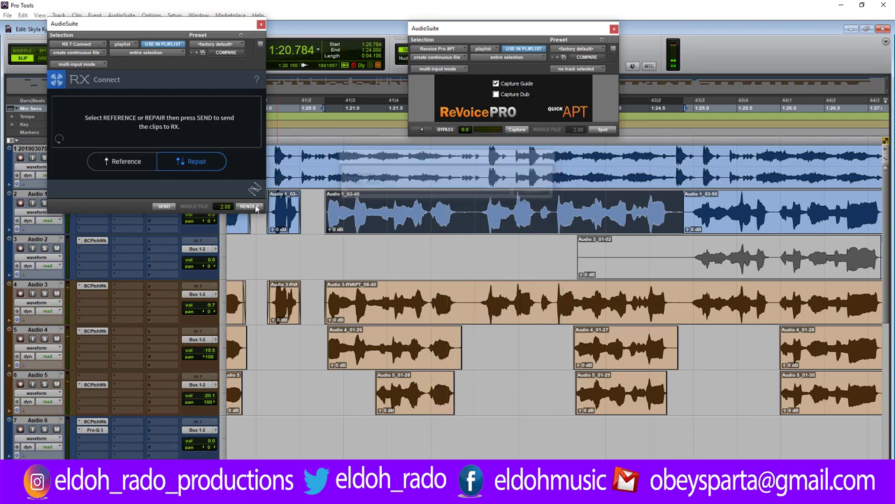
pyautogui.press('space')
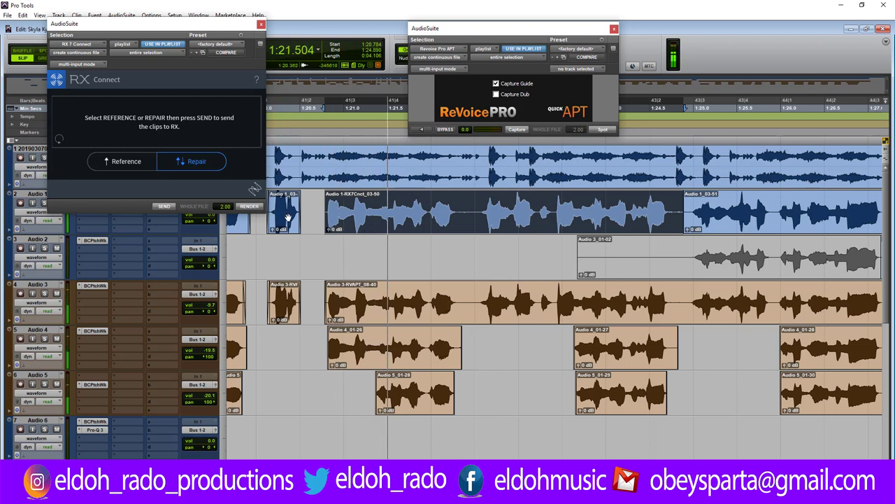
pyautogui.press('space')
pyautogui.press('space')
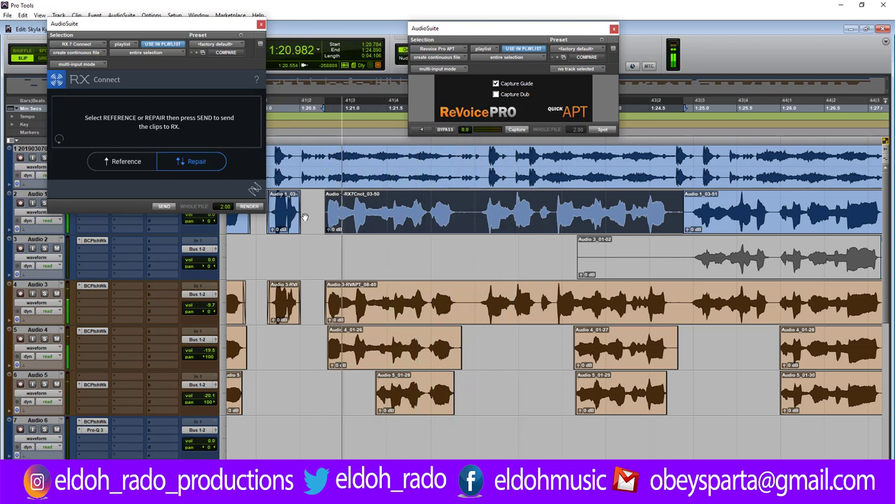
pyautogui.press('space')
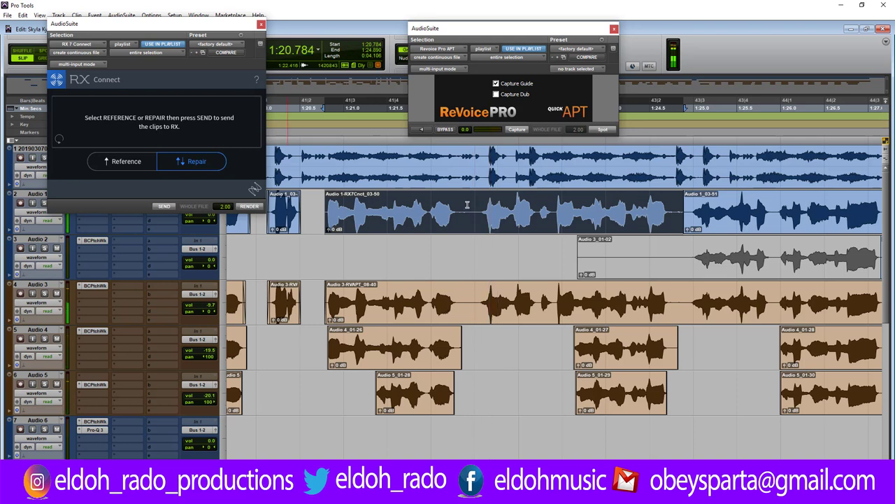
# Delete a range across Audio 1–4 from 1:22.416 and add fades at the resulting clip edges.
pyautogui.click(467, 205)
pyautogui.hotkey('ctrl', ']')
pyautogui.hotkey('ctrl', ']')
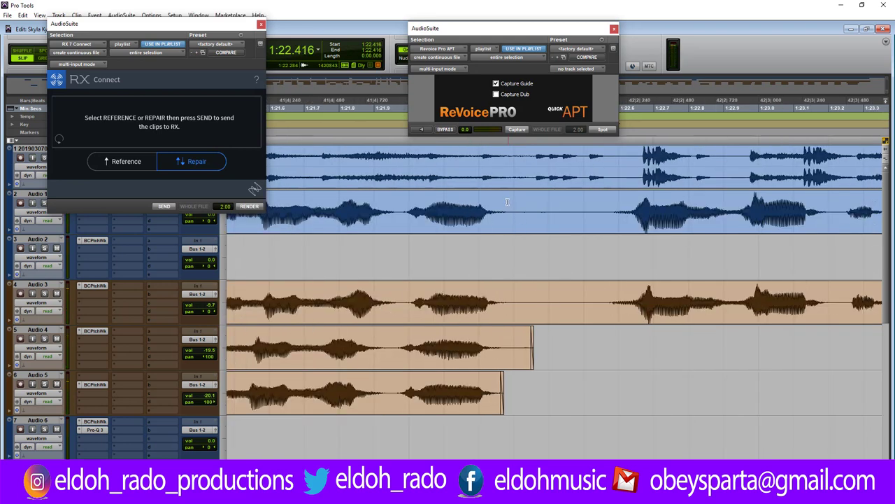
pyautogui.moveTo(507, 202); pyautogui.dragTo(596, 336)
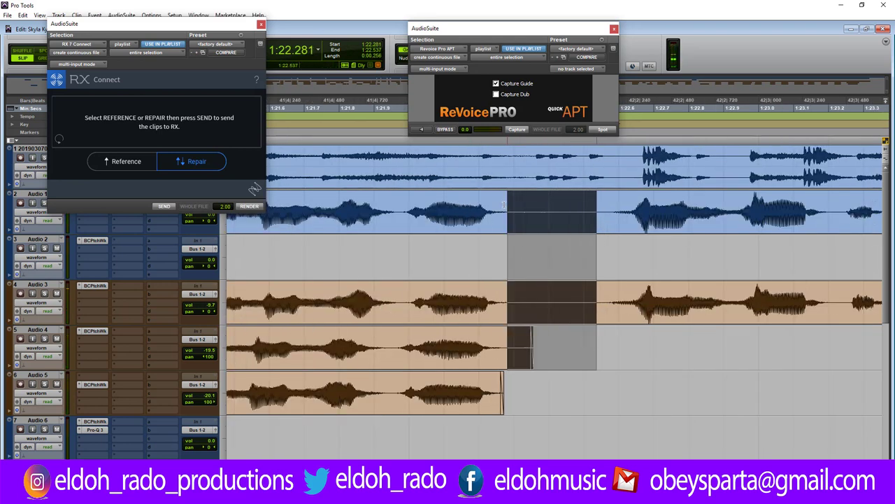
pyautogui.press('Delete')
pyautogui.click(603, 223)
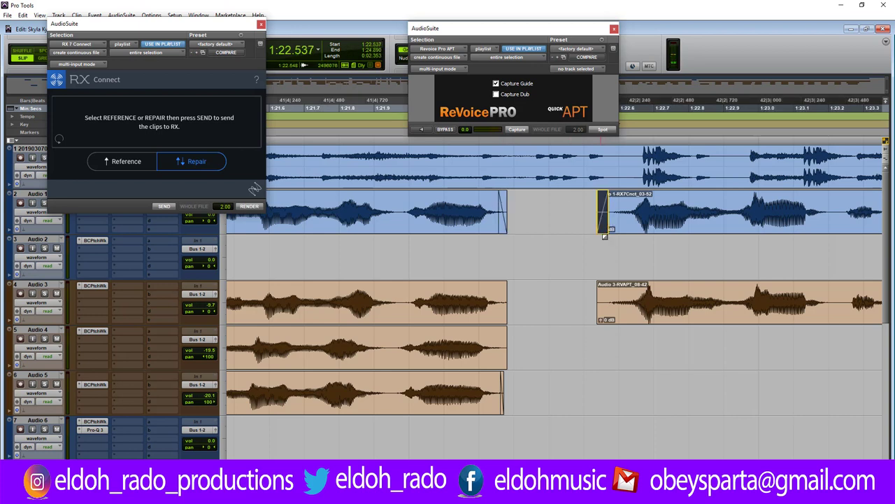
pyautogui.click(501, 294)
pyautogui.click(501, 347)
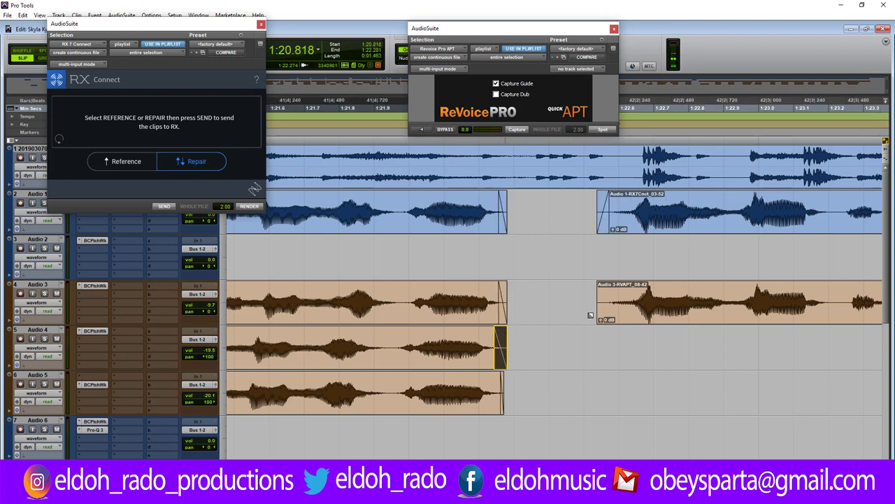
pyautogui.moveTo(599, 284); pyautogui.dragTo(612, 288)
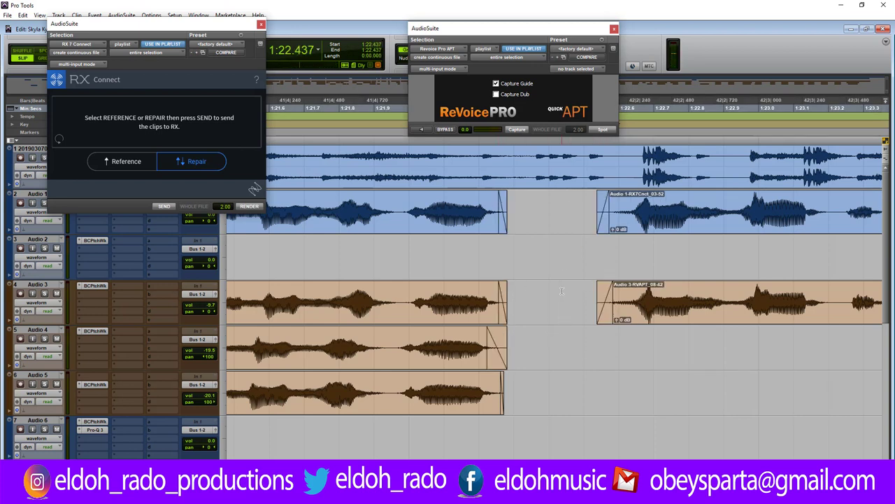
# Delete a short range in the Audio 3 clip, splitting it into two clips.
pyautogui.hotkey('ctrl', '[')
pyautogui.hotkey('ctrl', '[')
pyautogui.press('space')
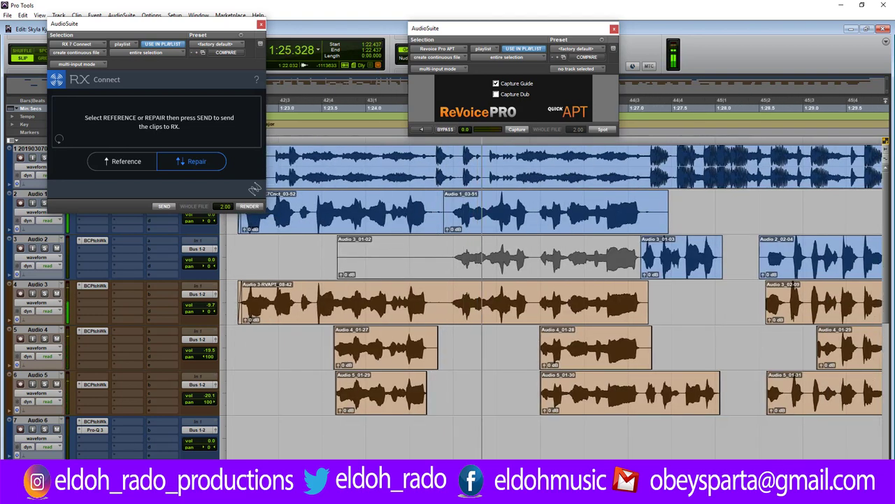
pyautogui.press('space')
pyautogui.doubleClick(461, 204)
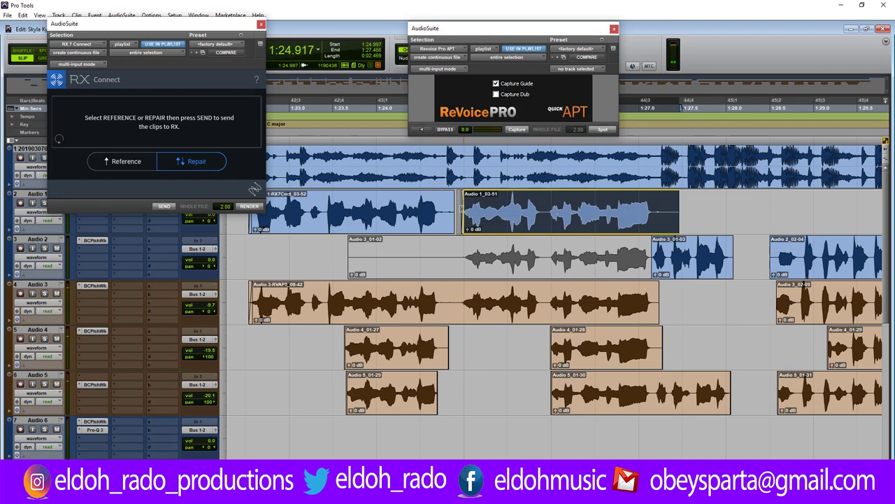
pyautogui.moveTo(445, 298); pyautogui.dragTo(458, 297)
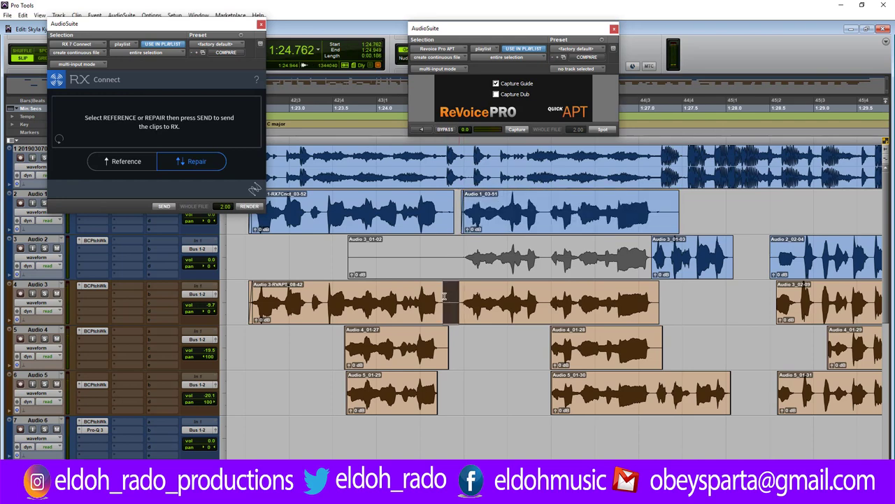
pyautogui.press('Delete')
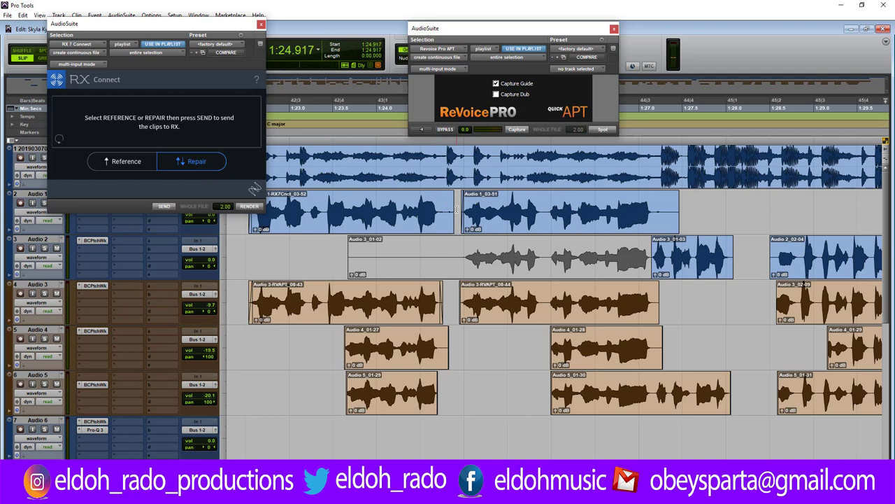
pyautogui.scroll(5, 456, 209)
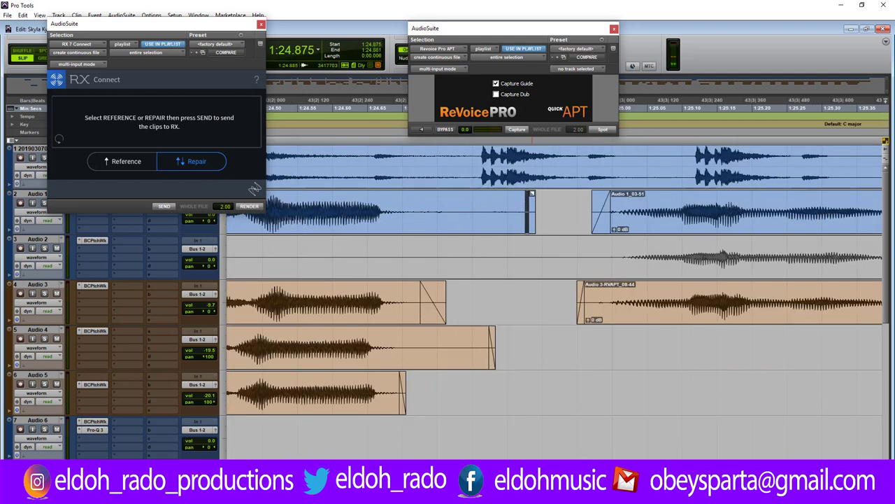
# Shorten the end of the Audio 1 clip at the gap after auditioning it.
pyautogui.moveTo(531, 192); pyautogui.dragTo(536, 203)
pyautogui.press('space')
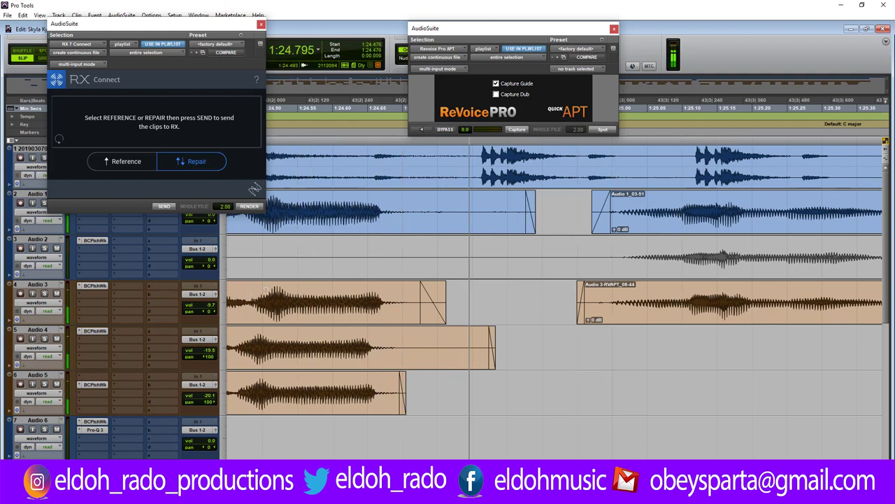
pyautogui.press('space')
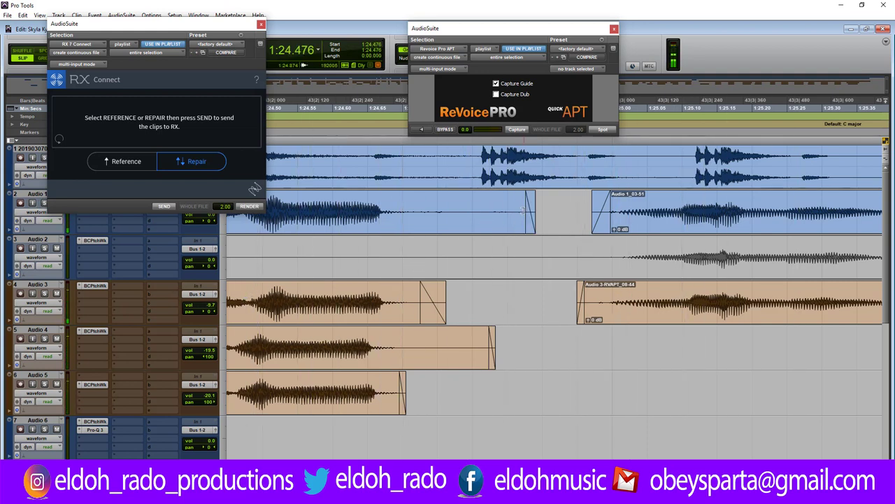
pyautogui.moveTo(533, 210); pyautogui.dragTo(458, 219)
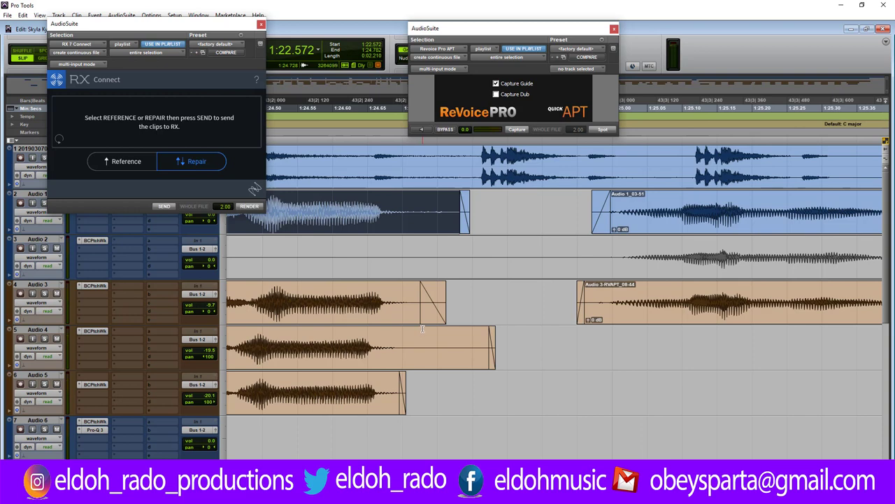
pyautogui.press('r')
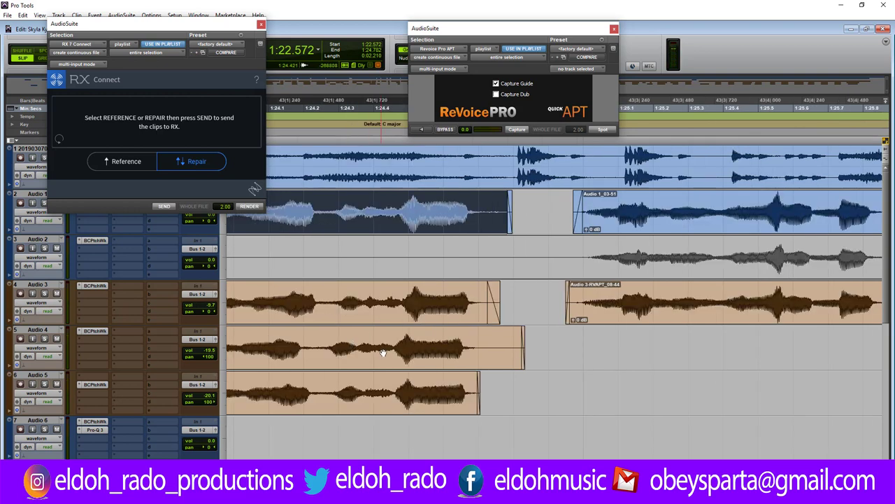
# Audition the harmonies from around 1:24, zooming in on the Audio 4 clip.
pyautogui.click(263, 343)
pyautogui.press('space')
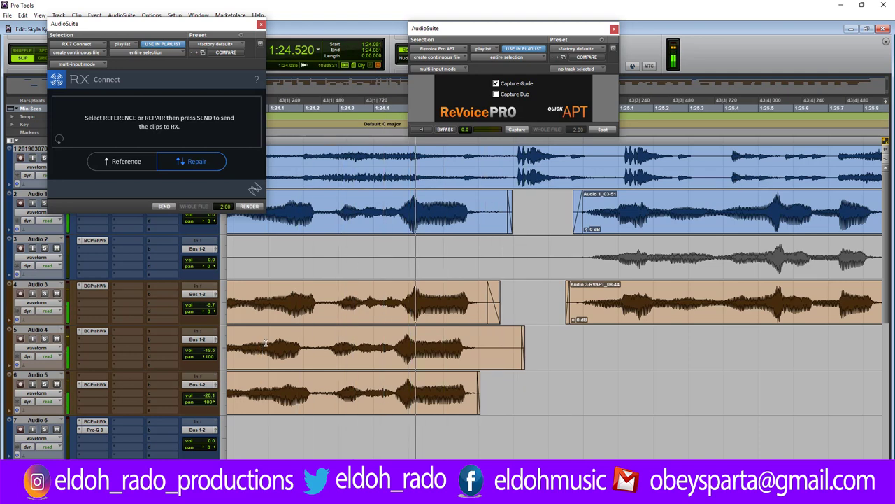
pyautogui.press('space')
pyautogui.press('t')
pyautogui.press('t')
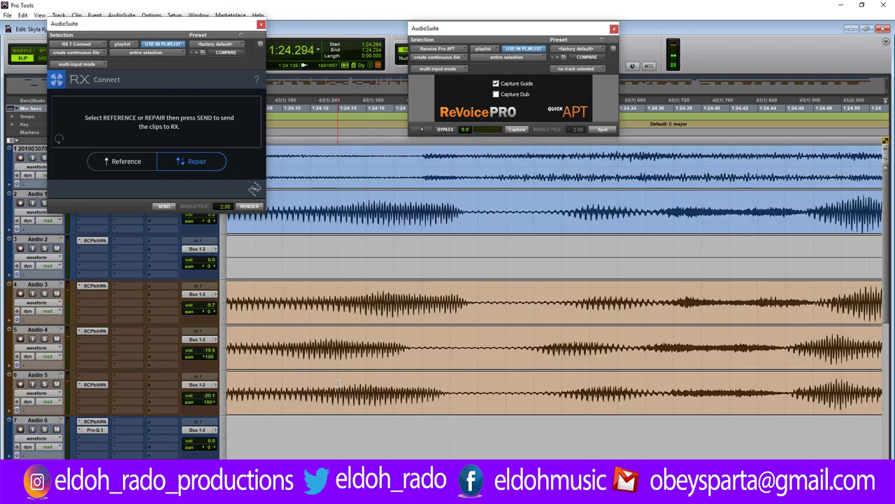
pyautogui.doubleClick(572, 352)
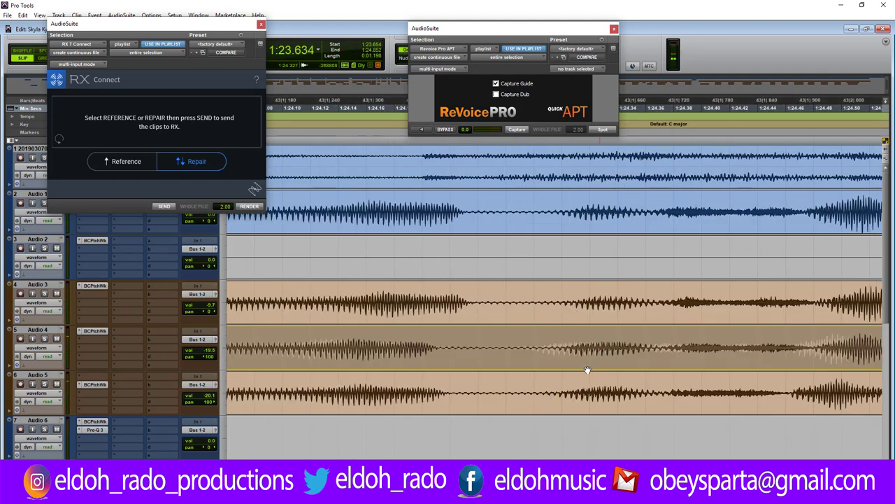
pyautogui.click(282, 332)
pyautogui.press('space')
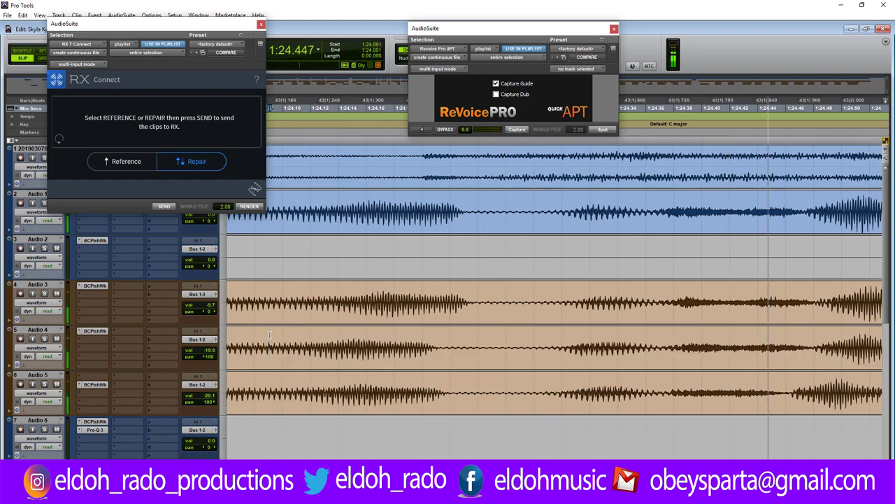
pyautogui.press('space')
pyautogui.press('space')
pyautogui.press('r')
pyautogui.press('r')
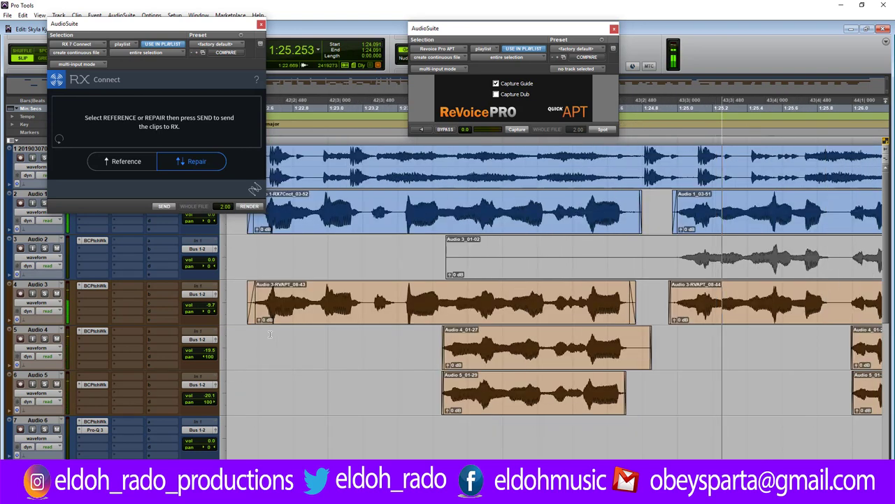
# Shorten the end of the Audio 1_03-51 clip and check playback around 1:25.8.
pyautogui.click(596, 347)
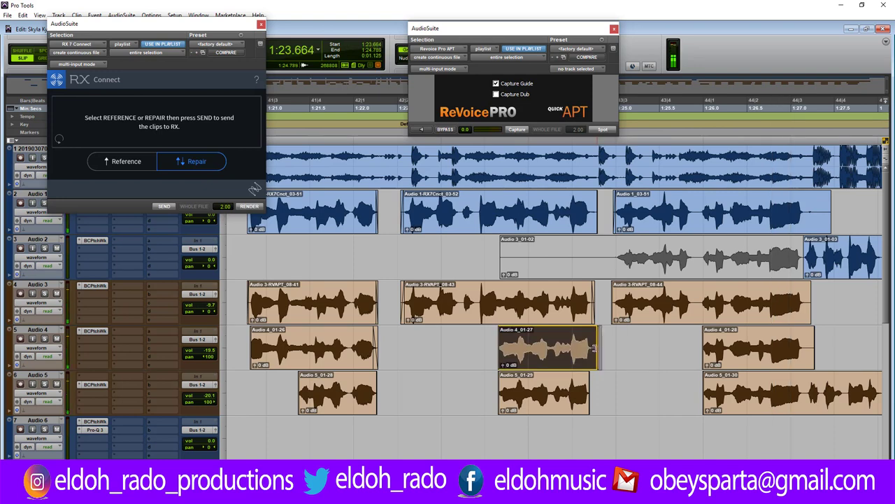
pyautogui.click(570, 343)
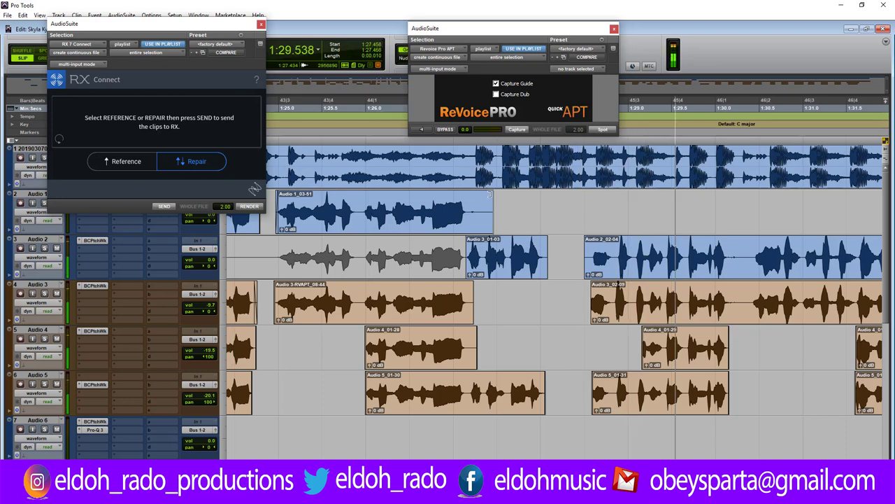
pyautogui.click(485, 205)
pyautogui.moveTo(486, 204); pyautogui.dragTo(473, 204)
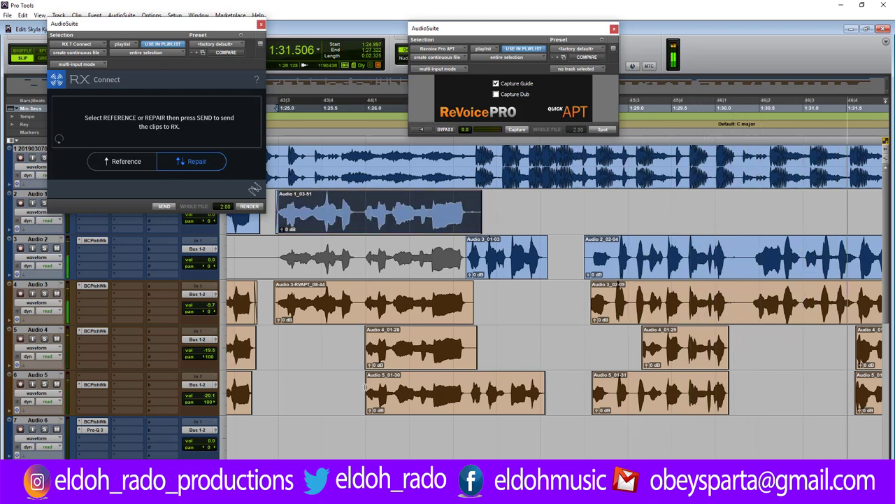
pyautogui.click(352, 344)
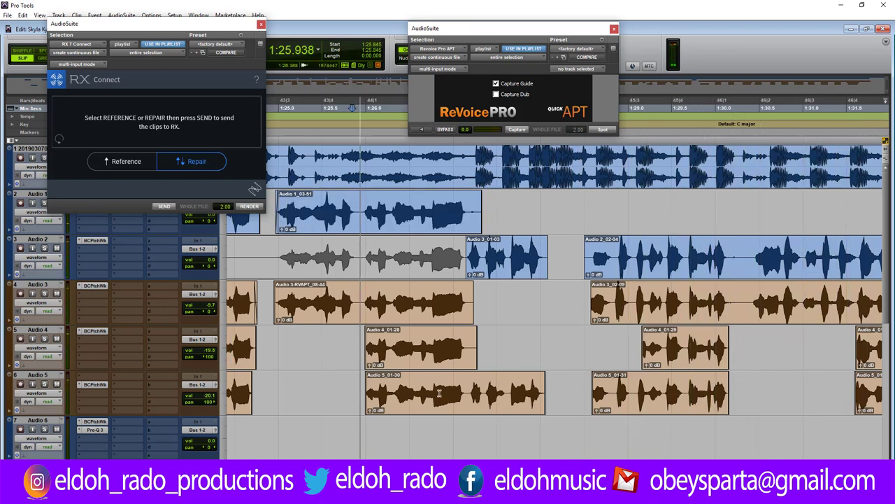
pyautogui.click(592, 327)
# Move Audio 3_02-09 later, extend Audio 3 to 1:28.582, and trim Audio 3_02-59's end at 1:28.876.
pyautogui.hotkey('ctrl', ']')
pyautogui.hotkey('ctrl', ']')
pyautogui.hotkey('ctrl', ']')
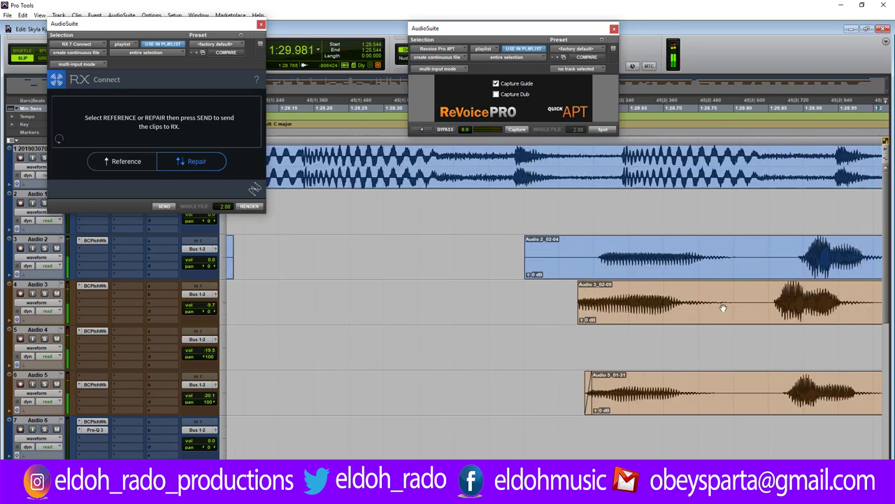
pyautogui.moveTo(654, 311); pyautogui.dragTo(685, 311)
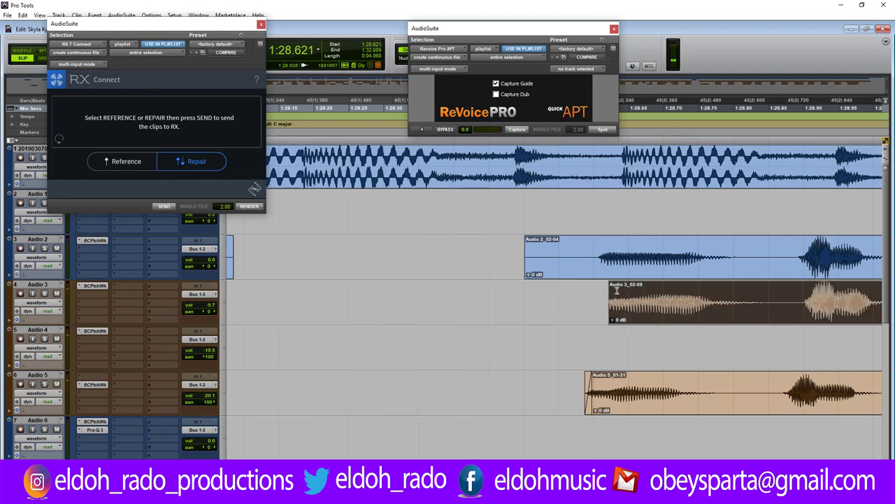
pyautogui.moveTo(616, 290); pyautogui.dragTo(591, 308)
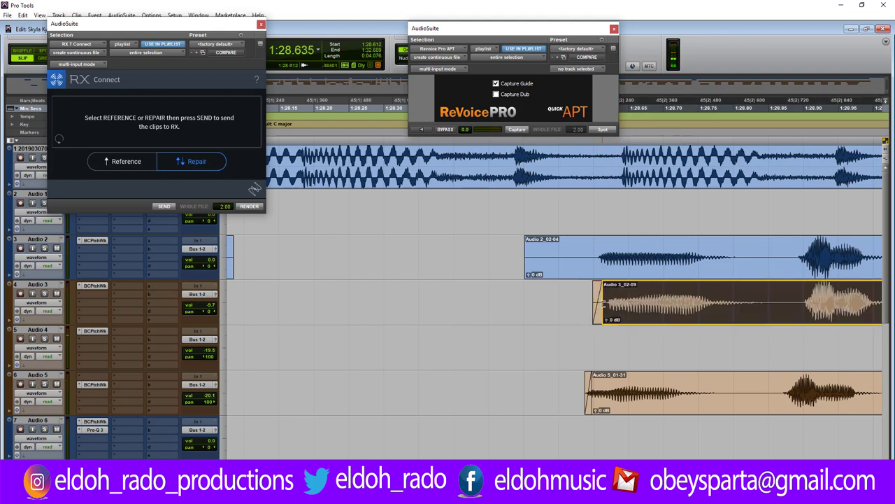
pyautogui.click(650, 314)
pyautogui.click(651, 313)
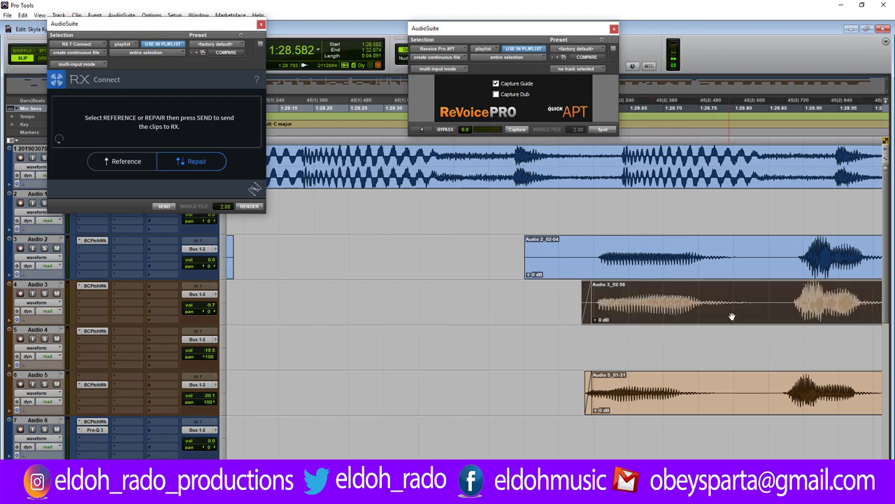
pyautogui.click(787, 299)
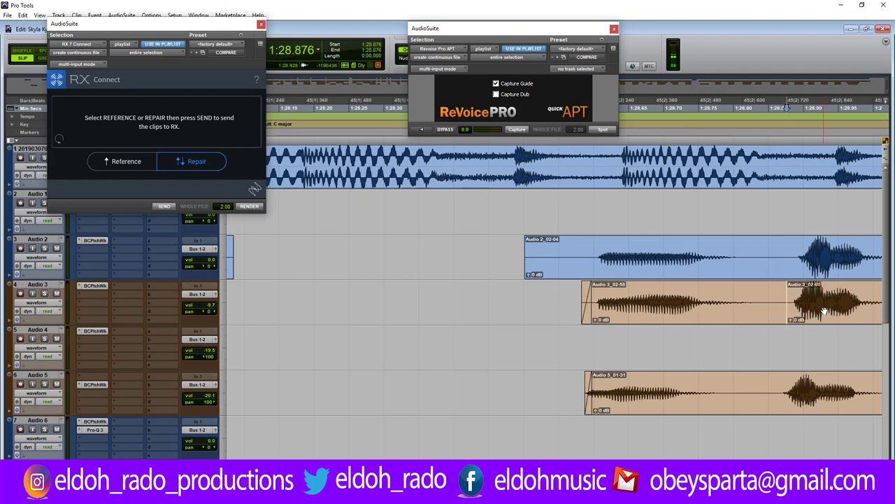
pyautogui.moveTo(786, 295); pyautogui.dragTo(774, 295)
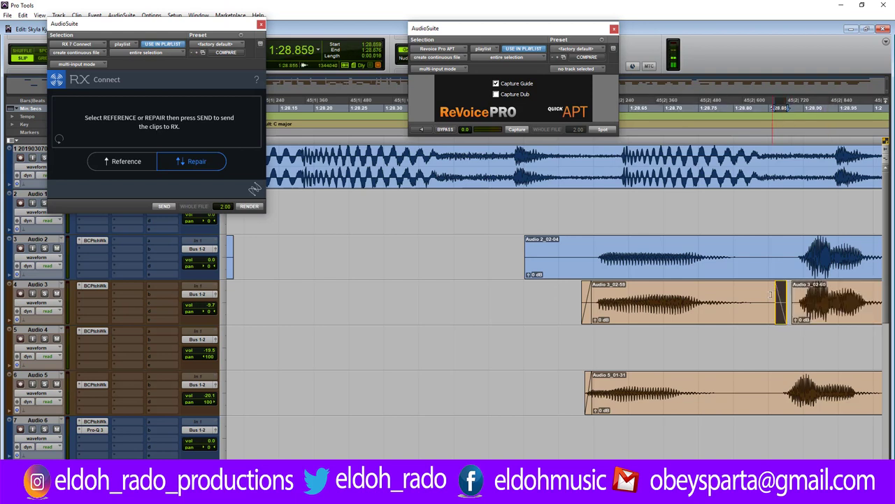
pyautogui.press('Delete')
# Trim the start of the Audio 2_02-04 clip later and audition the result.
pyautogui.click(486, 381)
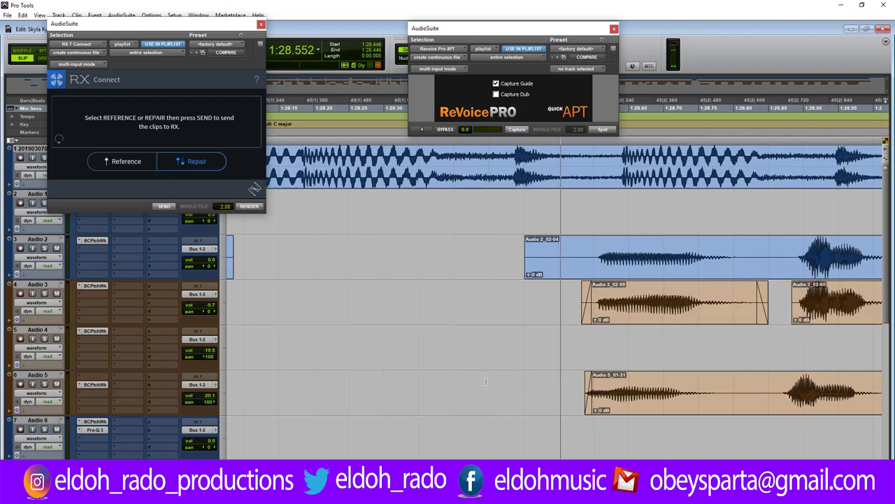
pyautogui.moveTo(528, 240); pyautogui.dragTo(574, 239)
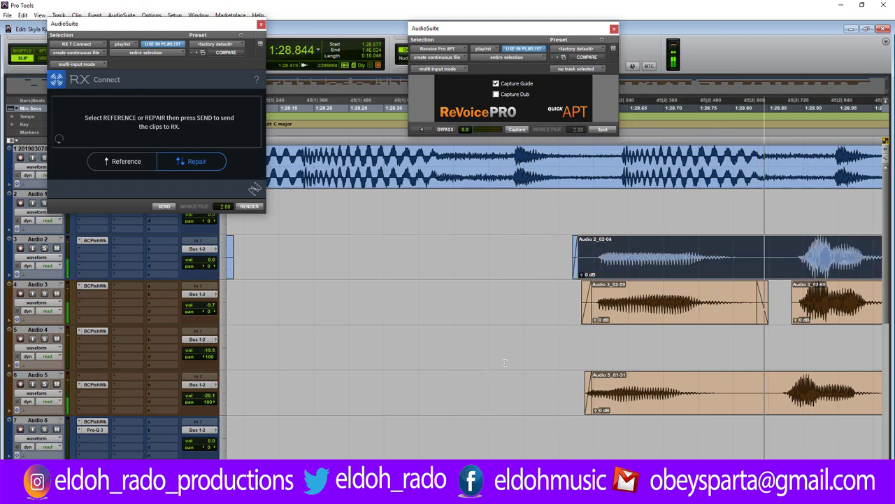
pyautogui.click(428, 295)
pyautogui.press('r')
pyautogui.press('r')
pyautogui.press('r')
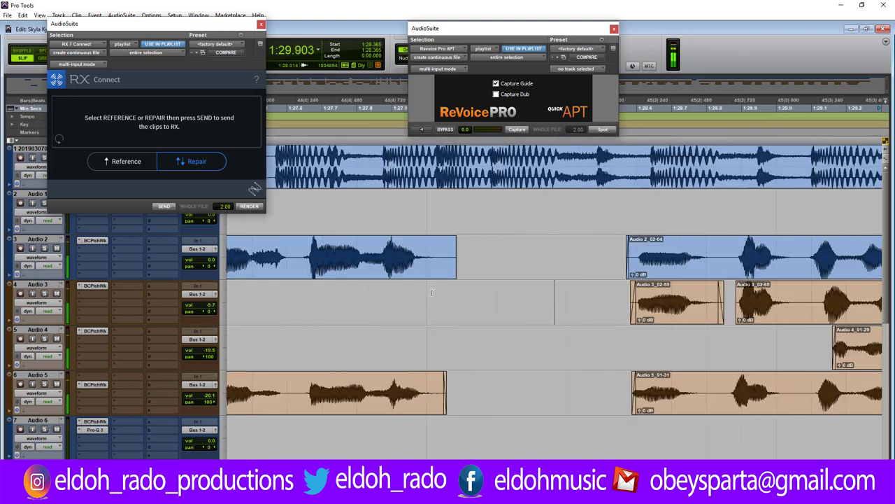
pyautogui.press('space')
pyautogui.press('space')
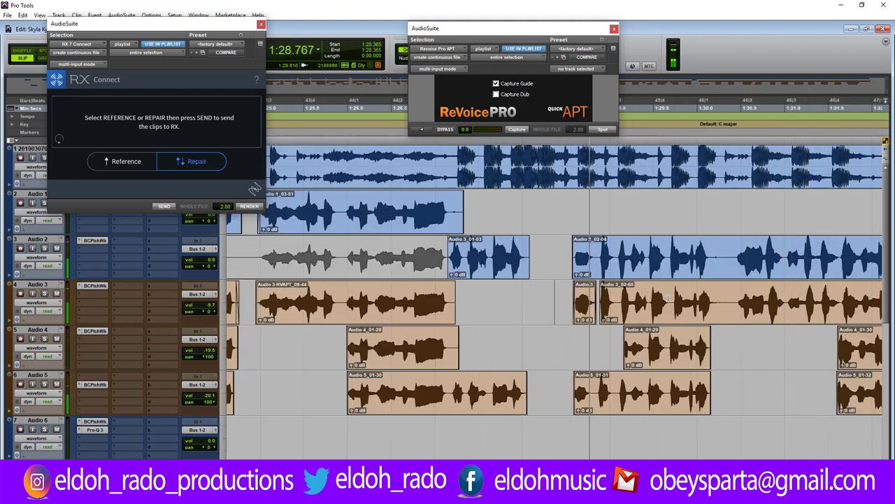
pyautogui.press('space')
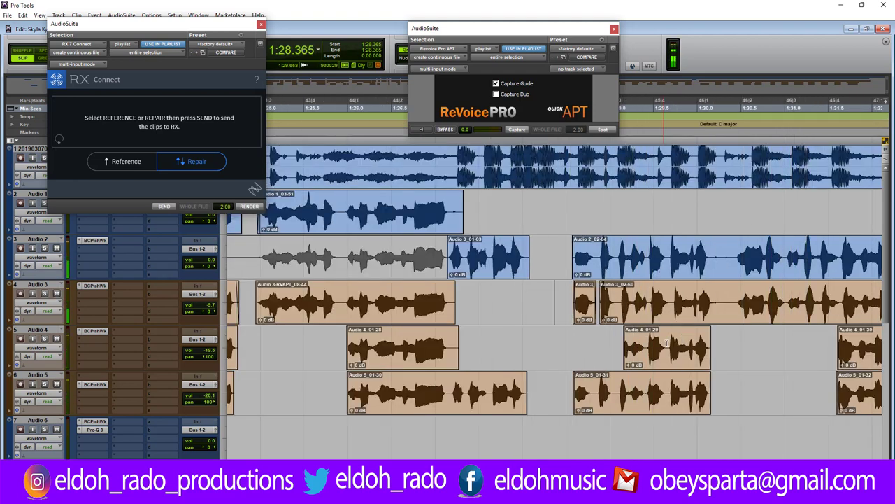
pyautogui.press('t')
pyautogui.press('t')
pyautogui.press('t')
pyautogui.press('t')
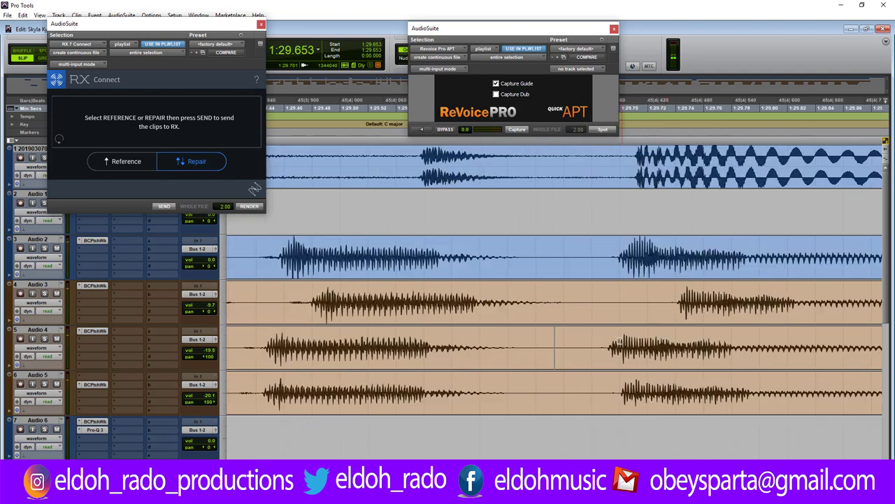
# Nudge Audio 4_01-70, 4_01-72 and 5_01-86 slightly later and Audio 3_02-62 earlier.
pyautogui.moveTo(638, 358); pyautogui.dragTo(653, 358)
pyautogui.click(284, 299)
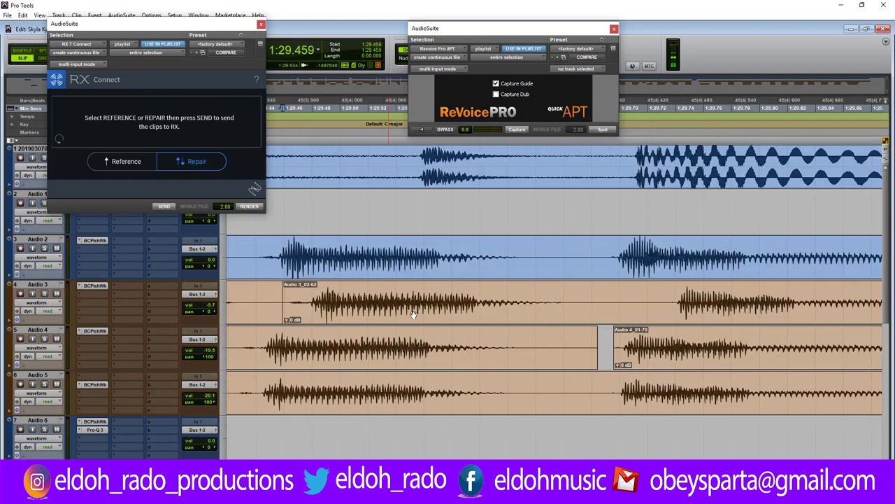
pyautogui.moveTo(413, 315); pyautogui.dragTo(375, 311)
pyautogui.click(262, 346)
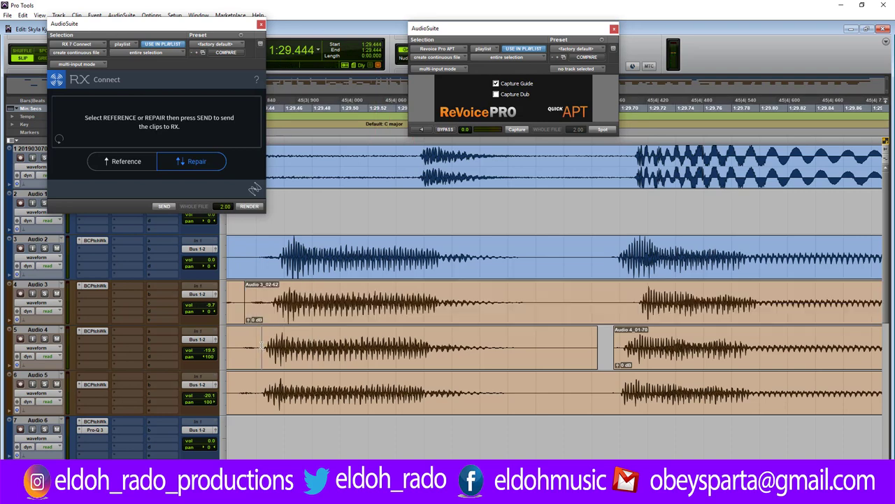
pyautogui.moveTo(296, 354); pyautogui.dragTo(301, 354)
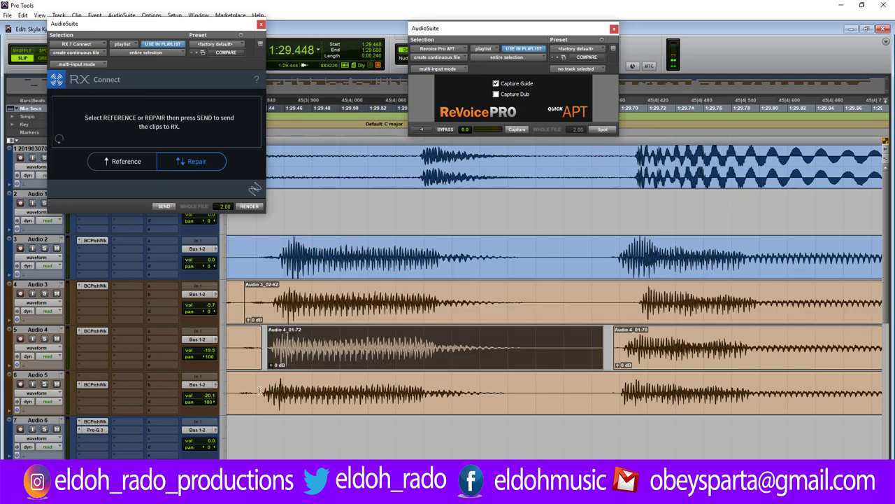
pyautogui.click(260, 390)
pyautogui.moveTo(272, 391); pyautogui.dragTo(279, 392)
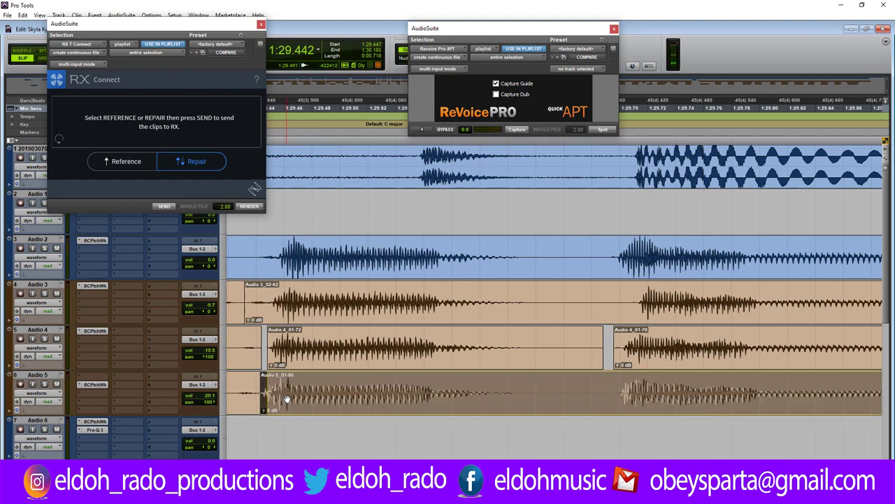
# Split the Audio 3 harmony clip at 1:29.695 and zoom back out.
pyautogui.click(629, 297)
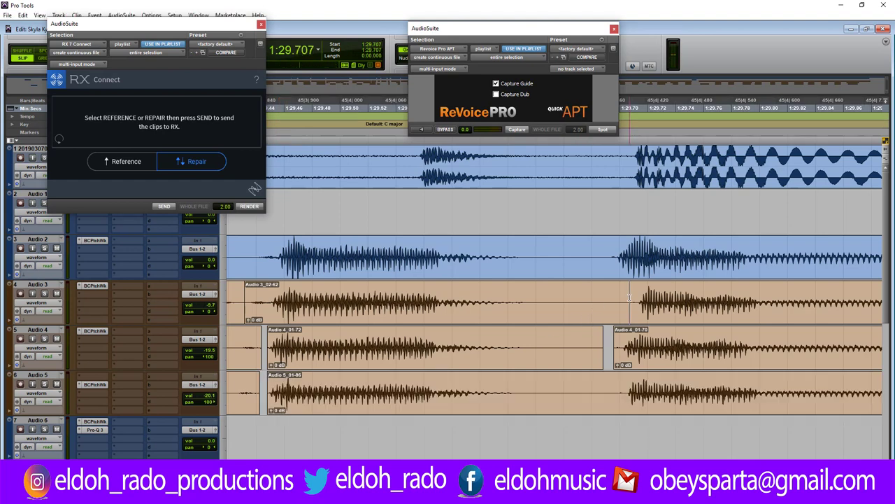
pyautogui.hotkey('ctrl', 'e')
pyautogui.click(679, 313)
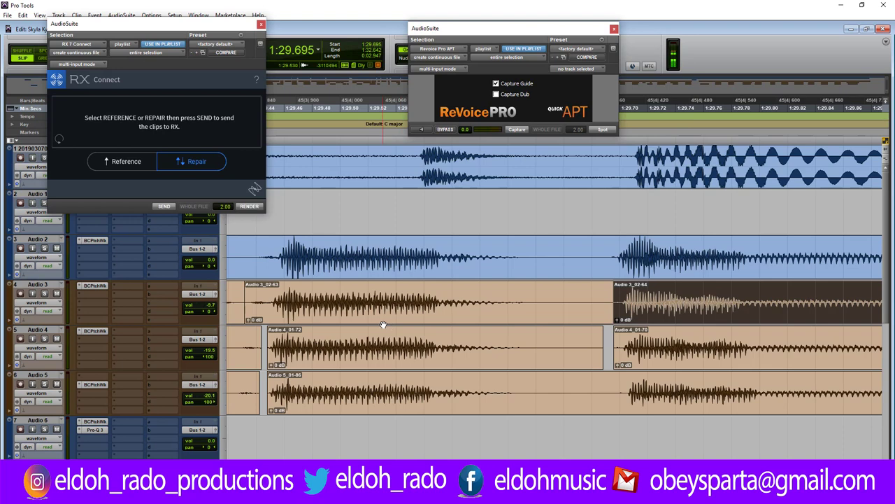
pyautogui.press('r')
pyautogui.press('r')
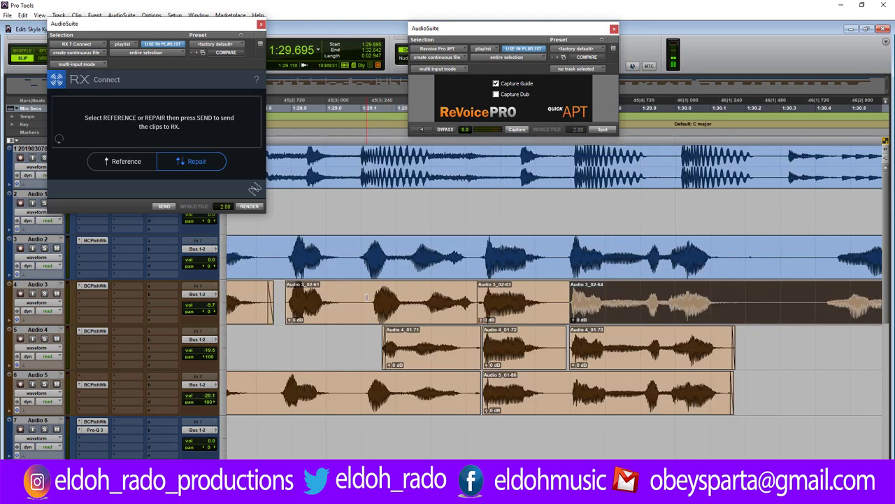
# Separate a stretch of Audio 3 into its own clip and audition it.
pyautogui.click(371, 297)
pyautogui.moveTo(364, 302); pyautogui.dragTo(467, 305)
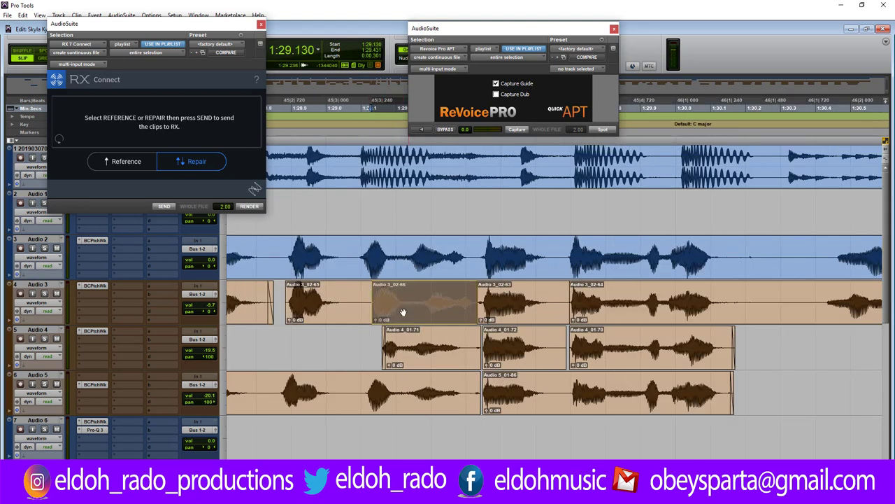
pyautogui.hotkey('ctrl', 'e')
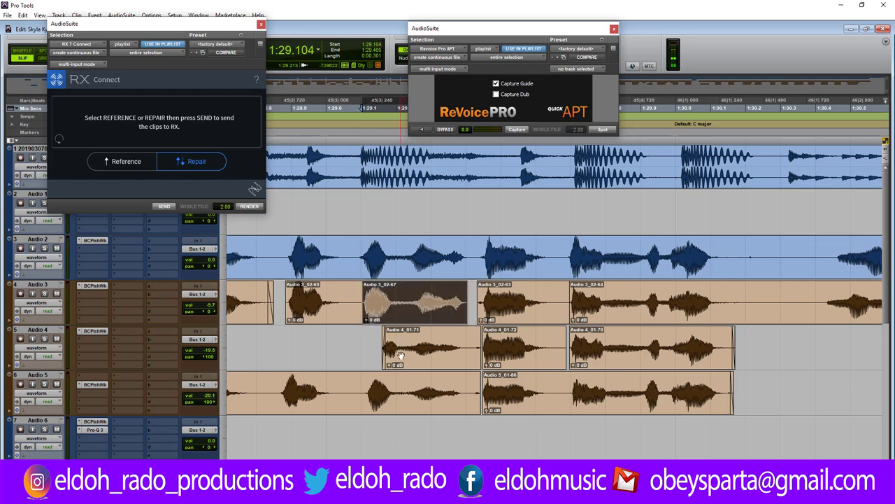
pyautogui.click(339, 345)
pyautogui.press('space')
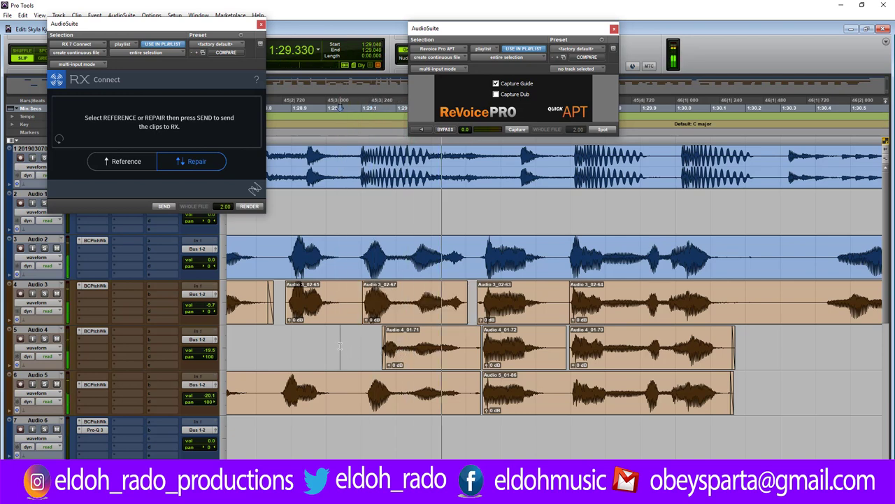
pyautogui.press('space')
pyautogui.press('space')
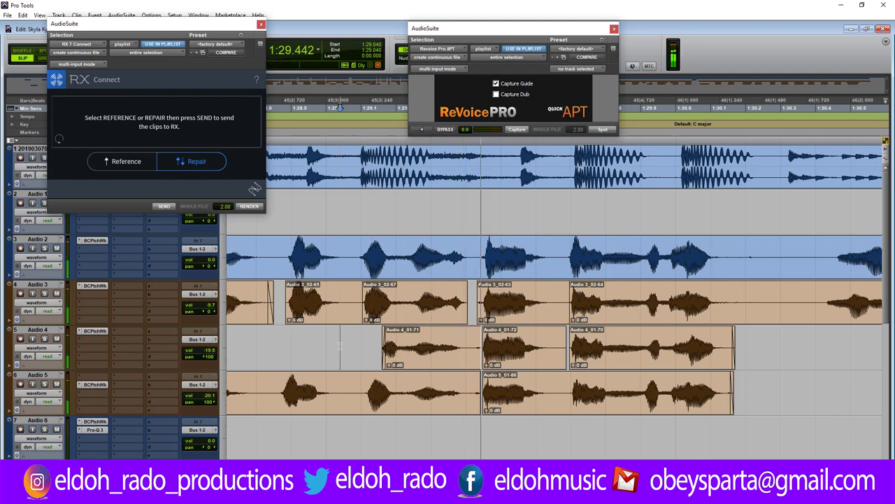
# Mute the Audio 4_01-71 clip and listen back to the harmonies.
pyautogui.click(422, 363)
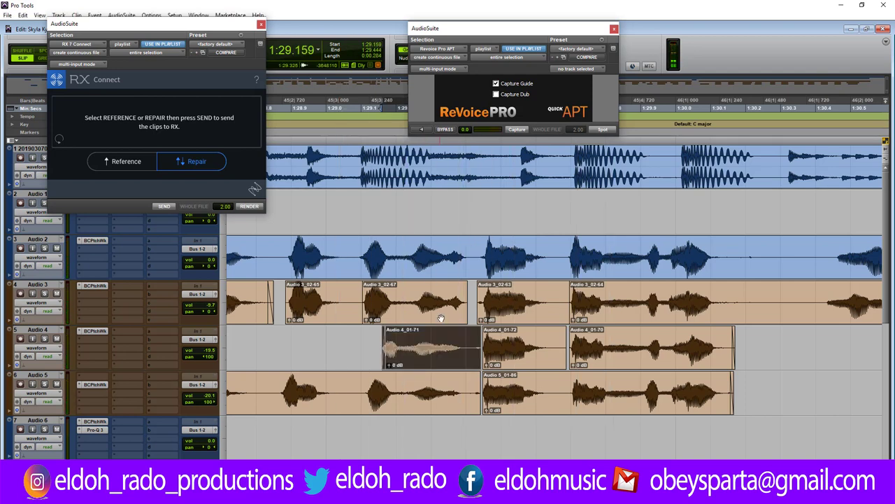
pyautogui.click(466, 226)
pyautogui.click(437, 356)
pyautogui.rightClick(434, 353)
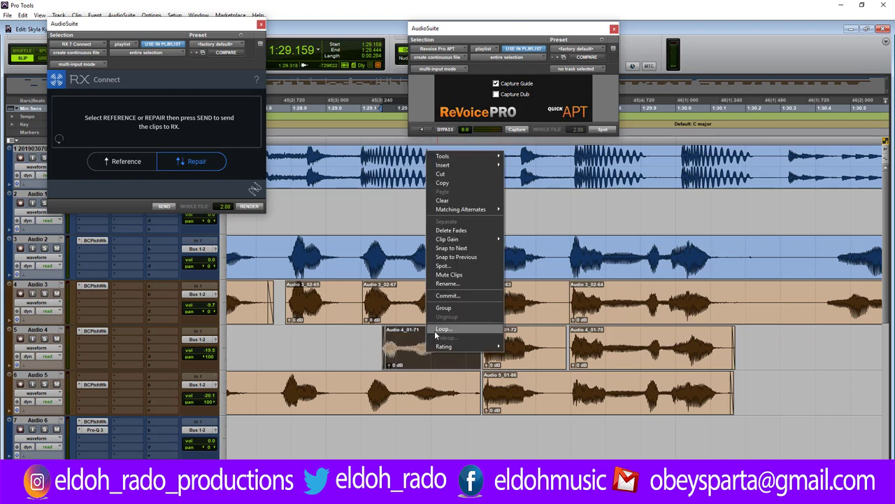
pyautogui.click(459, 275)
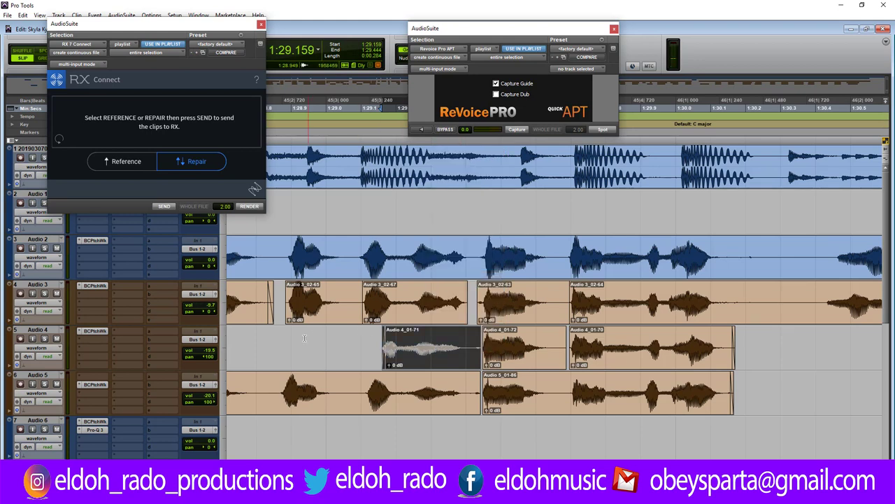
pyautogui.click(282, 341)
pyautogui.press('space')
pyautogui.press('space')
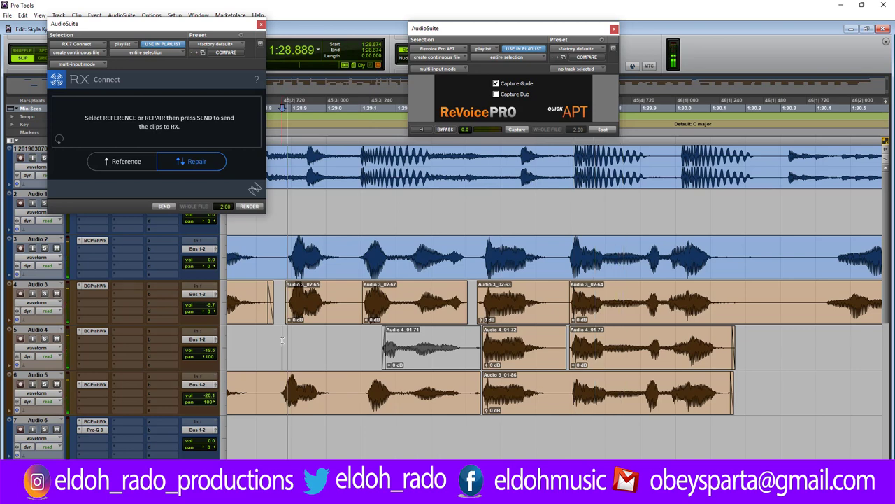
pyautogui.press('space')
# Shorten the ends of the first Audio 5 clip, Audio 4_01-72 and Audio 3_02-63.
pyautogui.click(474, 383)
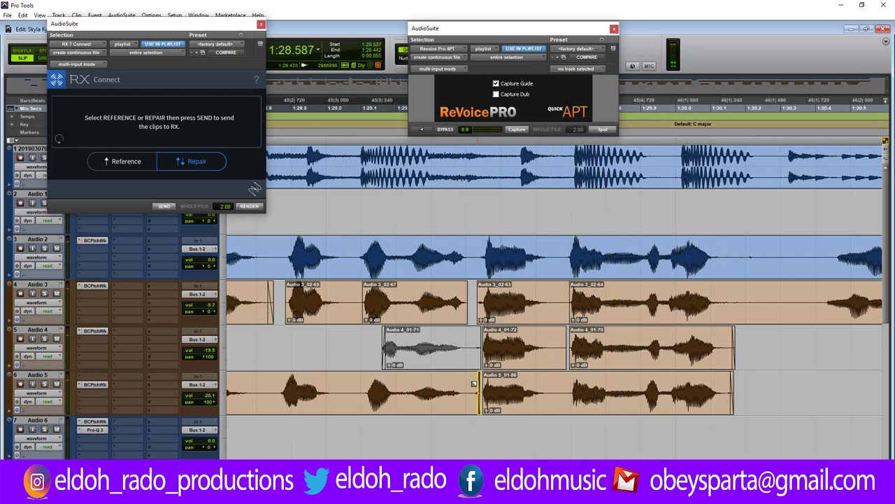
pyautogui.moveTo(474, 383); pyautogui.dragTo(465, 390)
pyautogui.click(557, 344)
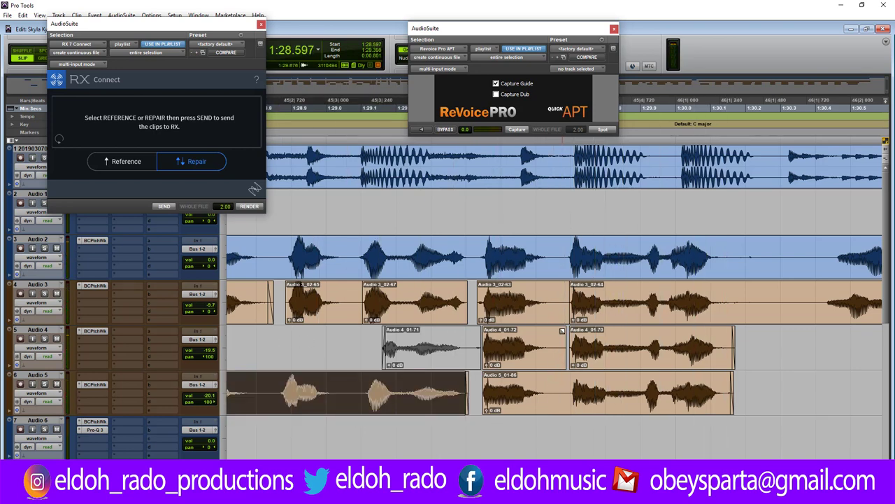
pyautogui.moveTo(563, 336); pyautogui.dragTo(551, 336)
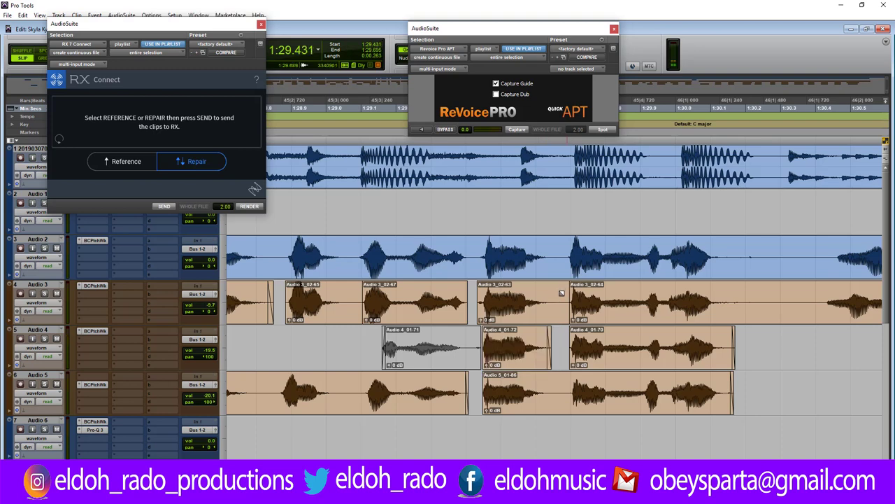
pyautogui.moveTo(563, 293); pyautogui.dragTo(543, 295)
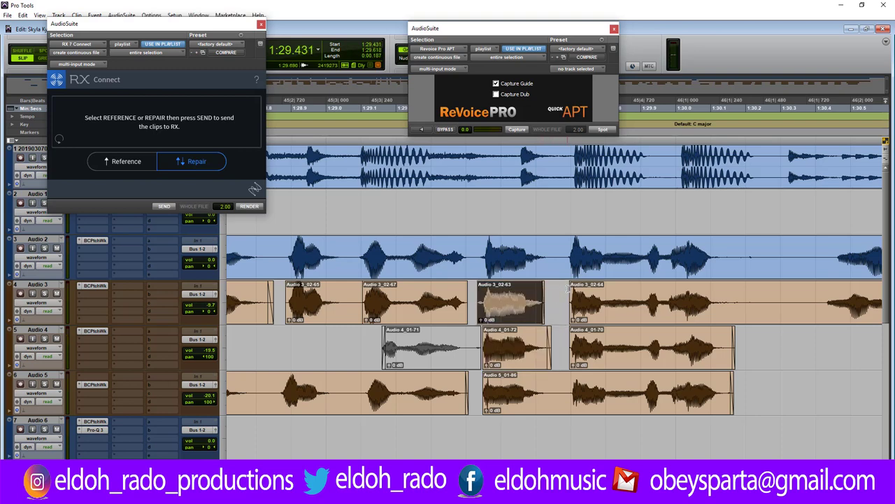
# Delete a stretch across Audio 2 and 3 near 1:30.2, trim Audio 5_01-87, and select clips for fading.
pyautogui.moveTo(727, 243); pyautogui.dragTo(812, 316)
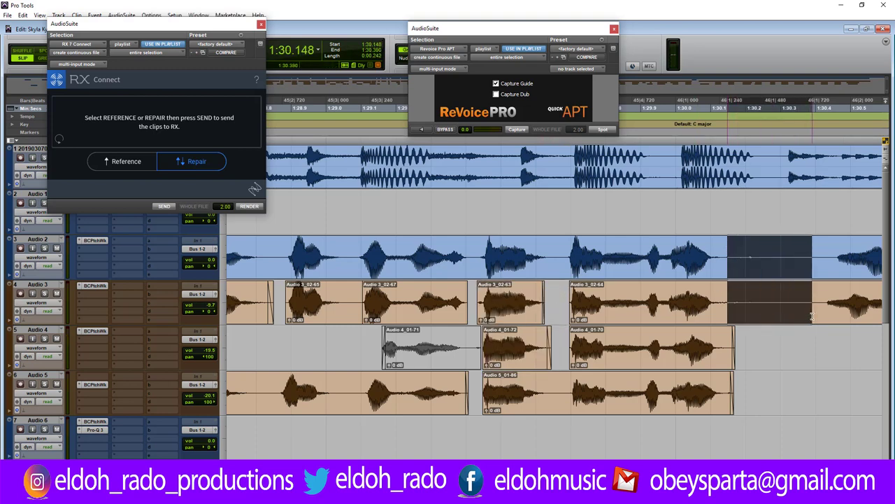
pyautogui.press('Delete')
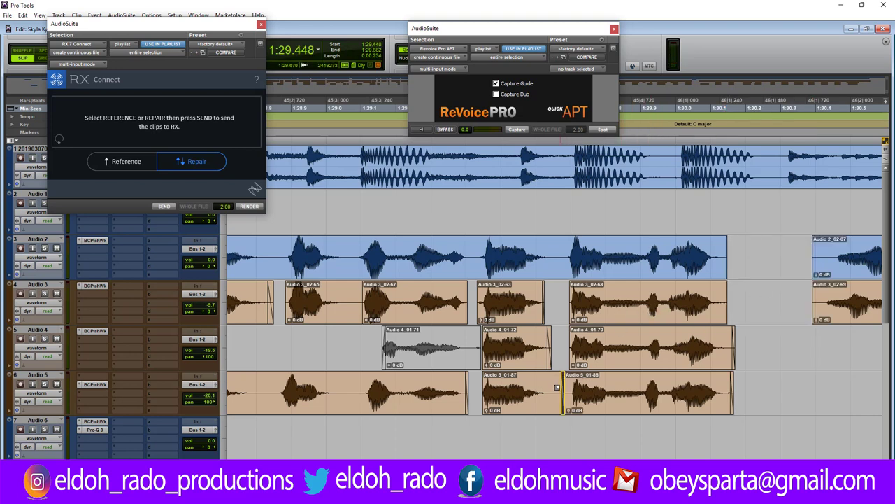
pyautogui.moveTo(558, 387); pyautogui.dragTo(550, 390)
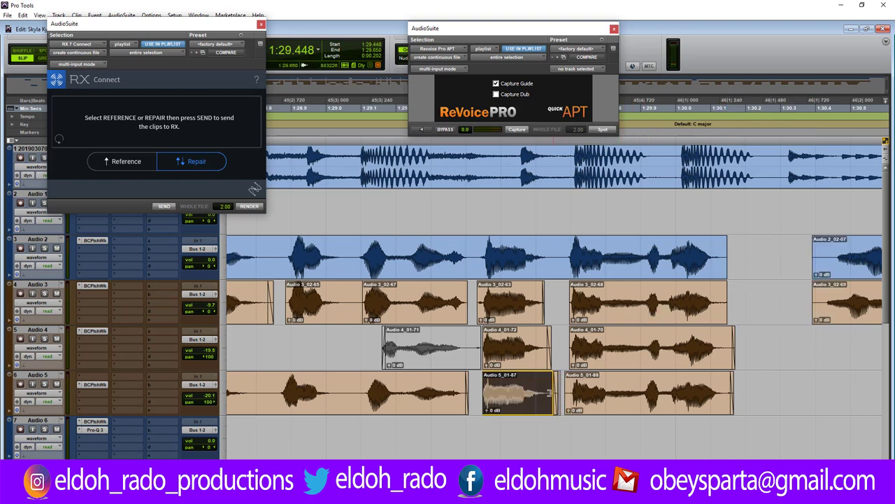
pyautogui.keyDown('shift'); pyautogui.click(616, 353); pyautogui.keyUp('shift')
pyautogui.keyDown('shift'); pyautogui.click(612, 392); pyautogui.keyUp('shift')
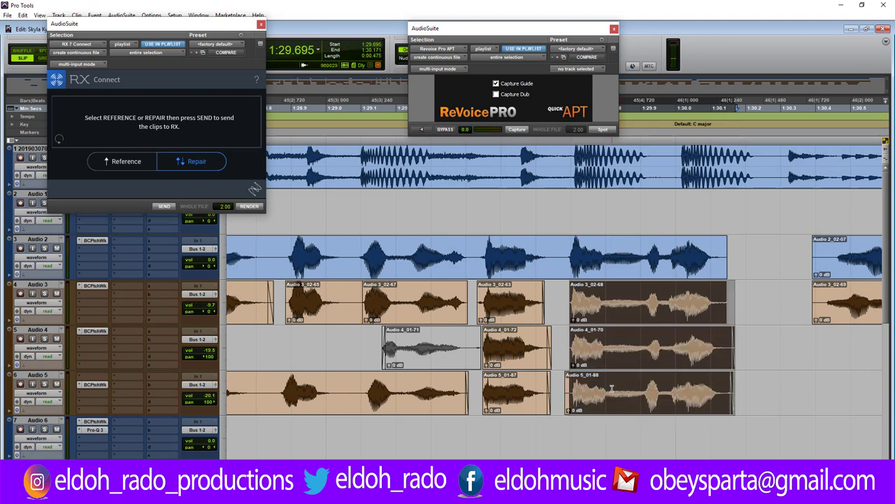
# Apply 10 ms batch fades to the three selected harmony clips.
pyautogui.hotkey('ctrl', 'f')
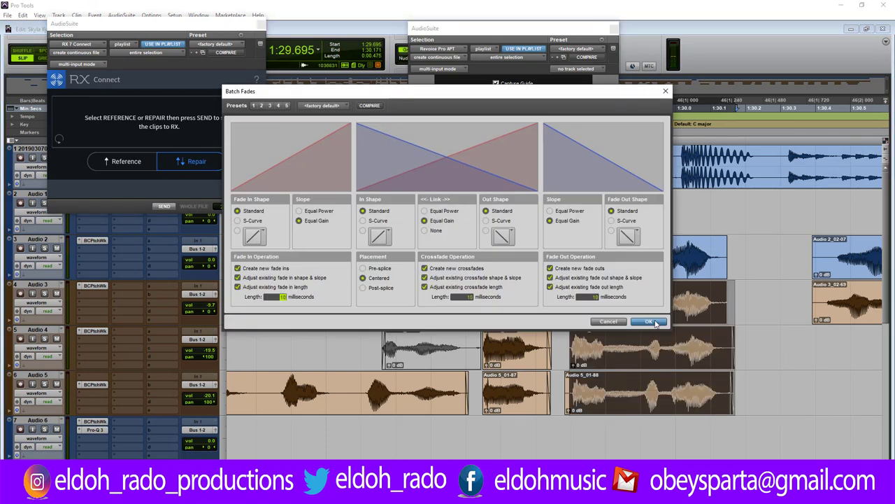
pyautogui.click(649, 322)
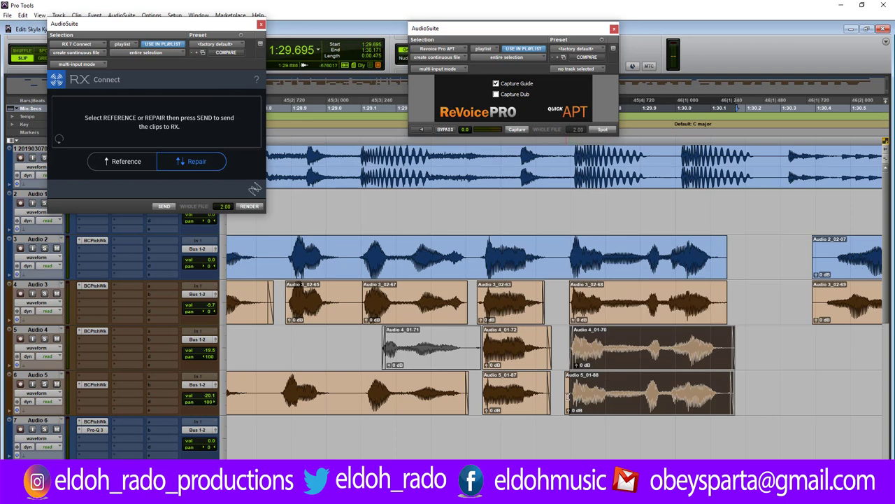
pyautogui.click(568, 396)
pyautogui.moveTo(569, 378); pyautogui.dragTo(567, 393)
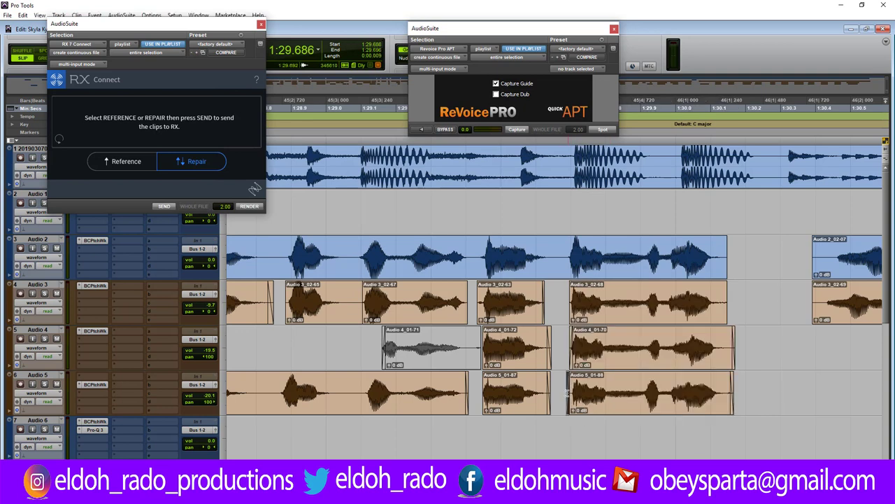
# Play back the faded harmonies from the start of Audio 5_01-88.
pyautogui.press('space')
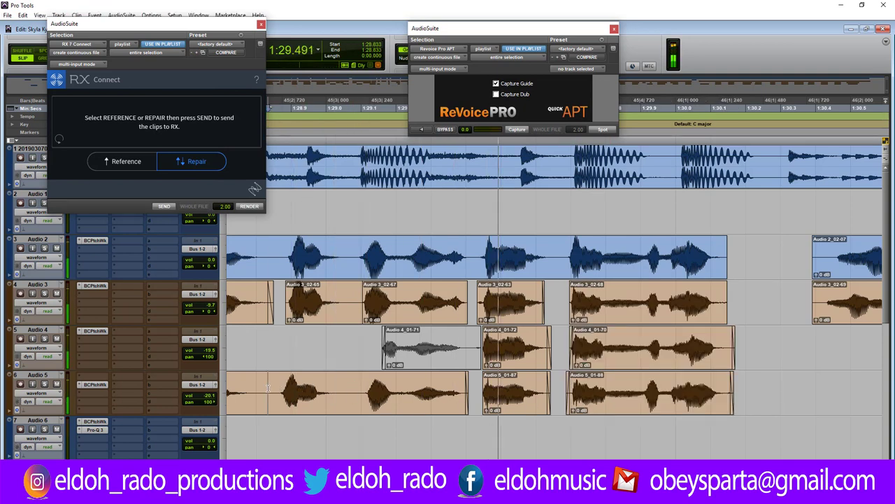
pyautogui.hotkey('ctrl', '[')
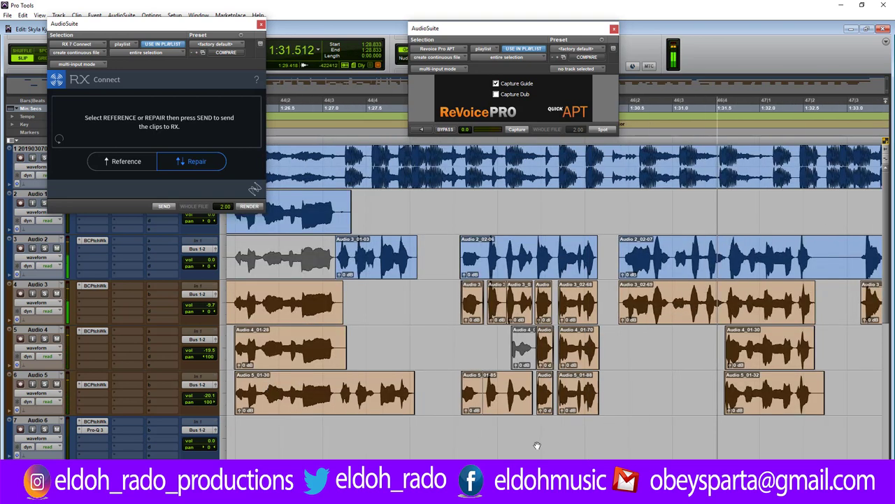
pyautogui.press('space')
pyautogui.hscroll(5, 511, 414)
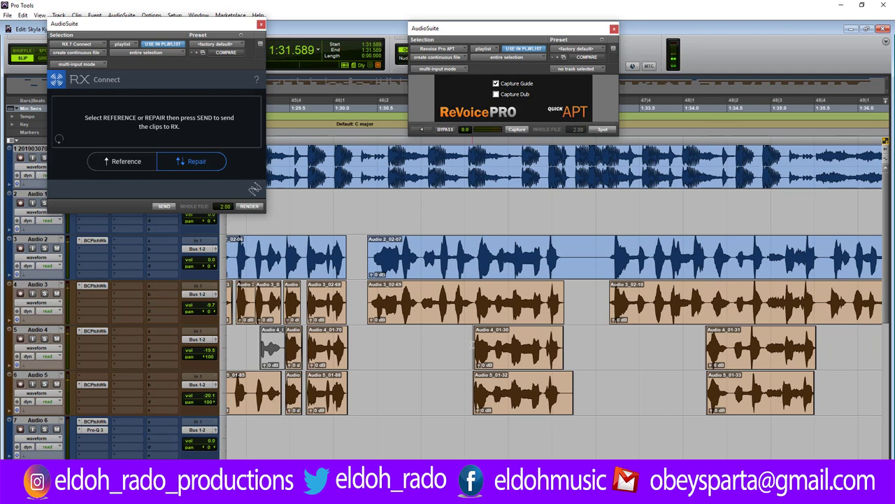
pyautogui.scroll(3, 472, 344)
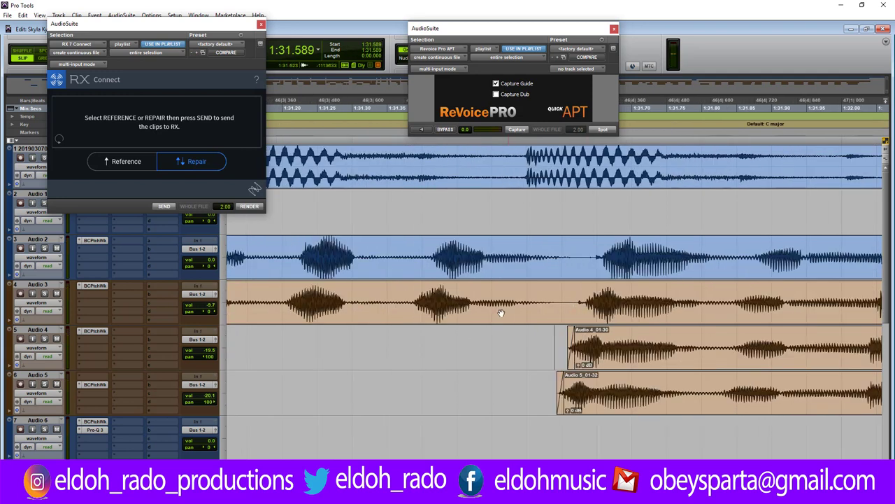
pyautogui.scroll(-3, 514, 313)
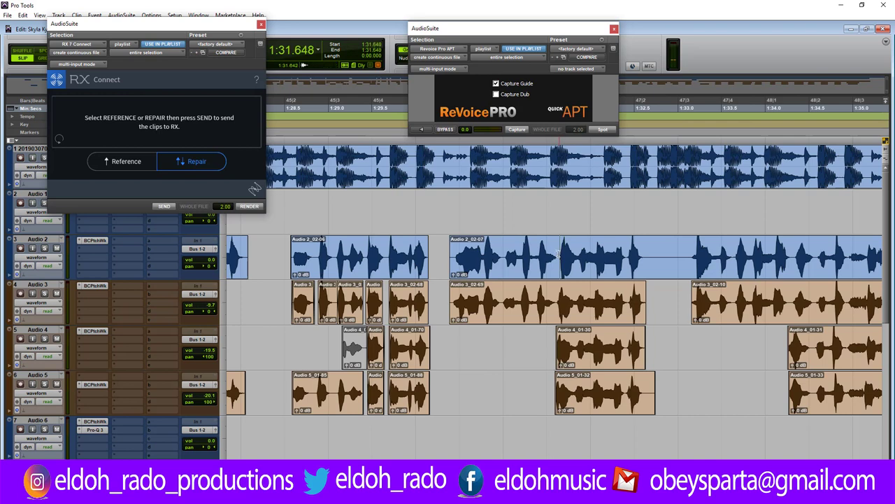
# Split Audio 2, capture Audio 2_02-08 as guide, and align the Audio 3 clip to it with ReVoice Pro APT.
pyautogui.click(644, 256)
pyautogui.hotkey('ctrl', 'e')
pyautogui.click(622, 270)
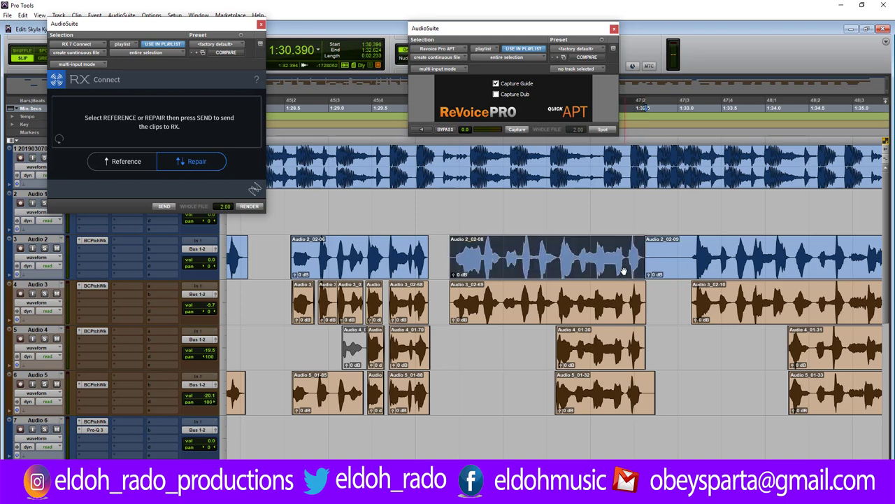
pyautogui.click(521, 132)
pyautogui.press(';')
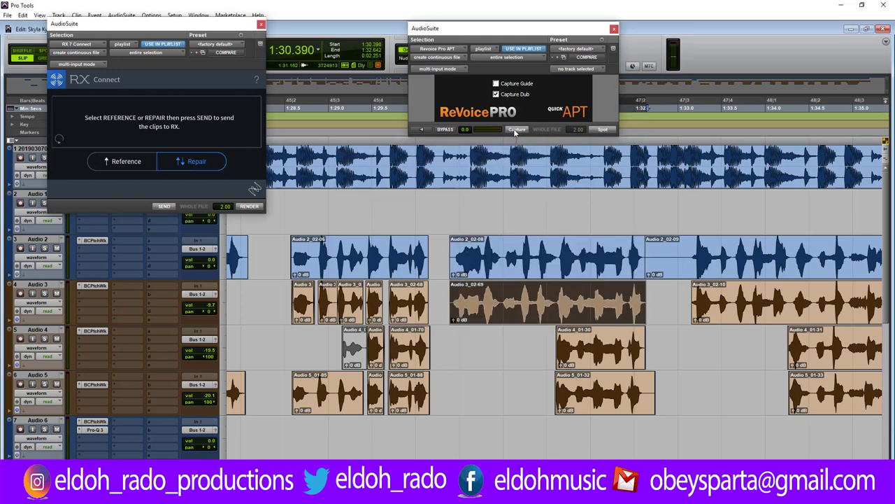
pyautogui.click(516, 132)
pyautogui.click(603, 130)
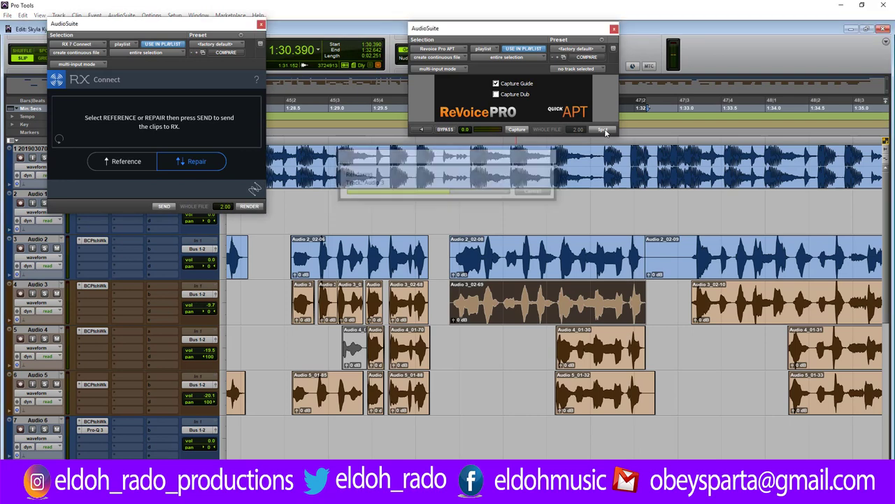
# Split the aligned Audio 3 clip at 1:31.632 and capture it as the new guide.
pyautogui.click(558, 299)
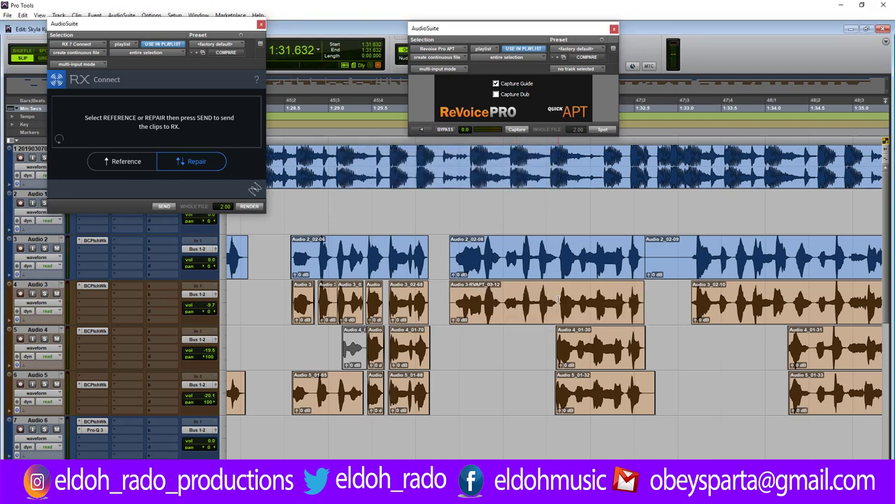
pyautogui.hotkey('shift', 'Tab')
pyautogui.hotkey('ctrl', 'e')
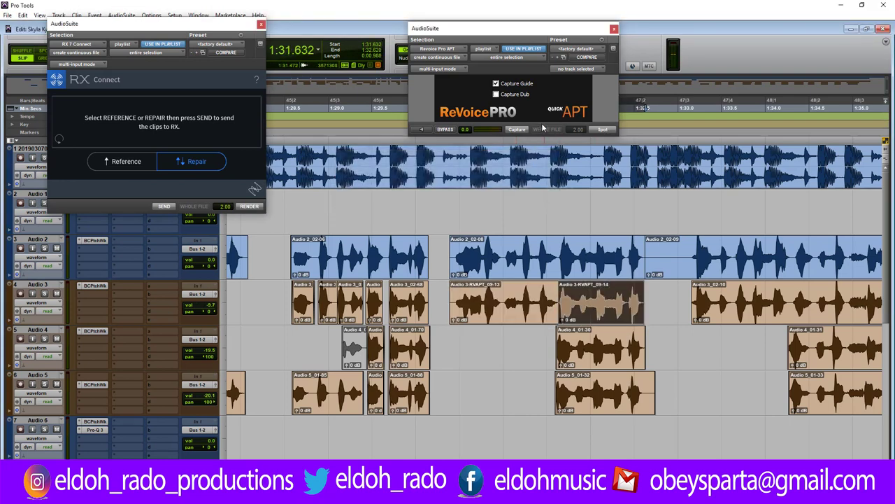
pyautogui.click(519, 131)
# Align Audio 4_01-30 and Audio 5_01-32 to the guide and play back from 1:30.314.
pyautogui.click(592, 360)
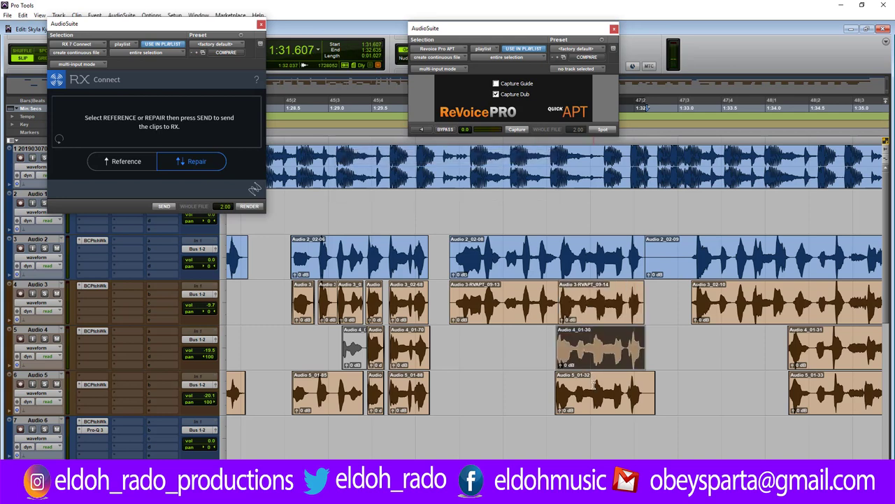
pyautogui.keyDown('shift'); pyautogui.click(593, 401); pyautogui.keyUp('shift')
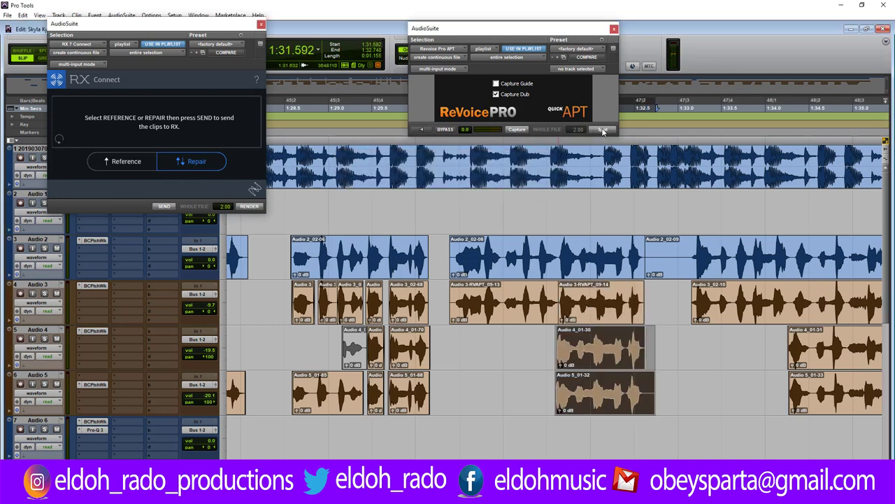
pyautogui.click(603, 131)
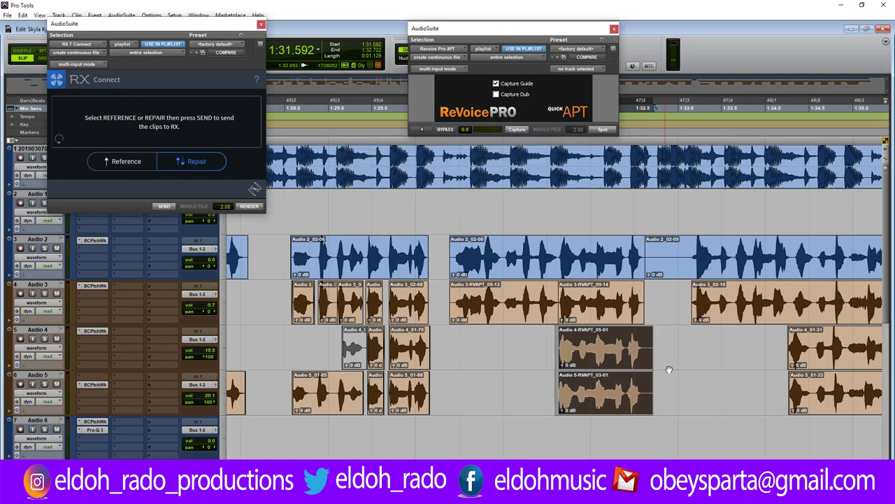
pyautogui.click(443, 339)
pyautogui.press('space')
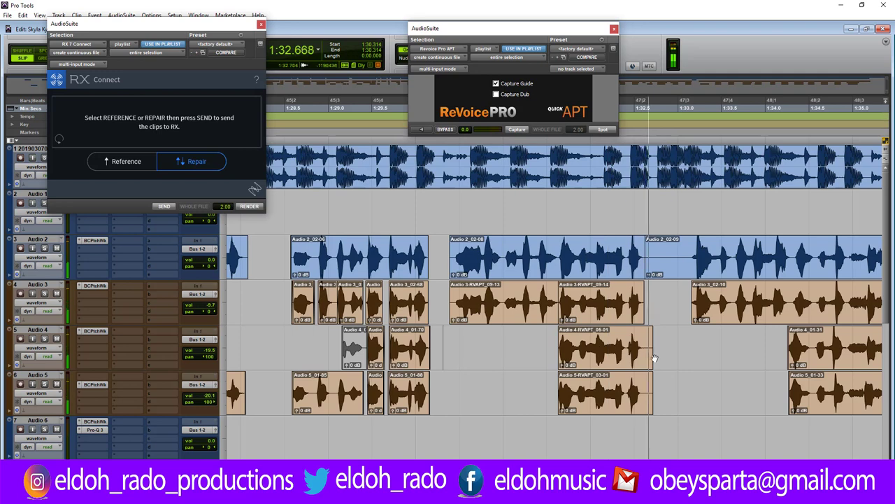
pyautogui.press('space')
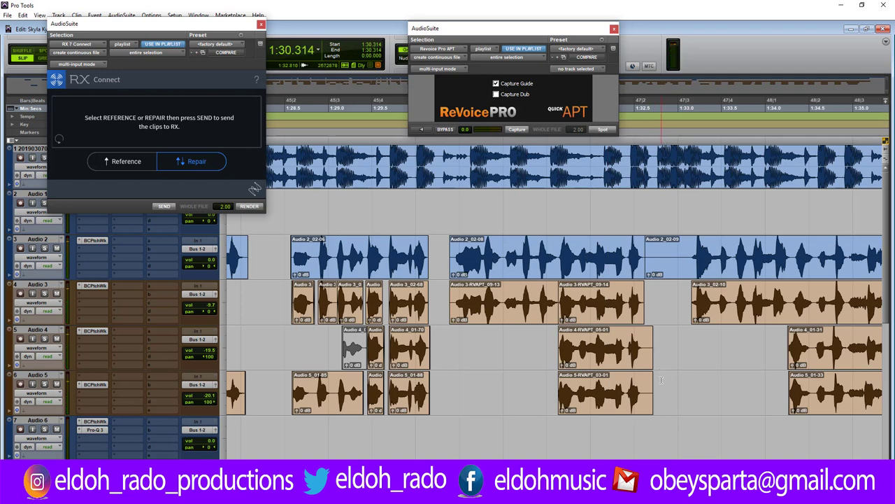
# Trim the starts of Audio 2_02-09, Audio 2_02-08 and Audio 3-RVAPT_09-13 slightly later.
pyautogui.moveTo(661, 380); pyautogui.dragTo(647, 336)
pyautogui.moveTo(645, 275); pyautogui.dragTo(688, 245)
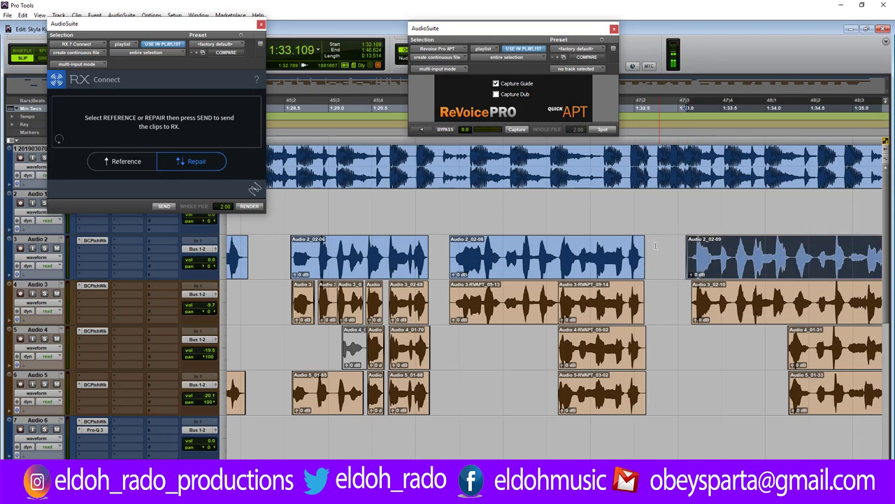
pyautogui.click(642, 240)
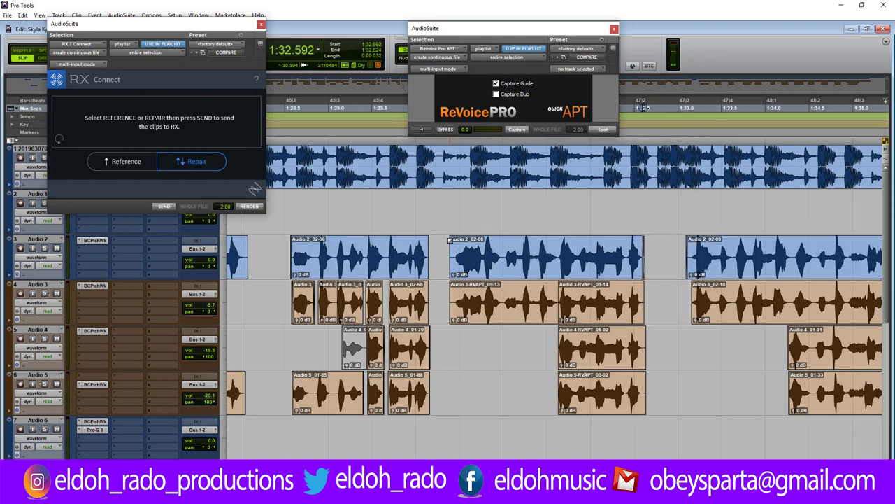
pyautogui.click(452, 260)
pyautogui.moveTo(452, 256); pyautogui.dragTo(455, 256)
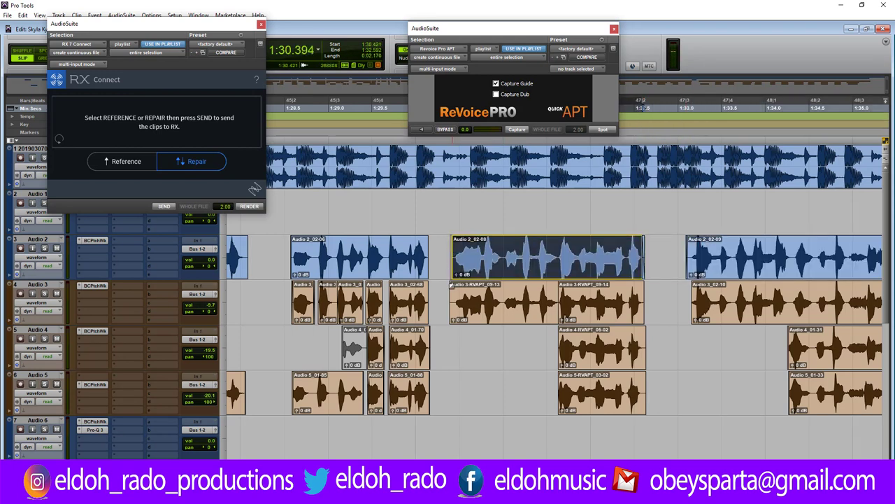
pyautogui.moveTo(453, 294); pyautogui.dragTo(456, 294)
# Audition the trimmed passage from 1:30.389, then zoom out to see more of the song.
pyautogui.click(455, 293)
pyautogui.press('space')
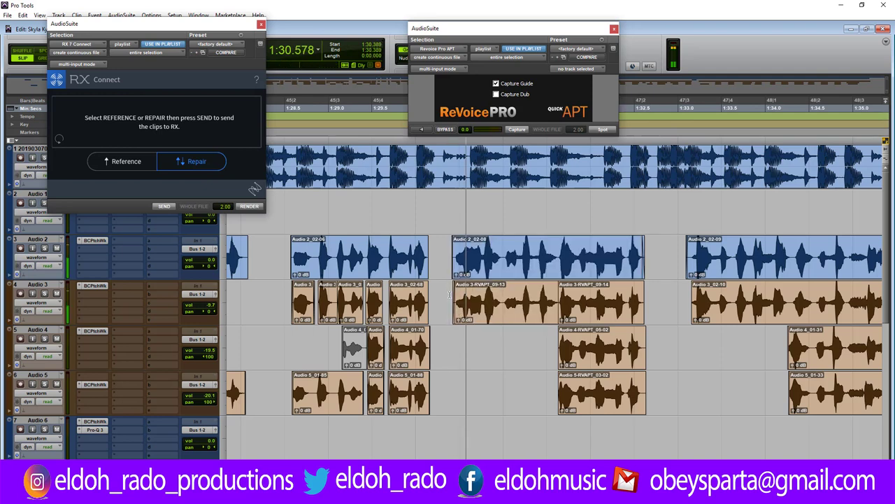
pyautogui.press('space')
pyautogui.hscroll(5, 323, 107)
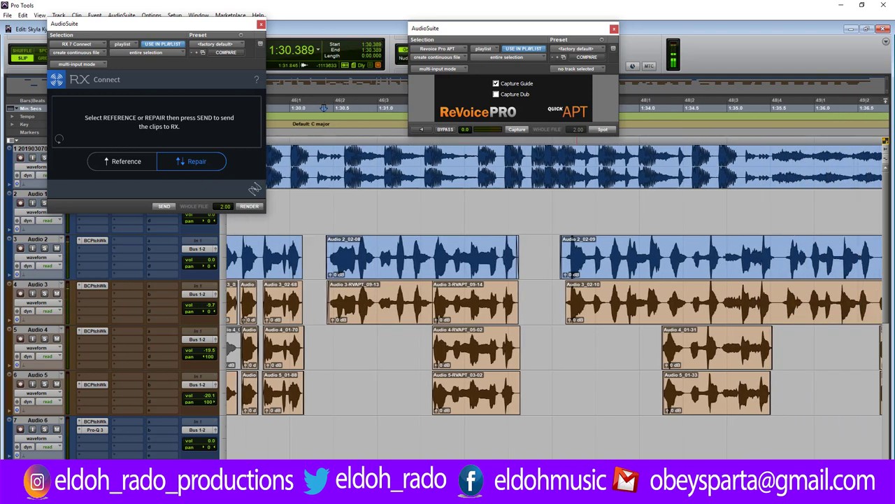
pyautogui.press('space')
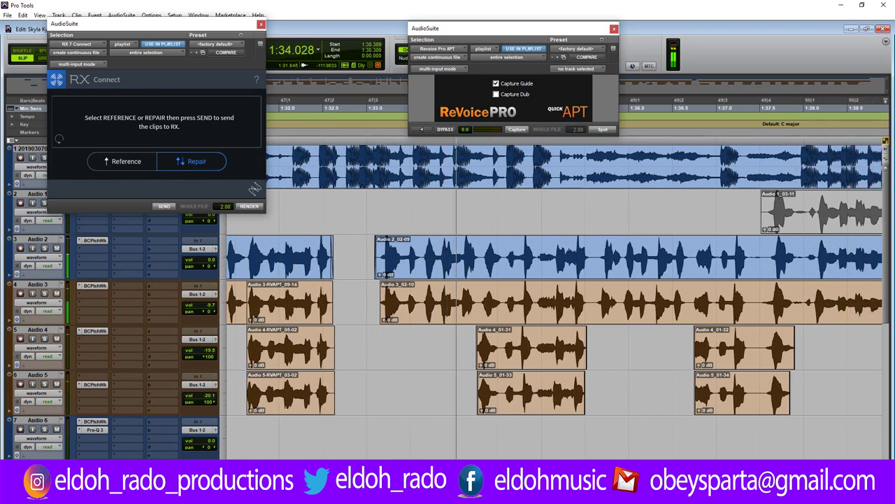
pyautogui.press('r')
pyautogui.press('r')
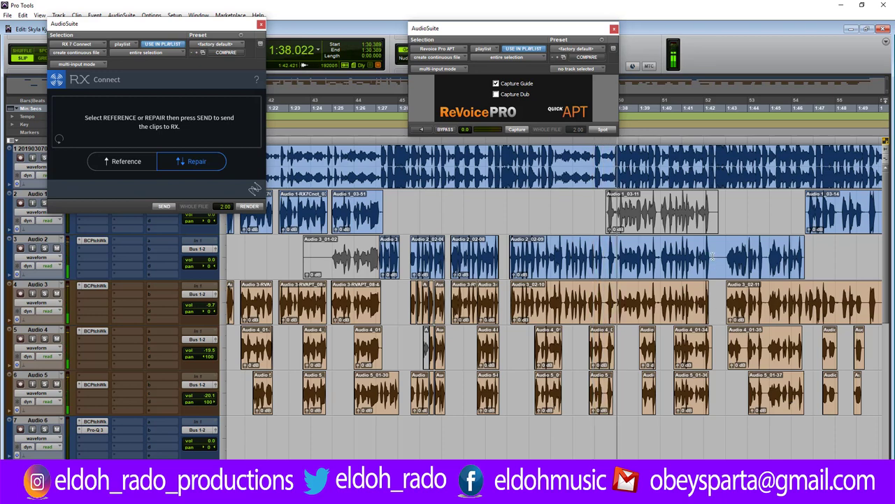
# Split Audio 2_02-09 at 1:42.272 and capture the left piece Audio 2_02-10 as the ReVoice Pro guide.
pyautogui.click(712, 257)
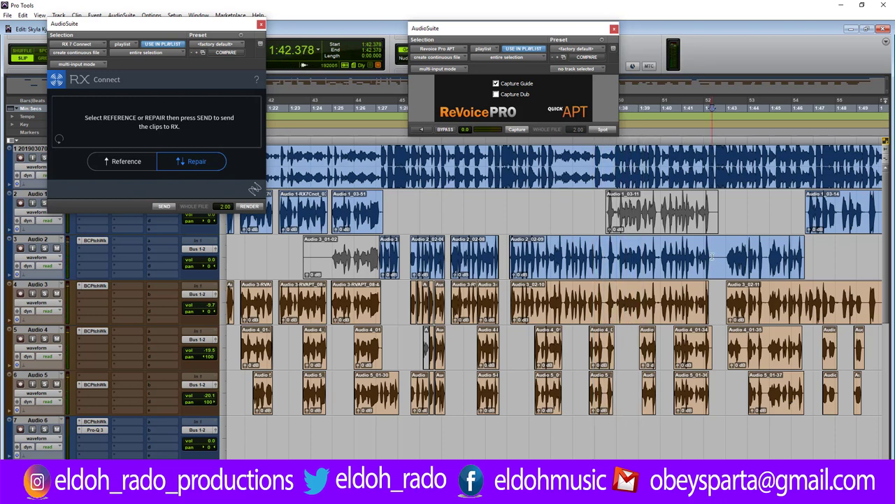
pyautogui.click(709, 253)
pyautogui.hotkey('ctrl', 'e')
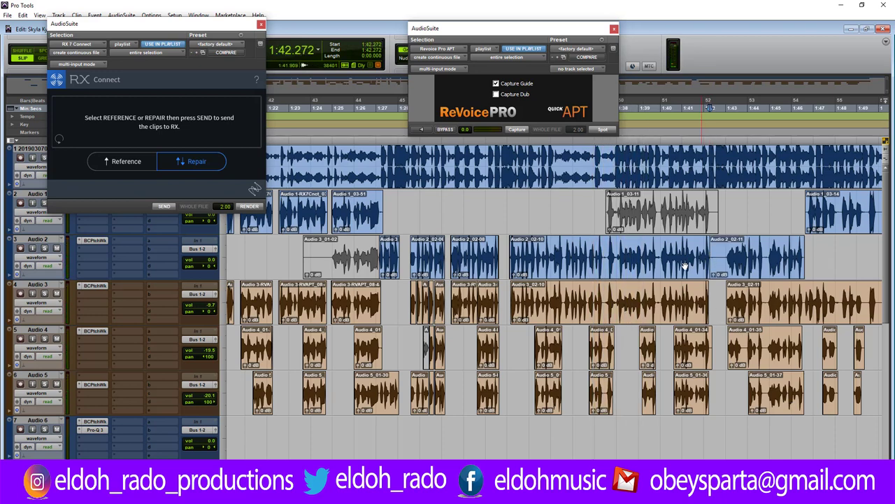
pyautogui.click(670, 270)
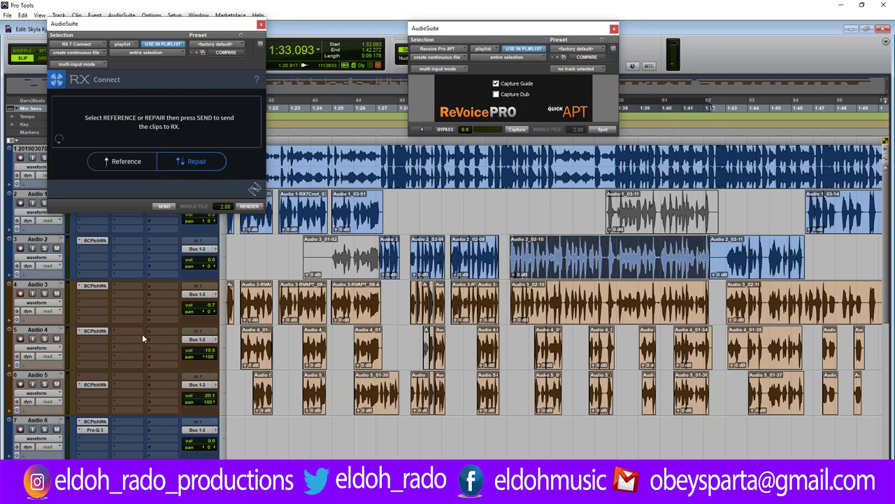
pyautogui.click(514, 130)
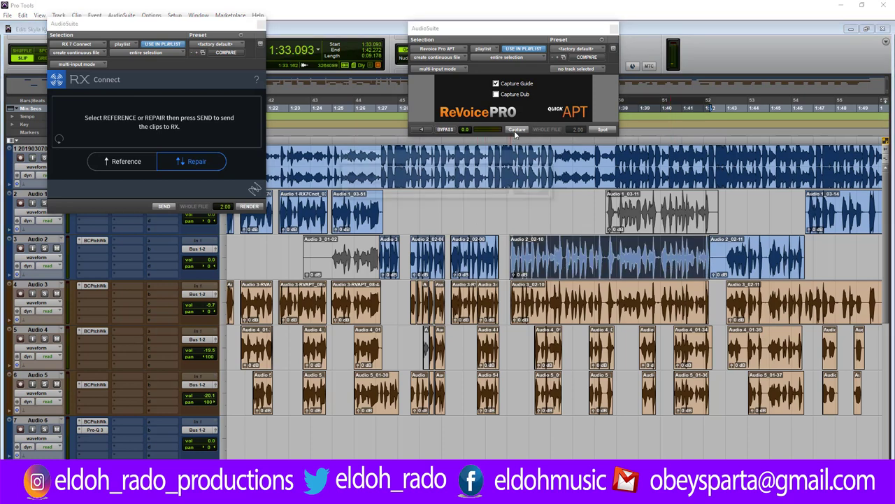
# Align Audio 3_02-10 to the guide, then trim the start of Audio 3-RVAPT_10-12 later and audition.
pyautogui.click(574, 315)
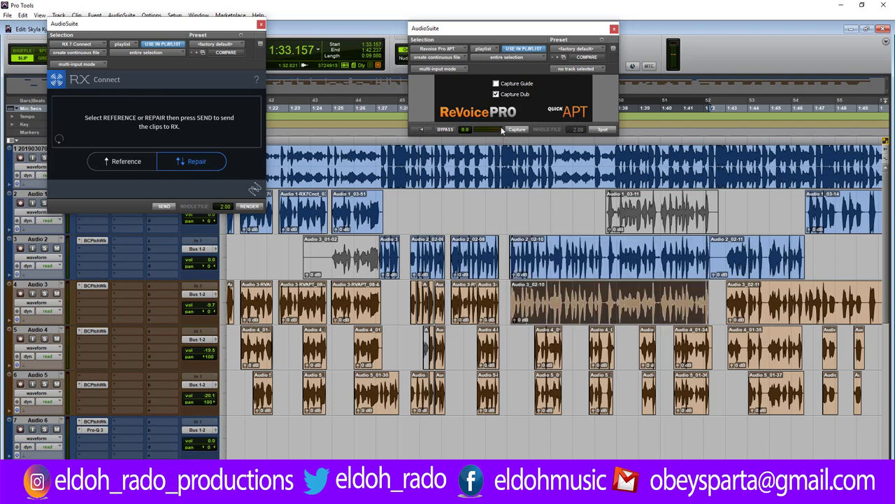
pyautogui.click(514, 130)
pyautogui.click(508, 294)
pyautogui.hotkey('ctrl', ']')
pyautogui.hotkey('ctrl', ']')
pyautogui.hotkey('ctrl', ']')
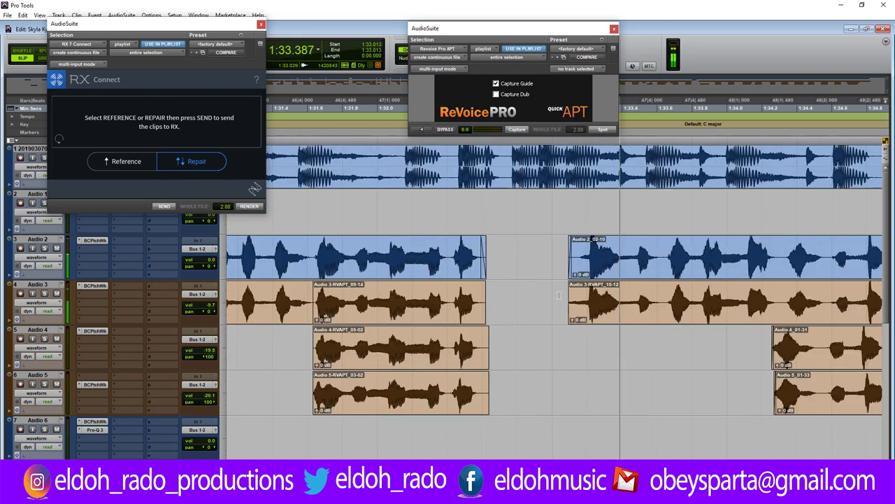
pyautogui.moveTo(571, 300); pyautogui.dragTo(586, 294)
pyautogui.click(541, 291)
pyautogui.press('space')
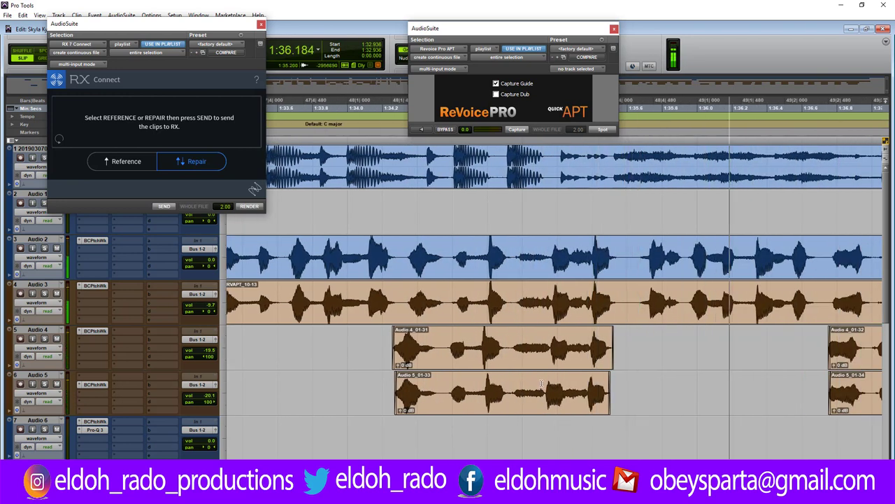
pyautogui.press('space')
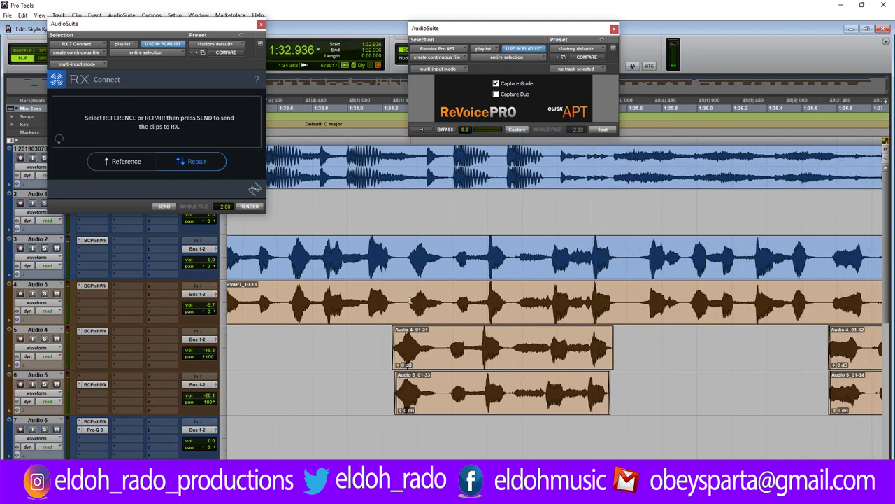
# Audition the middle range of the Audio 3 clip and separate it into its own clip.
pyautogui.moveTo(406, 300); pyautogui.dragTo(617, 311)
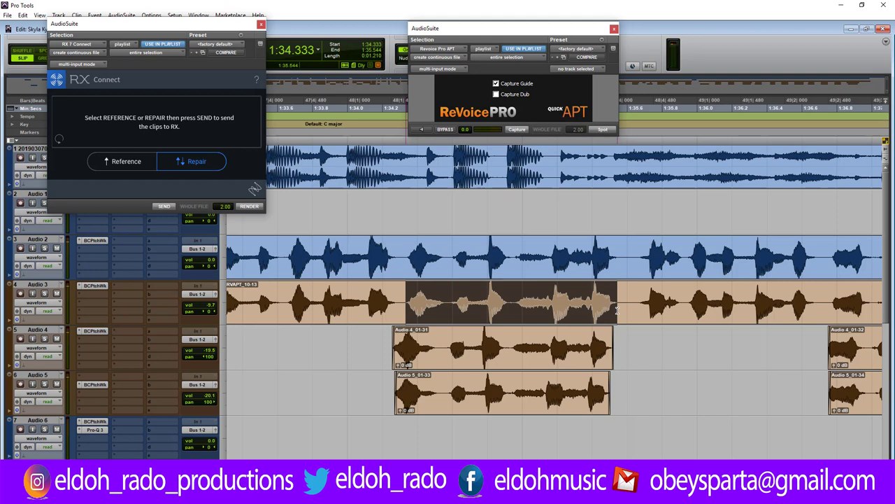
pyautogui.click(285, 299)
pyautogui.press('space')
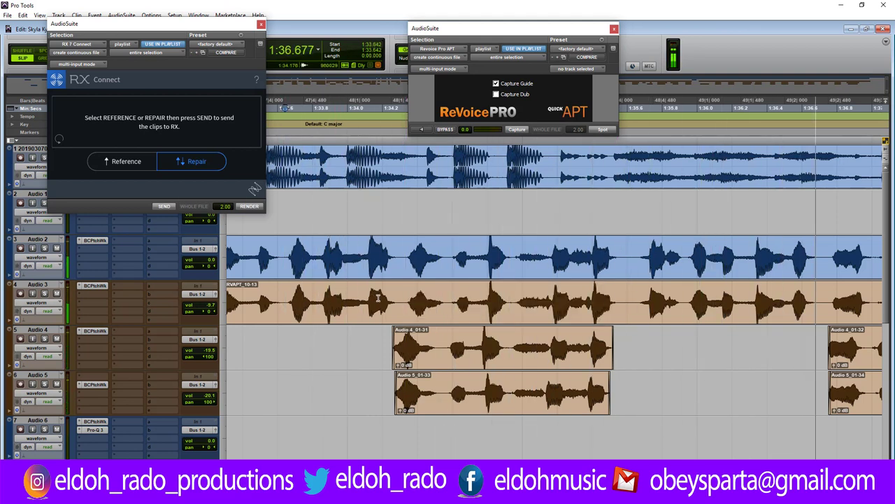
pyautogui.press('space')
pyautogui.moveTo(405, 301); pyautogui.dragTo(617, 303)
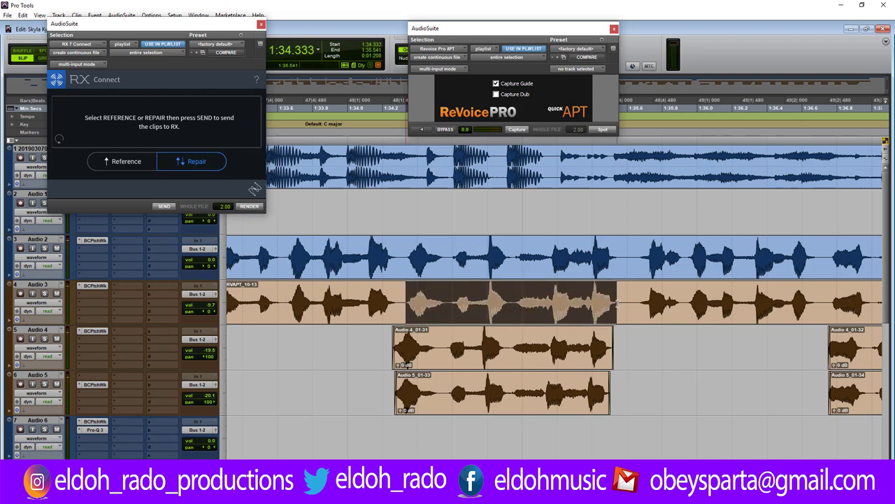
pyautogui.hotkey('ctrl', 'e')
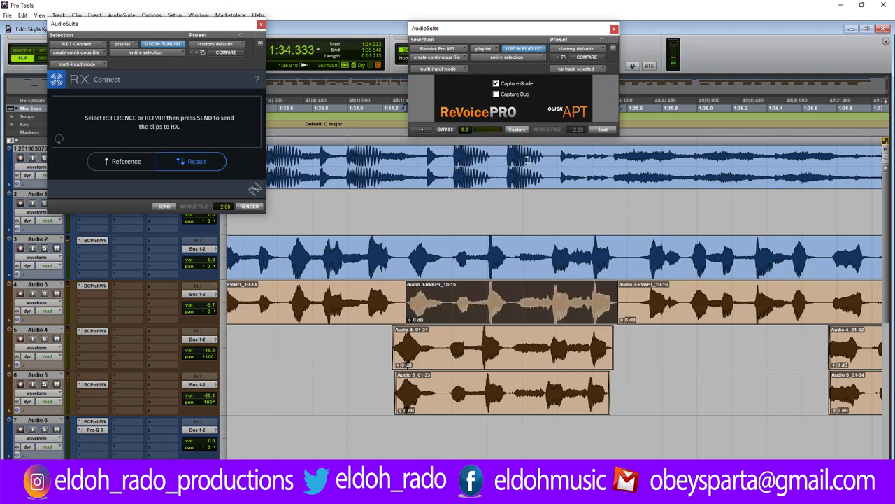
# Capture Audio 3-RVAPT_10-15 as the guide, align the Audio 4 and 5 harmonies to it, and play back.
pyautogui.click(517, 131)
pyautogui.click(508, 353)
pyautogui.keyDown('shift'); pyautogui.click(499, 400); pyautogui.keyUp('shift')
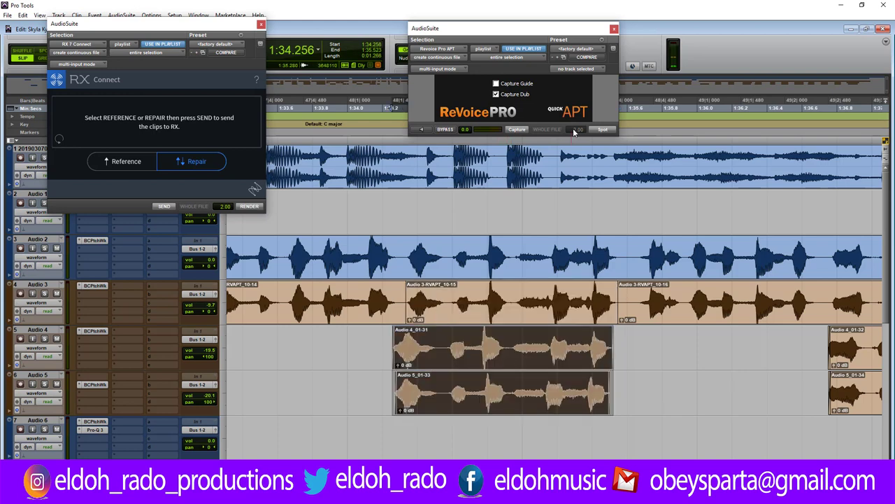
pyautogui.click(602, 131)
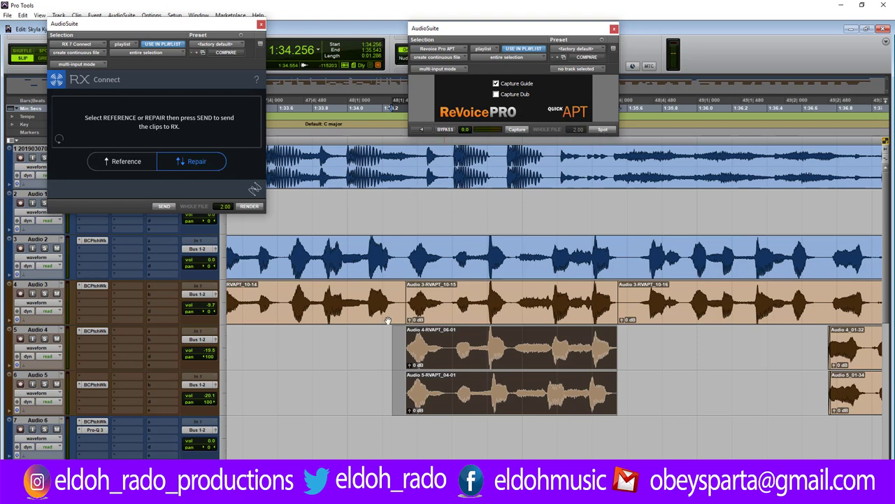
pyautogui.click(365, 343)
pyautogui.press('space')
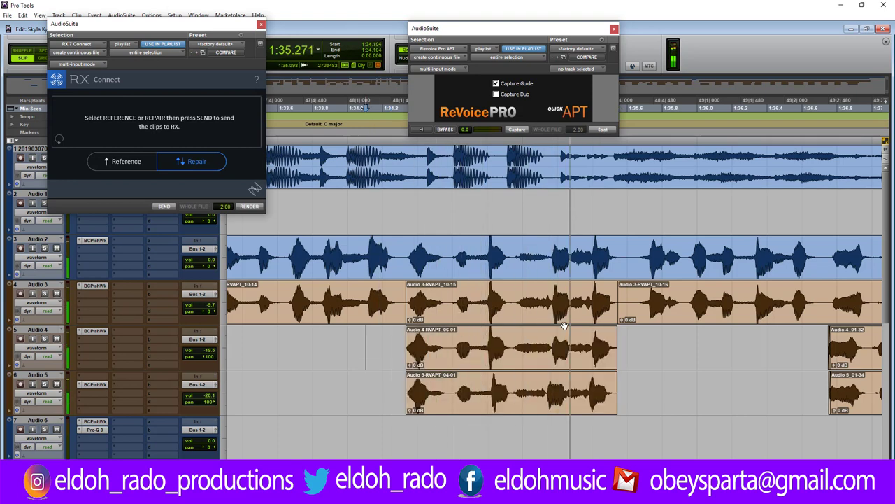
pyautogui.press('space')
# Trim the start of Audio 3-RVAPT_10-16 later and shorten the end of RVAPT_10-14.
pyautogui.moveTo(621, 293); pyautogui.dragTo(634, 294)
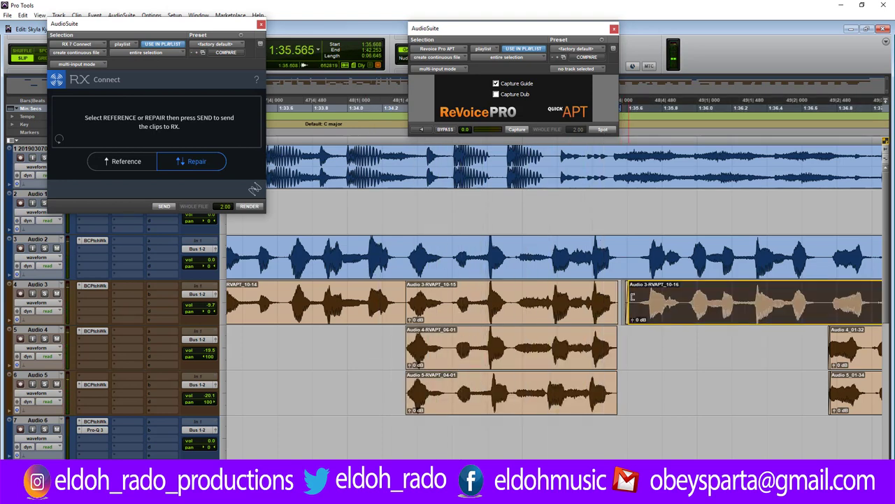
pyautogui.click(453, 293)
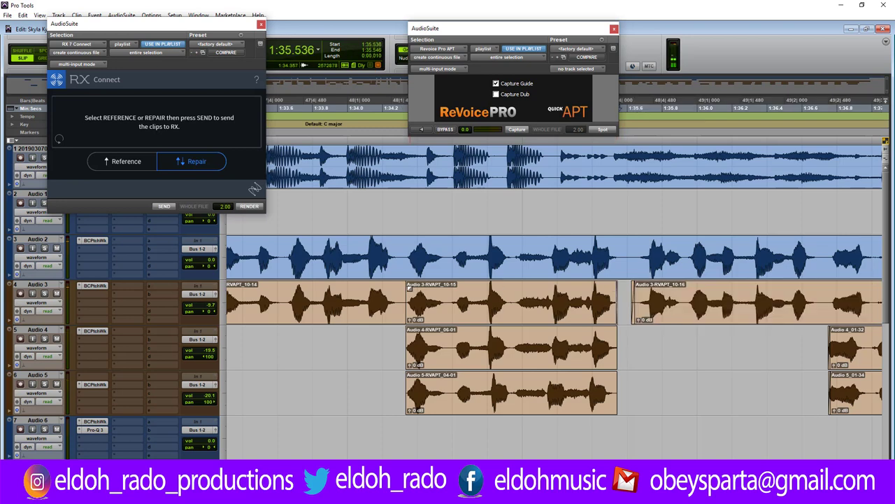
pyautogui.moveTo(402, 287); pyautogui.dragTo(401, 287)
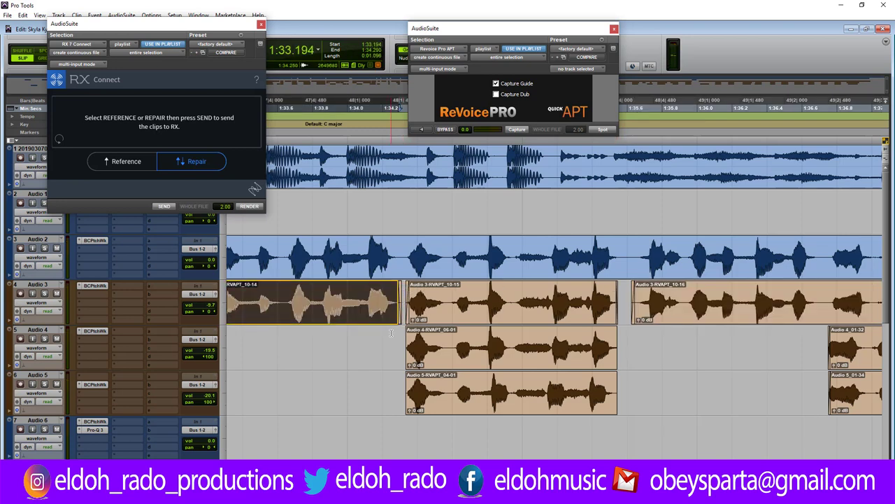
# Audition from 1:34.250, nudge the Audio 4 and Audio 5 clips slightly later, and replay.
pyautogui.press('space')
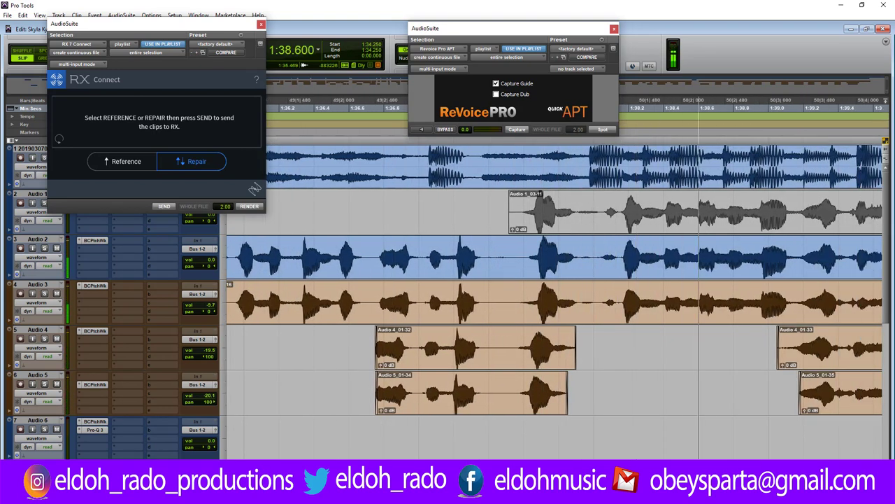
pyautogui.press('space')
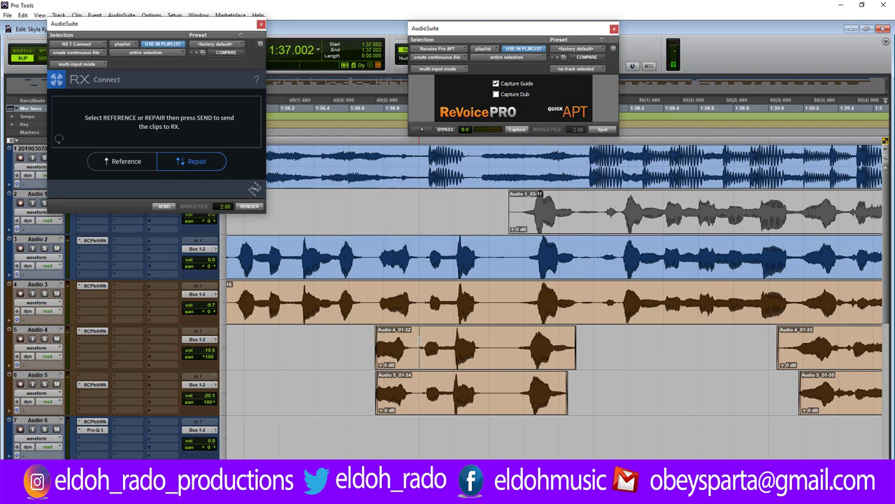
pyautogui.hotkey('ctrl', ']')
pyautogui.hotkey('ctrl', ']')
pyautogui.moveTo(453, 361); pyautogui.dragTo(473, 359)
pyautogui.moveTo(456, 402); pyautogui.dragTo(467, 401)
pyautogui.press('space')
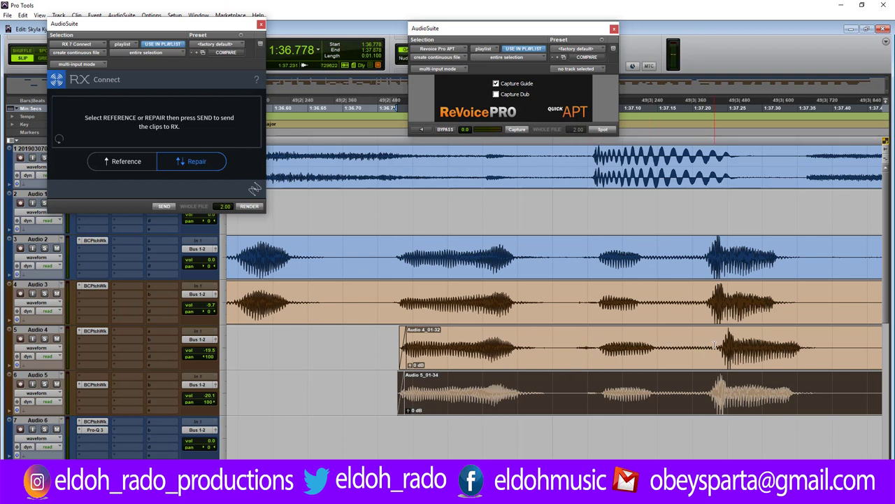
# Split the Audio 4 clip at 1:37.231, shift the right piece earlier, and crossfade across the split.
pyautogui.click(714, 343)
pyautogui.hotkey('ctrl', 'e')
pyautogui.moveTo(728, 352); pyautogui.dragTo(721, 378)
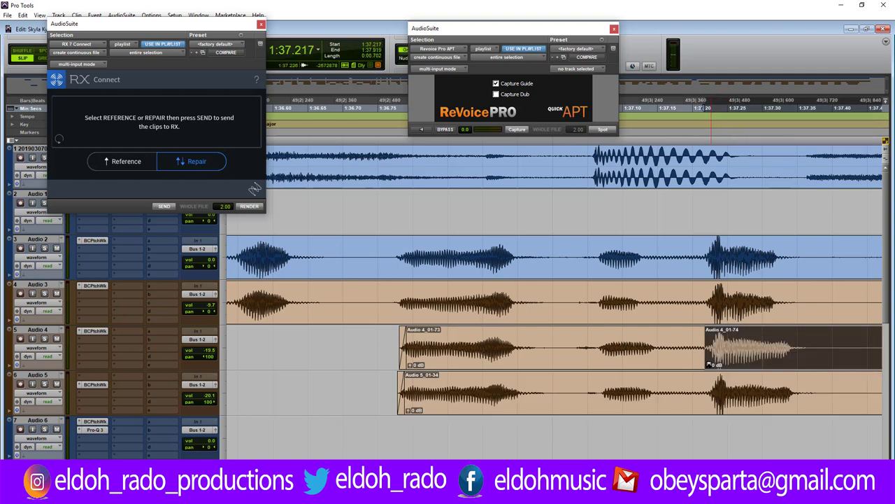
pyautogui.click(703, 376)
pyautogui.hotkey('ctrl', ']')
pyautogui.hotkey('ctrl', ']')
pyautogui.hotkey('ctrl', ']')
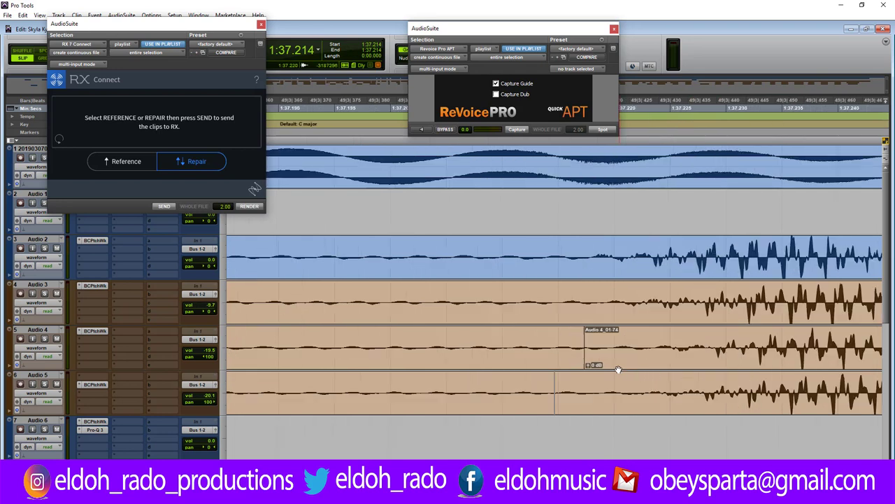
pyautogui.moveTo(569, 342); pyautogui.dragTo(597, 343)
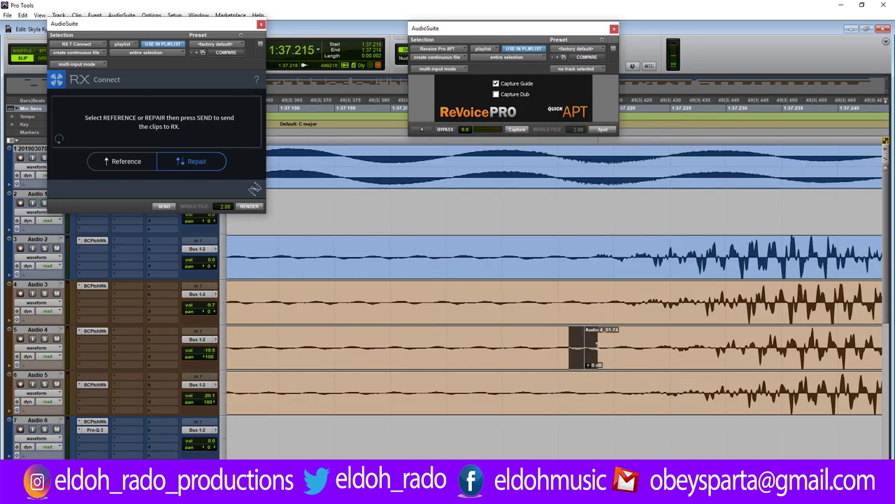
pyautogui.hotkey('ctrl', 'f')
pyautogui.press('Return')
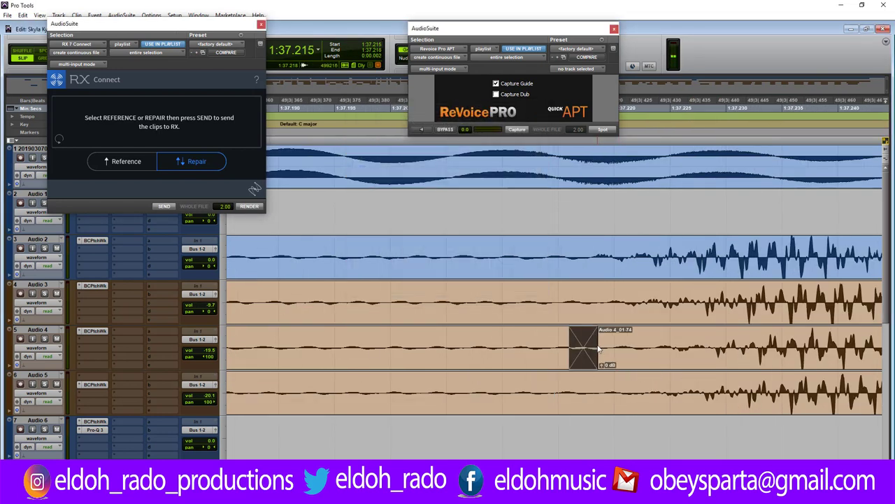
pyautogui.hotkey('ctrl', '[')
pyautogui.hotkey('ctrl', '[')
pyautogui.hotkey('ctrl', '[')
pyautogui.hotkey('ctrl', '[')
pyautogui.hotkey('ctrl', '[')
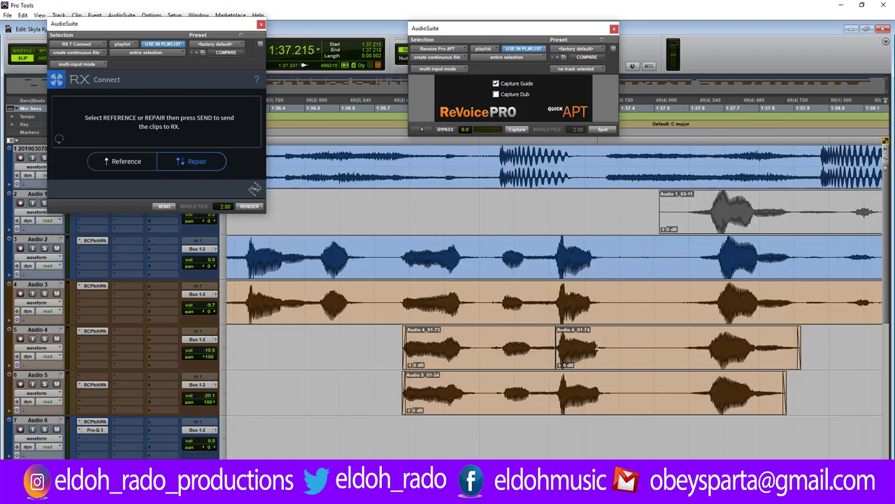
# Clear a short gap across Audio 2–5 and trim the Audio 3 and Audio 4_01-76 starts later.
pyautogui.moveTo(615, 248); pyautogui.dragTo(677, 399)
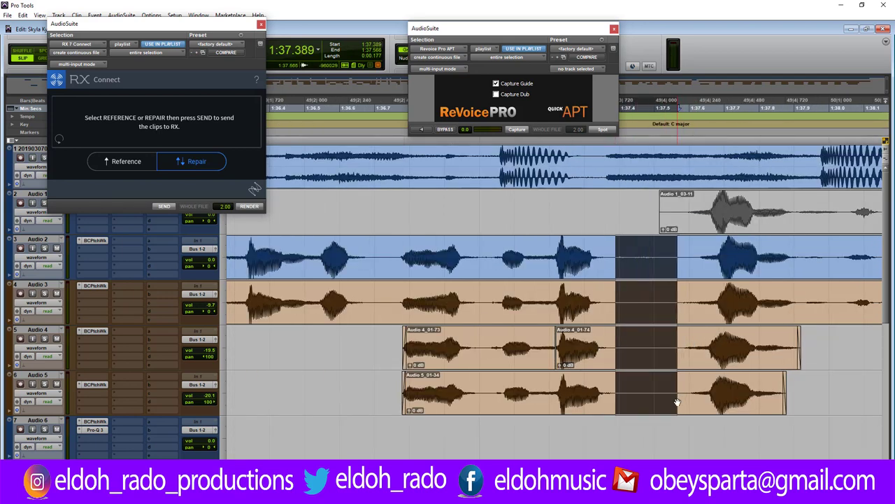
pyautogui.press('Delete')
pyautogui.moveTo(680, 288); pyautogui.dragTo(719, 297)
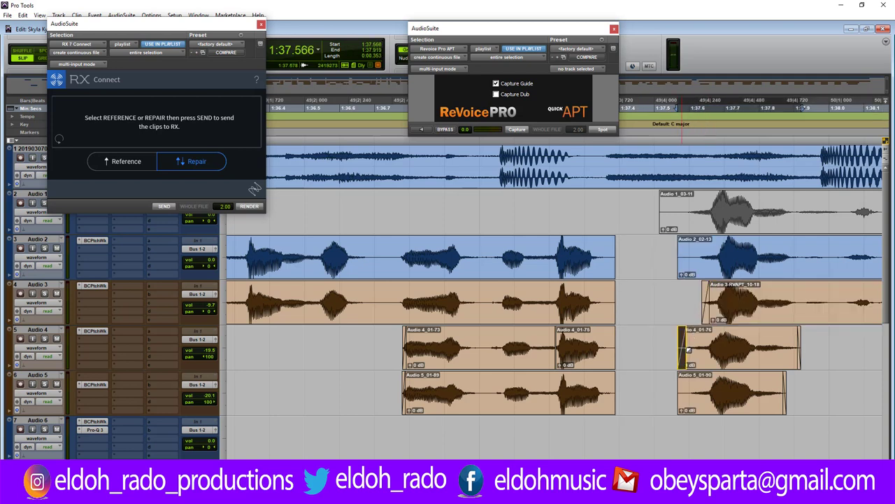
pyautogui.moveTo(687, 348); pyautogui.dragTo(700, 343)
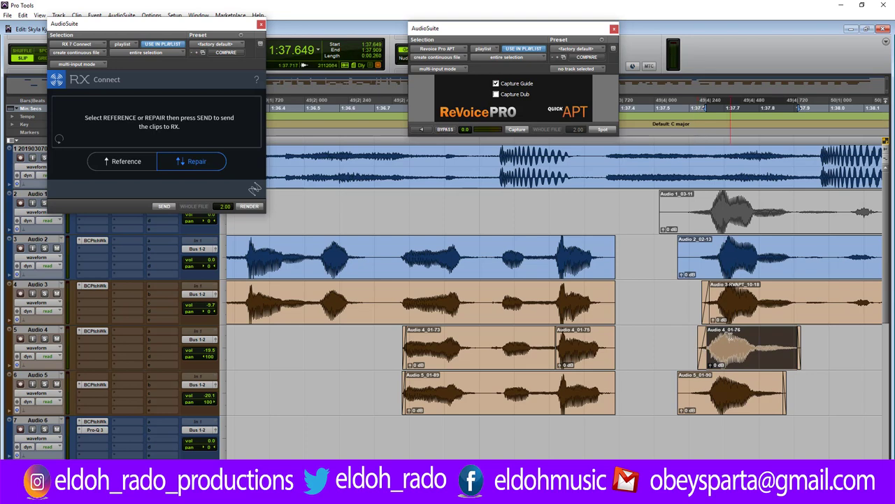
pyautogui.click(730, 335)
# Line up the Audio 3, Audio 5 and Audio 2 clip starts with Audio 4_01-76.
pyautogui.hotkey('ctrl', ']')
pyautogui.click(583, 346)
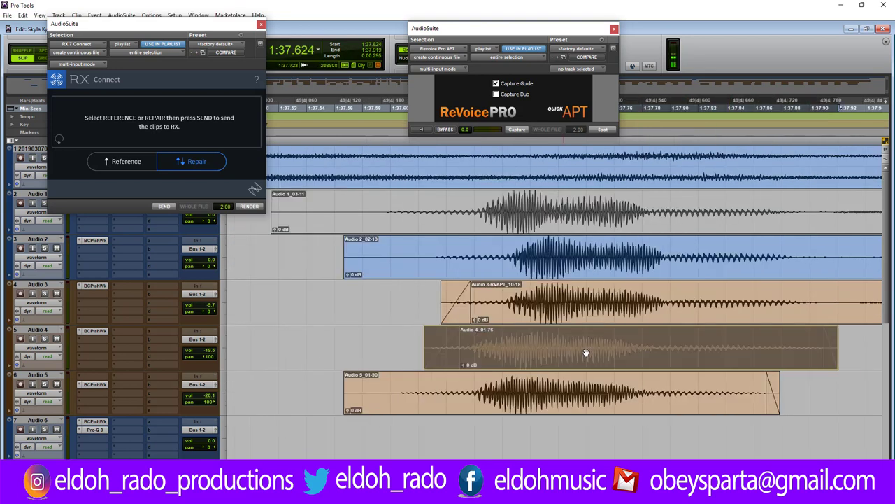
pyautogui.moveTo(549, 314); pyautogui.dragTo(556, 314)
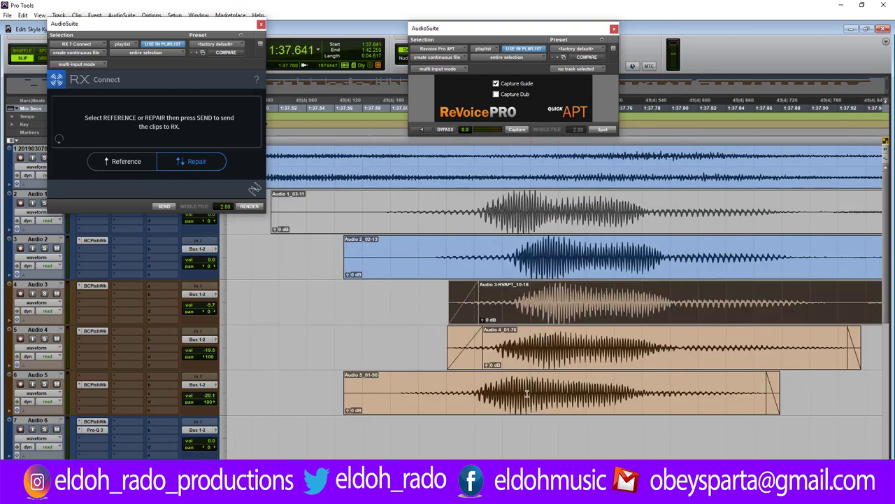
pyautogui.moveTo(413, 393); pyautogui.dragTo(439, 393)
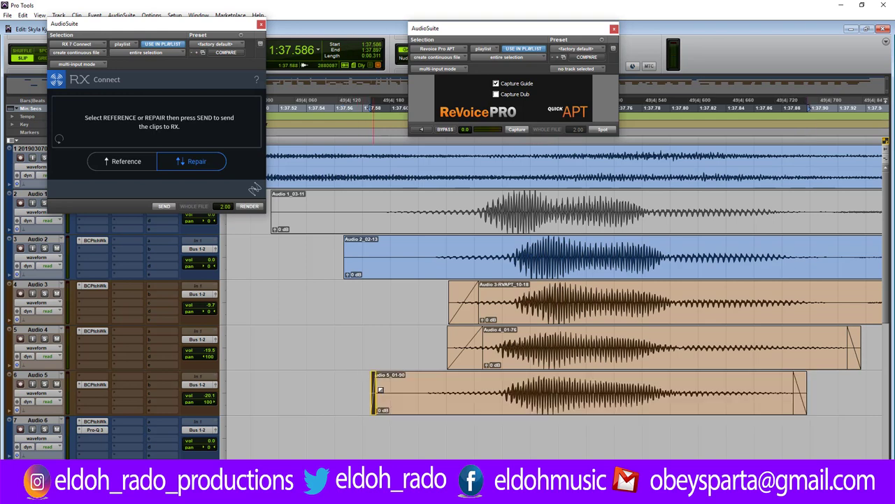
pyautogui.moveTo(381, 391); pyautogui.dragTo(474, 381)
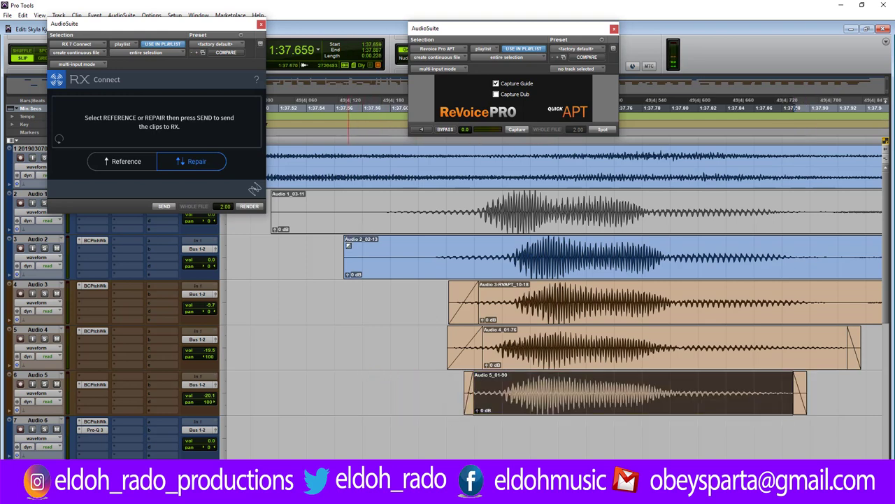
pyautogui.moveTo(424, 259); pyautogui.dragTo(420, 252)
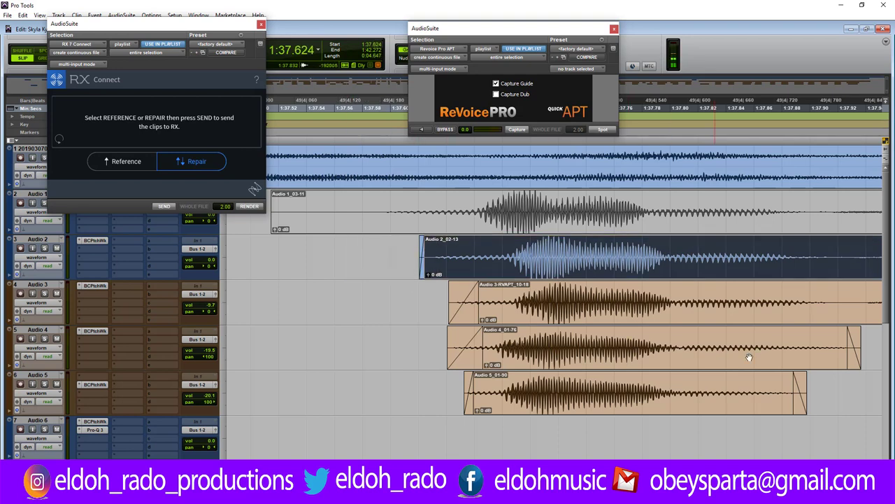
# Trim the ends of the Audio 4 and Audio 5 clips earlier and play back from 1:37.589.
pyautogui.moveTo(843, 350); pyautogui.dragTo(806, 350)
pyautogui.moveTo(775, 387); pyautogui.dragTo(775, 387)
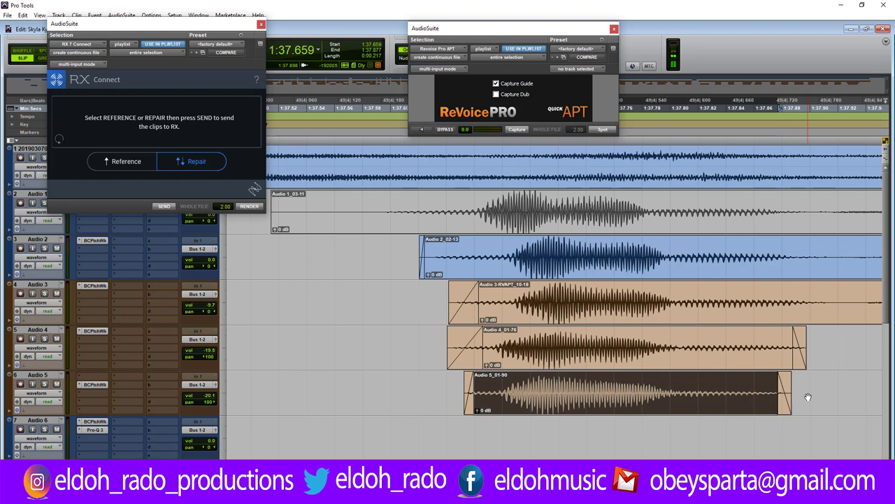
pyautogui.hotkey('ctrl', '[')
pyautogui.click(464, 246)
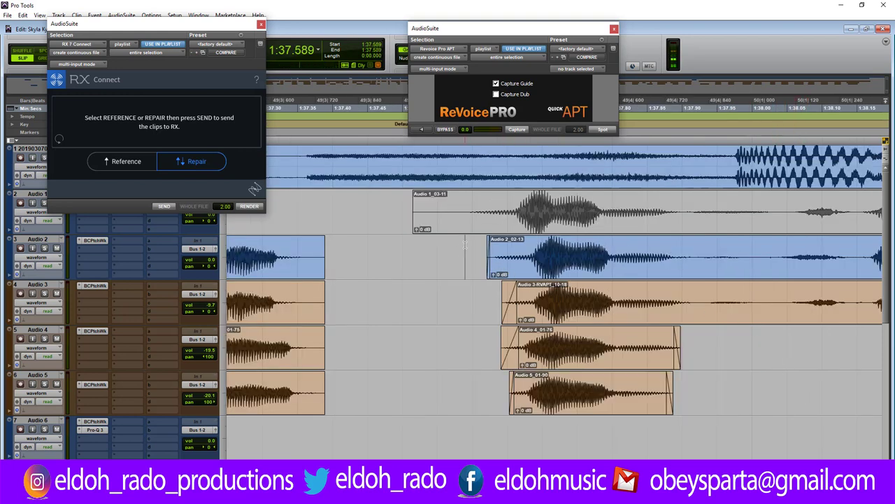
pyautogui.press('space')
pyautogui.press('space')
pyautogui.press('space')
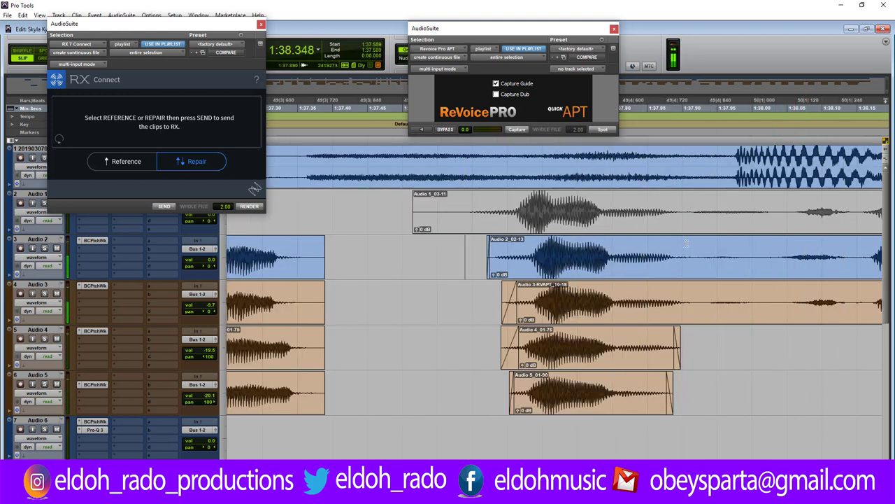
# Remove a gap region from Audio 2 and Audio 3, trim Audio 2_02-15's start later, and audition from 1:37.600.
pyautogui.moveTo(694, 244); pyautogui.dragTo(755, 312)
pyautogui.press('Delete')
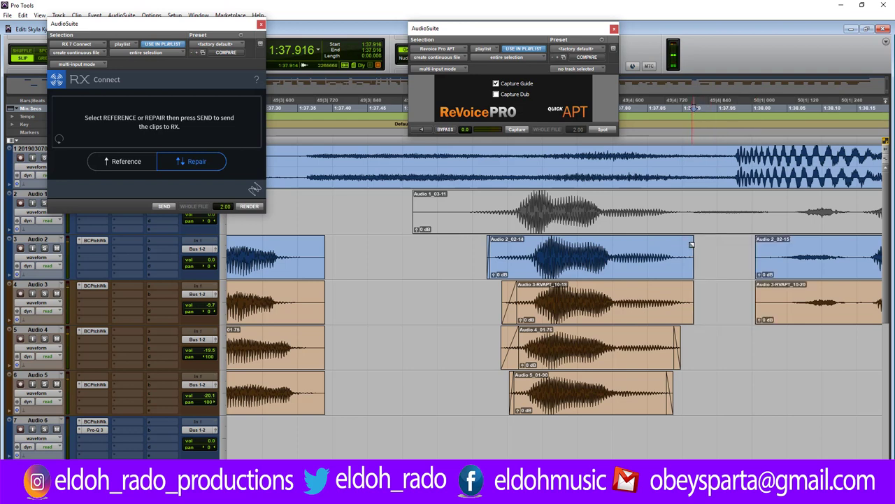
pyautogui.moveTo(694, 301); pyautogui.dragTo(685, 300)
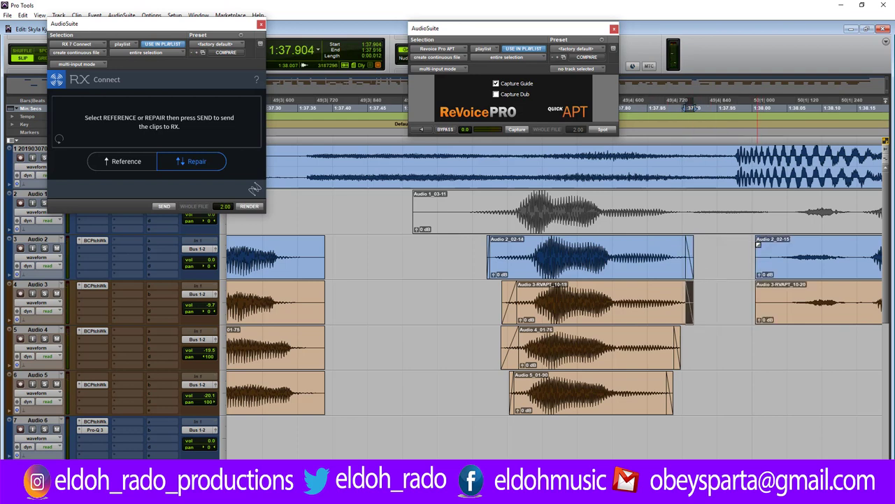
pyautogui.click(568, 243)
pyautogui.press('space')
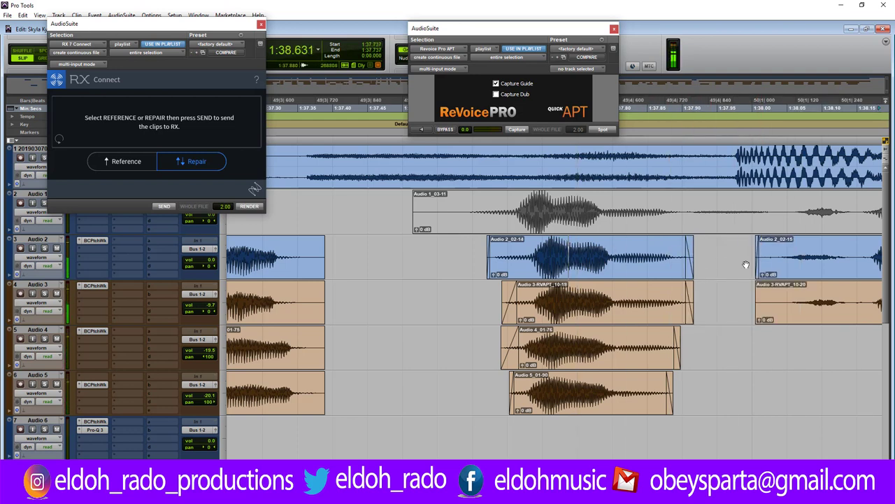
pyautogui.moveTo(764, 260); pyautogui.dragTo(785, 285)
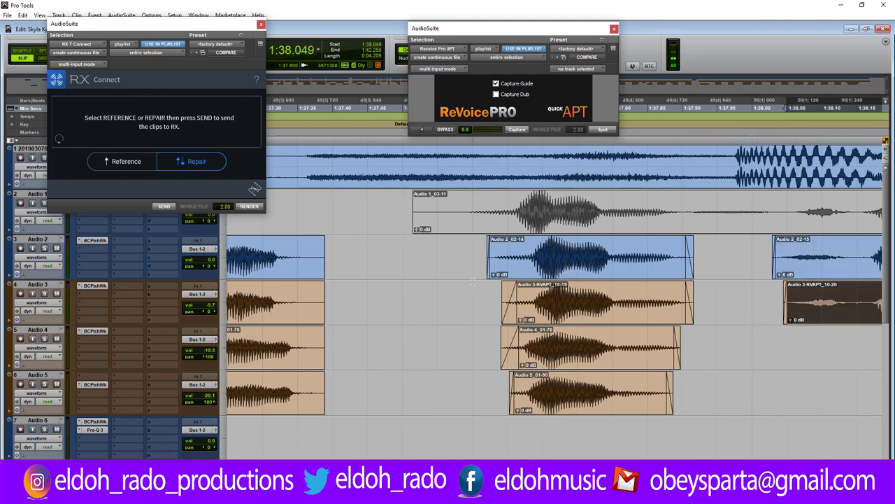
pyautogui.click(473, 283)
pyautogui.press('space')
# Trim the starts of the Audio 4 and Audio 5 clips later near 1:39.6 and audition from about 1:38.9.
pyautogui.press('r')
pyautogui.press('r')
pyautogui.press('r')
pyautogui.press('r')
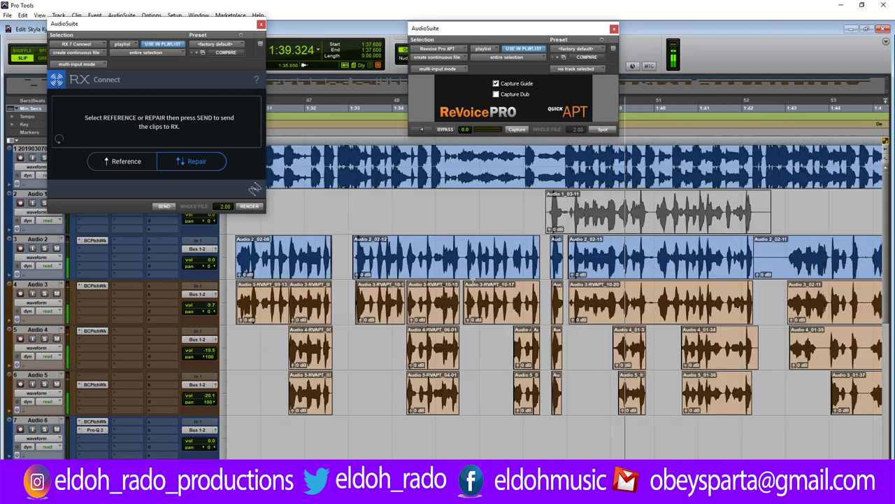
pyautogui.press('space')
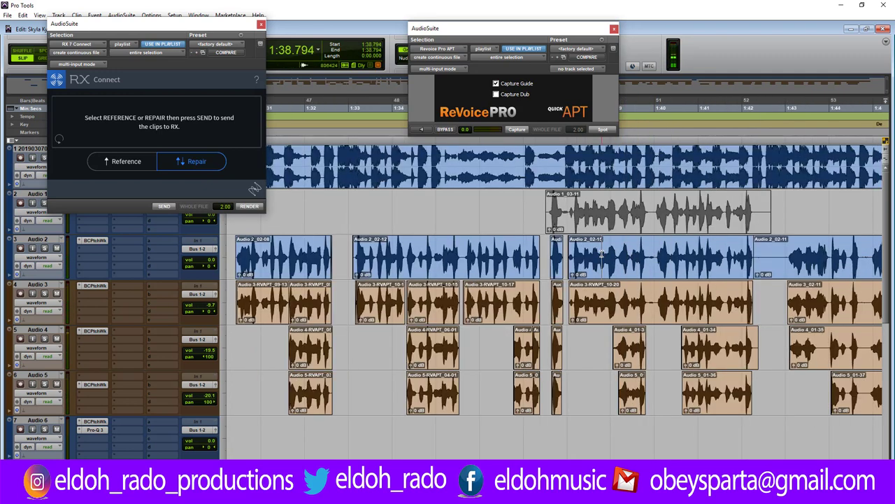
pyautogui.press('t')
pyautogui.press('t')
pyautogui.press('t')
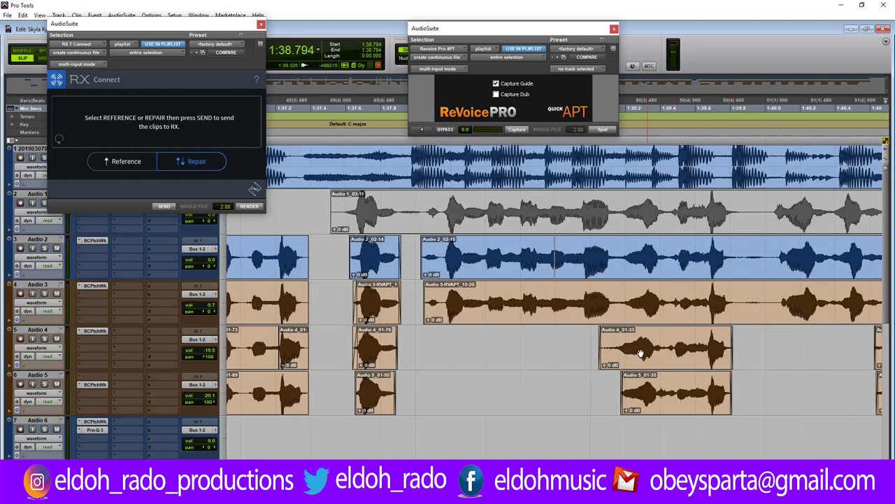
pyautogui.click(701, 341)
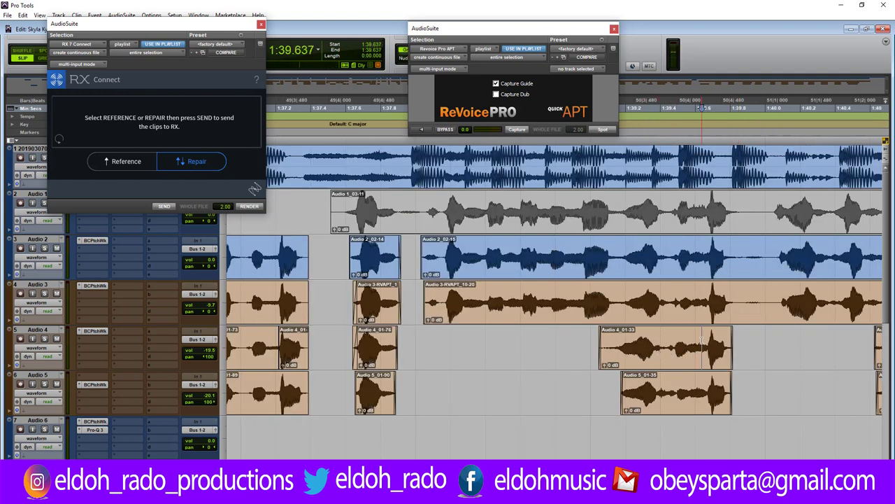
pyautogui.hotkey('ctrl', ']')
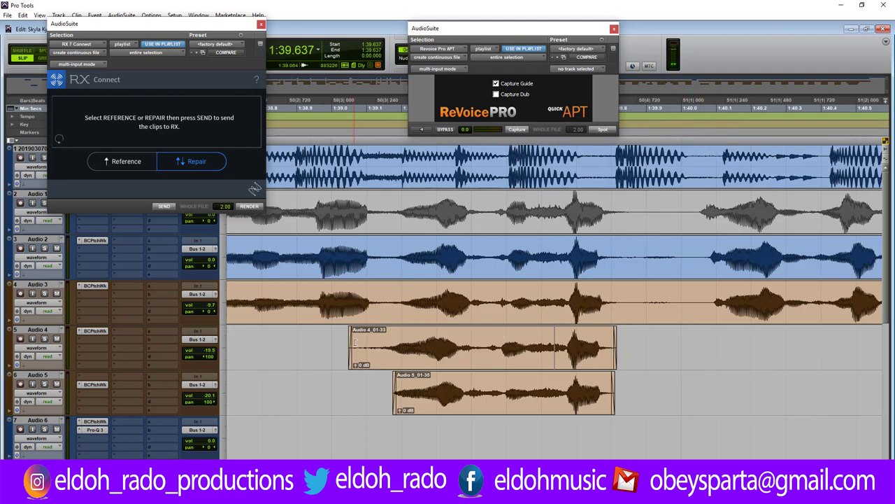
pyautogui.moveTo(354, 342); pyautogui.dragTo(401, 342)
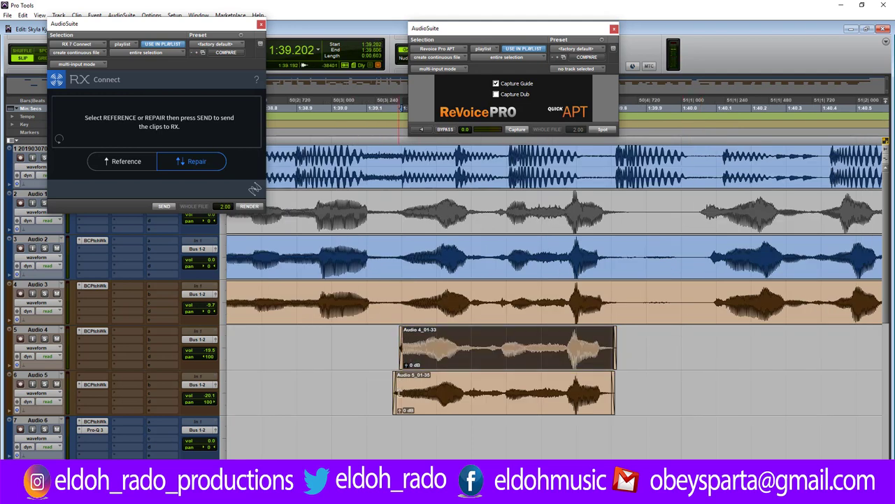
pyautogui.moveTo(397, 394); pyautogui.dragTo(404, 393)
pyautogui.click(292, 368)
pyautogui.press('space')
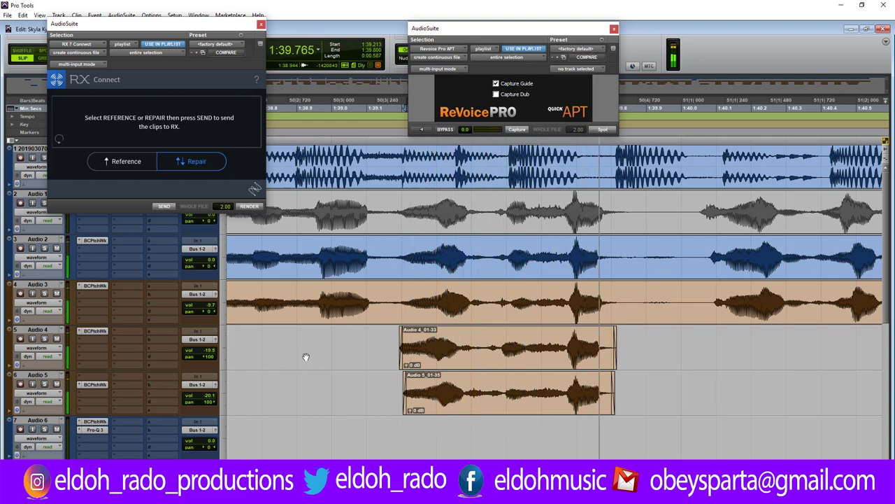
pyautogui.click(304, 357)
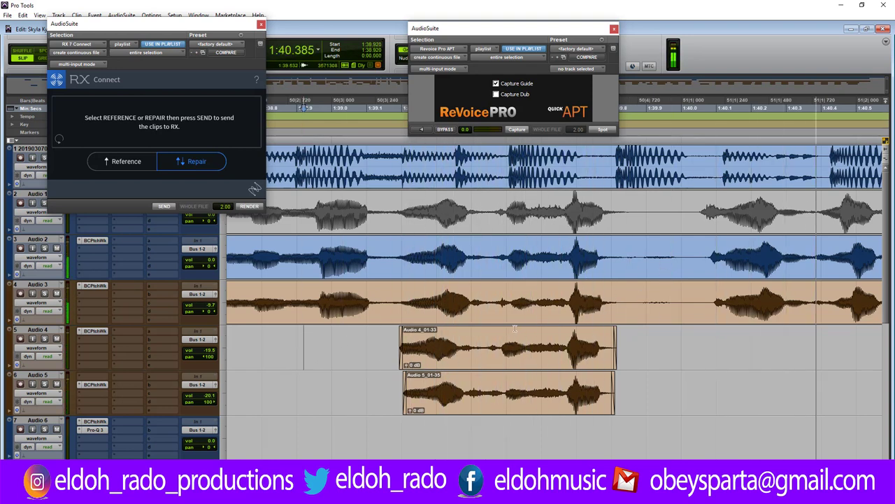
pyautogui.press('space')
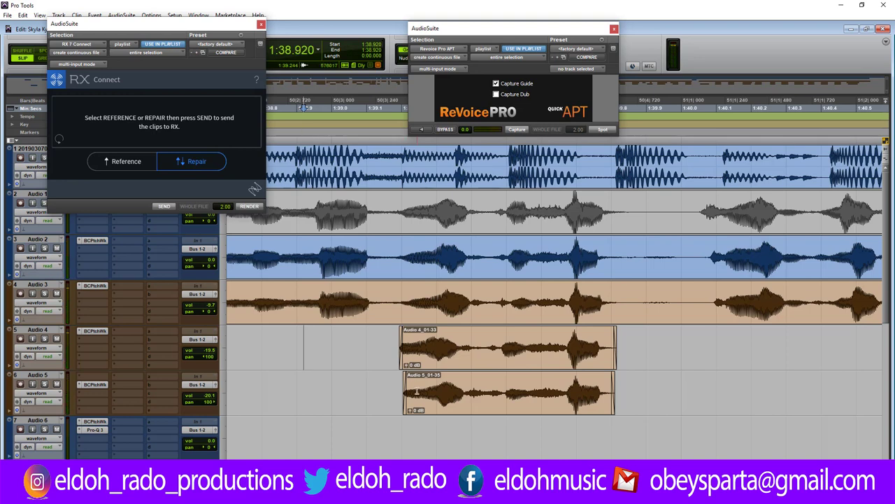
# Add fade-ins at the starts of the Audio 4_01-33 and Audio 5_01-35 clips.
pyautogui.click(418, 390)
pyautogui.hotkey('ctrl', ']')
pyautogui.hotkey('ctrl', ']')
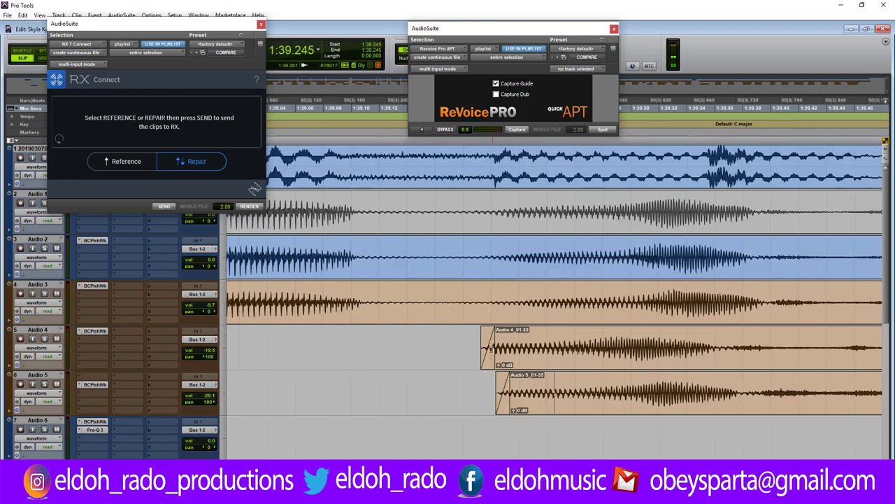
pyautogui.moveTo(492, 347); pyautogui.dragTo(610, 344)
pyautogui.moveTo(506, 392); pyautogui.dragTo(610, 390)
pyautogui.click(478, 390)
pyautogui.hotkey('ctrl', '[')
pyautogui.hotkey('ctrl', '[')
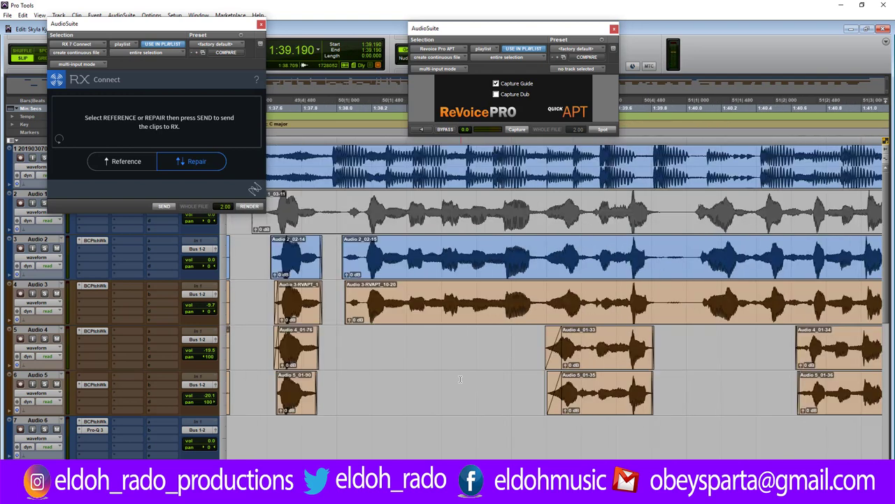
# Play from 1:38.840, then delete 1:39.85–1:40.0 from Audio 2 and Audio 3, leaving a gap.
pyautogui.click(482, 390)
pyautogui.press('space')
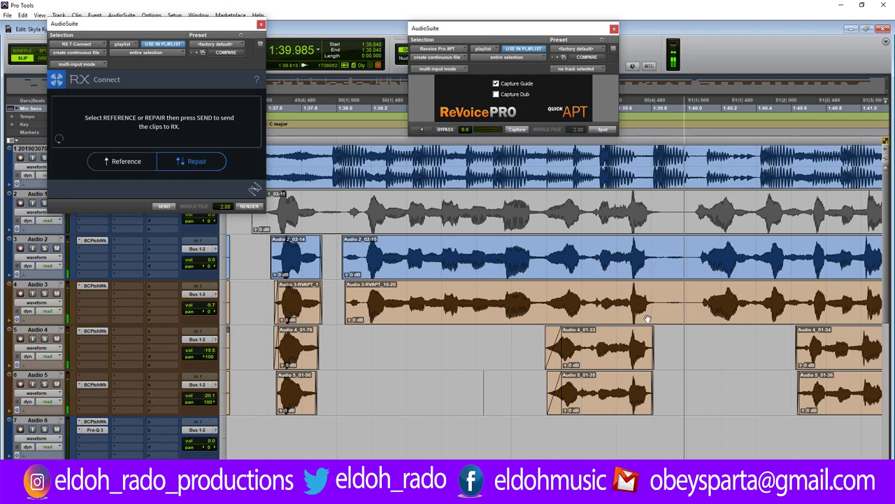
pyautogui.press('space')
pyautogui.moveTo(660, 254); pyautogui.dragTo(685, 305)
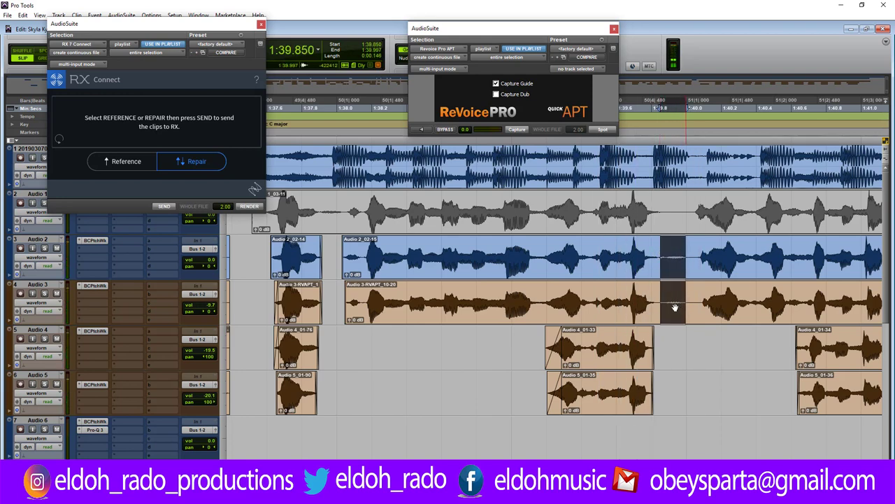
pyautogui.press('Delete')
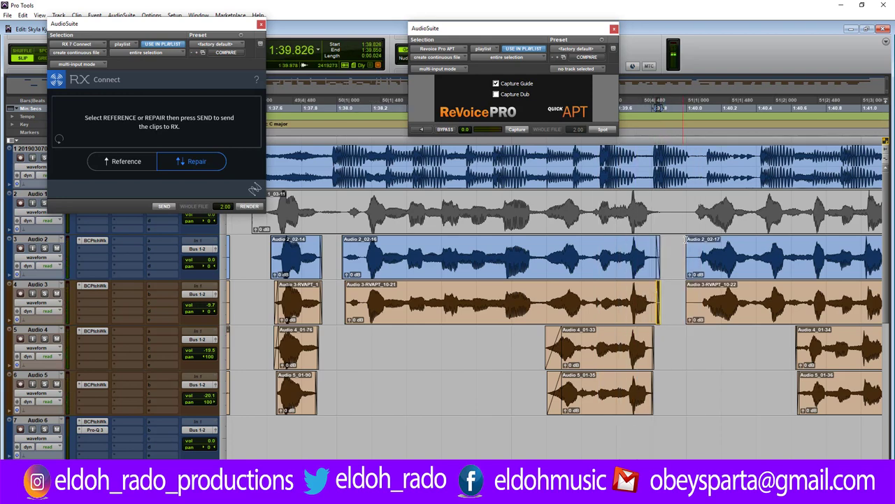
# Trim the starts of Audio 2_02-17 and Audio 3-RVAPT_10-22 slightly later and audition from 1:38.092.
pyautogui.moveTo(685, 239); pyautogui.dragTo(692, 239)
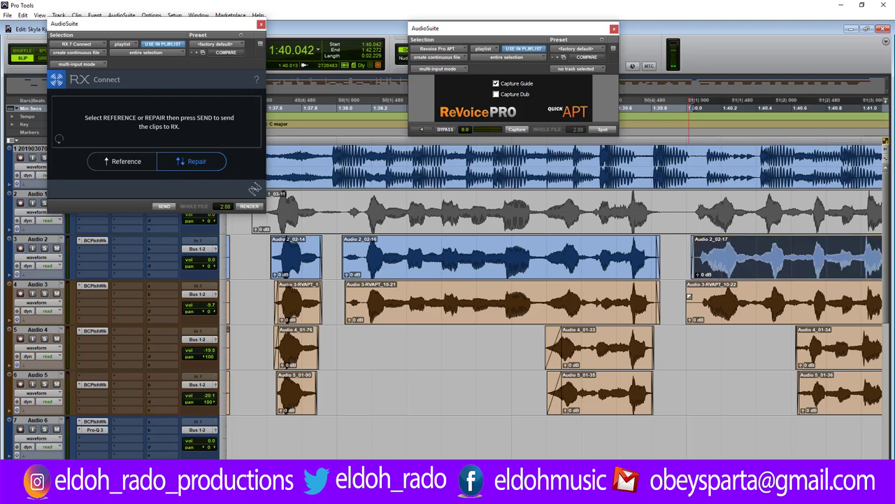
pyautogui.moveTo(689, 297); pyautogui.dragTo(694, 296)
pyautogui.click(334, 334)
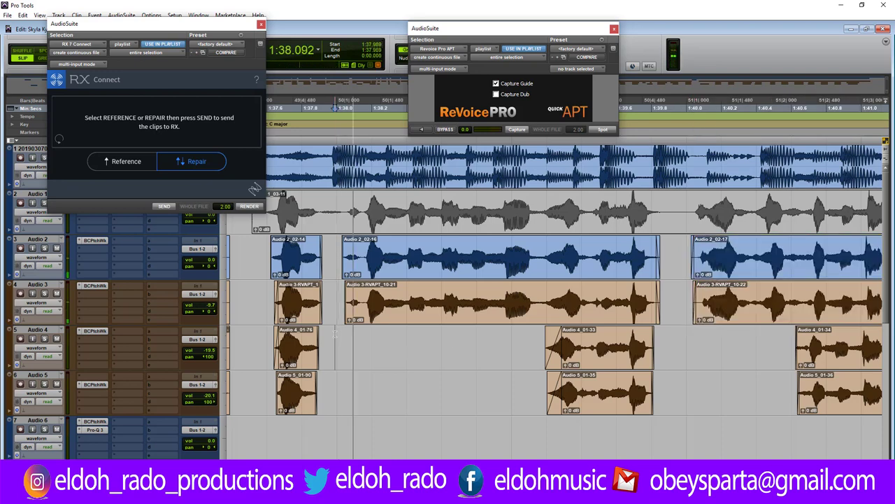
pyautogui.press('r')
pyautogui.press('r')
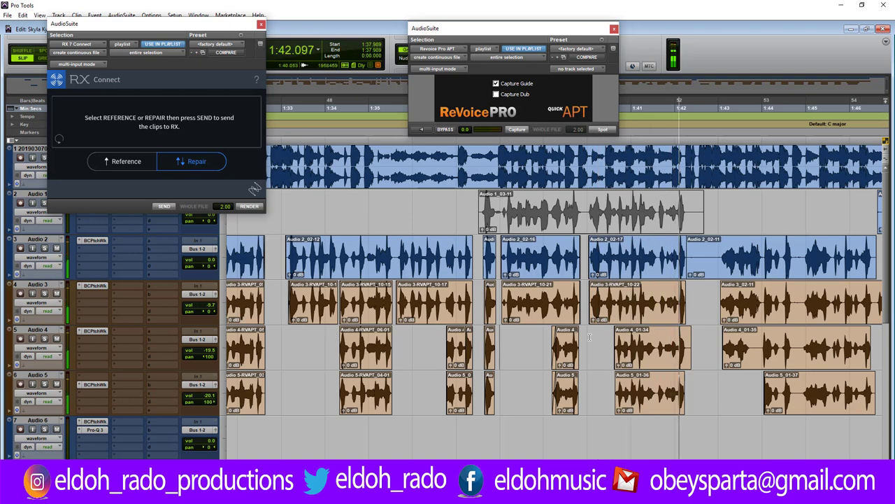
pyautogui.press('space')
# Shift Audio 4_01-34 slightly later so its start matches Audio 5_01-36.
pyautogui.click(635, 302)
pyautogui.press('t')
pyautogui.press('t')
pyautogui.press('t')
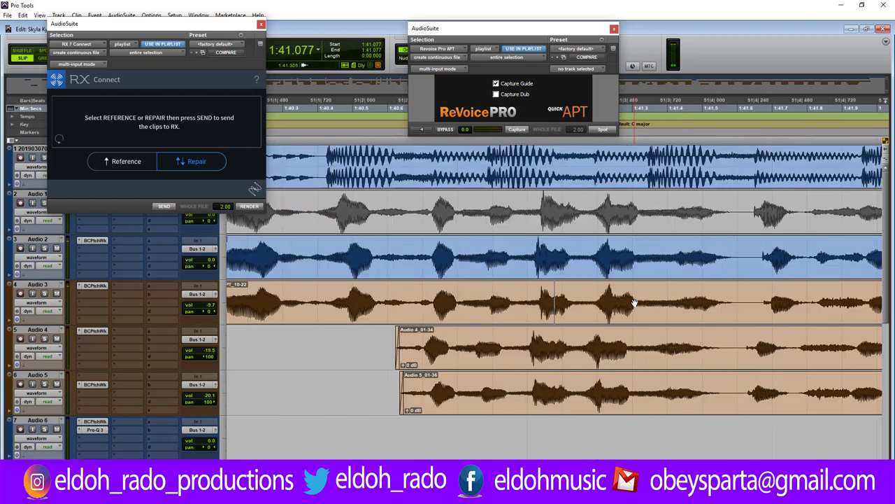
pyautogui.click(463, 358)
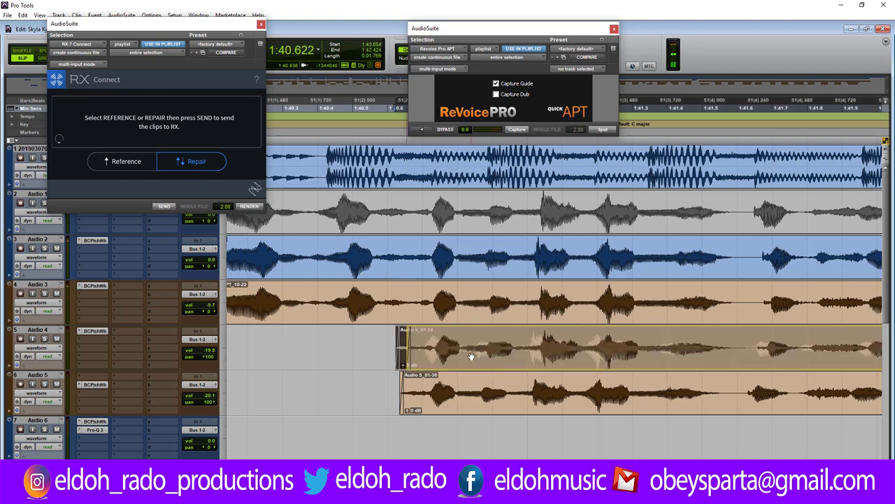
pyautogui.moveTo(467, 361); pyautogui.dragTo(476, 361)
pyautogui.click(451, 399)
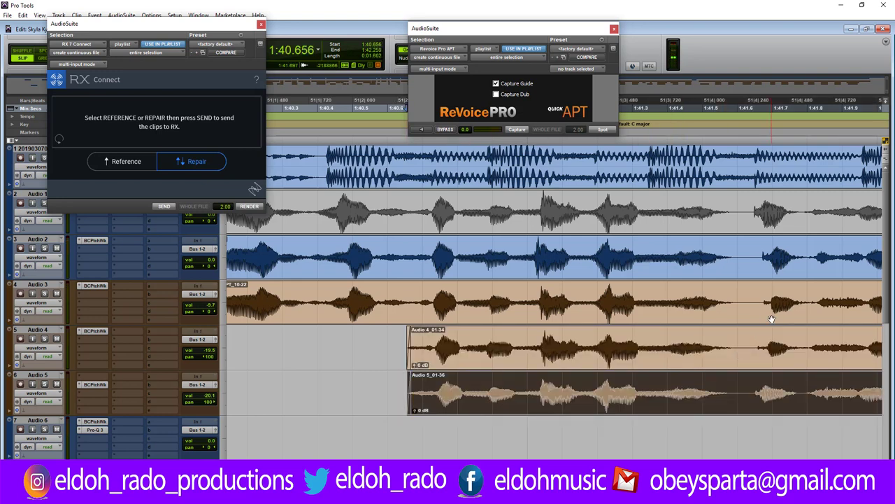
# Cut the tail of Audio 4_01-34 that runs past the end of Audio 5.
pyautogui.press('r')
pyautogui.press('r')
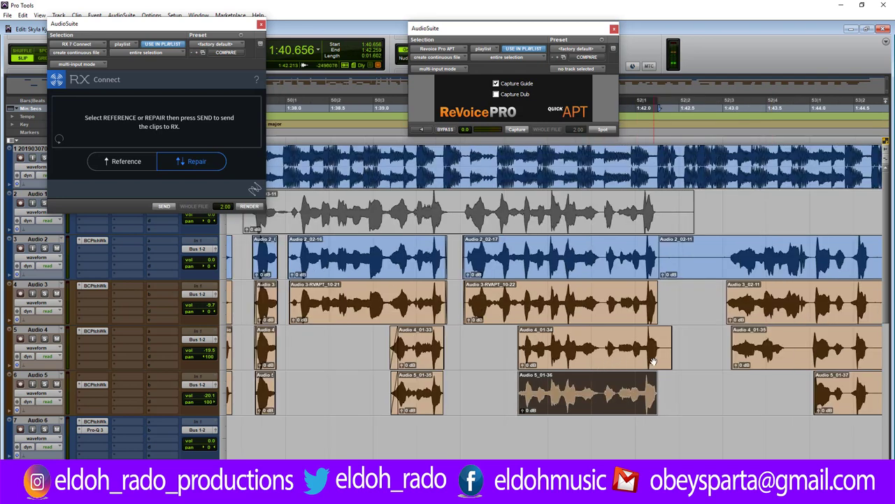
pyautogui.click(646, 340)
pyautogui.press('t')
pyautogui.press('t')
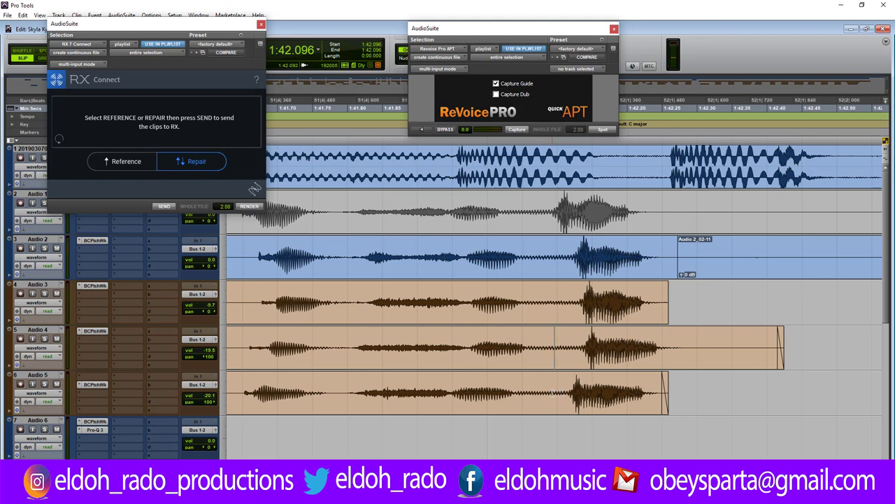
pyautogui.moveTo(686, 347); pyautogui.dragTo(826, 365)
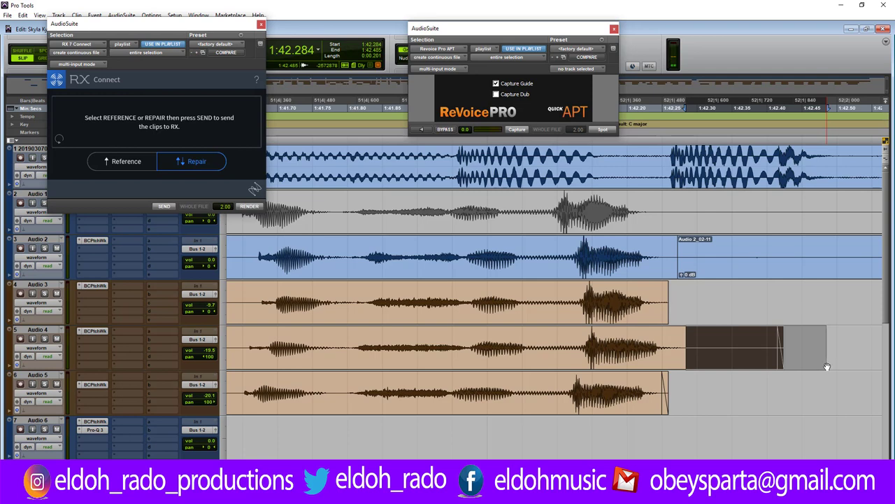
pyautogui.press('r')
pyautogui.press('r')
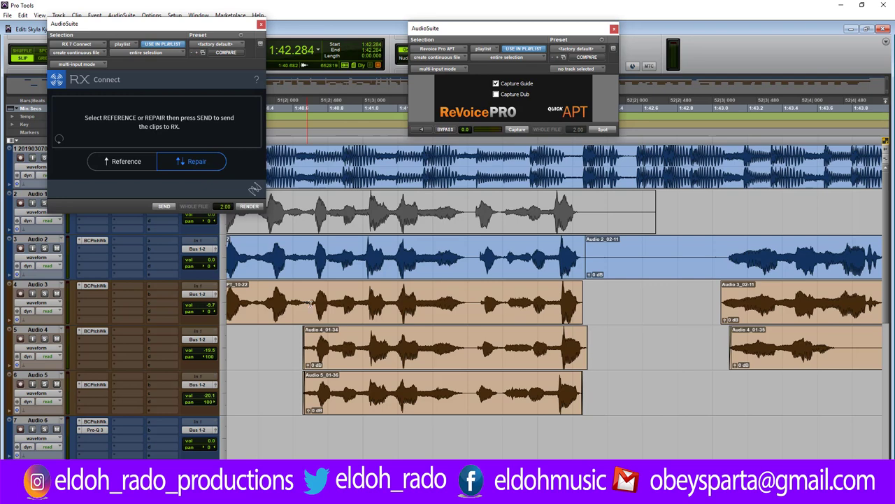
# Inspect the clips around 1:41 and place the edit point at 1:41.661 on Audio 3.
pyautogui.click(377, 346)
pyautogui.press('t')
pyautogui.press('t')
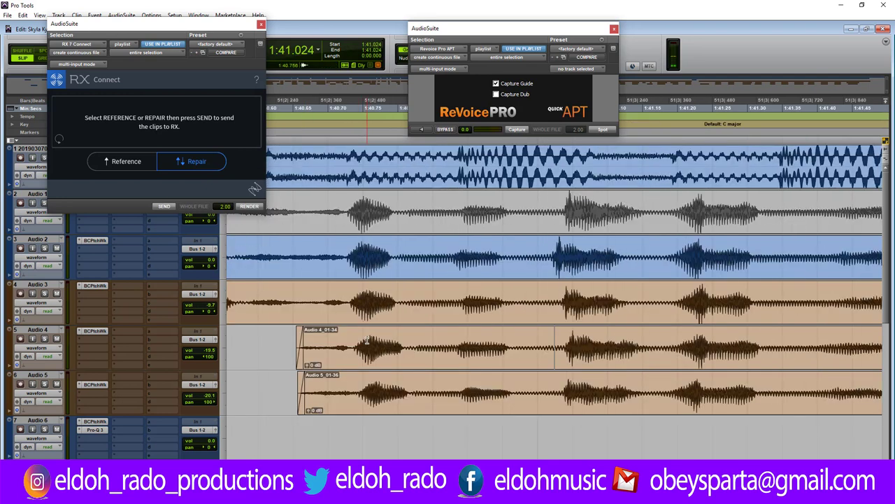
pyautogui.press('r')
pyautogui.press('r')
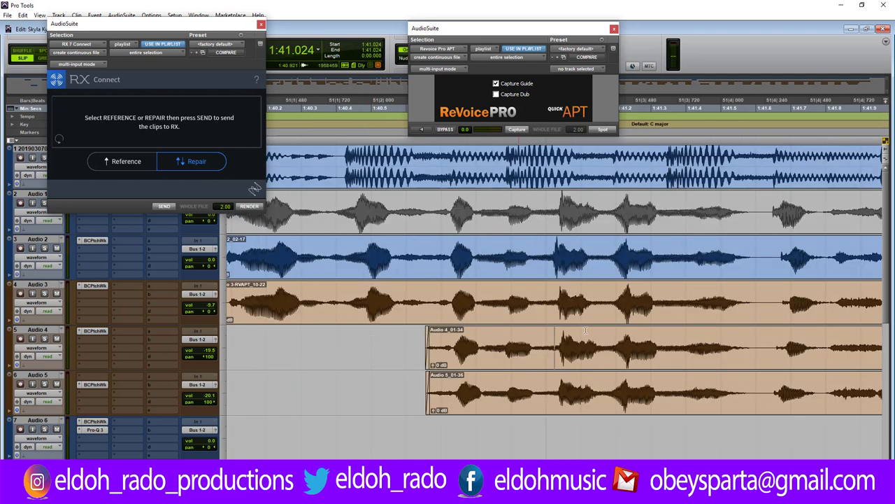
pyautogui.click(666, 301)
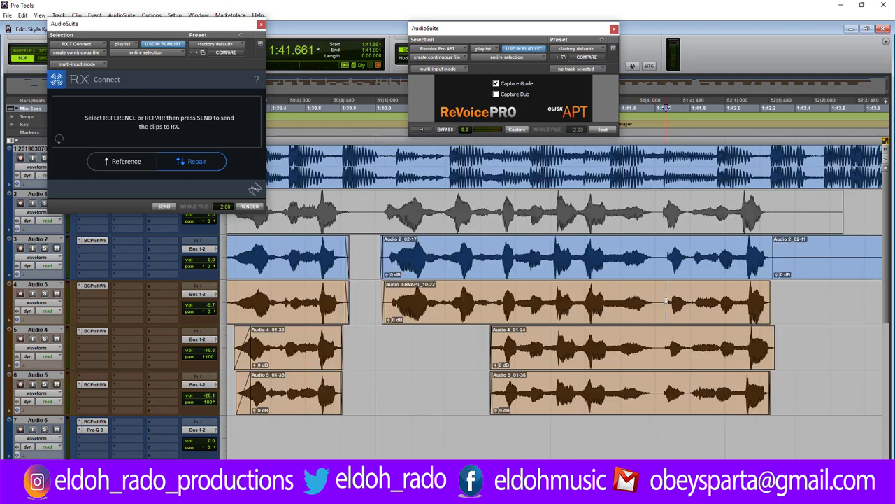
# Split Audio 3 at 1:41.661 and capture its right piece as the ReVoice Pro guide.
pyautogui.press('b')
pyautogui.hotkey('shift', 'Tab')
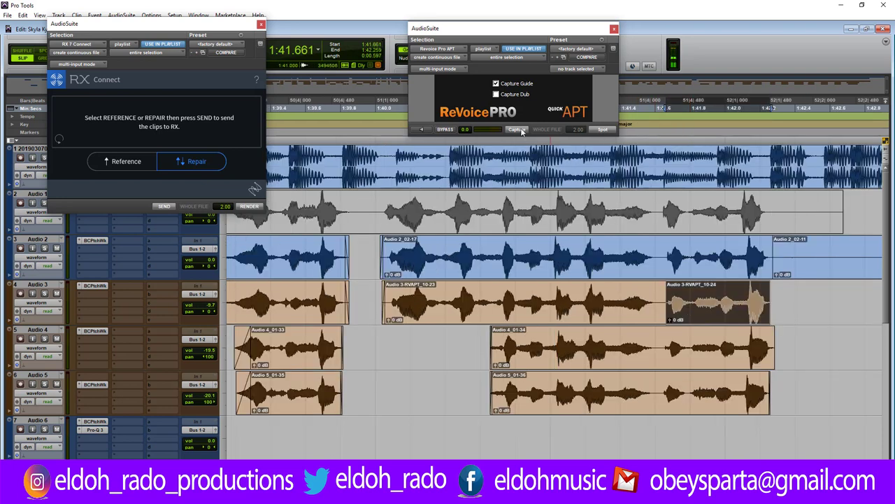
pyautogui.click(521, 132)
# Split Audio 4 and 5 at 1:41.637 and capture the new Audio 4_01-78 and Audio 5 pieces as dub.
pyautogui.click(663, 343)
pyautogui.press('b')
pyautogui.click(661, 391)
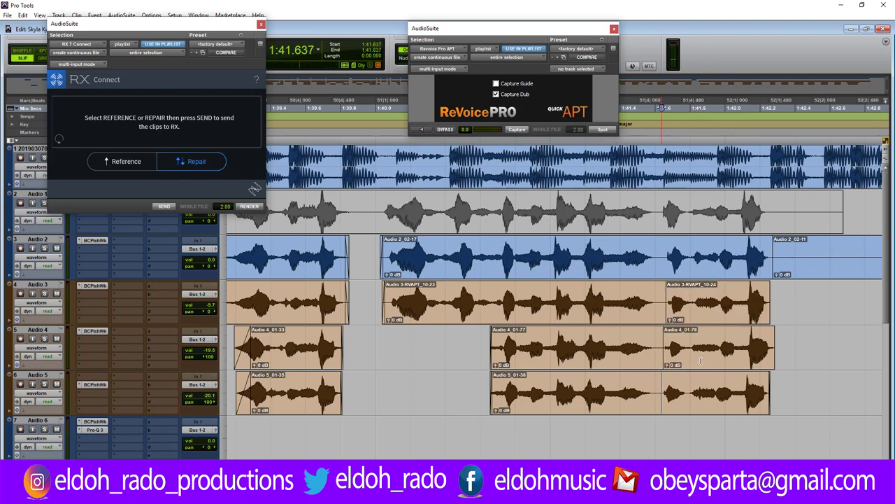
pyautogui.press('b')
pyautogui.click(701, 361)
pyautogui.keyDown('shift'); pyautogui.click(704, 402); pyautogui.keyUp('shift')
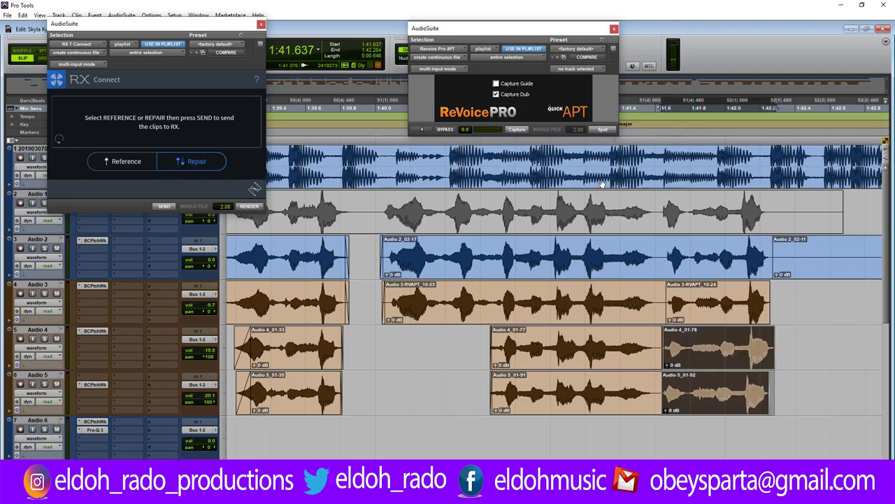
pyautogui.click(515, 130)
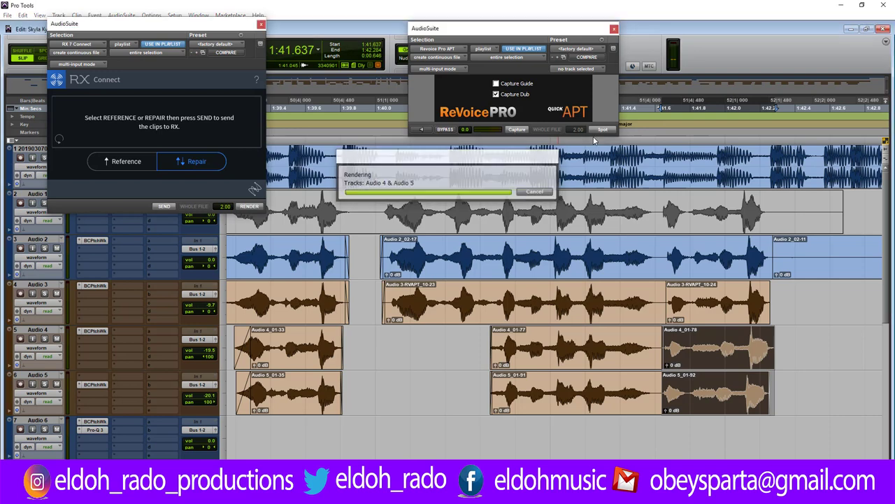
# Spot the APT-aligned Audio 4 and 5 clips back in, then trim the Audio 3 RVAPT clip edges.
pyautogui.click(602, 130)
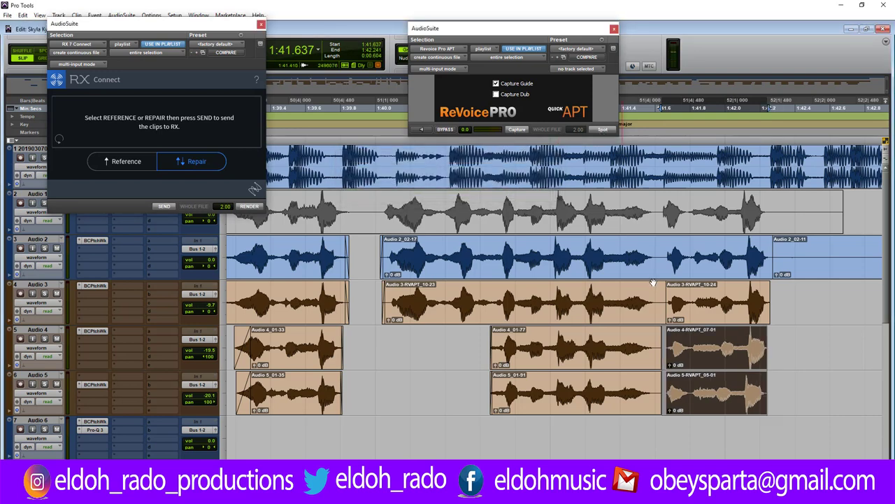
pyautogui.click(656, 337)
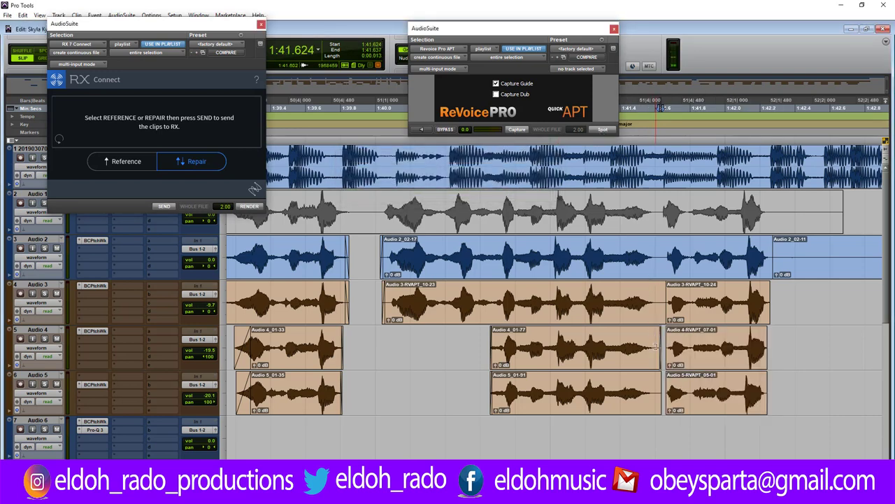
pyautogui.moveTo(658, 376); pyautogui.dragTo(661, 333)
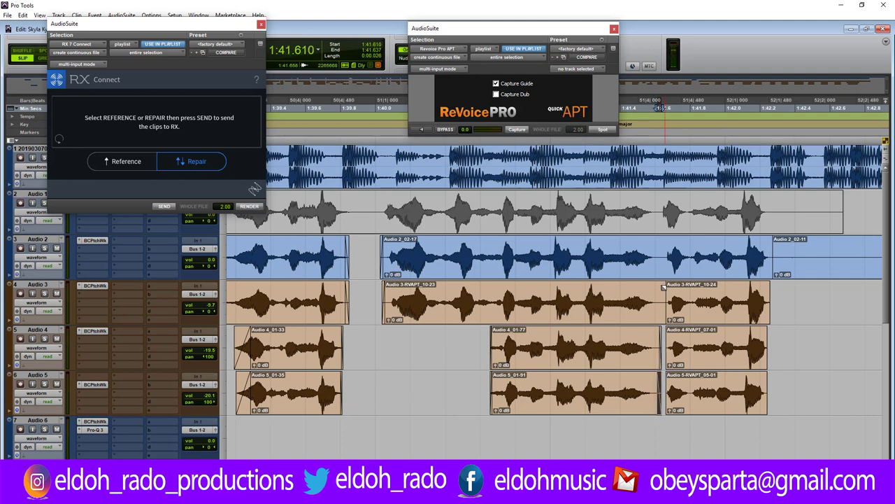
pyautogui.moveTo(664, 287); pyautogui.dragTo(659, 288)
pyautogui.click(667, 323)
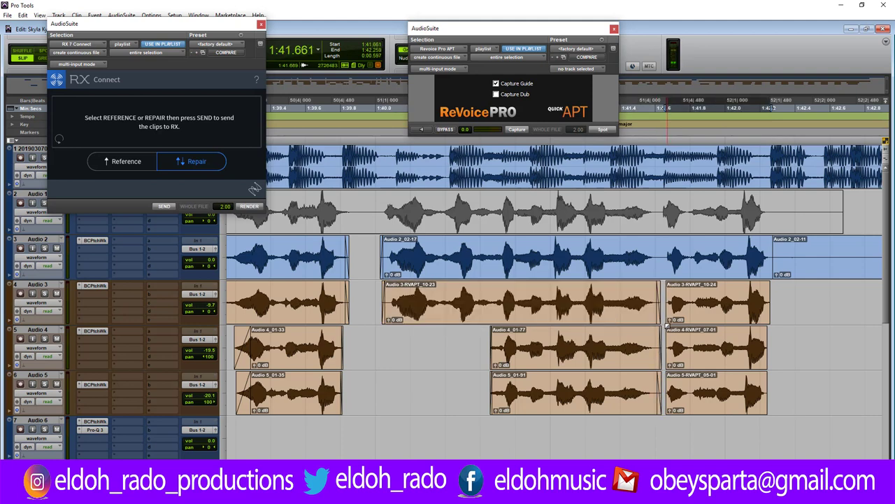
pyautogui.moveTo(667, 324); pyautogui.dragTo(668, 342)
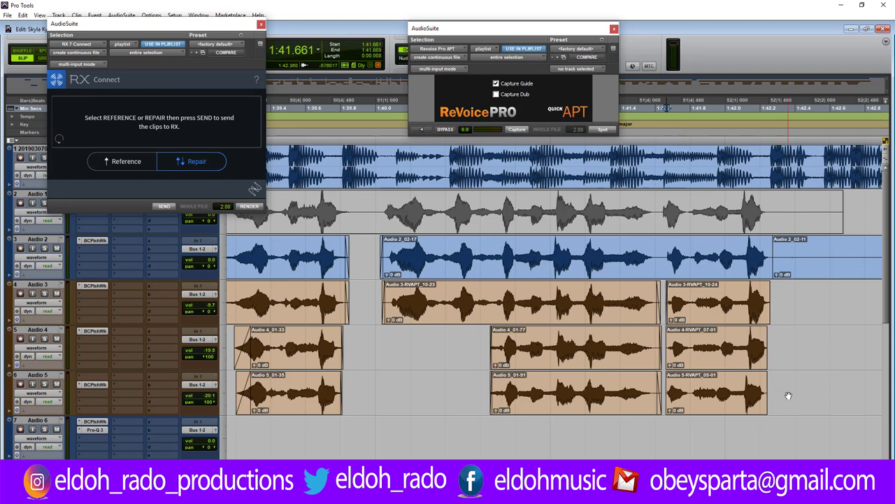
# Apply batch fades across Audio 3 to 5 and play back to check them.
pyautogui.moveTo(774, 384); pyautogui.dragTo(664, 315)
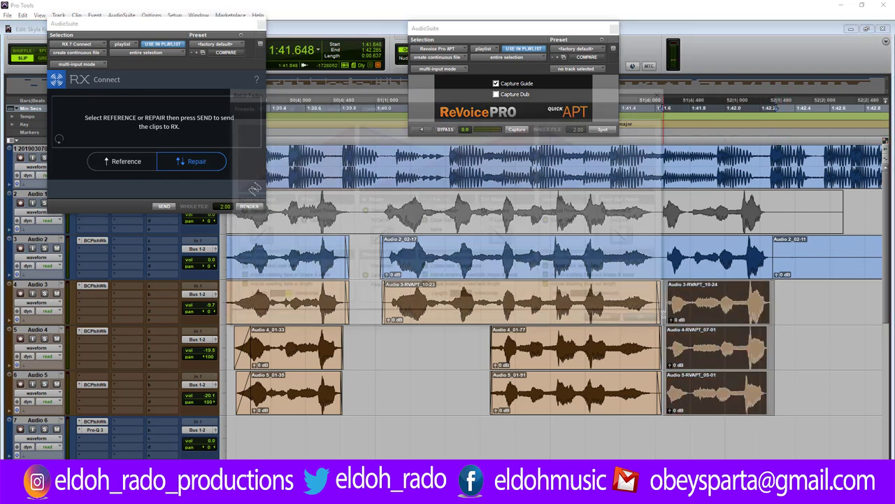
pyautogui.hotkey('ctrl', 'f')
pyautogui.click(661, 328)
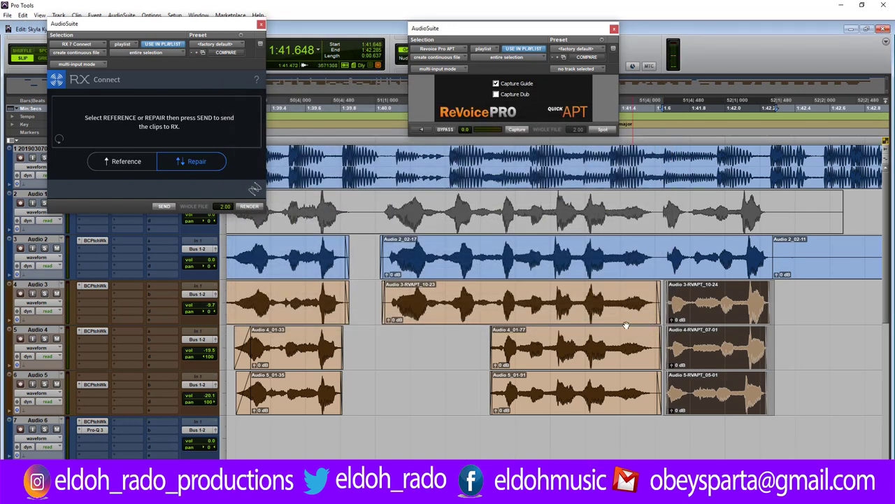
pyautogui.click(488, 338)
pyautogui.press('space')
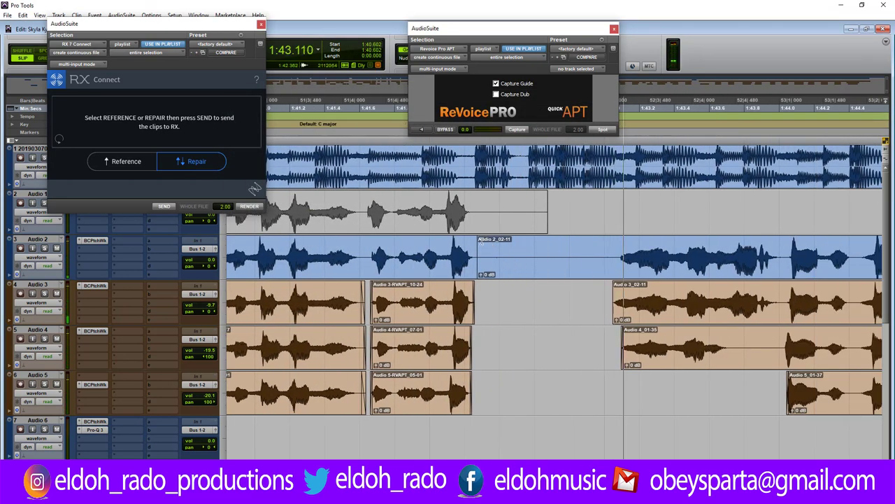
# Trim the start of Audio 2_02-11 later.
pyautogui.press('space')
pyautogui.moveTo(478, 241); pyautogui.dragTo(616, 241)
pyautogui.click(480, 241)
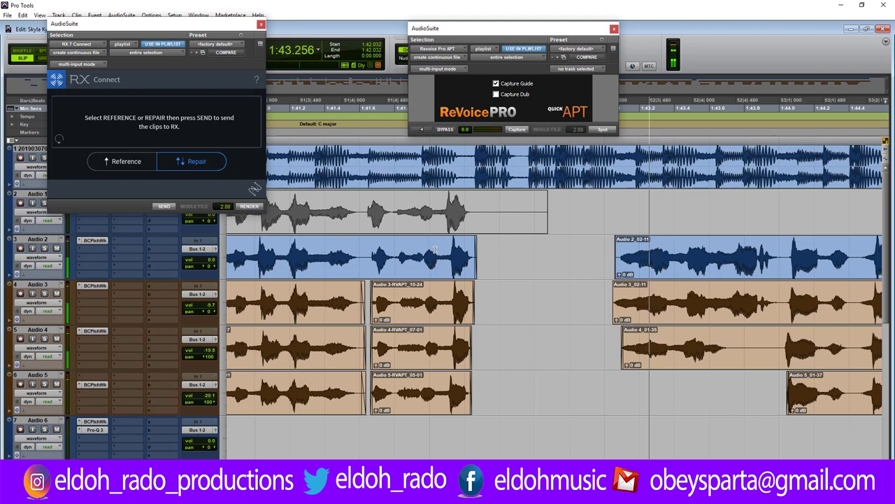
pyautogui.press('space')
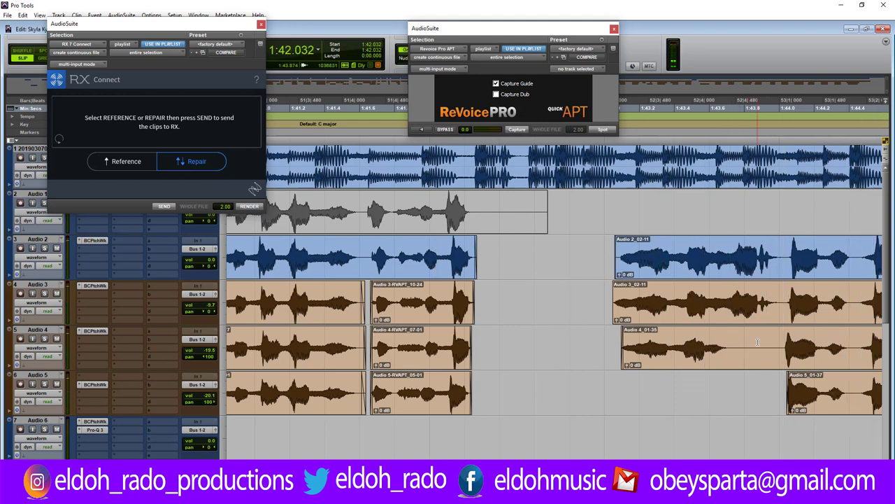
# Split Audio 4_01-35 and mute its front piece, Audio 4_01-79.
pyautogui.click(757, 342)
pyautogui.hotkey('ctrl', 'e')
pyautogui.click(714, 356)
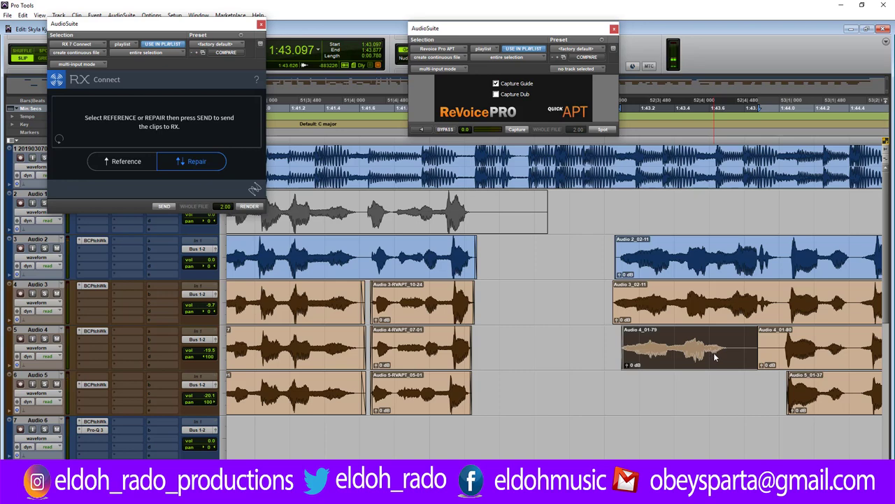
pyautogui.rightClick(715, 357)
pyautogui.click(742, 280)
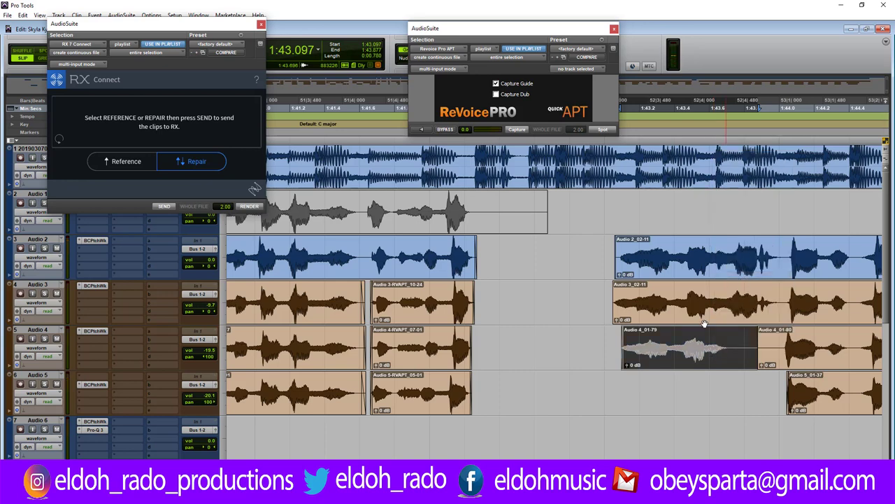
pyautogui.click(653, 441)
# Trim and shift Audio 4_01-80 and Audio 5_01-37 later so they line up, then audition.
pyautogui.hscroll(5, 580, 372)
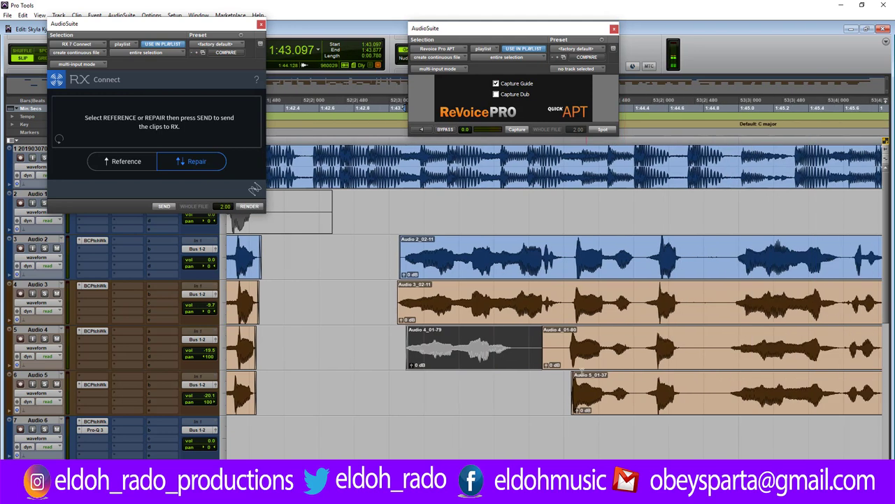
pyautogui.moveTo(547, 344); pyautogui.dragTo(570, 383)
pyautogui.hotkey('ctrl', ']')
pyautogui.hotkey('ctrl', ']')
pyautogui.hotkey('ctrl', ']')
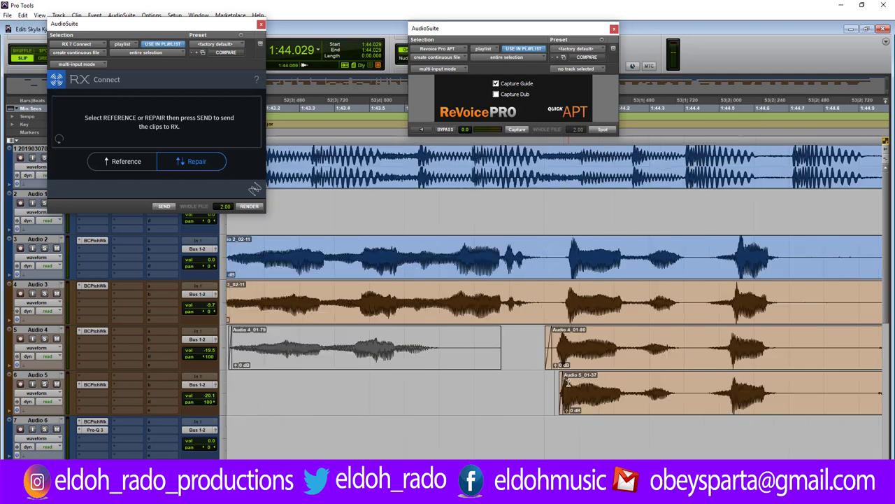
pyautogui.hotkey('ctrl', '[')
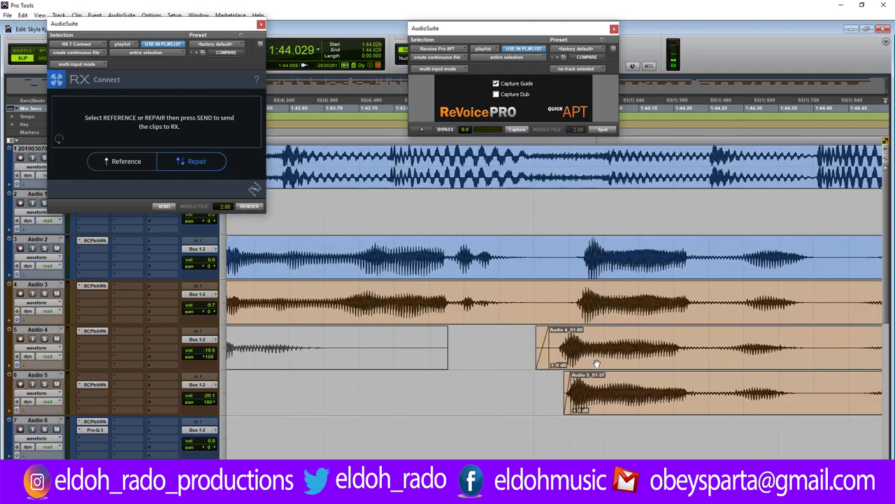
pyautogui.moveTo(614, 362); pyautogui.dragTo(697, 363)
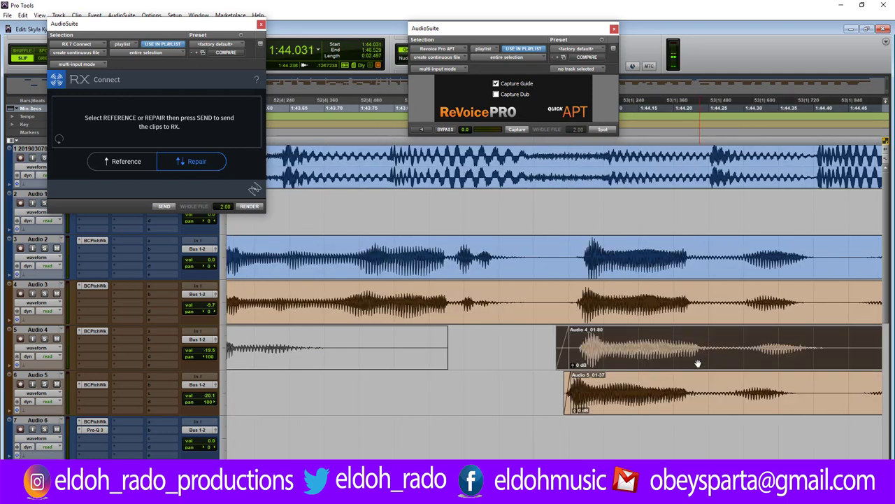
pyautogui.moveTo(740, 404); pyautogui.dragTo(747, 398)
pyautogui.hotkey('ctrl', '[')
pyautogui.hotkey('ctrl', '[')
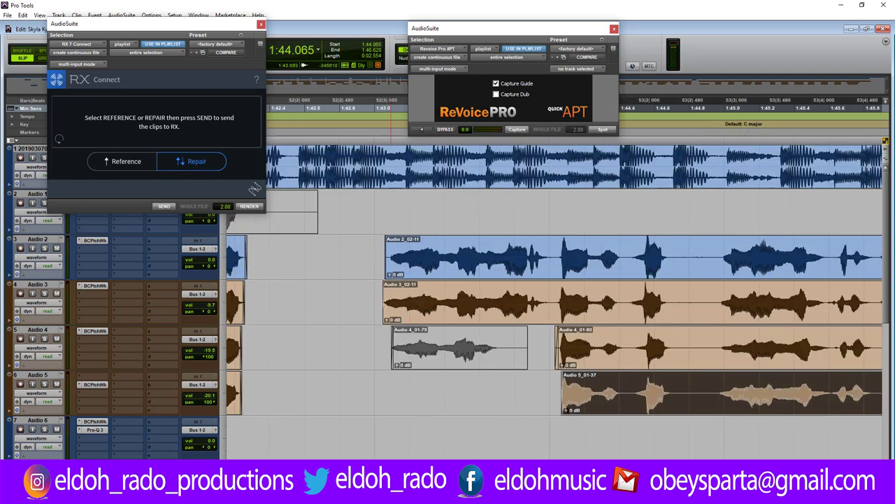
pyautogui.click(369, 295)
pyautogui.press('space')
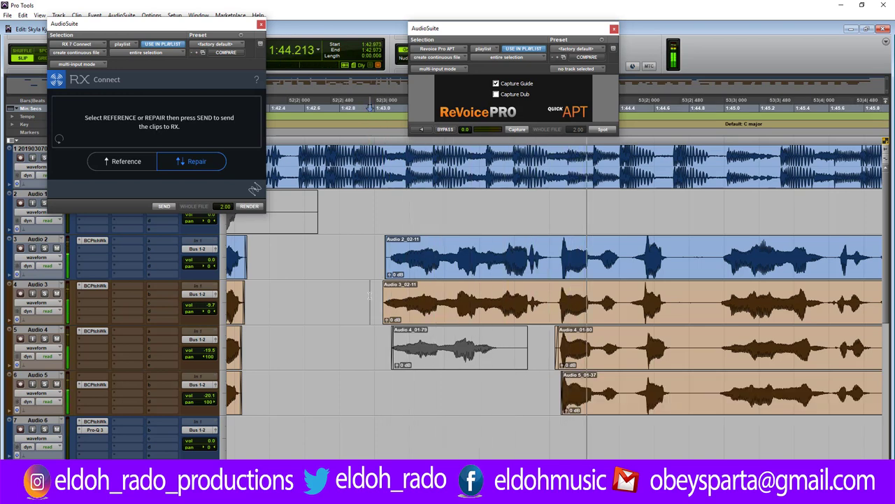
pyautogui.press('space')
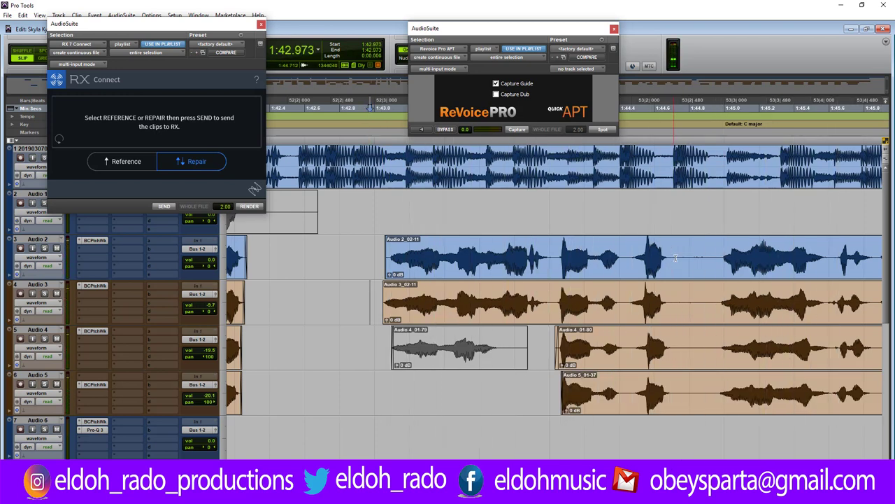
# Cut a short gap near 1:44.7 across Audio 2–5, splitting each clip in two.
pyautogui.moveTo(674, 256); pyautogui.dragTo(712, 389)
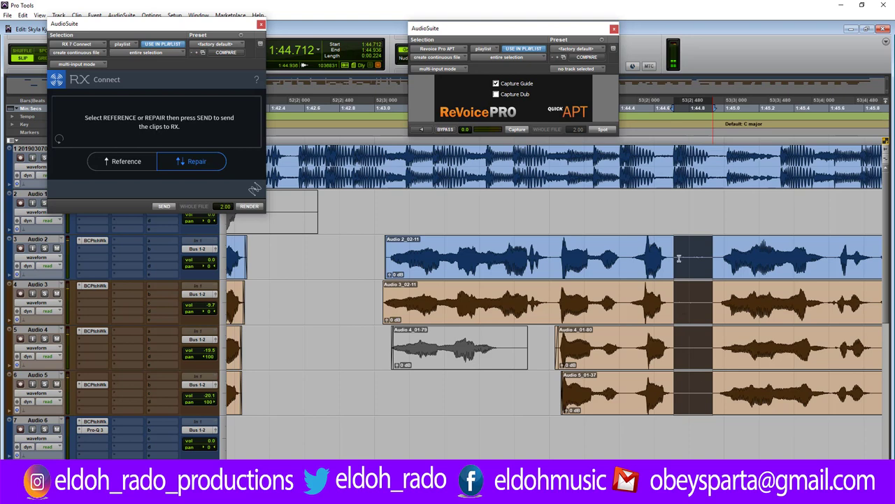
pyautogui.press('Delete')
pyautogui.moveTo(674, 286); pyautogui.dragTo(669, 325)
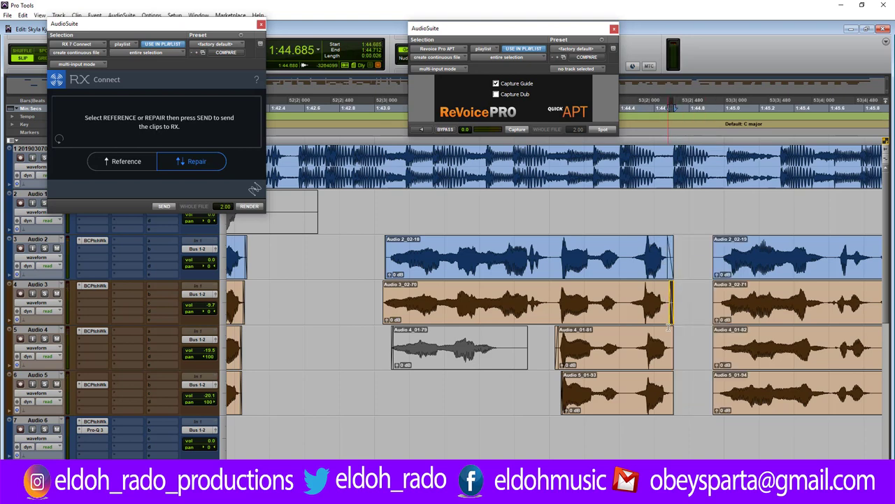
pyautogui.press(';')
pyautogui.press(';')
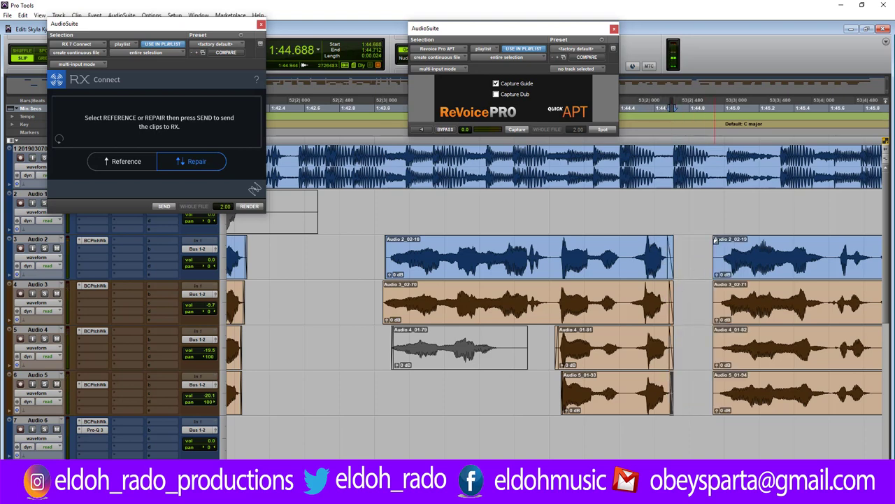
pyautogui.moveTo(714, 242); pyautogui.dragTo(716, 375)
pyautogui.click(717, 386)
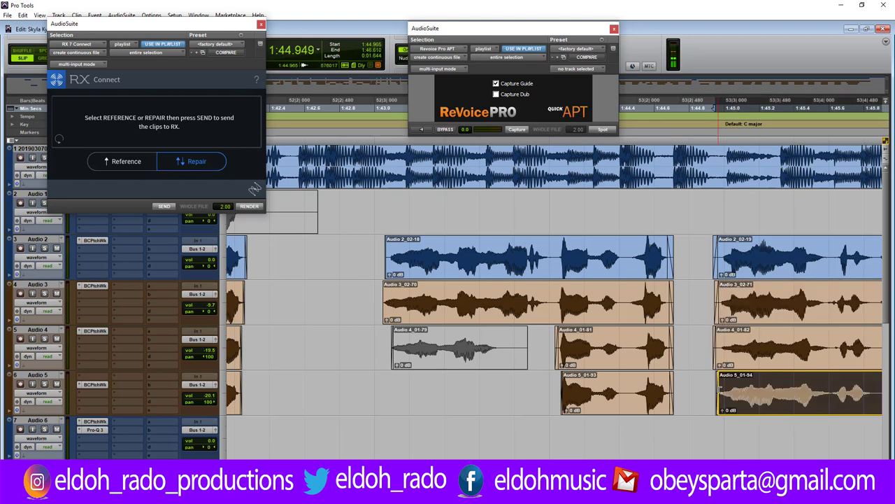
pyautogui.click(692, 384)
pyautogui.press('r')
pyautogui.press('r')
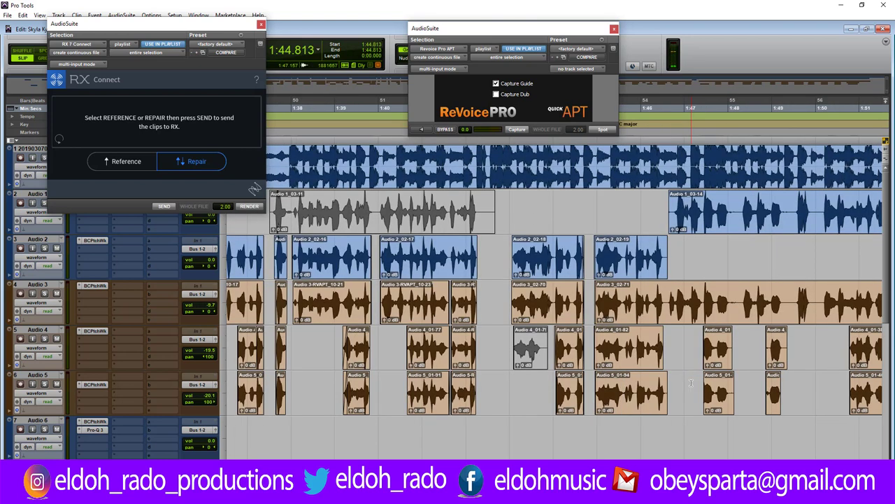
# Cut a short gap in the Audio 3 clip and trim back the Audio 2 and 5 clip ends.
pyautogui.click(666, 302)
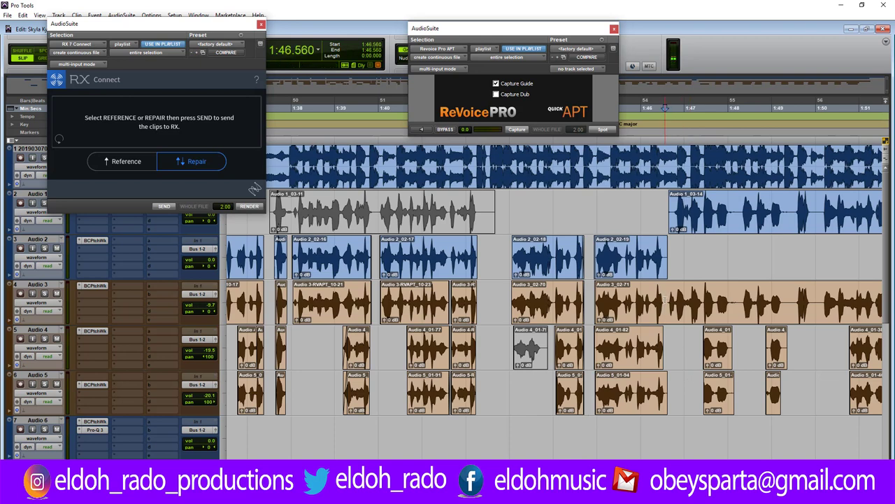
pyautogui.press('t')
pyautogui.press('t')
pyautogui.press('t')
pyautogui.moveTo(548, 295)
pyautogui.mouseDown()
pyautogui.moveTo(571, 293)
pyautogui.moveTo(533, 288)
pyautogui.mouseUp()
pyautogui.press('Delete')
pyautogui.moveTo(567, 252); pyautogui.dragTo(537, 253)
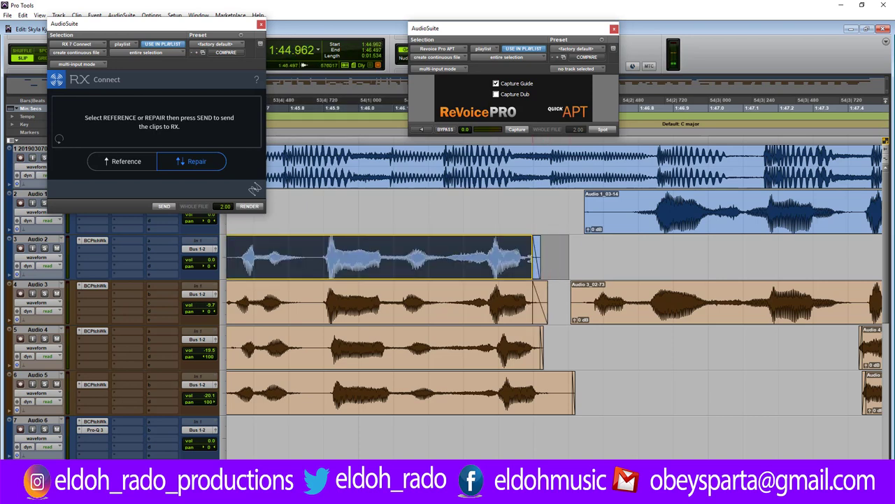
pyautogui.moveTo(567, 389); pyautogui.dragTo(559, 389)
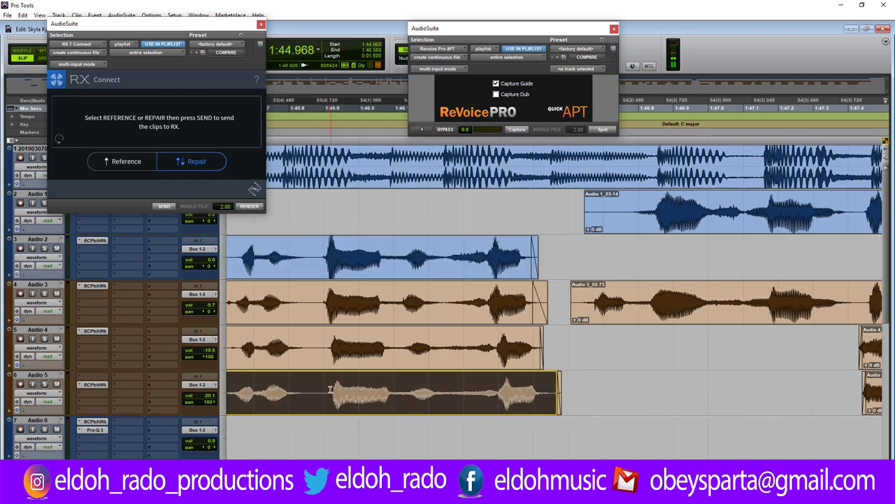
# Split the Audio 5 and Audio 4 clips, then reposition and trim their pieces.
pyautogui.click(331, 388)
pyautogui.press('b')
pyautogui.moveTo(341, 393); pyautogui.dragTo(334, 393)
pyautogui.click(326, 344)
pyautogui.press('b')
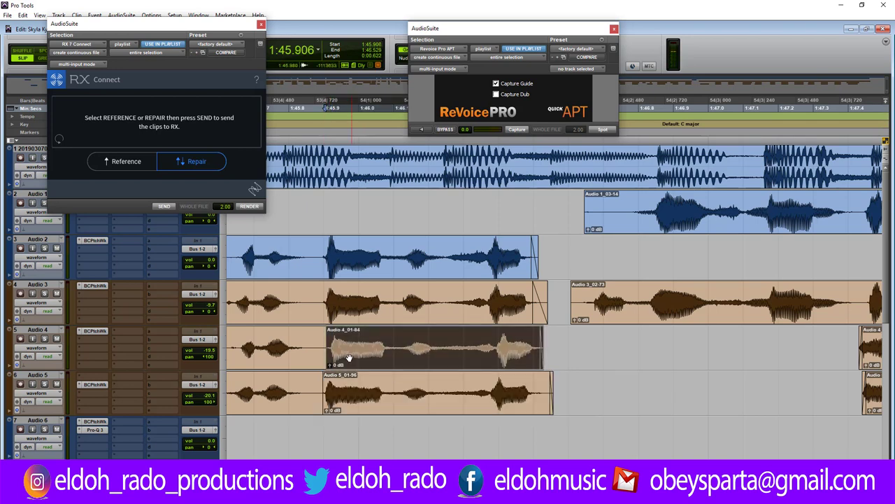
pyautogui.moveTo(343, 359); pyautogui.dragTo(305, 342)
pyautogui.click(314, 332)
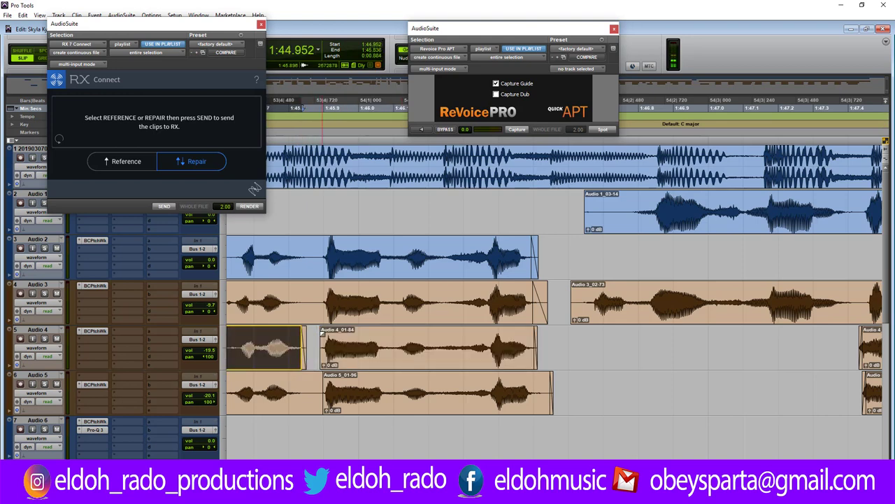
pyautogui.click(300, 388)
pyautogui.press('Delete')
pyautogui.hotkey('ctrl', 'z')
pyautogui.click(320, 384)
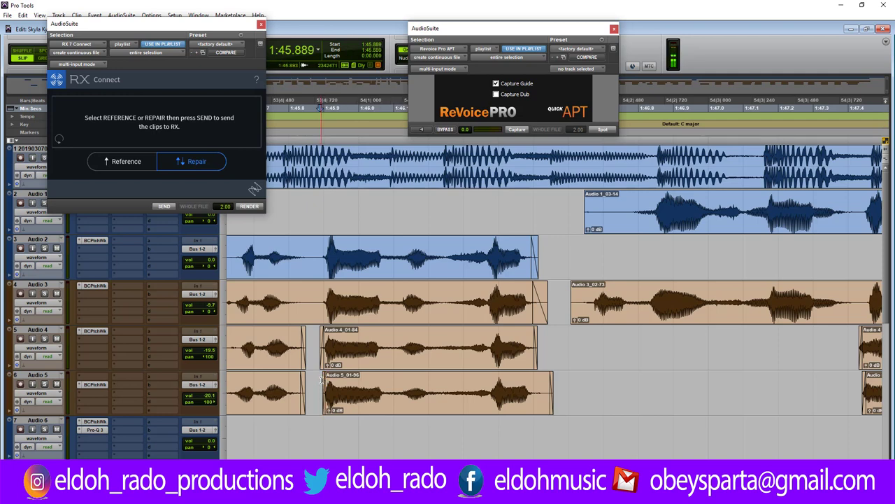
# Shift Audio 1_03-14 slightly later and audition the harmonies.
pyautogui.press('r')
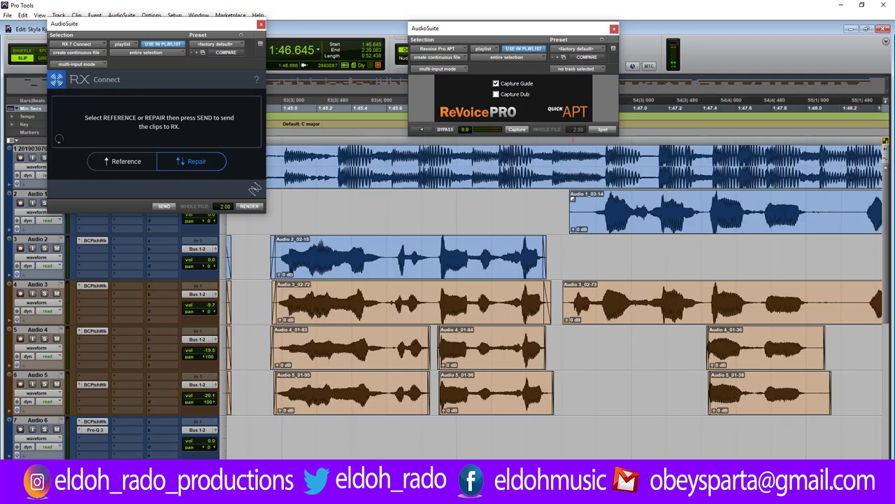
pyautogui.moveTo(574, 200); pyautogui.dragTo(591, 202)
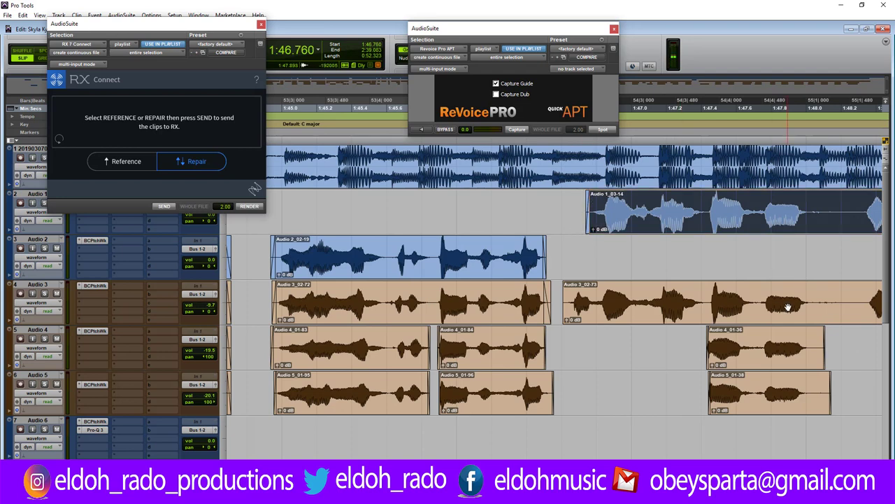
pyautogui.press('space')
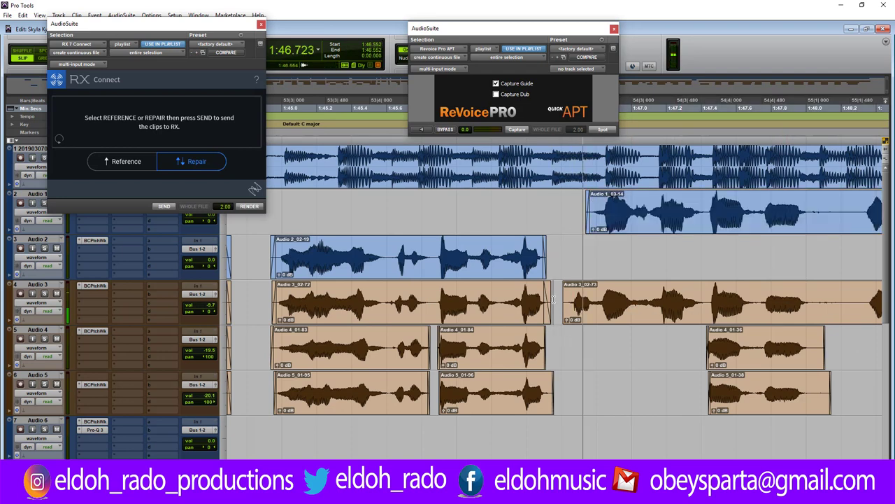
pyautogui.press('space')
pyautogui.press('space')
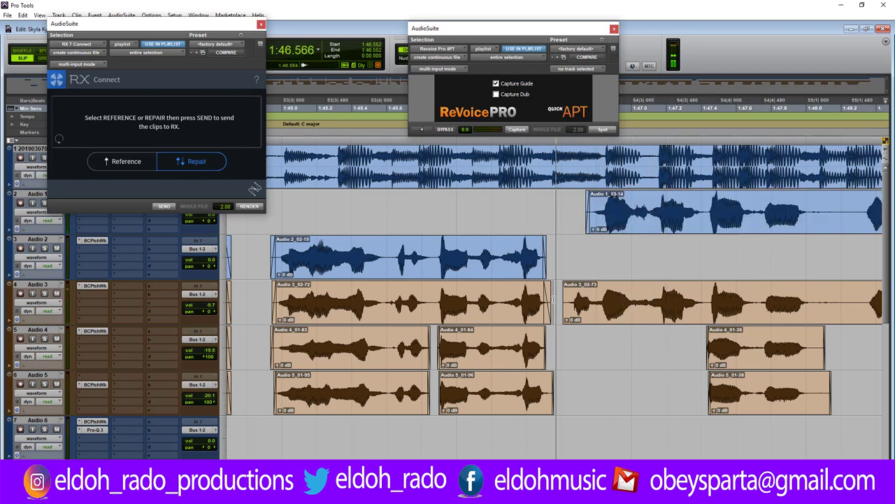
pyautogui.press('space')
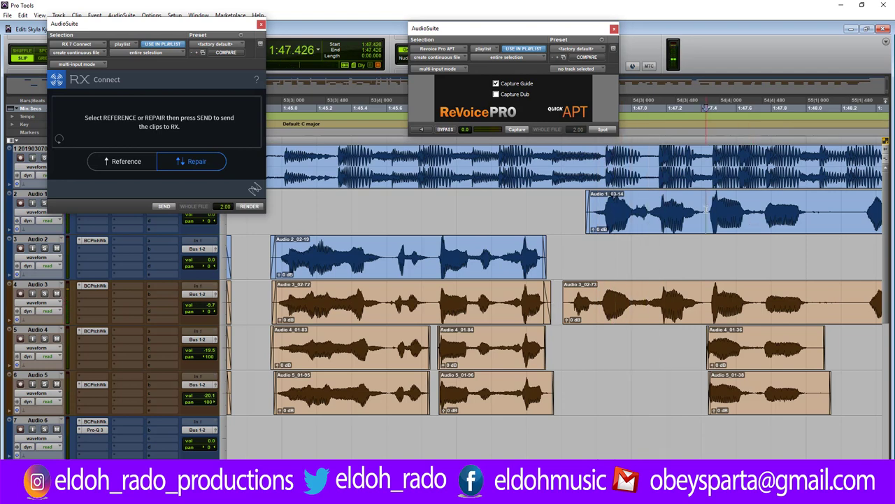
# Split Audio 1_03-14 and move its first piece onto the Audio 2 track.
pyautogui.click(706, 210)
pyautogui.hotkey('ctrl', 'e')
pyautogui.moveTo(684, 227); pyautogui.dragTo(682, 248)
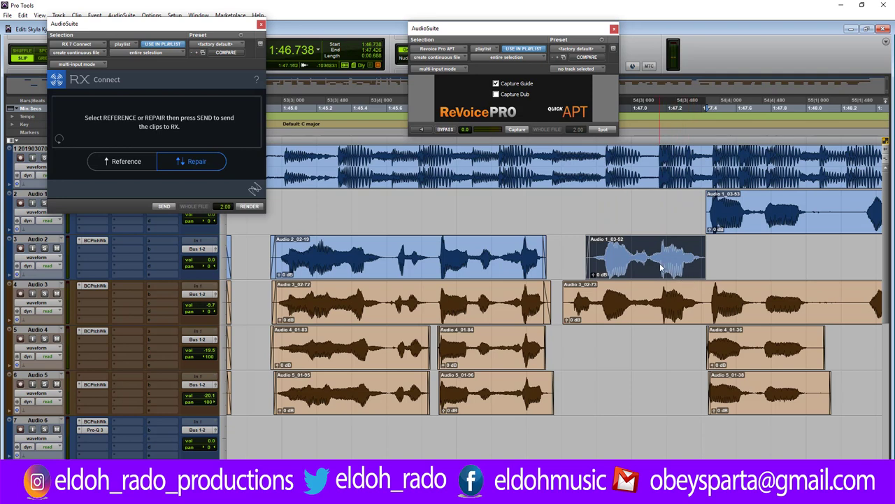
# Mute Audio 1_03-52, split Audio 3_02-73 and move Audio 3_02-74 up to Audio 1.
pyautogui.rightClick(660, 266)
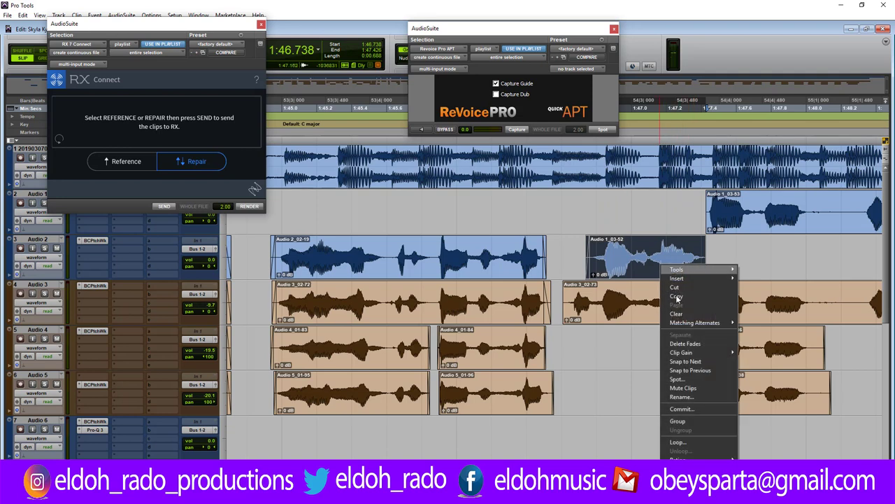
pyautogui.click(685, 389)
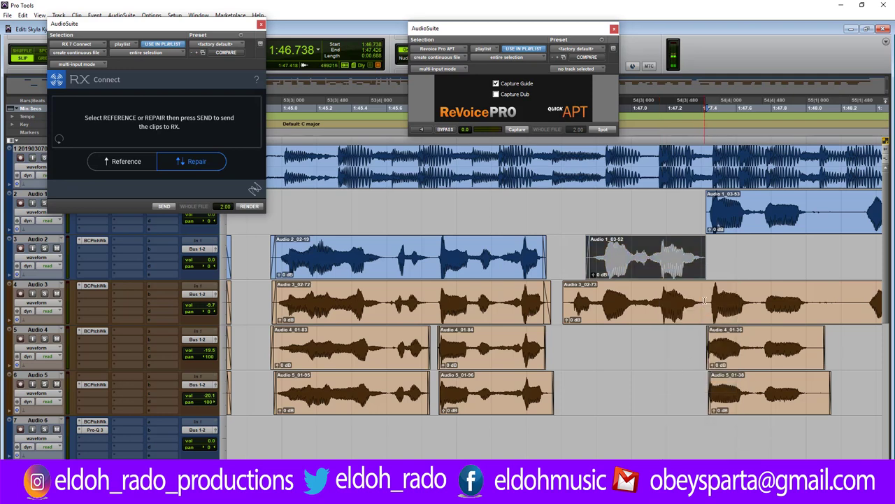
pyautogui.hotkey('ctrl', 'e')
pyautogui.moveTo(670, 315); pyautogui.dragTo(670, 224)
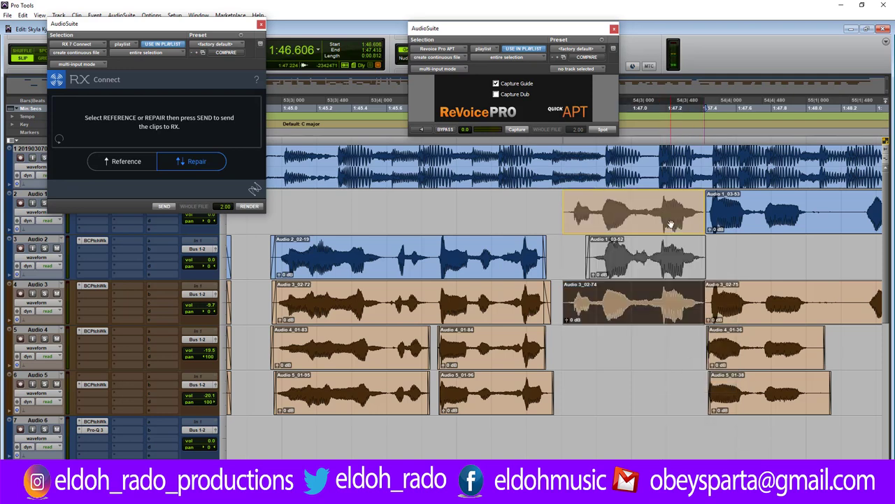
pyautogui.click(402, 202)
pyautogui.press('space')
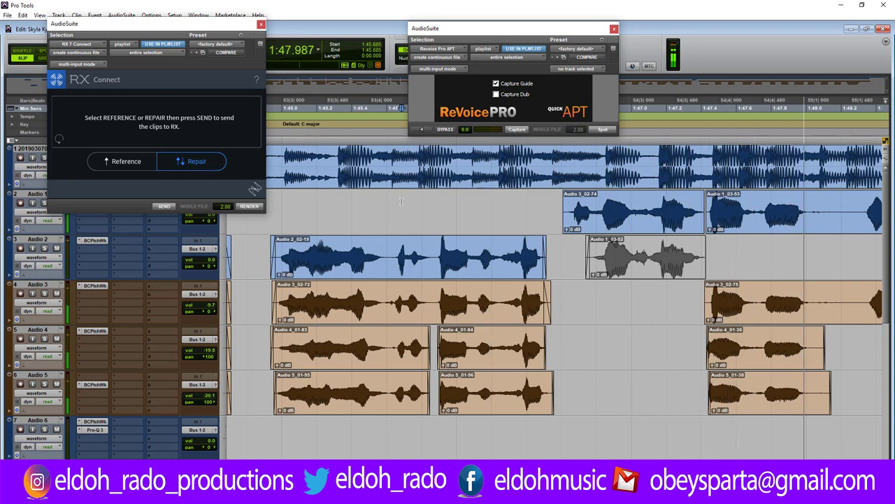
pyautogui.press('space')
pyautogui.press('space')
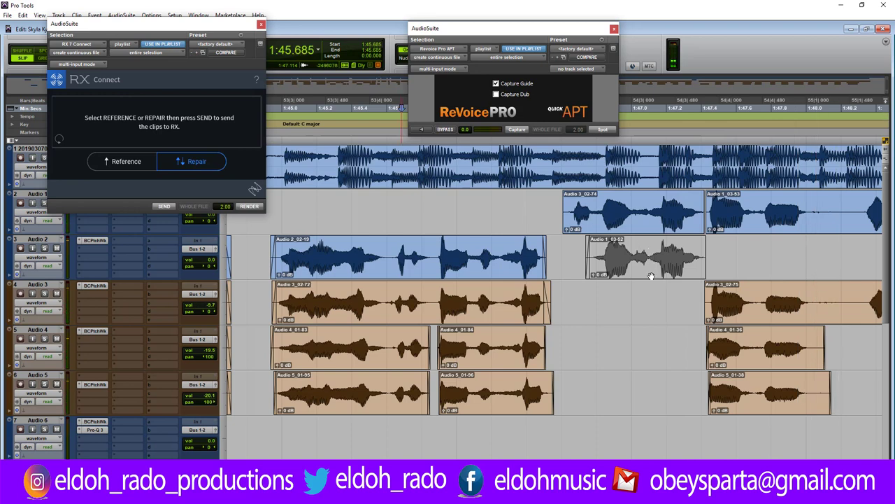
# Move Audio 1_03-52 down to Audio 3, unmute it and play from 1:46.677.
pyautogui.moveTo(651, 247); pyautogui.dragTo(650, 292)
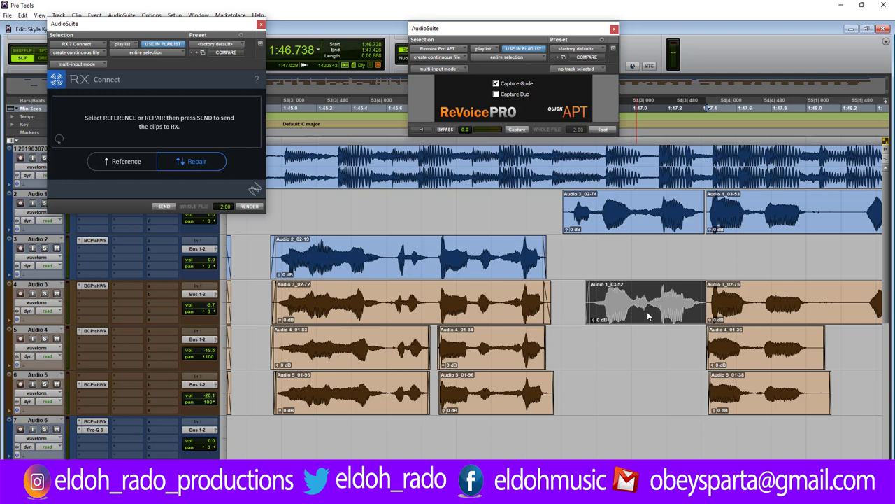
pyautogui.rightClick(647, 311)
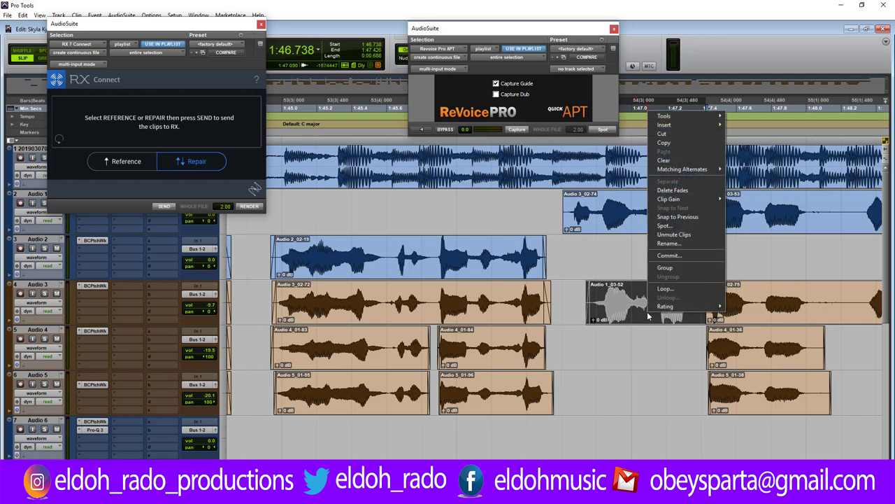
pyautogui.click(674, 235)
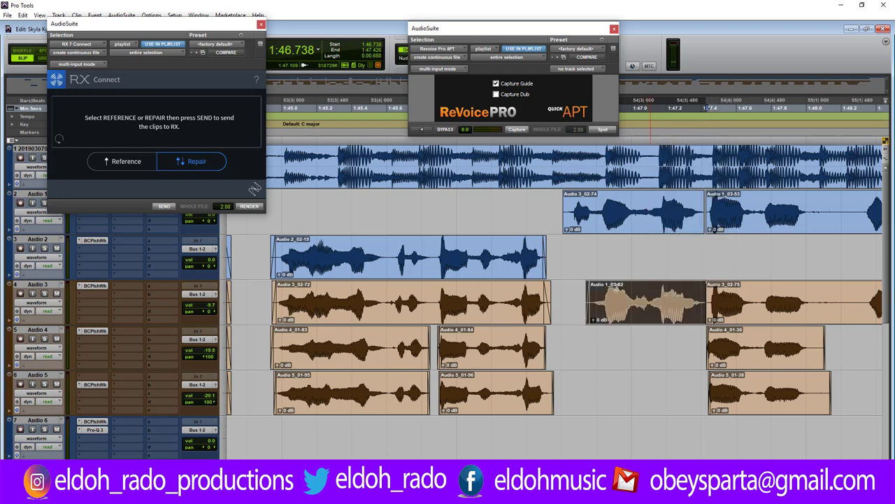
pyautogui.click(575, 288)
pyautogui.press('space')
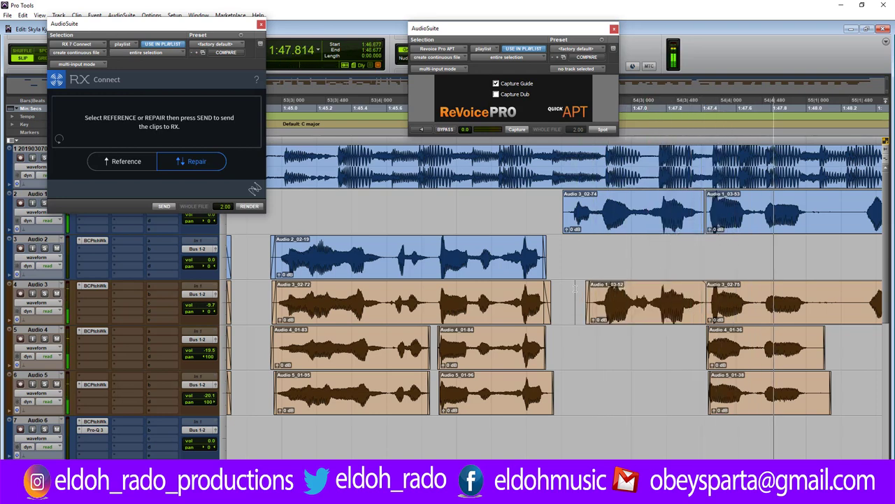
# Add fade-ins to Audio 4_01-36 and Audio 5_01-38 and trim their starts later.
pyautogui.press('space')
pyautogui.hotkey('ctrl', ']')
pyautogui.hotkey('ctrl', ']')
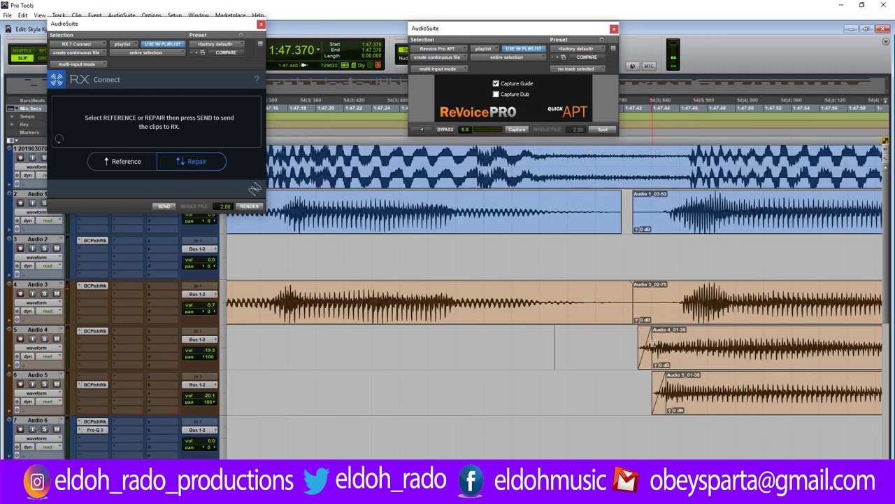
pyautogui.moveTo(647, 342); pyautogui.dragTo(755, 347)
pyautogui.moveTo(644, 347); pyautogui.dragTo(666, 348)
pyautogui.moveTo(662, 392); pyautogui.dragTo(762, 392)
pyautogui.moveTo(665, 391); pyautogui.dragTo(687, 390)
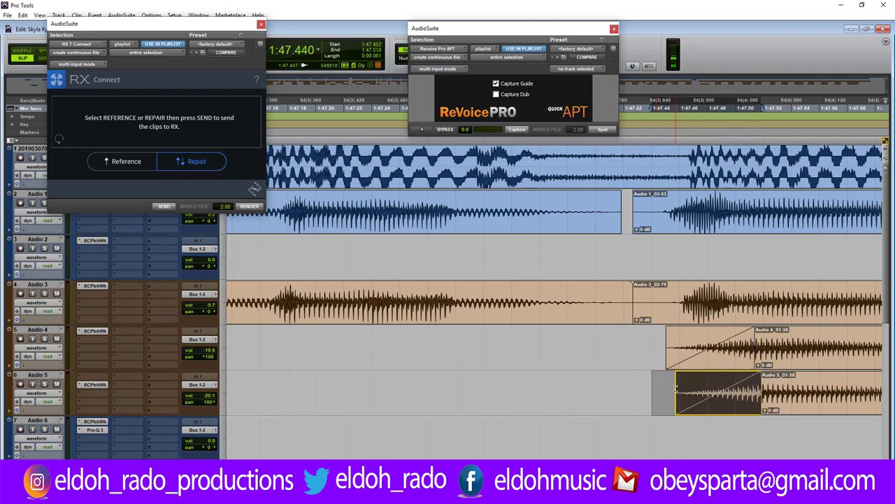
# Delete the first Audio 3 clip's tail and trim the Audio 1_03-53 and Audio 3_02-75 starts later.
pyautogui.moveTo(614, 295); pyautogui.dragTo(655, 296)
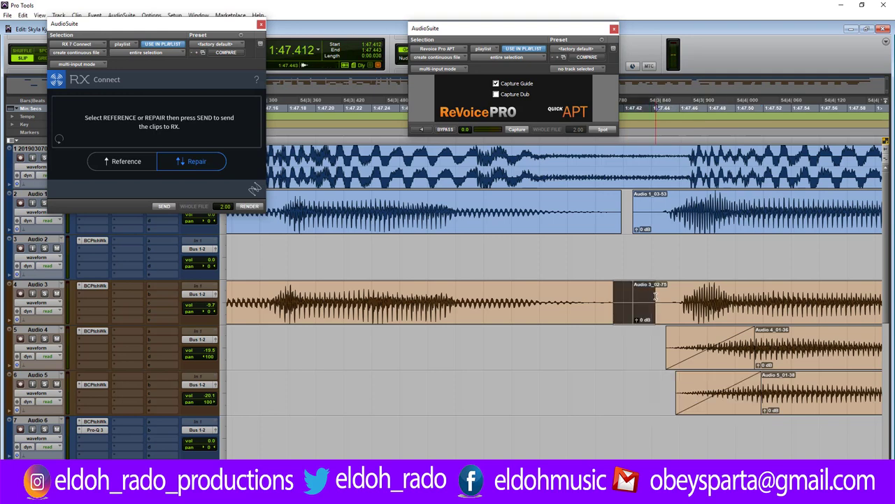
pyautogui.press('Delete')
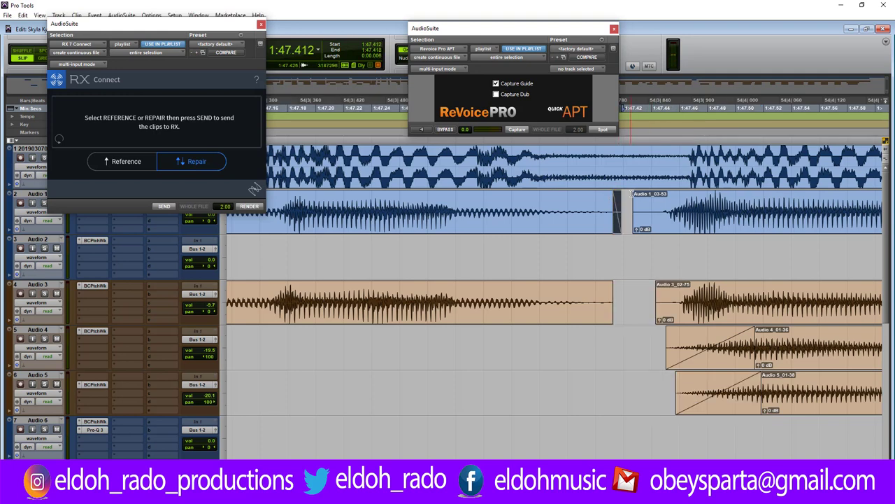
pyautogui.moveTo(639, 203); pyautogui.dragTo(655, 203)
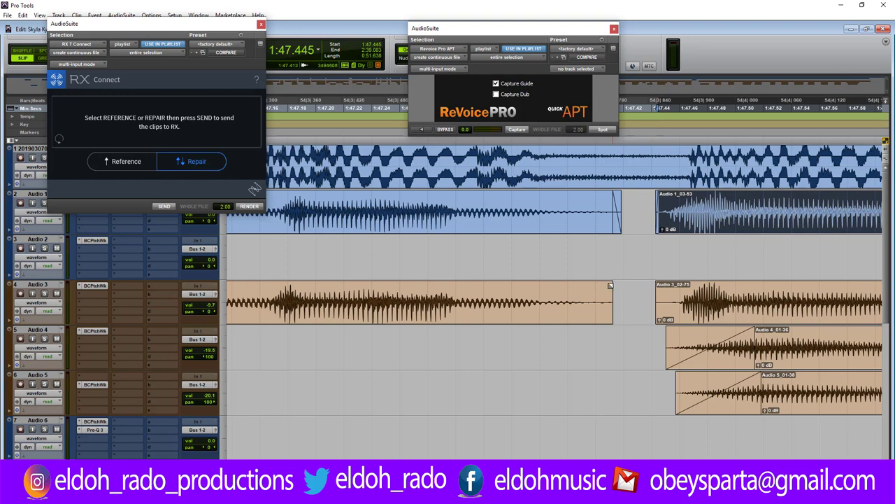
pyautogui.moveTo(607, 292); pyautogui.dragTo(672, 294)
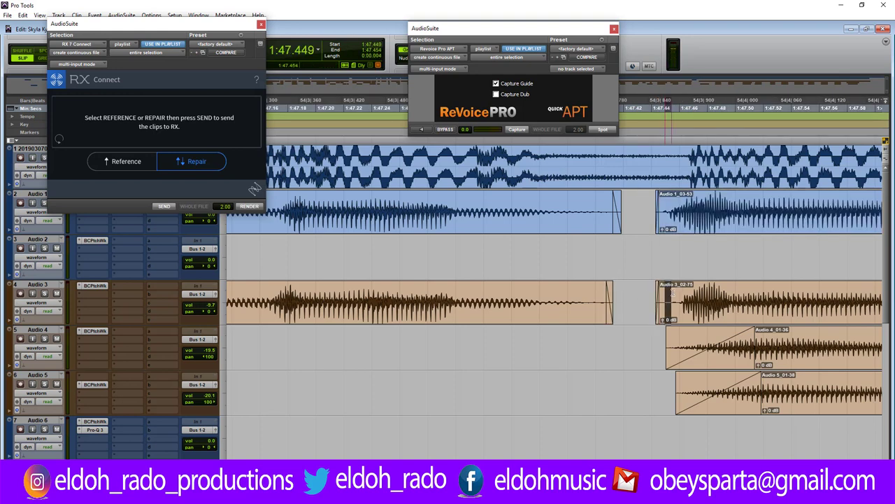
pyautogui.press('Delete')
pyautogui.click(653, 296)
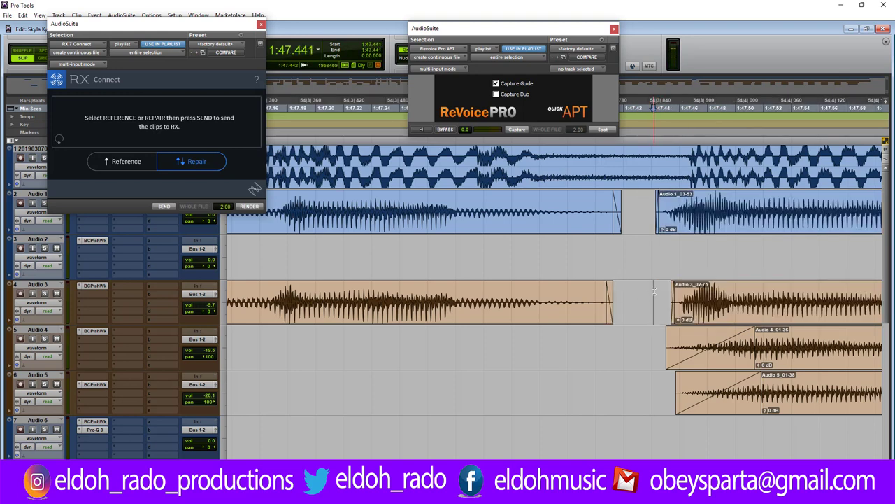
# Cut a gap across Audio 1 to Audio 3 and audition from 1:47.362.
pyautogui.press('r')
pyautogui.press('r')
pyautogui.press('r')
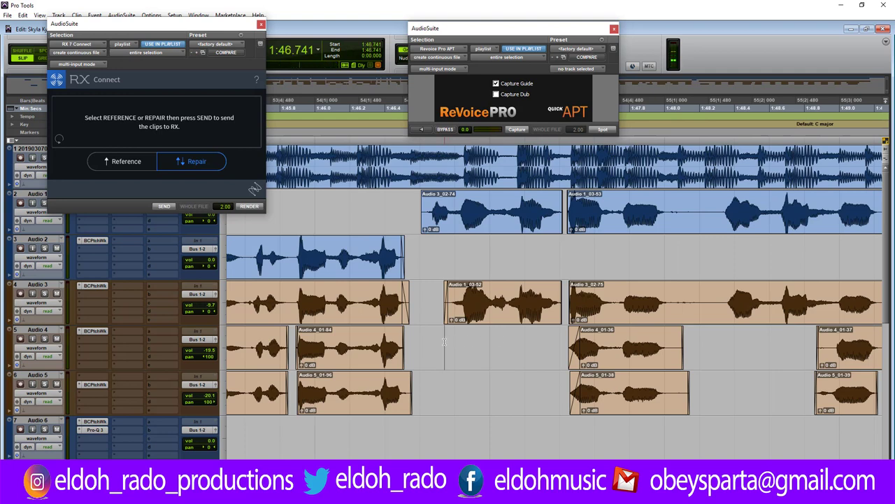
pyautogui.press('space')
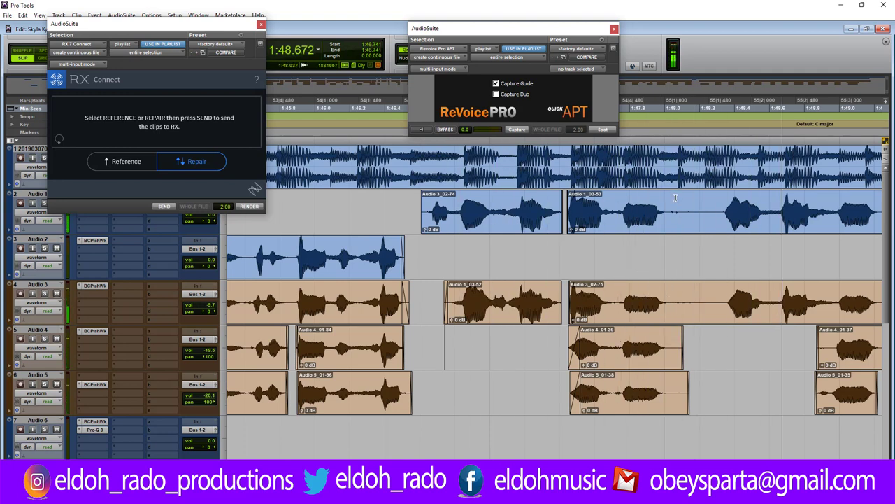
pyautogui.press('space')
pyautogui.moveTo(667, 199); pyautogui.dragTo(714, 286)
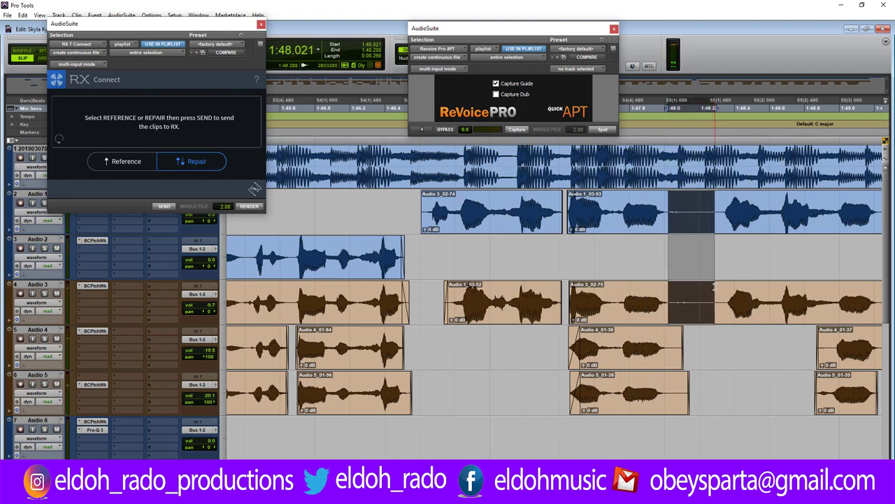
pyautogui.press('Delete')
pyautogui.click(552, 246)
pyautogui.press('space')
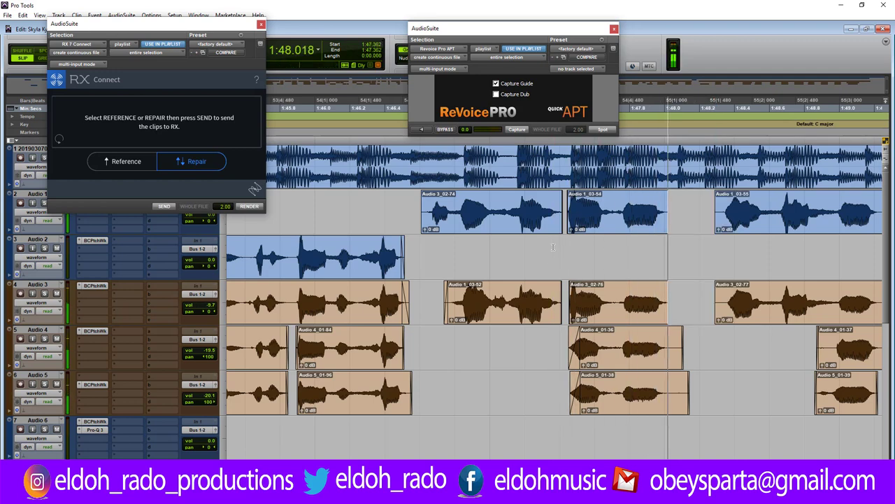
pyautogui.press('space')
# Extend the end of Audio 1_03-54 and shorten the ends of Audio 4_01-36 and Audio 5_01-38.
pyautogui.moveTo(670, 207); pyautogui.dragTo(684, 206)
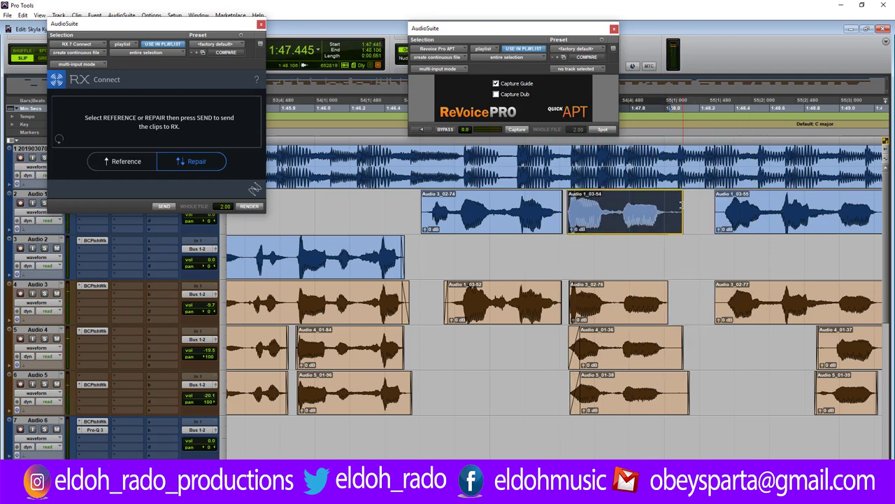
pyautogui.click(553, 246)
pyautogui.press('space')
pyautogui.press('space')
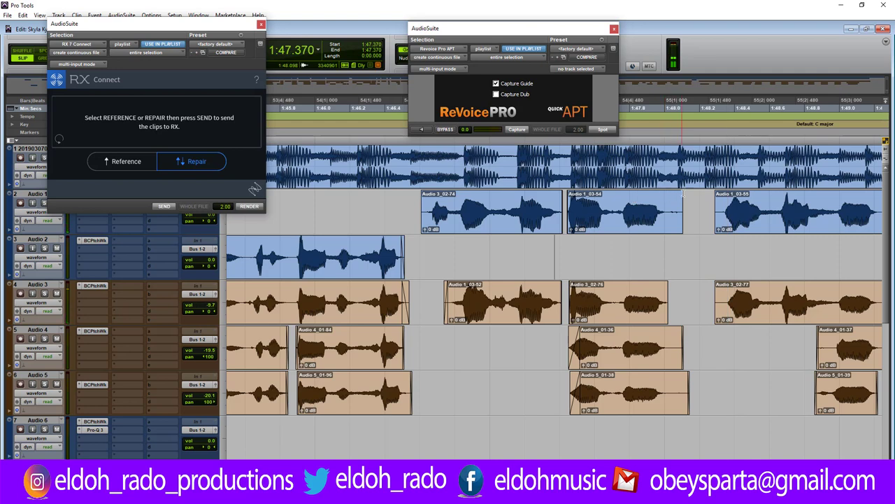
pyautogui.click(679, 196)
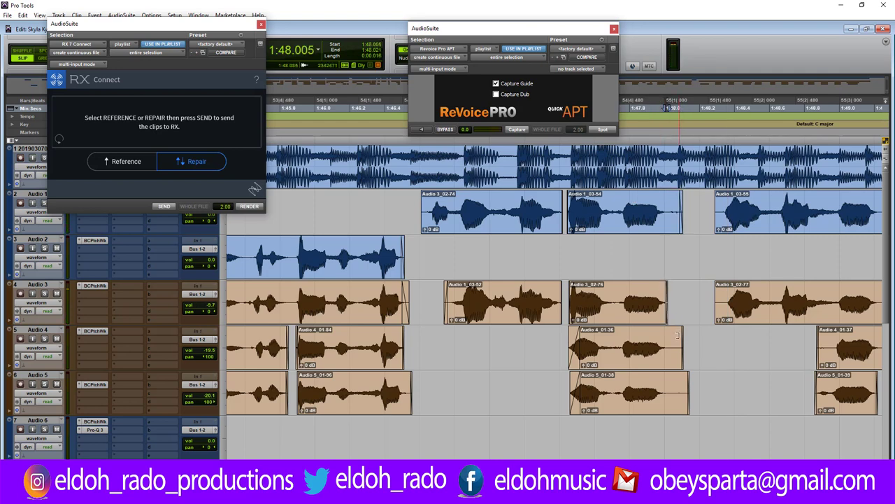
pyautogui.moveTo(683, 342); pyautogui.dragTo(668, 355)
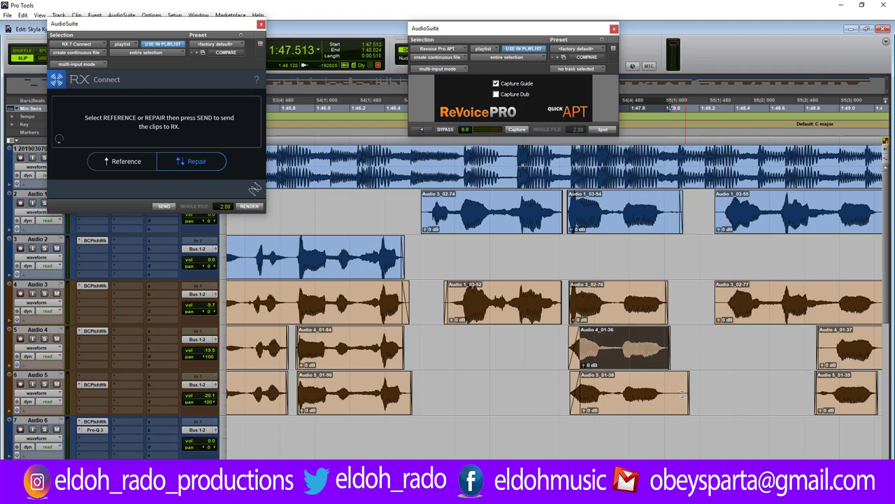
pyautogui.moveTo(682, 393); pyautogui.dragTo(667, 394)
pyautogui.click(546, 385)
pyautogui.press('space')
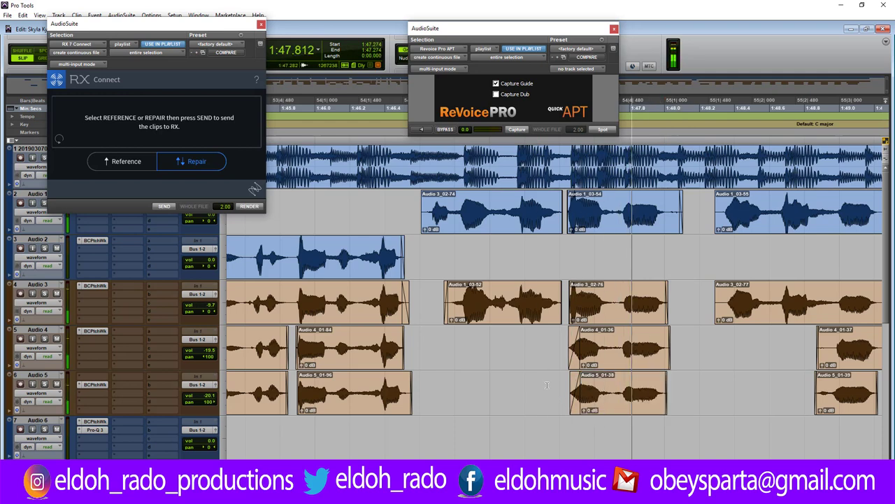
# Trim the starts of Audio 1_03-55 and Audio 3_02-77 slightly later.
pyautogui.moveTo(716, 207); pyautogui.dragTo(719, 206)
pyautogui.moveTo(716, 301); pyautogui.dragTo(722, 301)
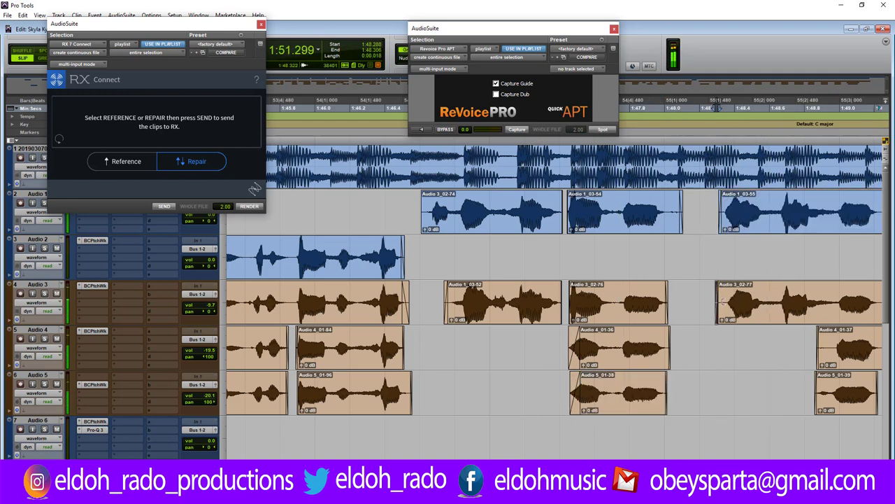
pyautogui.click(549, 346)
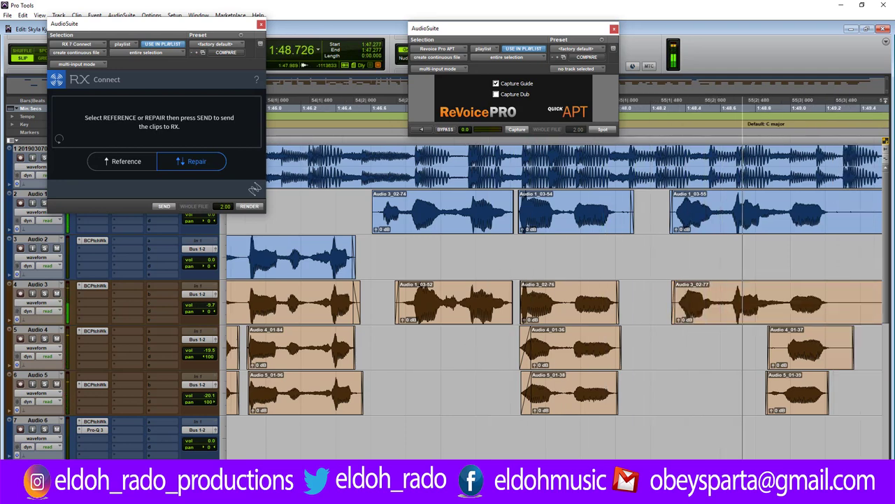
# Cut a first gap across Audio 1 and Audio 3 and tidy the Audio 1_03-56/57 edges.
pyautogui.press('space')
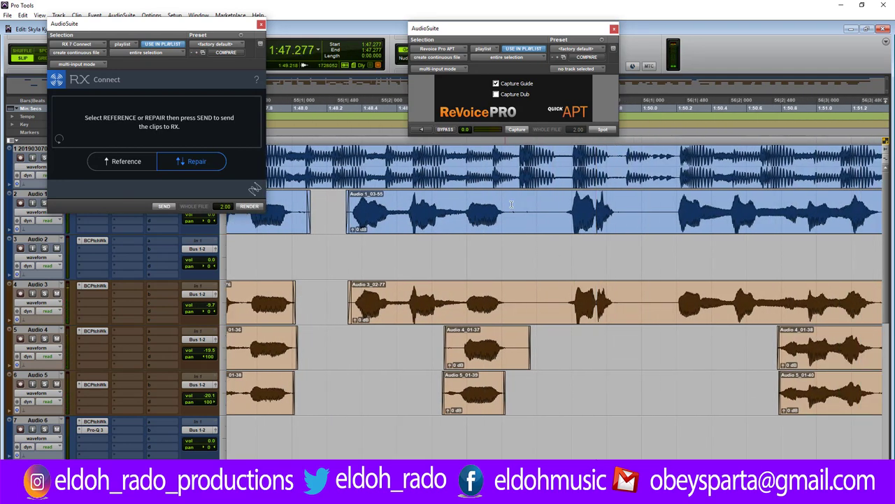
pyautogui.moveTo(506, 204); pyautogui.dragTo(560, 297)
pyautogui.press('Delete')
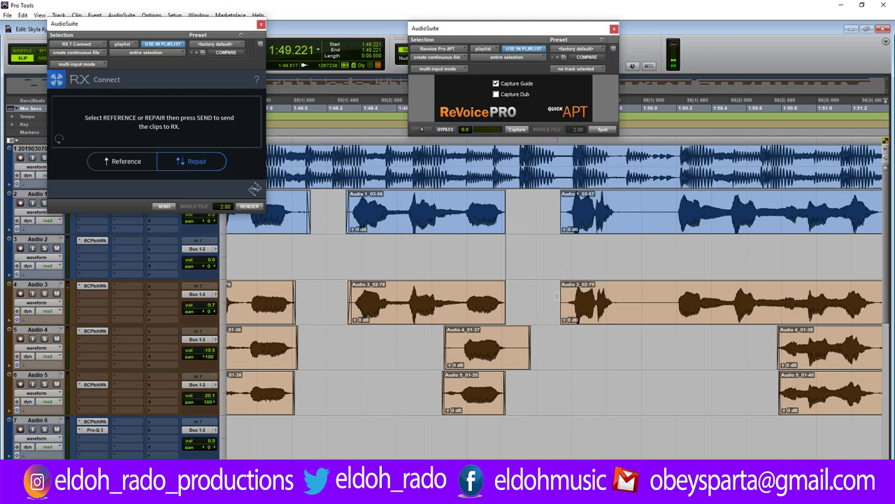
pyautogui.moveTo(503, 203); pyautogui.dragTo(505, 203)
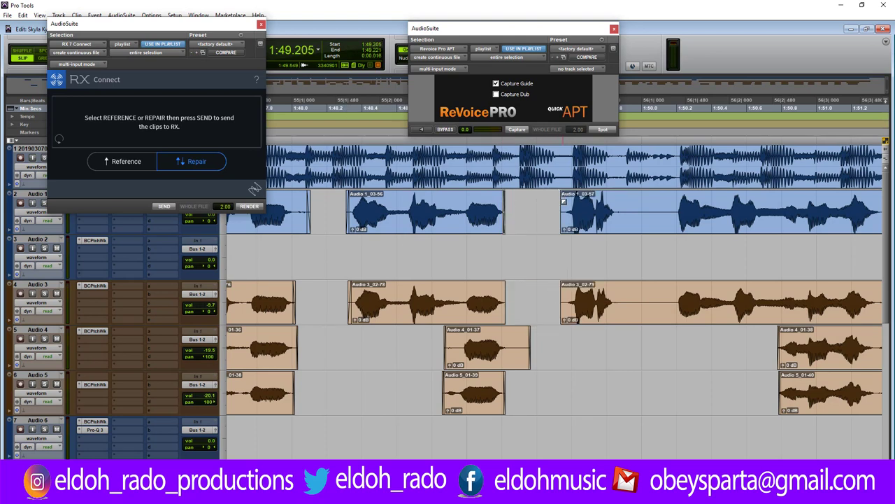
pyautogui.moveTo(564, 201); pyautogui.dragTo(565, 202)
# Cut a second gap across Audio 1 and 3, trimming Audio 1_03-59, 3_02-81 and 3_02-80 edges.
pyautogui.doubleClick(620, 202)
pyautogui.moveTo(621, 202); pyautogui.dragTo(667, 303)
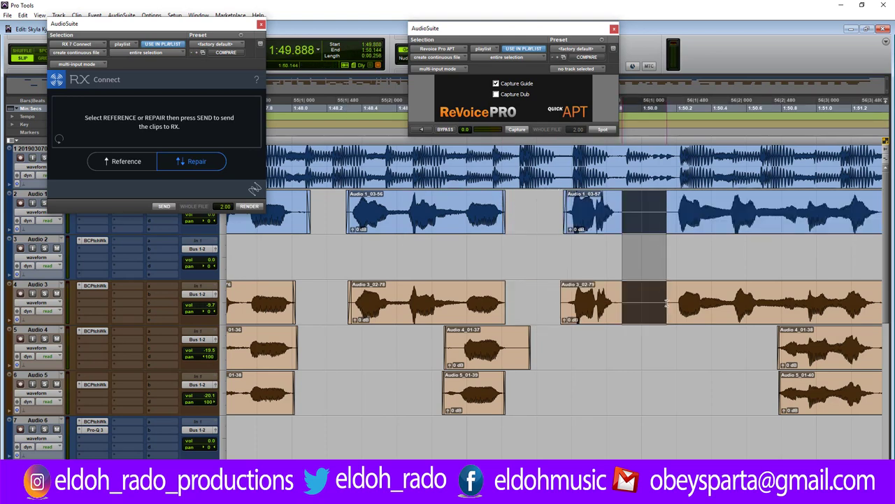
pyautogui.press('Delete')
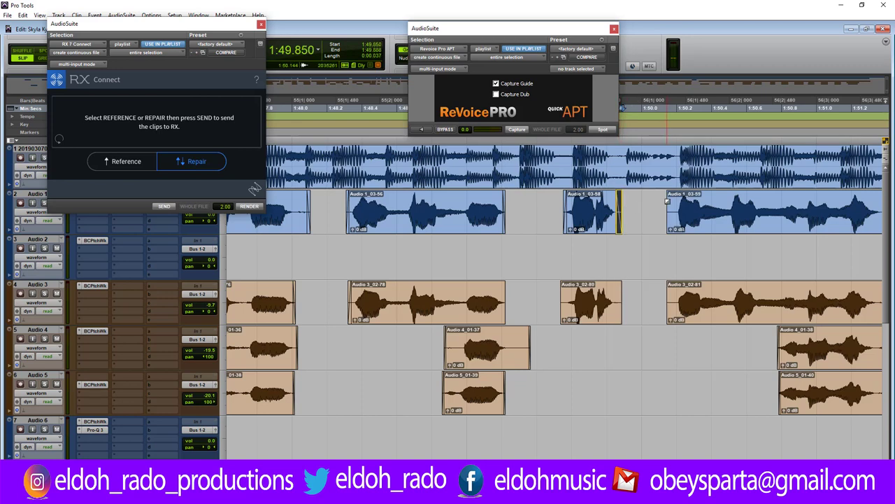
pyautogui.moveTo(667, 202); pyautogui.dragTo(674, 201)
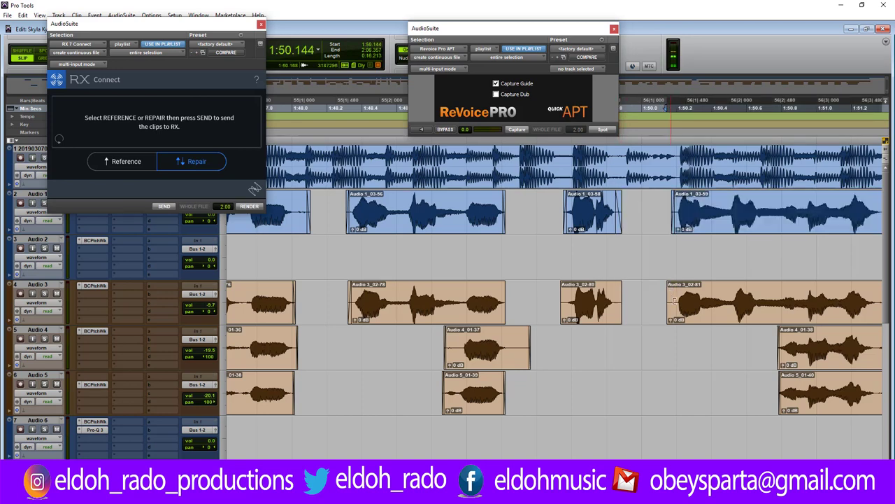
pyautogui.moveTo(674, 300); pyautogui.dragTo(679, 301)
pyautogui.moveTo(617, 296); pyautogui.dragTo(567, 299)
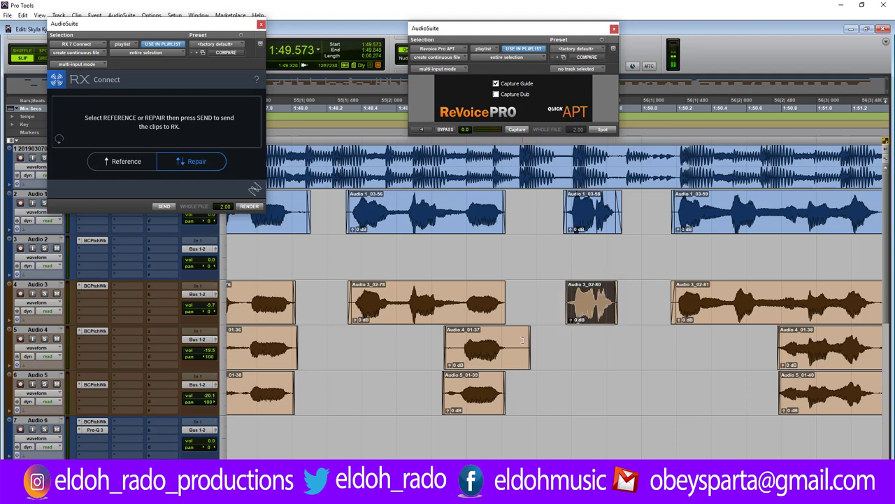
pyautogui.moveTo(525, 340); pyautogui.dragTo(511, 340)
# Trim the starts of Audio 5_01-39 and Audio 4_01-37 so both begin together.
pyautogui.click(475, 341)
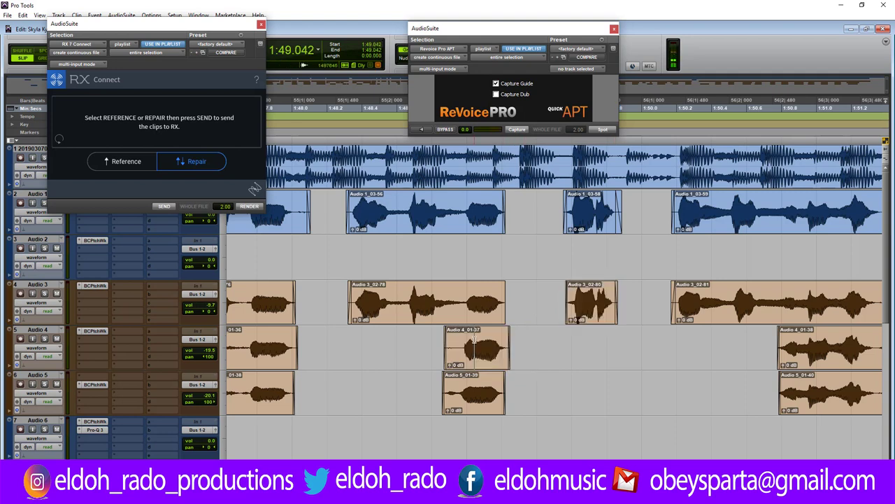
pyautogui.hotkey('ctrl', ']')
pyautogui.hotkey('ctrl', ']')
pyautogui.hotkey('ctrl', ']')
pyautogui.moveTo(498, 401); pyautogui.dragTo(512, 401)
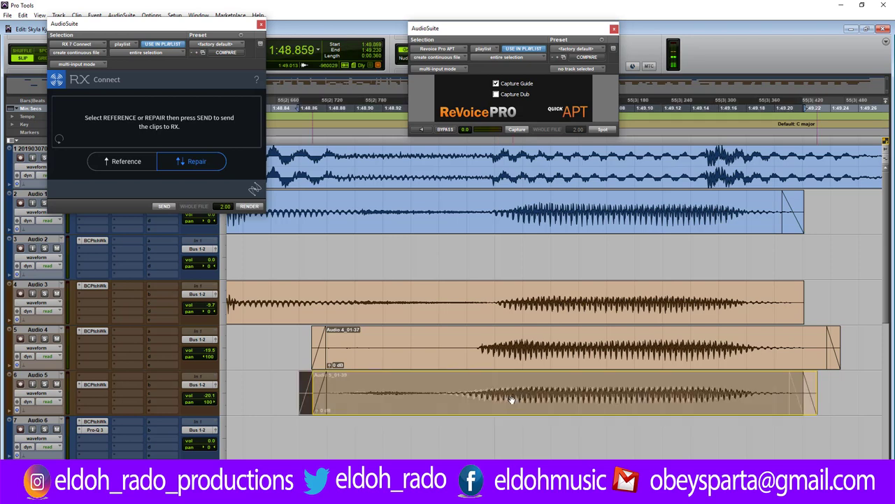
pyautogui.moveTo(332, 394); pyautogui.dragTo(461, 388)
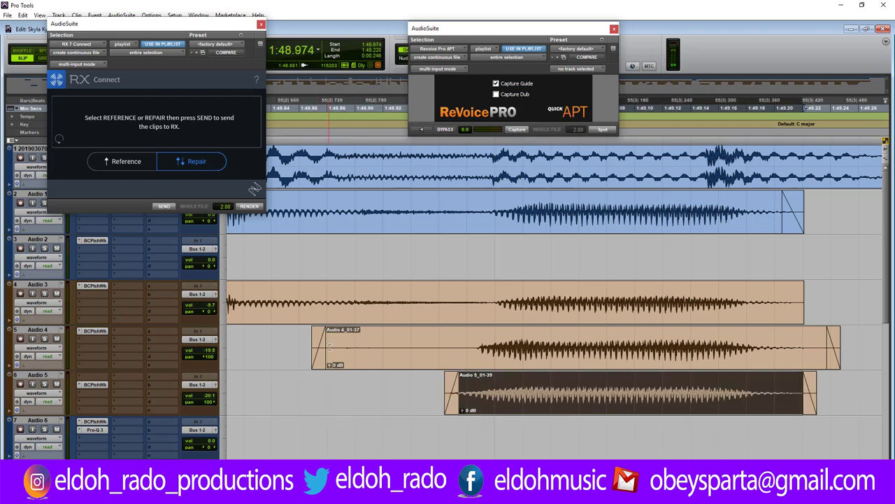
pyautogui.moveTo(331, 348); pyautogui.dragTo(452, 340)
pyautogui.click(414, 343)
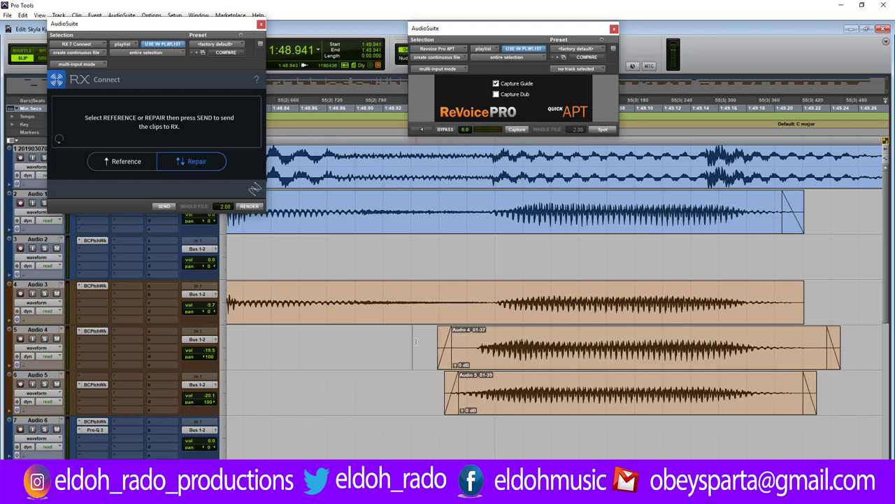
pyautogui.scroll(-7, 417, 339)
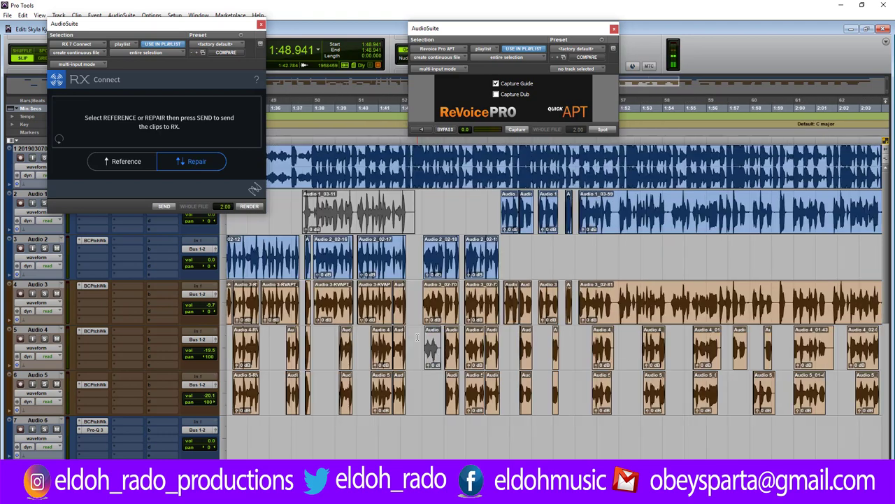
pyautogui.scroll(-1, 417, 339)
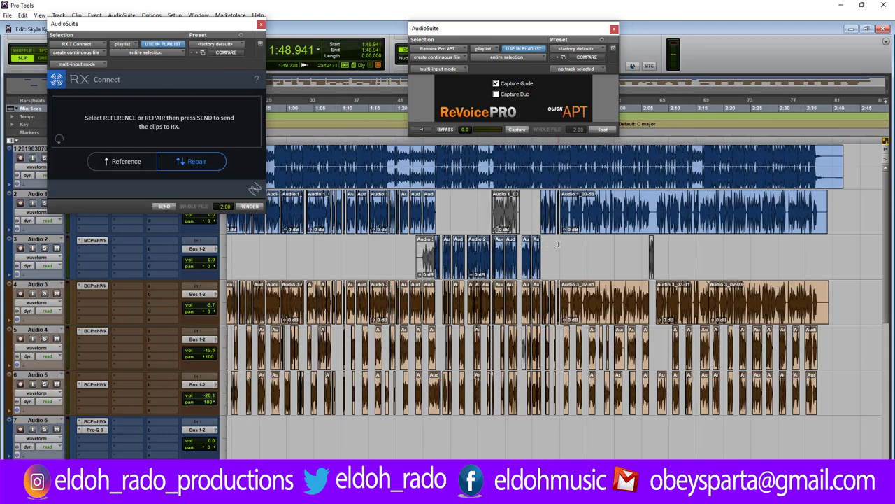
pyautogui.press('space')
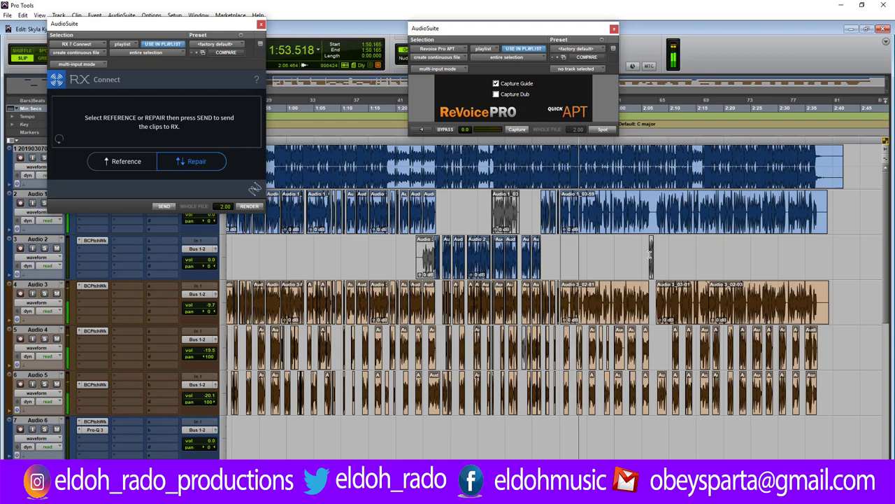
pyautogui.press('space')
pyautogui.click(652, 208)
pyautogui.press('space')
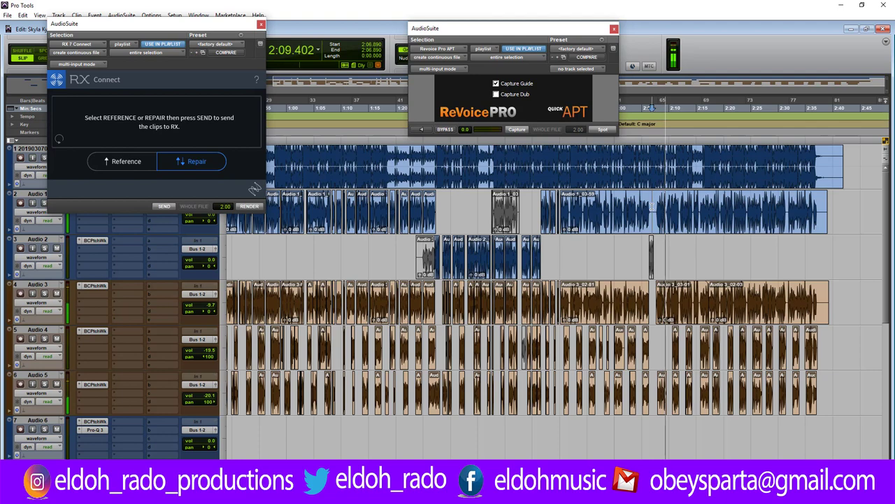
pyautogui.hotkey('ctrl', ']')
pyautogui.hotkey('ctrl', ']')
pyautogui.hotkey('ctrl', ']')
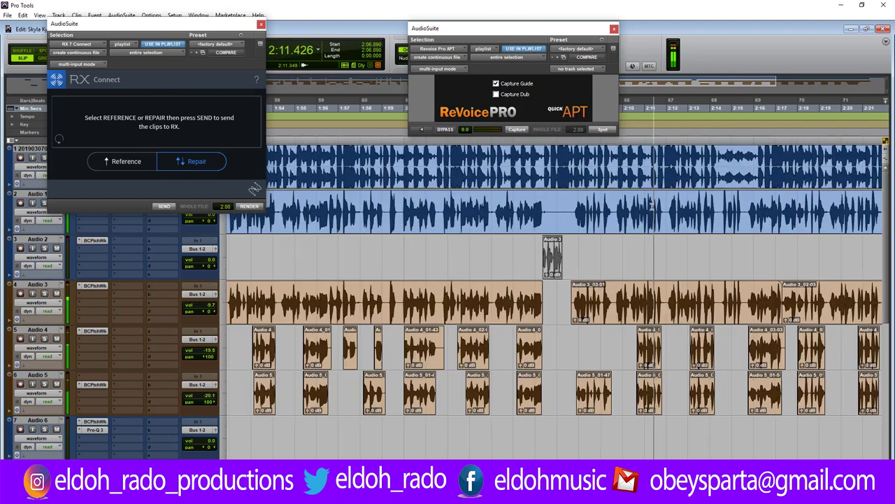
pyautogui.click(596, 207)
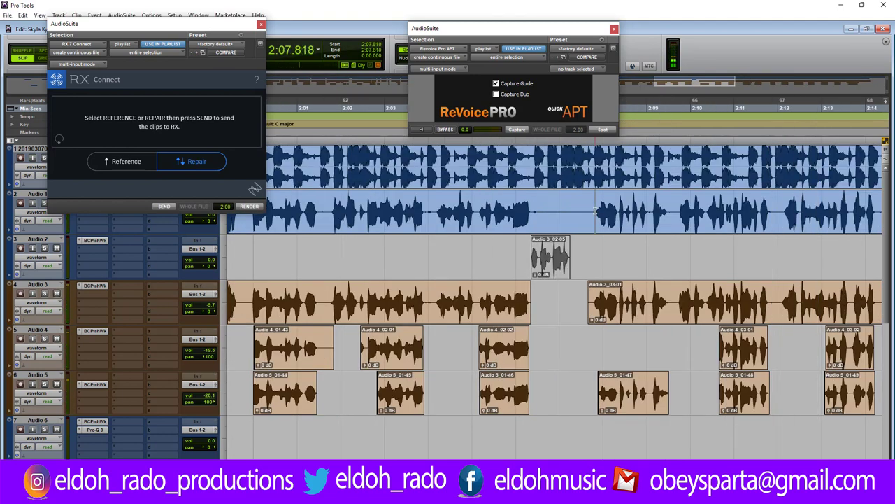
pyautogui.hotkey('ctrl', '[')
pyautogui.hotkey('ctrl', '[')
pyautogui.hotkey('ctrl', '[')
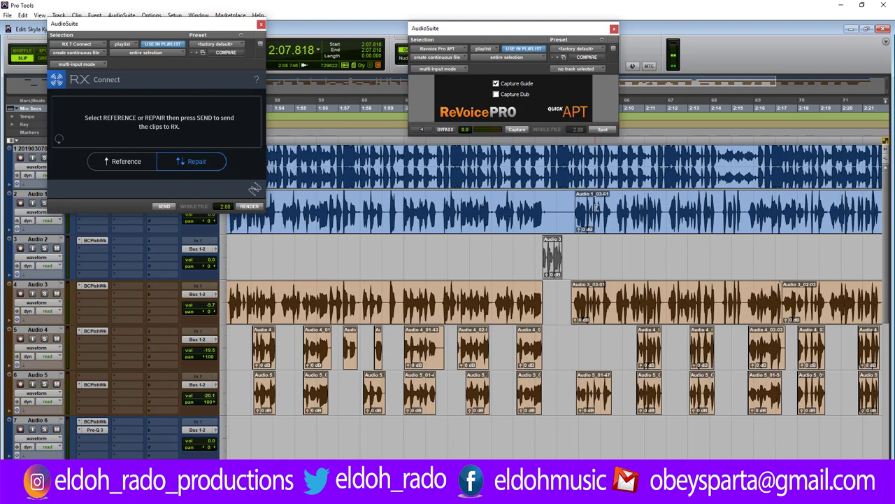
# Select the whole Audio 1_03-61 clip and the last two Audio 3 clips.
pyautogui.doubleClick(625, 202)
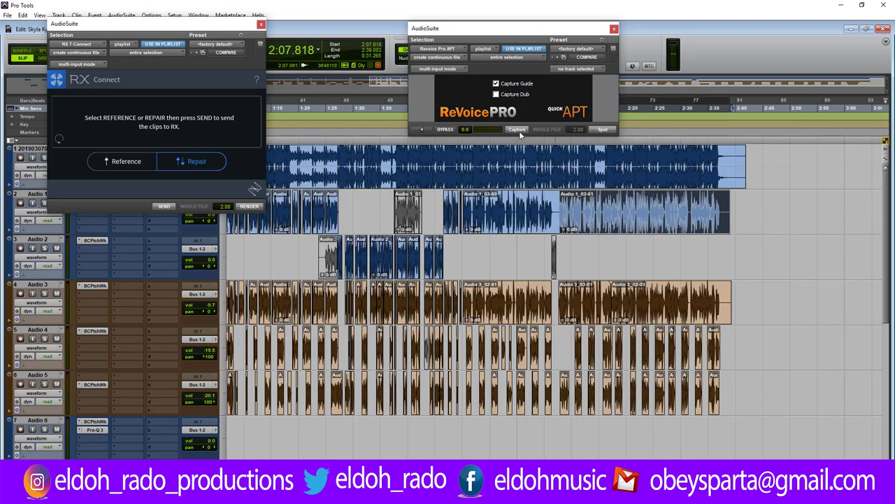
pyautogui.click(600, 311)
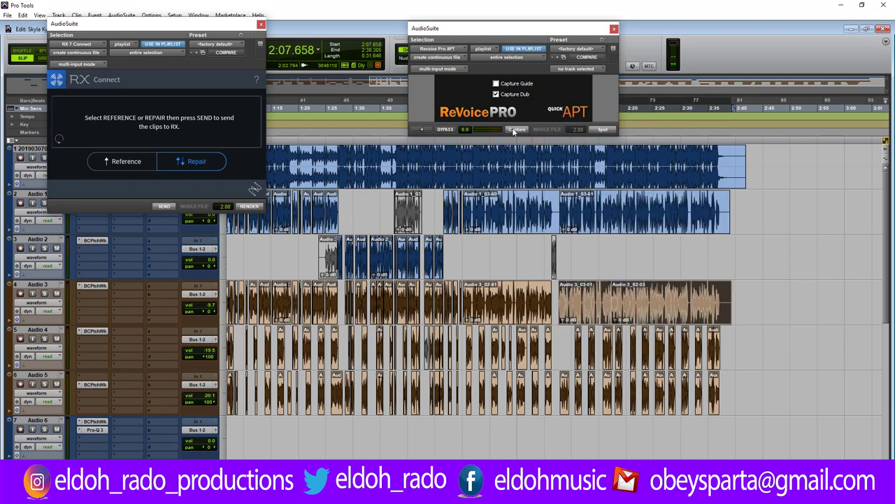
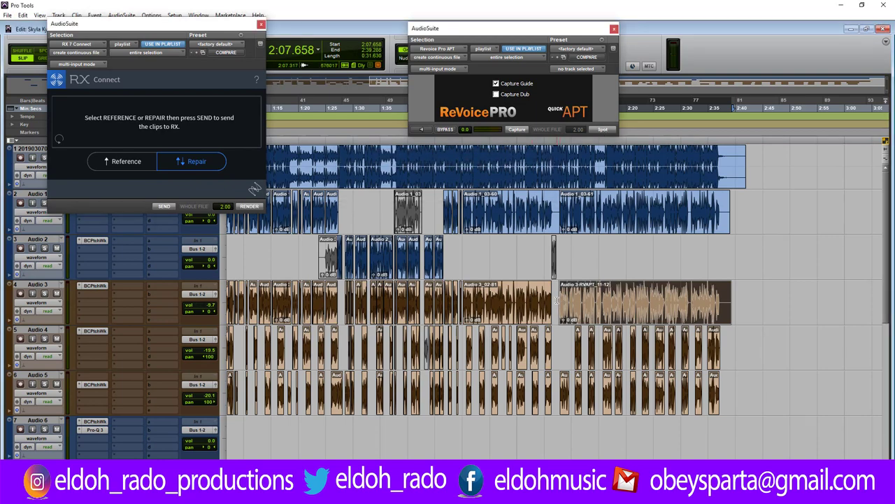
# Shorten the earlier Audio 1 clip, leaving a gap before the next take.
pyautogui.click(556, 301)
pyautogui.hotkey('ctrl', ']')
pyautogui.hotkey('ctrl', ']')
pyautogui.hotkey('ctrl', ']')
pyautogui.hotkey('ctrl', ']')
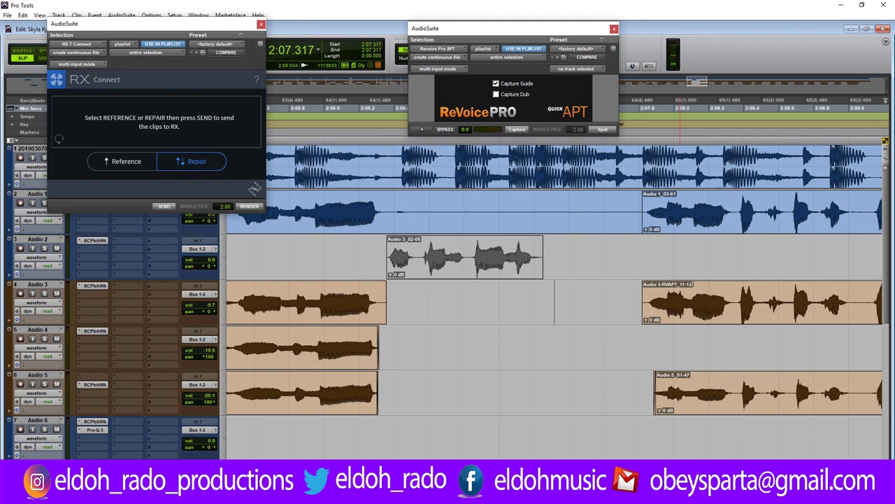
pyautogui.hscroll(5, 555, 279)
pyautogui.press('space')
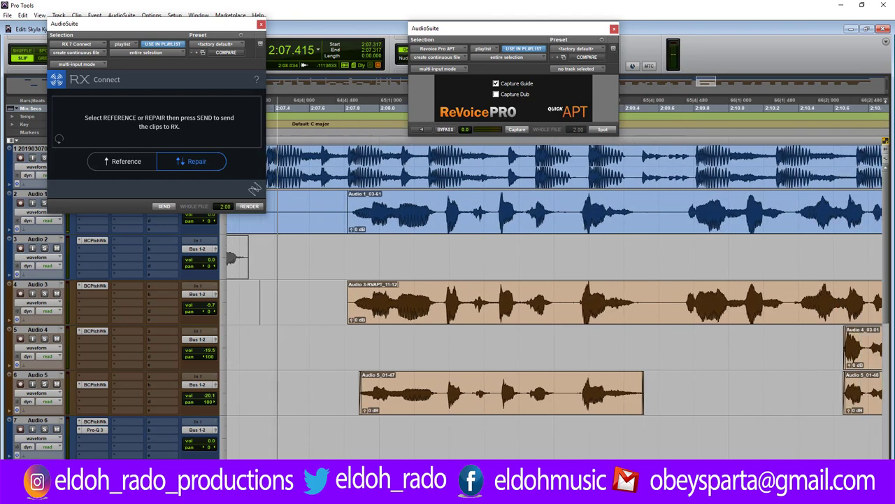
pyautogui.press('space')
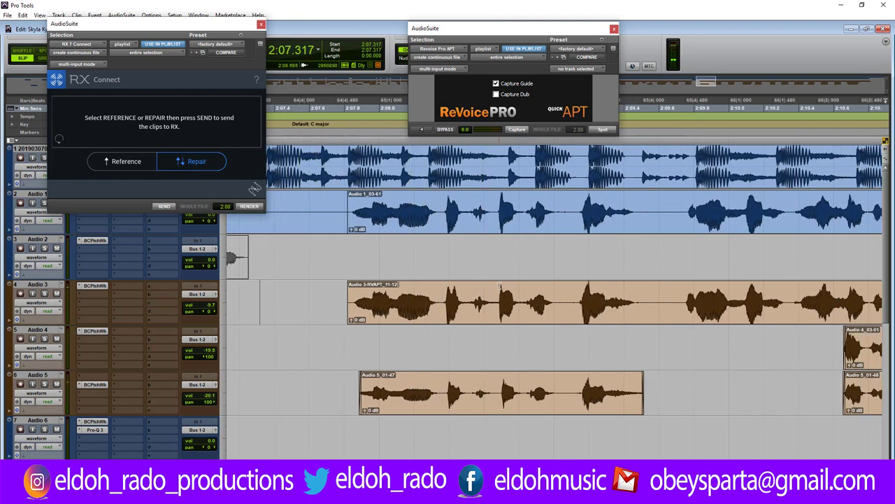
pyautogui.hotkey('ctrl', '[')
pyautogui.moveTo(449, 196); pyautogui.dragTo(354, 205)
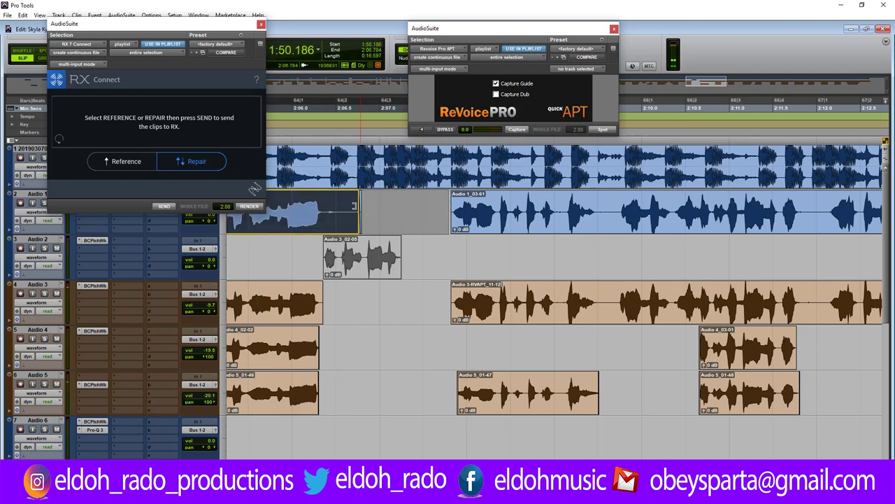
# Cut the 2:09.520–2:09.680 sliver from Audio 1 through Audio 3.
pyautogui.click(305, 252)
pyautogui.press('space')
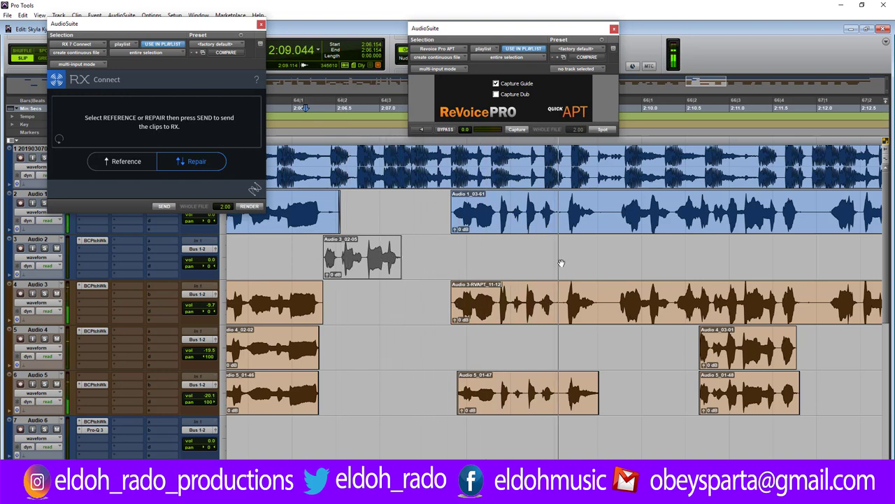
pyautogui.moveTo(601, 210); pyautogui.dragTo(613, 294)
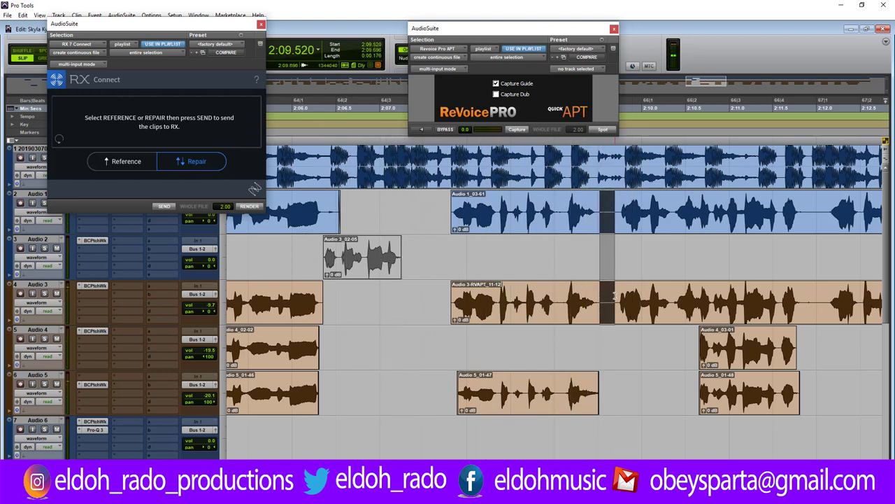
pyautogui.press('Delete')
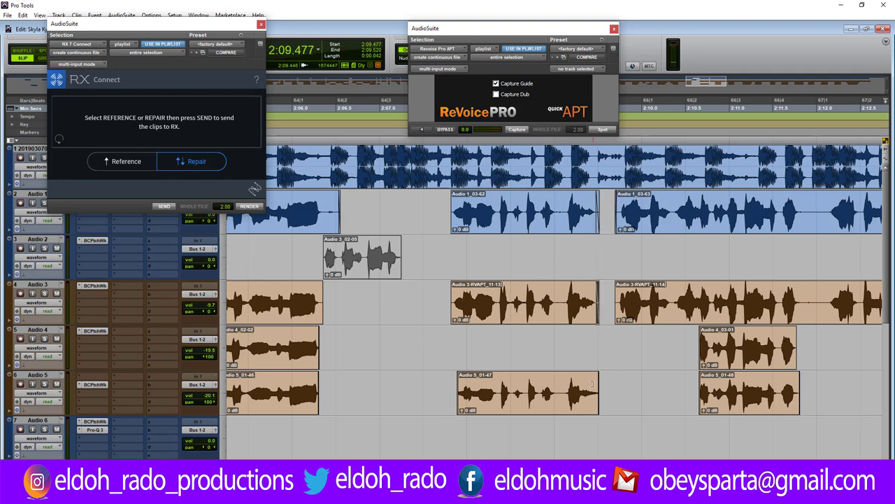
# Delete the tail of the Audio 5 clip and add a fade-out to its end.
pyautogui.scroll(3, 605, 380)
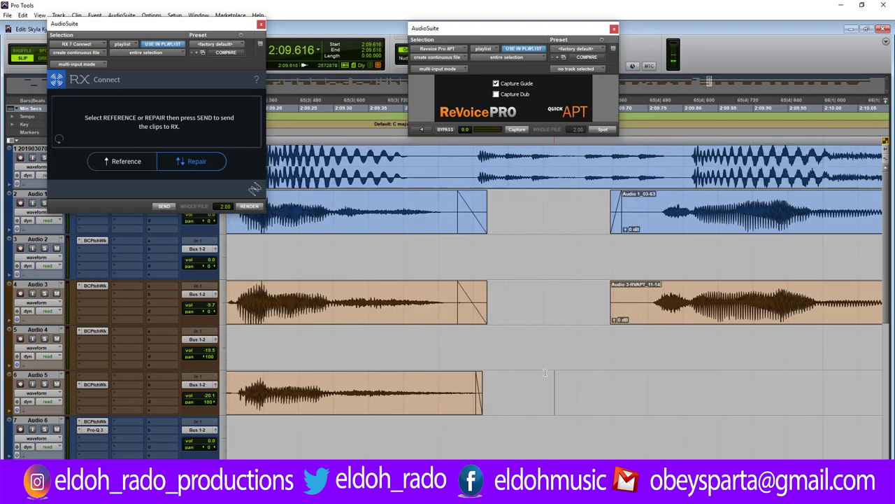
pyautogui.moveTo(435, 384); pyautogui.dragTo(537, 387)
pyautogui.press('Delete')
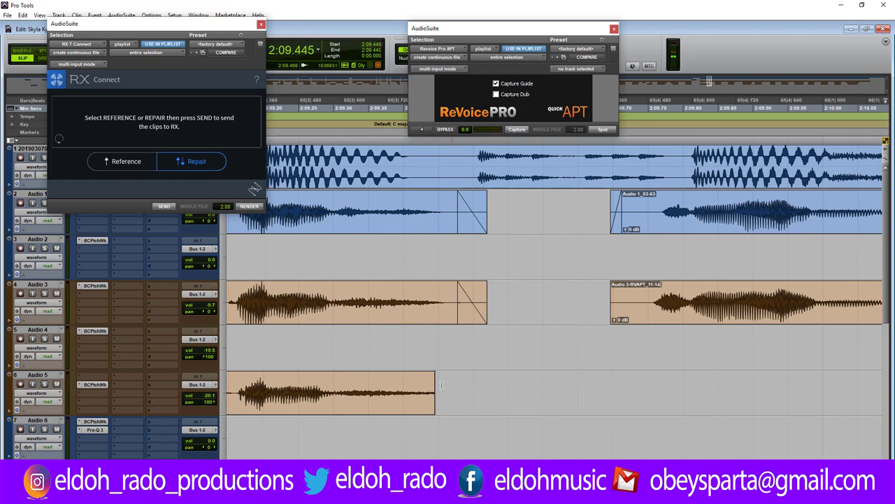
pyautogui.moveTo(432, 376); pyautogui.dragTo(334, 378)
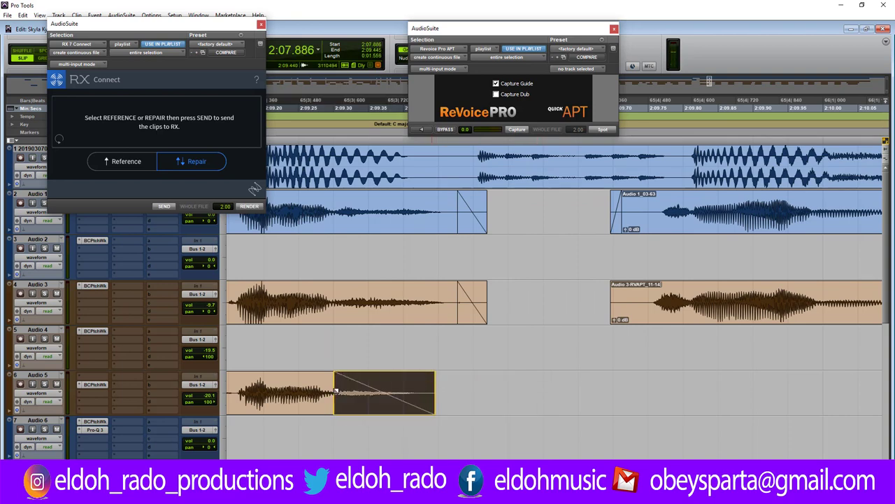
# Play back the edited section and set the edit point at 2:11.946.
pyautogui.scroll(-3, 460, 375)
pyautogui.click(453, 382)
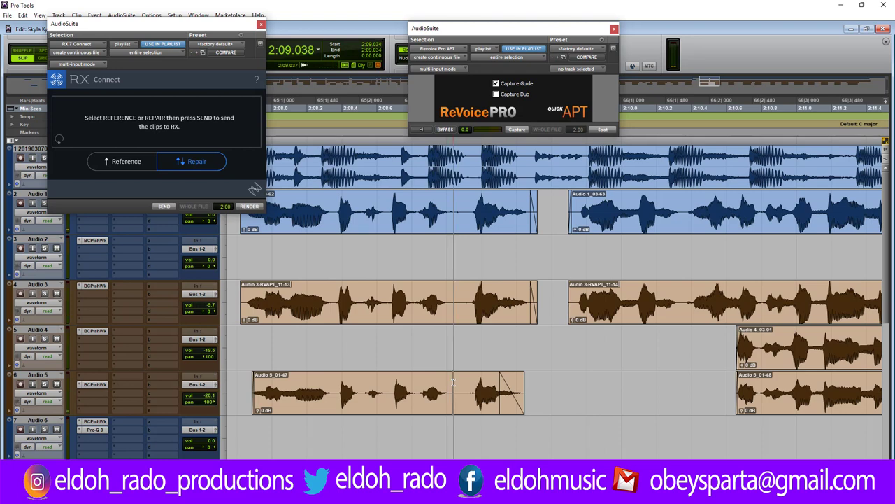
pyautogui.press('space')
pyautogui.scroll(-2, 459, 379)
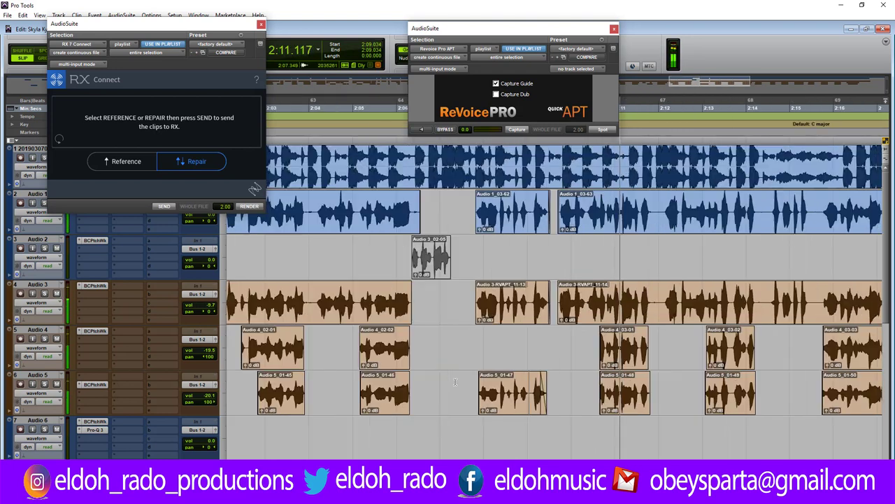
pyautogui.press('space')
pyautogui.click(656, 300)
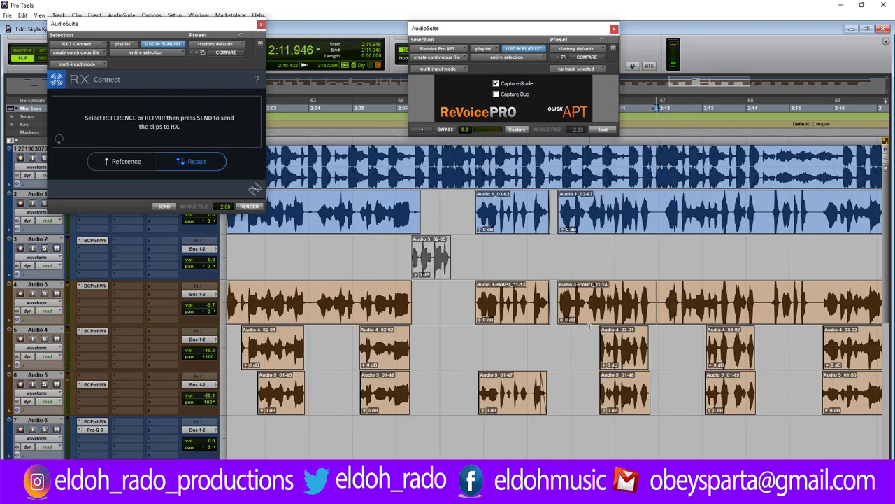
pyautogui.scroll(3, 617, 294)
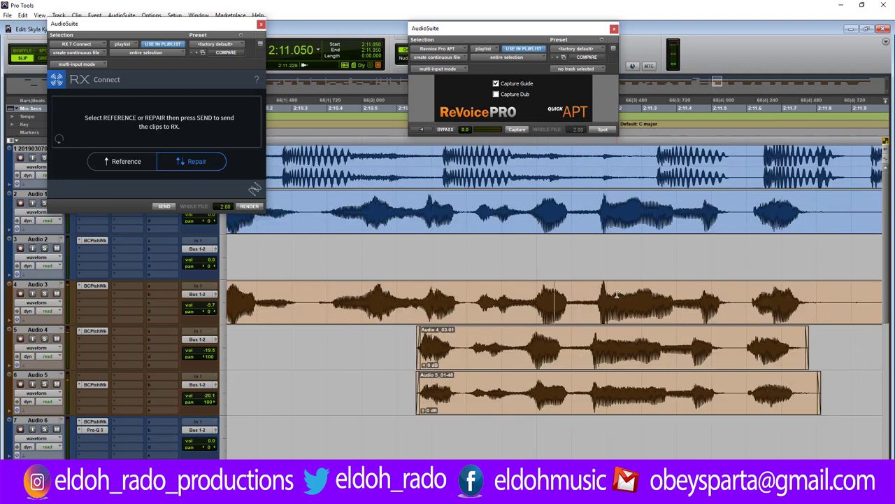
# Nudge the Audio 4_03-01 clip later and line up Audio 5_01-48's start with it.
pyautogui.scroll(2, 617, 294)
pyautogui.click(640, 358)
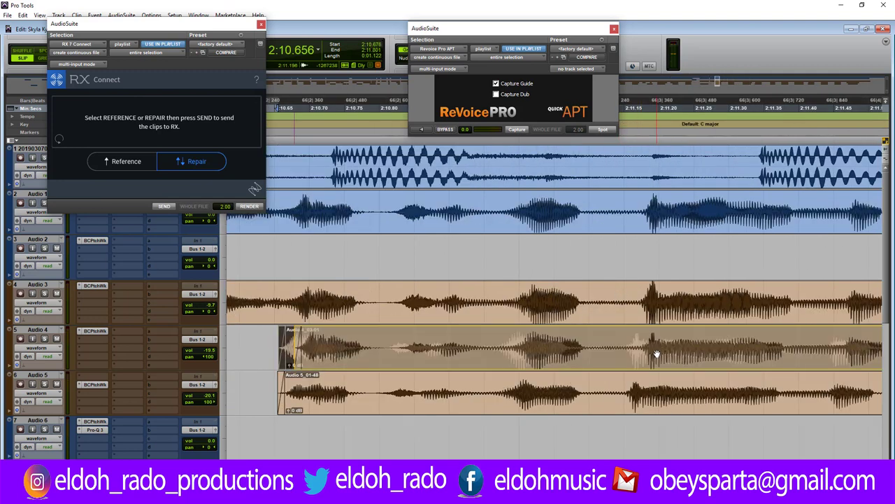
pyautogui.press('KP_Add')
pyautogui.click(552, 402)
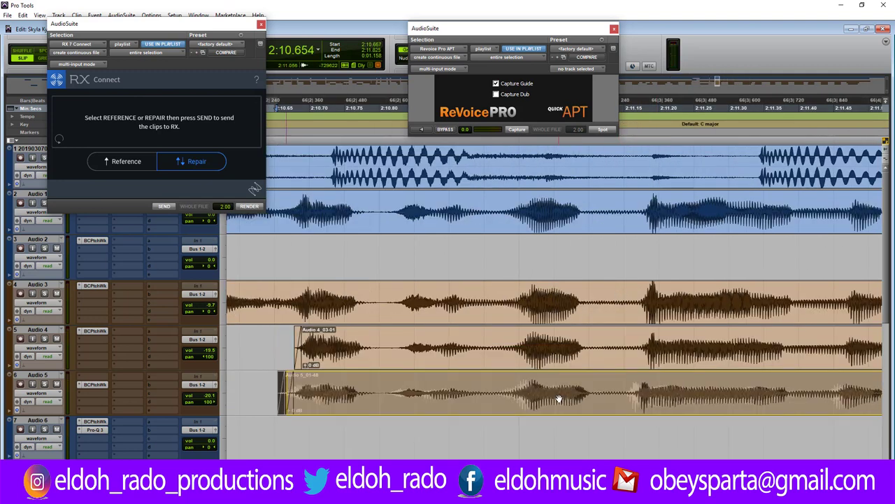
pyautogui.moveTo(549, 401); pyautogui.dragTo(558, 401)
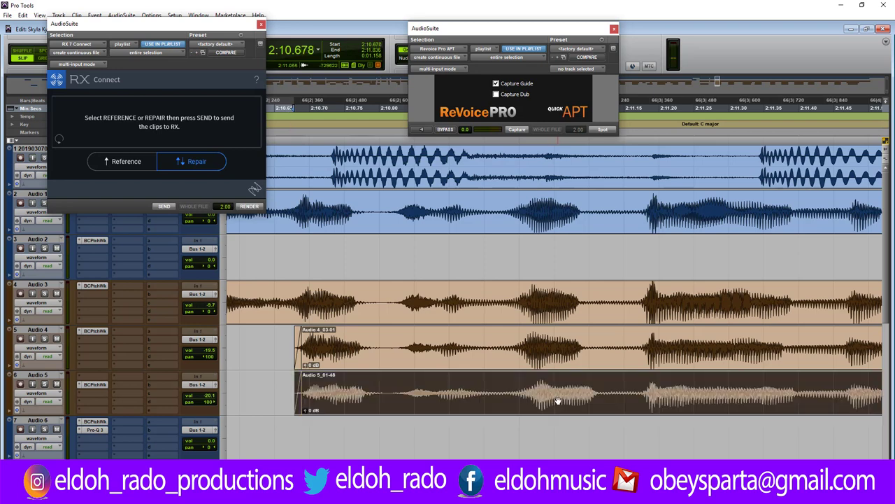
# Delete a short range across the Audio 1 to Audio 3 vocal clips.
pyautogui.scroll(-2, 557, 399)
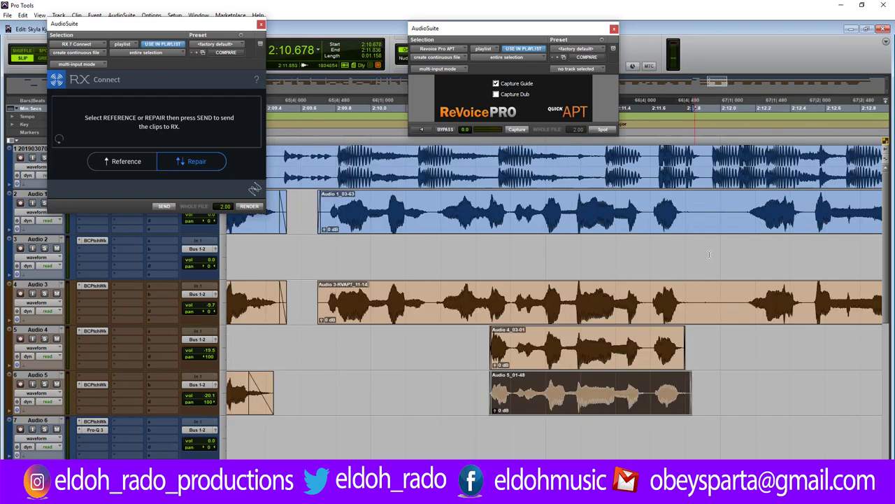
pyautogui.moveTo(694, 202); pyautogui.dragTo(742, 307)
pyautogui.press('Delete')
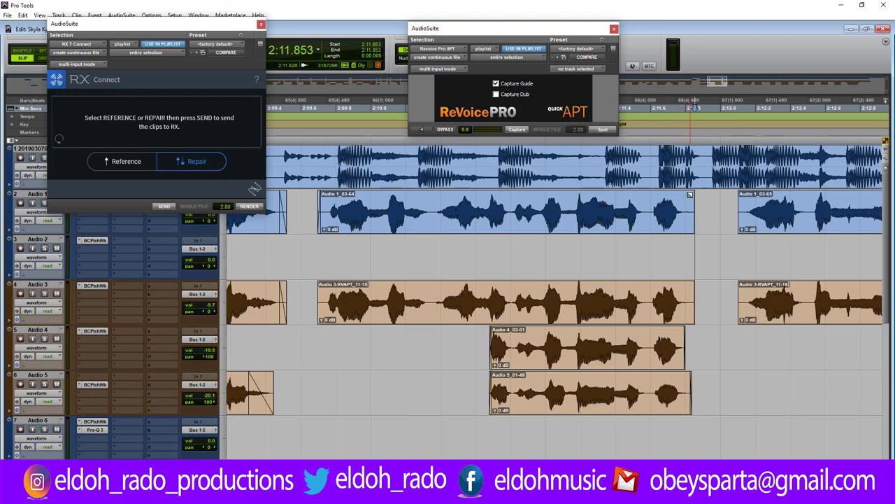
# Align Audio 3-RVAPT_11-16 with Audio 1_03-65 and audition the realigned section.
pyautogui.click(745, 206)
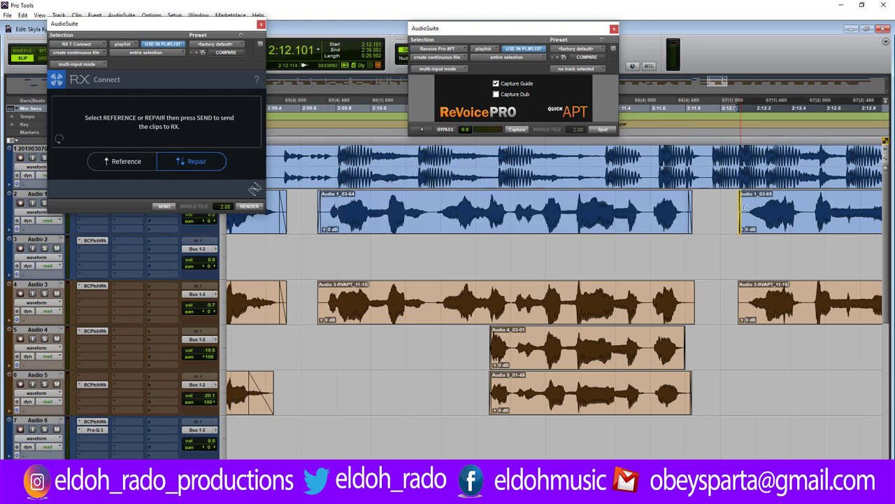
pyautogui.click(698, 270)
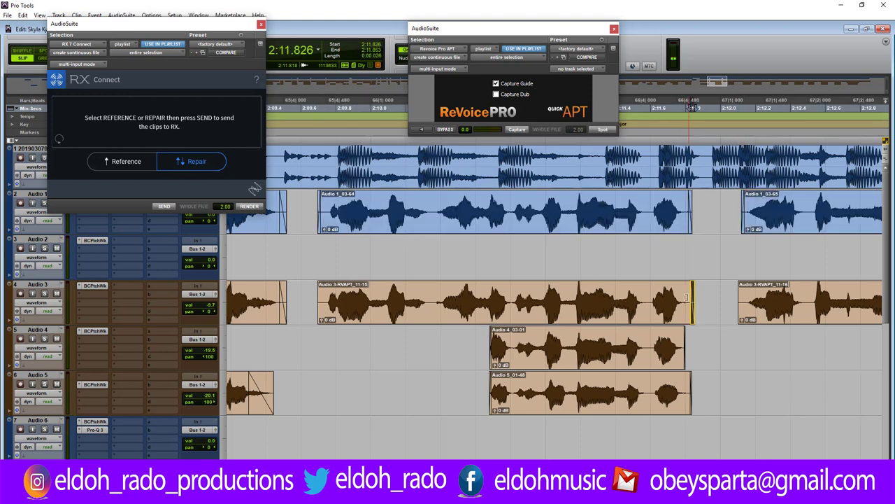
pyautogui.click(740, 290)
pyautogui.moveTo(740, 297); pyautogui.dragTo(744, 297)
pyautogui.click(509, 297)
pyautogui.press('space')
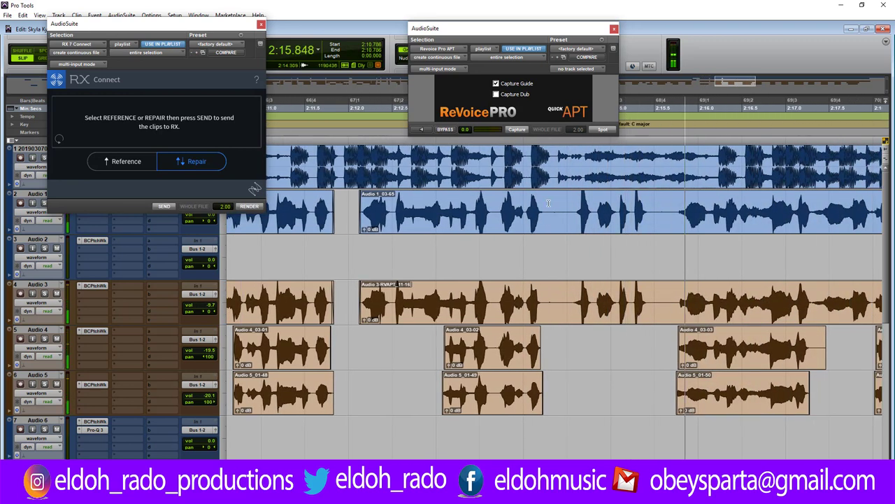
pyautogui.press('space')
# Delete two more short ranges from Audio 1 and Audio 3, reviewing from 2:13.589.
pyautogui.moveTo(545, 210); pyautogui.dragTo(570, 297)
pyautogui.press('Delete')
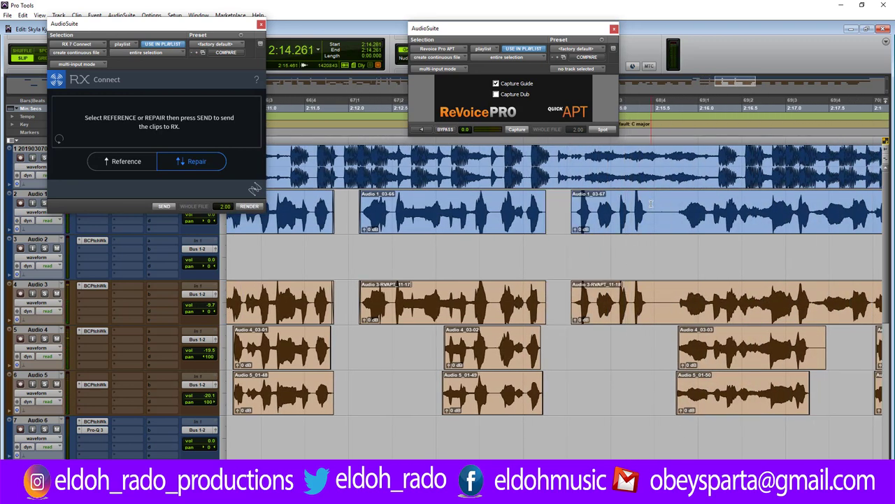
pyautogui.moveTo(652, 210); pyautogui.dragTo(675, 293)
pyautogui.press('Delete')
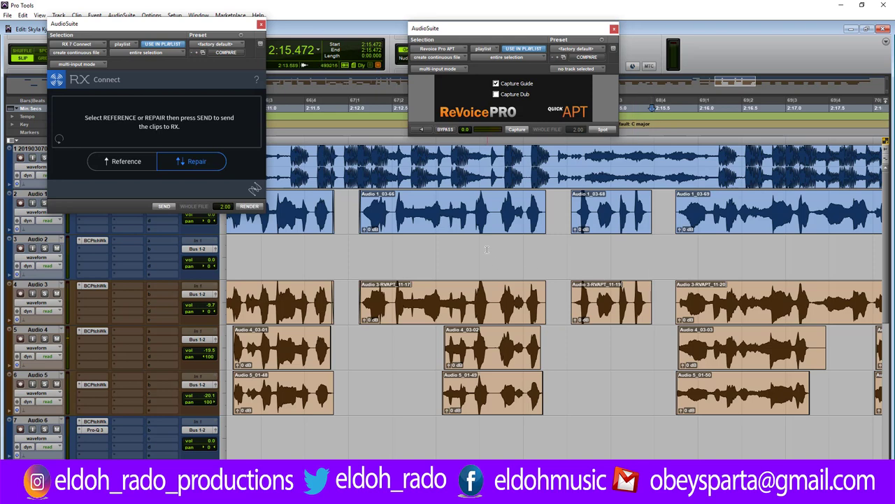
pyautogui.click(487, 249)
pyautogui.press('space')
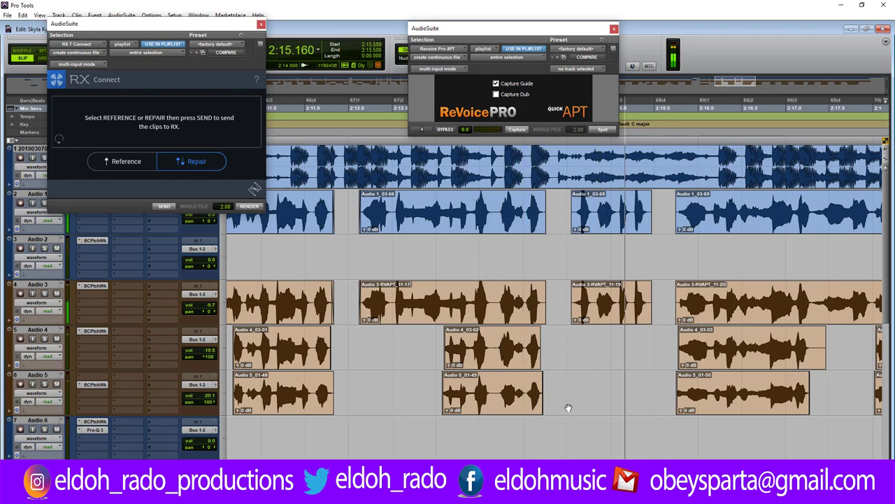
pyautogui.press('space')
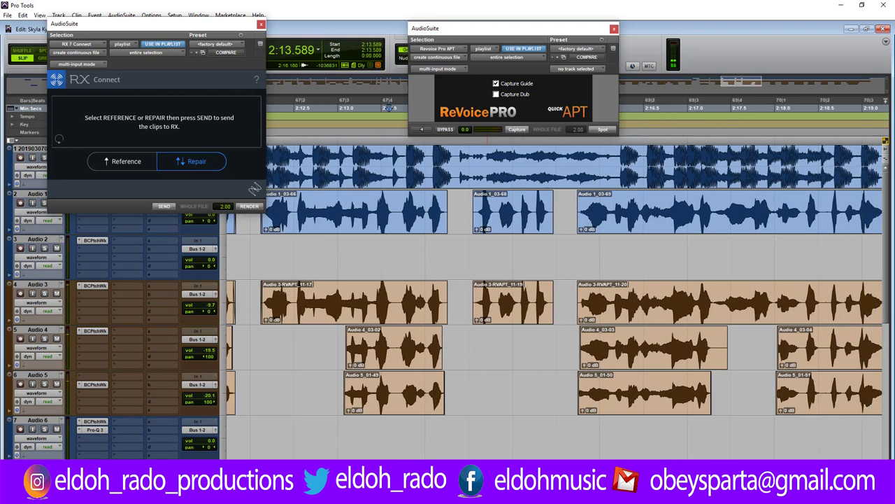
pyautogui.hotkey('ctrl', ']')
pyautogui.hotkey('ctrl', ']')
pyautogui.hotkey('ctrl', ']')
pyautogui.hotkey('ctrl', ']')
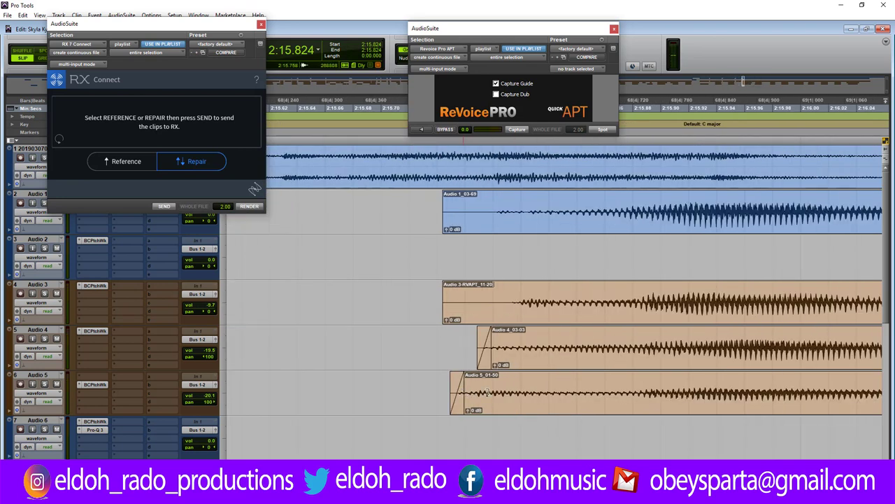
# Fade in the Audio 5 and Audio 4 clip starts and trim Audio 5_01-50's start later.
pyautogui.moveTo(488, 392); pyautogui.dragTo(688, 387)
pyautogui.moveTo(454, 387); pyautogui.dragTo(519, 389)
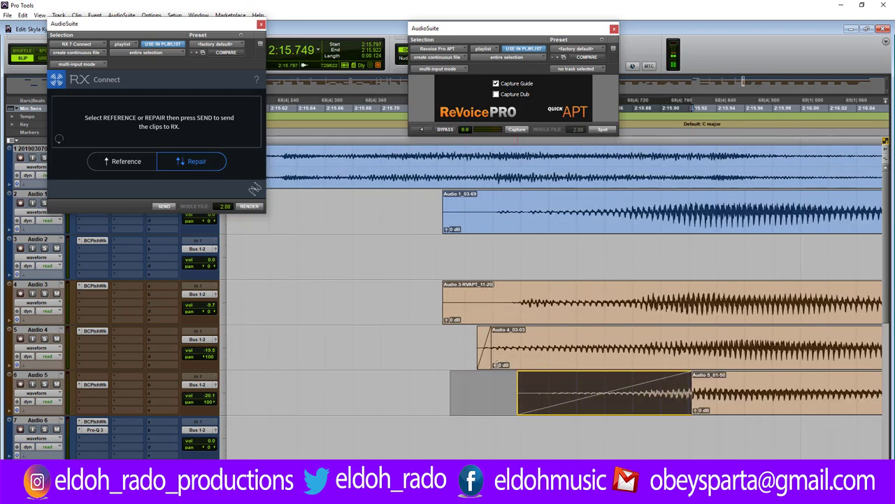
pyautogui.moveTo(489, 343); pyautogui.dragTo(677, 343)
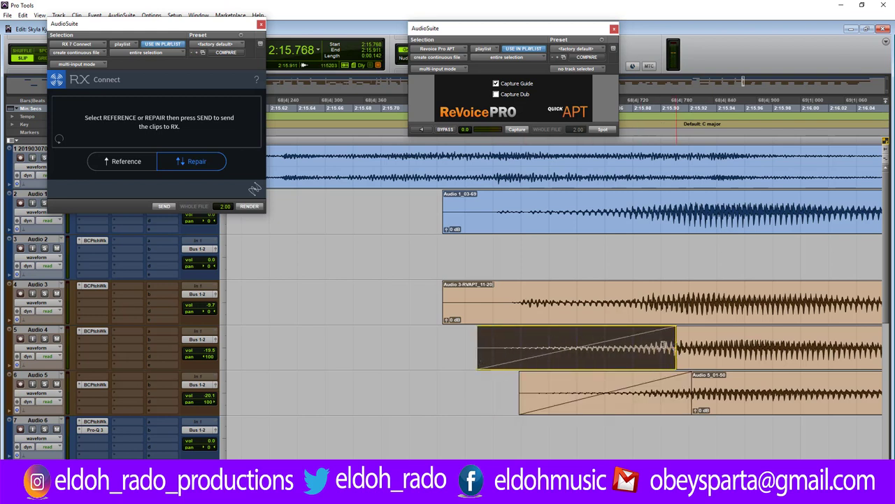
# Add a short fade-in at Audio 3's clip start, trim it inward and audition it.
pyautogui.click(448, 291)
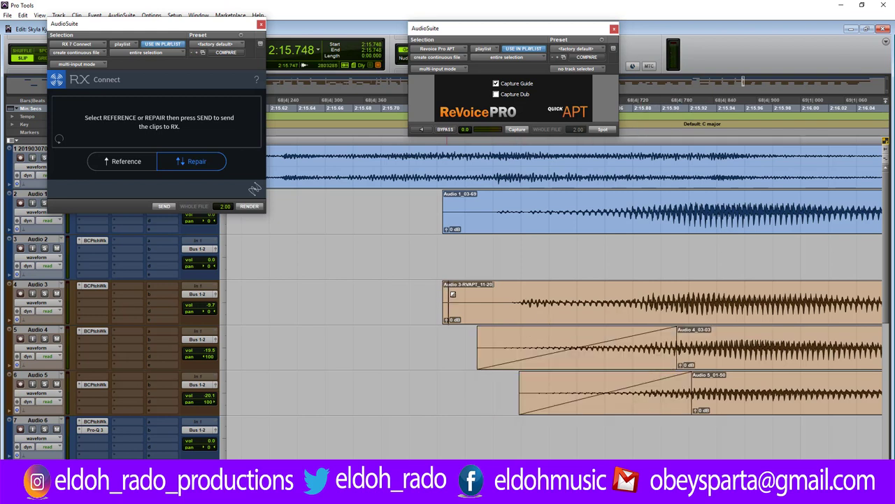
pyautogui.moveTo(453, 294); pyautogui.dragTo(502, 301)
pyautogui.click(333, 303)
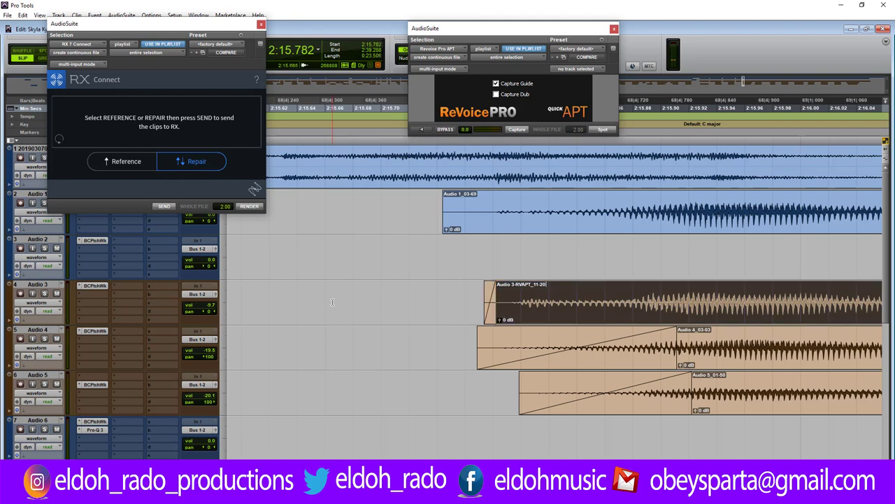
pyautogui.press('space')
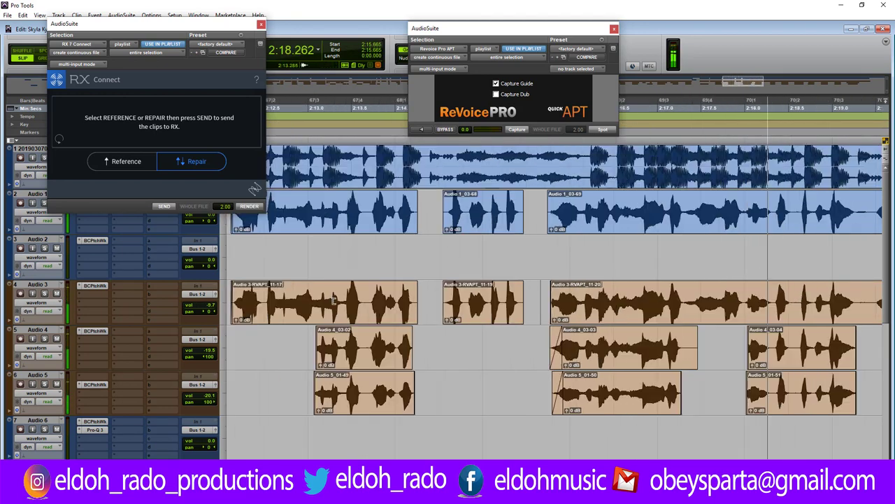
pyautogui.click(688, 299)
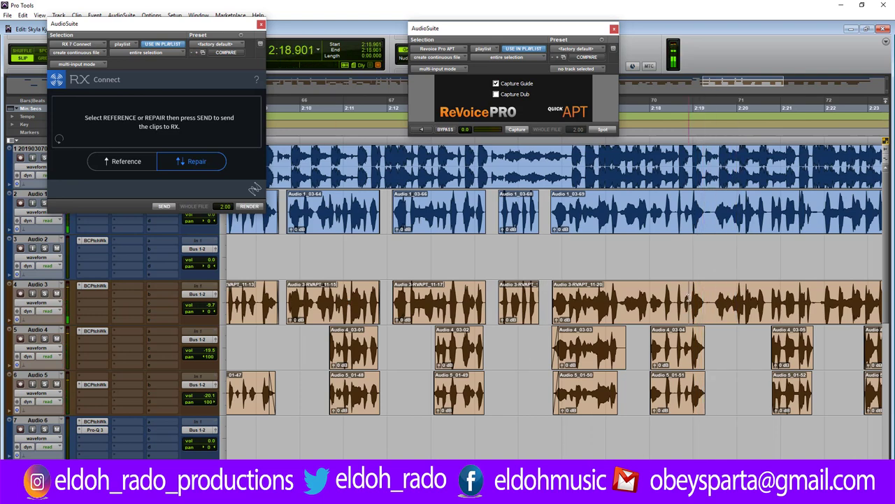
pyautogui.hotkey('ctrl', ']')
pyautogui.hotkey('ctrl', ']')
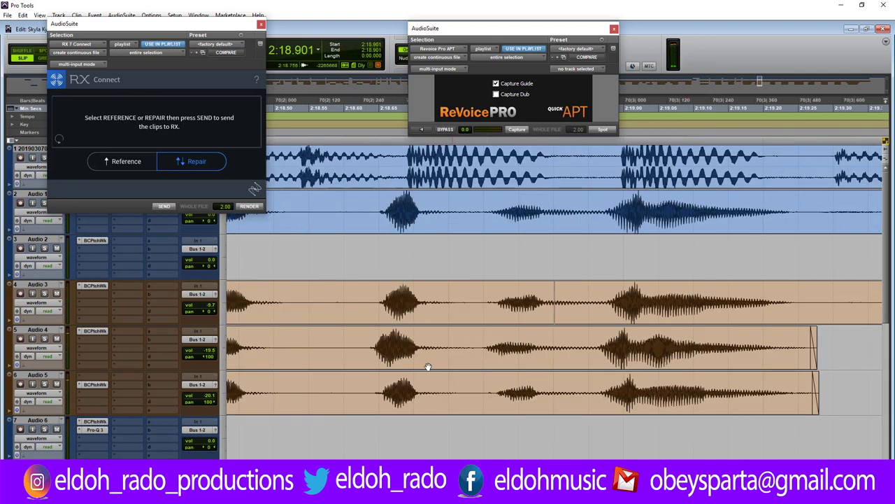
pyautogui.click(395, 359)
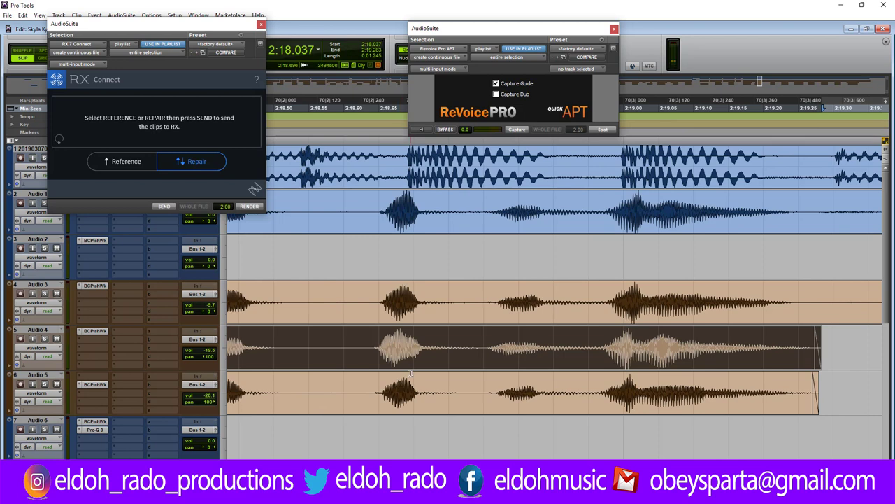
pyautogui.hotkey('ctrl', '[')
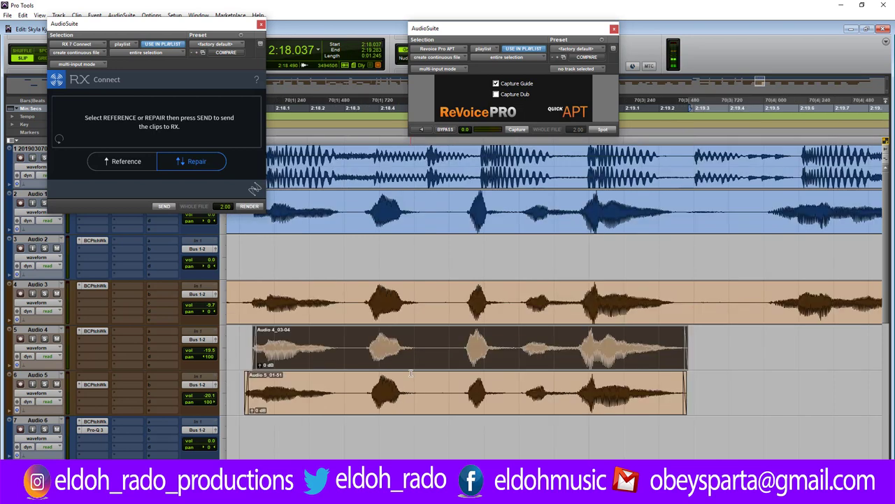
# Delete the breath between phrases on the vocal tracks and play back the edits.
pyautogui.moveTo(680, 200); pyautogui.dragTo(758, 307)
pyautogui.press('Delete')
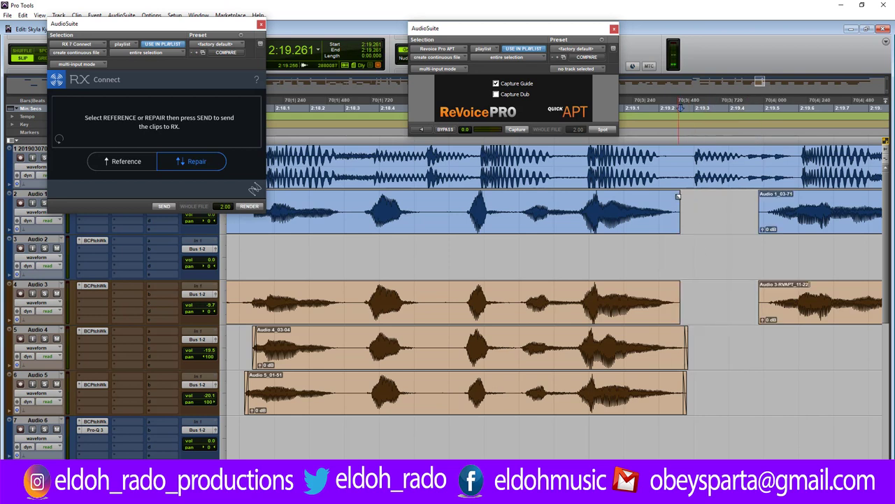
pyautogui.click(761, 203)
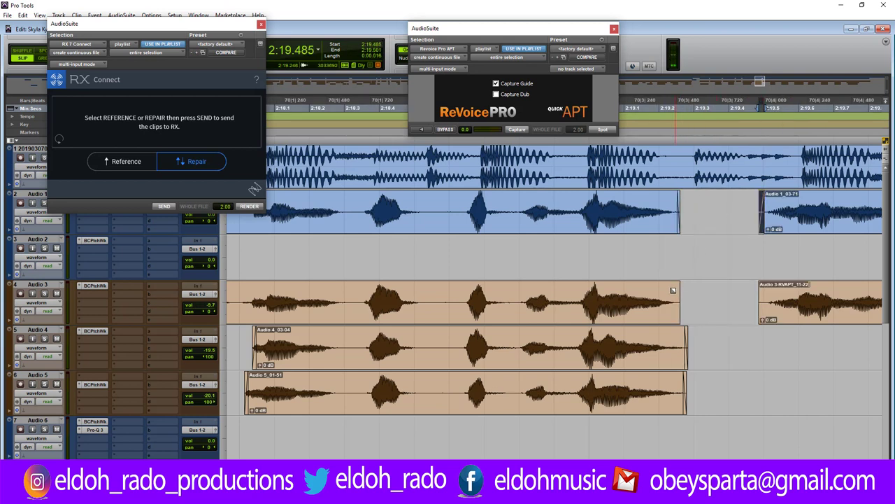
pyautogui.click(673, 290)
pyautogui.click(762, 288)
pyautogui.click(740, 292)
pyautogui.hotkey('ctrl', '[')
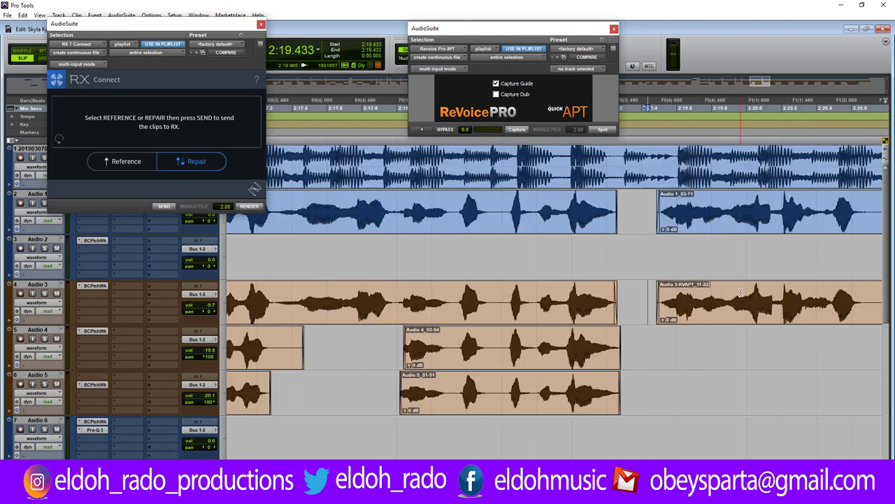
pyautogui.hotkey('ctrl', '[')
pyautogui.hotkey('ctrl', '[')
pyautogui.press('space')
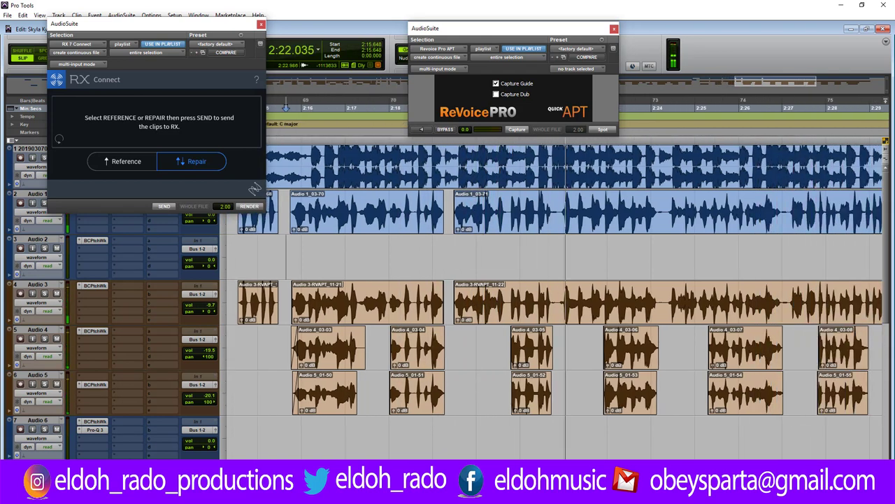
# Delete the breath near 2:21.7 across Audio 1–3 and review the cut.
pyautogui.press('space')
pyautogui.press('space')
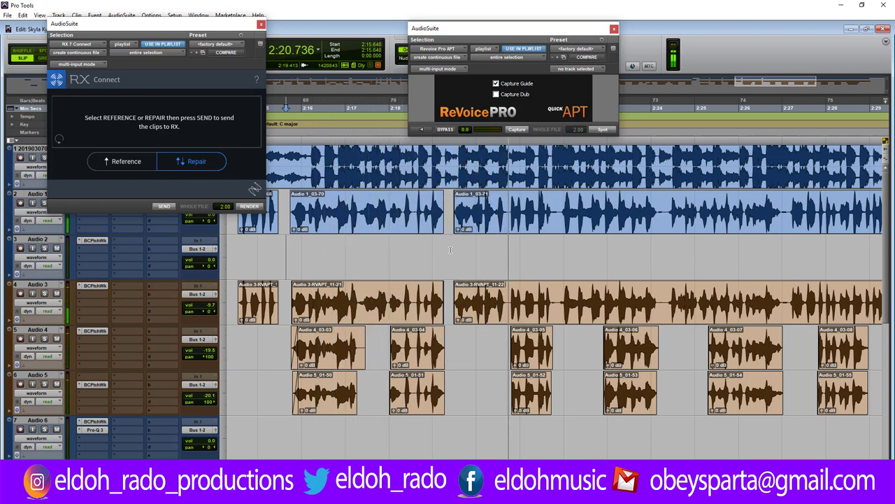
pyautogui.click(555, 205)
pyautogui.hotkey('ctrl', ']')
pyautogui.hotkey('ctrl', ']')
pyautogui.hotkey('ctrl', ']')
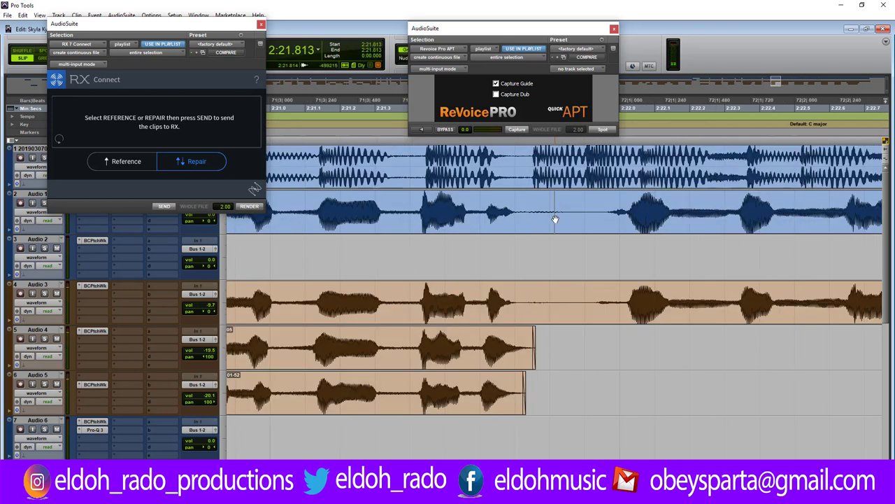
pyautogui.moveTo(522, 207); pyautogui.dragTo(592, 318)
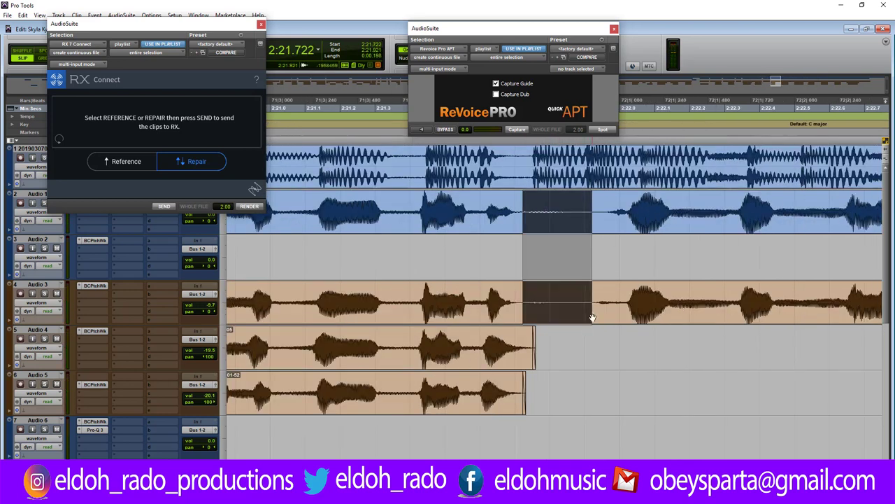
pyautogui.press('Delete')
pyautogui.press('space')
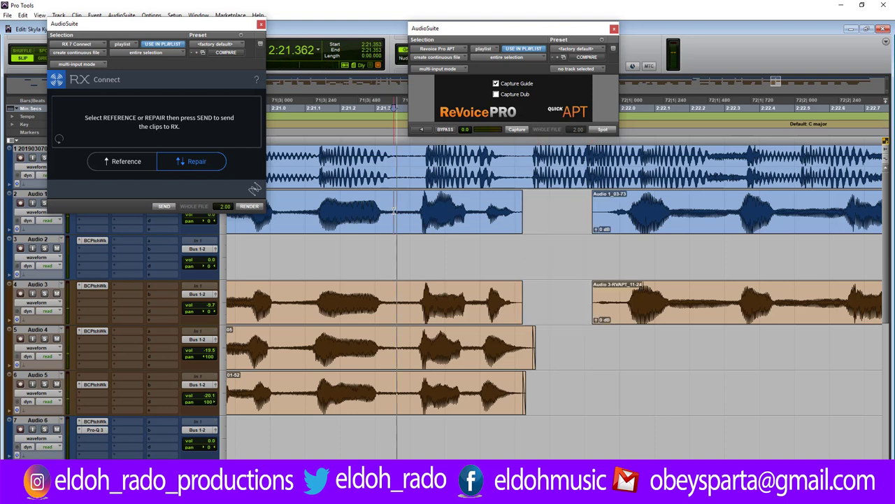
# Add a fade-out and a fade-in at the new Audio 1 clip edges.
pyautogui.moveTo(519, 197); pyautogui.dragTo(516, 198)
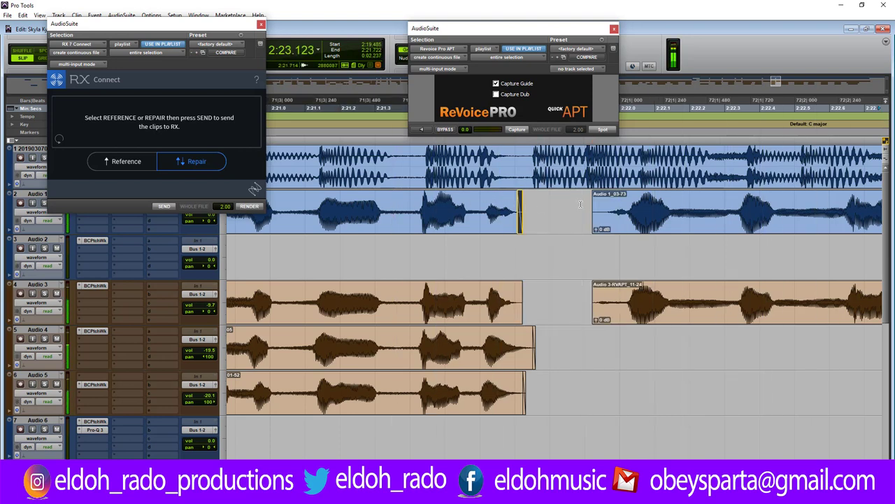
pyautogui.moveTo(594, 196); pyautogui.dragTo(604, 195)
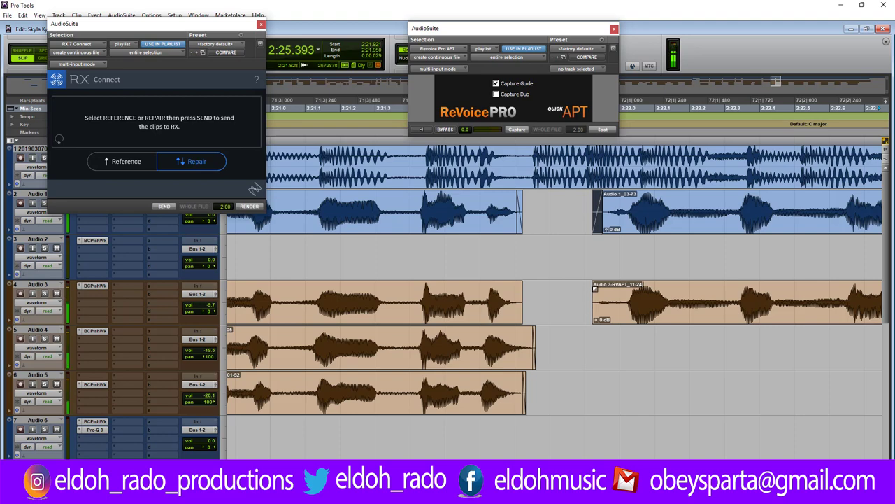
pyautogui.click(577, 286)
pyautogui.hotkey('ctrl', '[')
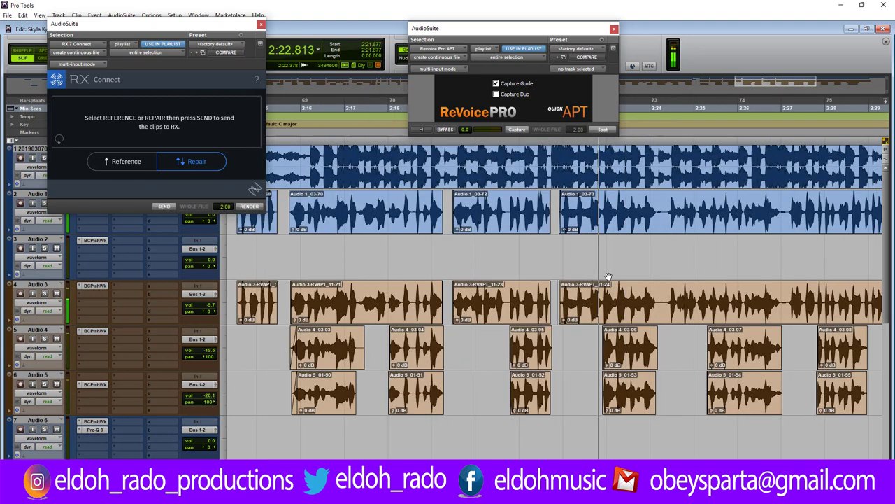
pyautogui.hotkey('ctrl', ']')
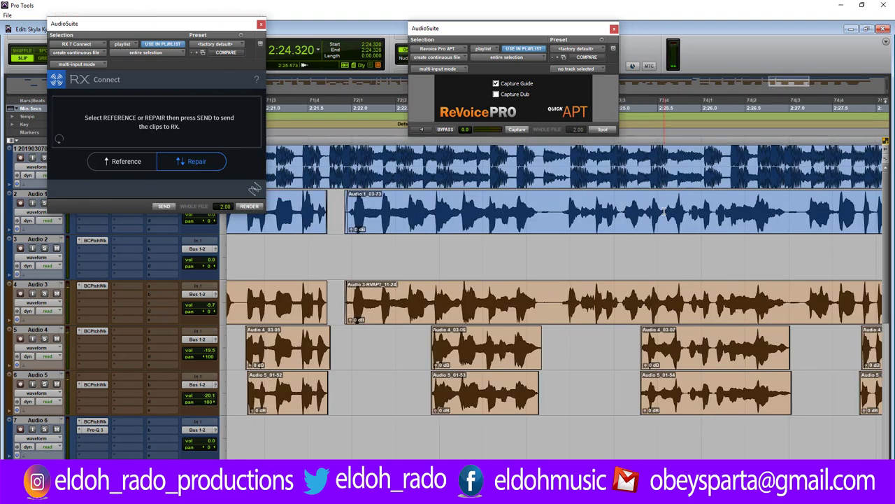
# Delete the next breath across Audio 1 and Audio 3 and fade the new clip edges.
pyautogui.hotkey('ctrl', ']')
pyautogui.hotkey('ctrl', ']')
pyautogui.moveTo(500, 203); pyautogui.dragTo(579, 308)
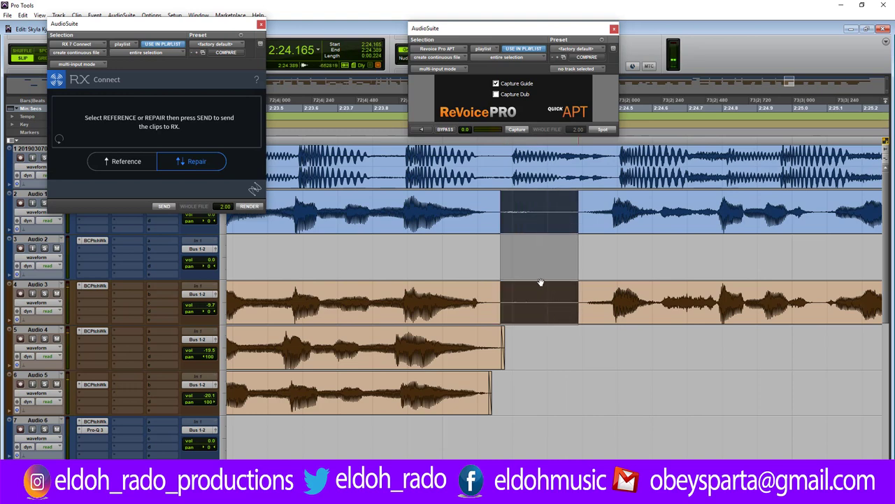
pyautogui.press('Delete')
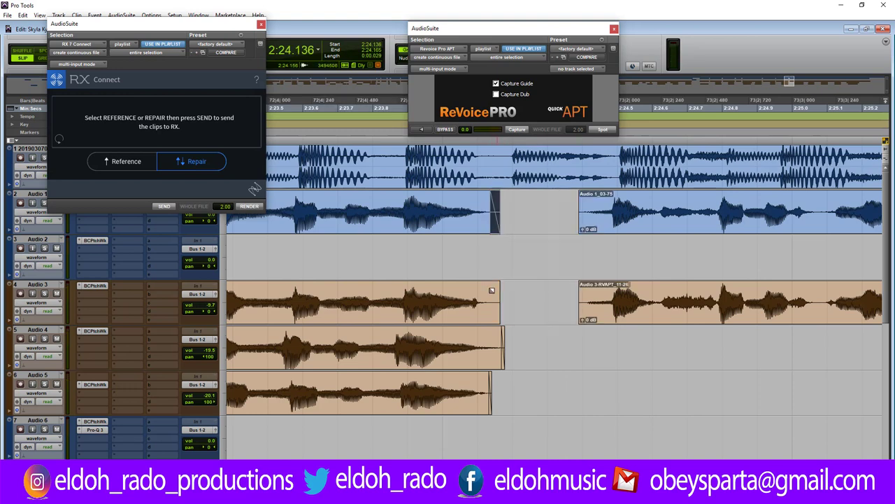
pyautogui.moveTo(492, 290); pyautogui.dragTo(489, 291)
pyautogui.moveTo(582, 198); pyautogui.dragTo(588, 203)
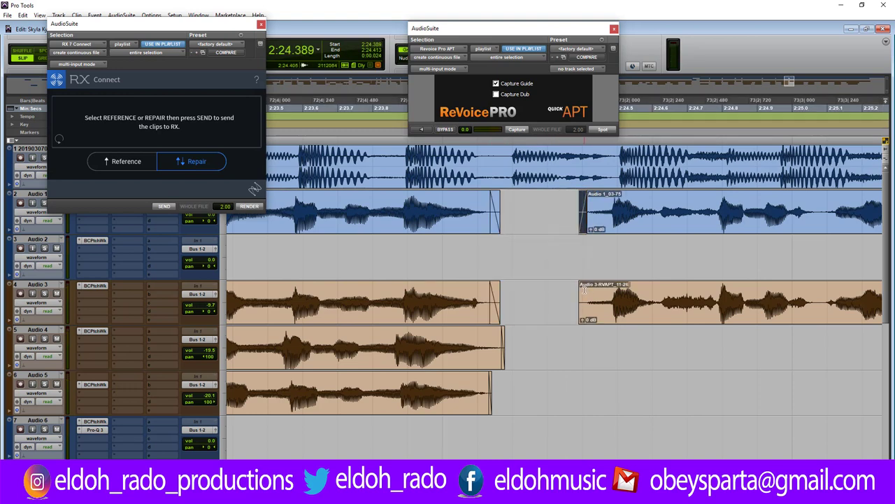
pyautogui.moveTo(583, 288); pyautogui.dragTo(589, 302)
pyautogui.click(404, 210)
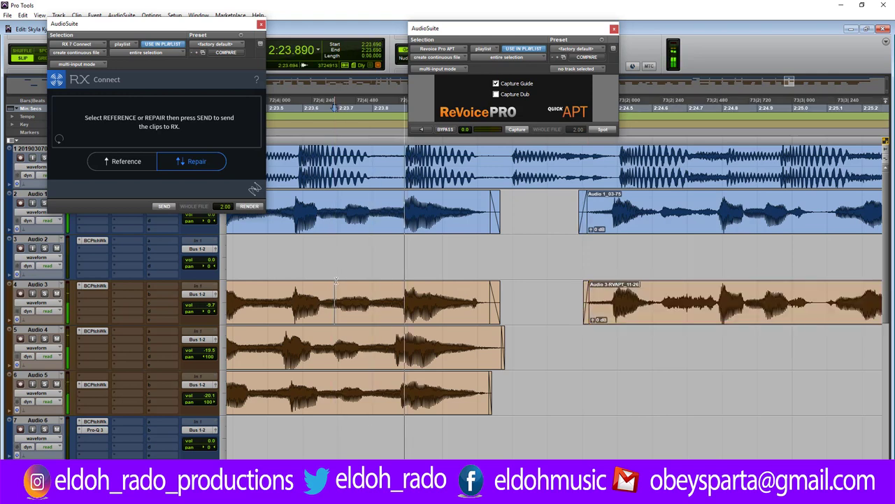
pyautogui.scroll(-4, 552, 279)
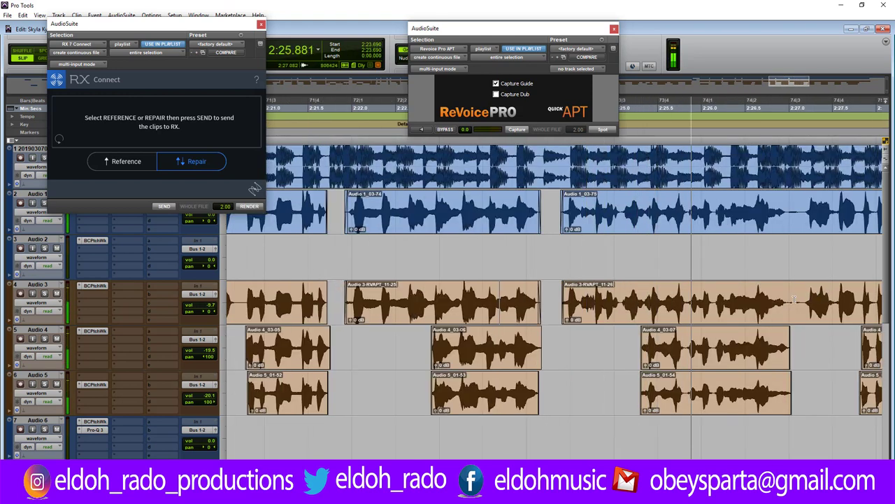
pyautogui.scroll(3, 770, 297)
pyautogui.press('space')
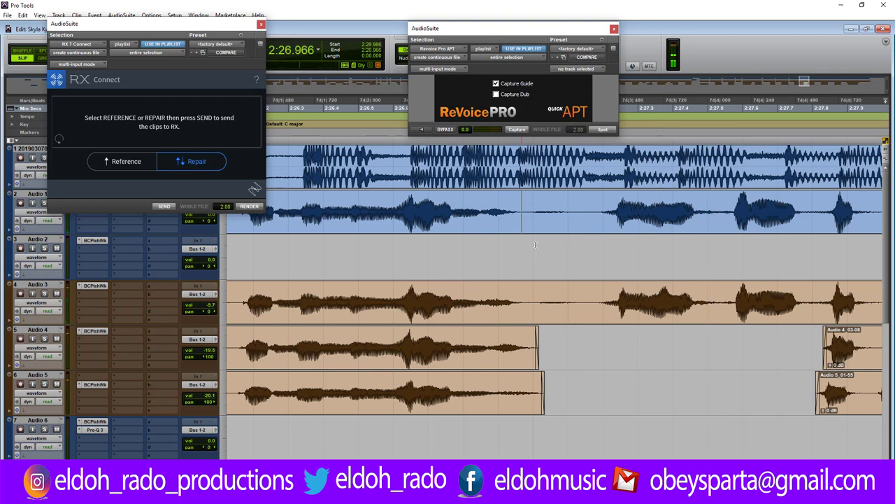
# Delete another breath across Audio 1–3 and select Audio 3's new clip end.
pyautogui.moveTo(521, 210); pyautogui.dragTo(581, 293)
pyautogui.press('Delete')
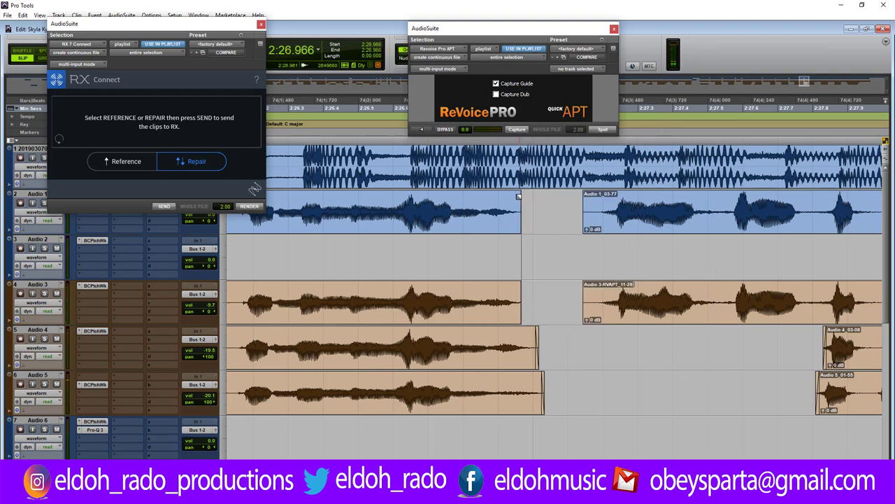
pyautogui.moveTo(521, 300); pyautogui.dragTo(515, 301)
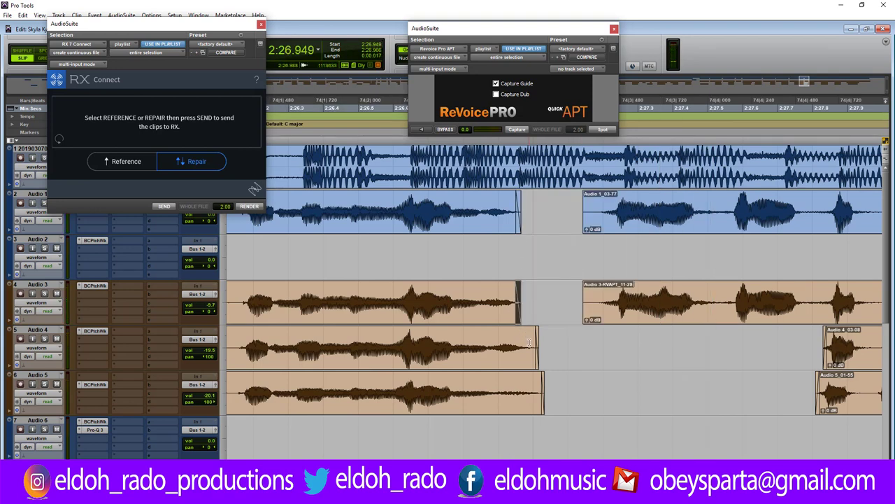
# Shorten the Audio 4 and Audio 5 clip ends and start Audio 1_03-77 and Audio 3-RVAPT_11-28 later together.
pyautogui.moveTo(531, 342); pyautogui.dragTo(515, 343)
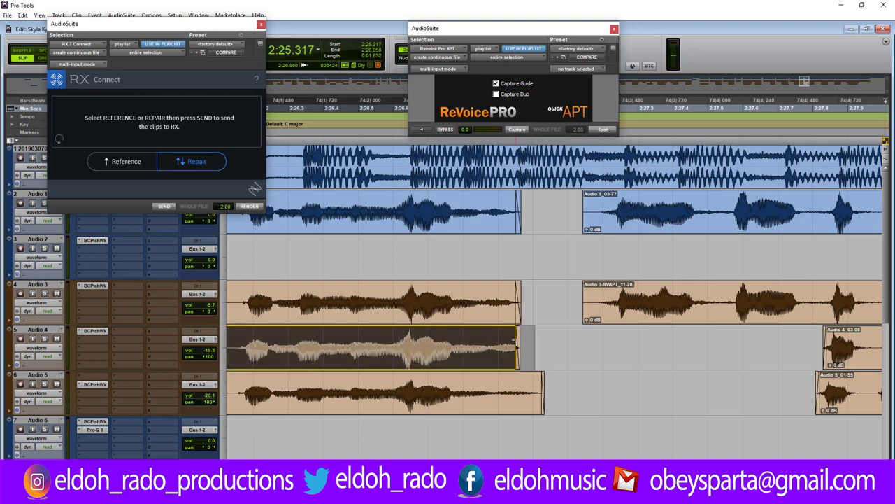
pyautogui.moveTo(538, 388); pyautogui.dragTo(517, 388)
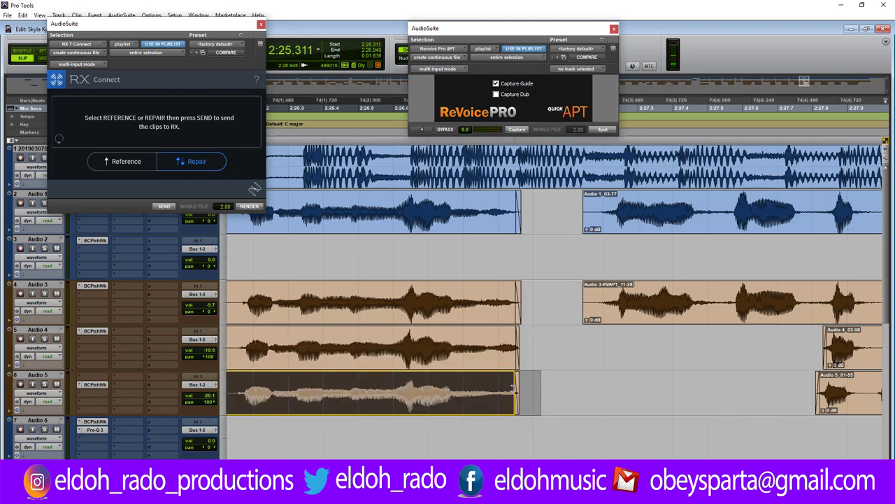
pyautogui.moveTo(584, 209); pyautogui.dragTo(599, 210)
pyautogui.moveTo(593, 300); pyautogui.dragTo(599, 299)
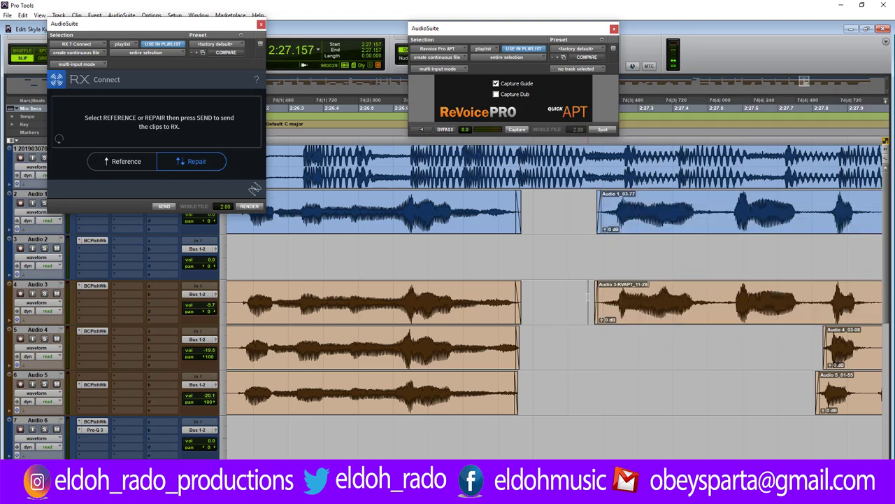
pyautogui.hotkey('ctrl', '[')
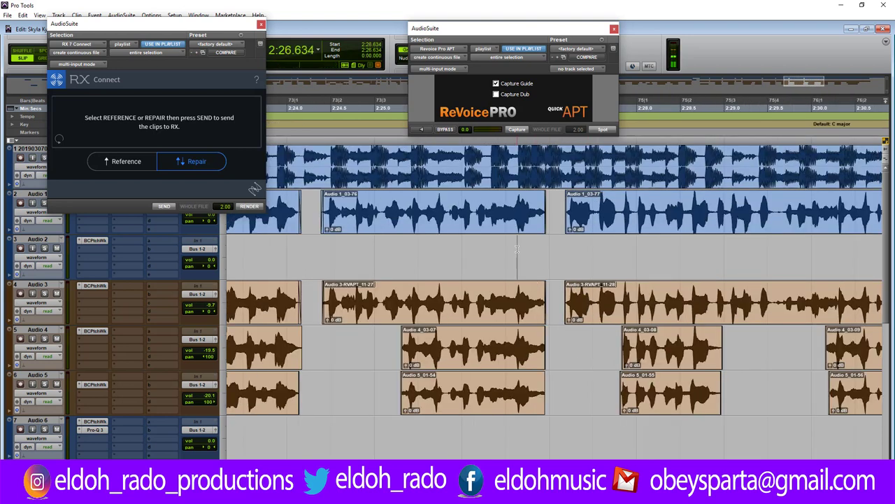
pyautogui.press('space')
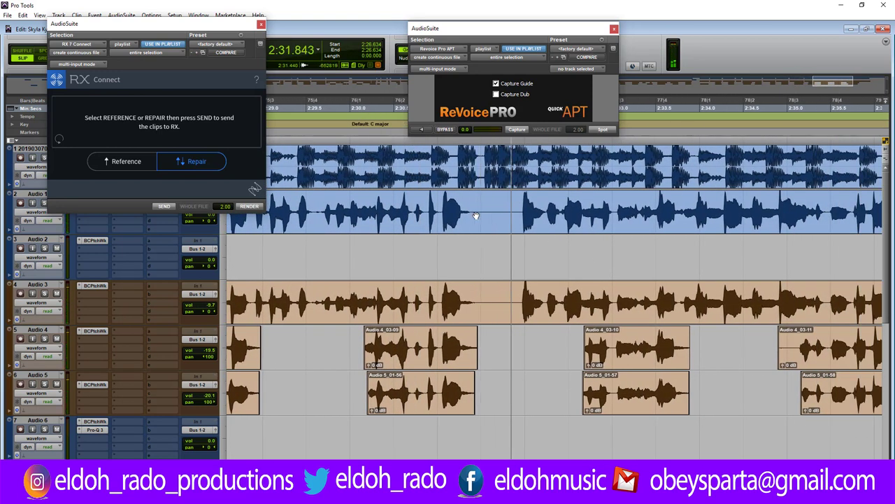
# Delete the 2:31.418–2:31.962 range from the Audio 1–3 vocals.
pyautogui.moveTo(475, 210); pyautogui.dragTo(521, 313)
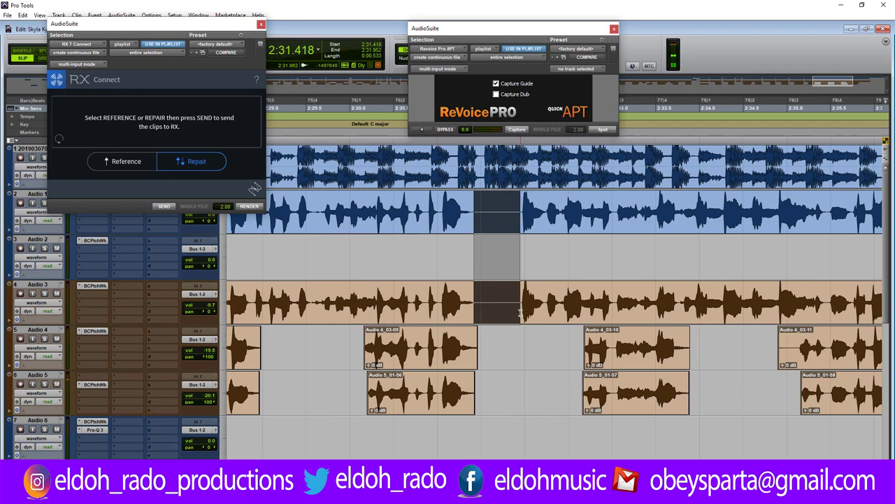
pyautogui.press('Delete')
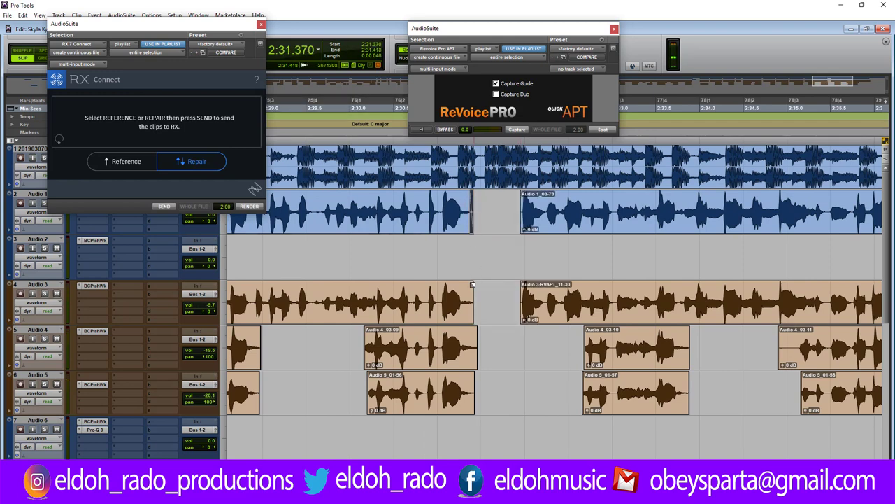
pyautogui.click(482, 264)
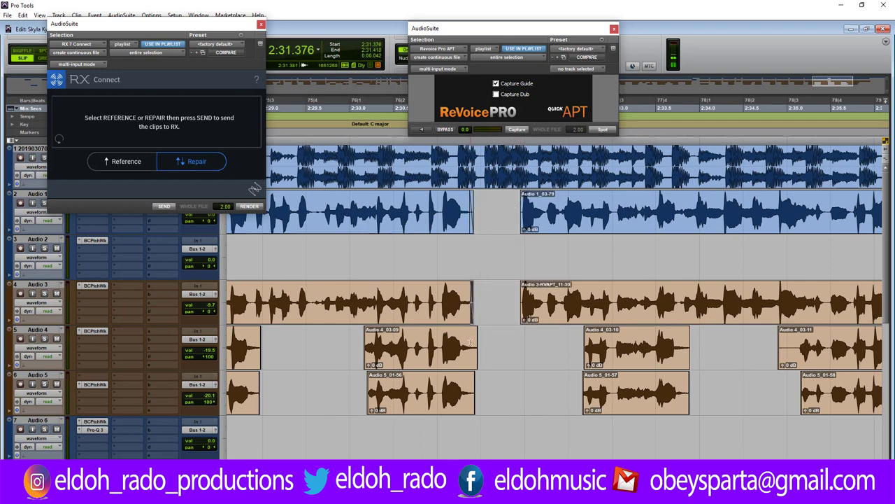
# Shorten the Audio 3, Audio 4 and Audio 5 clip ends and audition the trims.
pyautogui.hotkey('ctrl', ']')
pyautogui.hotkey('ctrl', ']')
pyautogui.hotkey('ctrl', ']')
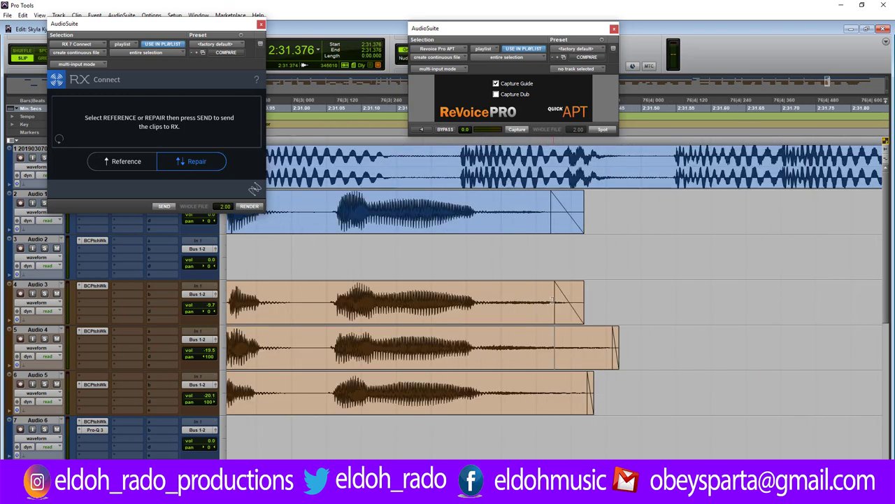
pyautogui.moveTo(553, 300); pyautogui.dragTo(511, 300)
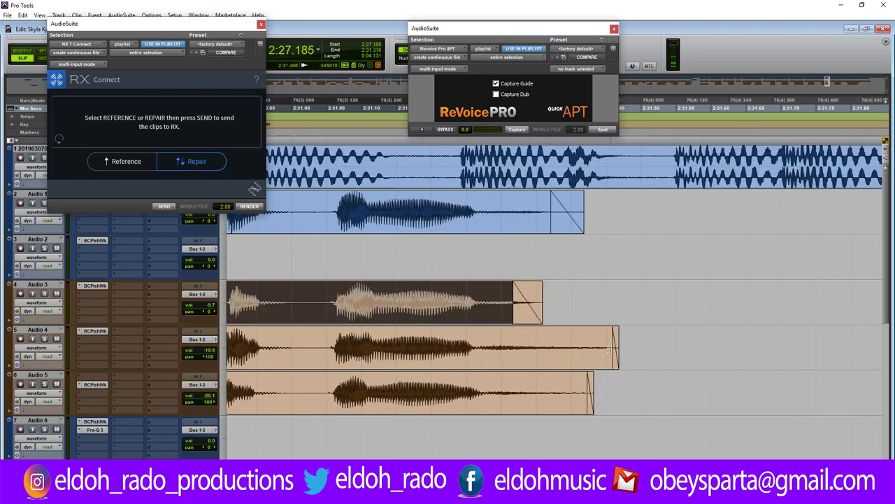
pyautogui.moveTo(610, 350); pyautogui.dragTo(537, 350)
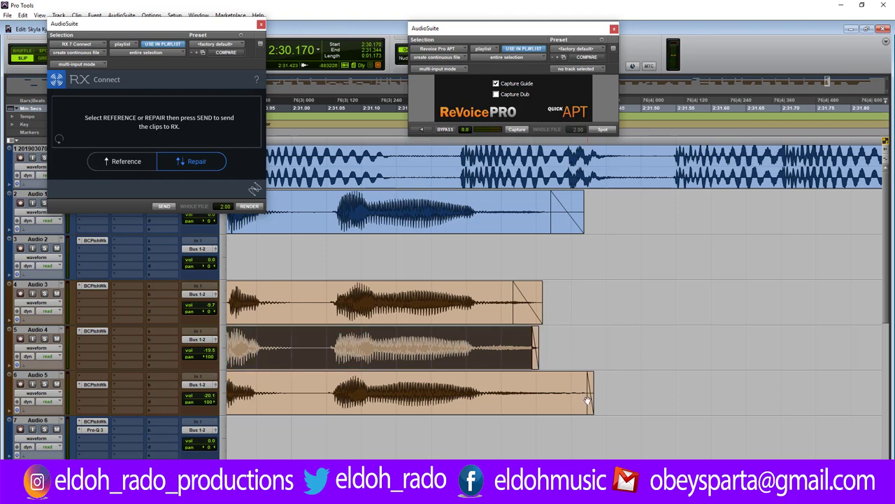
pyautogui.moveTo(576, 392); pyautogui.dragTo(524, 392)
pyautogui.click(557, 384)
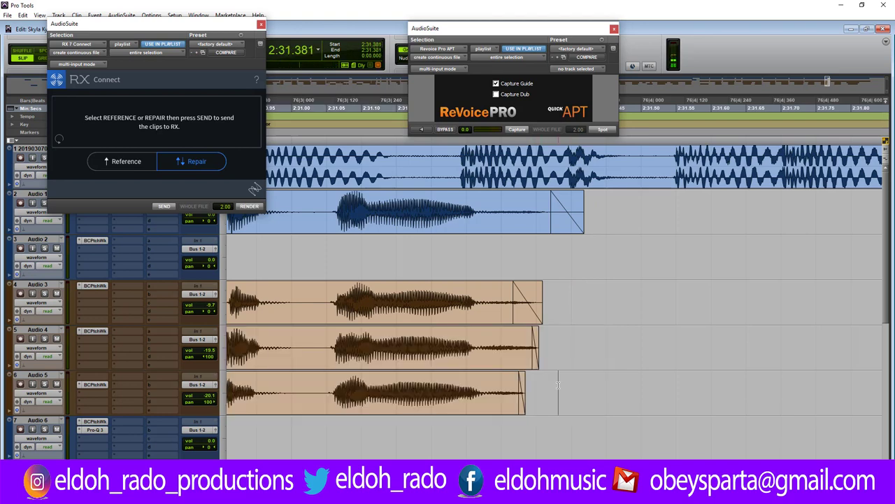
pyautogui.press('r')
pyautogui.press('r')
pyautogui.press('space')
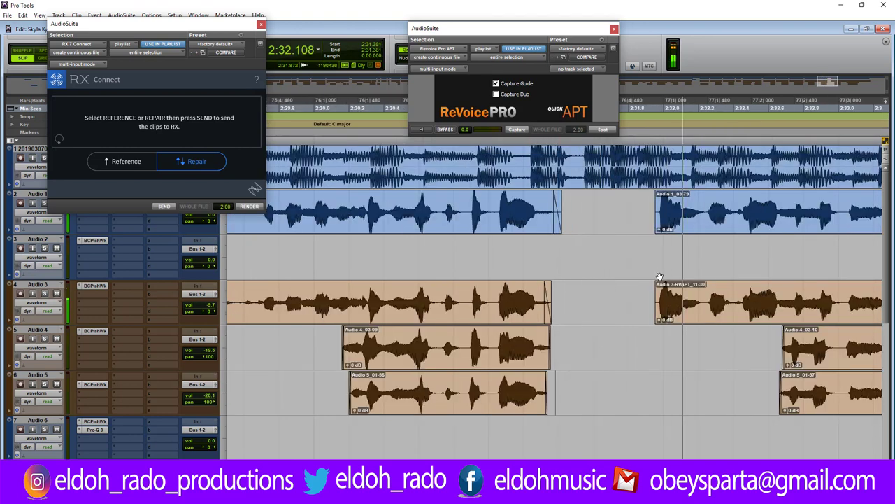
# Trim Audio 1_03-79's start later and line up the Audio 3 clip start with it.
pyautogui.click(651, 273)
pyautogui.press('space')
pyautogui.press('t')
pyautogui.press('t')
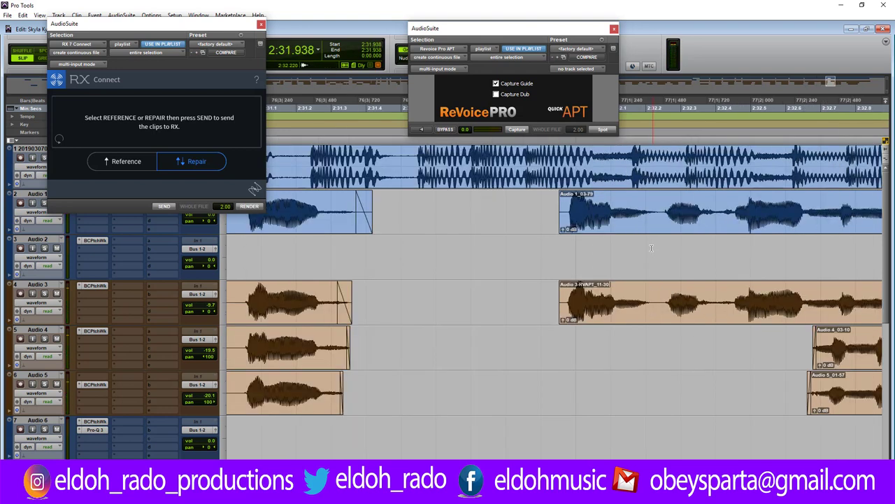
pyautogui.moveTo(575, 213); pyautogui.dragTo(600, 213)
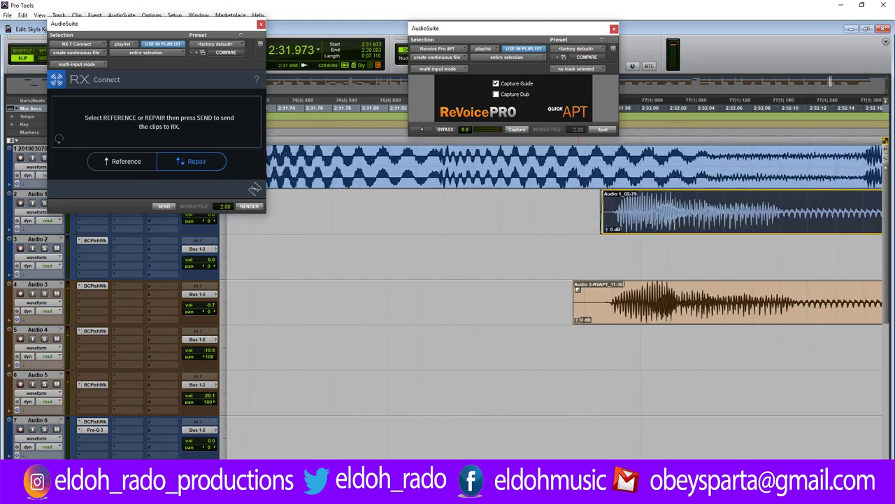
pyautogui.moveTo(580, 312); pyautogui.dragTo(600, 301)
pyautogui.click(558, 293)
pyautogui.press('r')
pyautogui.press('r')
pyautogui.press('r')
pyautogui.press('r')
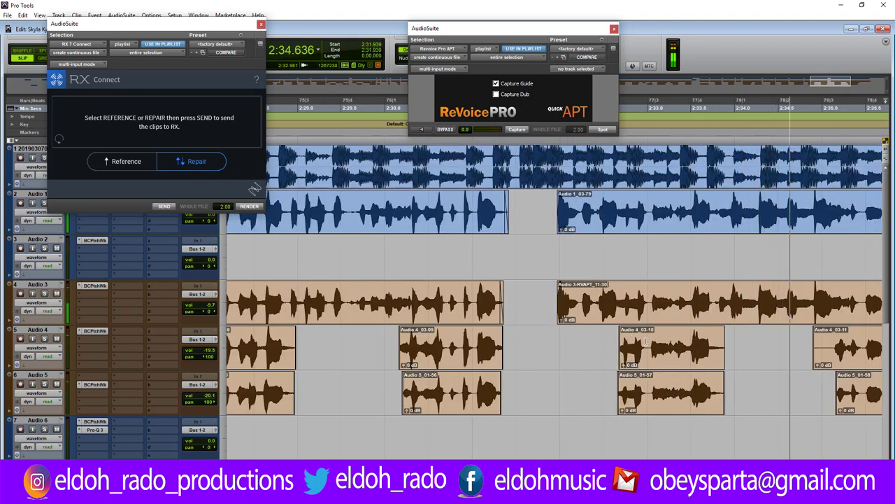
pyautogui.click(646, 341)
# Nudge the Audio 4_03-10 and Audio 5_01-57 phrases slightly later.
pyautogui.press('t')
pyautogui.press('t')
pyautogui.press('t')
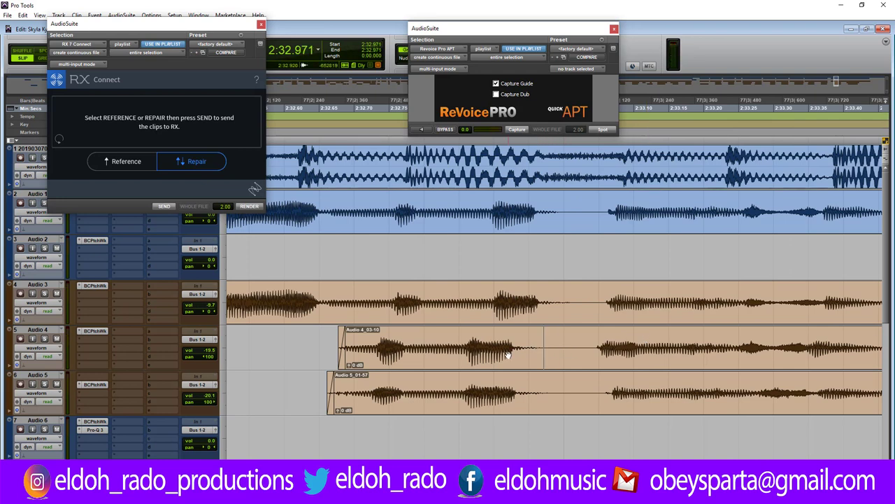
pyautogui.click(509, 355)
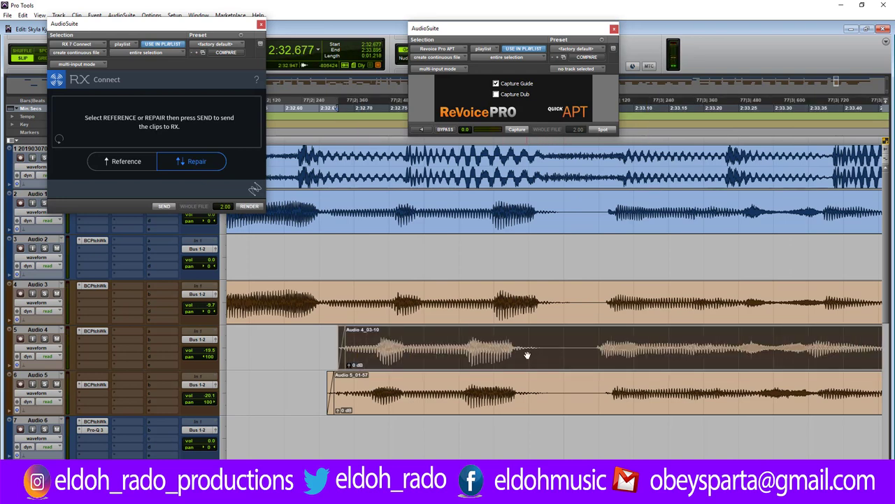
pyautogui.click(539, 340)
pyautogui.moveTo(504, 356); pyautogui.dragTo(523, 356)
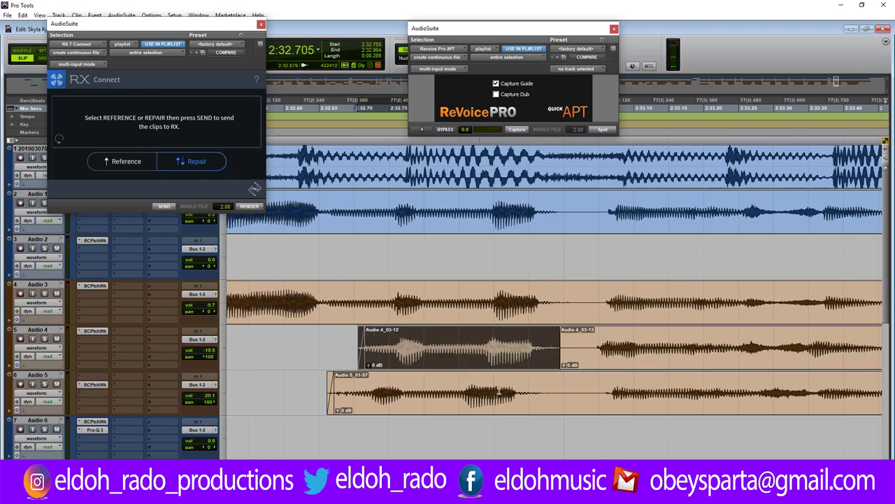
pyautogui.click(549, 387)
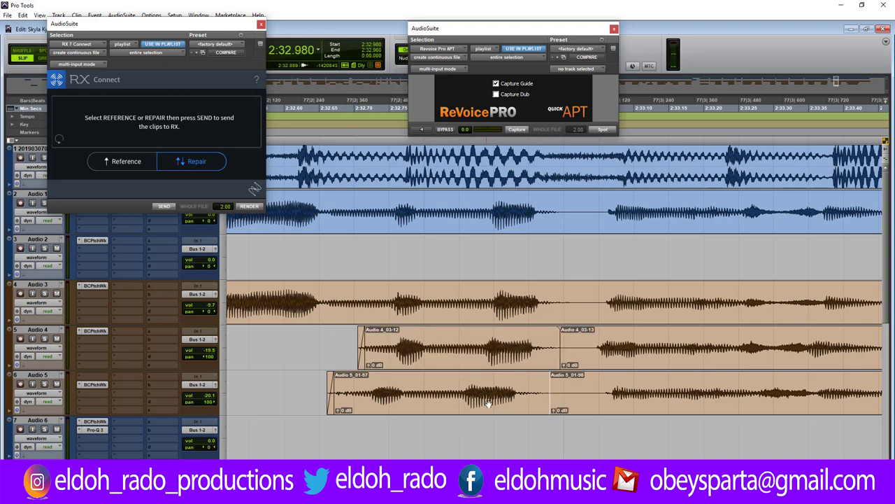
pyautogui.moveTo(519, 400); pyautogui.dragTo(565, 385)
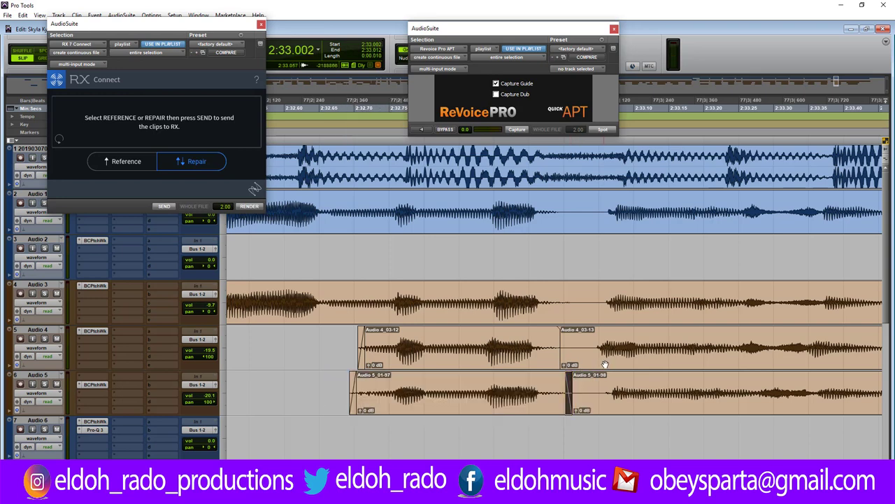
# Move the Audio 4_03-13, Audio 5_01-98 and Audio 4_03-15 clips slightly later.
pyautogui.moveTo(606, 362); pyautogui.dragTo(613, 359)
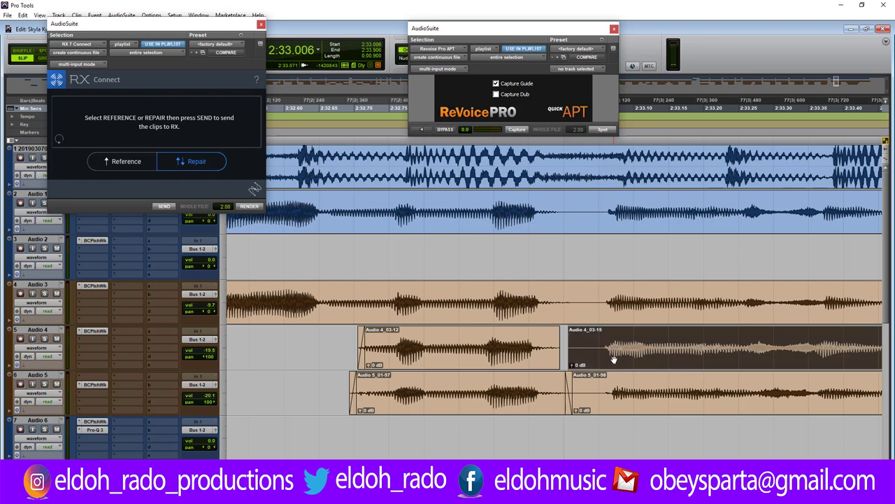
pyautogui.moveTo(576, 384); pyautogui.dragTo(598, 384)
pyautogui.moveTo(569, 332); pyautogui.dragTo(600, 345)
pyautogui.click(565, 338)
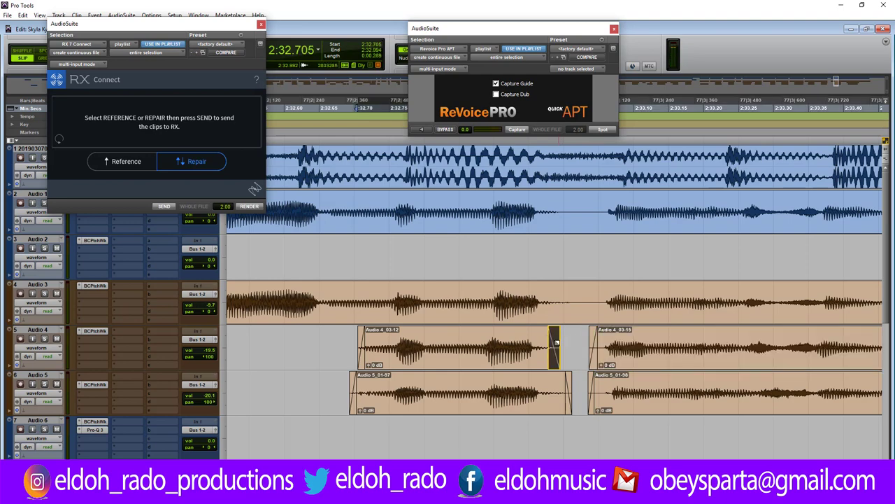
pyautogui.hotkey('ctrl', '[')
pyautogui.hotkey('ctrl', '[')
pyautogui.hotkey('ctrl', '[')
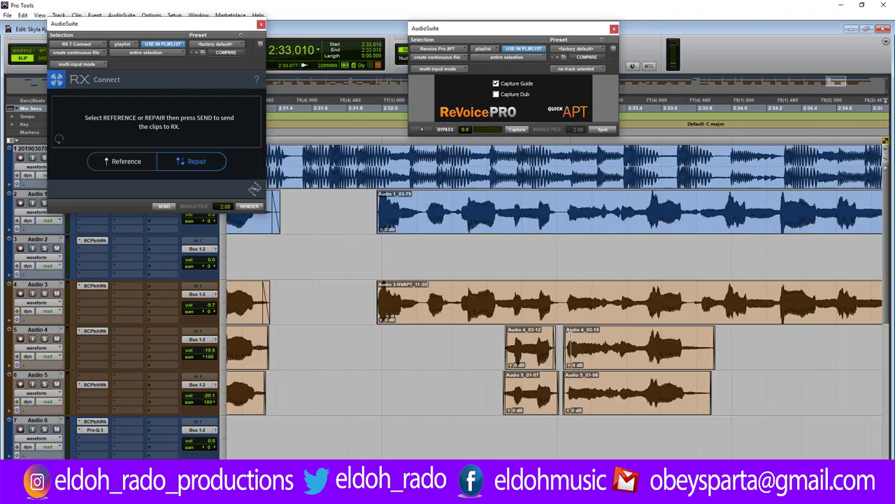
pyautogui.hotkey('ctrl', ']')
pyautogui.hotkey('ctrl', ']')
pyautogui.hotkey('ctrl', ']')
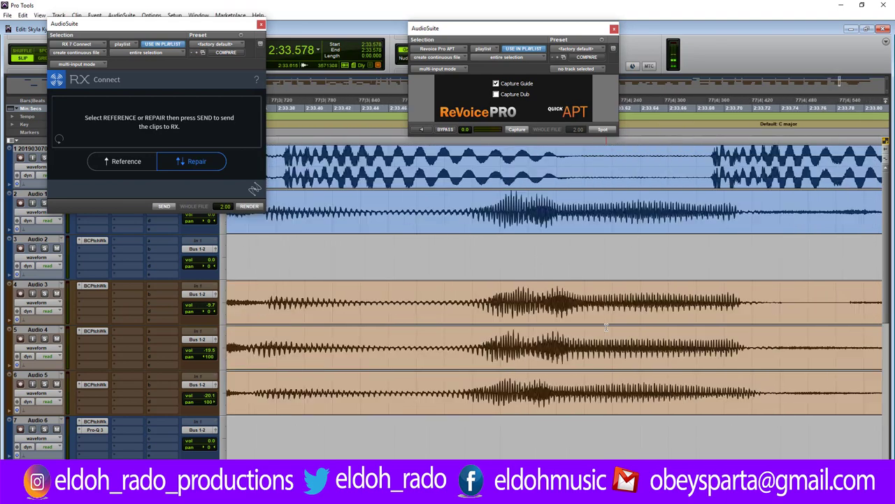
pyautogui.hotkey('ctrl', '[')
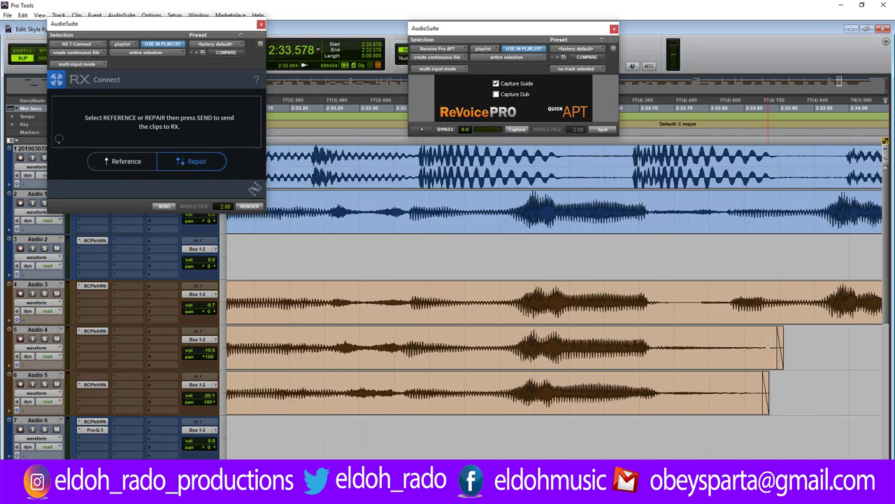
# Delete the tail of the Audio 4 clip past 2:33.74.
pyautogui.moveTo(776, 348); pyautogui.dragTo(792, 350)
pyautogui.press('Delete')
pyautogui.click(667, 335)
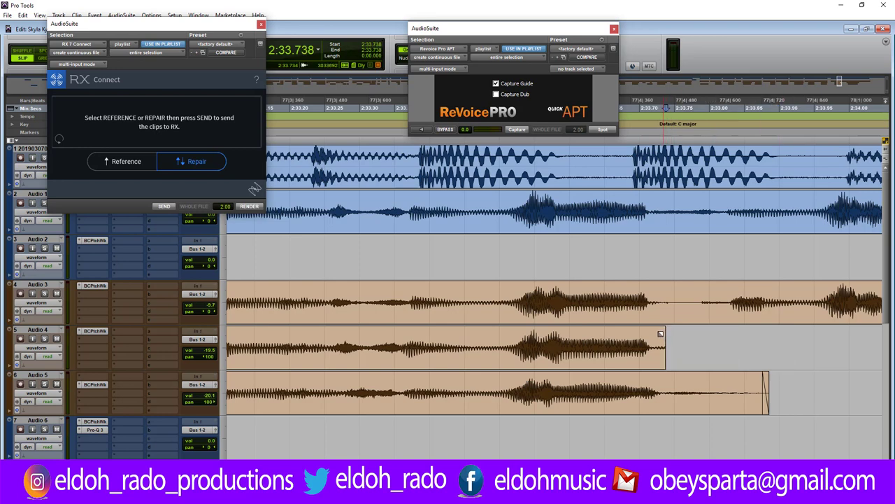
pyautogui.moveTo(660, 334); pyautogui.dragTo(650, 353)
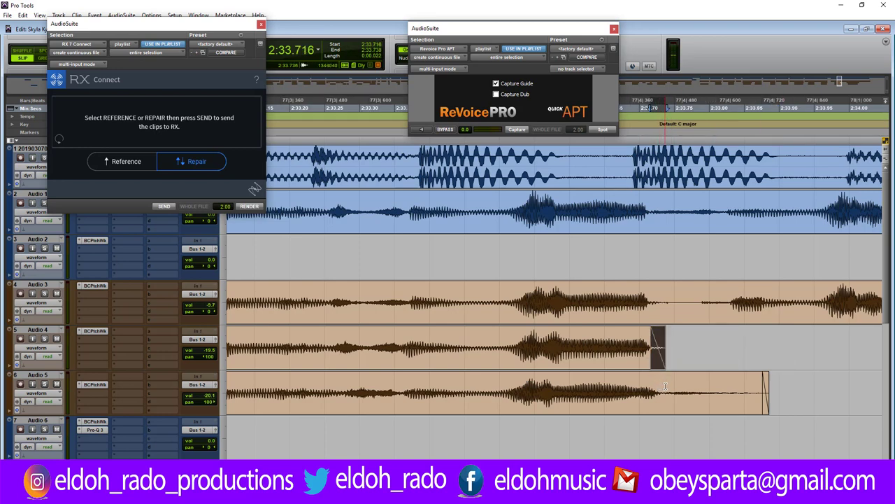
# Delete Audio 5's tail to end with Audio 4, then play back from 2:33.319.
pyautogui.moveTo(665, 386); pyautogui.dragTo(792, 389)
pyautogui.press('Delete')
pyautogui.moveTo(665, 373); pyautogui.dragTo(657, 392)
pyautogui.click(372, 393)
pyautogui.press('space')
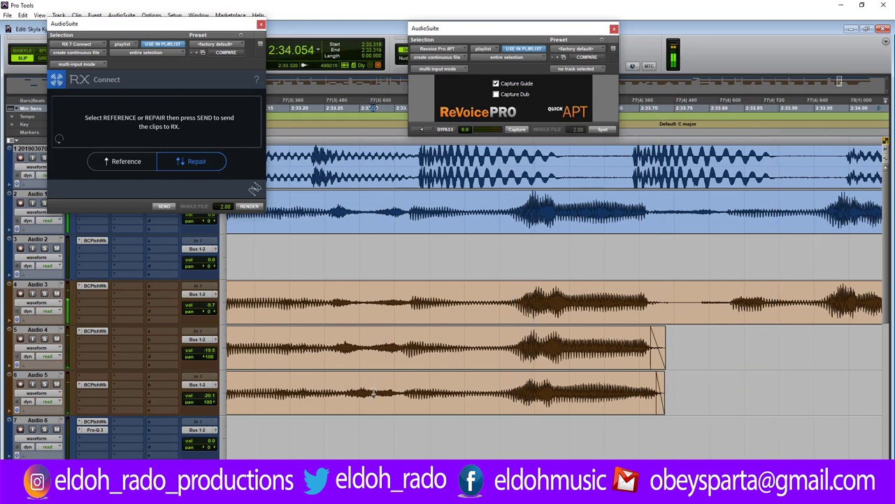
pyautogui.hotkey('ctrl', '[')
pyautogui.hotkey('ctrl', '[')
pyautogui.hotkey('ctrl', '[')
pyautogui.hotkey('ctrl', '[')
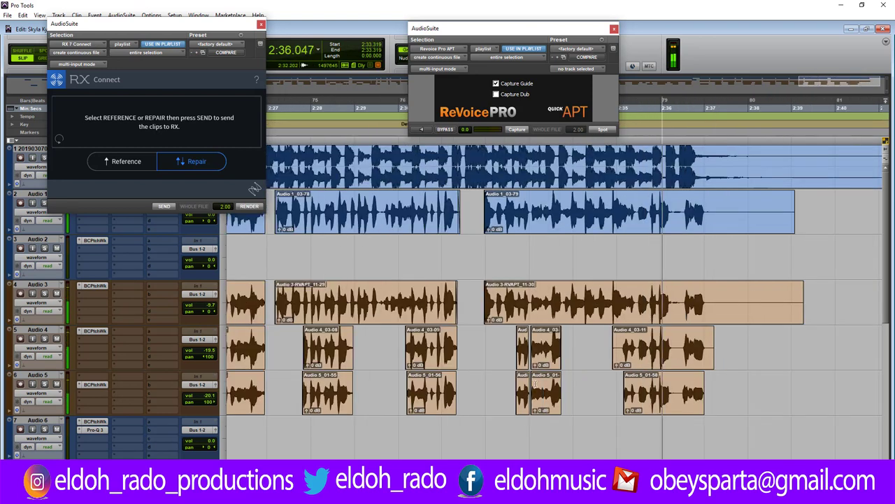
# Stop playback, zoom in on the edit point and trim Audio 4's clip start later.
pyautogui.press('space')
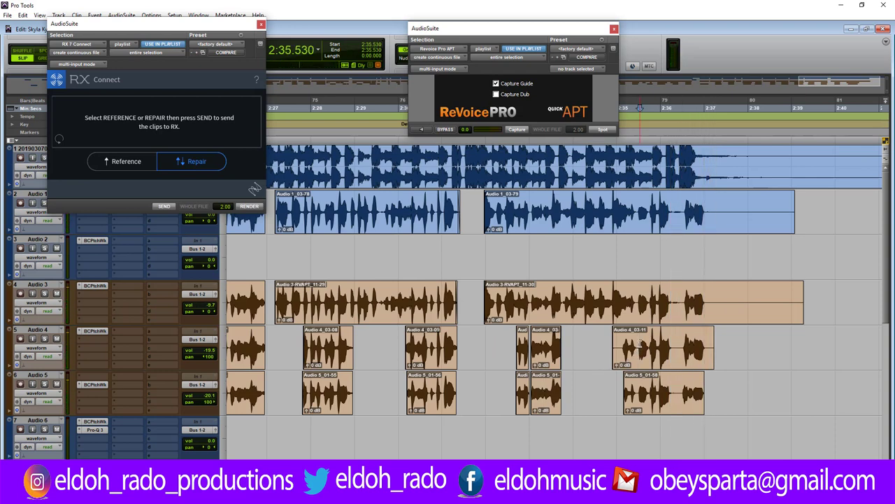
pyautogui.hotkey('ctrl', ']')
pyautogui.hotkey('ctrl', ']')
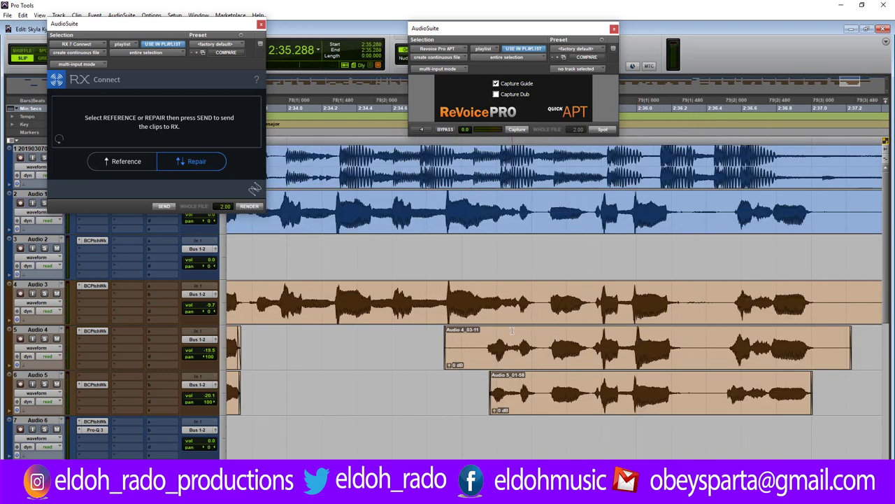
pyautogui.hotkey('ctrl', ']')
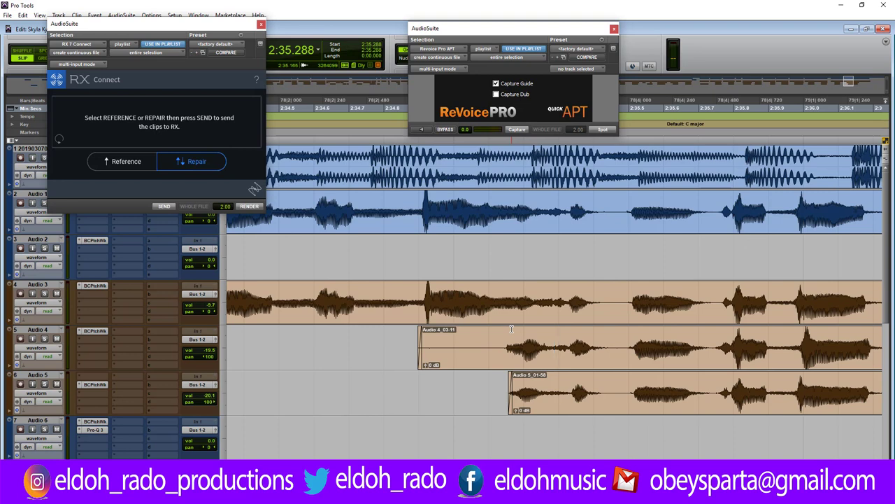
pyautogui.moveTo(422, 351); pyautogui.dragTo(488, 352)
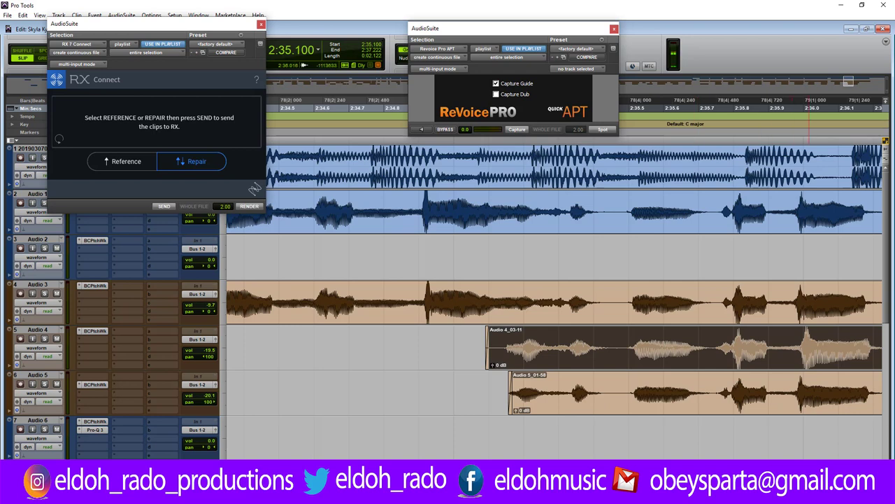
# Cut a short range from Audio 1–5 and slide the Audio 4 and Audio 5 clip starts later.
pyautogui.hscroll(2, 552, 280)
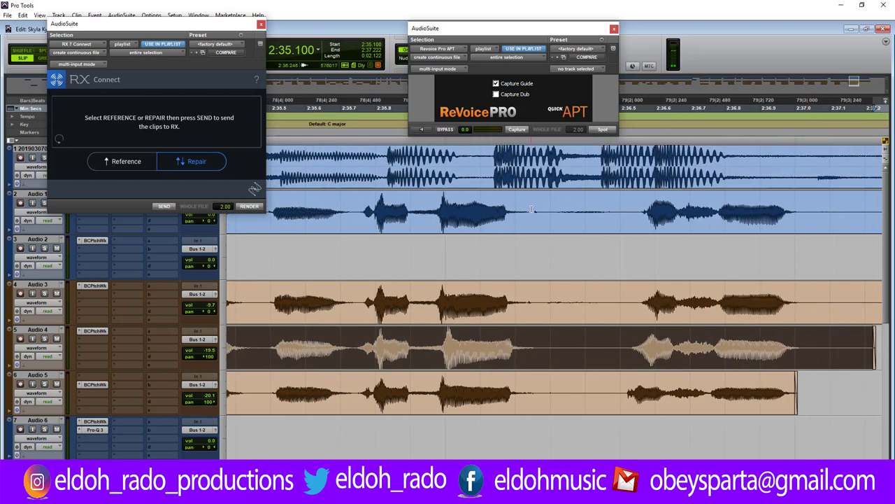
pyautogui.moveTo(540, 211); pyautogui.dragTo(614, 394)
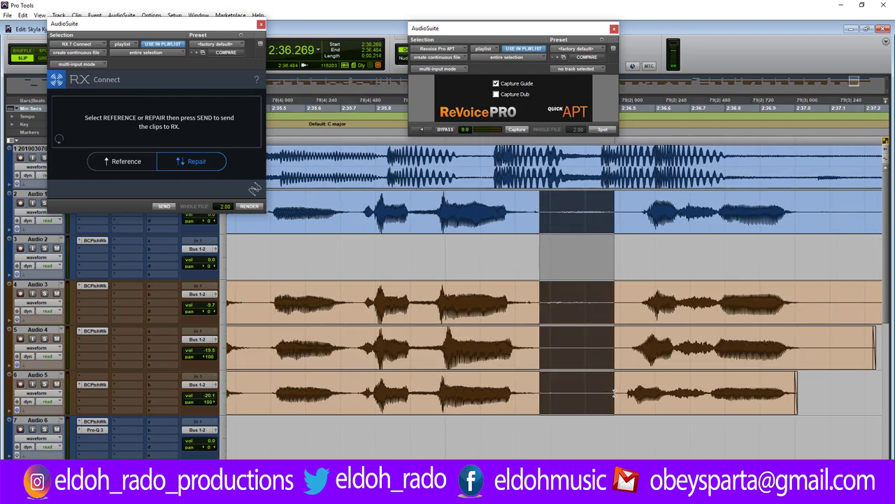
pyautogui.press('Delete')
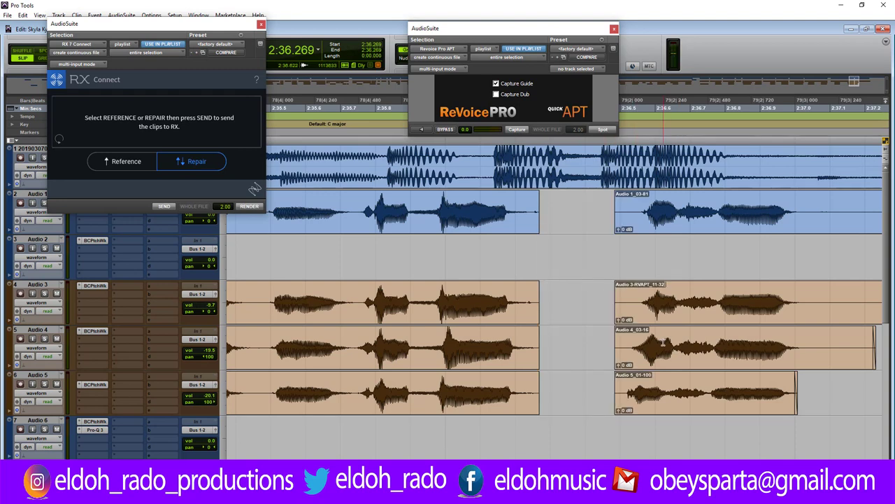
pyautogui.scroll(2, 662, 343)
pyautogui.moveTo(515, 359); pyautogui.dragTo(544, 359)
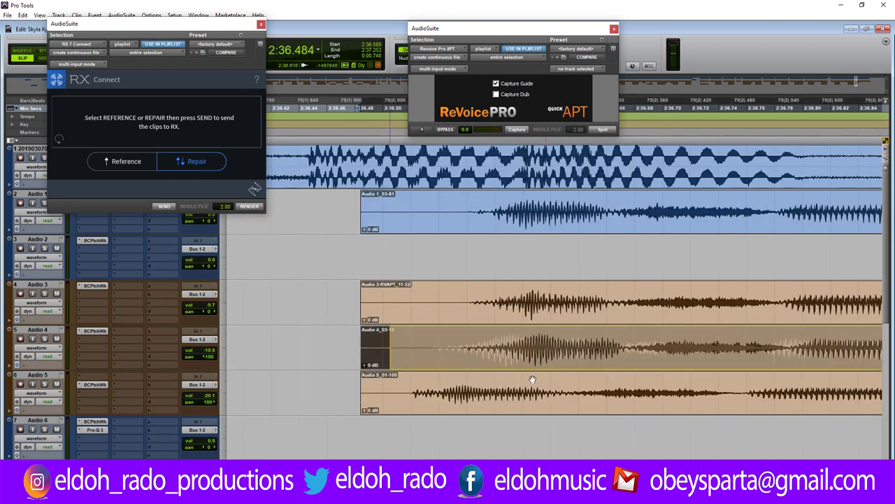
pyautogui.moveTo(418, 393); pyautogui.dragTo(475, 393)
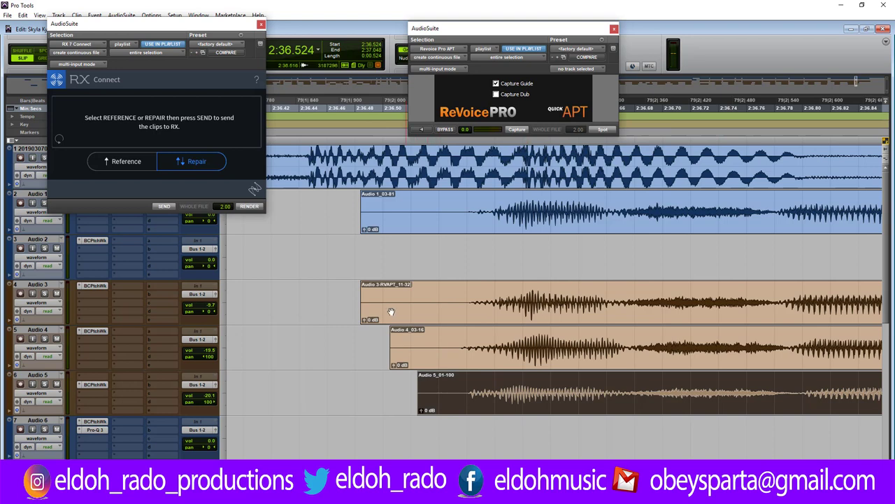
# Delete the lead-in before the Audio 3–5 clips and move the Audio 1 clip later to line up.
pyautogui.moveTo(341, 301); pyautogui.dragTo(447, 410)
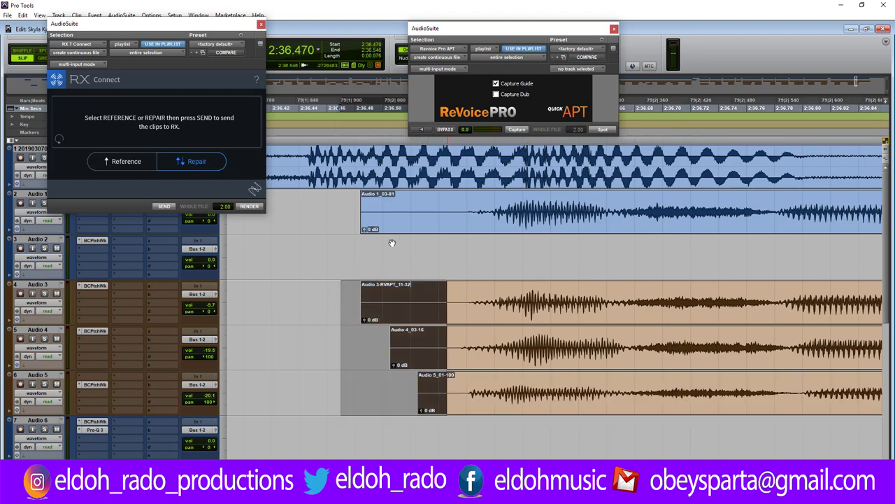
pyautogui.press('Delete')
pyautogui.click(363, 198)
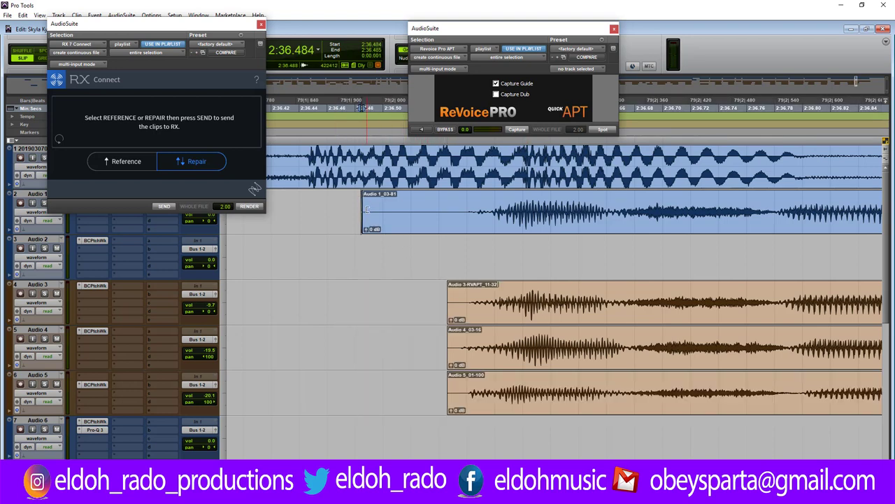
pyautogui.moveTo(366, 209); pyautogui.dragTo(475, 210)
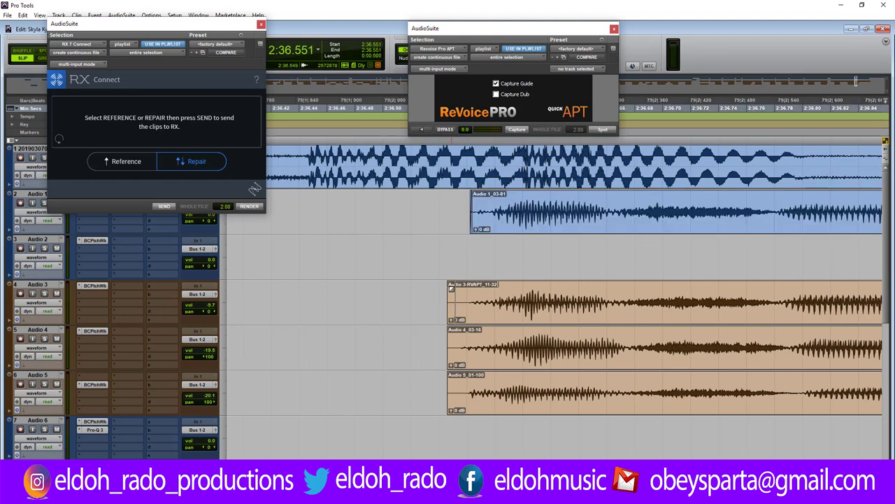
# Add a fade-in to Audio 3 and trim the Audio 4 and Audio 5 clip starts to match.
pyautogui.moveTo(452, 287); pyautogui.dragTo(470, 289)
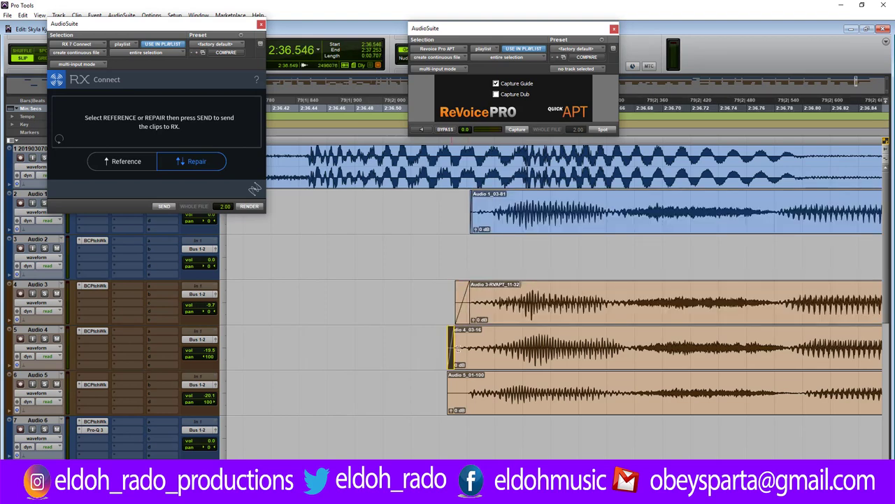
pyautogui.moveTo(456, 348); pyautogui.dragTo(460, 347)
pyautogui.moveTo(449, 391); pyautogui.dragTo(456, 391)
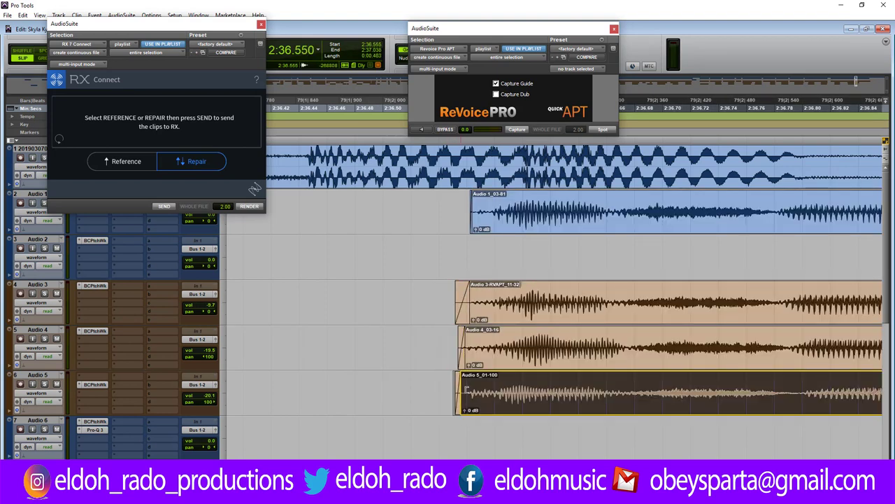
pyautogui.click(454, 375)
pyautogui.hotkey('ctrl', '[')
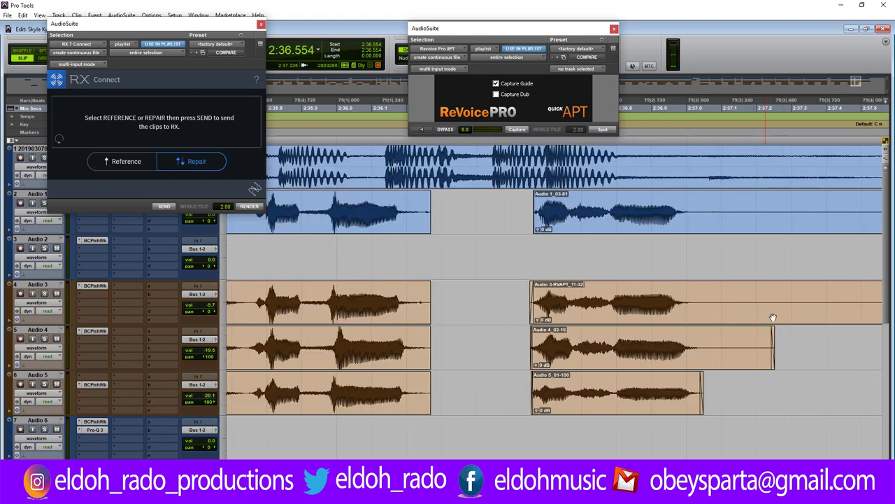
# Delete the clip tails past the phrase end on Audio 1 through Audio 5.
pyautogui.hotkey('ctrl', '[')
pyautogui.moveTo(827, 385); pyautogui.dragTo(595, 229)
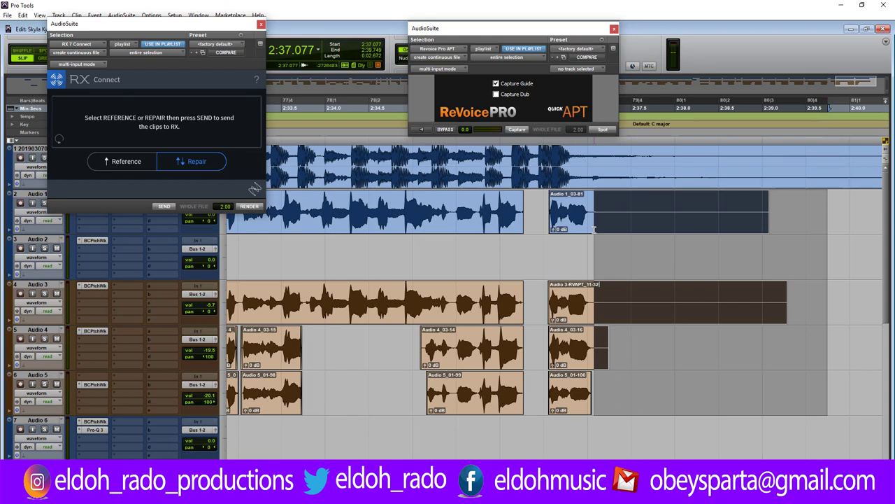
pyautogui.press('Delete')
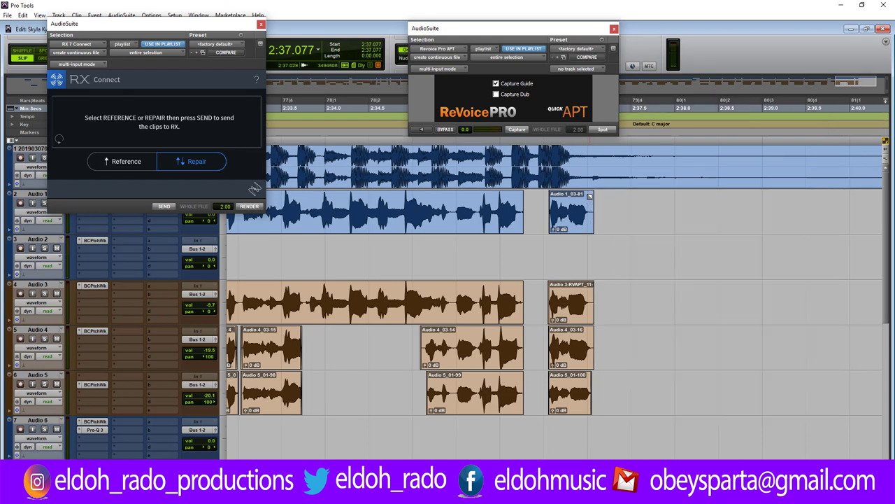
pyautogui.moveTo(590, 197); pyautogui.dragTo(587, 297)
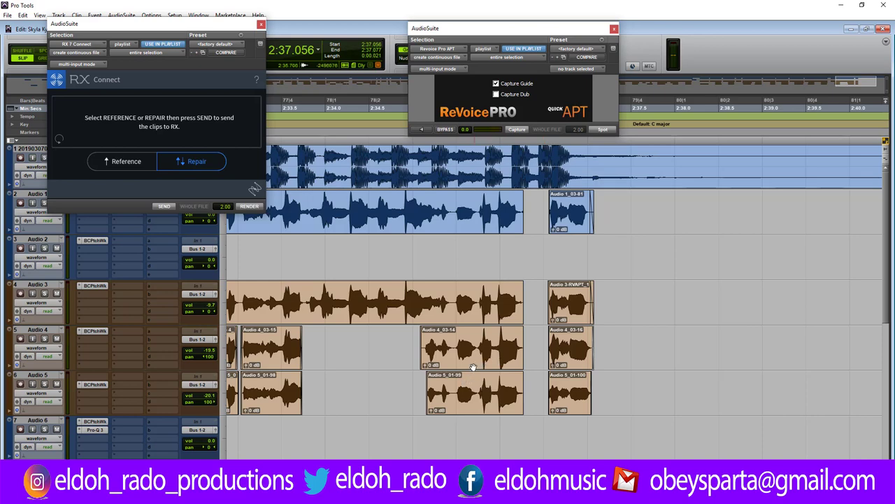
# Play the edited passage from 2:32.800, then zoom out and set the insertion point at 1:51.445.
pyautogui.scroll(3, 456, 345)
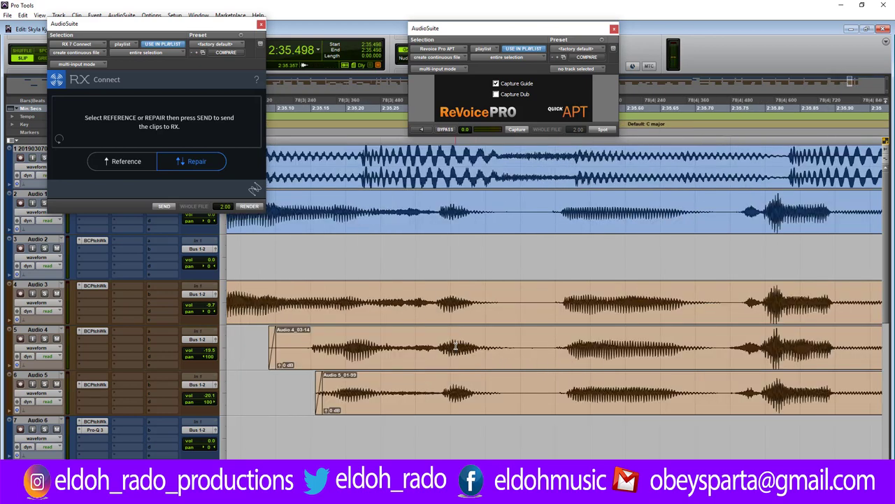
pyautogui.scroll(-3, 455, 345)
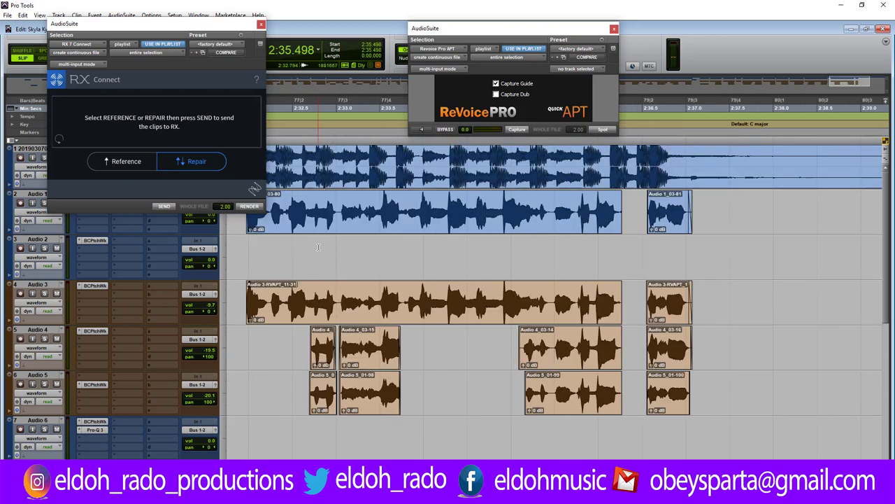
pyautogui.click(318, 246)
pyautogui.press('space')
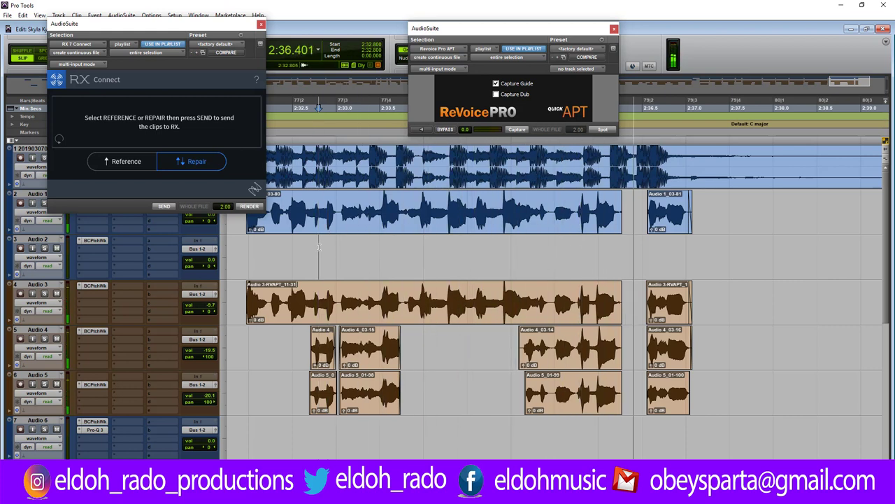
pyautogui.hotkey('ctrl', '[')
pyautogui.hotkey('ctrl', '[')
pyautogui.hotkey('ctrl', '[')
pyautogui.hotkey('ctrl', '[')
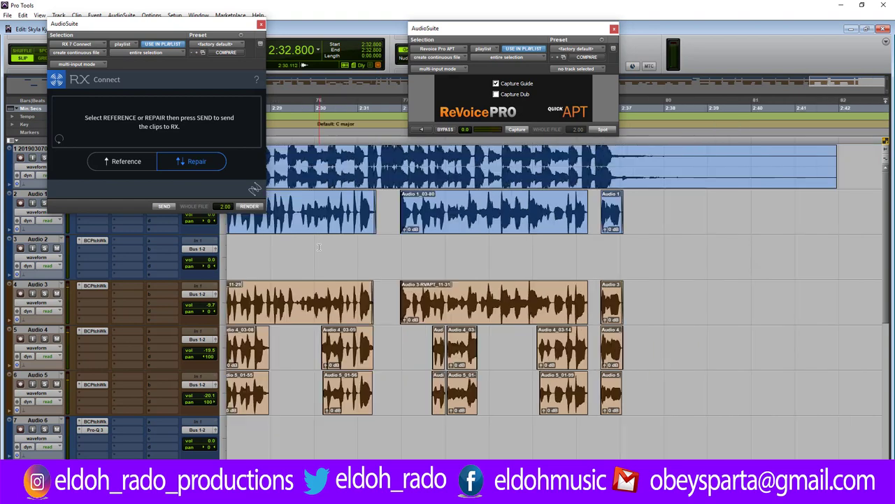
pyautogui.click(317, 256)
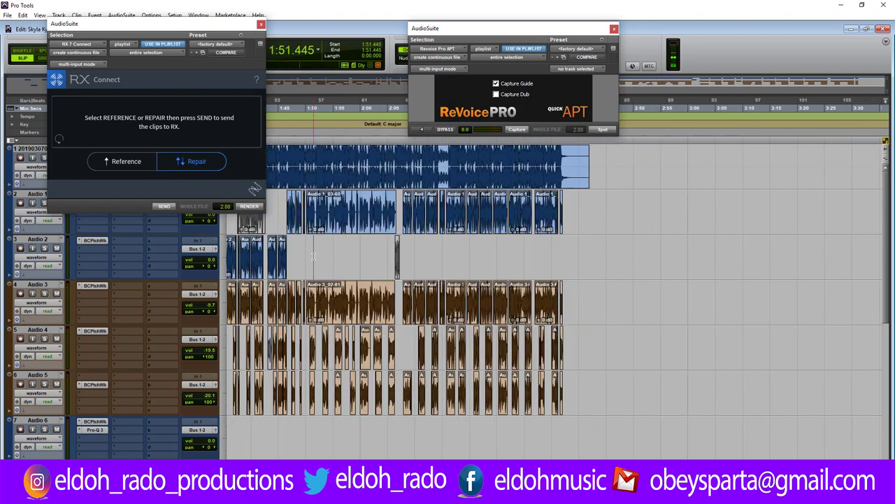
# Audition from the new insertion point and select the Audio 1_03-60 clip.
pyautogui.hotkey('ctrl', ']')
pyautogui.hotkey('ctrl', ']')
pyautogui.hotkey('ctrl', ']')
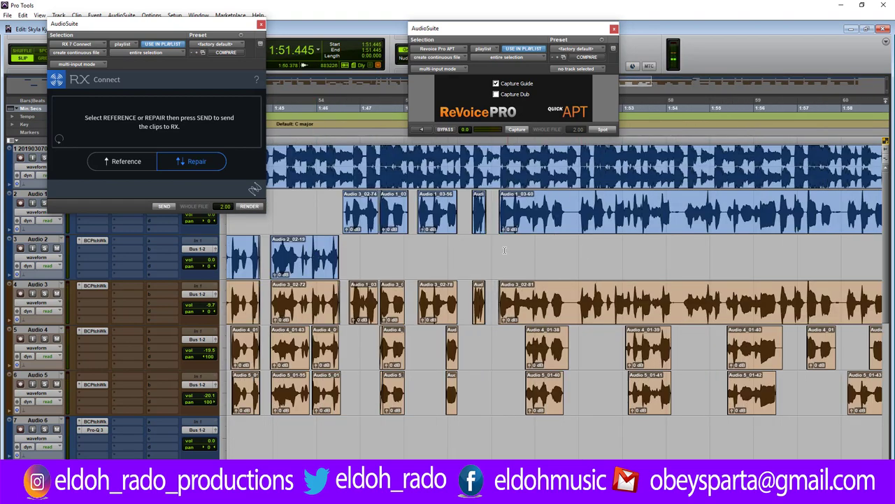
pyautogui.press('space')
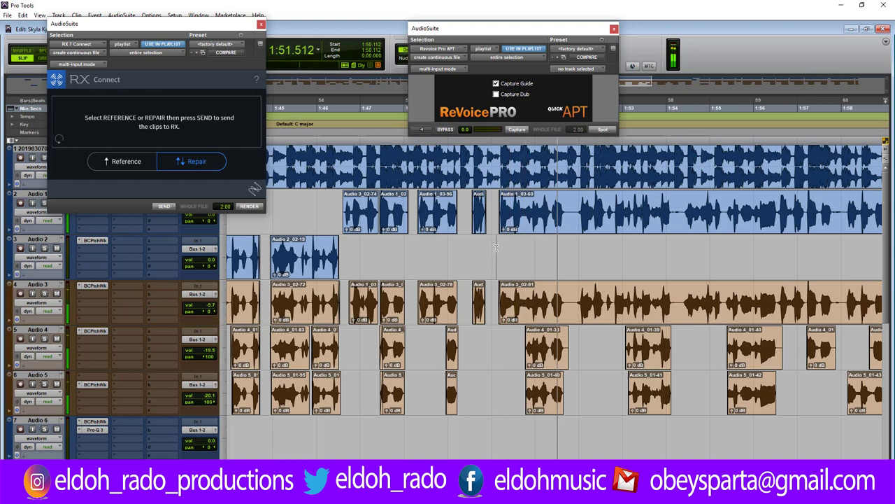
pyautogui.click(583, 226)
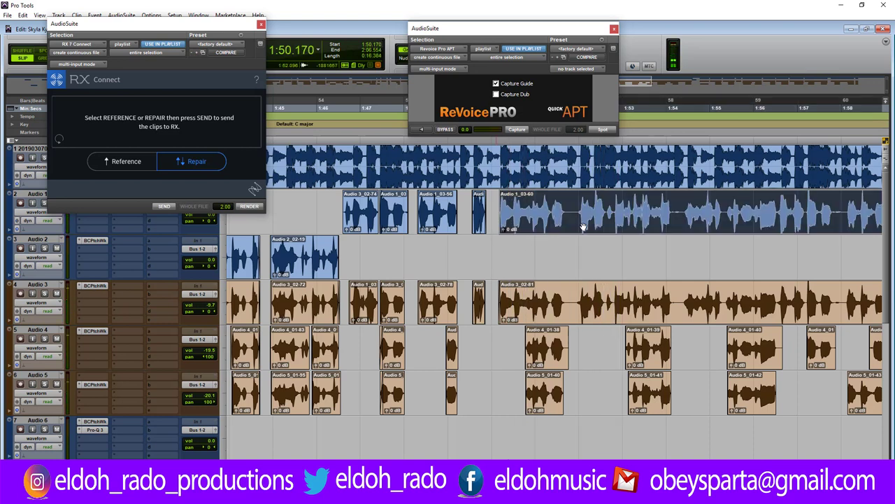
pyautogui.hotkey('ctrl', '[')
pyautogui.hotkey('ctrl', '[')
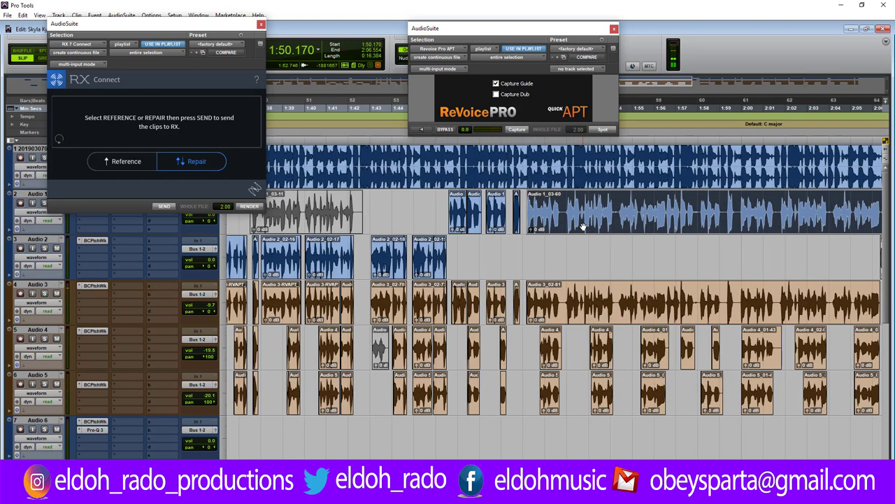
# Align Audio 3_02-81 to Audio 1_03-60 with ReVoice Pro and place the aligned dub on Audio 3.
pyautogui.click(523, 131)
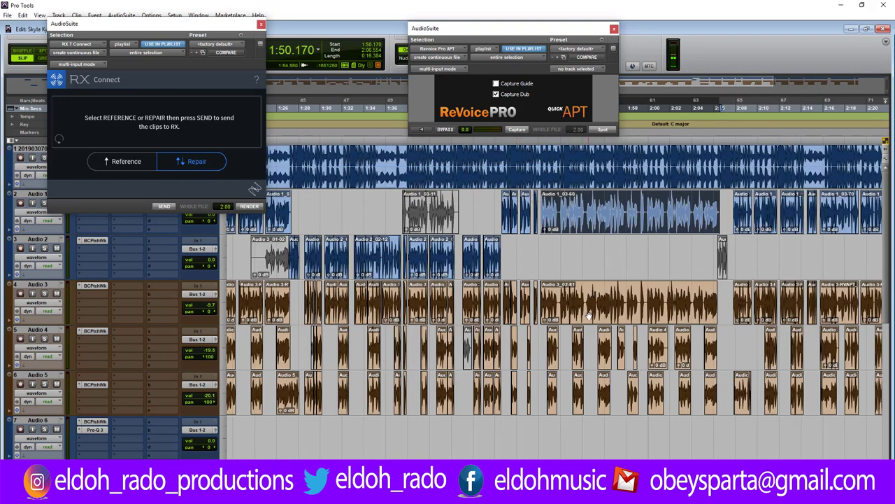
pyautogui.click(588, 316)
pyautogui.click(516, 130)
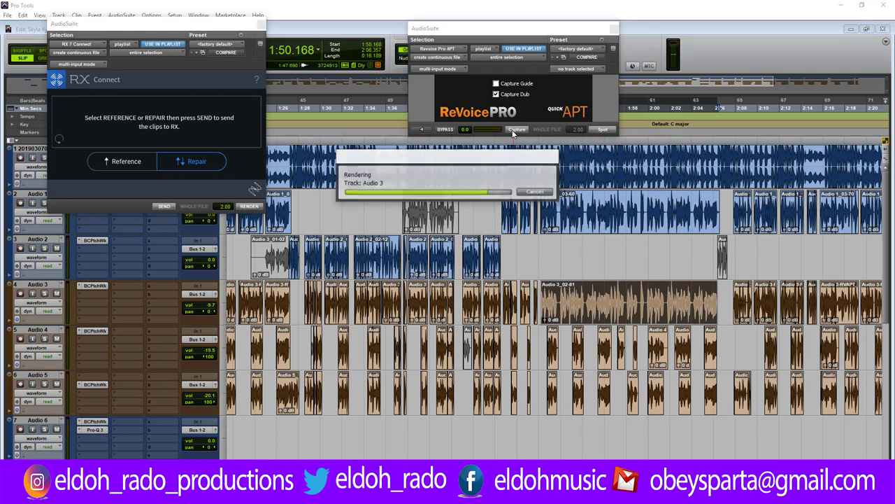
pyautogui.click(602, 130)
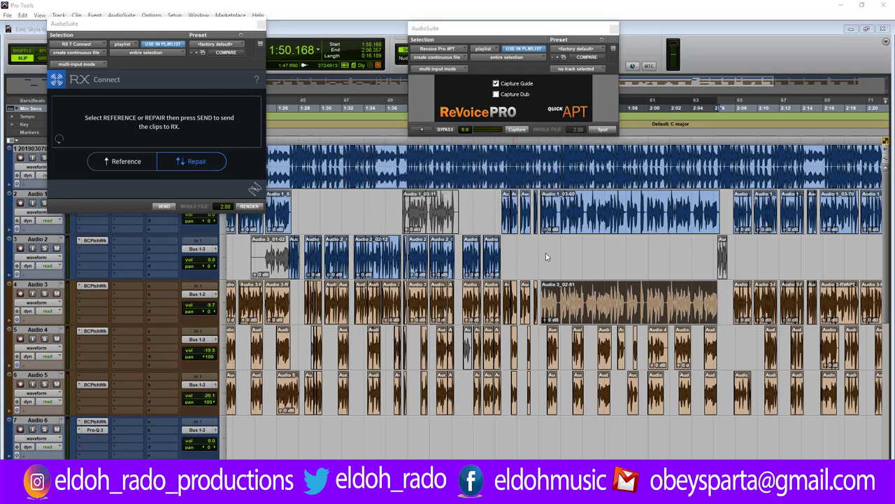
# Play the vocals from about 1:50.29 and zoom in on the passage.
pyautogui.click(541, 248)
pyautogui.press('space')
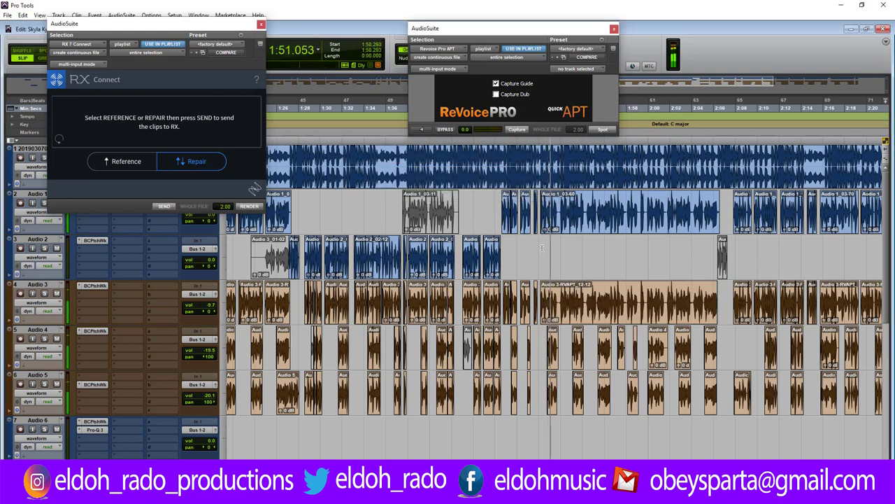
pyautogui.hotkey('ctrl', ']')
pyautogui.hotkey('ctrl', ']')
pyautogui.hotkey('ctrl', ']')
pyautogui.hotkey('ctrl', ']')
# Cut 1:51.68–1:51.93 from Audio 1–3, shorten Audio 4_01-38's end, and audition from 1:50.074.
pyautogui.press('space')
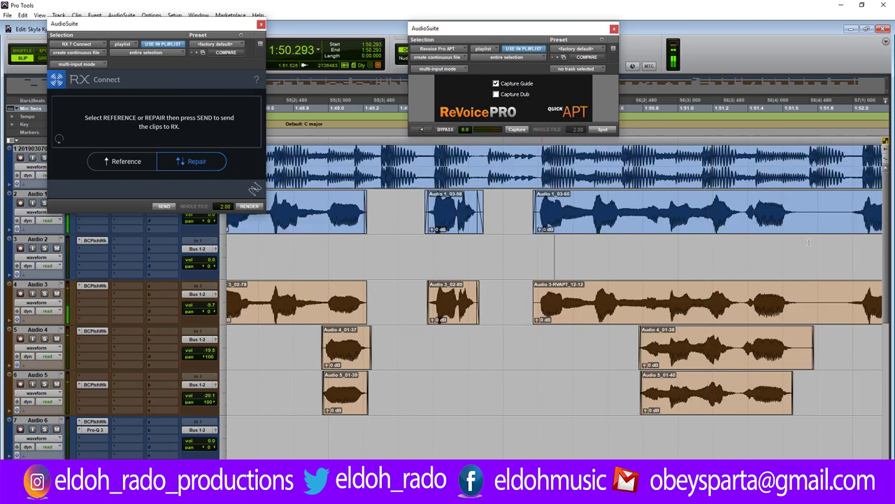
pyautogui.moveTo(798, 208); pyautogui.dragTo(840, 301)
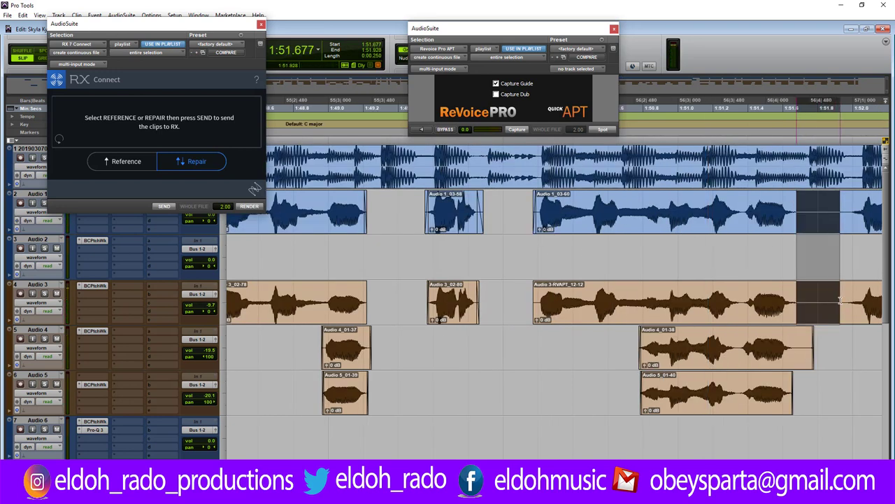
pyautogui.press('Delete')
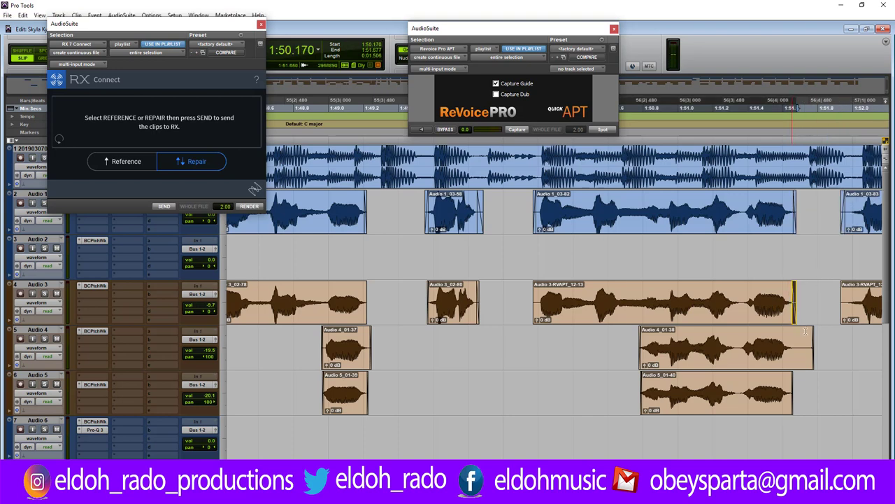
pyautogui.moveTo(813, 346); pyautogui.dragTo(795, 346)
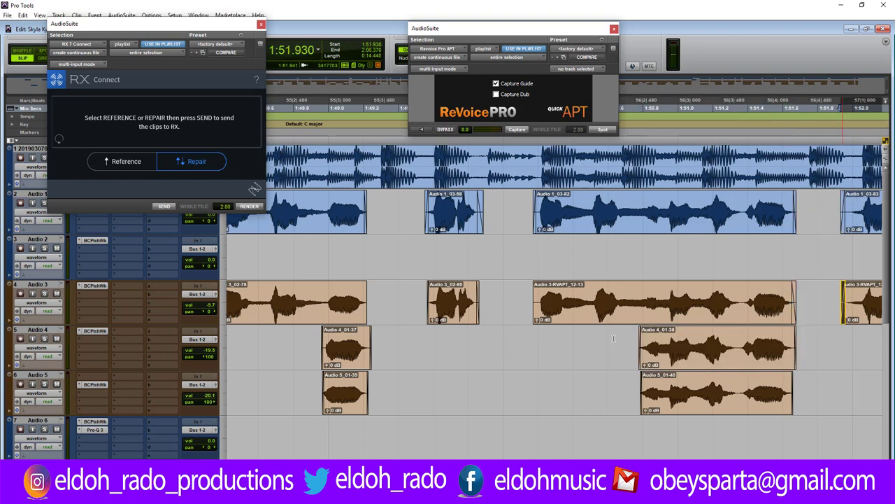
pyautogui.click(517, 336)
pyautogui.press('space')
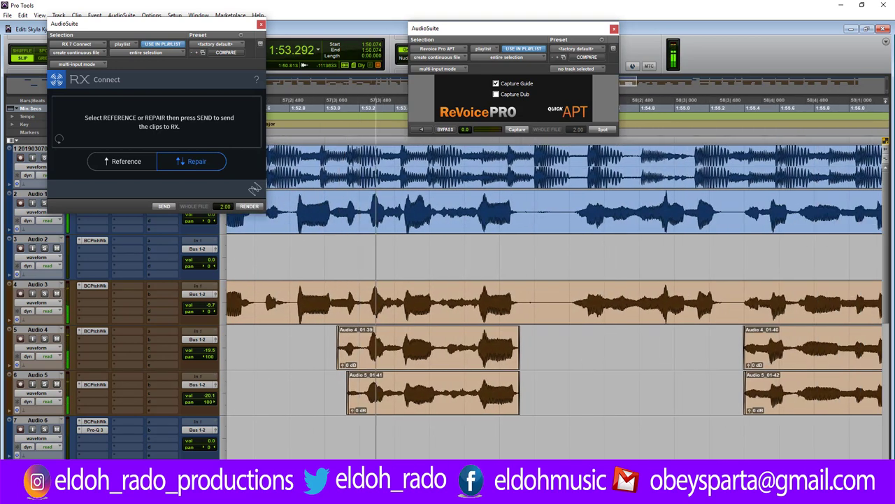
pyautogui.press('space')
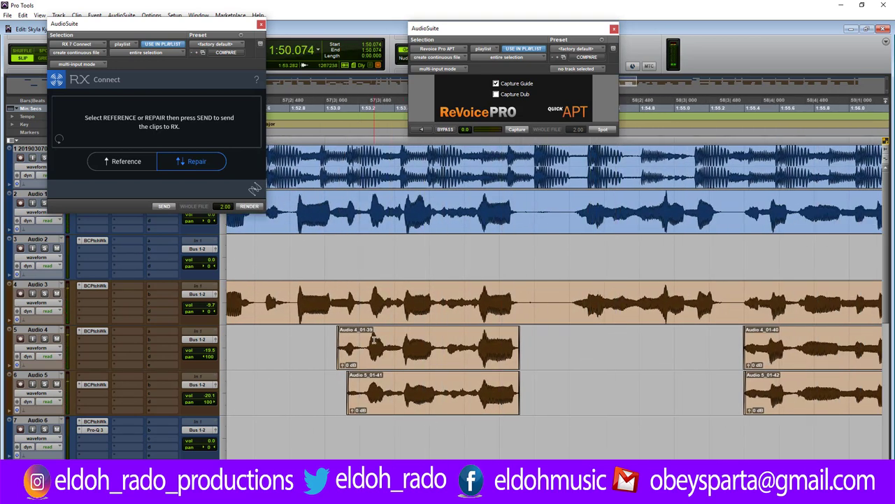
# Trim the Audio 4 and Audio 5 clip starts later and audition the trims.
pyautogui.hotkey('ctrl', ']')
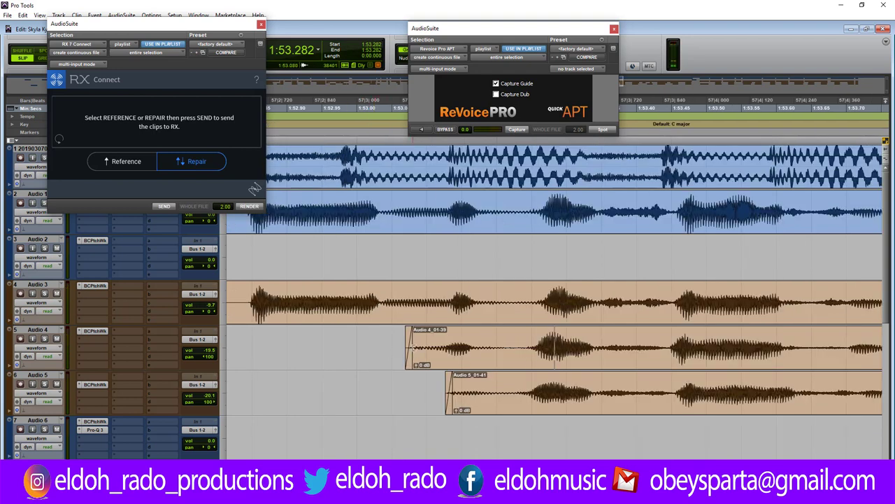
pyautogui.moveTo(413, 346); pyautogui.dragTo(529, 345)
pyautogui.click(481, 396)
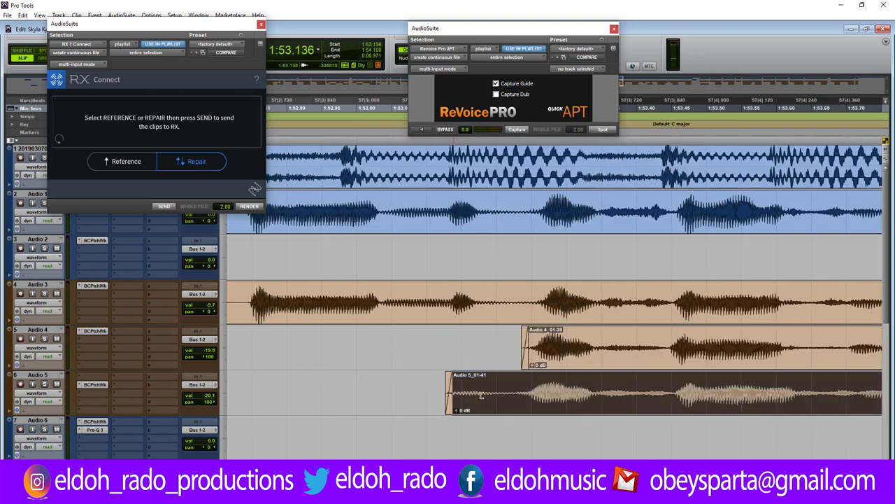
pyautogui.moveTo(481, 395); pyautogui.dragTo(525, 393)
pyautogui.click(503, 393)
pyautogui.hotkey('ctrl', '[')
pyautogui.hotkey('ctrl', '[')
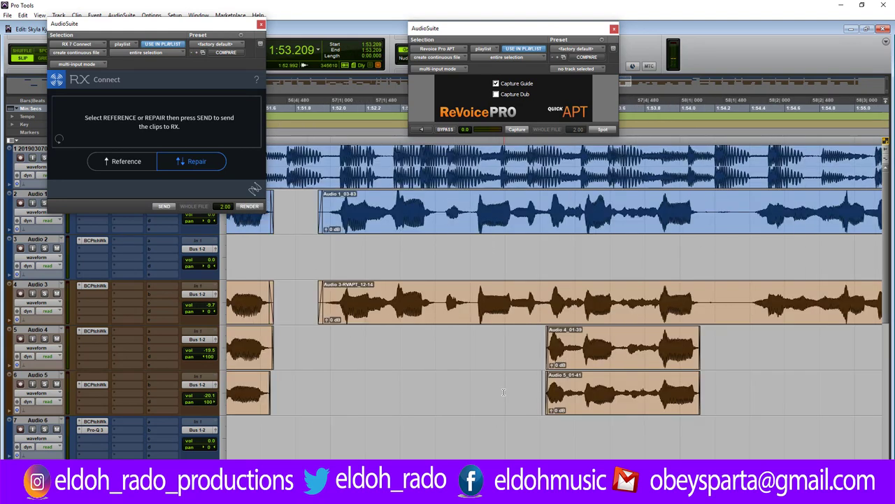
pyautogui.press('space')
pyautogui.press('space')
# Cut 1:54.173–1:54.320, trim the following Audio 1 and 3 starts, add fade-outs, and play back.
pyautogui.moveTo(710, 209); pyautogui.dragTo(736, 291)
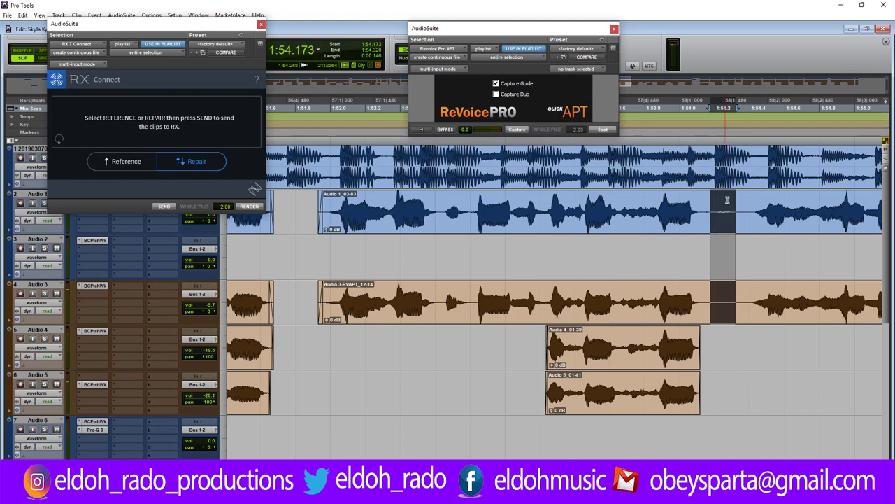
pyautogui.press('Delete')
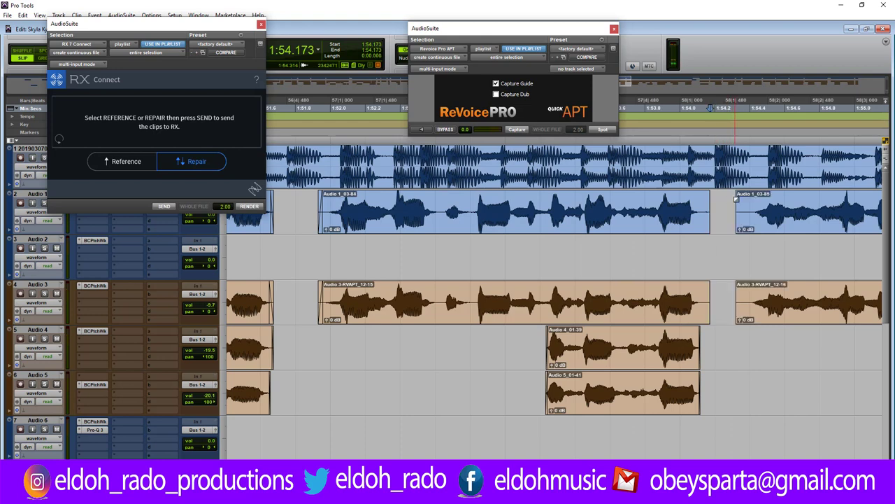
pyautogui.moveTo(736, 228); pyautogui.dragTo(750, 229)
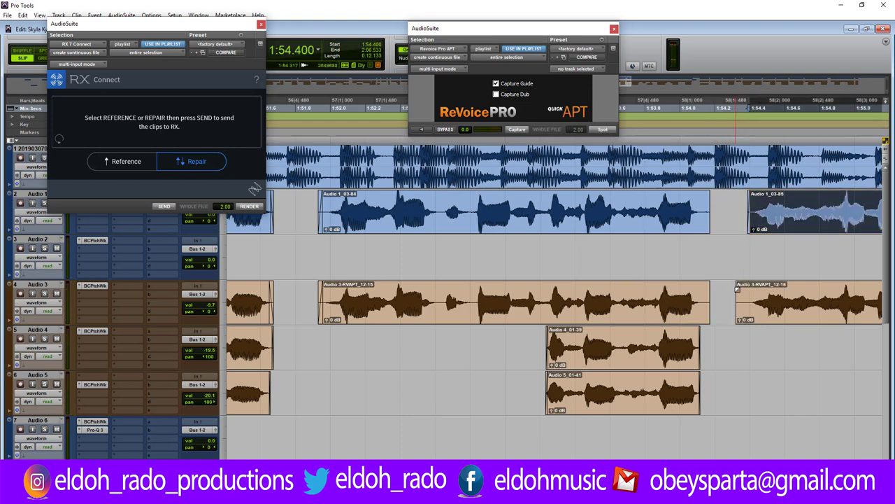
pyautogui.moveTo(737, 301); pyautogui.dragTo(745, 303)
pyautogui.click(709, 286)
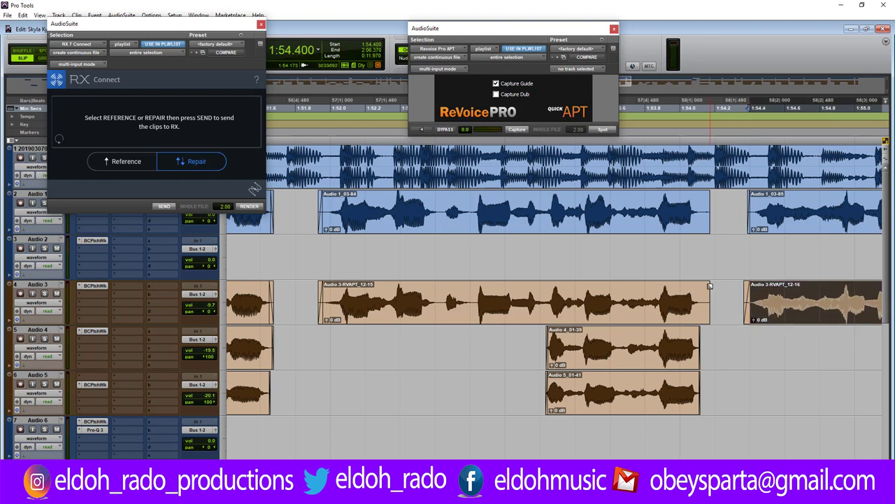
pyautogui.moveTo(706, 283); pyautogui.dragTo(699, 282)
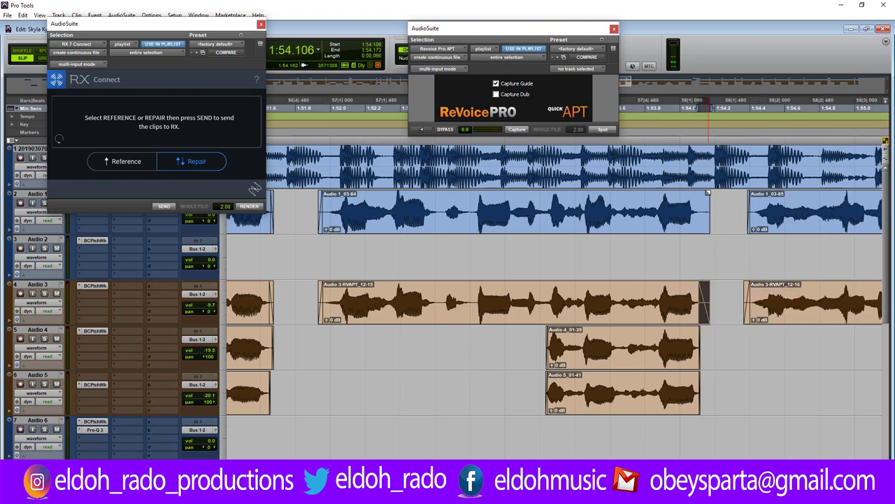
pyautogui.press('space')
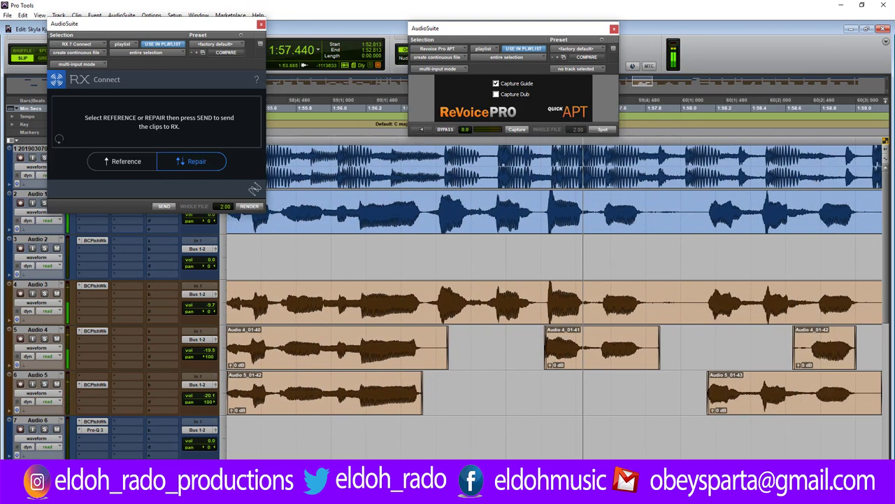
# Extend the Audio 4_01-41 clip's start earlier and audition the change.
pyautogui.press('space')
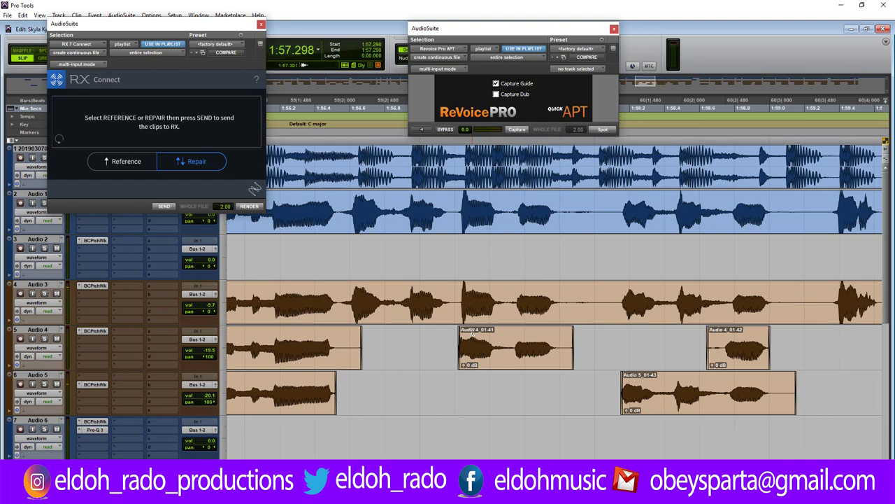
pyautogui.scroll(3, 472, 334)
pyautogui.moveTo(466, 349); pyautogui.dragTo(466, 356)
pyautogui.click(542, 359)
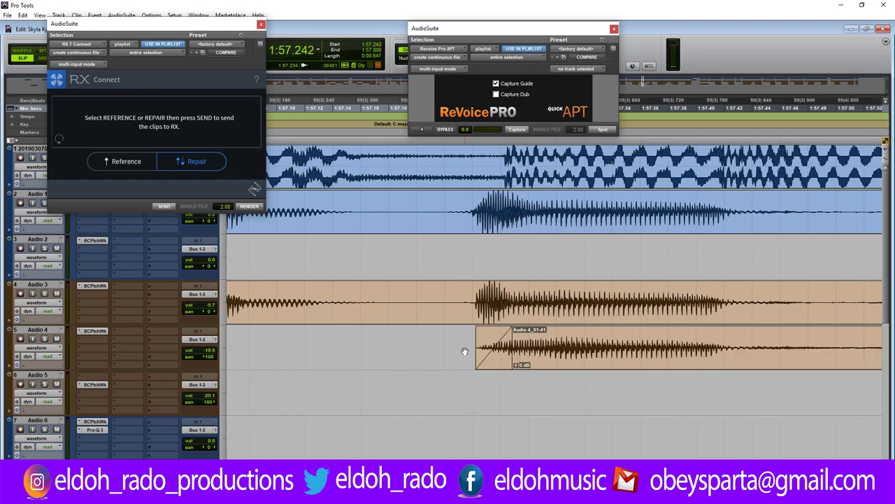
pyautogui.hotkey('ctrl', '[')
pyautogui.click(446, 348)
pyautogui.press('space')
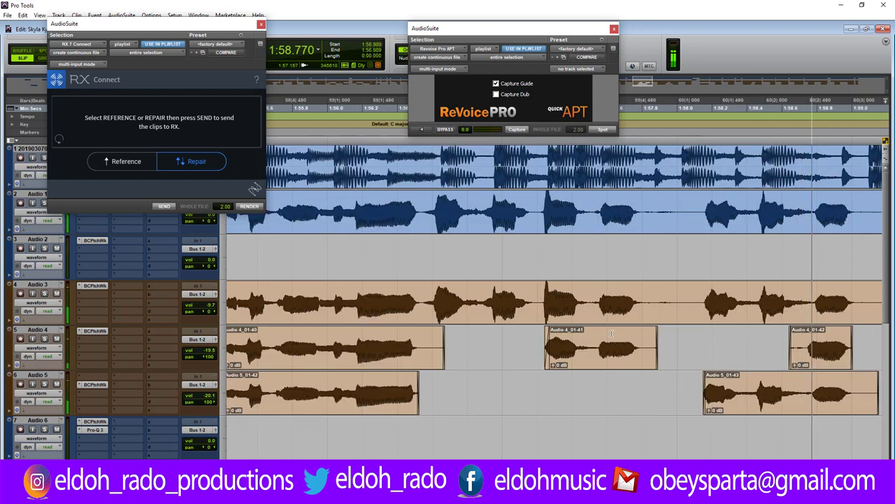
pyautogui.press('space')
# Cut a short range near 1:58 from Audio 1–3, trim the neighbouring clip edges, and play from 1:57.178.
pyautogui.moveTo(658, 209); pyautogui.dragTo(694, 290)
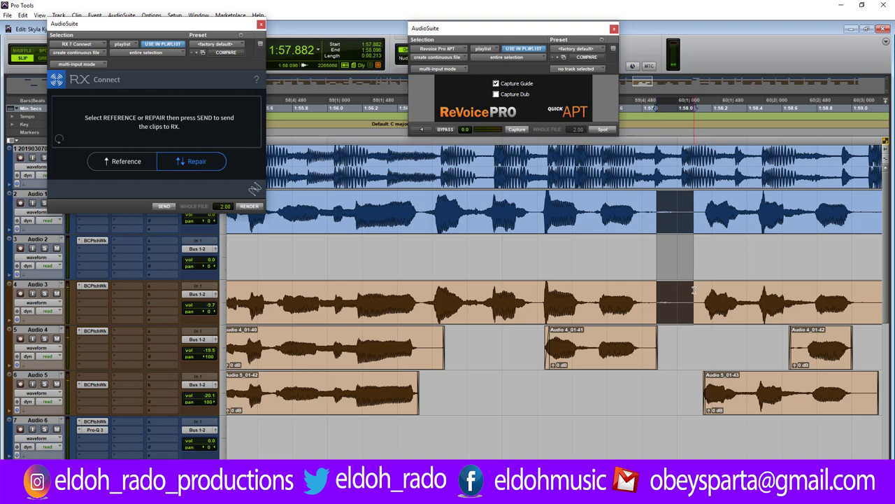
pyautogui.press('Delete')
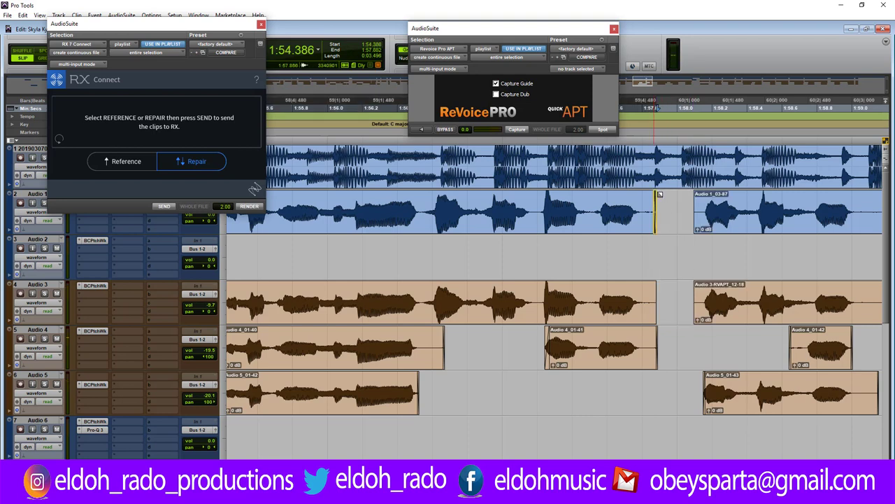
pyautogui.moveTo(695, 210); pyautogui.dragTo(700, 210)
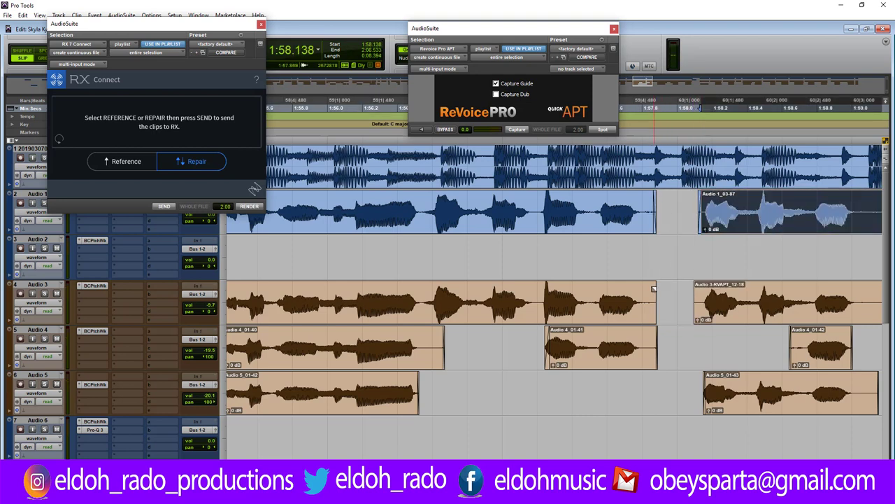
pyautogui.moveTo(649, 297); pyautogui.dragTo(644, 345)
pyautogui.click(696, 288)
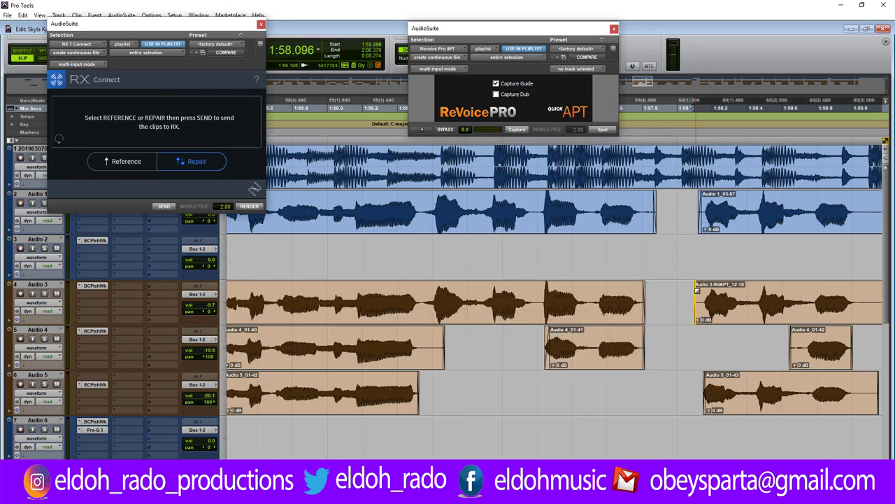
pyautogui.moveTo(696, 289); pyautogui.dragTo(703, 288)
pyautogui.click(533, 365)
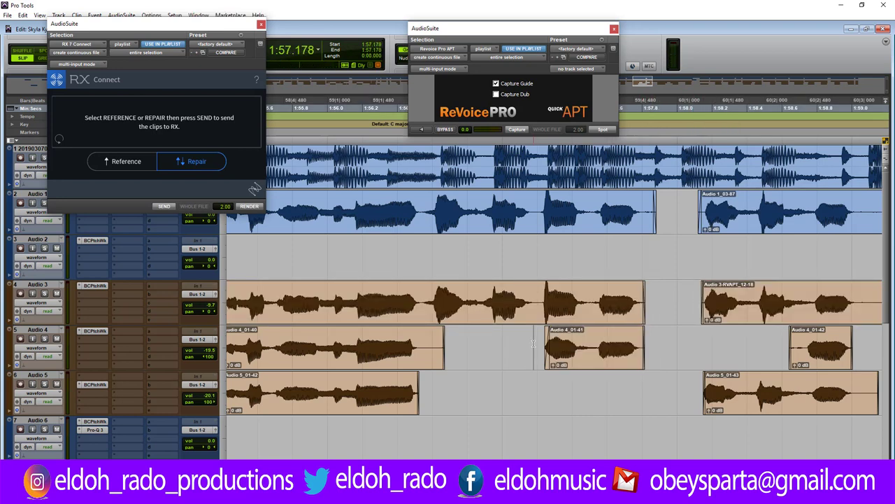
pyautogui.press('space')
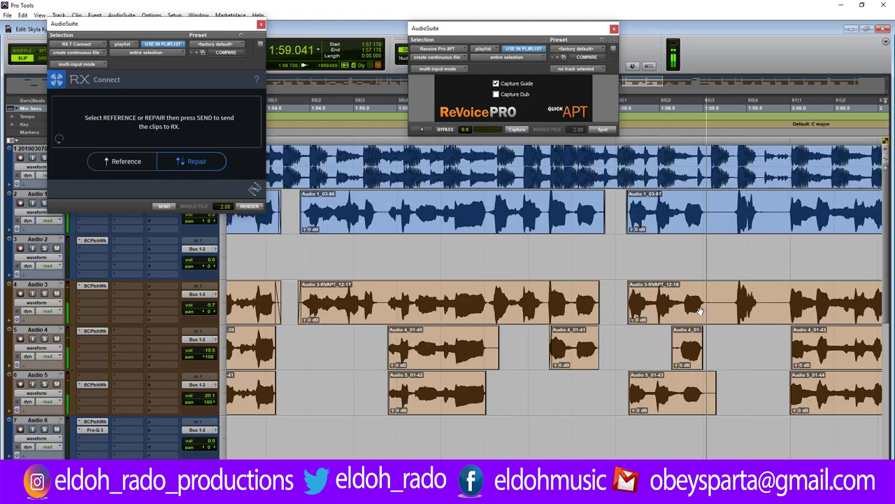
# Delete 1:59.072–1:59.296 and a second short range just after it from the vocal tracks.
pyautogui.moveTo(708, 202); pyautogui.dragTo(732, 300)
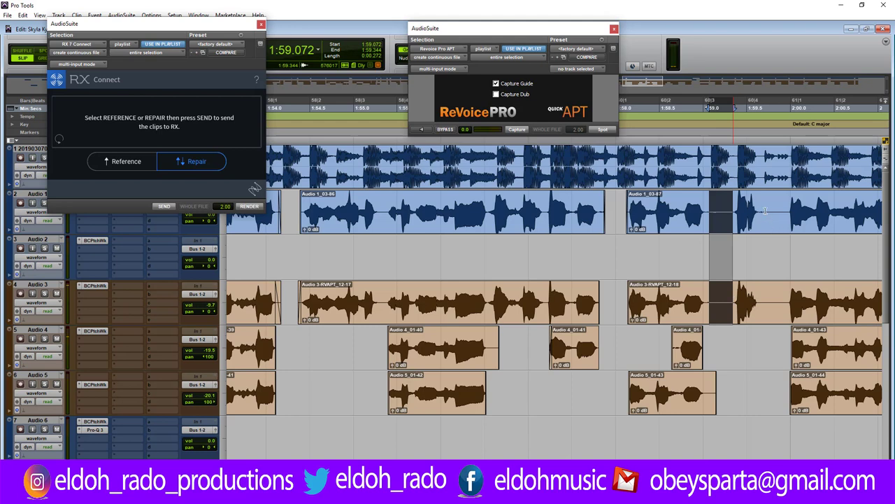
pyautogui.press('Delete')
pyautogui.moveTo(765, 209); pyautogui.dragTo(782, 316)
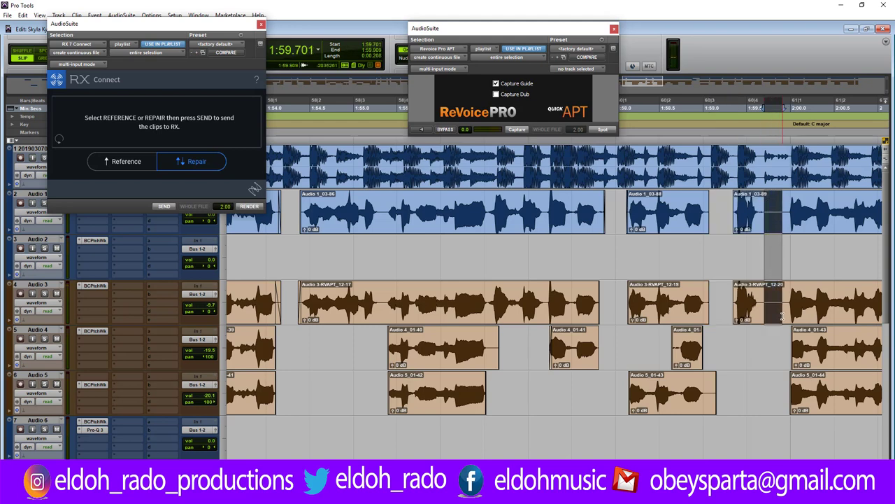
pyautogui.press('Delete')
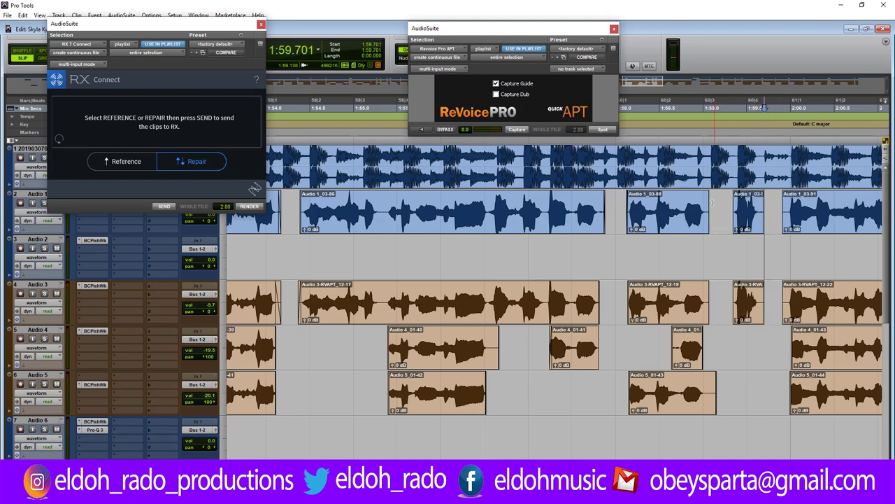
# Audition the edit from 1:59.290.
pyautogui.keyDown('shift'); pyautogui.click(733, 287); pyautogui.keyUp('shift')
pyautogui.press('space')
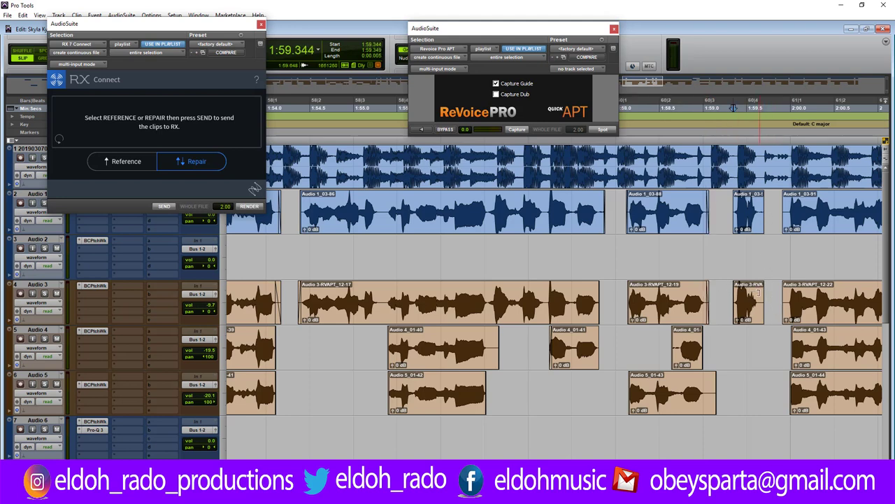
pyautogui.doubleClick(758, 292)
pyautogui.click(769, 293)
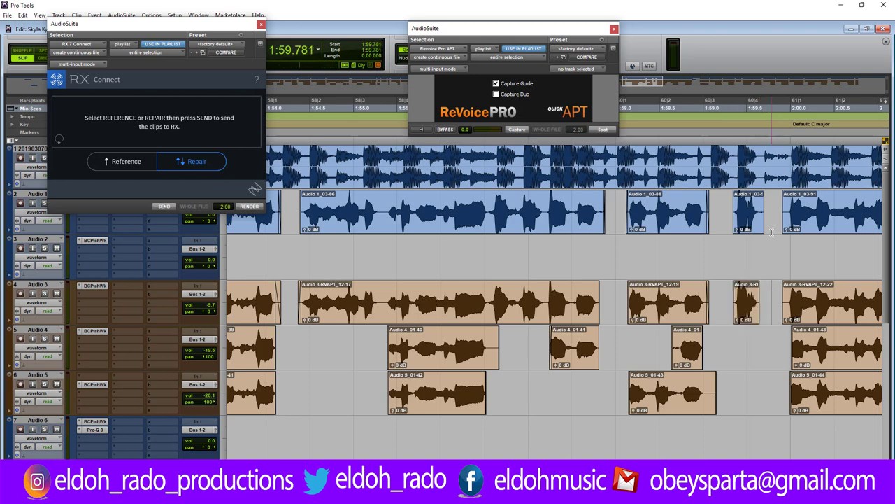
pyautogui.click(728, 204)
pyautogui.press('space')
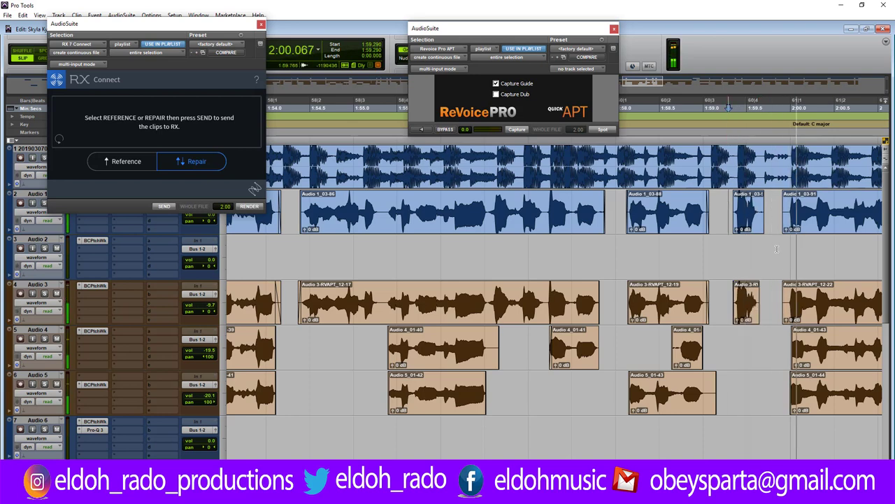
pyautogui.press('space')
# Apply 10 ms batch fades over 1:59.242–1:59.749 on Audio 1 and 3, and trim the small Audio 4 clip's start.
pyautogui.moveTo(769, 297); pyautogui.dragTo(723, 210)
pyautogui.hotkey('ctrl', 'f')
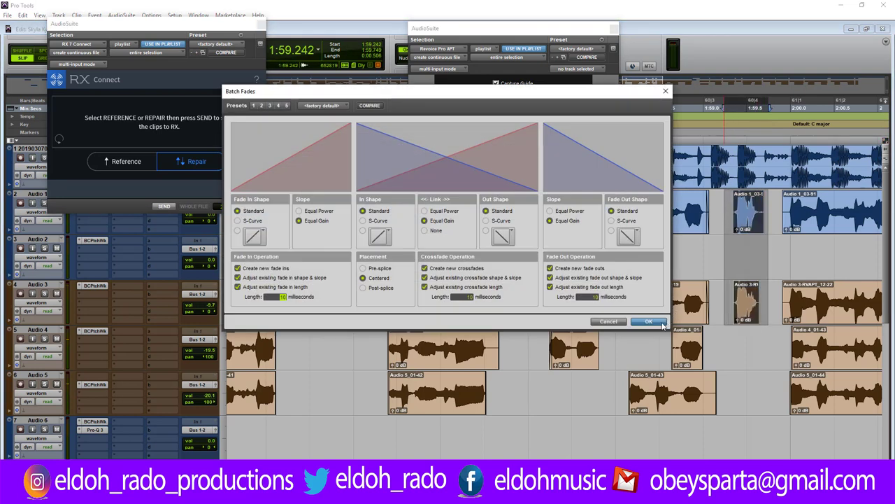
pyautogui.click(649, 322)
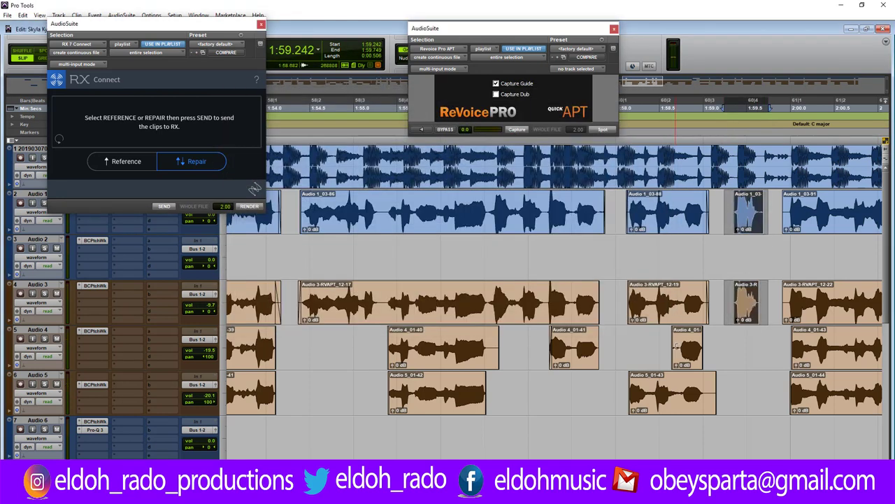
pyautogui.moveTo(675, 345); pyautogui.dragTo(679, 345)
pyautogui.click(763, 242)
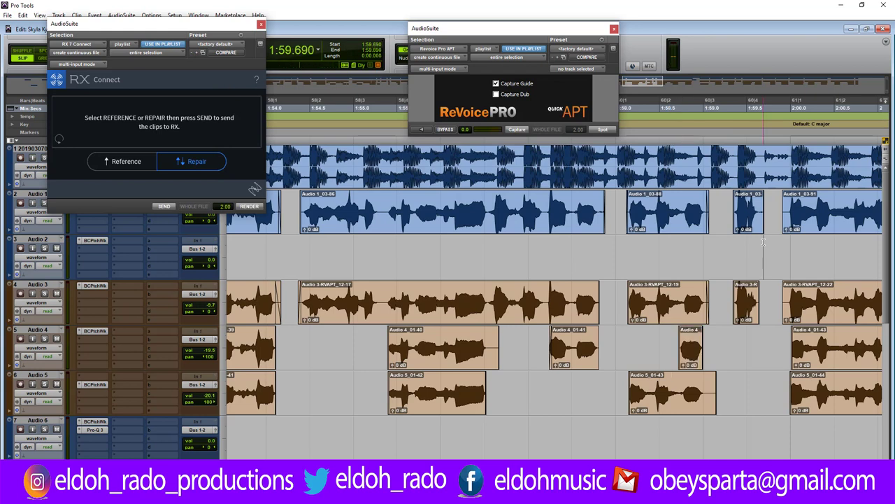
pyautogui.hotkey('ctrl', ']')
pyautogui.hotkey('ctrl', ']')
pyautogui.hotkey('ctrl', ']')
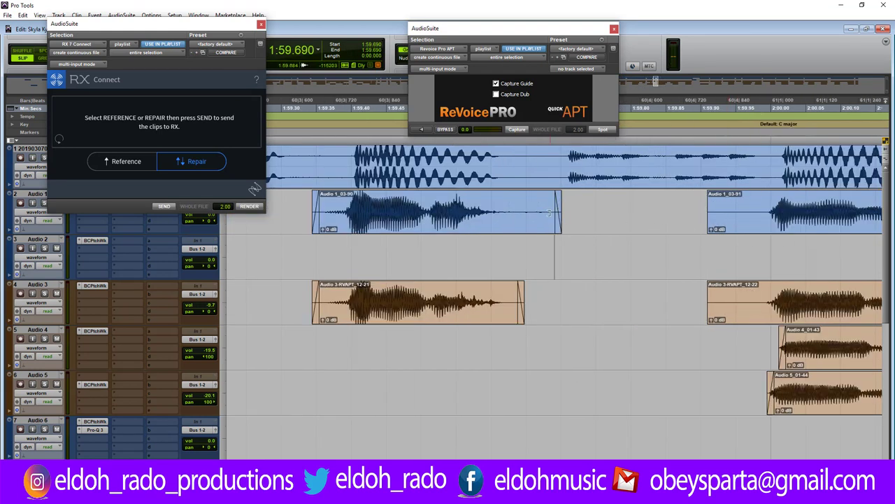
# Shorten Audio 1_03-90's end and trim the starts of Audio 1_03-91 and Audio 3-RVAPT_12-22 later.
pyautogui.moveTo(549, 213); pyautogui.dragTo(494, 213)
pyautogui.click(282, 198)
pyautogui.press('space')
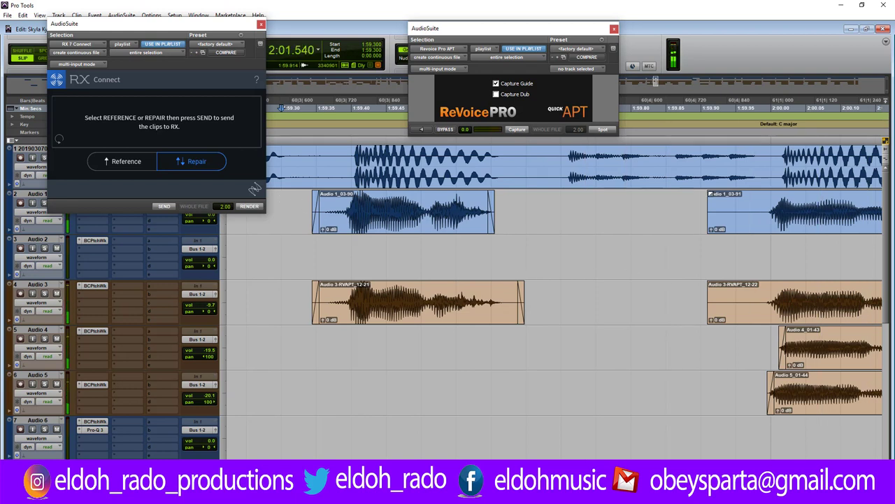
pyautogui.moveTo(709, 203); pyautogui.dragTo(764, 203)
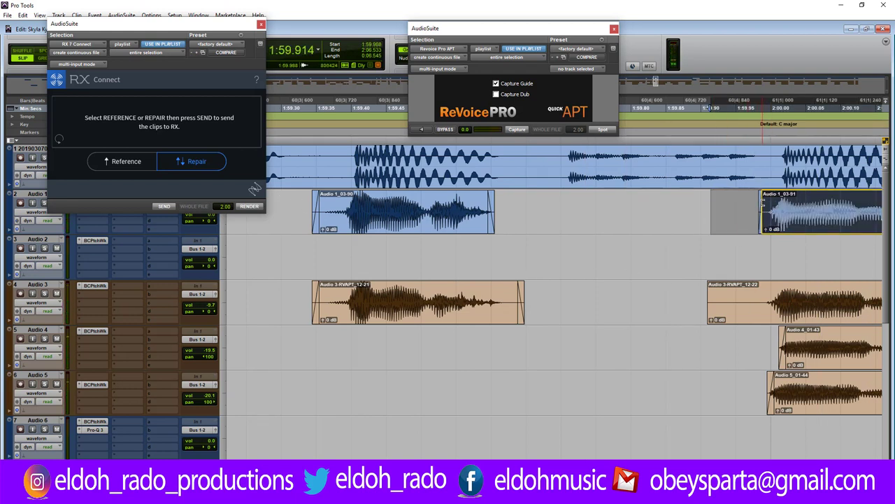
pyautogui.moveTo(710, 297); pyautogui.dragTo(756, 297)
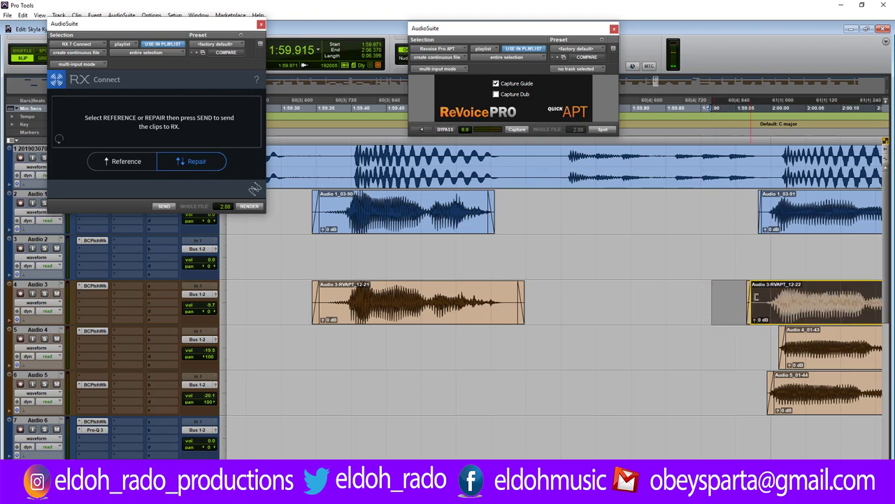
pyautogui.hotkey('ctrl', '[')
pyautogui.hotkey('ctrl', '[')
pyautogui.hotkey('ctrl', '[')
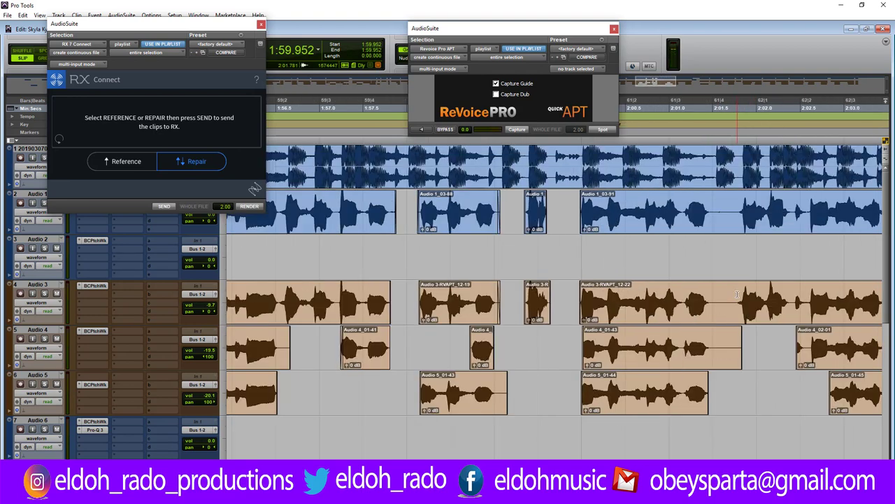
# Cut 2:01.486–2:01.782 across Audio 1–4, remove the leftover Audio 4 fragment, and shorten the preceding clip ends.
pyautogui.click(717, 205)
pyautogui.hotkey('ctrl', ']')
pyautogui.hotkey('ctrl', ']')
pyautogui.hotkey('ctrl', ']')
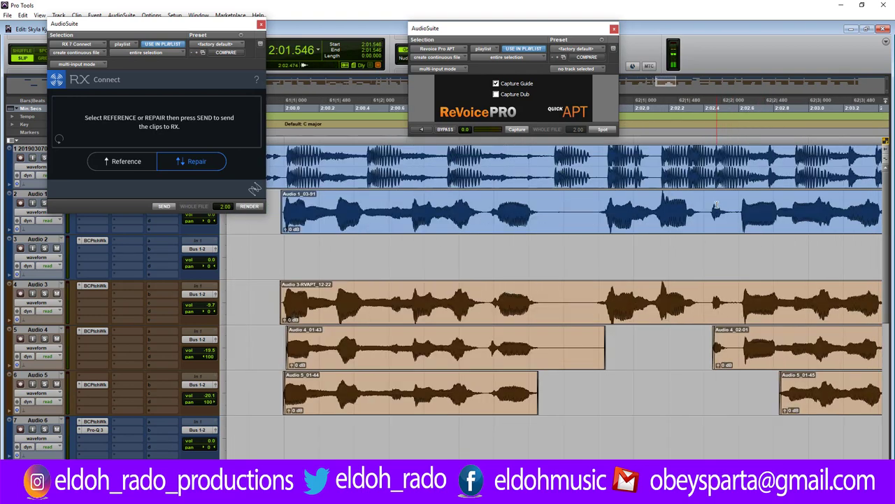
pyautogui.moveTo(512, 210); pyautogui.dragTo(703, 363)
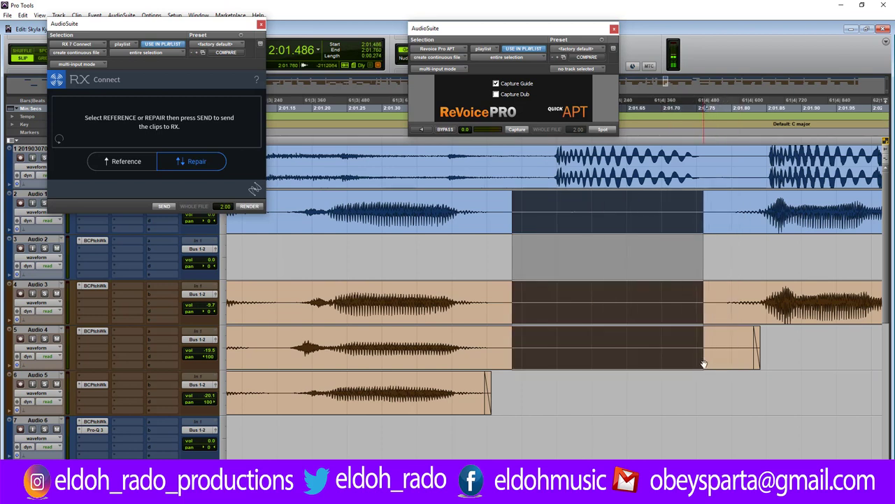
pyautogui.press('Delete')
pyautogui.click(737, 357)
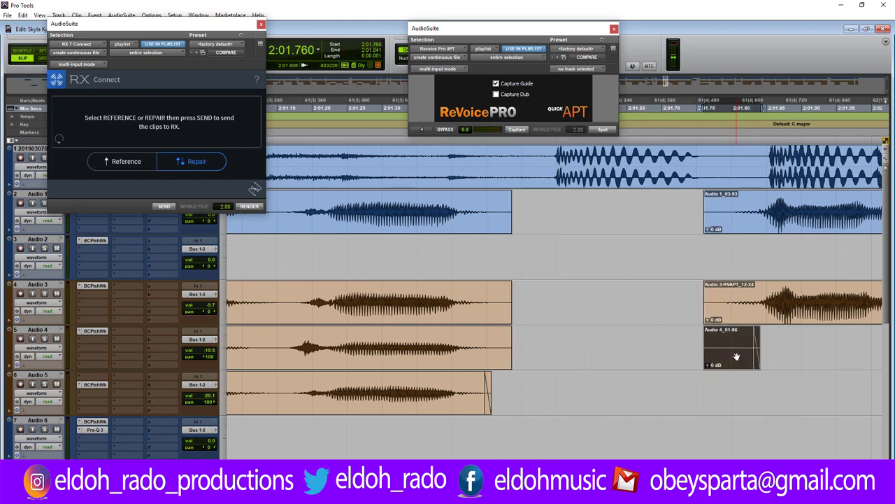
pyautogui.press('Delete')
pyautogui.moveTo(511, 291); pyautogui.dragTo(483, 294)
pyautogui.moveTo(510, 332); pyautogui.dragTo(495, 336)
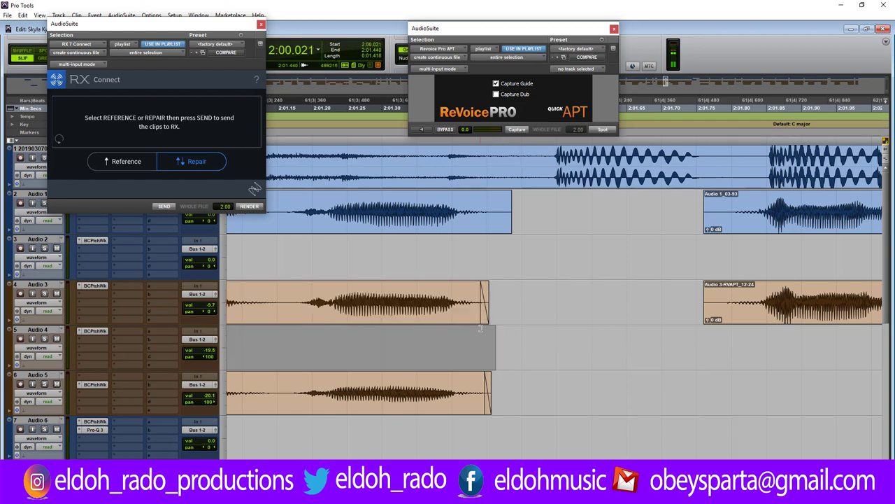
pyautogui.click(497, 204)
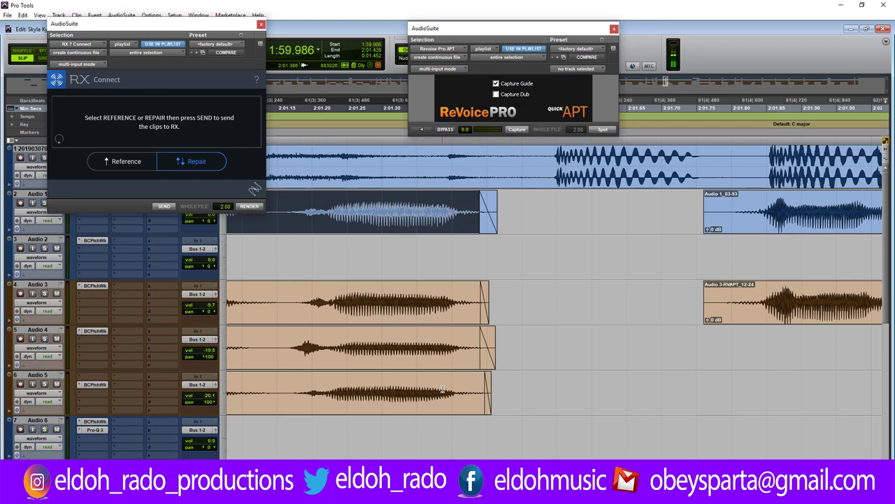
pyautogui.press('r')
pyautogui.press('r')
# Trim the Audio 3 clip start later near 2:01.722, fade in Audio 1, and audition.
pyautogui.click(585, 299)
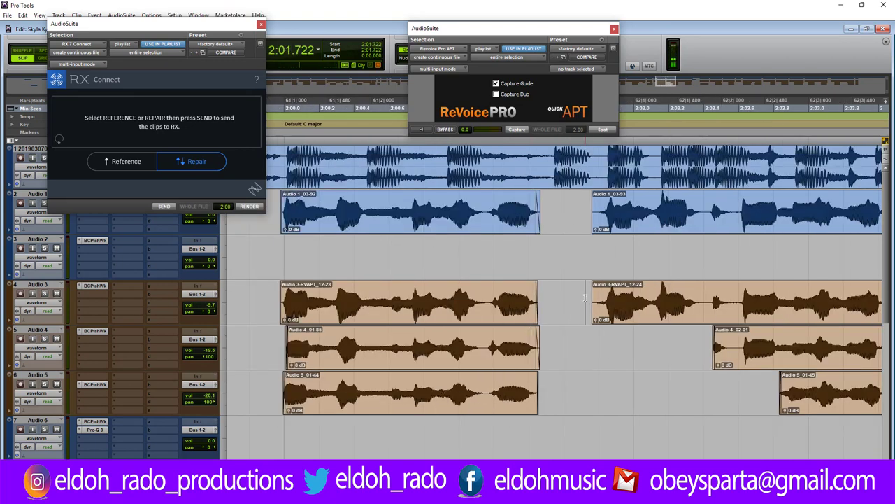
pyautogui.press('t')
pyautogui.press('t')
pyautogui.press('t')
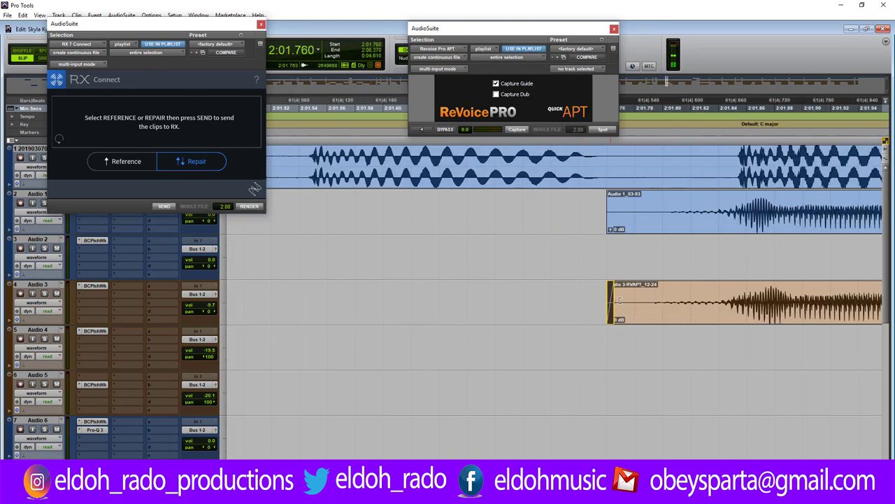
pyautogui.moveTo(613, 294); pyautogui.dragTo(644, 294)
pyautogui.moveTo(610, 202); pyautogui.dragTo(663, 211)
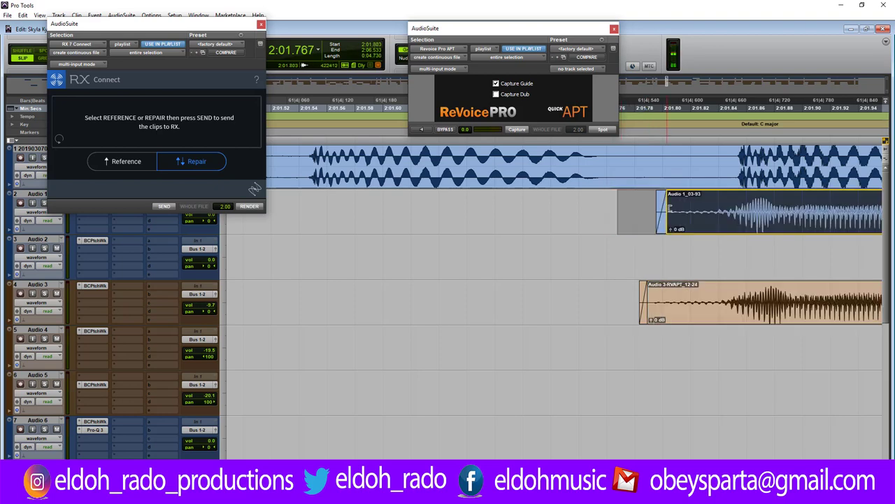
pyautogui.press('r')
pyautogui.press('r')
pyautogui.press('r')
pyautogui.press('r')
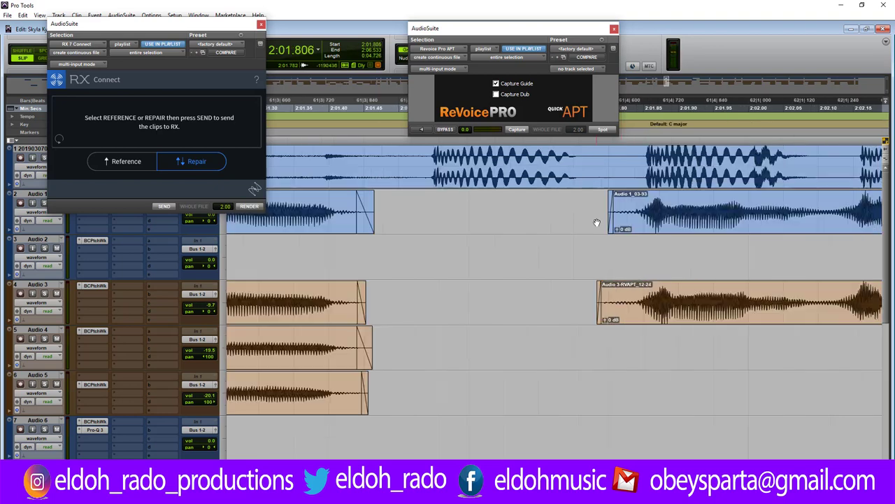
pyautogui.click(553, 245)
pyautogui.press('space')
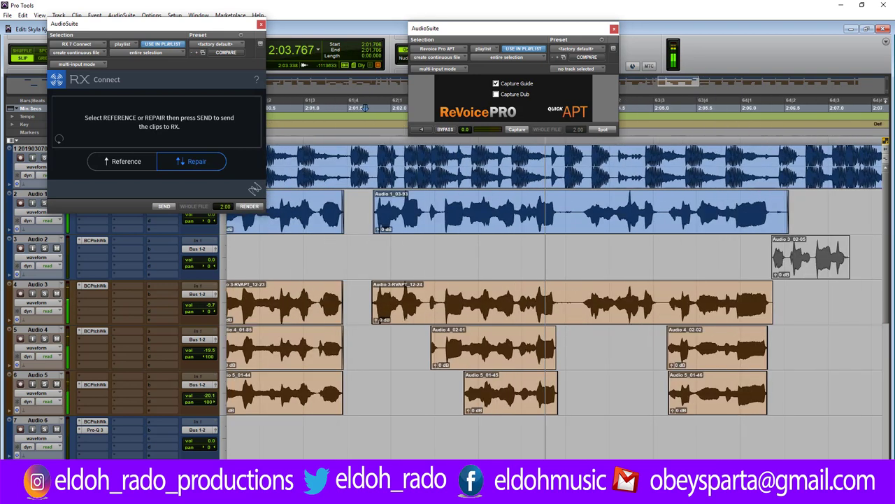
# Cut the range between phrases on Audio 1–3, add fade-outs and a fade-in, and trim the right Audio 1 start.
pyautogui.press('t')
pyautogui.press('t')
pyautogui.press('t')
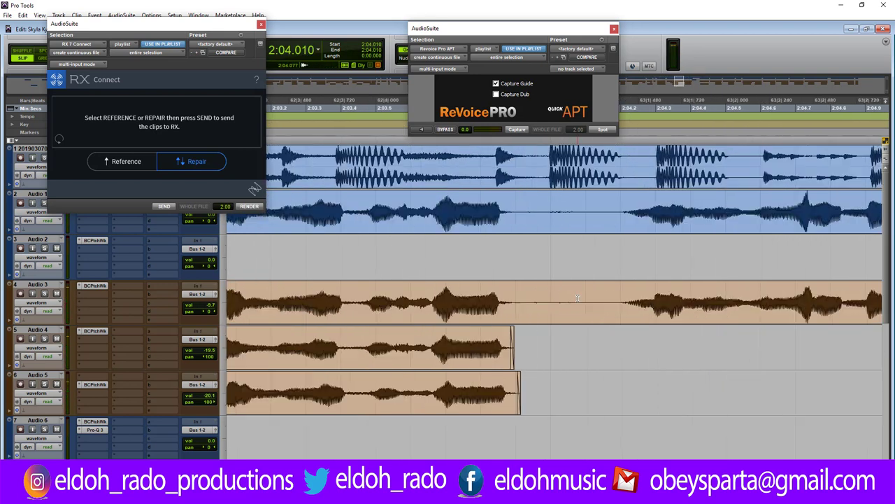
pyautogui.moveTo(486, 203); pyautogui.dragTo(670, 314)
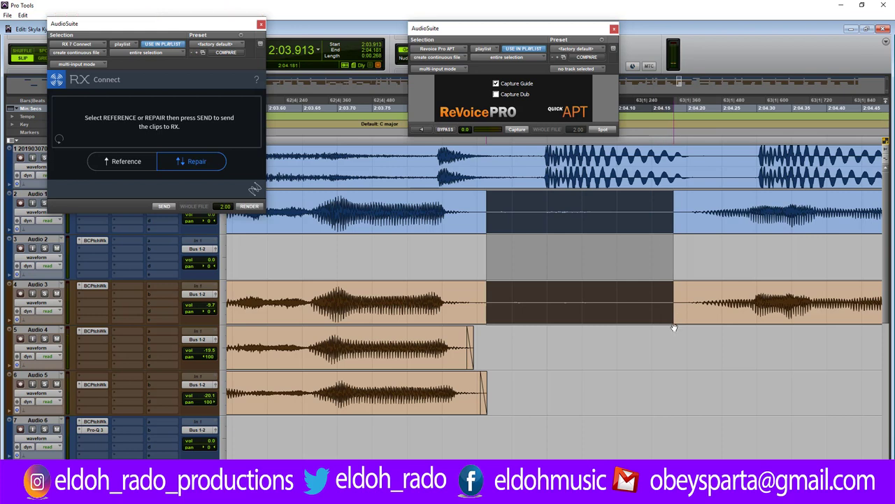
pyautogui.press('Delete')
pyautogui.moveTo(480, 202); pyautogui.dragTo(467, 204)
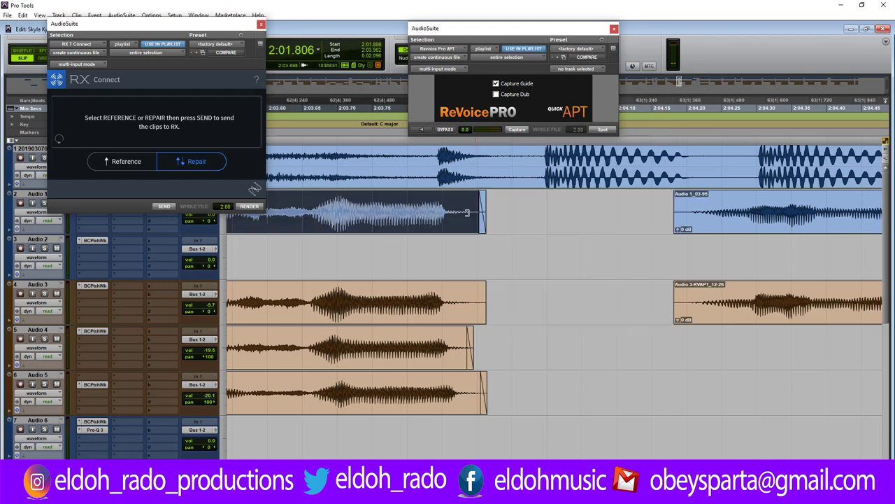
pyautogui.moveTo(484, 287); pyautogui.dragTo(460, 299)
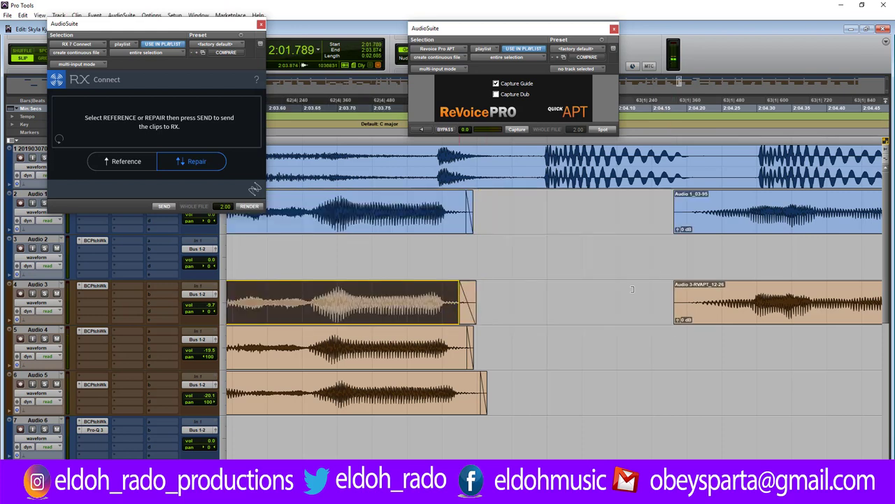
pyautogui.moveTo(675, 294); pyautogui.dragTo(679, 308)
pyautogui.click(687, 208)
pyautogui.moveTo(687, 208); pyautogui.dragTo(696, 208)
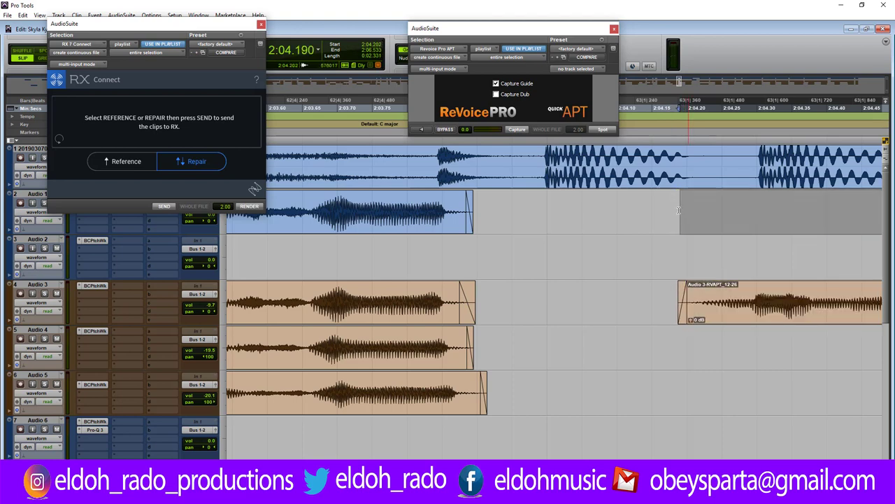
pyautogui.click(678, 210)
pyautogui.press('r')
pyautogui.press('r')
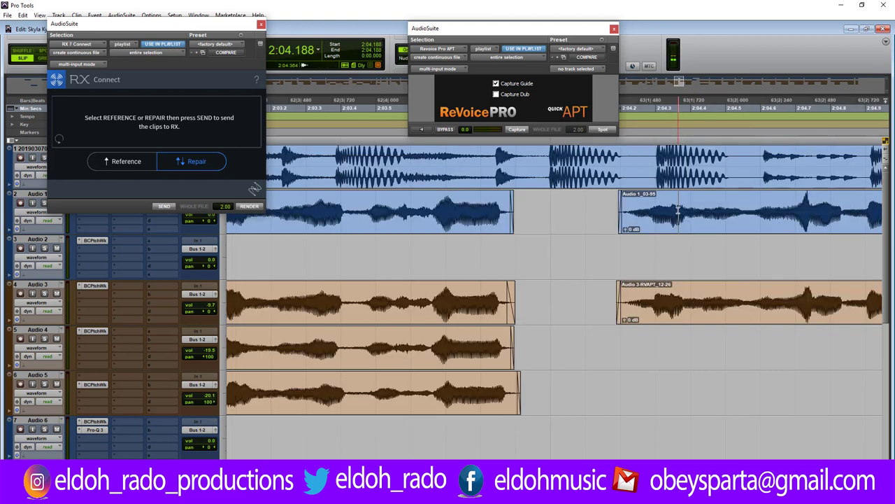
# Cut a range near 2:05.168 on Audio 1–3, fade out both clips, fade in Audio 1_03-97, and trim Audio 3's start.
pyautogui.click(655, 207)
pyautogui.press('t')
pyautogui.press('t')
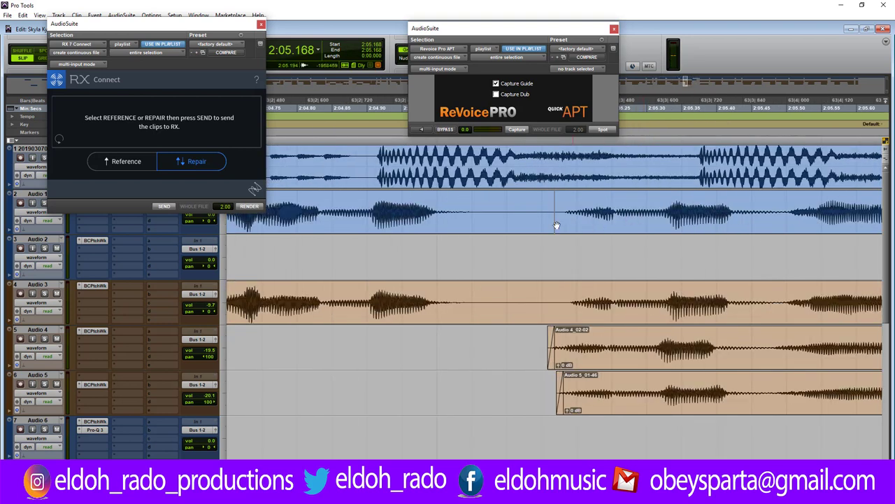
pyautogui.moveTo(471, 209); pyautogui.dragTo(555, 288)
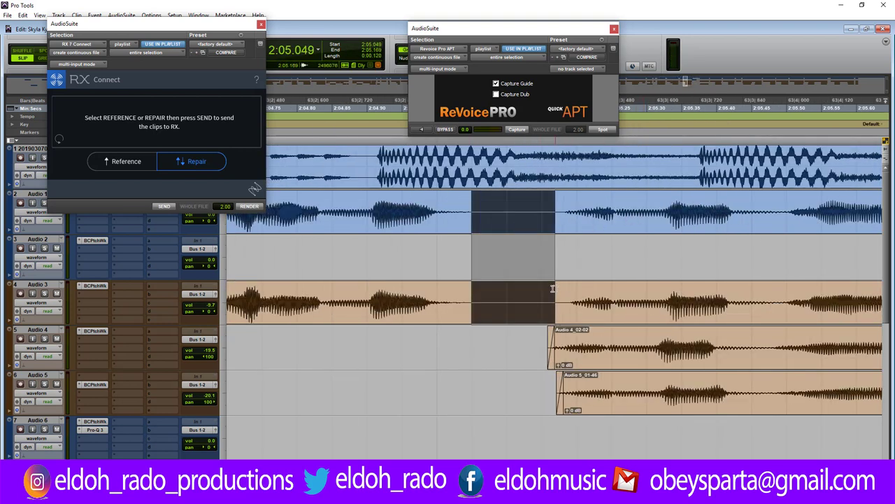
pyautogui.press('Delete')
pyautogui.moveTo(469, 198); pyautogui.dragTo(462, 203)
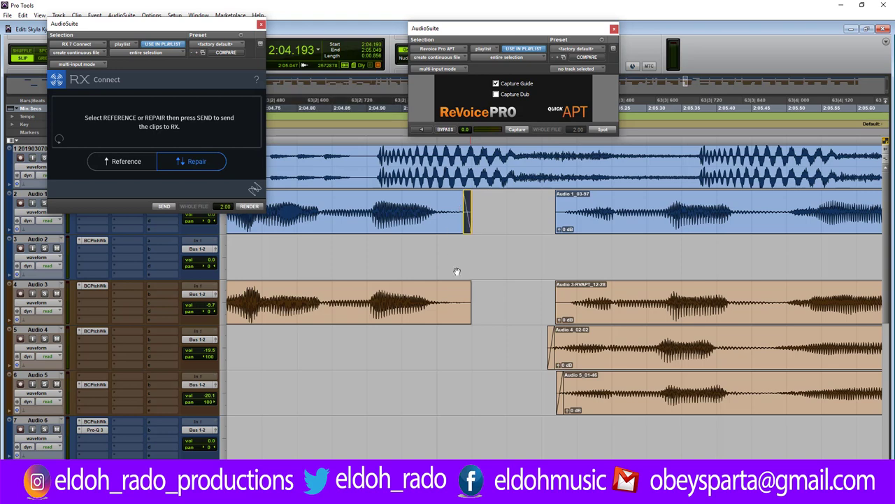
pyautogui.moveTo(470, 282); pyautogui.dragTo(459, 294)
pyautogui.click(452, 297)
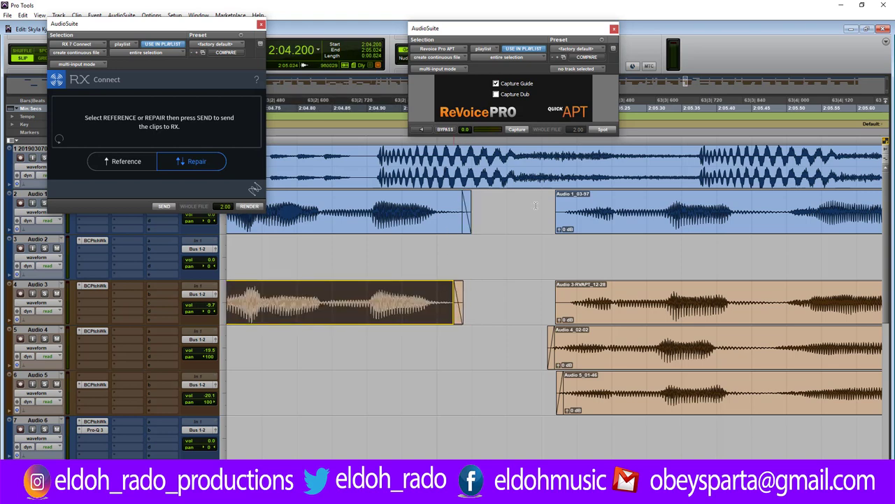
pyautogui.moveTo(557, 193); pyautogui.dragTo(562, 210)
pyautogui.moveTo(558, 284); pyautogui.dragTo(563, 285)
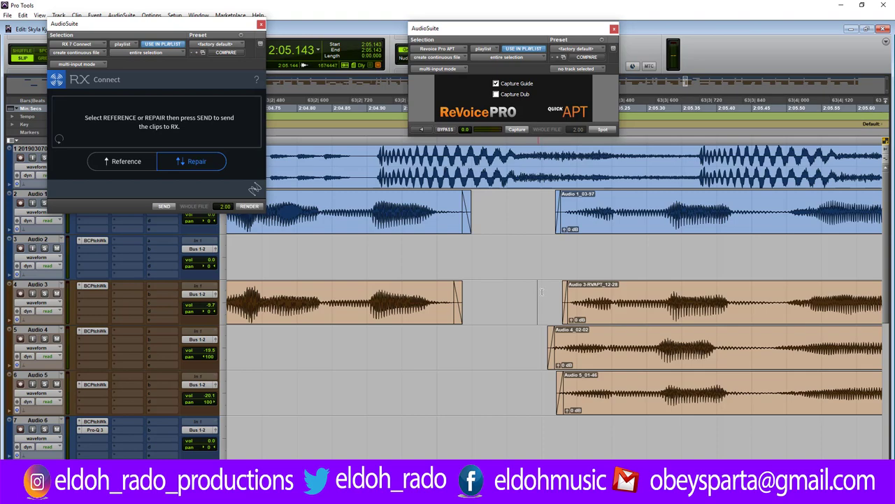
# Close the ReVoice Pro and RX Connect windows, play the session from its start, then show the mixer.
pyautogui.press('r')
pyautogui.press('r')
pyautogui.press('r')
pyautogui.press('r')
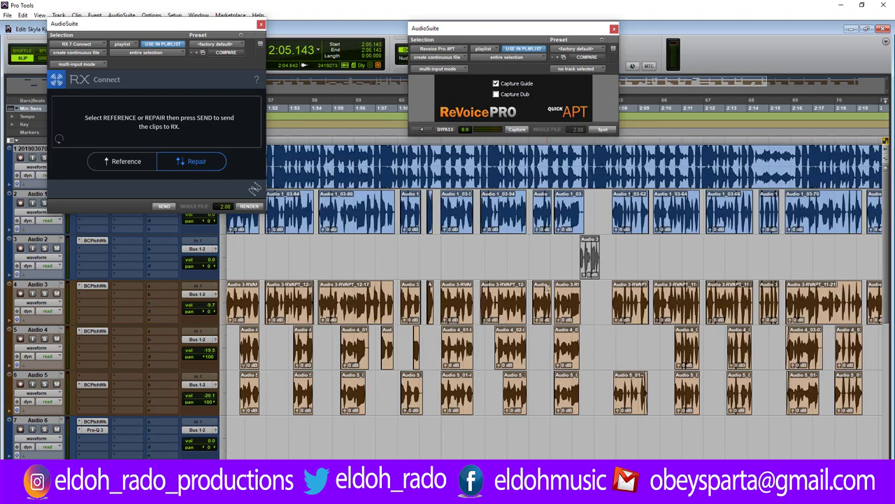
pyautogui.press('r')
pyautogui.press('r')
pyautogui.press('r')
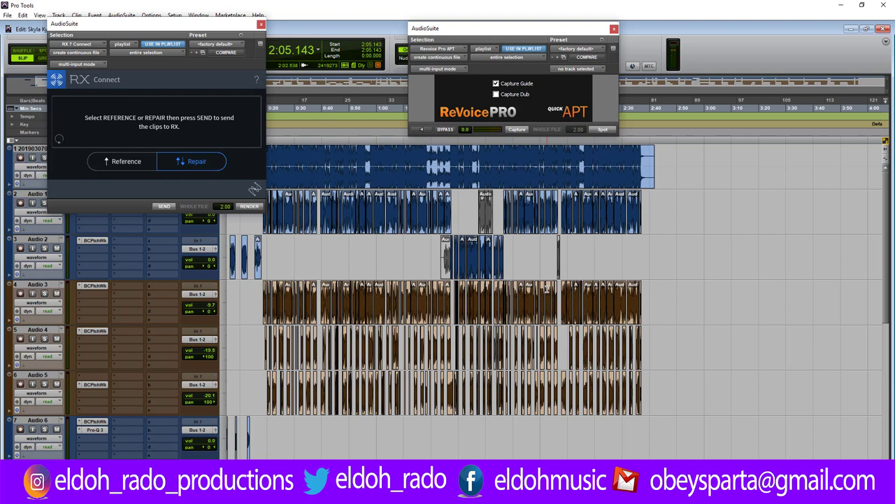
pyautogui.press('Return')
pyautogui.click(614, 29)
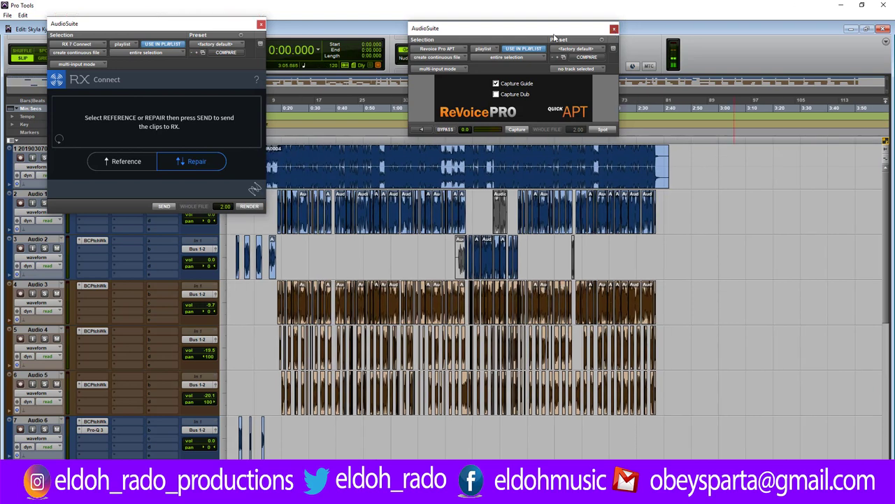
pyautogui.click(261, 23)
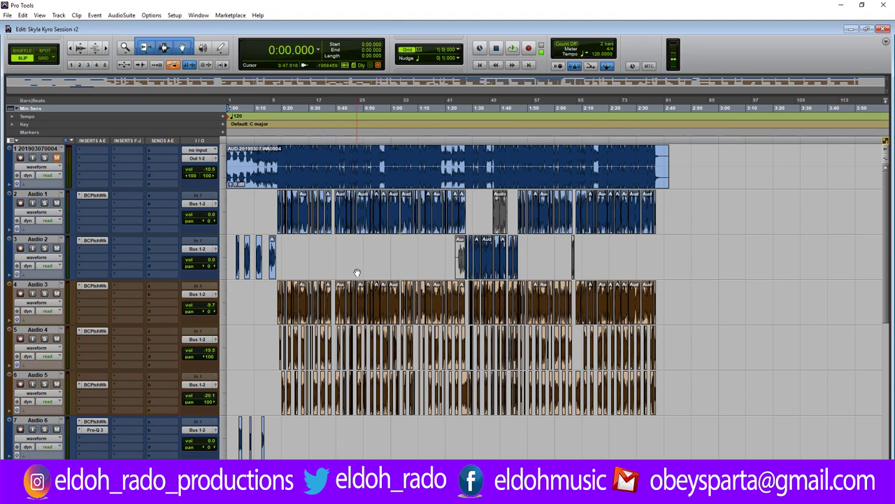
pyautogui.press('space')
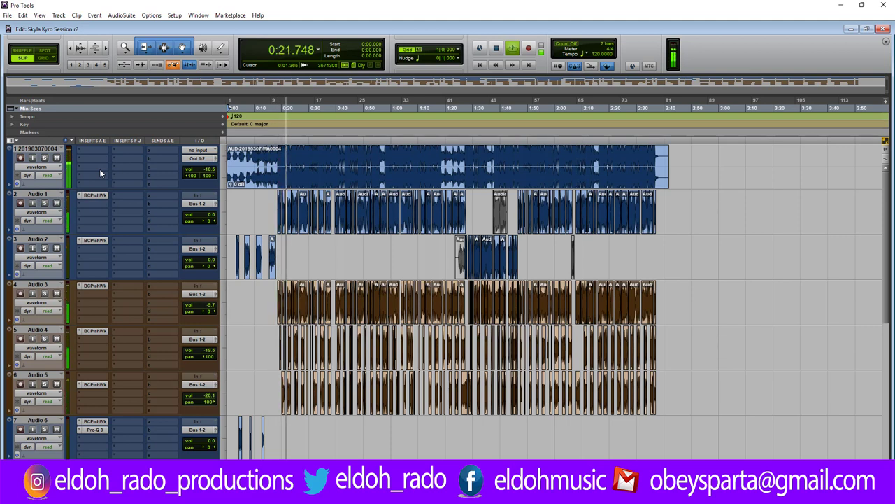
pyautogui.hotkey('ctrl', '=')
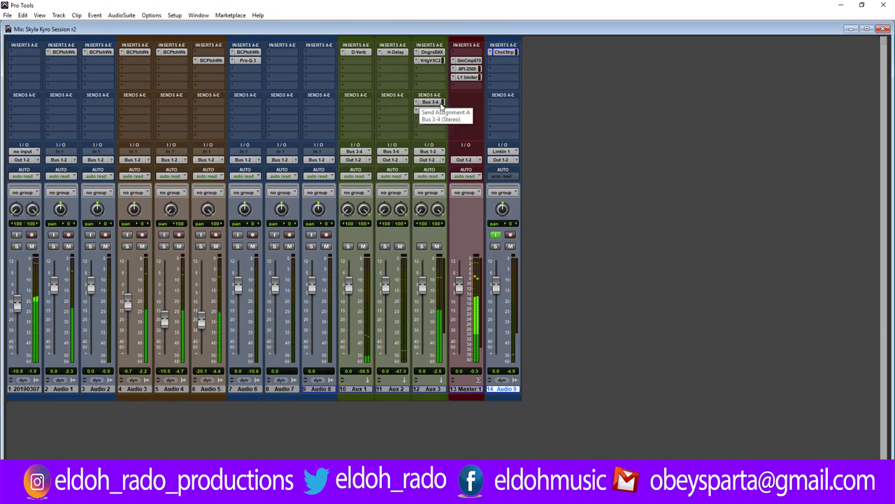
# Raise Aux 3's Bus 3-4 send level to -12.3.
pyautogui.click(437, 103)
pyautogui.moveTo(425, 221); pyautogui.dragTo(430, 214)
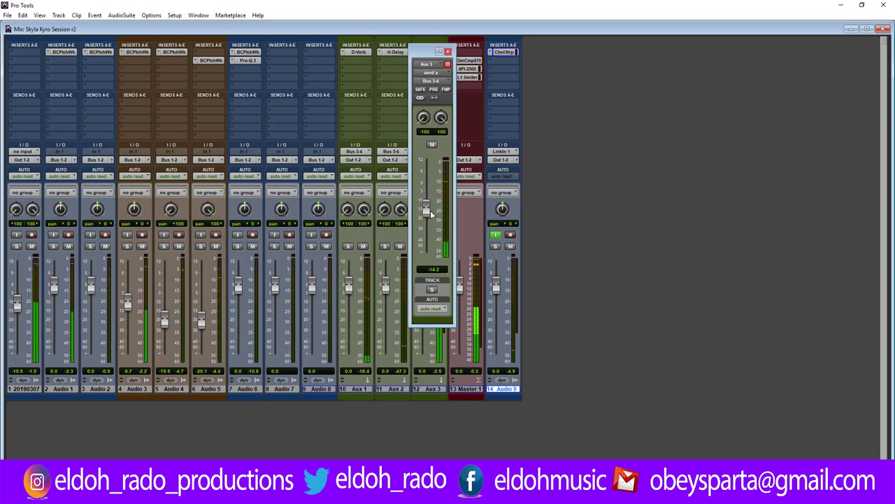
pyautogui.moveTo(431, 215); pyautogui.dragTo(431, 207)
pyautogui.click(449, 52)
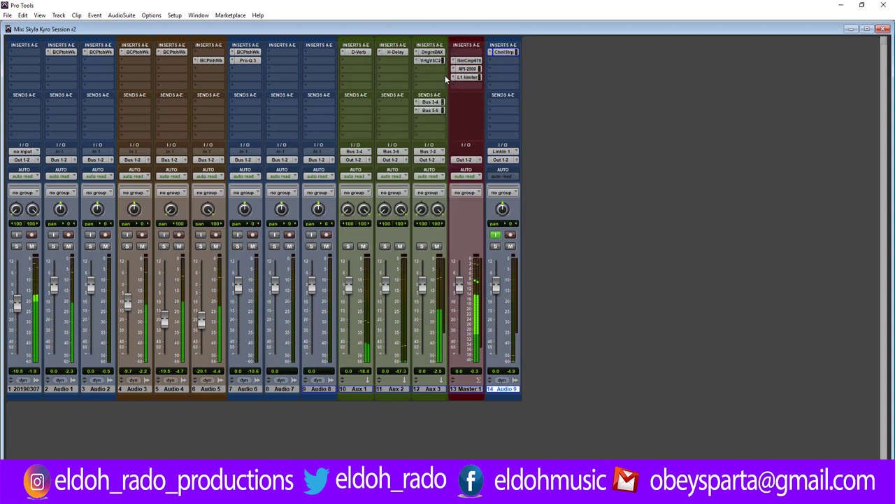
pyautogui.click(439, 102)
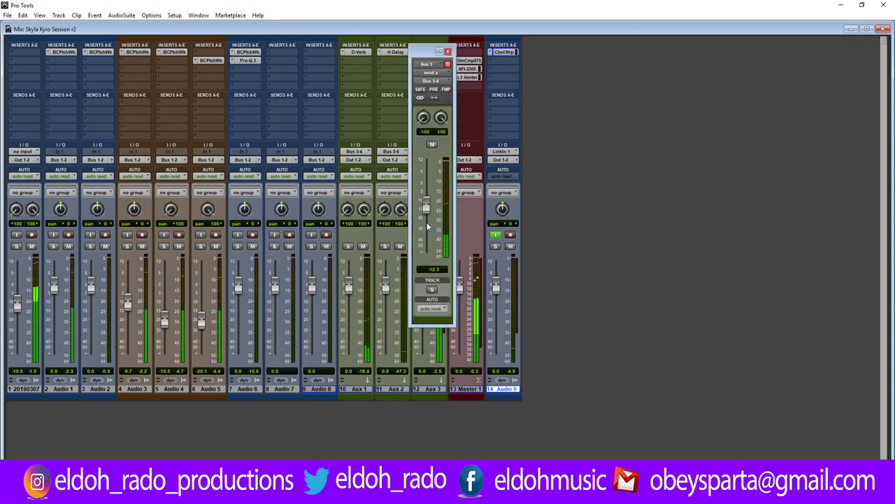
pyautogui.click(449, 52)
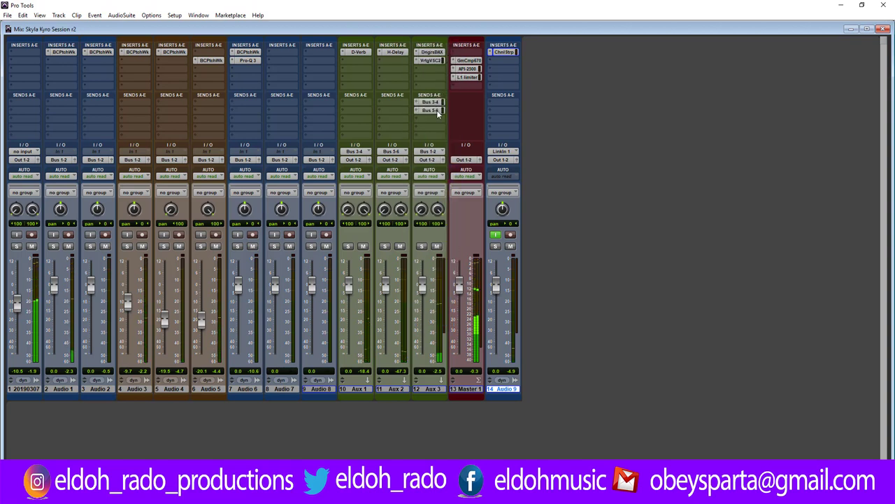
# Raise Aux 3's Bus 5-6 send to -32.7, recheck both sends, and open Aux 2's H-Delay plugin.
pyautogui.click(439, 110)
pyautogui.moveTo(433, 232); pyautogui.dragTo(432, 225)
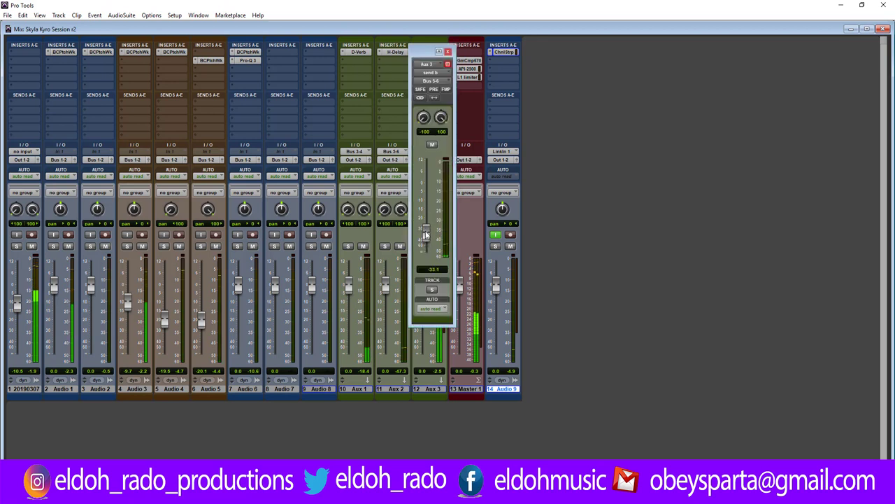
pyautogui.click(448, 53)
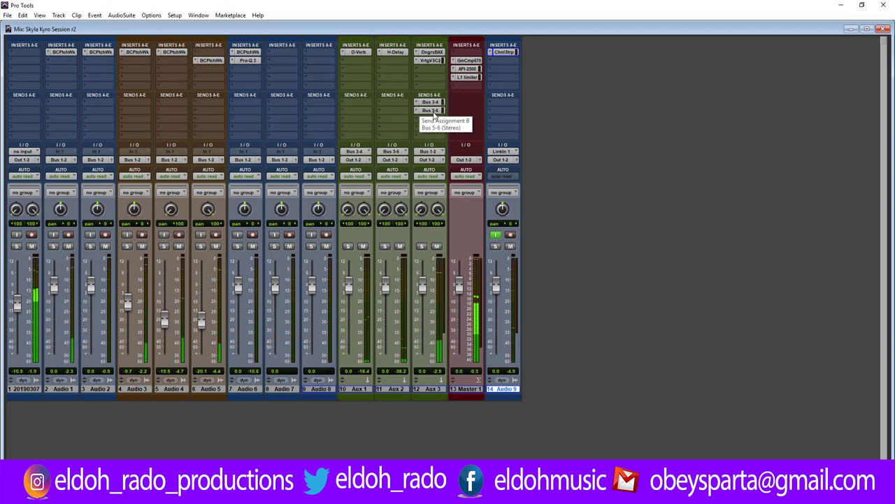
pyautogui.click(434, 112)
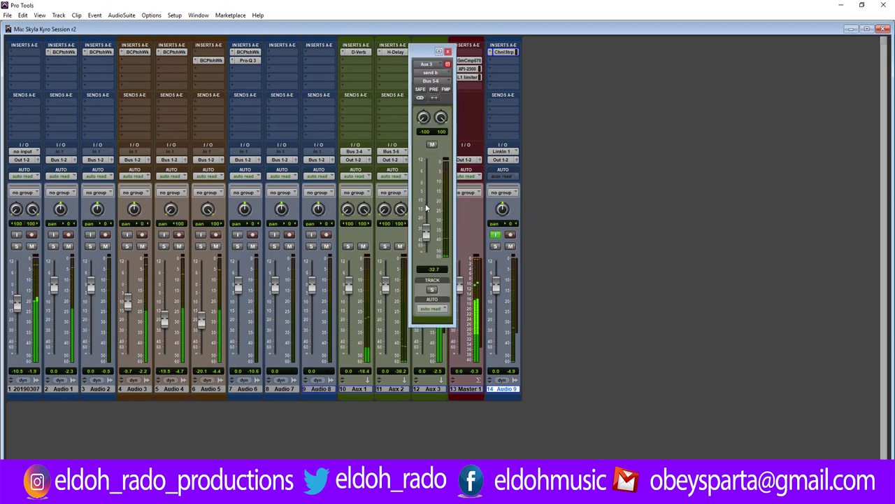
pyautogui.click(448, 52)
pyautogui.click(440, 102)
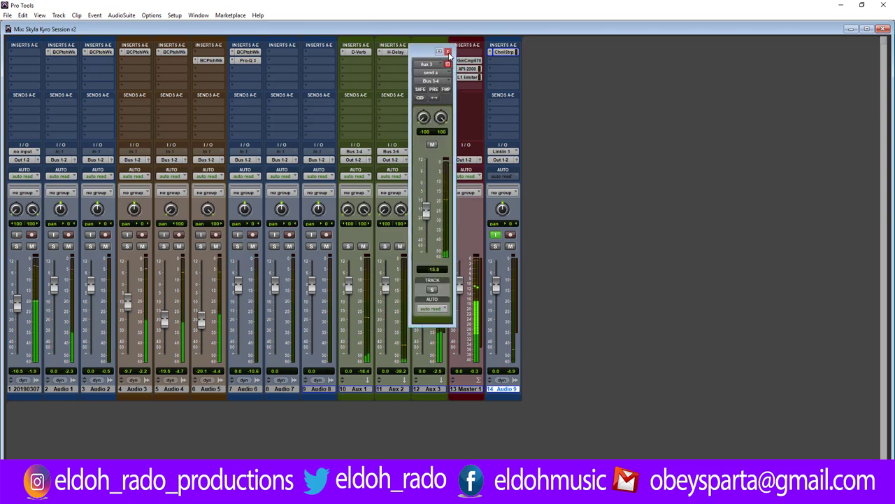
pyautogui.click(448, 52)
pyautogui.click(396, 51)
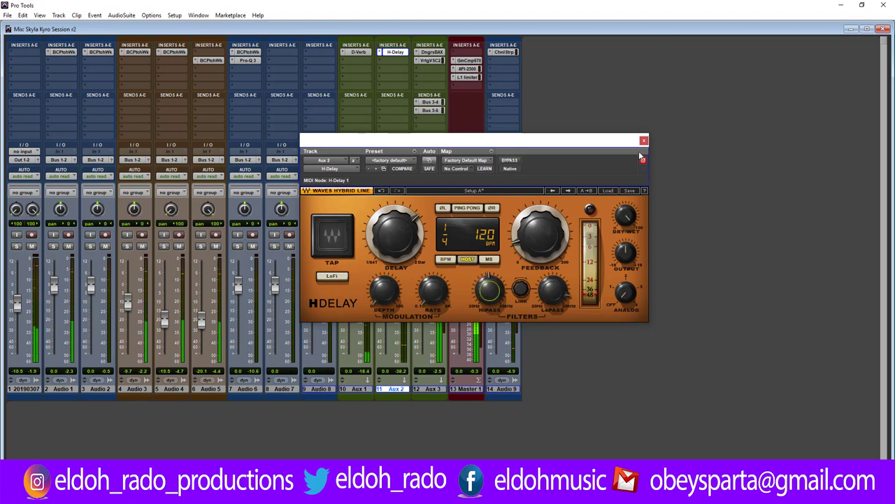
# Close H-Delay and lower Aux 3's Bus 5-6 send to -36.8.
pyautogui.click(644, 140)
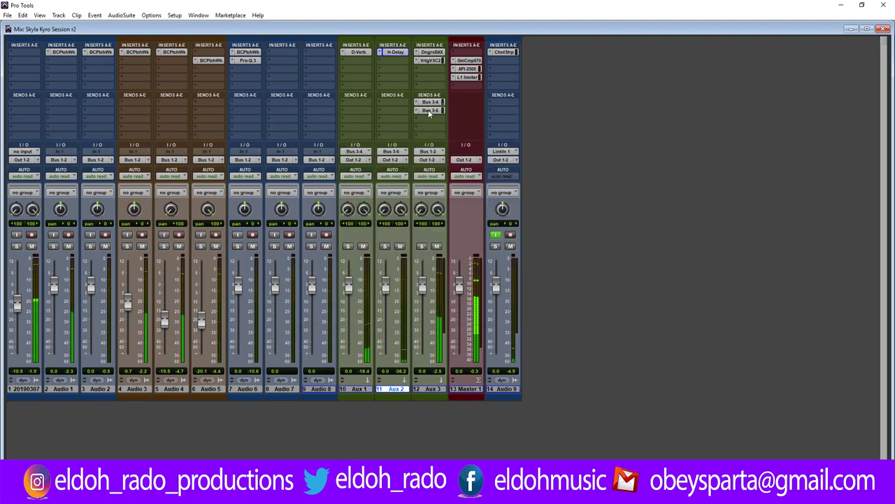
pyautogui.click(429, 110)
pyautogui.moveTo(430, 238); pyautogui.dragTo(430, 240)
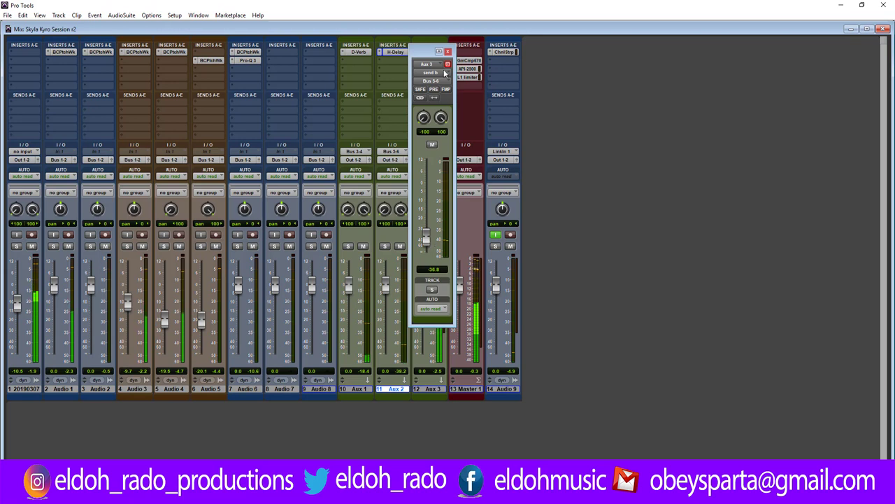
pyautogui.click(448, 53)
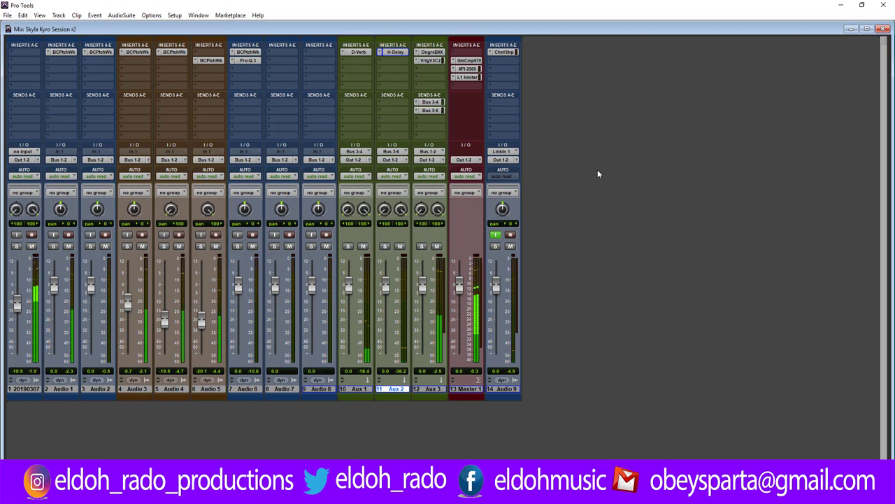
# Pull the Audio 4 and Audio 5 channel faders down in the Mix window.
pyautogui.moveTo(164, 321); pyautogui.dragTo(201, 331)
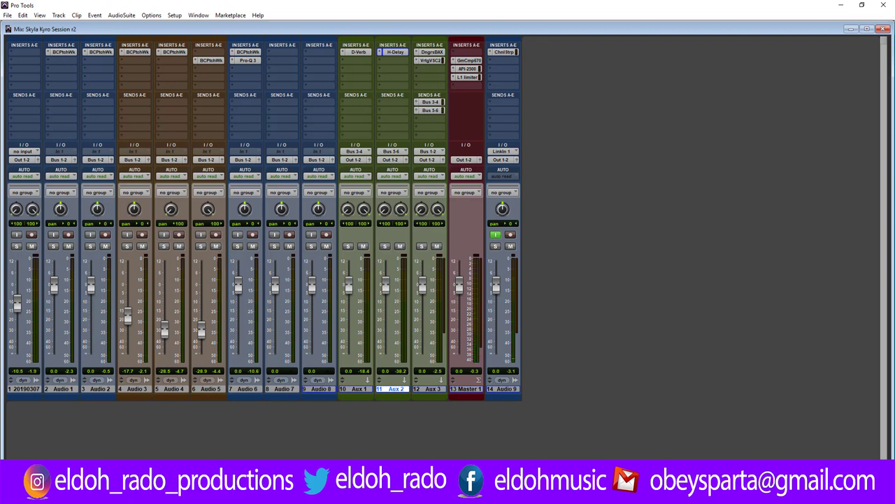
pyautogui.click(7, 15)
pyautogui.click(21, 81)
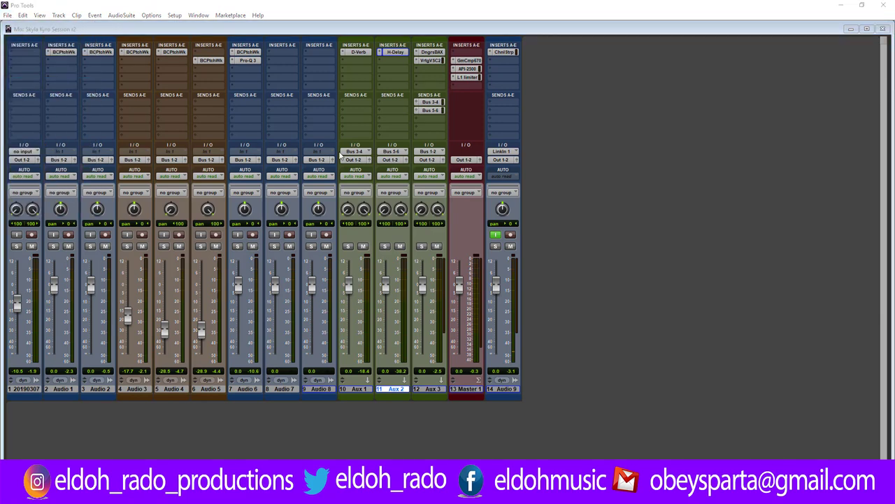
pyautogui.click(472, 380)
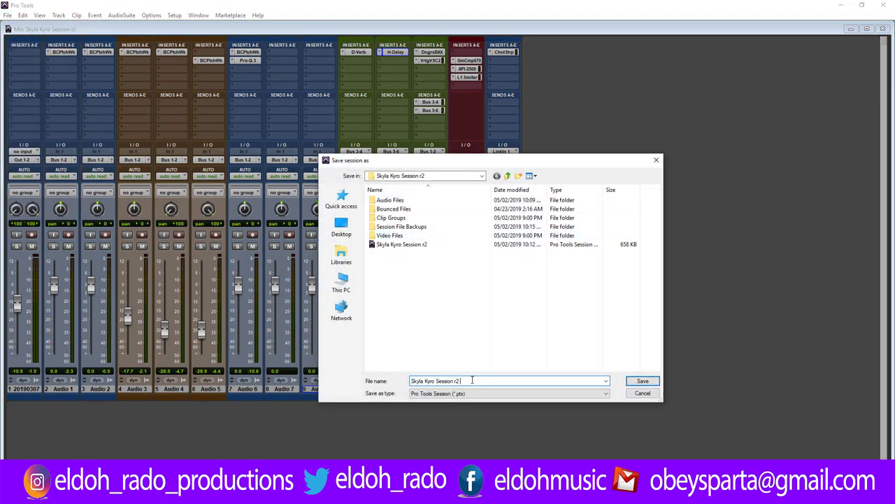
pyautogui.write('edit')
pyautogui.click(634, 381)
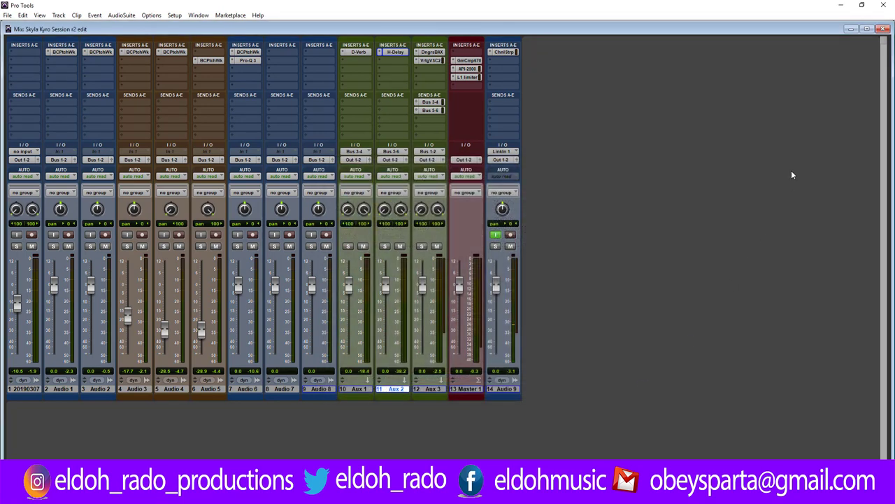